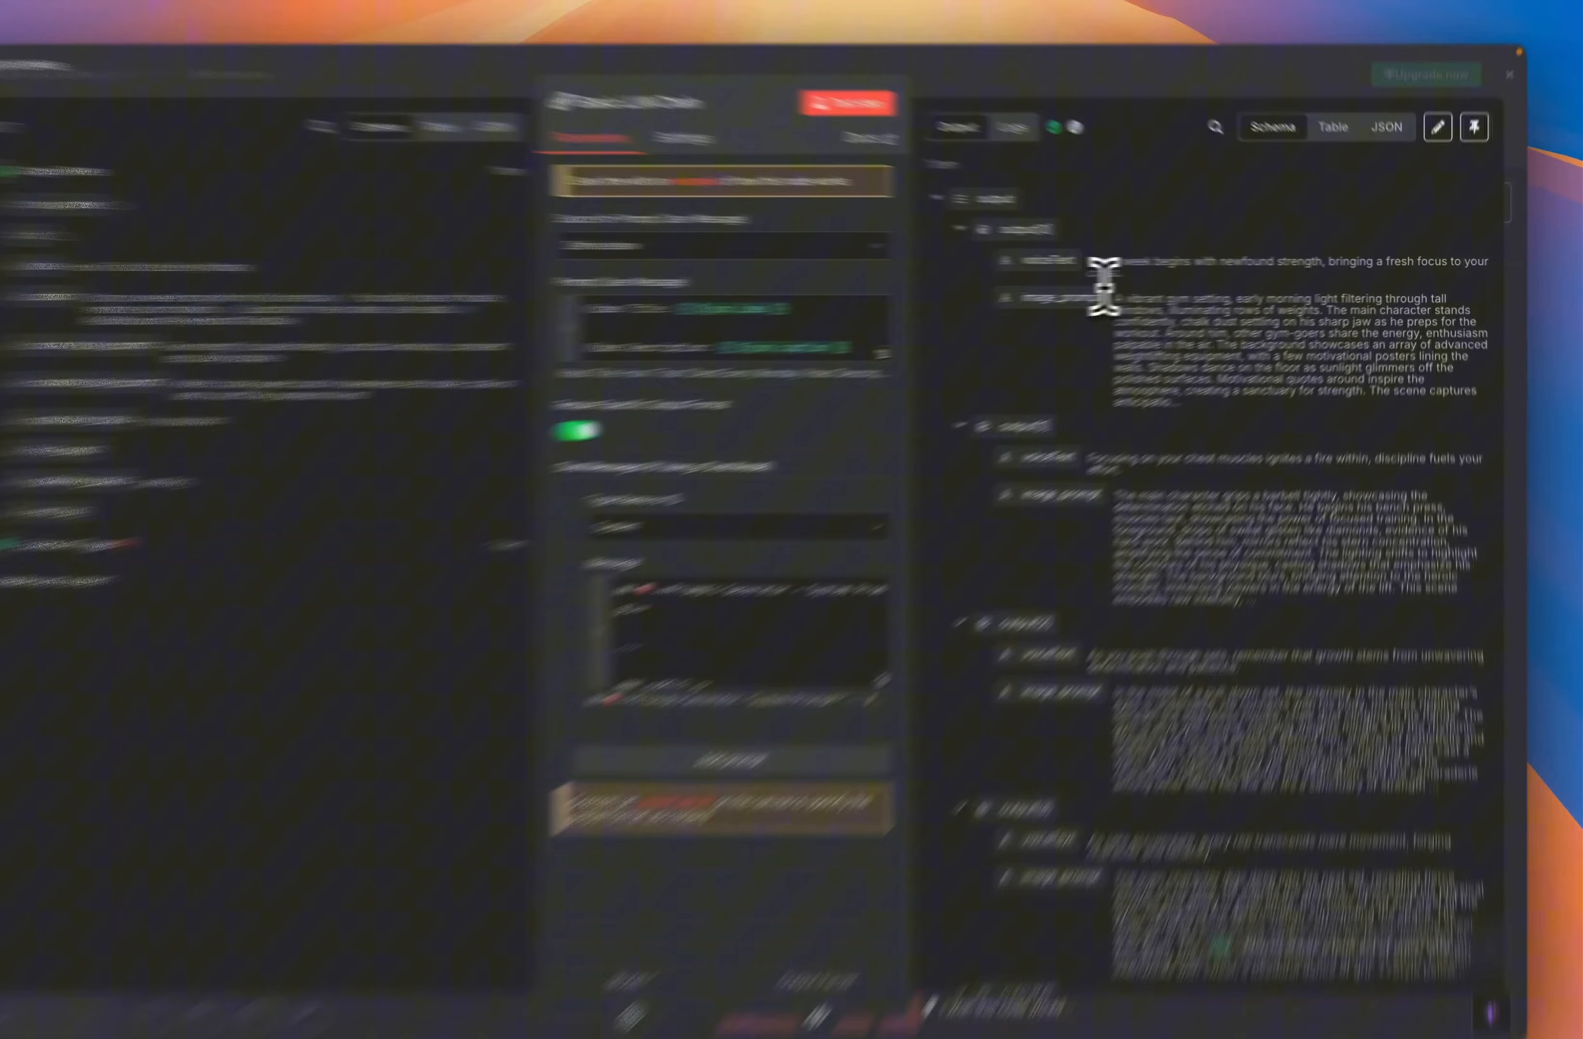
Review the voice texts and image prompts generated by the Basic LLM Chain node, closing its details when finished
drag(1128, 272, 1154, 272)
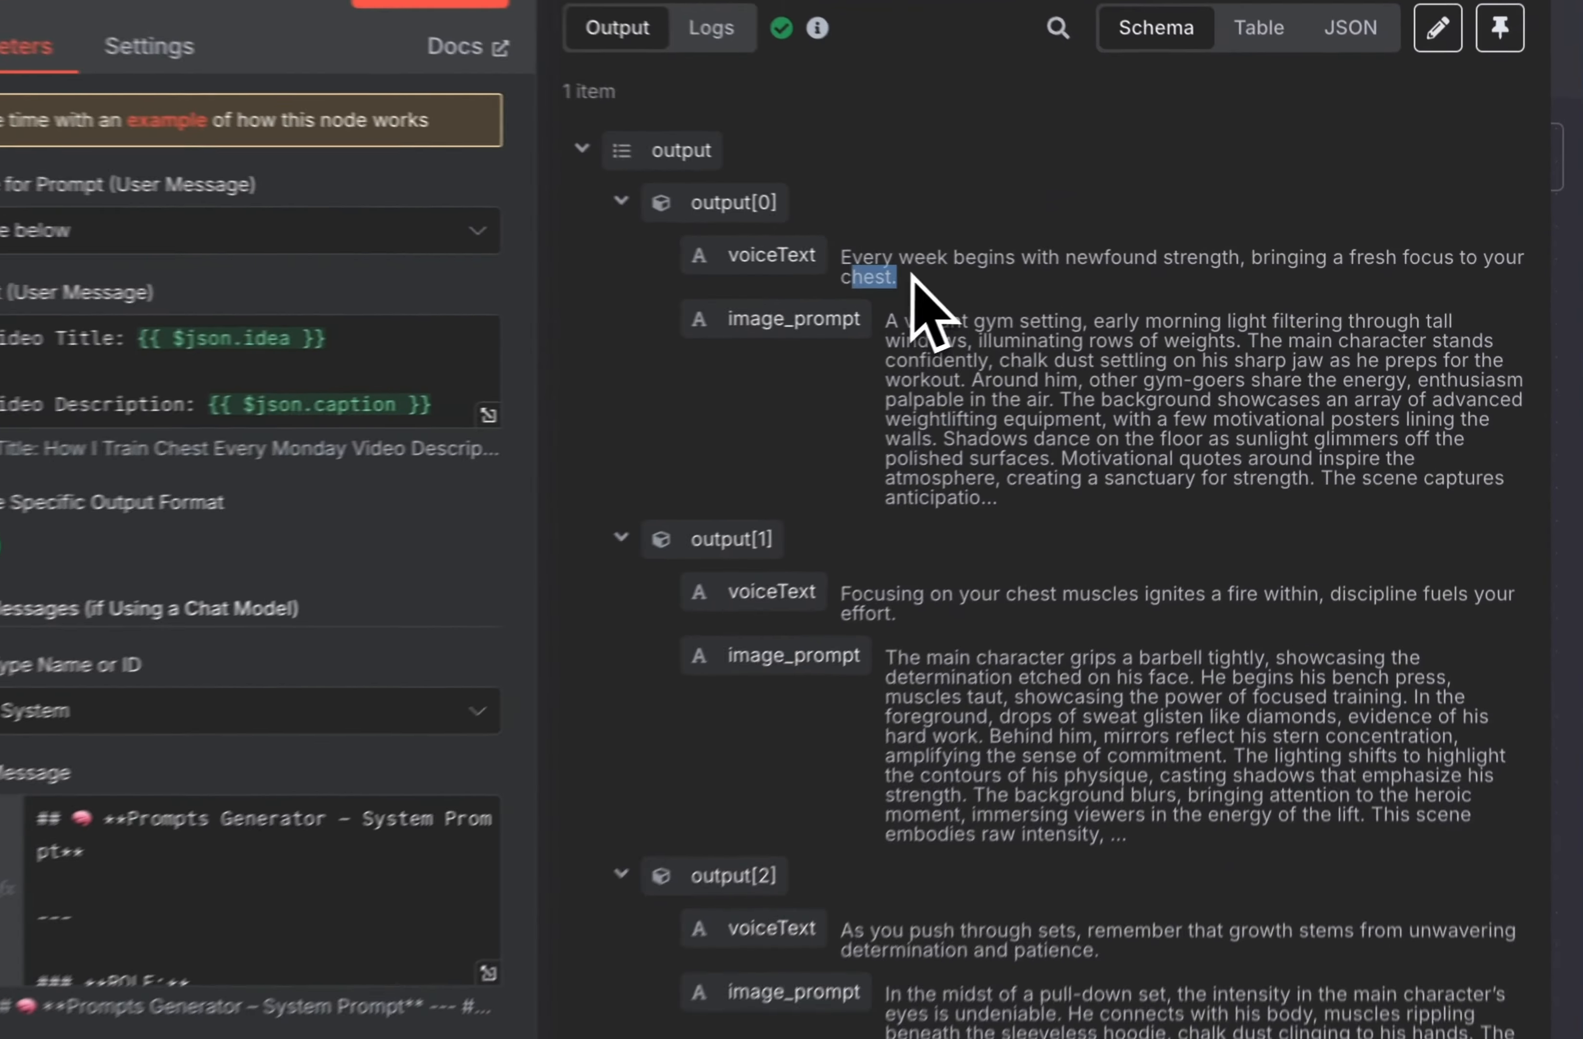
scroll(994, 563, down, 2)
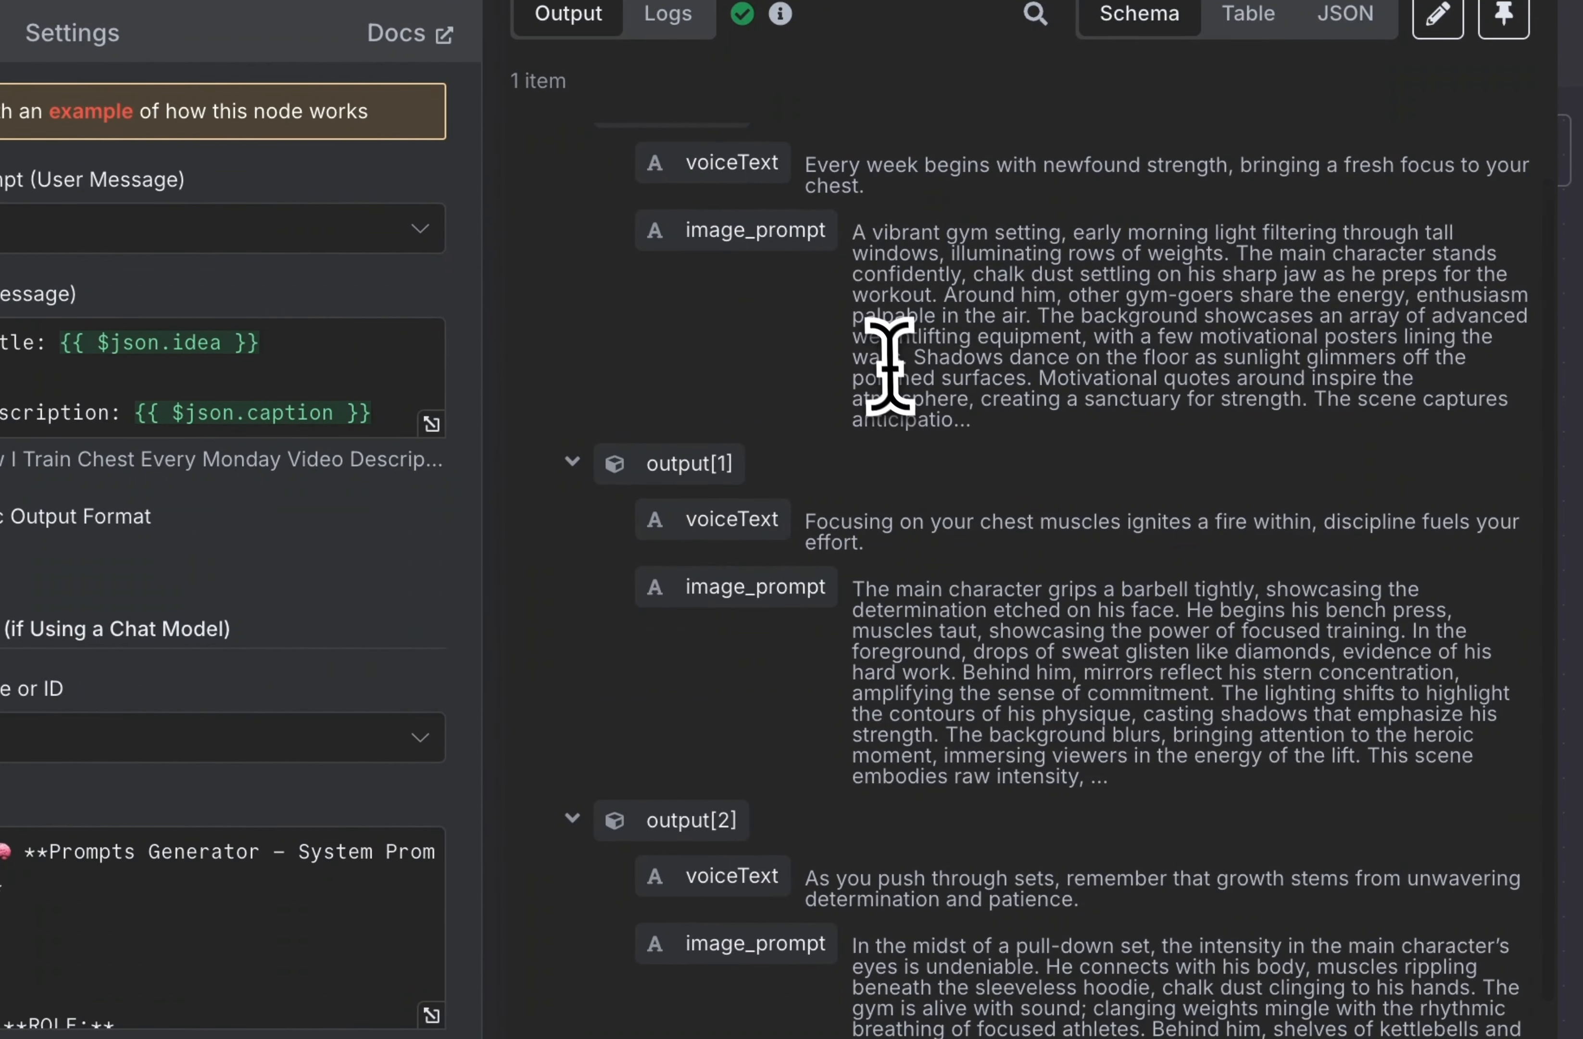
scroll(874, 681, down, 10)
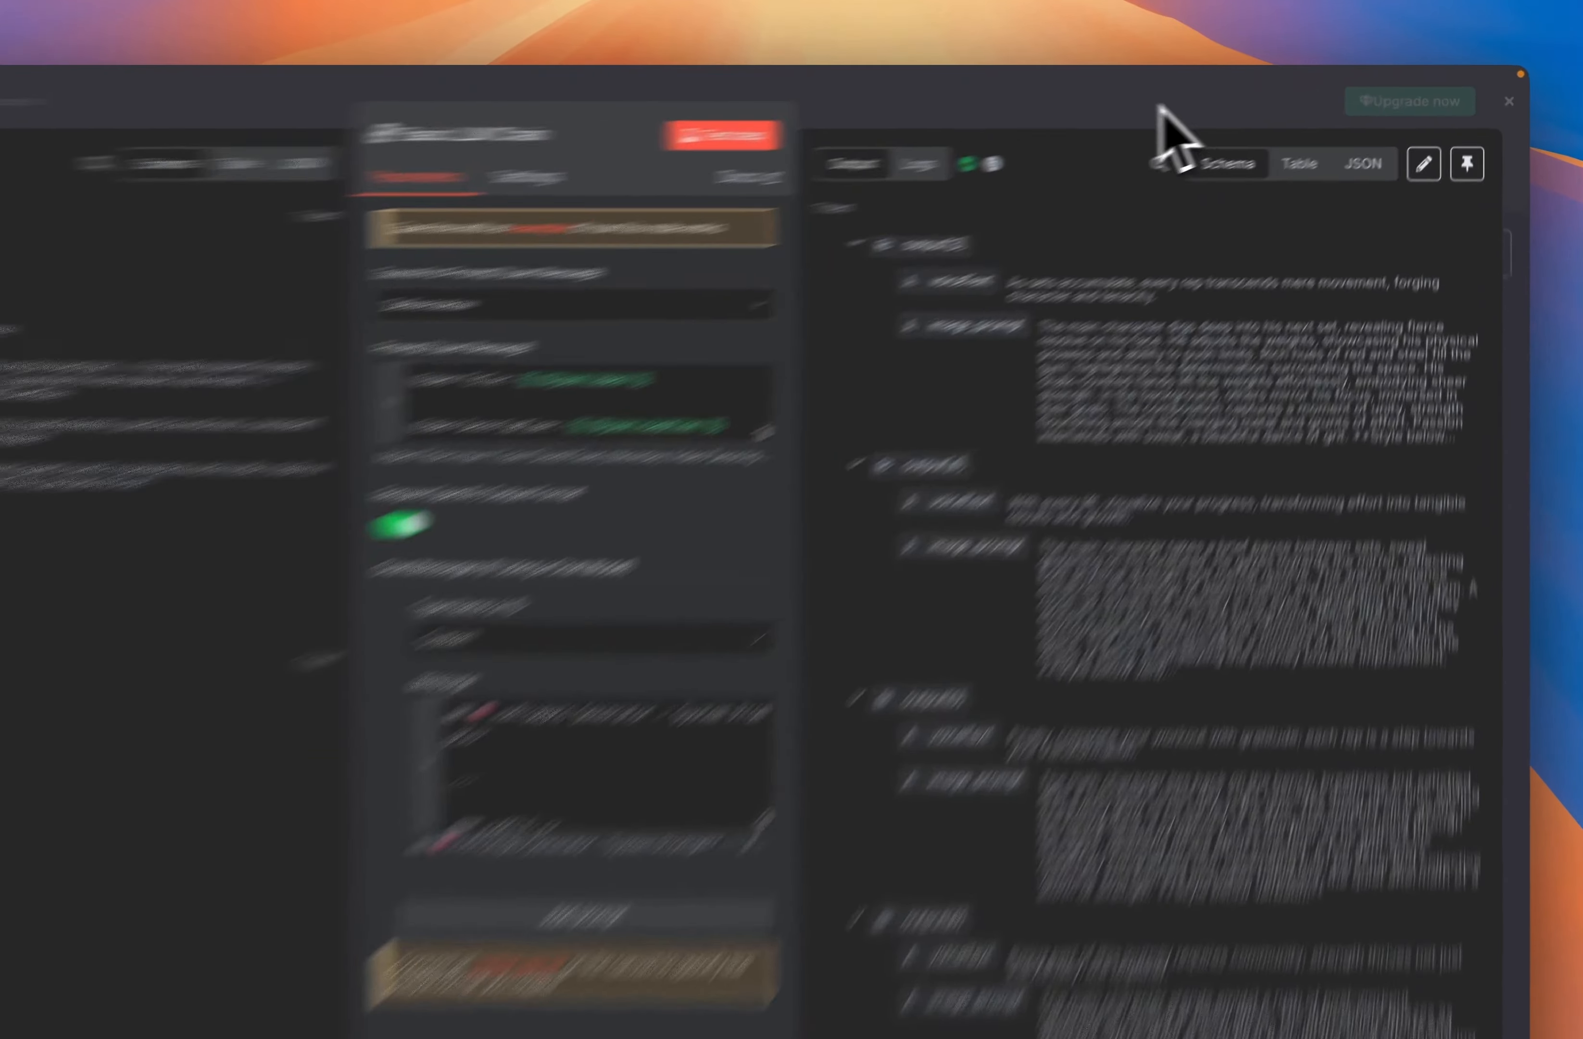
click(1238, 97)
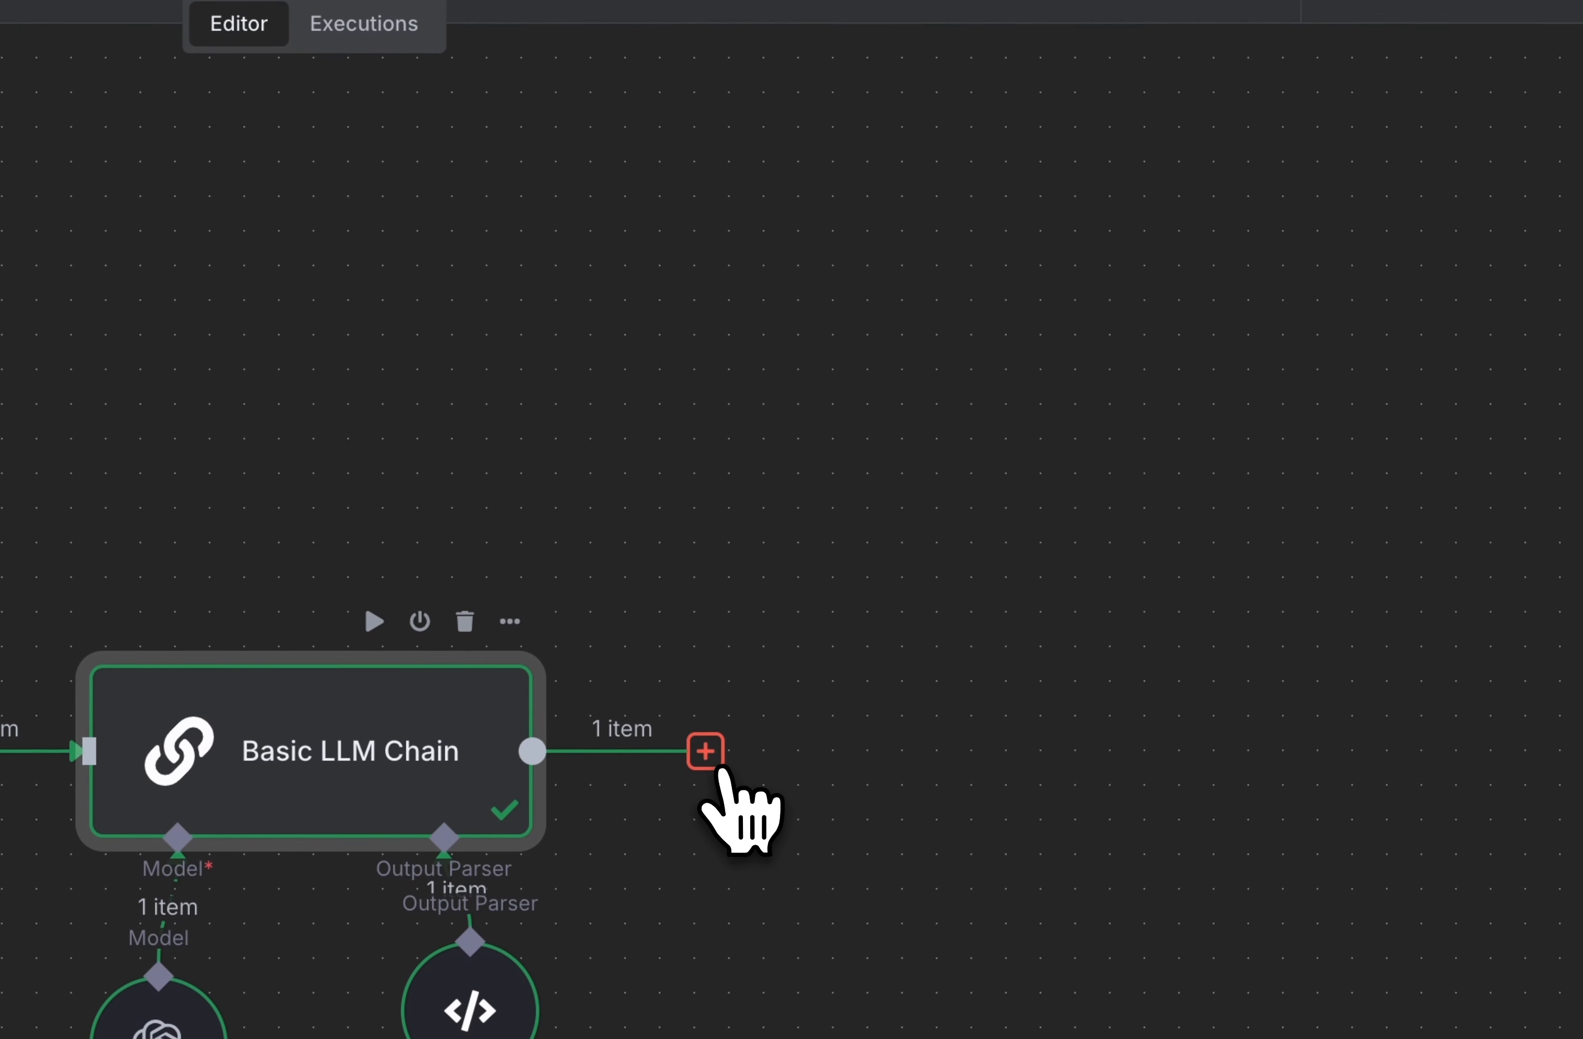
Add a Google Sheets node with the Get row(s) in sheet action after the Basic LLM Chain
click(704, 755)
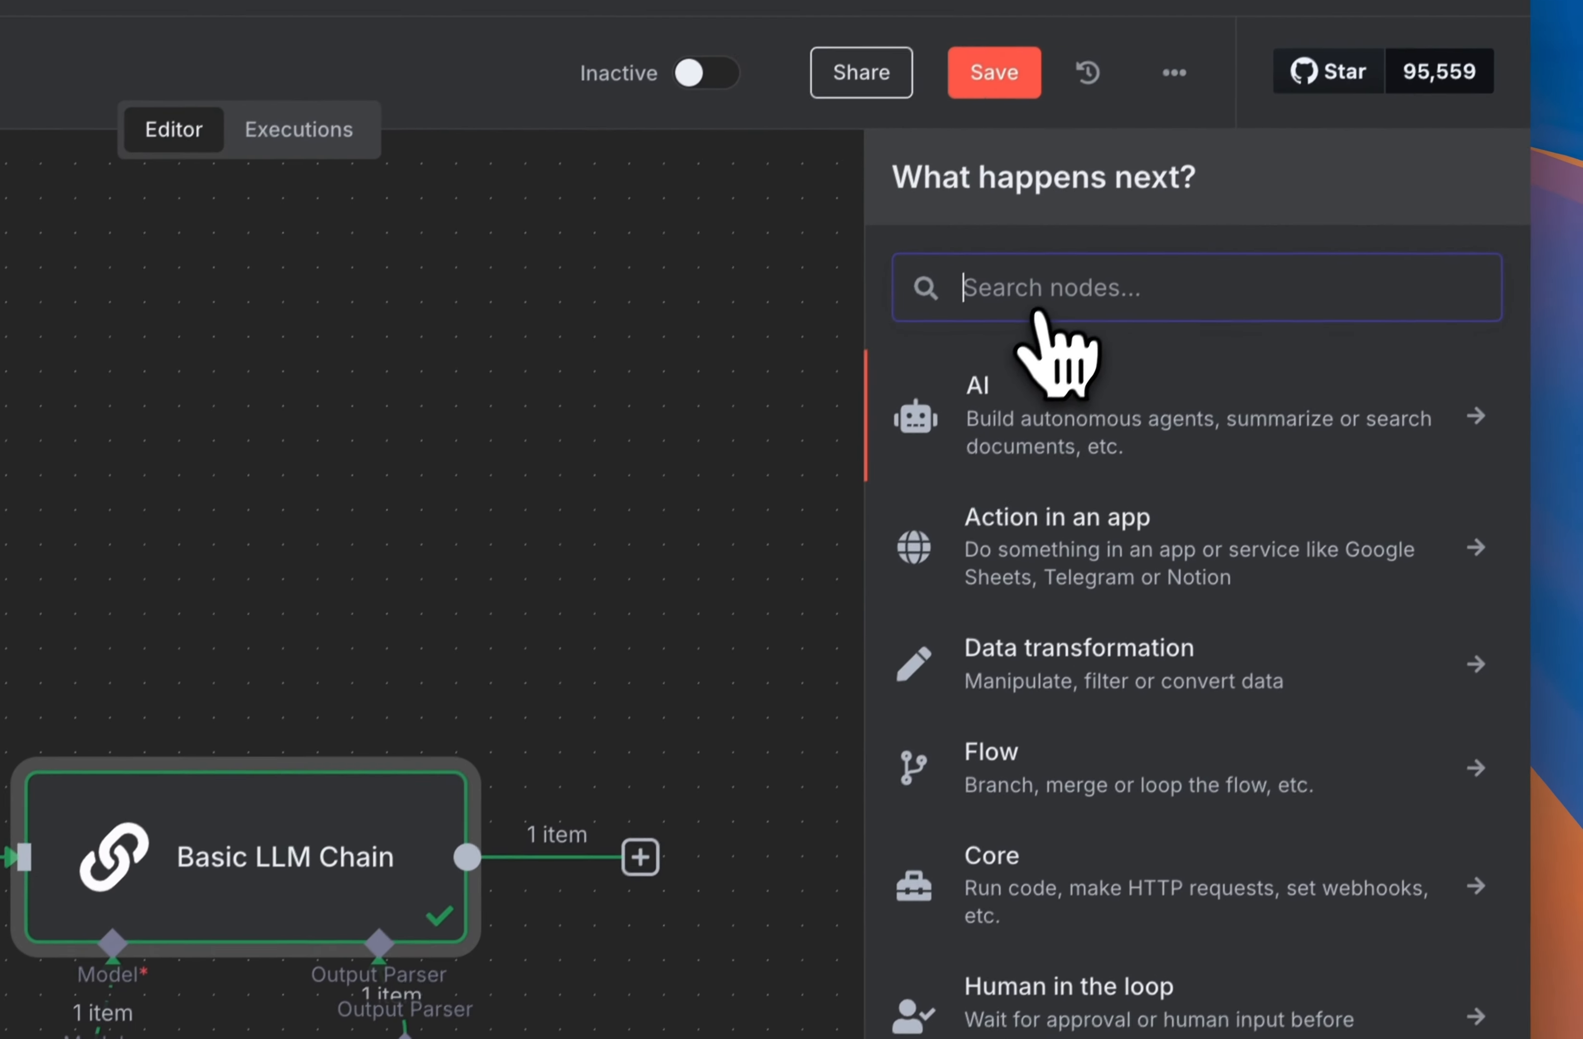
text(shee)
click(1086, 405)
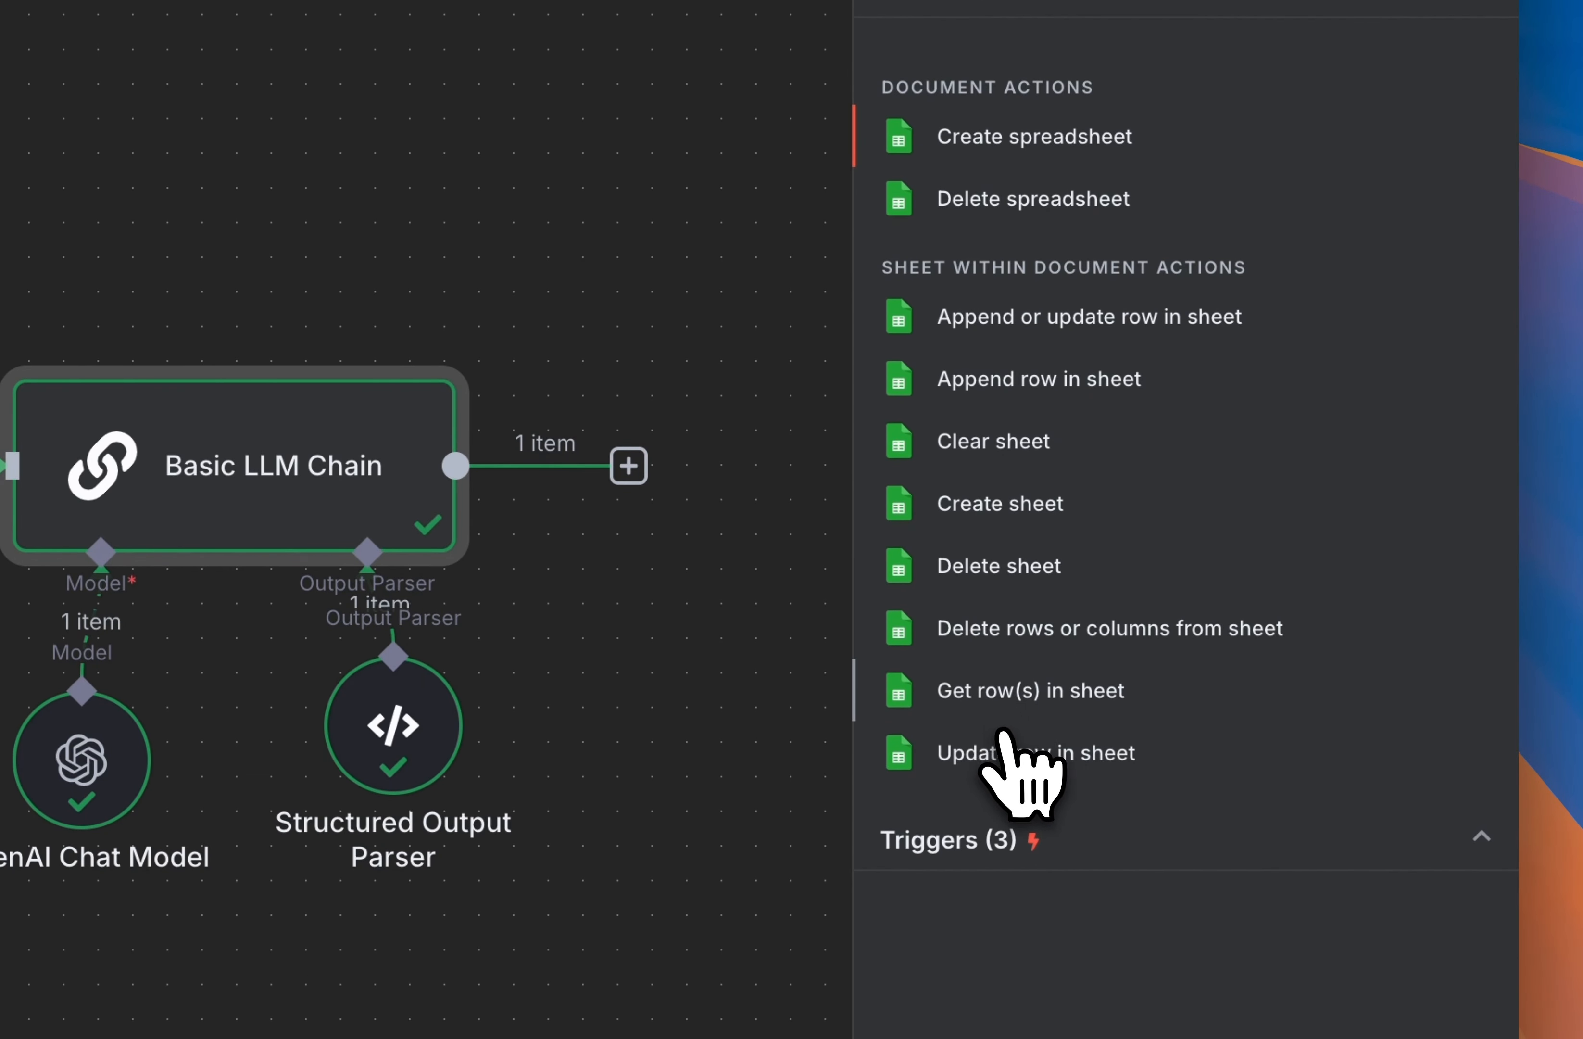
click(991, 695)
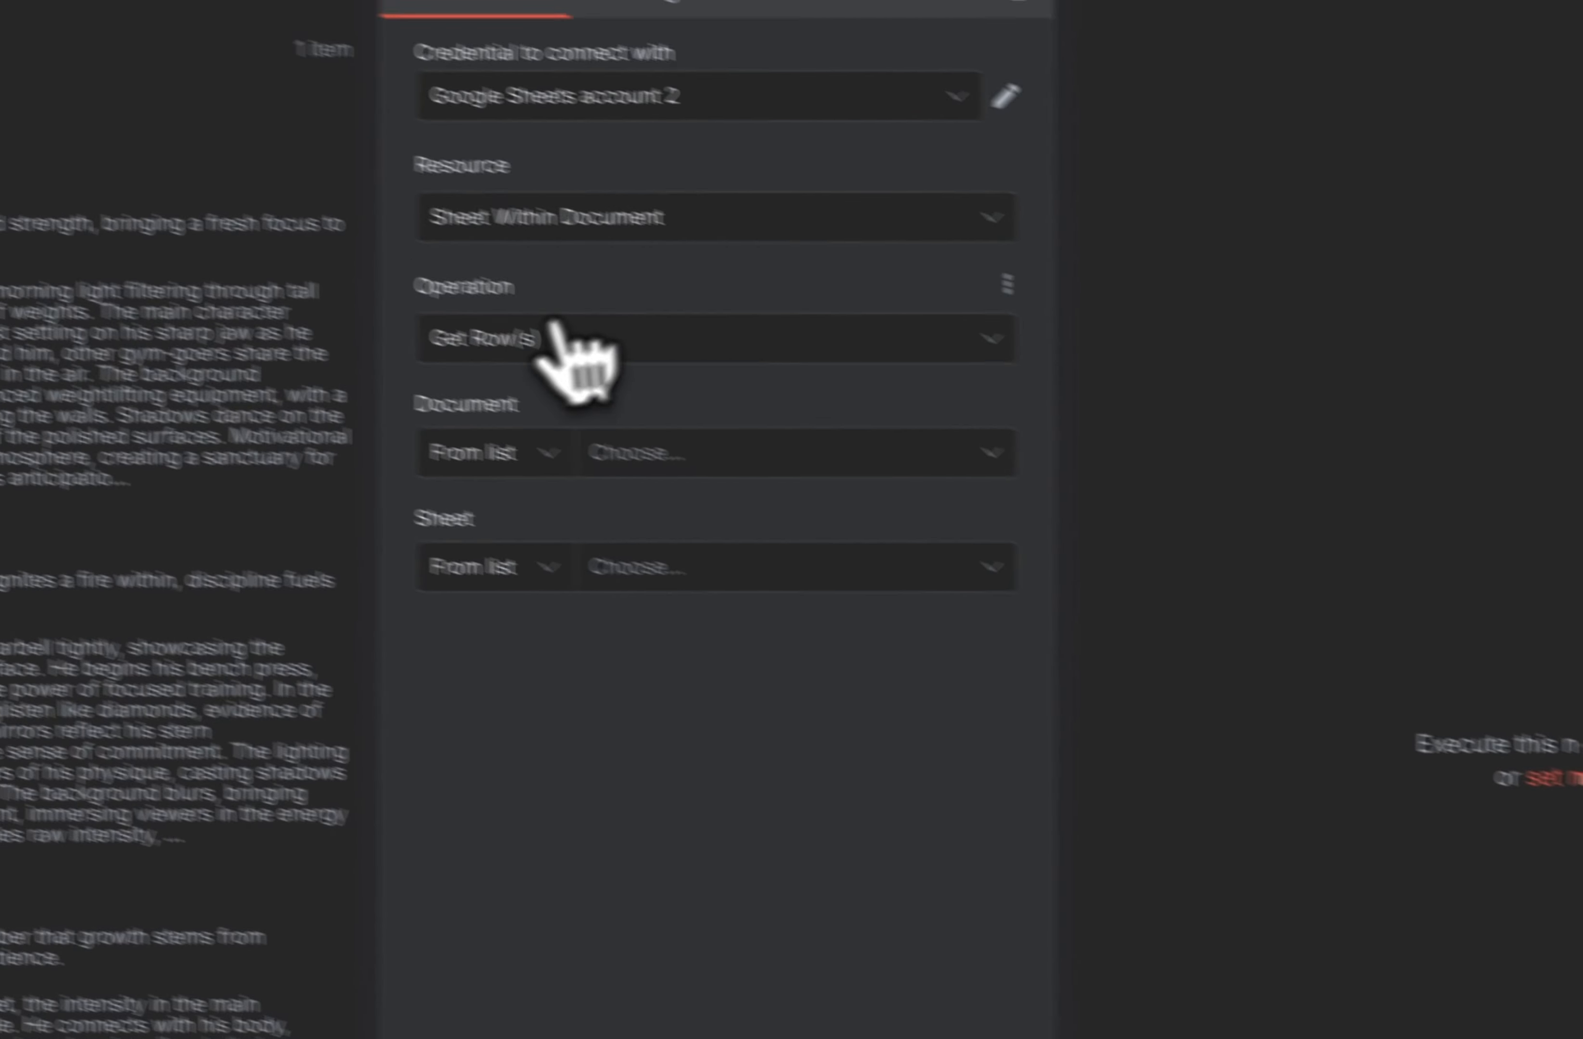
Set the Google Sheets node to read Sheet2 of the Youtube Automation Tutorial document
click(725, 489)
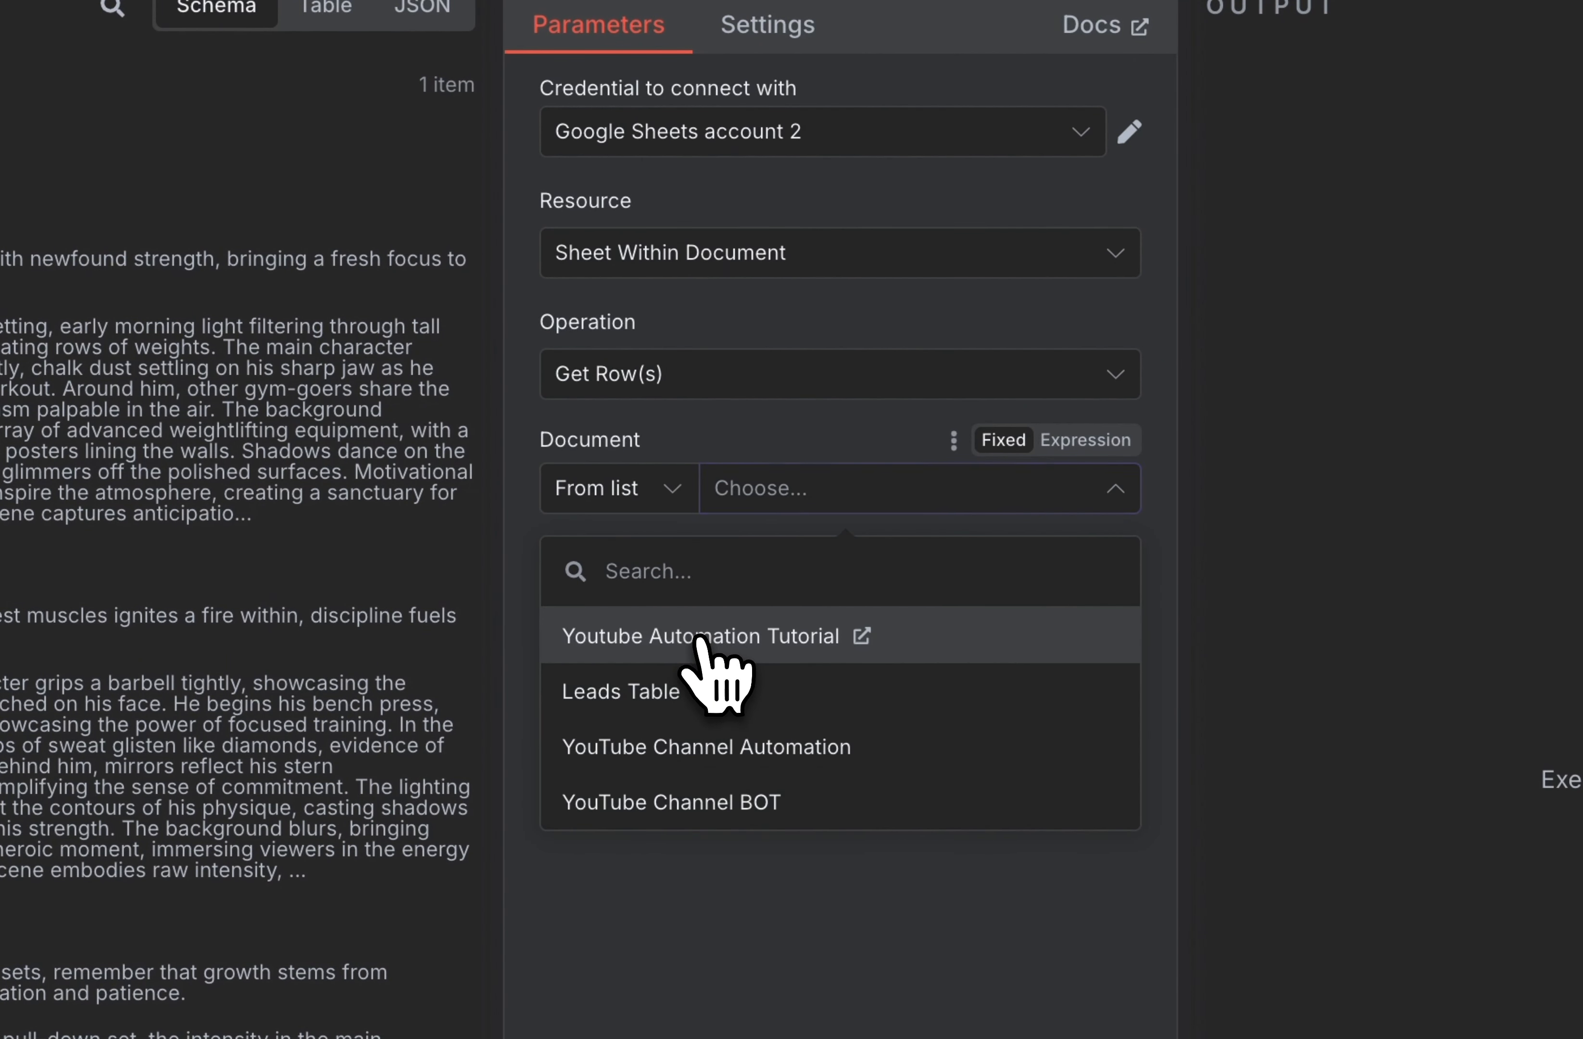
click(715, 637)
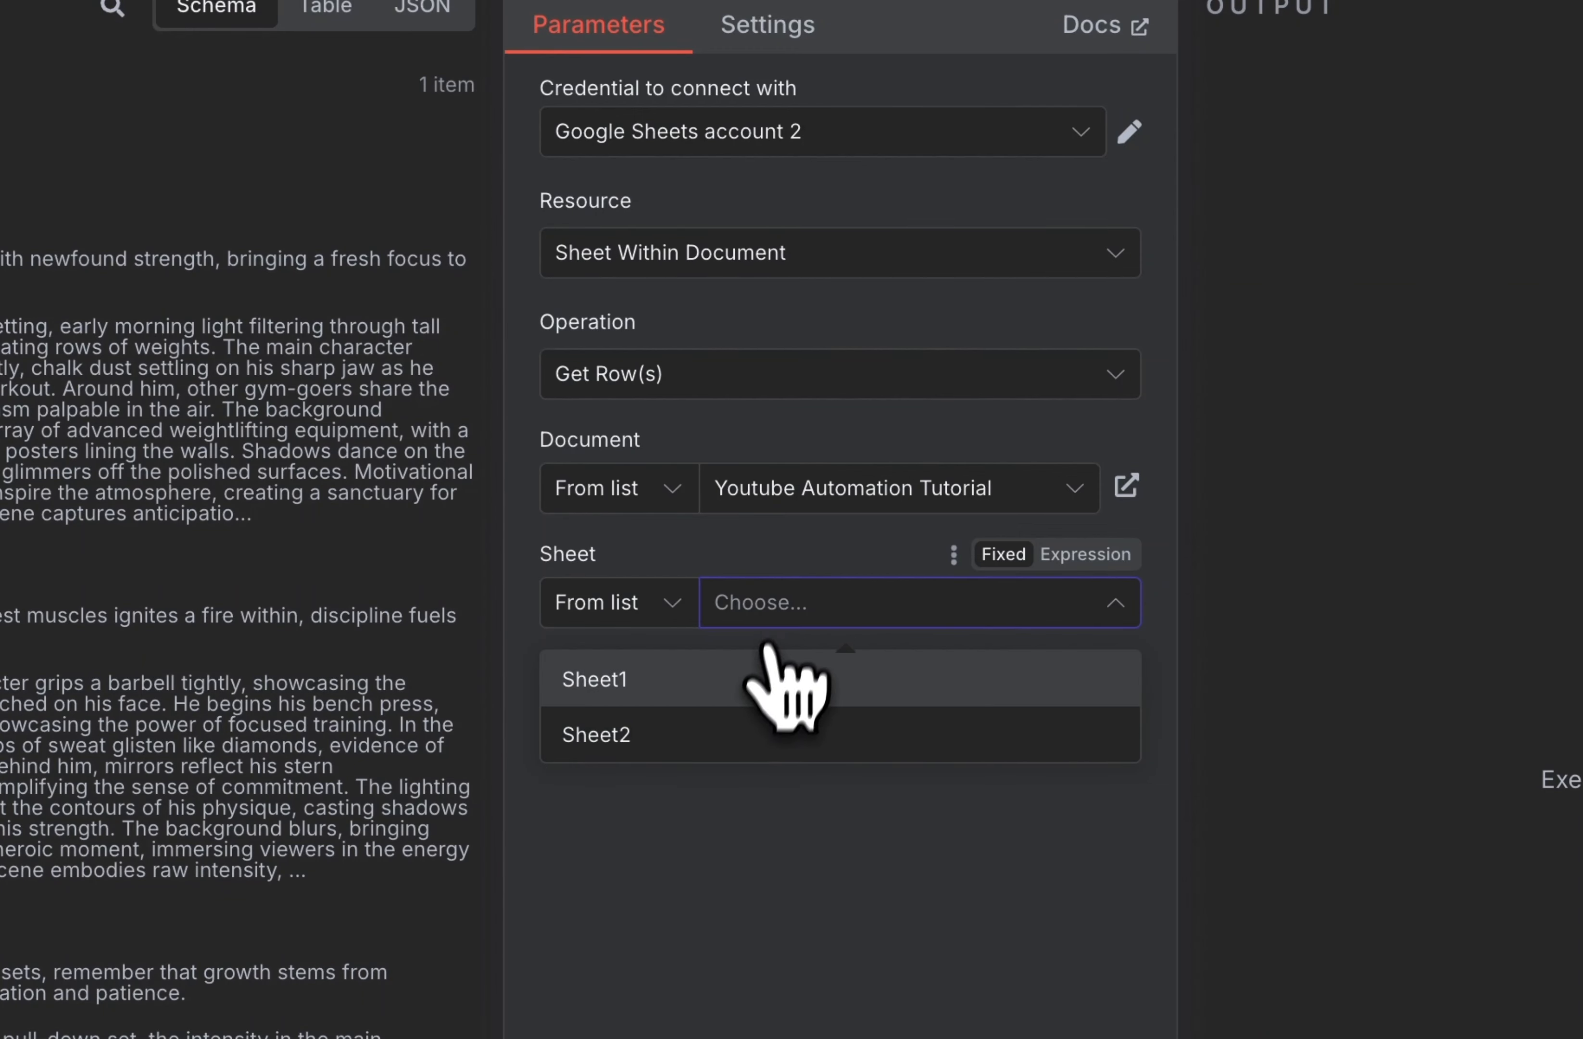
click(630, 756)
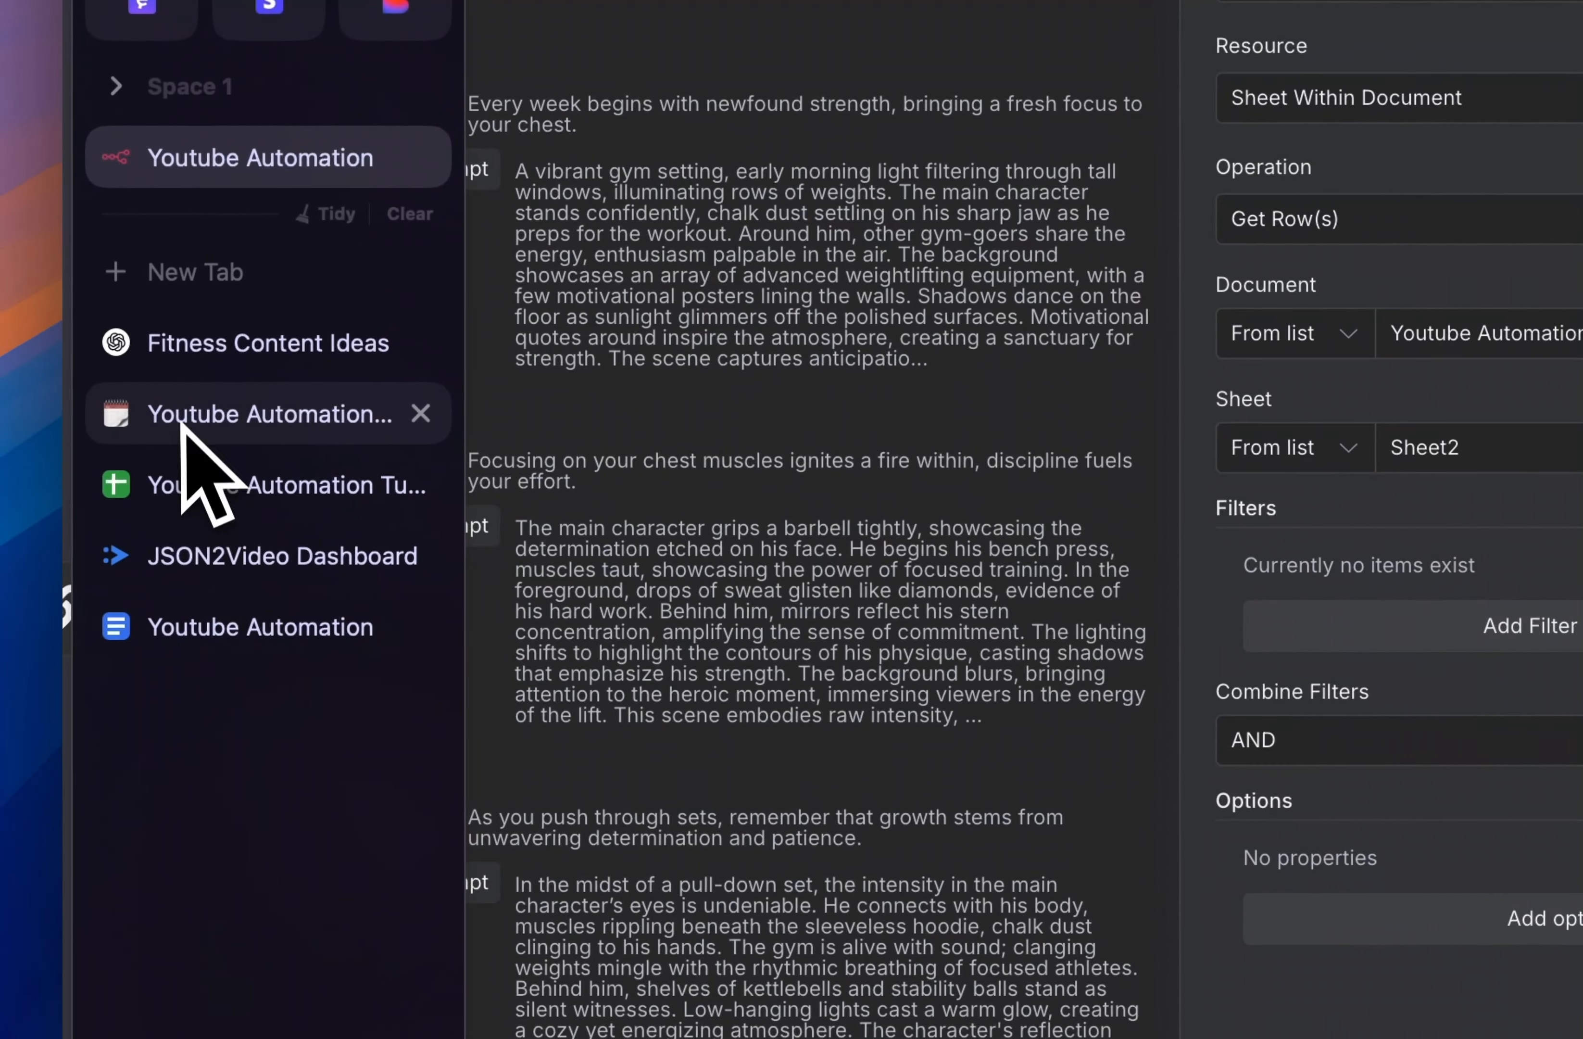
Switch to the Youtube Automation Tutorial spreadsheet and examine the audio and intro video columns on Sheet2
click(17, 457)
click(10, 497)
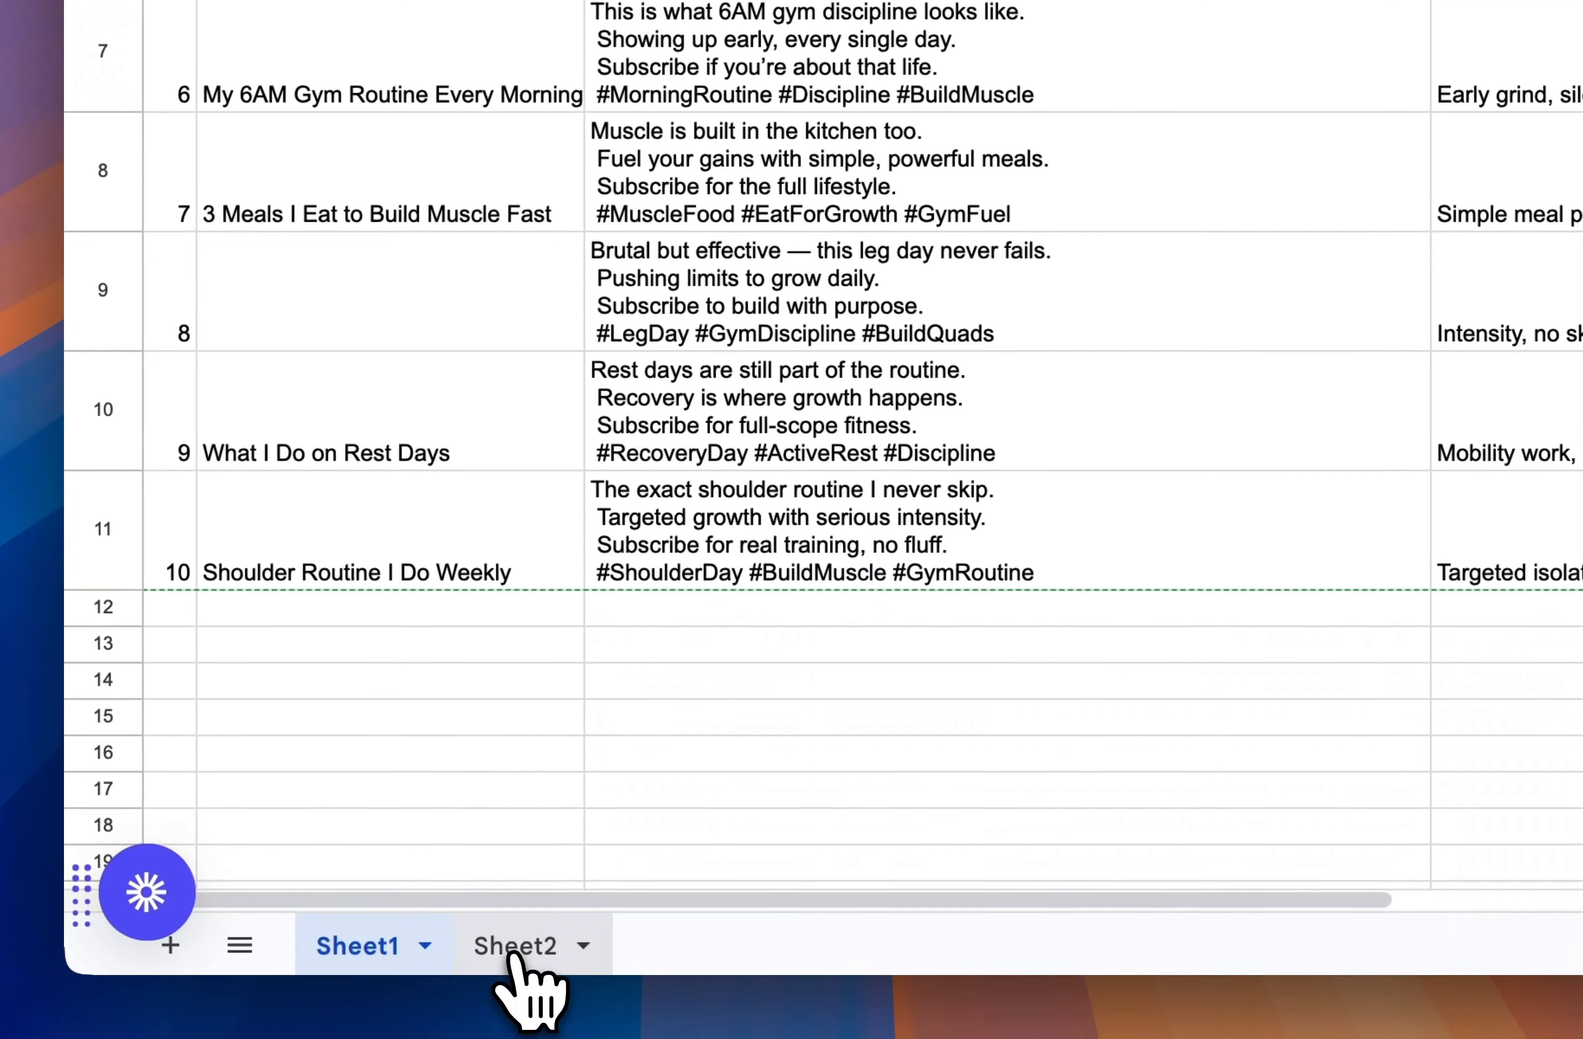
click(512, 948)
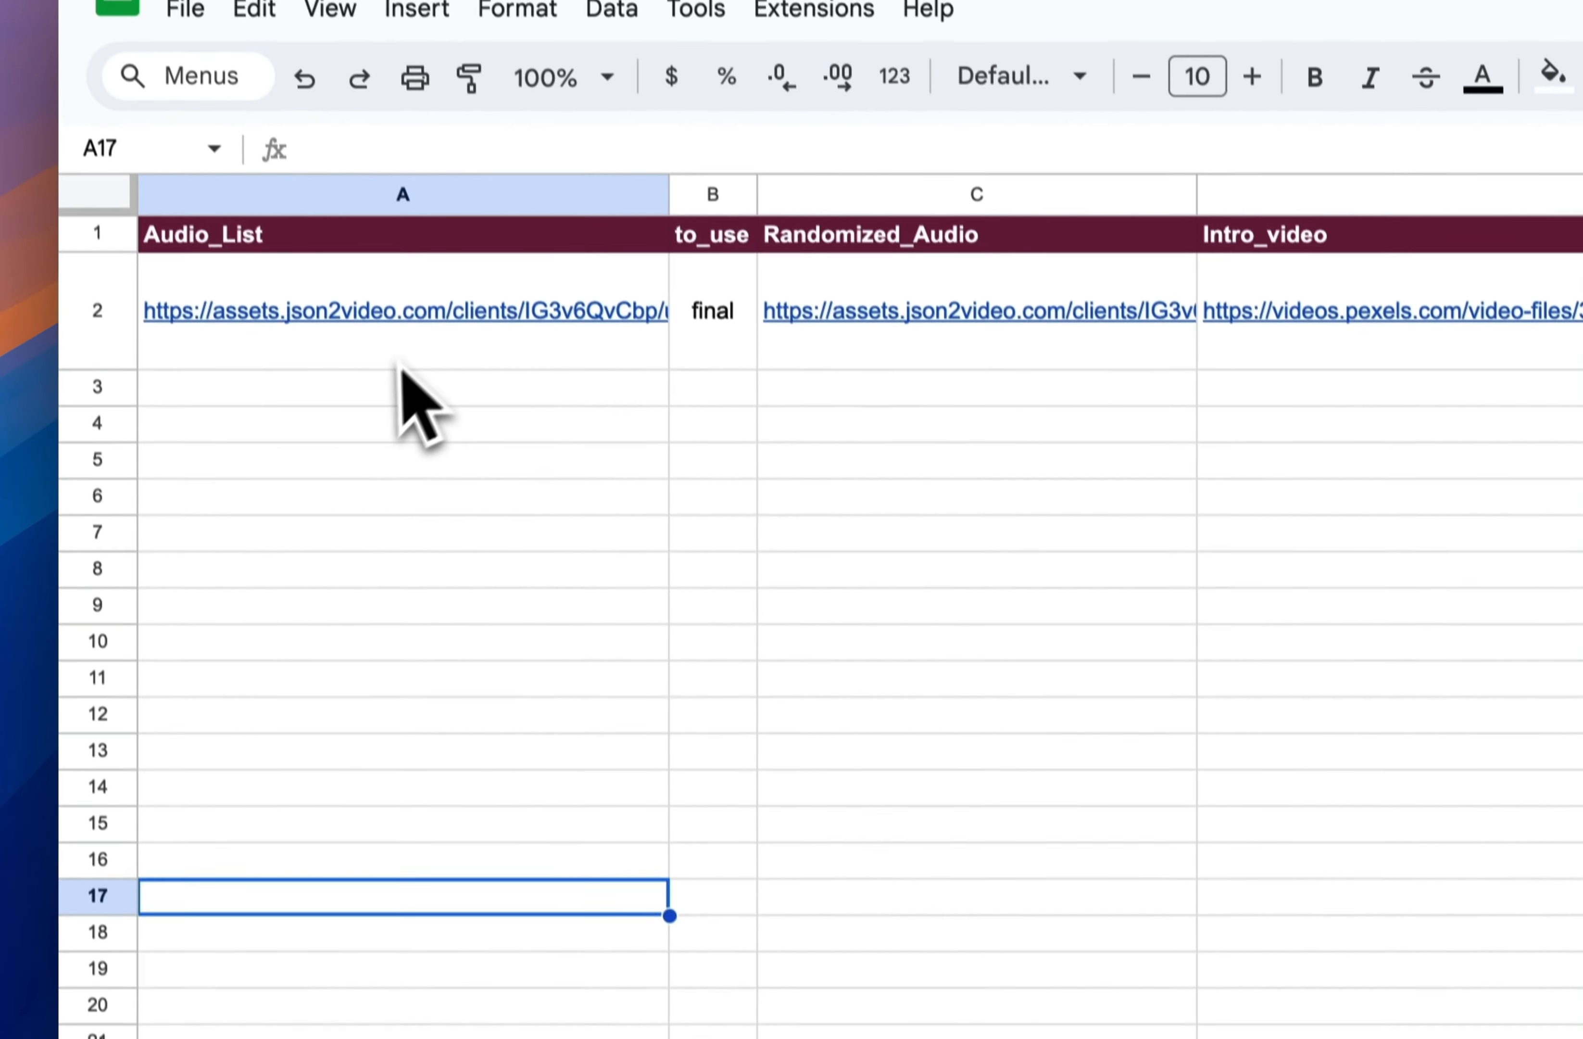
click(415, 391)
click(527, 703)
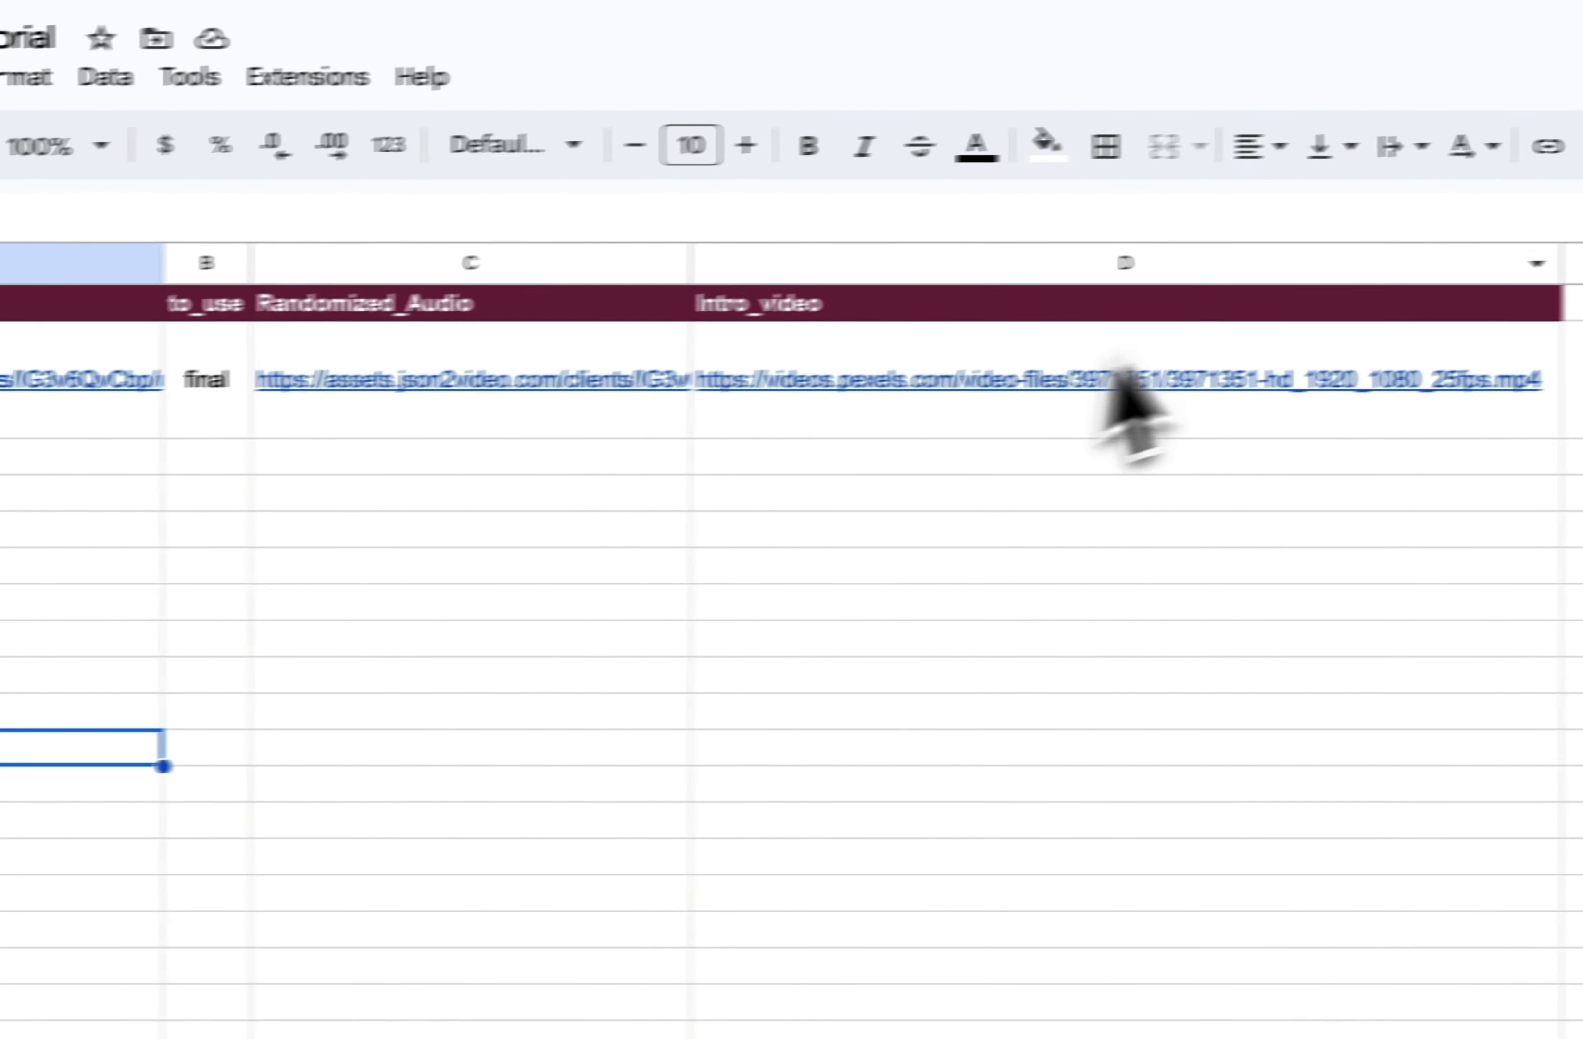
click(1388, 364)
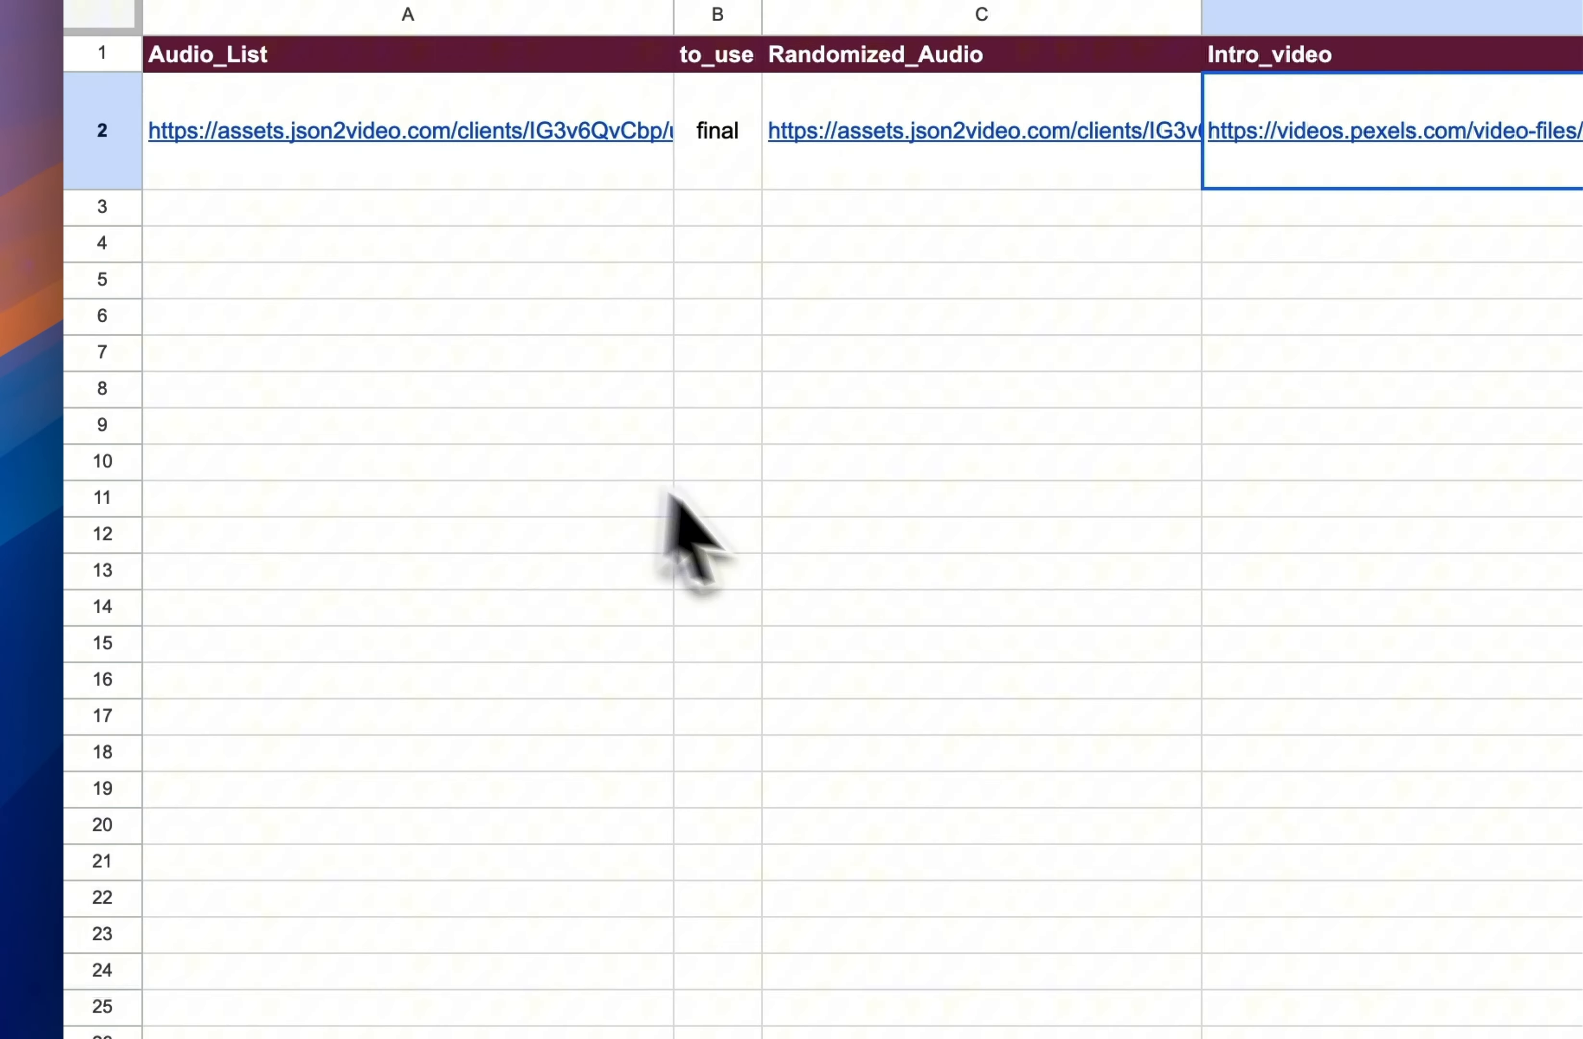
Switch to the JSON2Video dashboard, create a new movie template and open it for editing
mouse_move(106, 650)
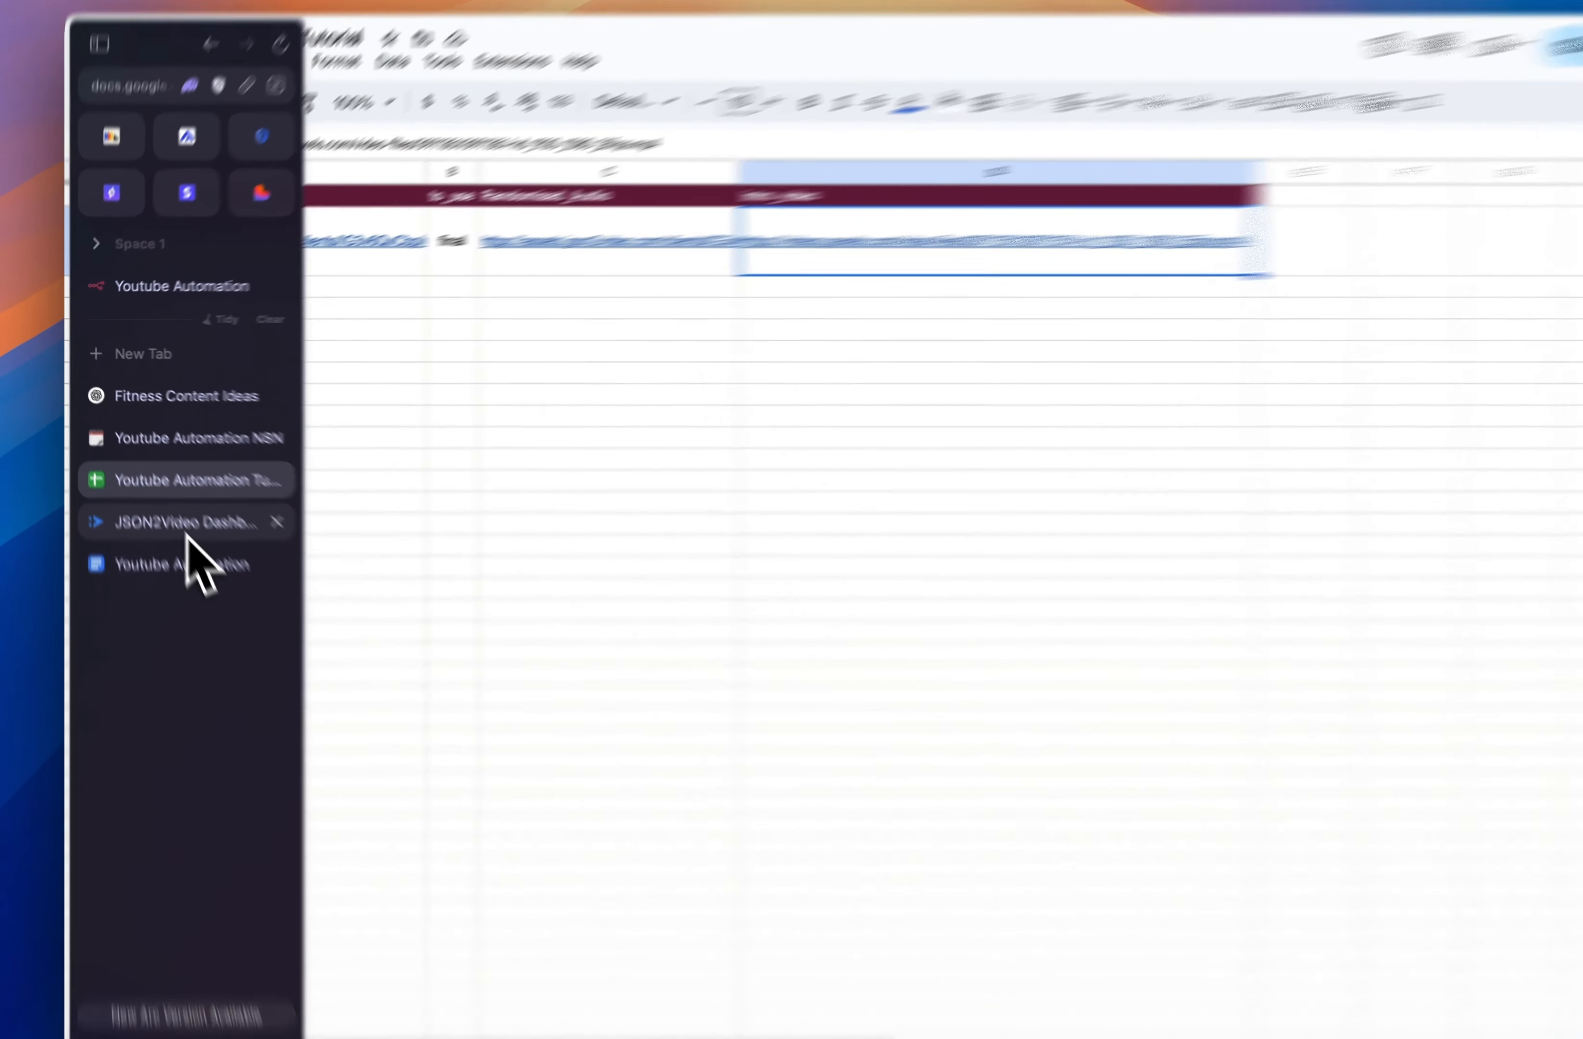
click(169, 505)
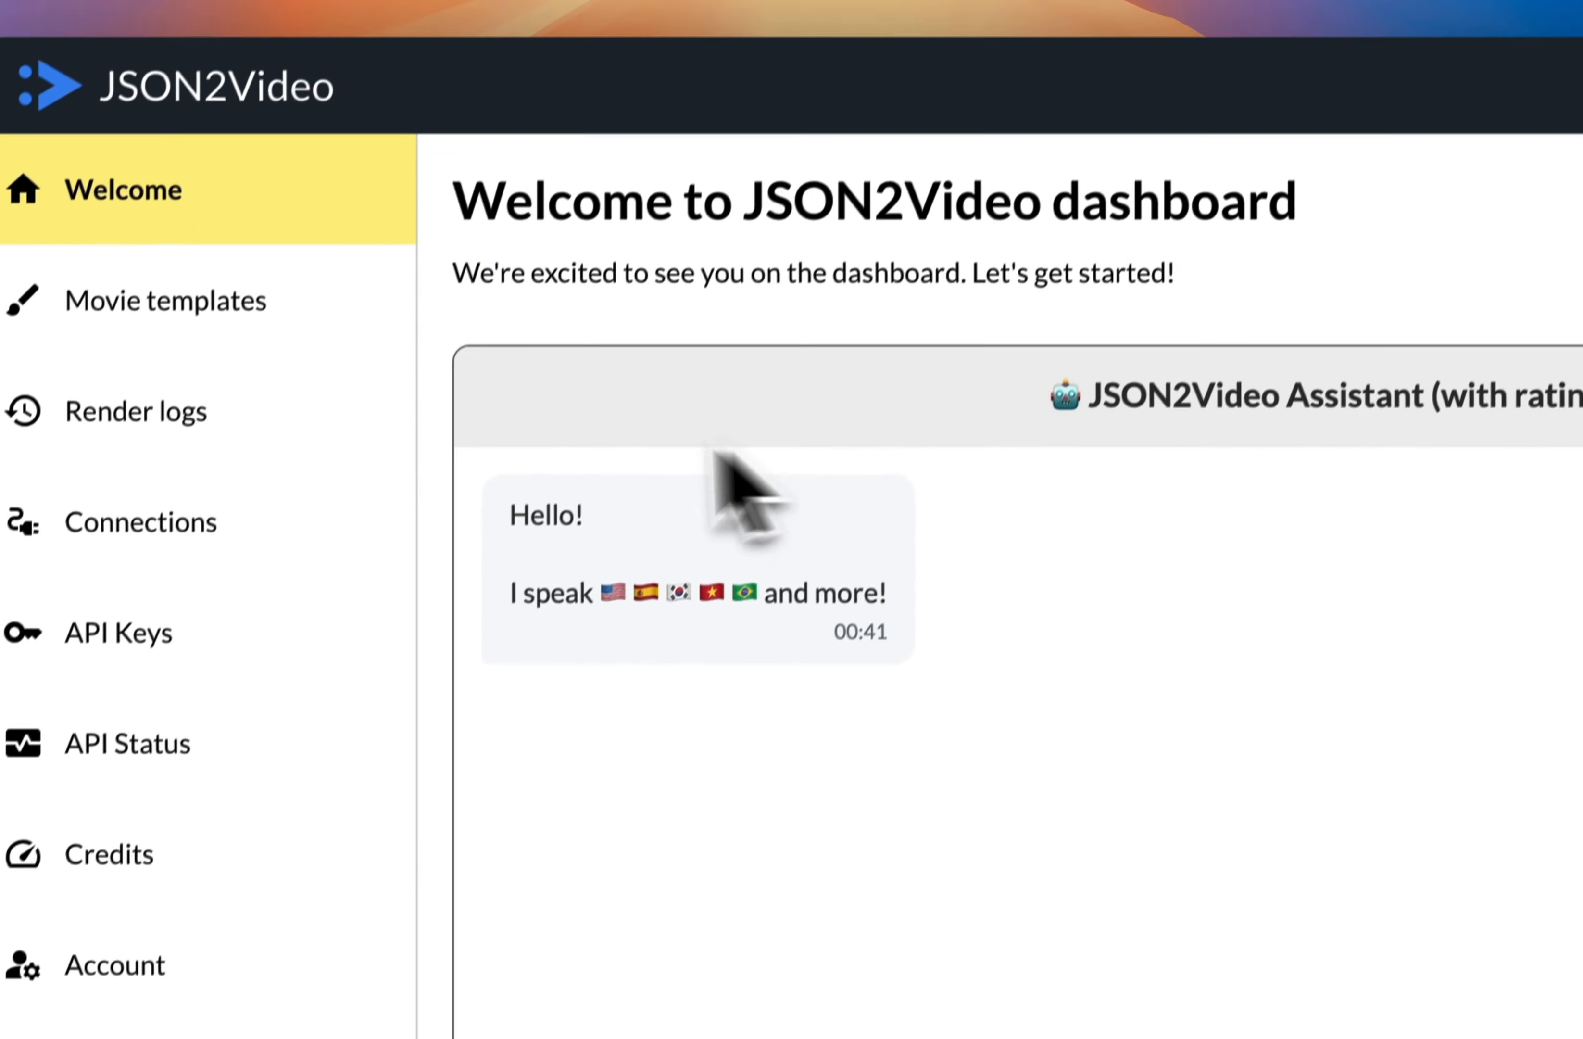
click(165, 306)
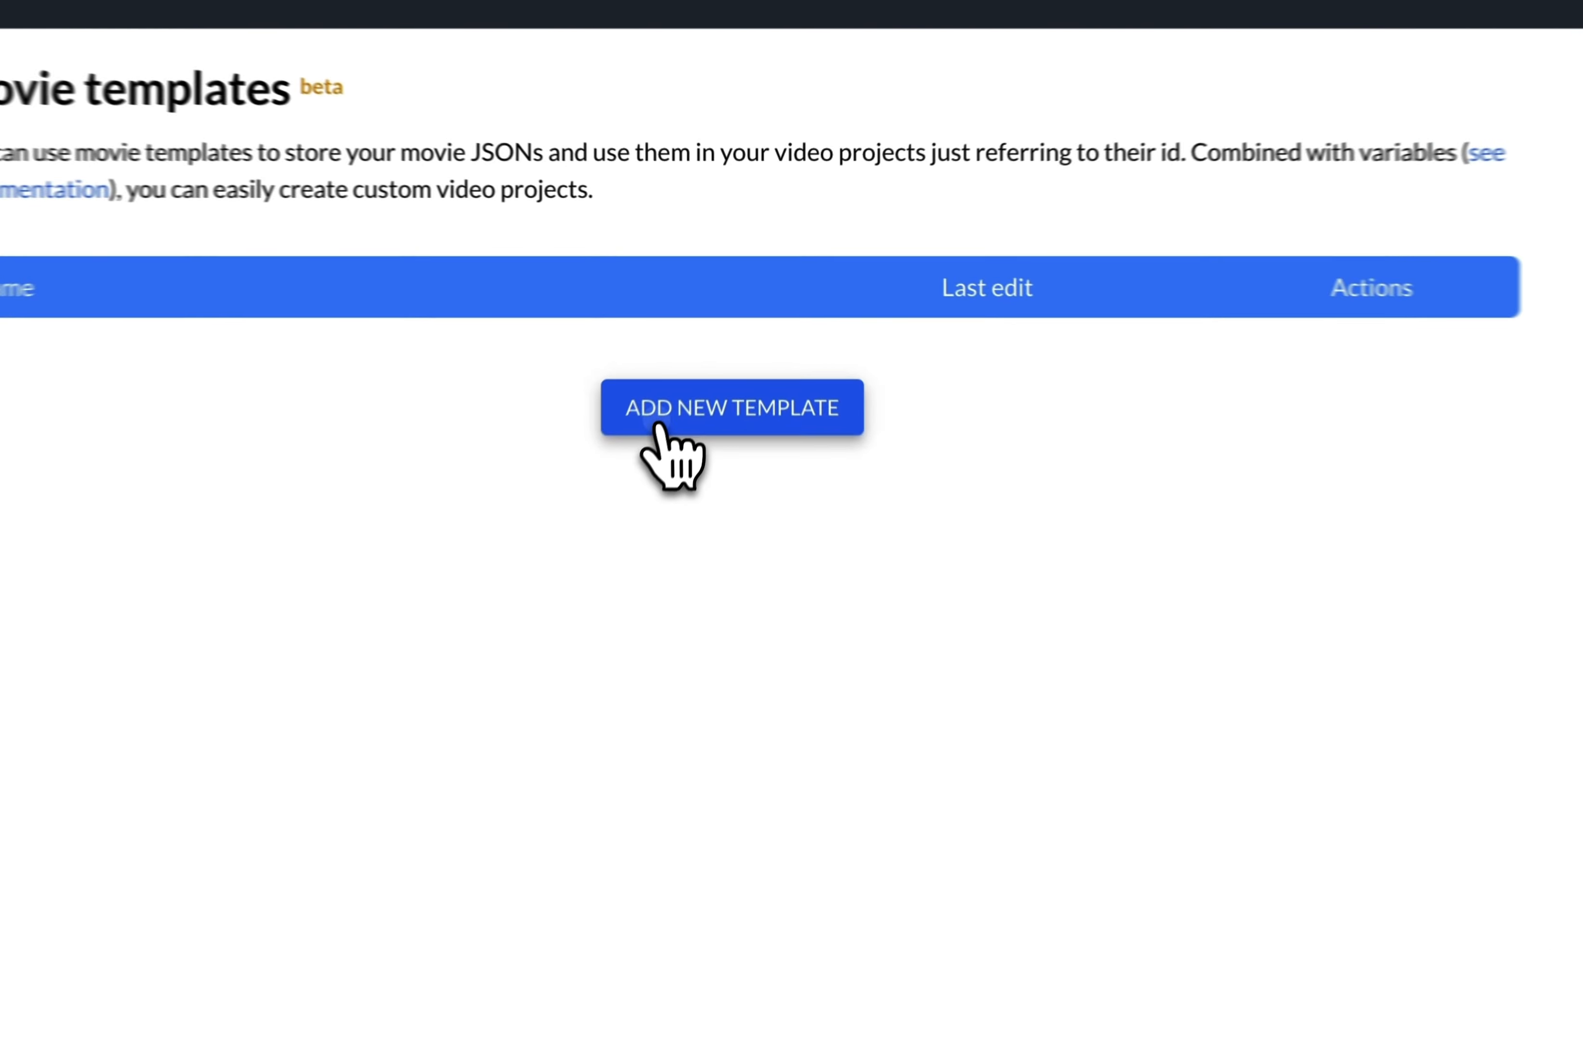
click(704, 334)
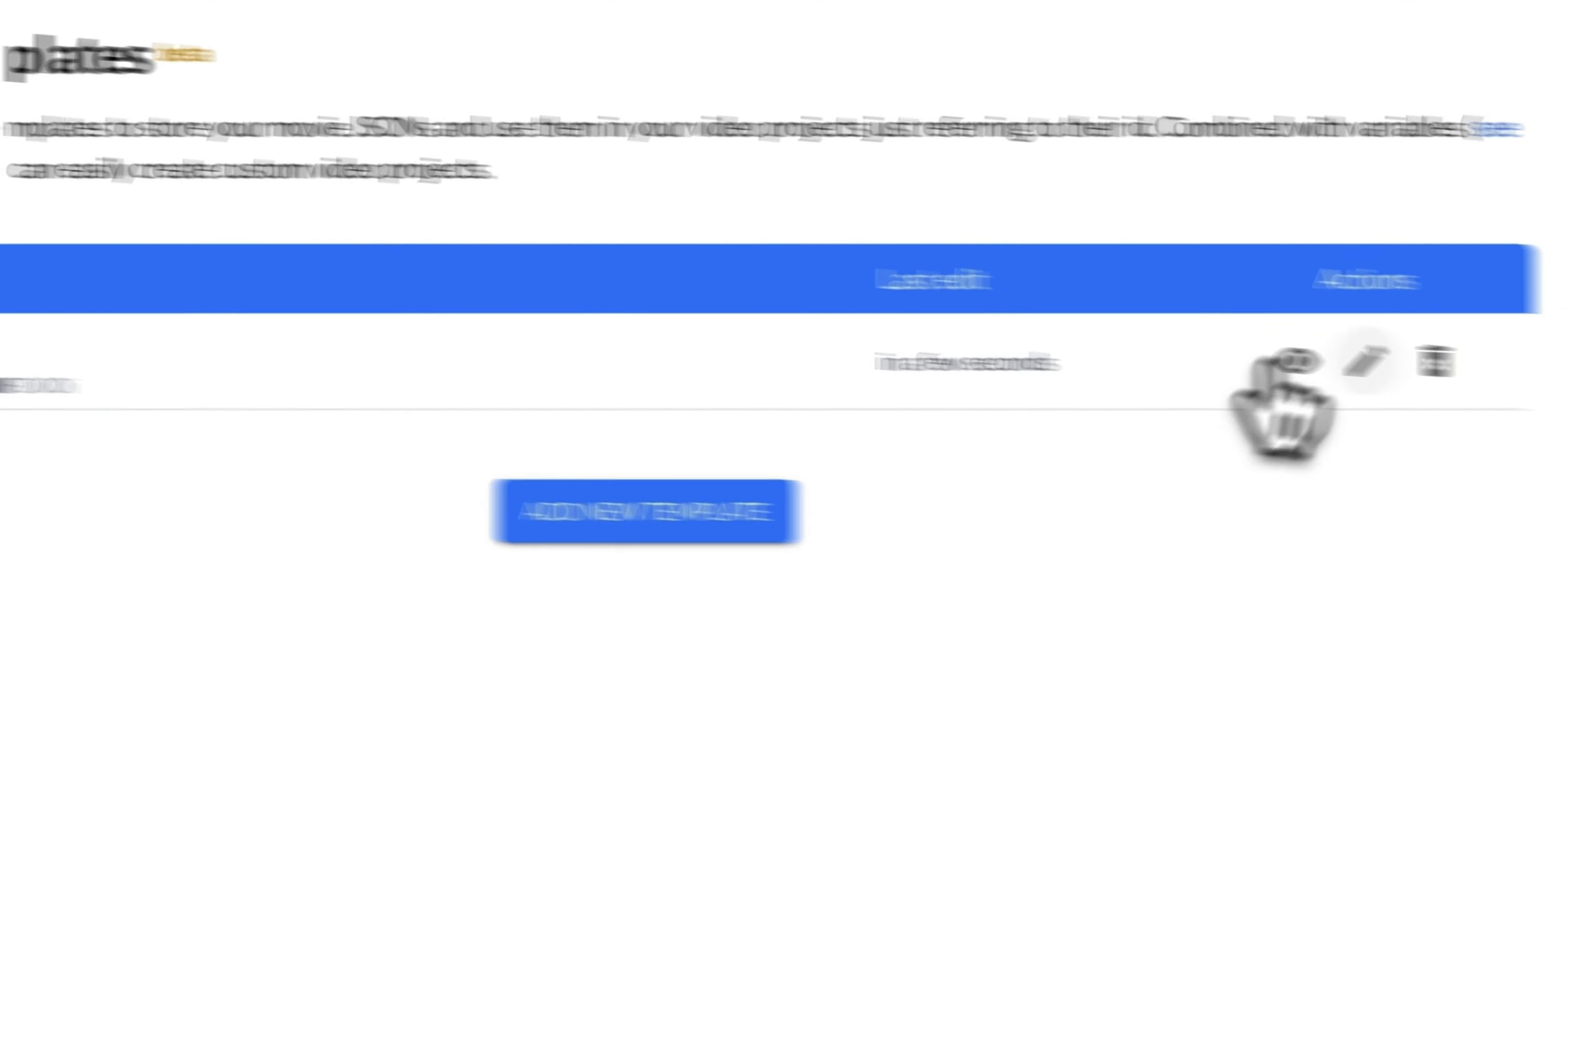
click(877, 514)
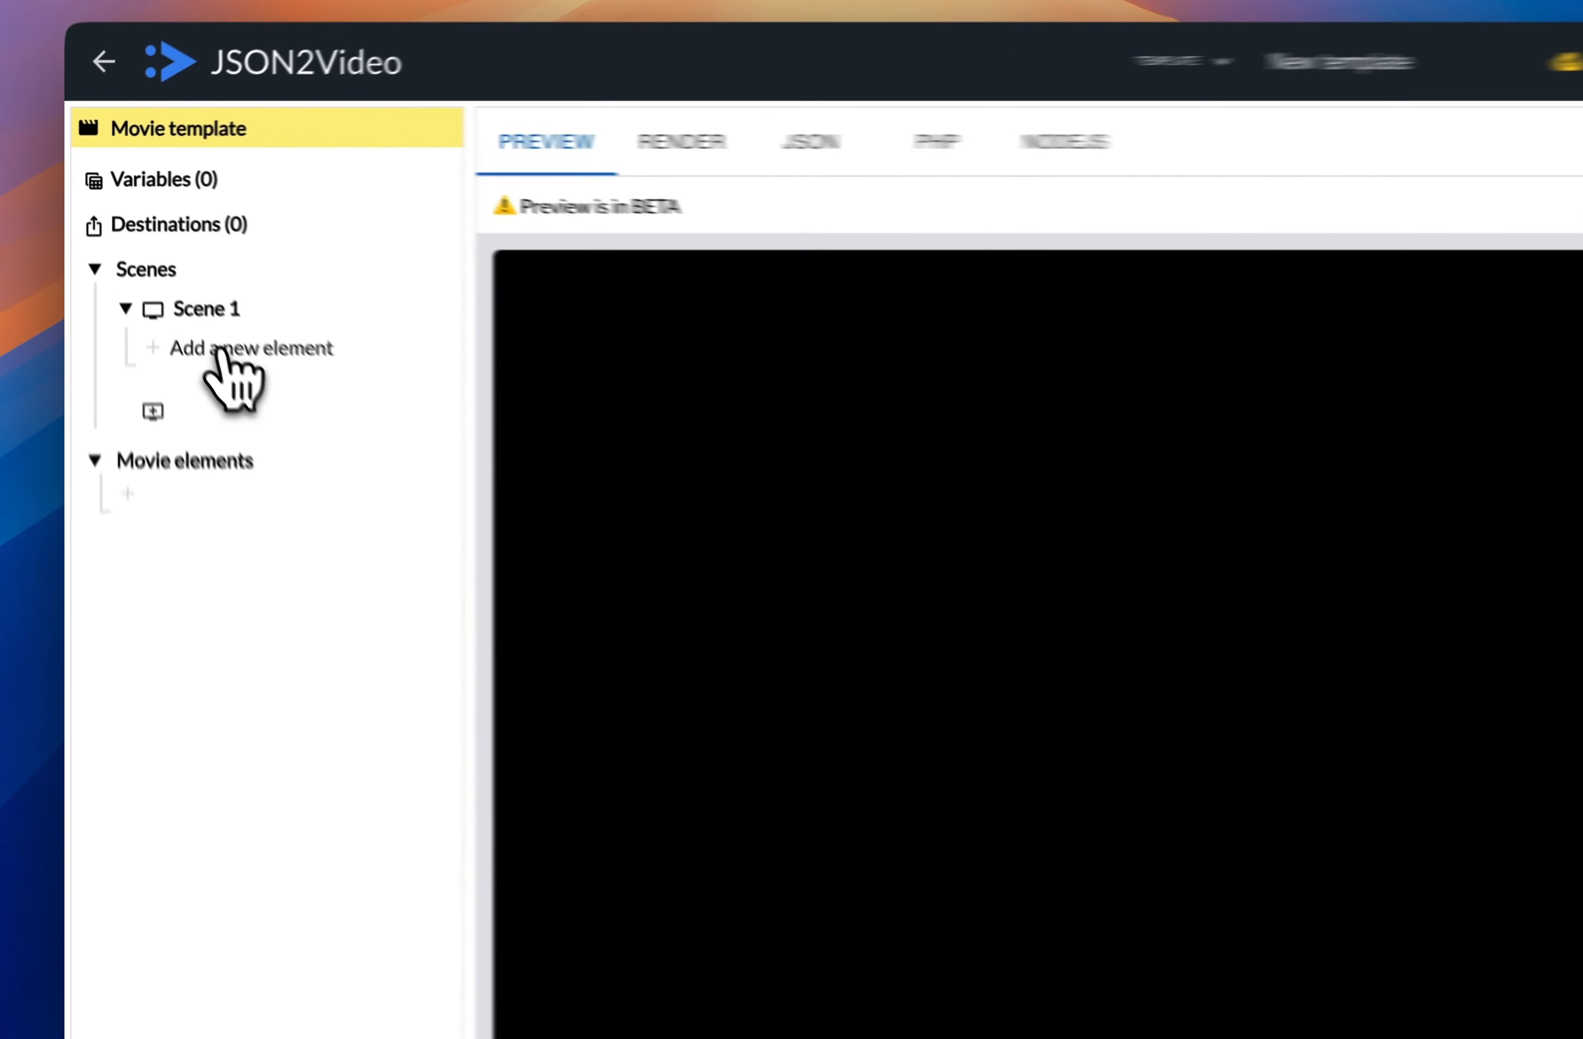
Add a Video element to Scene 1 of the movie template
click(160, 268)
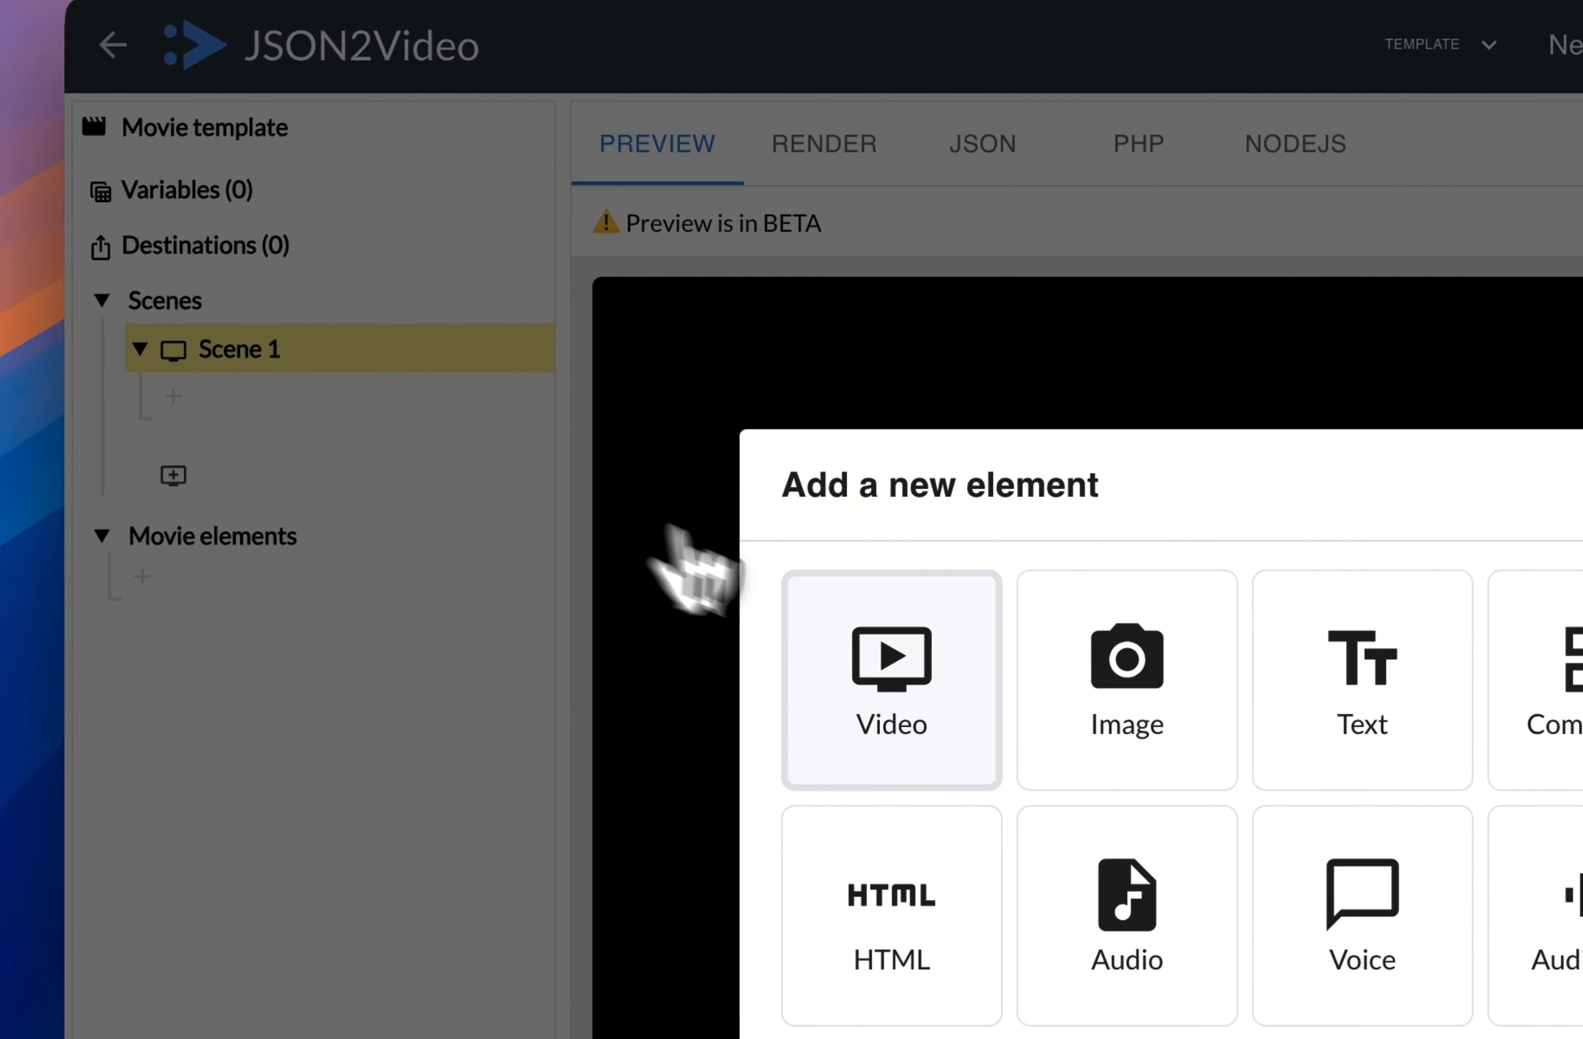
click(891, 675)
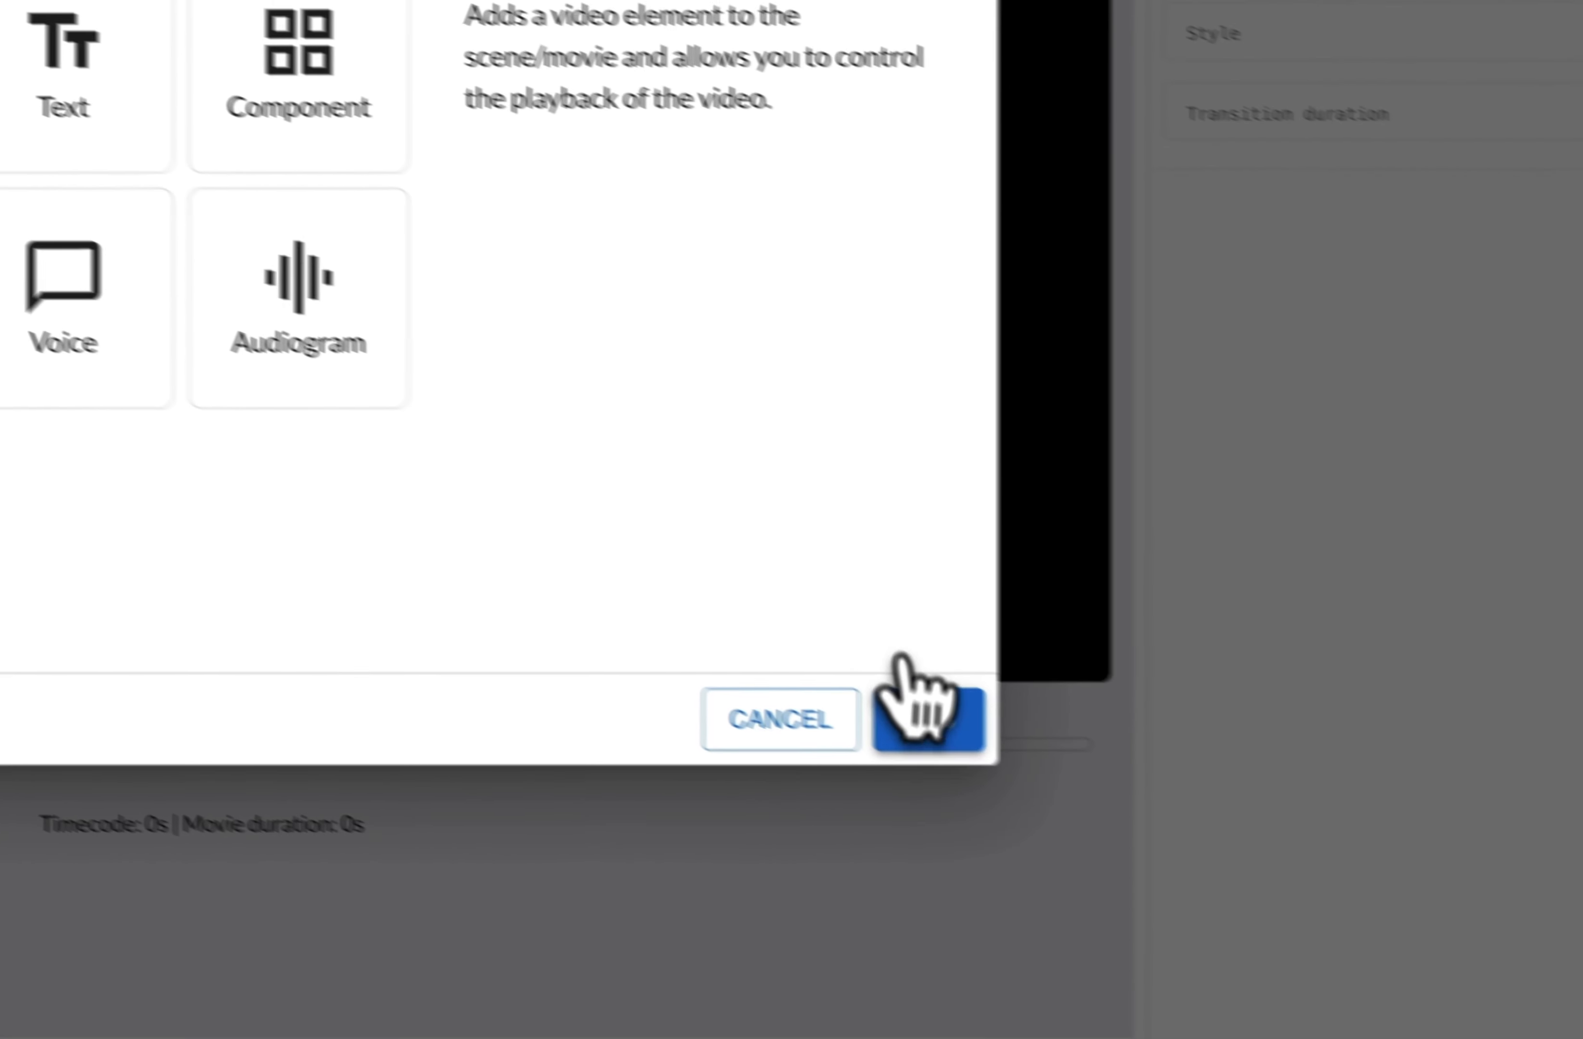
click(920, 715)
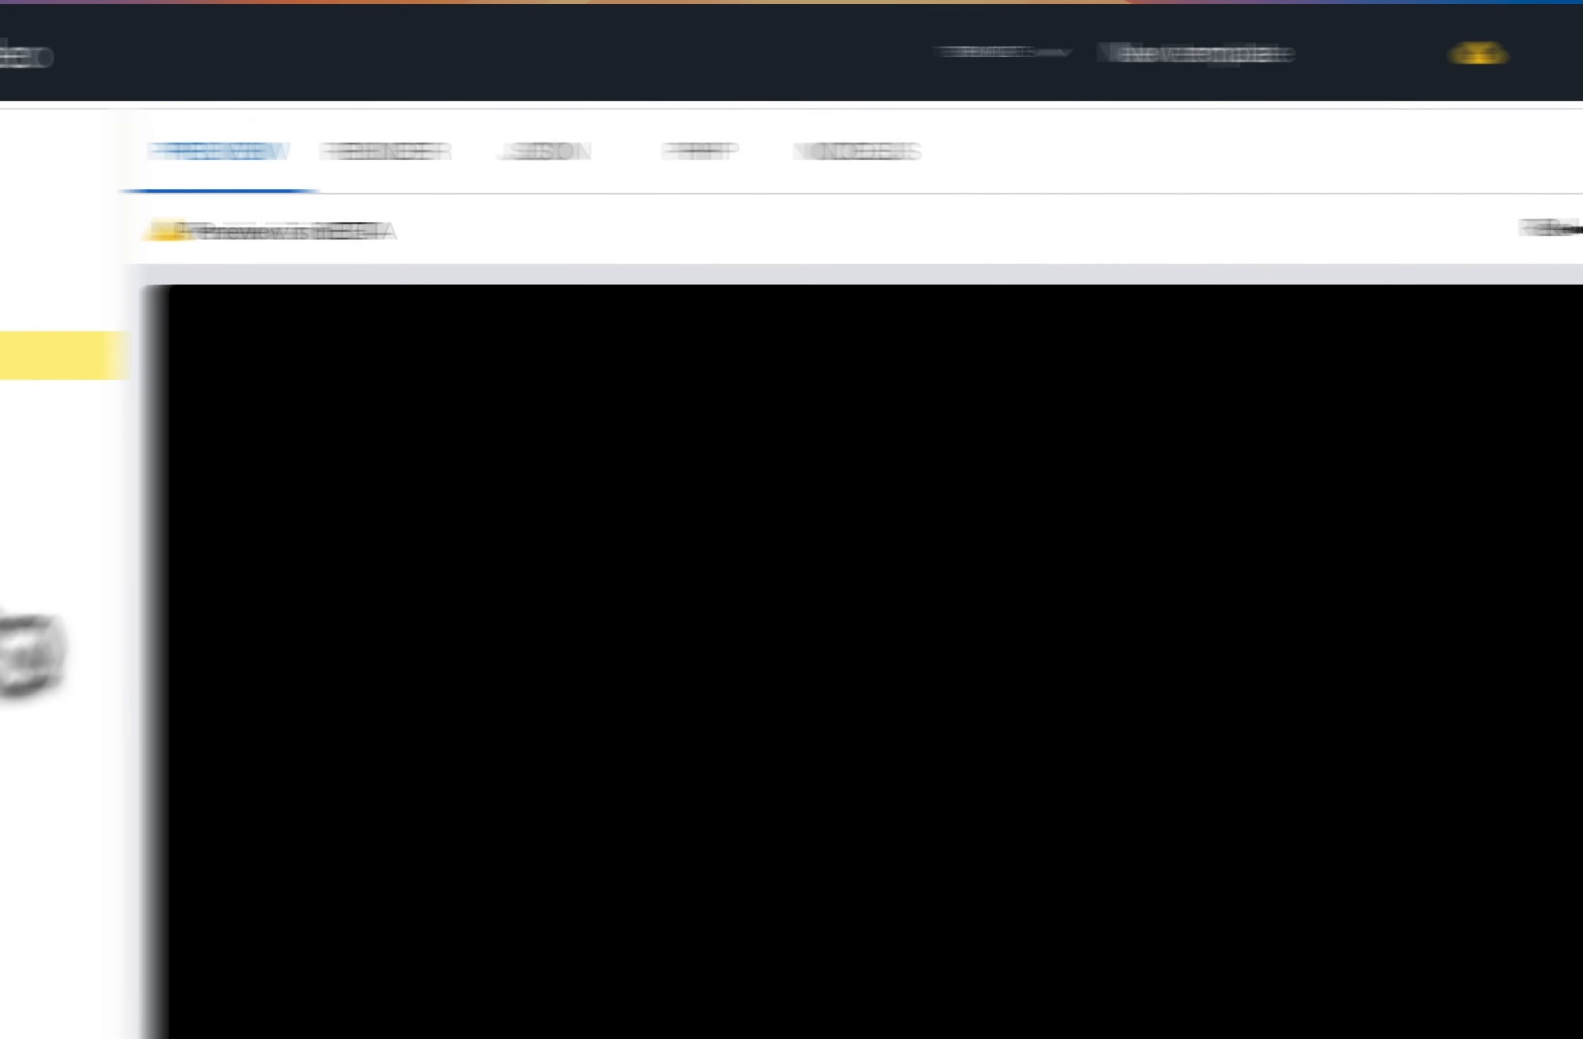
Open the video element's source selection and search the Pexels library for "gym"
click(229, 411)
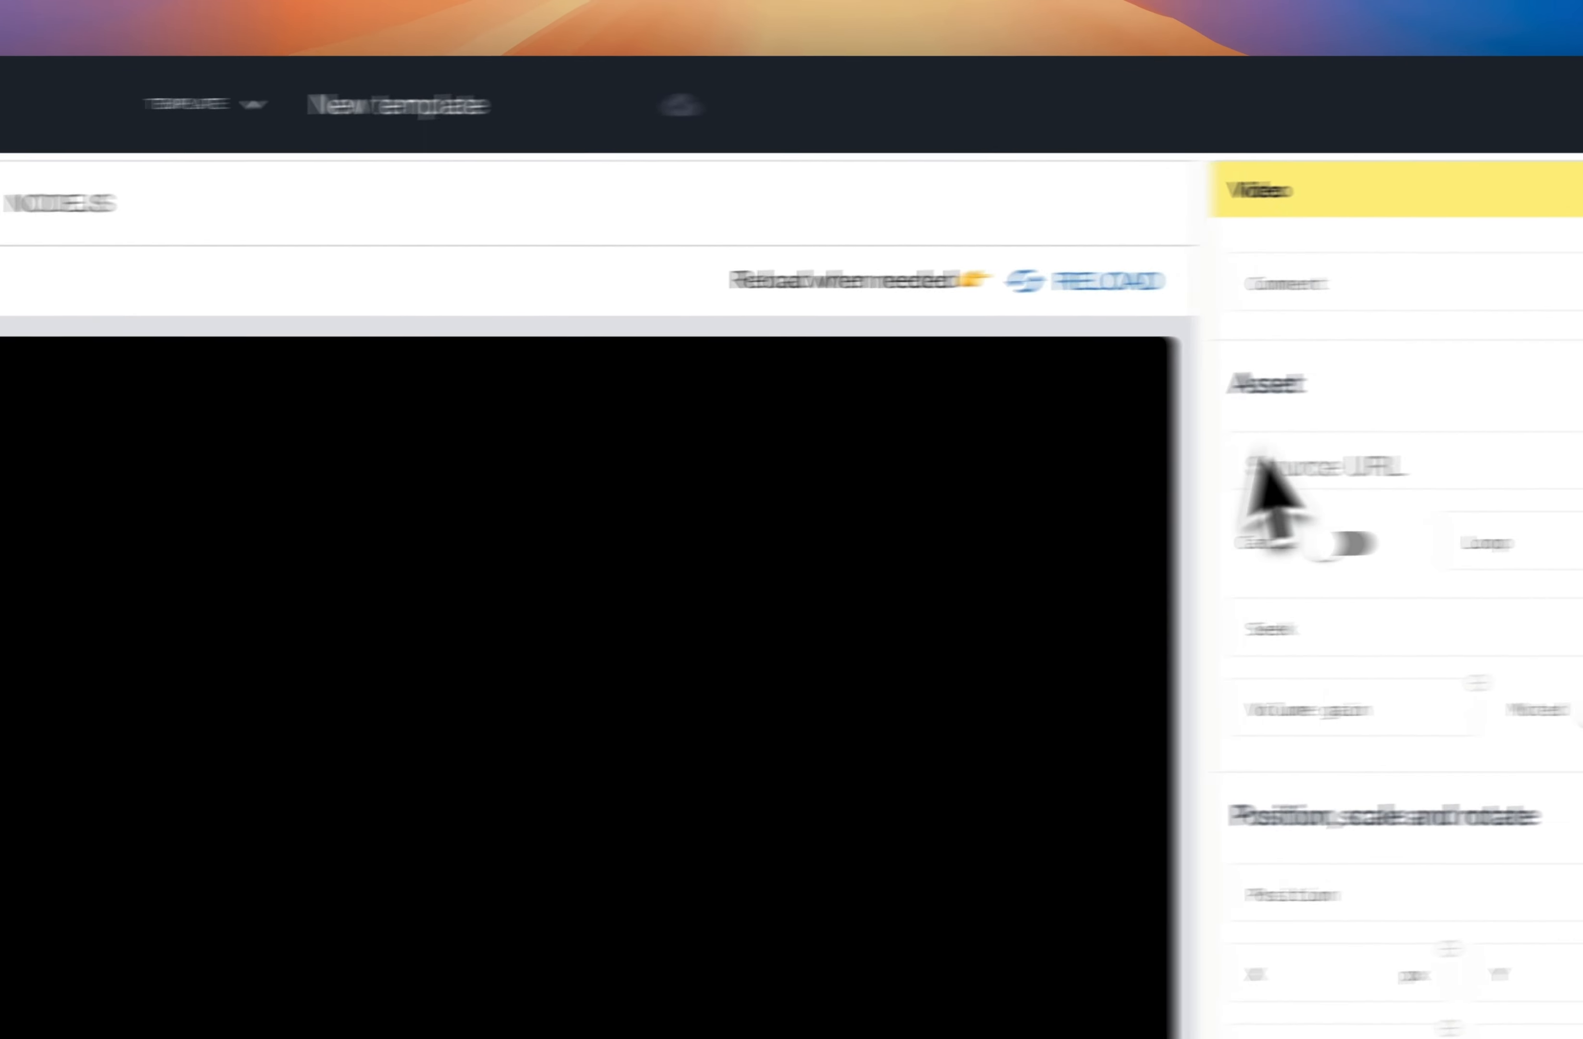
click(1431, 469)
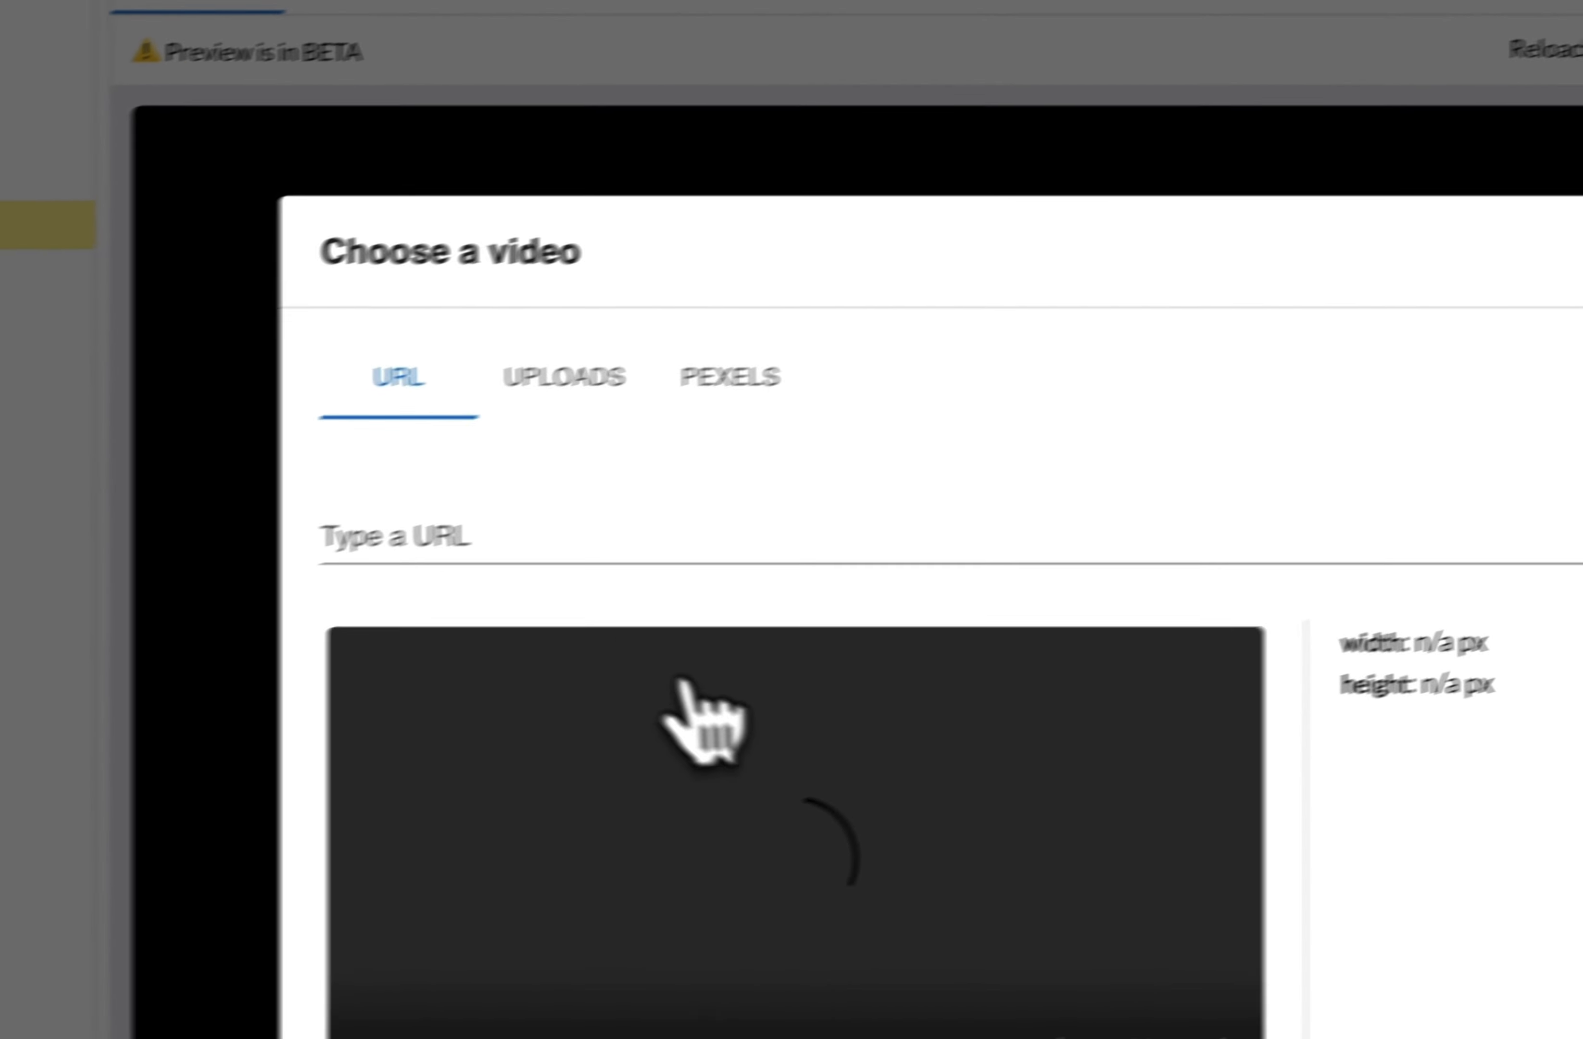
click(647, 520)
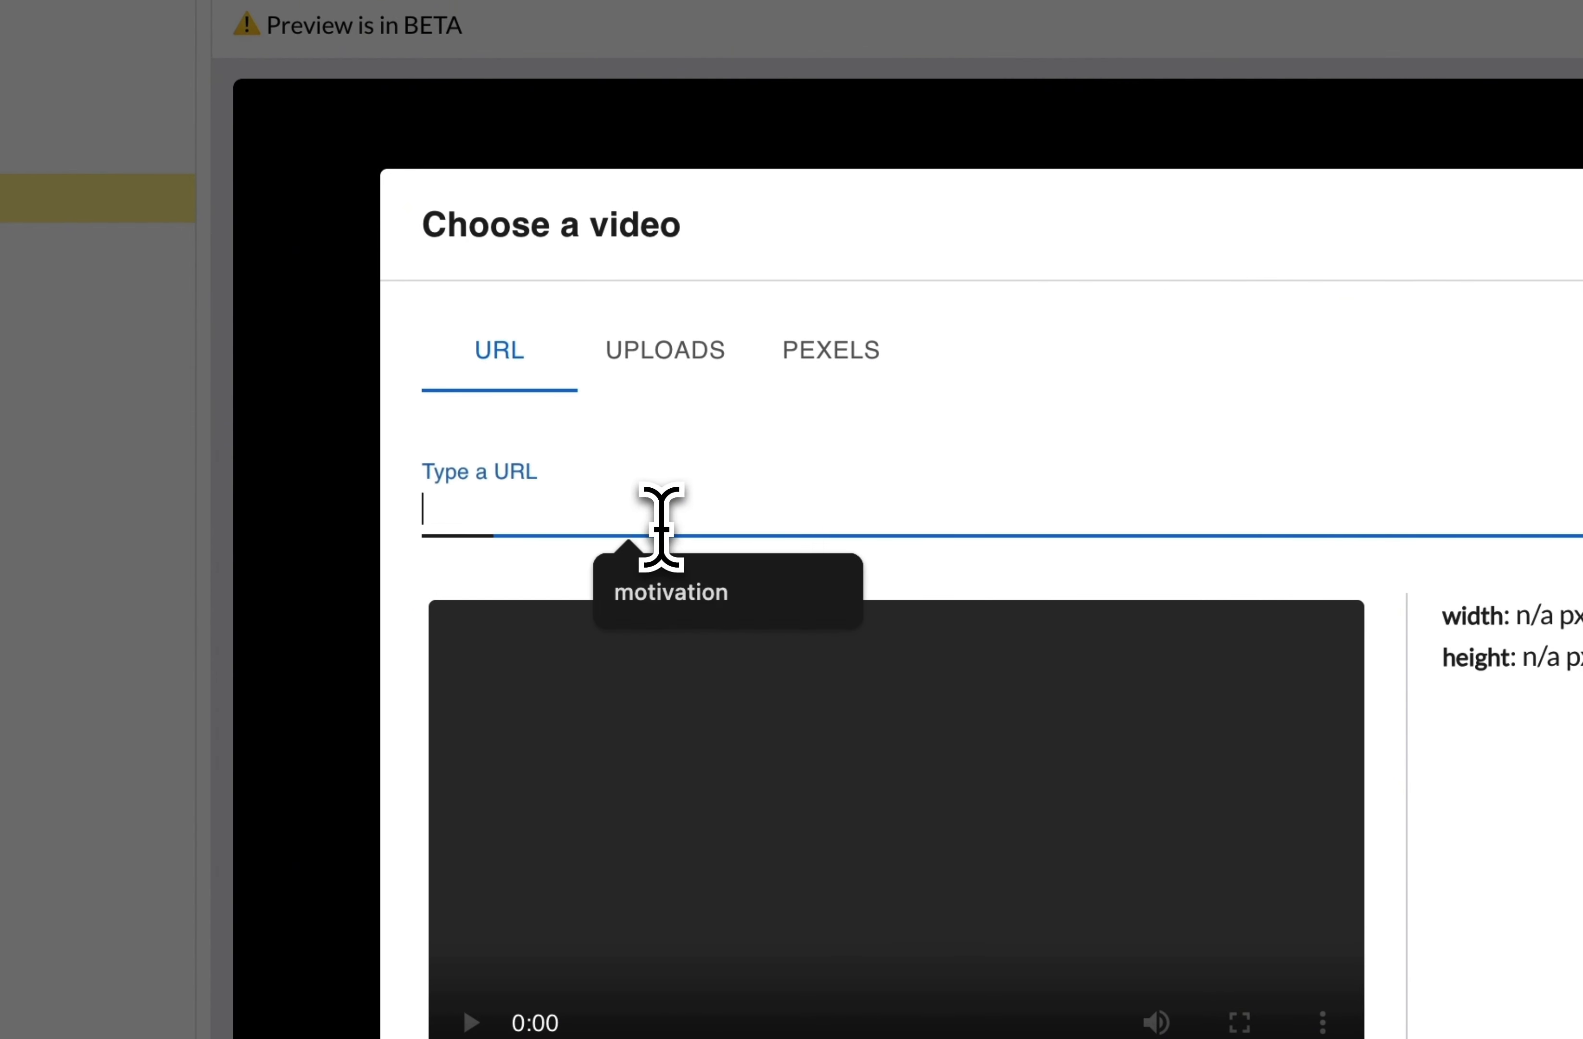
click(838, 358)
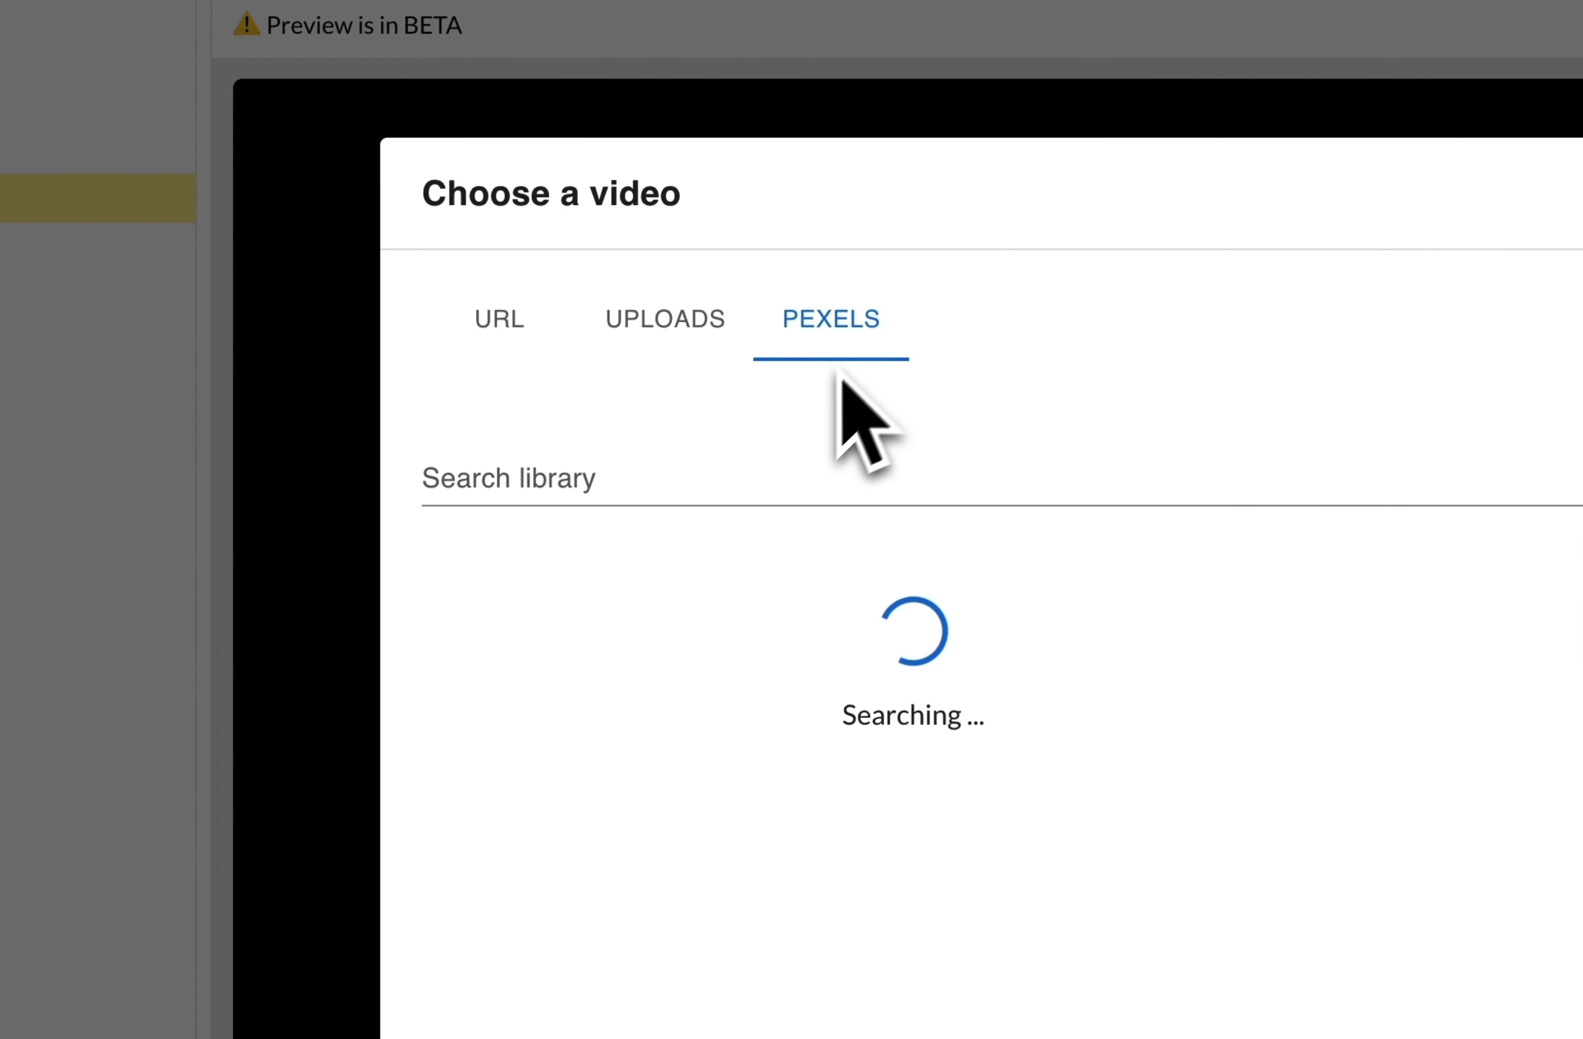
click(675, 485)
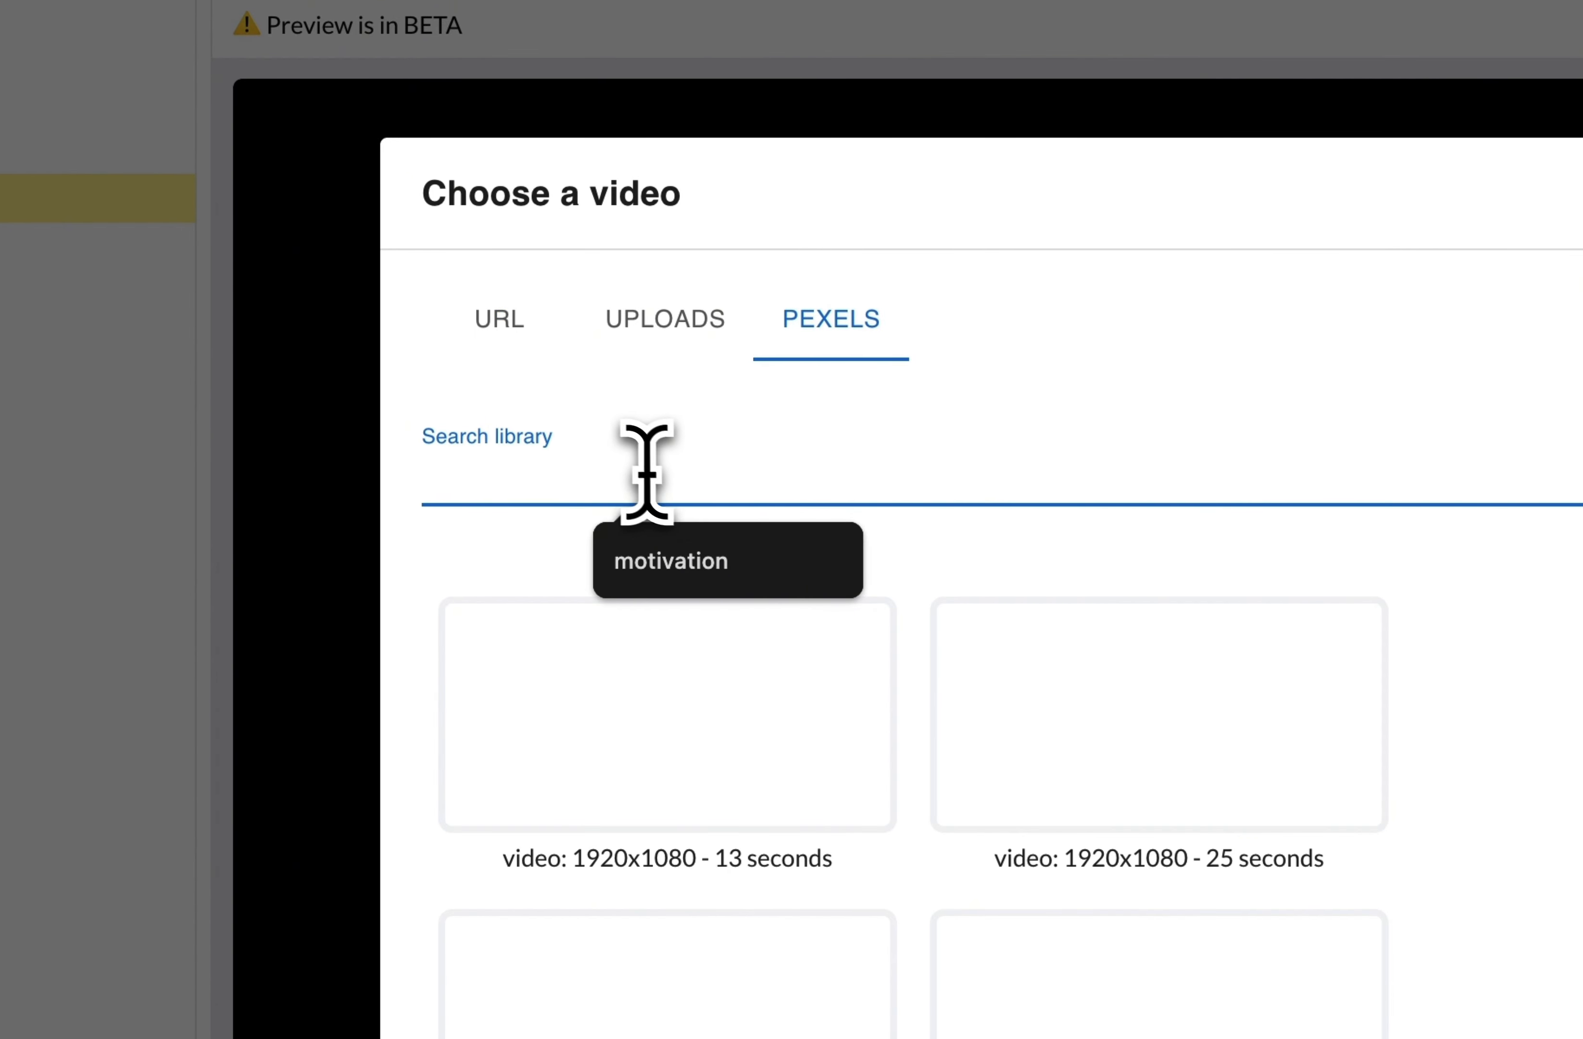
click(700, 578)
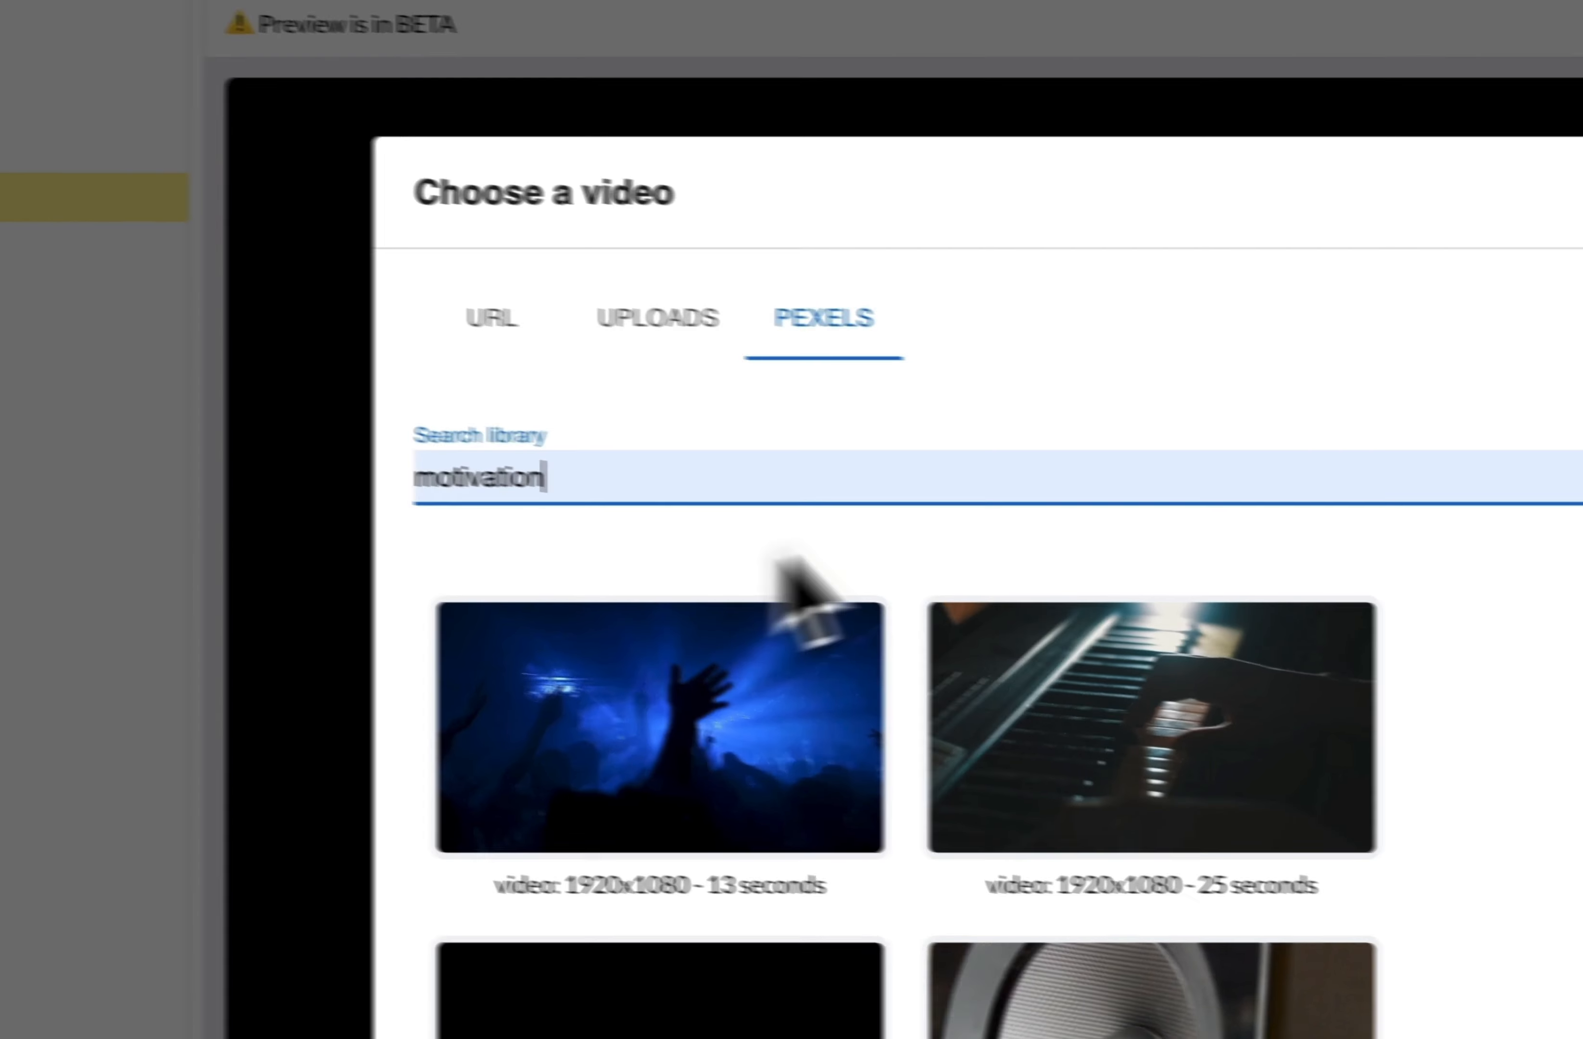
key(super+a)
text(ggy)
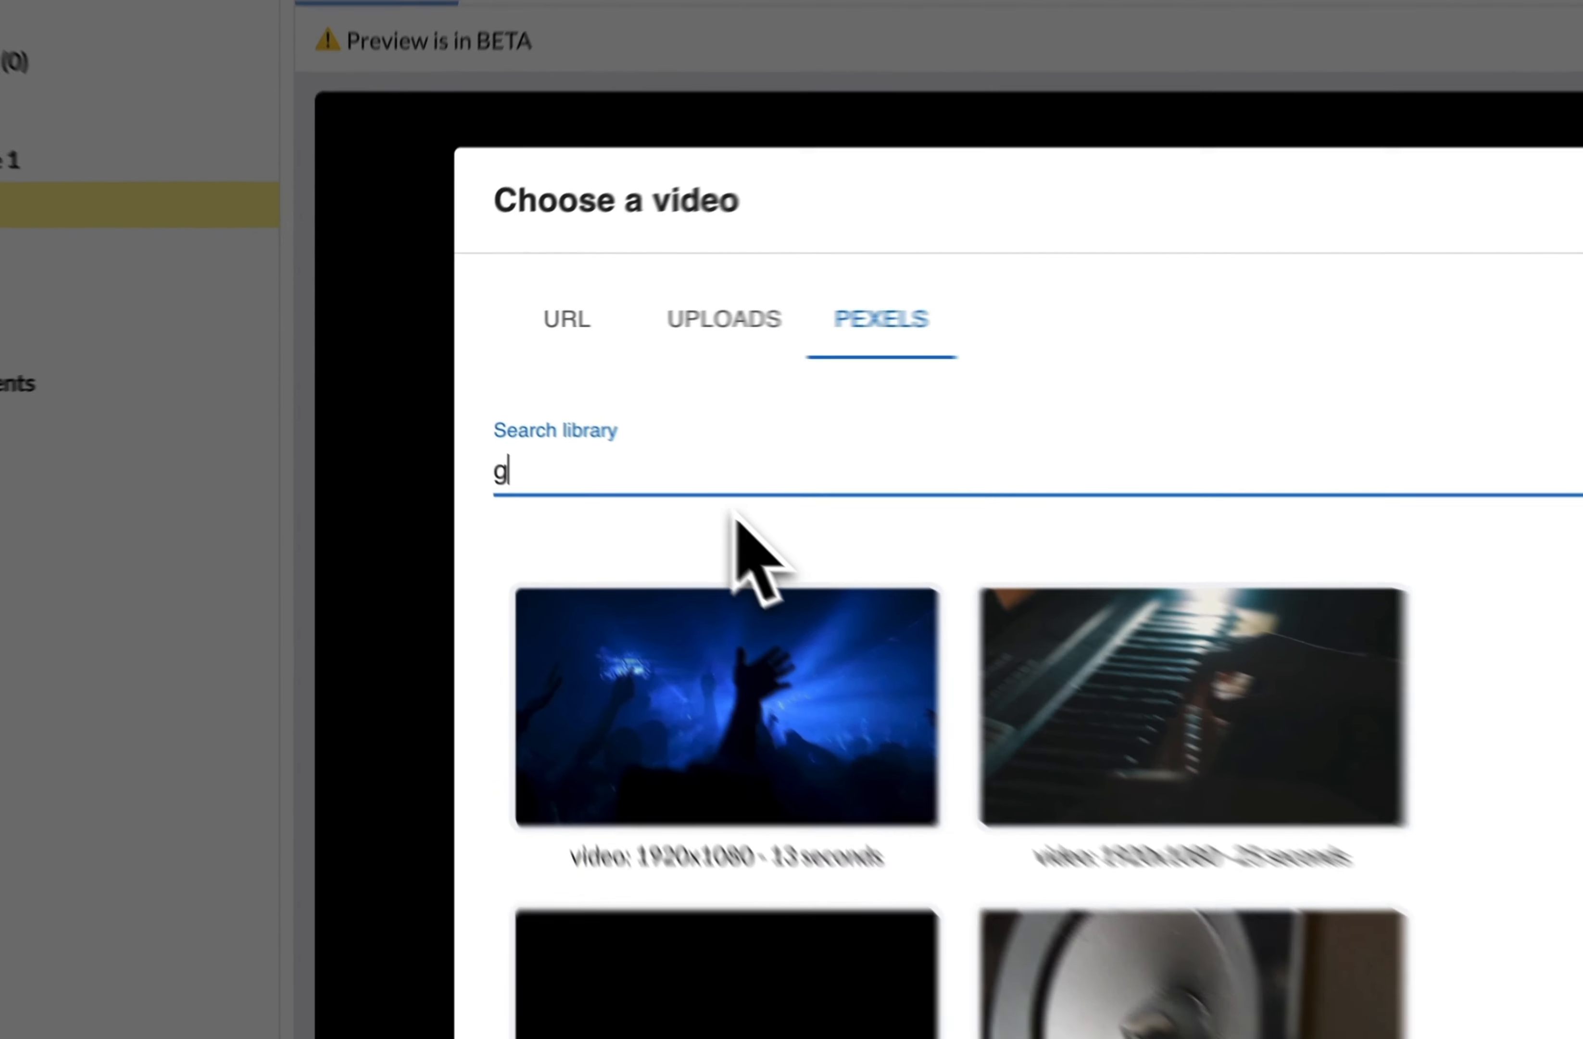
key(BackSpace)
key(BackSpace)
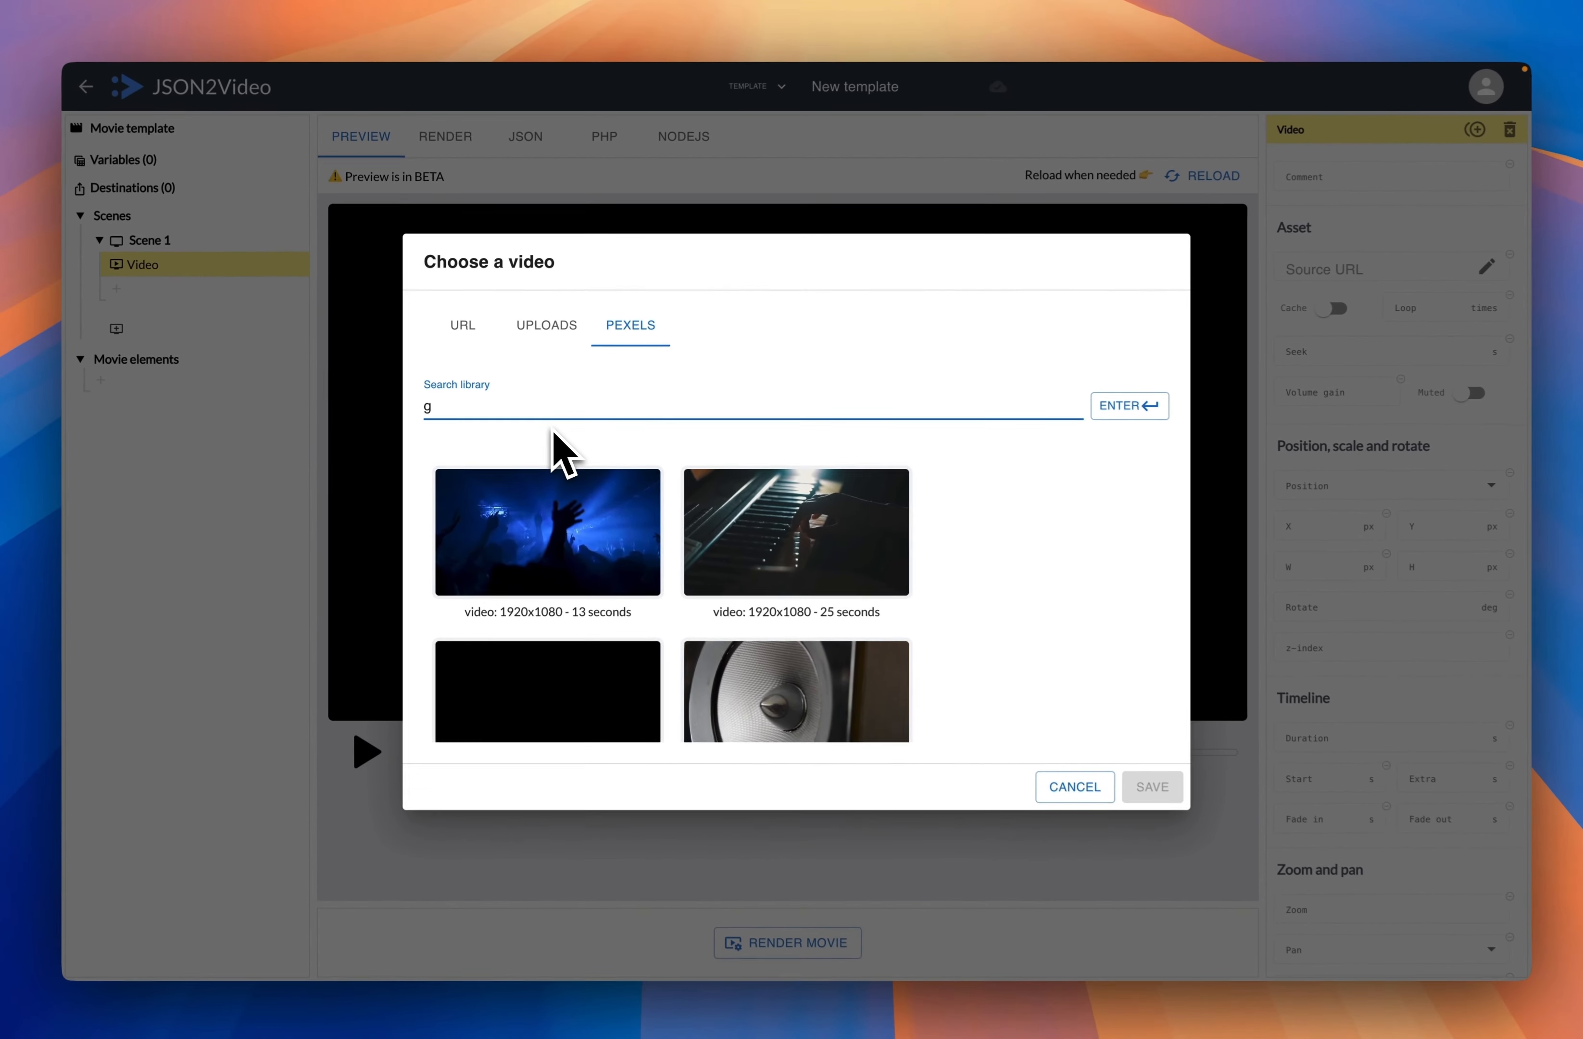
text(ym)
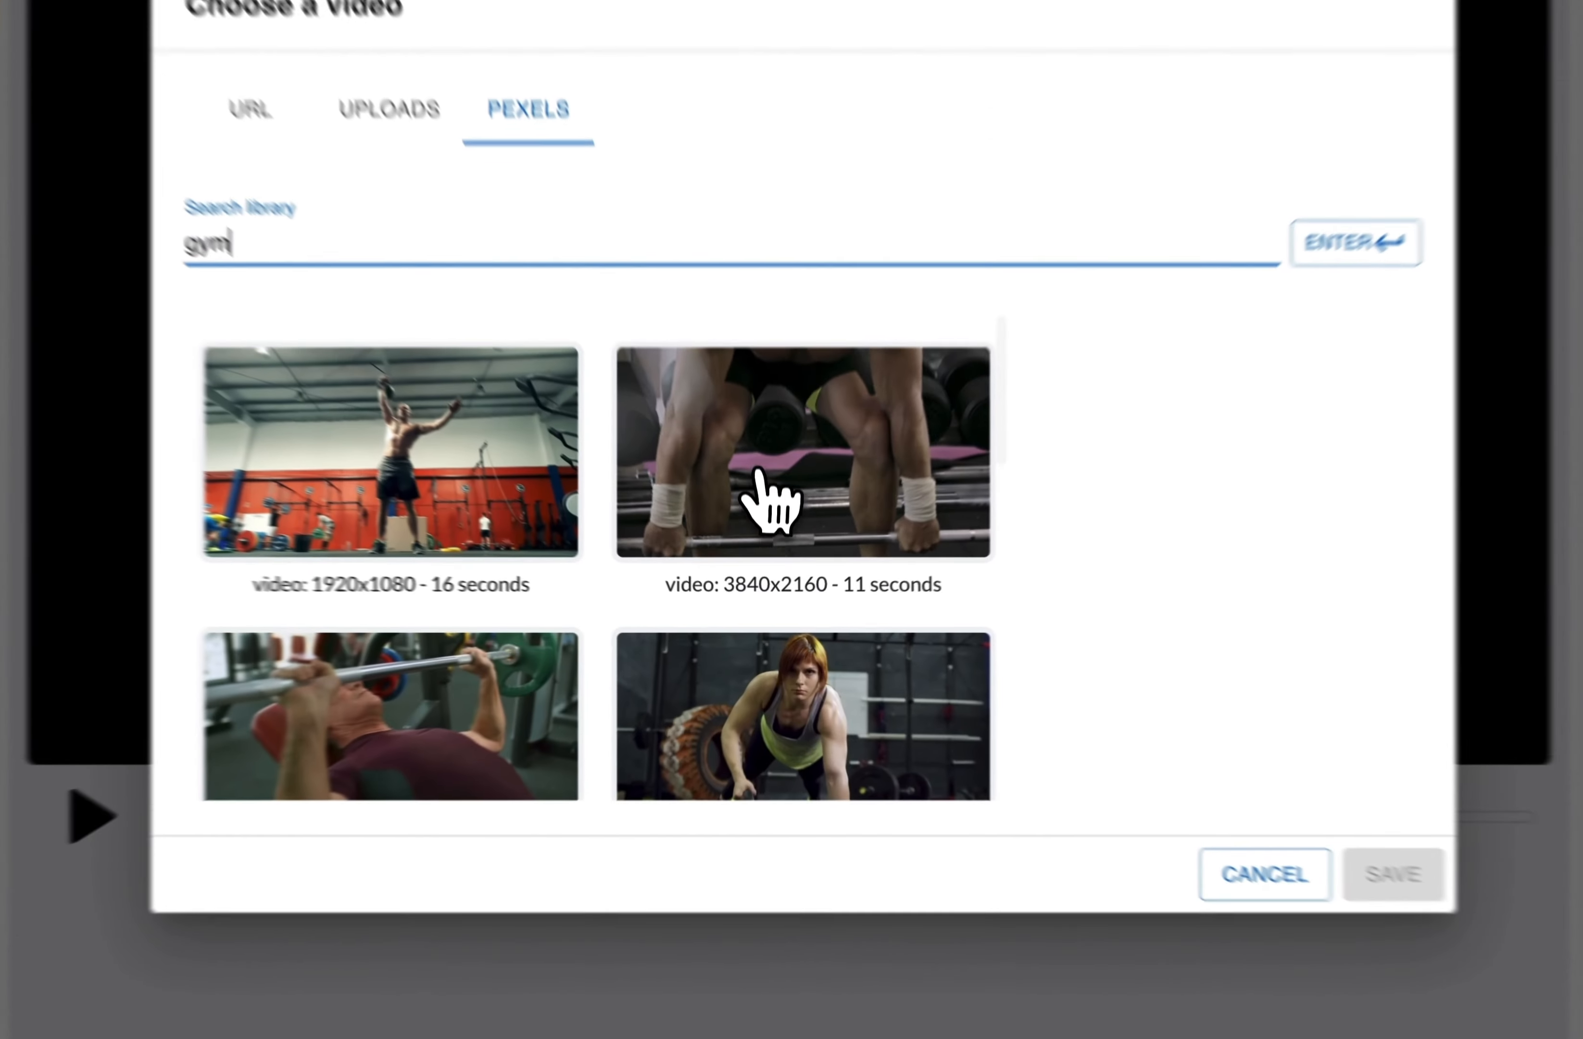
Use the 3840x2160, 11-second barbell clip as the element's source and scale it to fit the video size
click(795, 550)
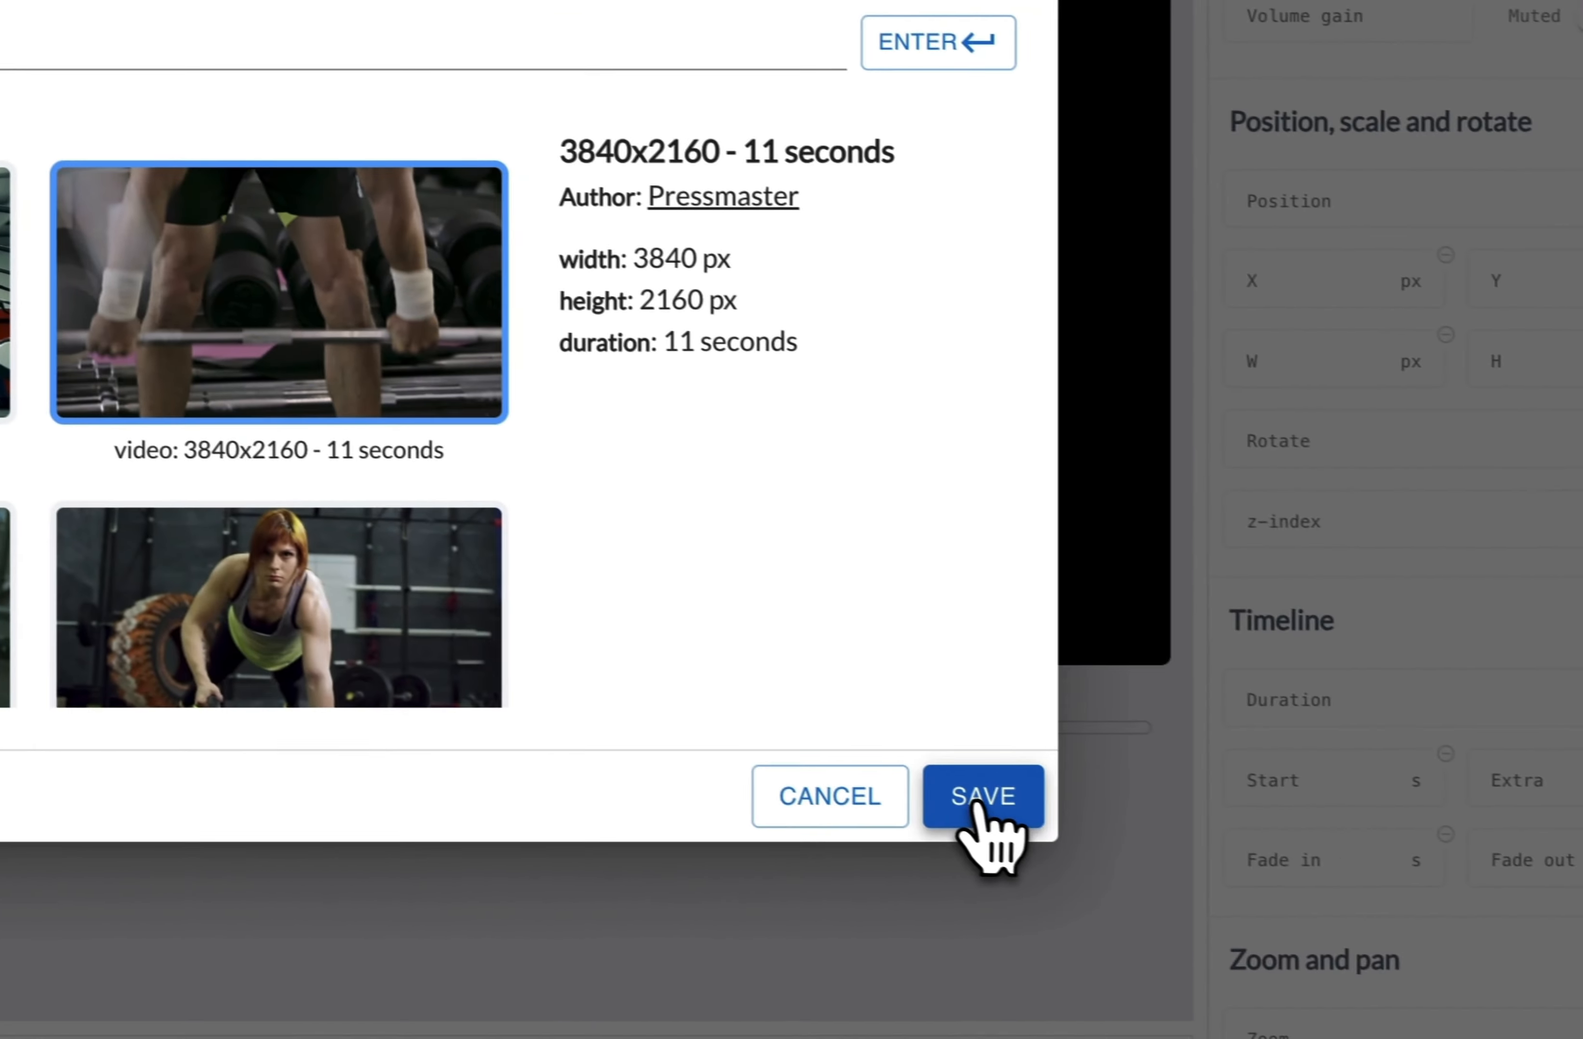
click(979, 800)
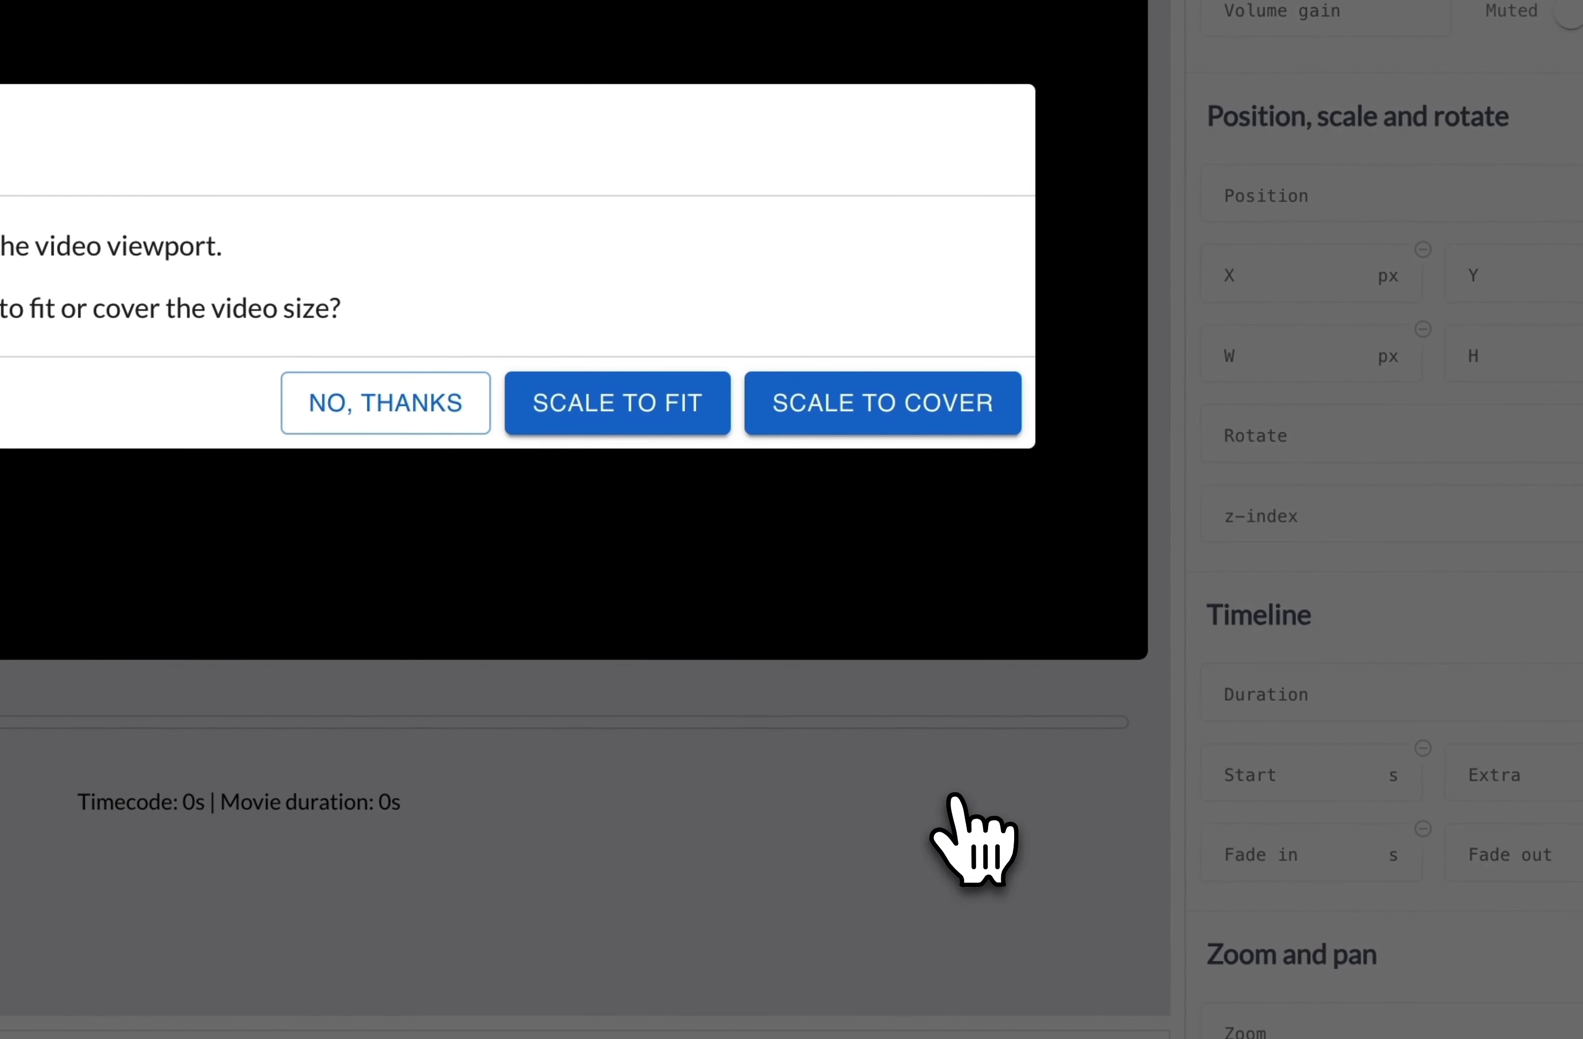
click(646, 410)
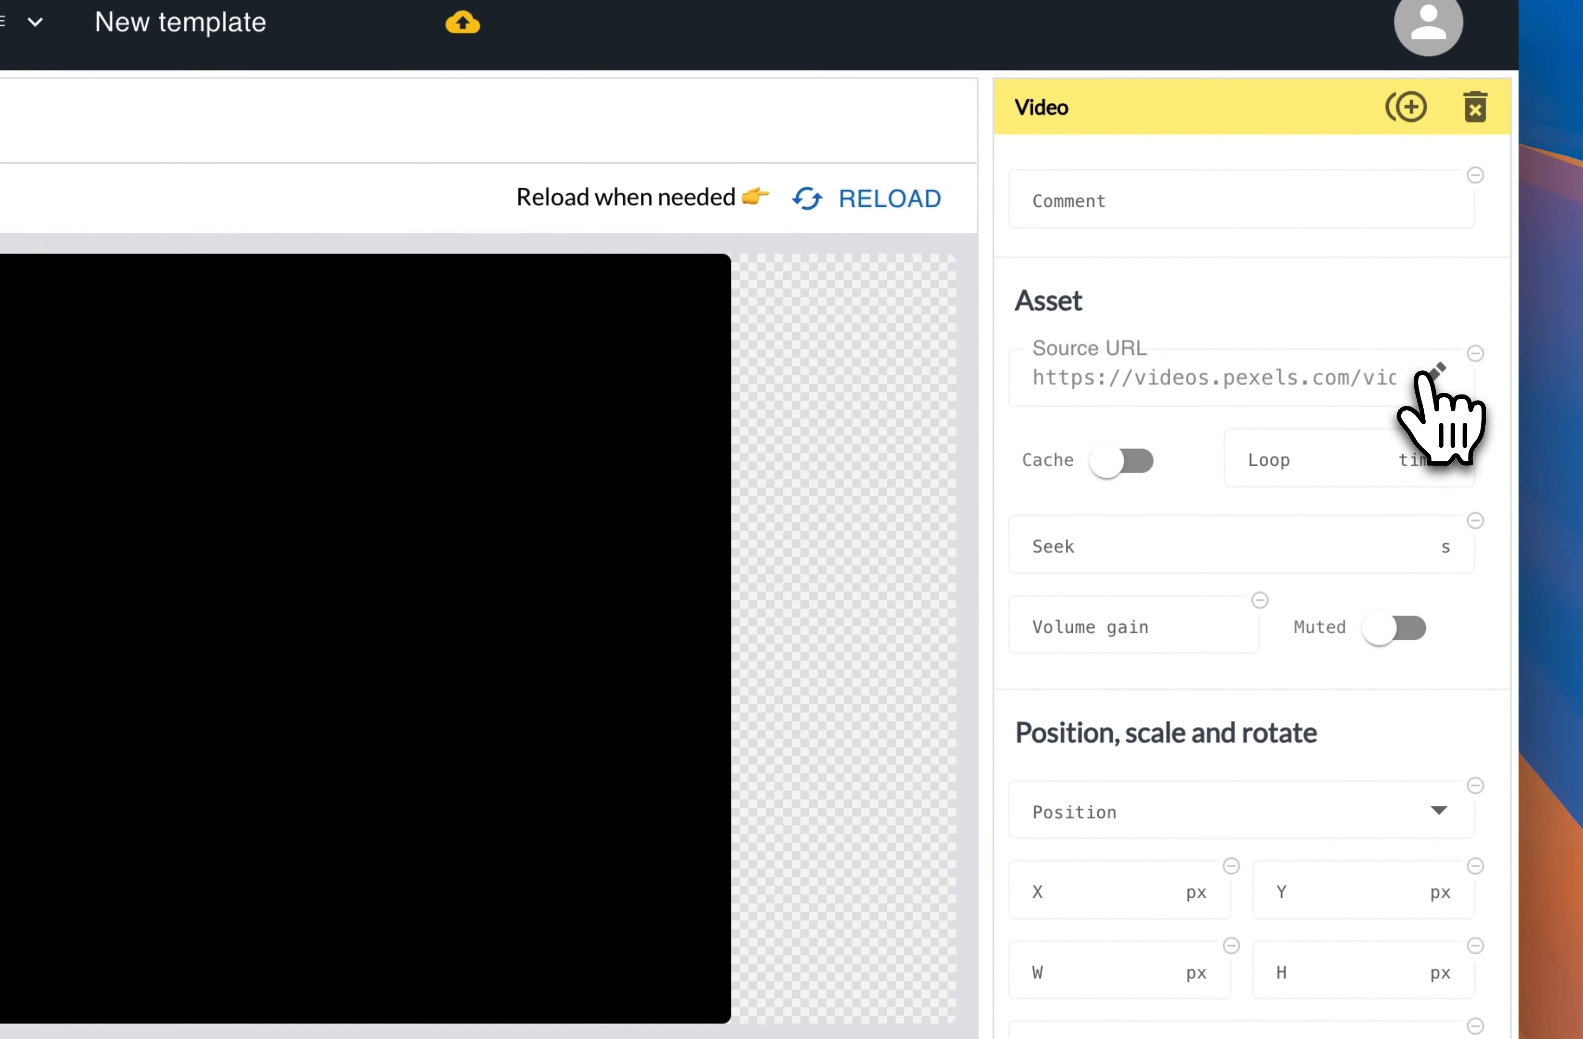
Copy the video element's source URL and replace the Intro_video link in row 2 of the Google Sheets spreadsheet with it
click(1429, 374)
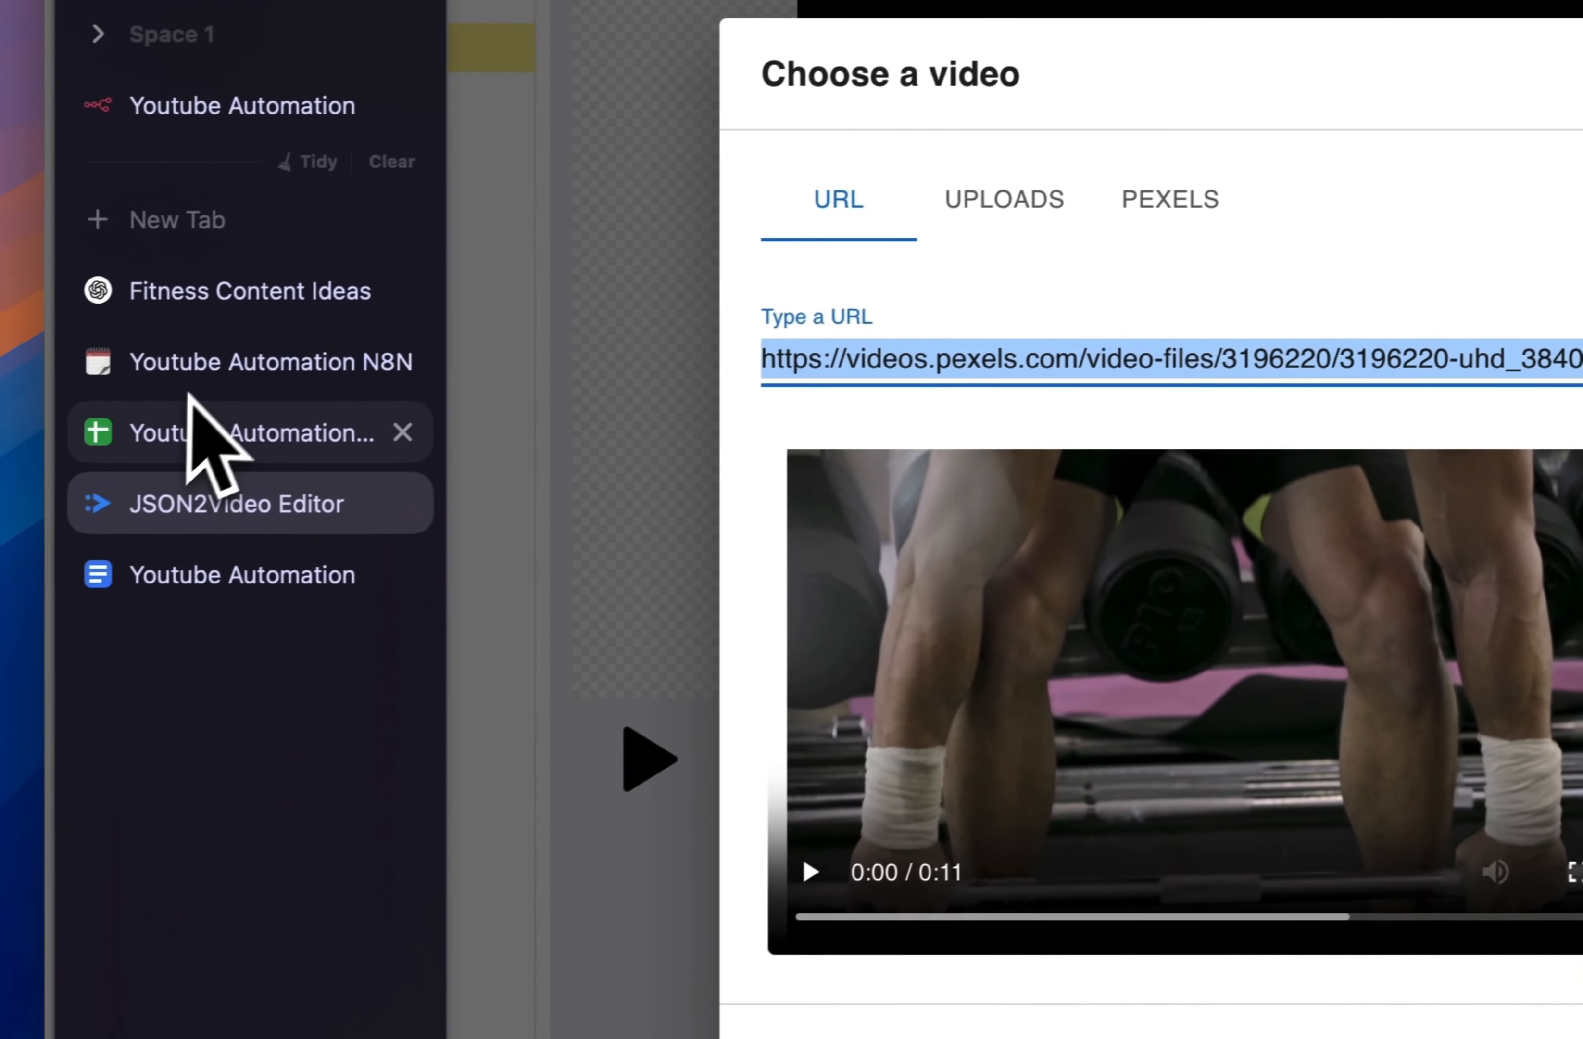
click(223, 435)
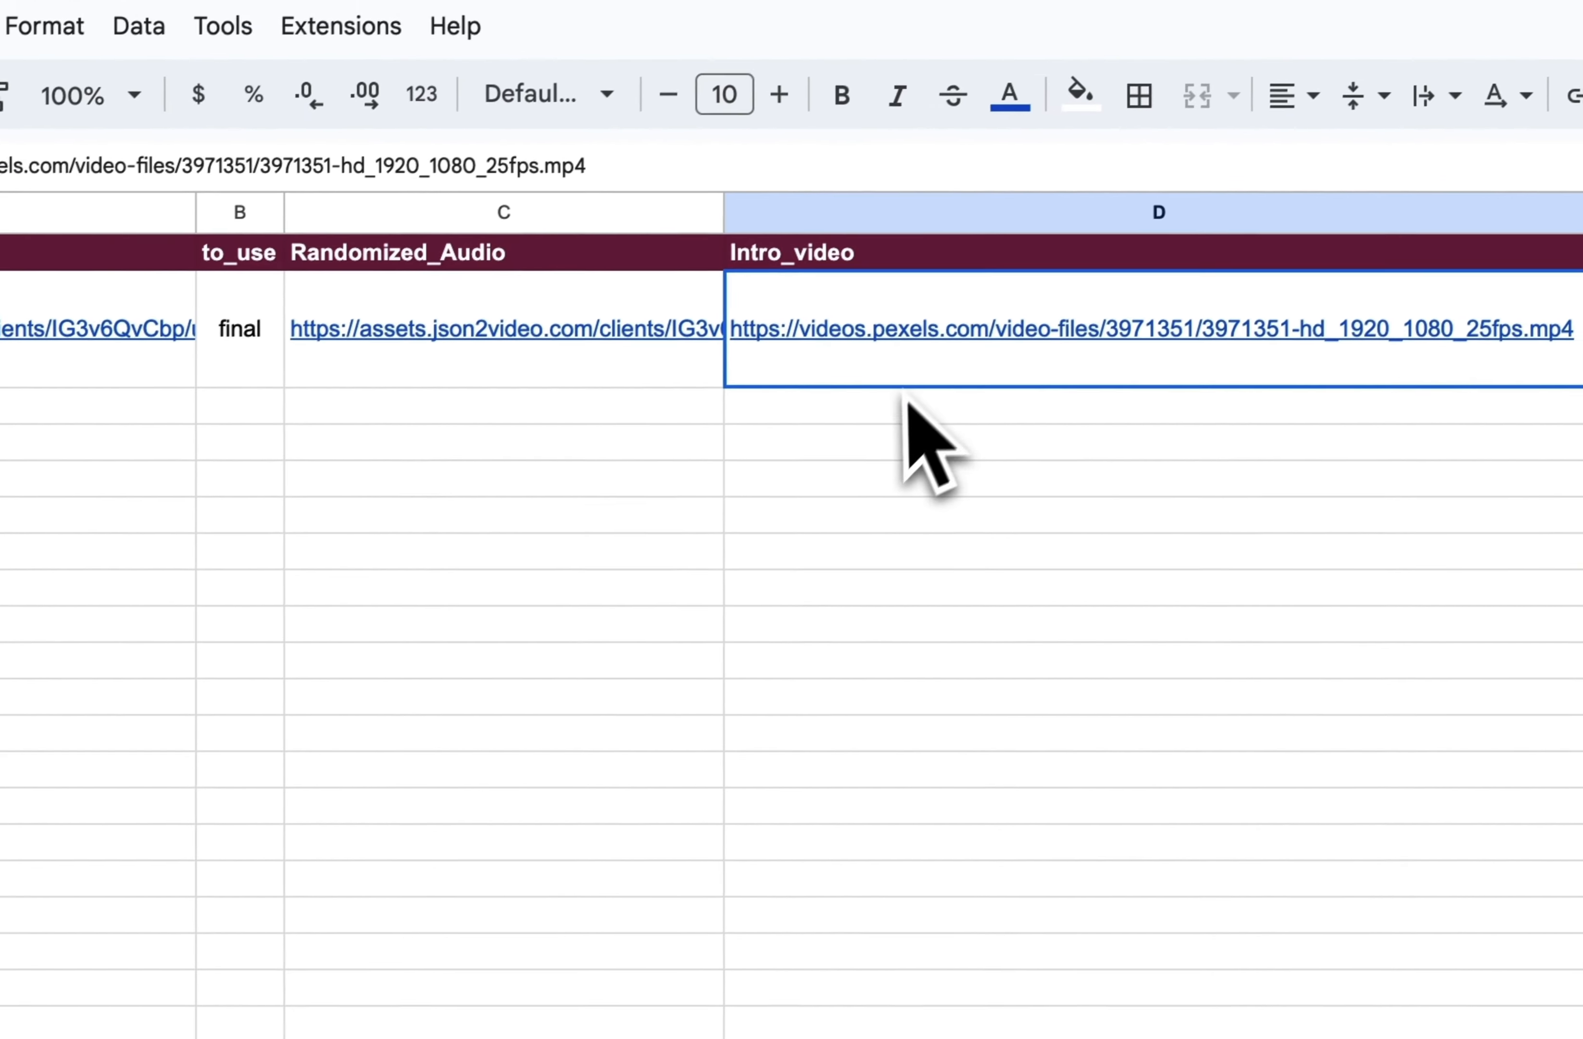
click(1028, 312)
key(Delete)
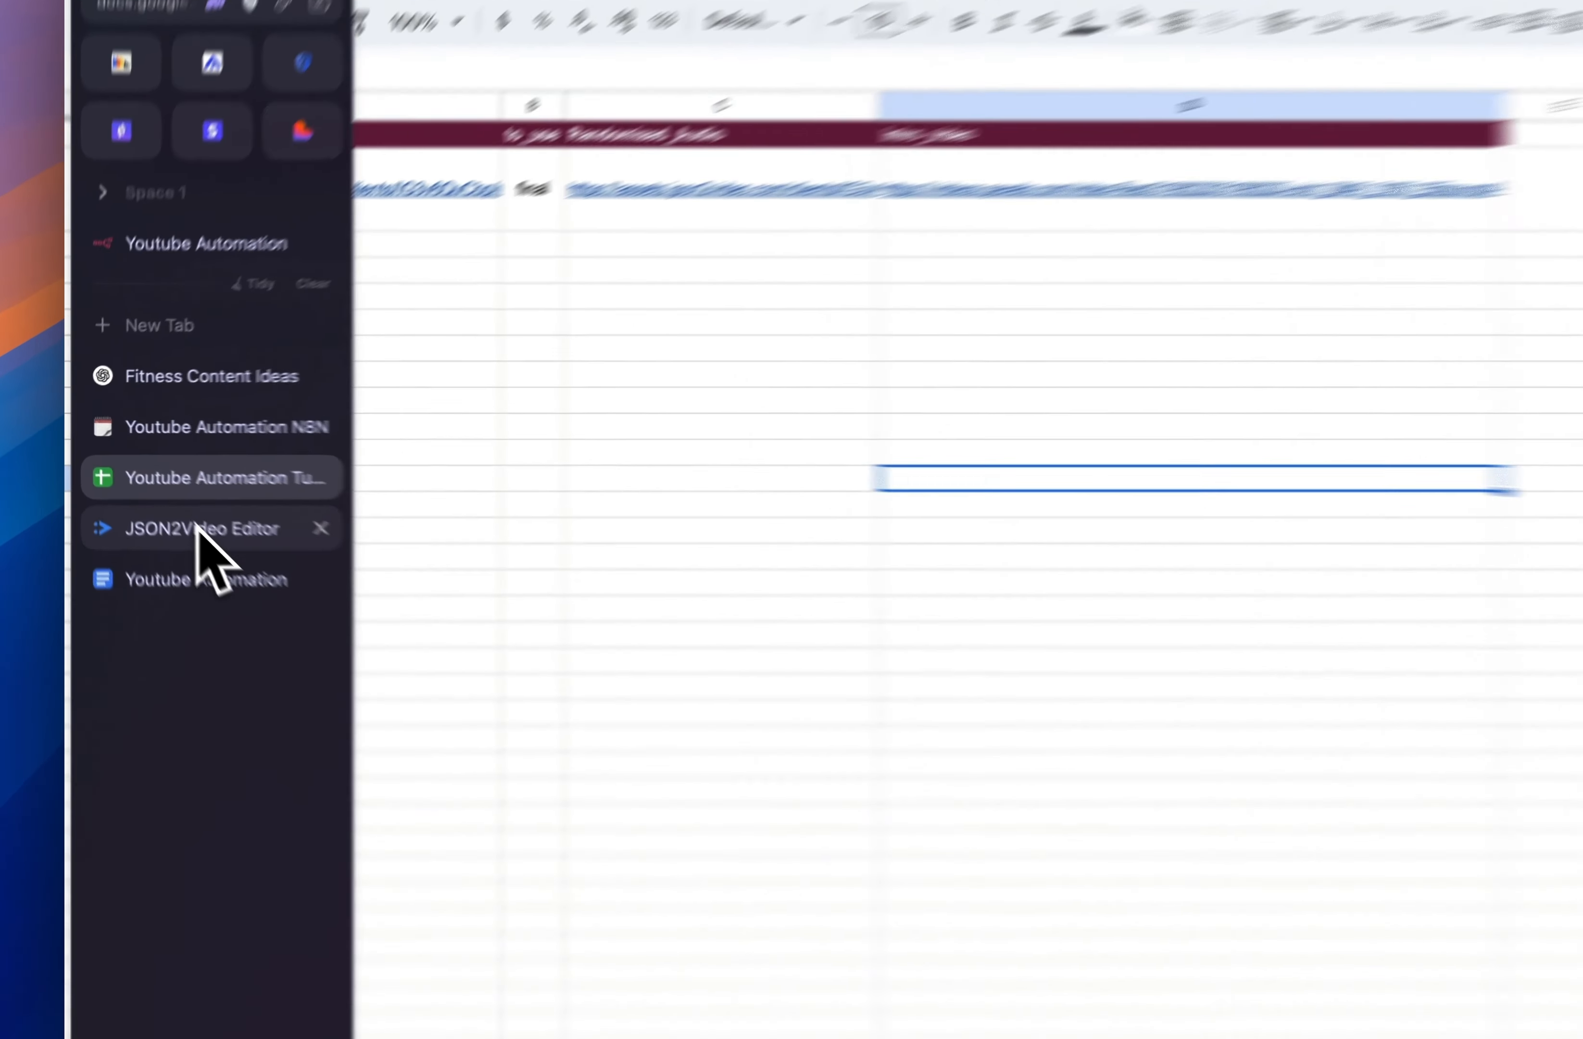
Return to the JSON2Video editor and add an Audio element to Scene 1
click(161, 492)
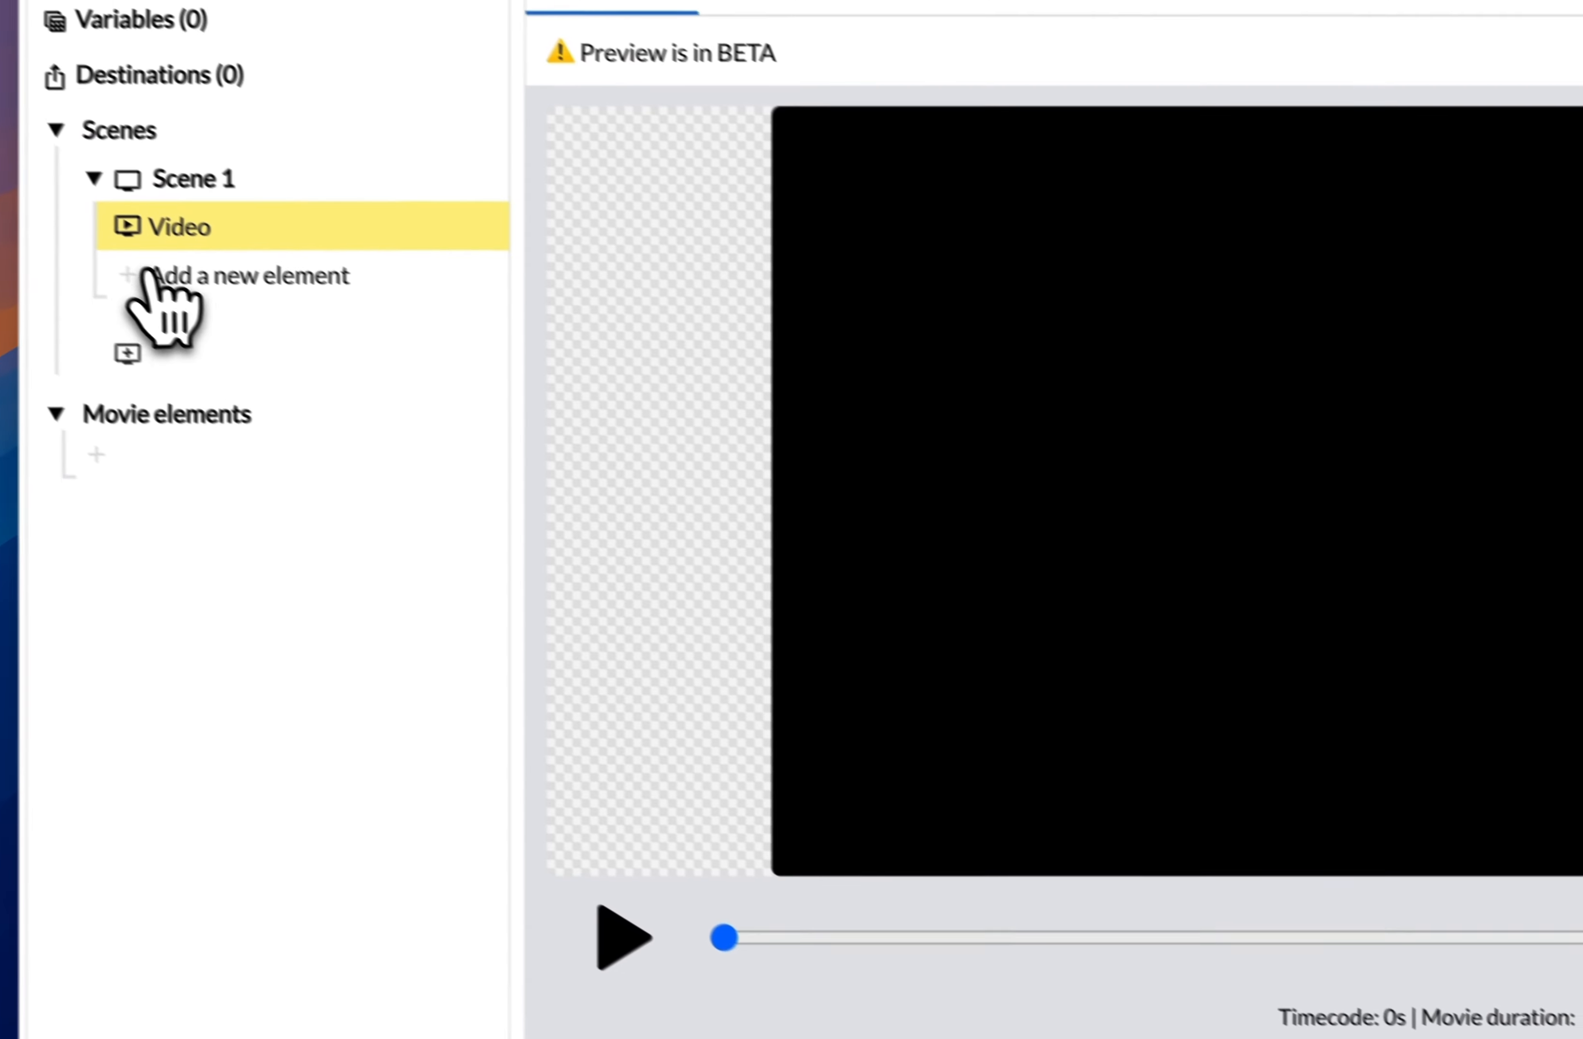
click(138, 273)
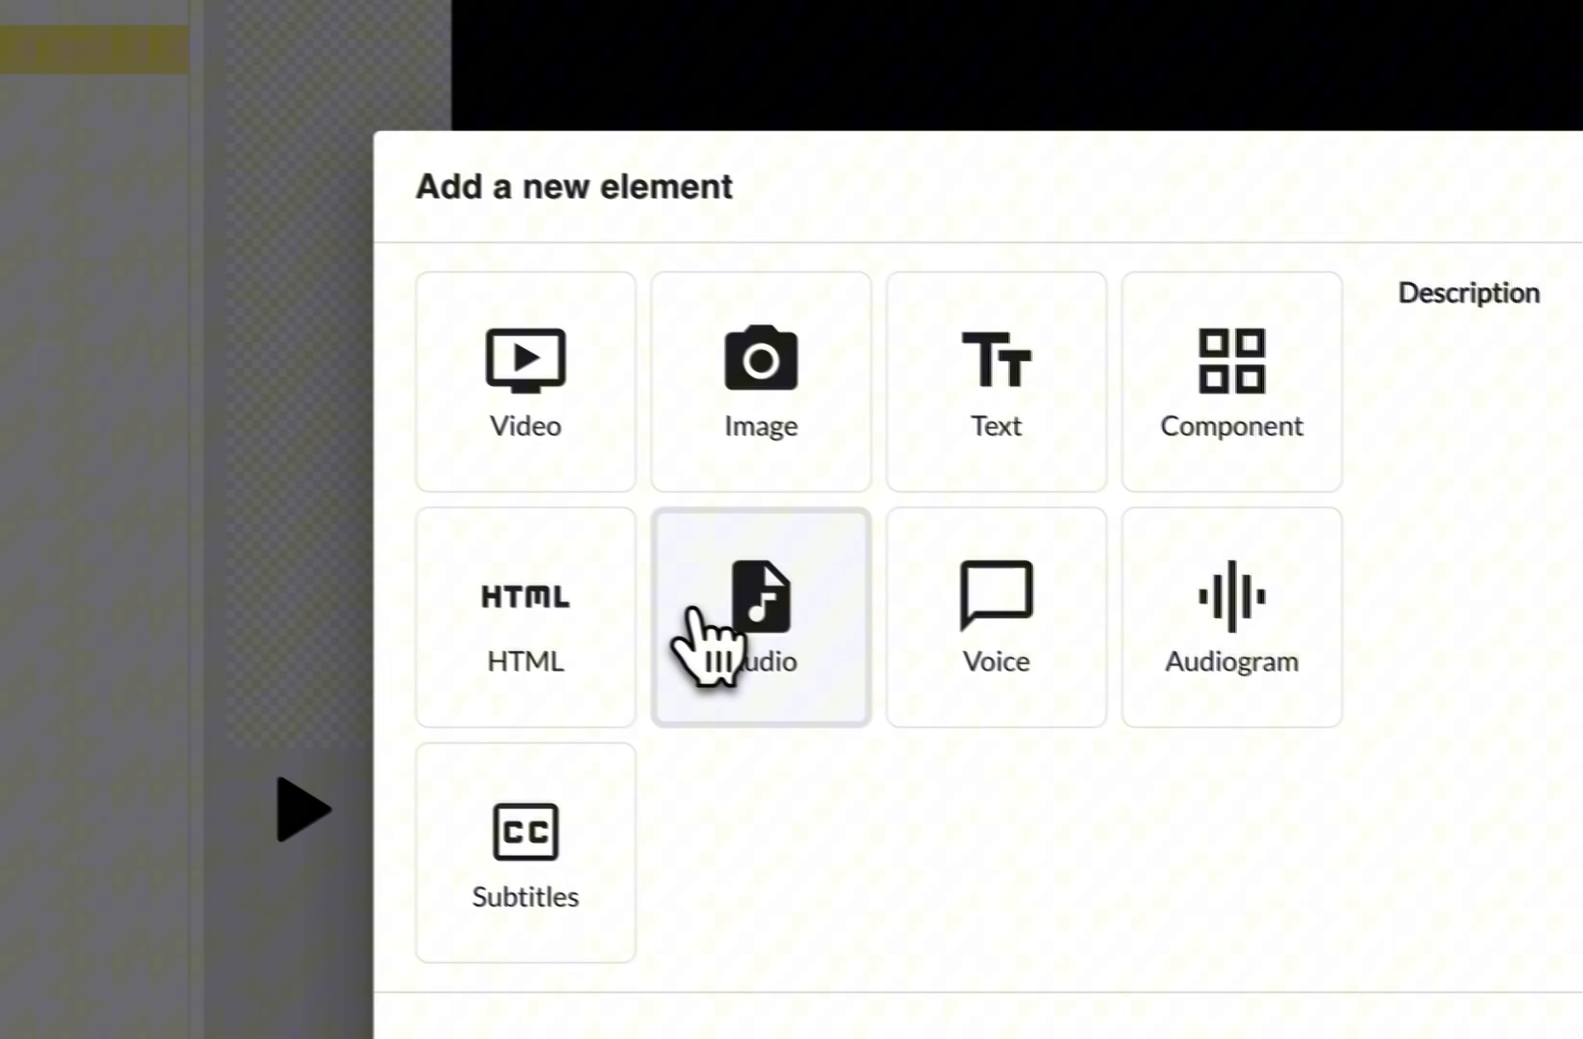
click(1079, 783)
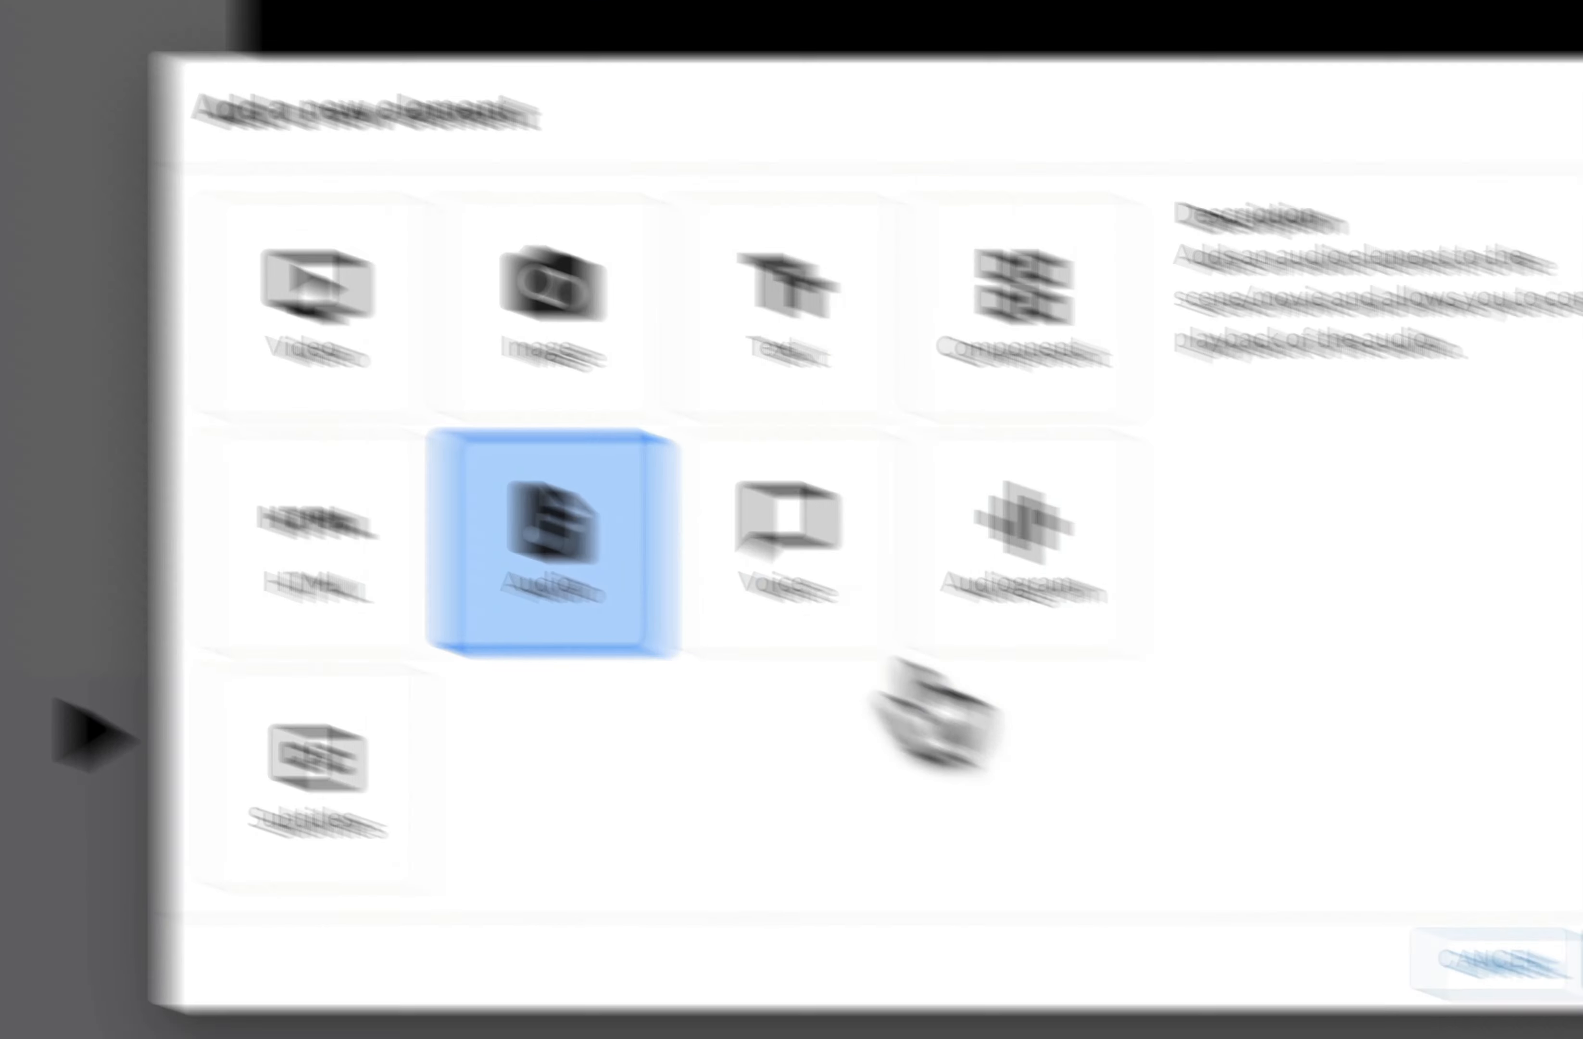
click(900, 705)
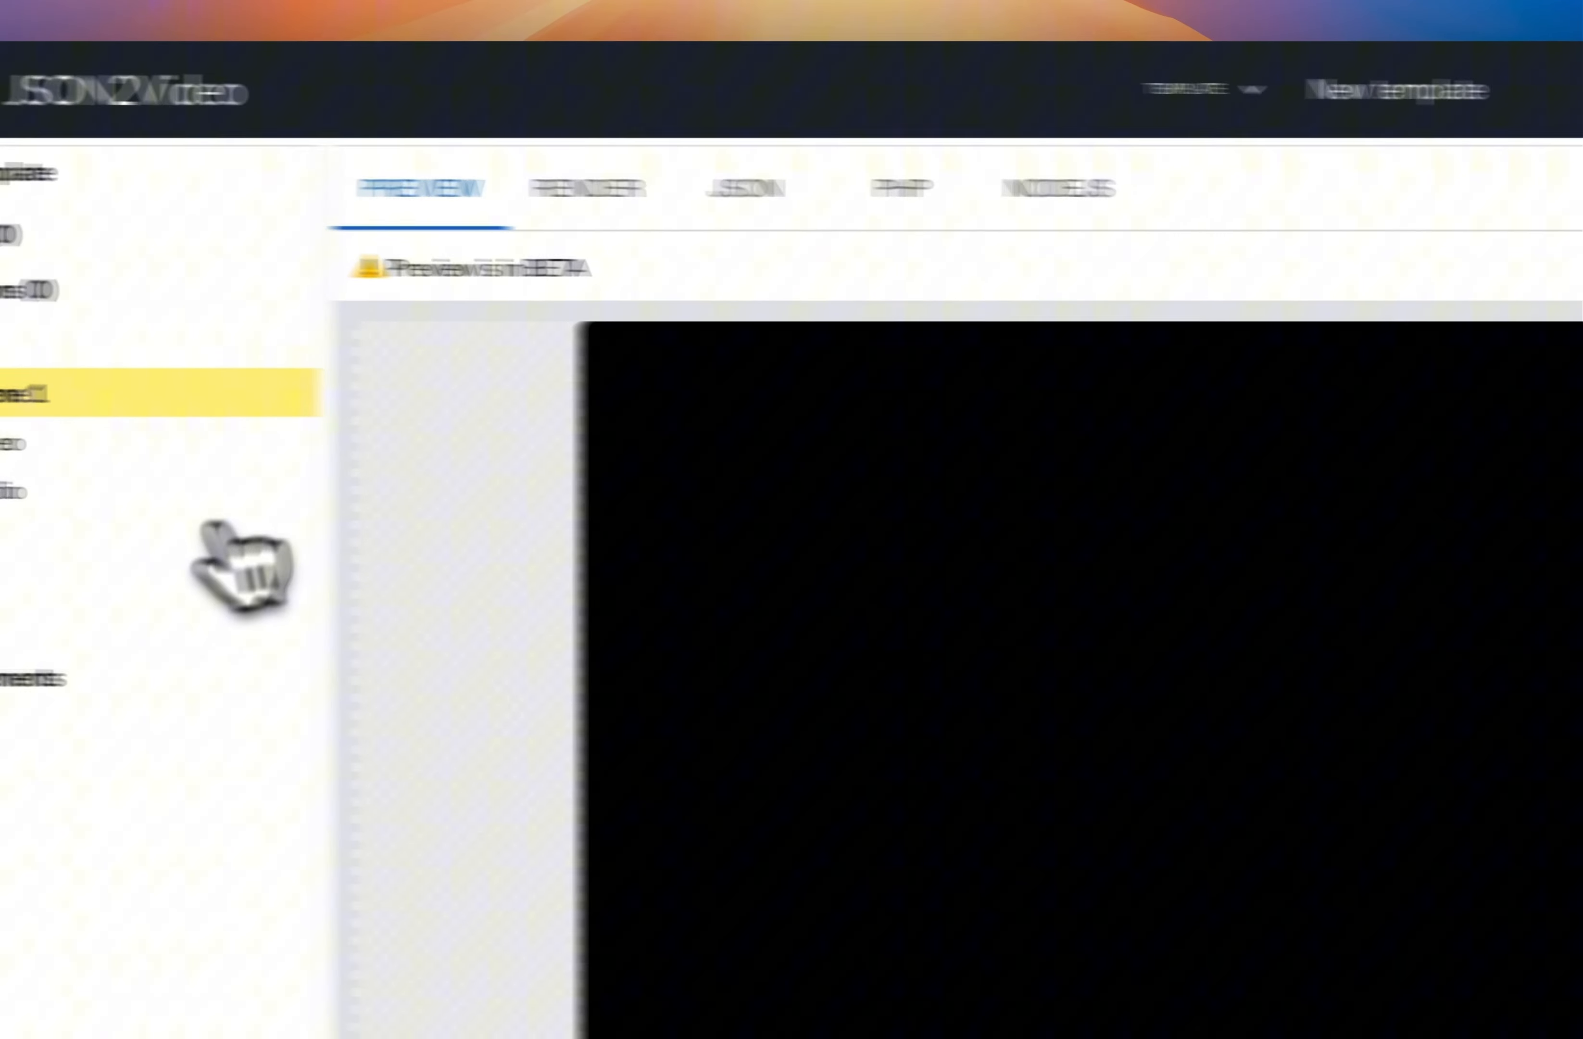
click(233, 514)
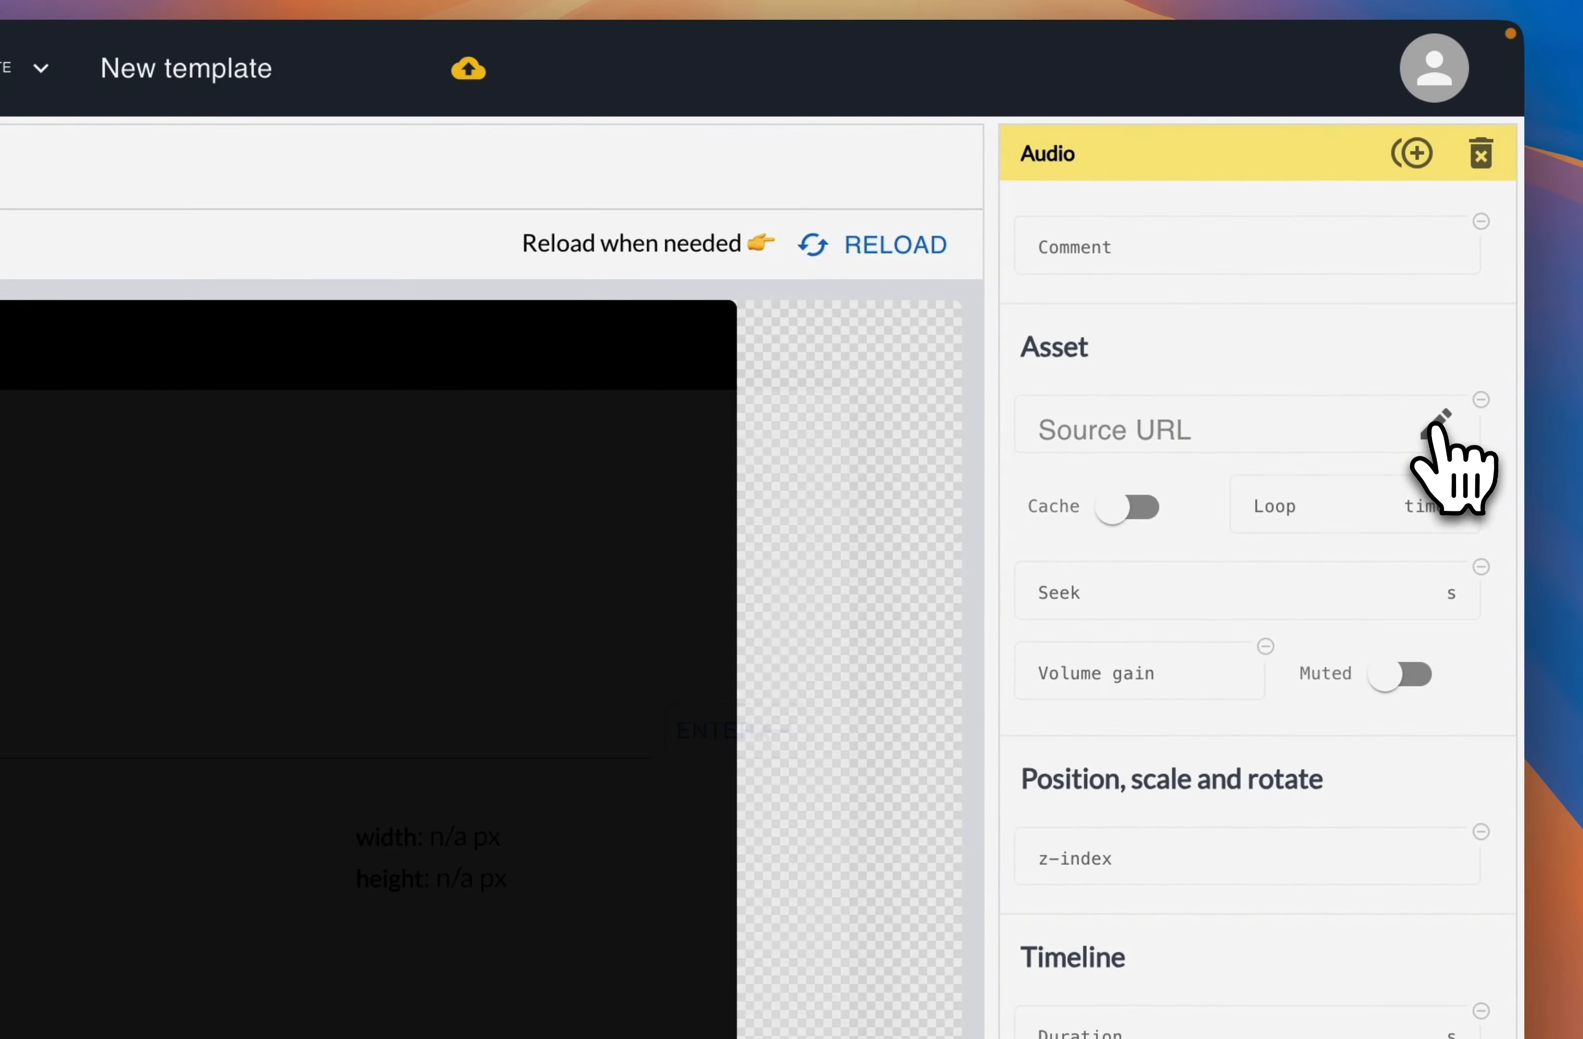
Upload main.mp3 from the Downloads folder and save it as the audio element's source
click(1433, 431)
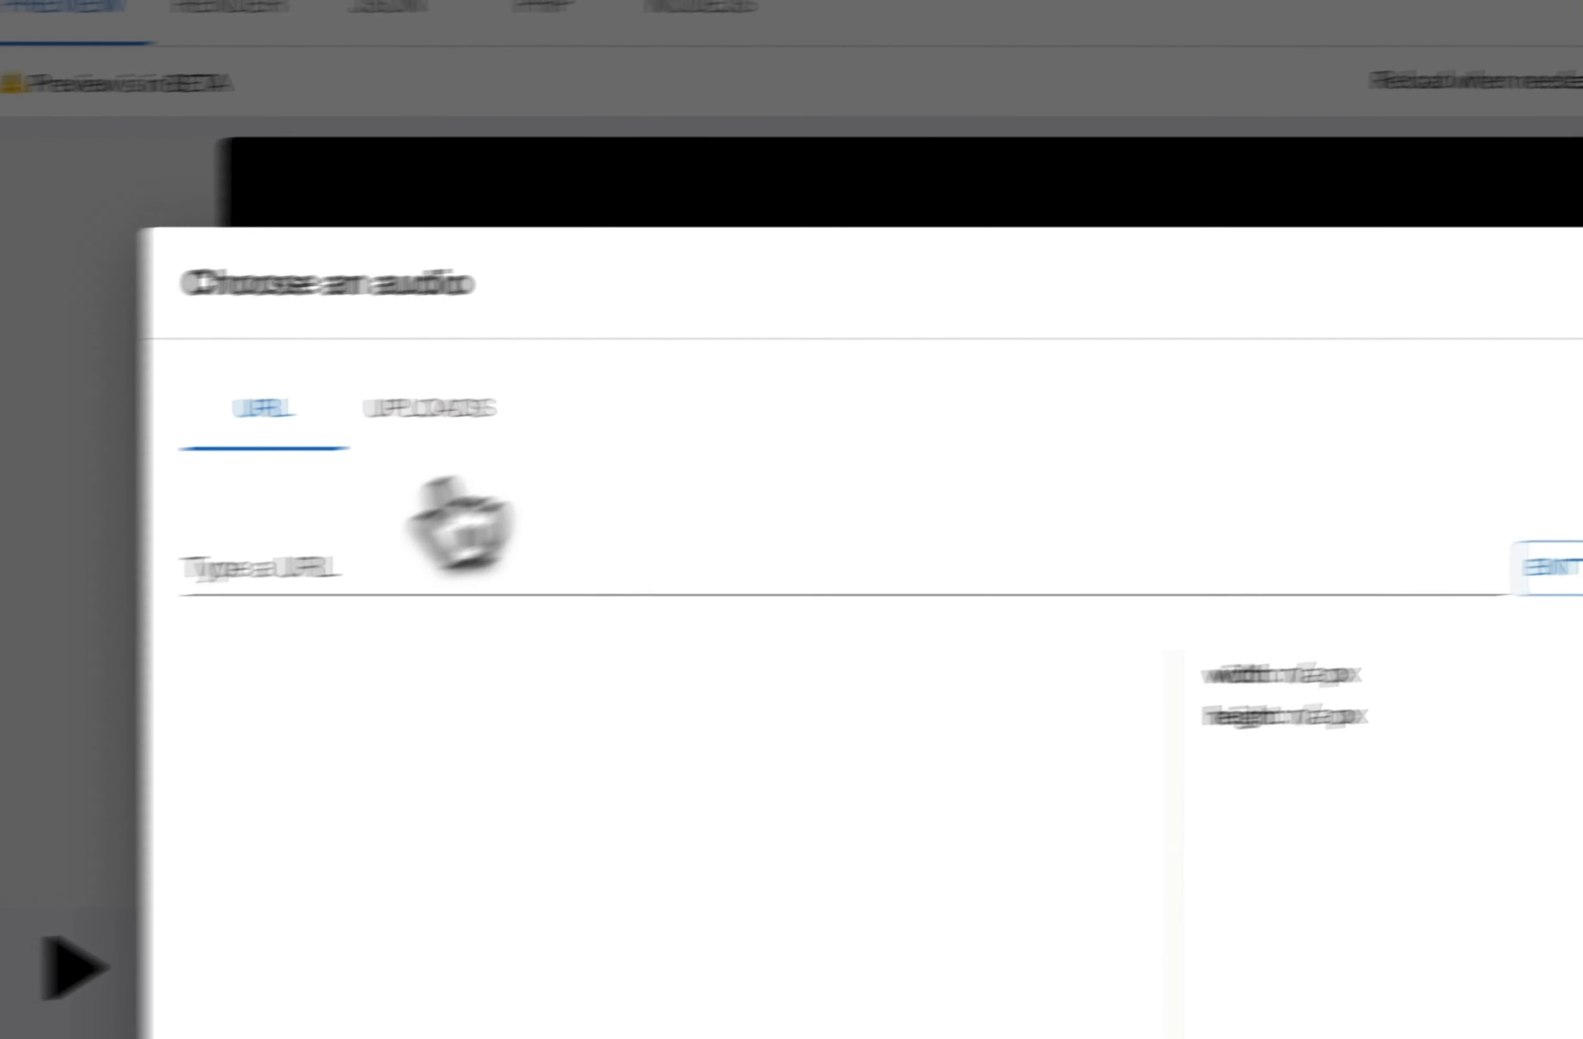
click(429, 406)
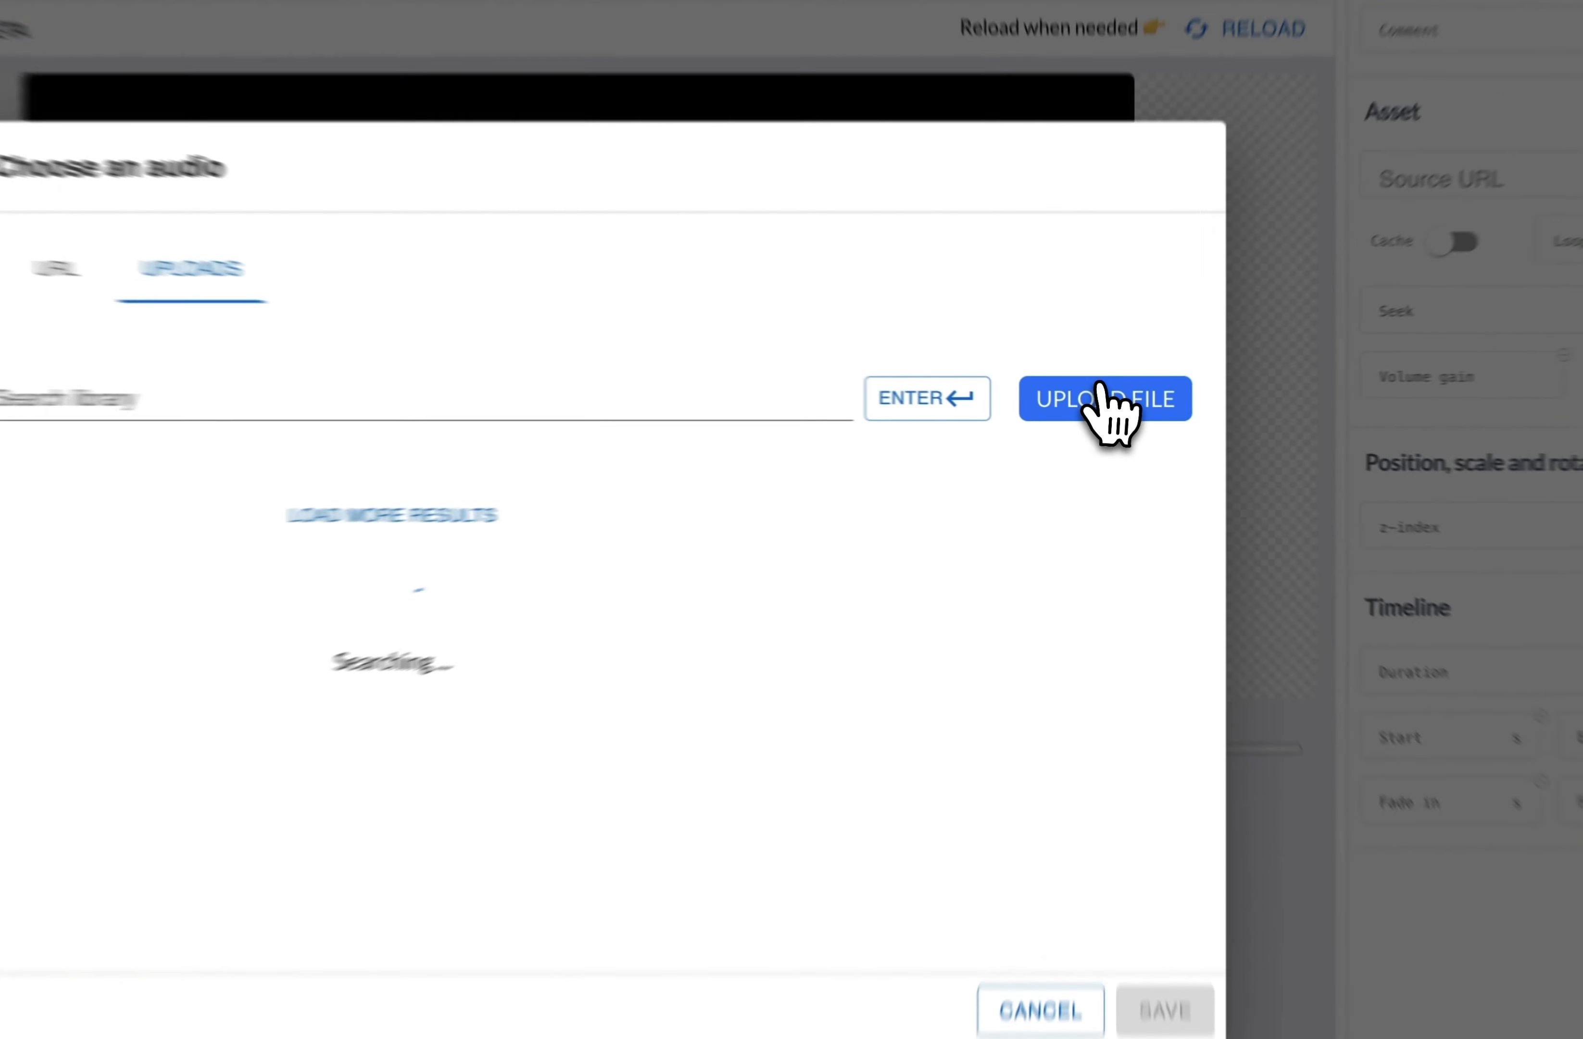
click(1107, 405)
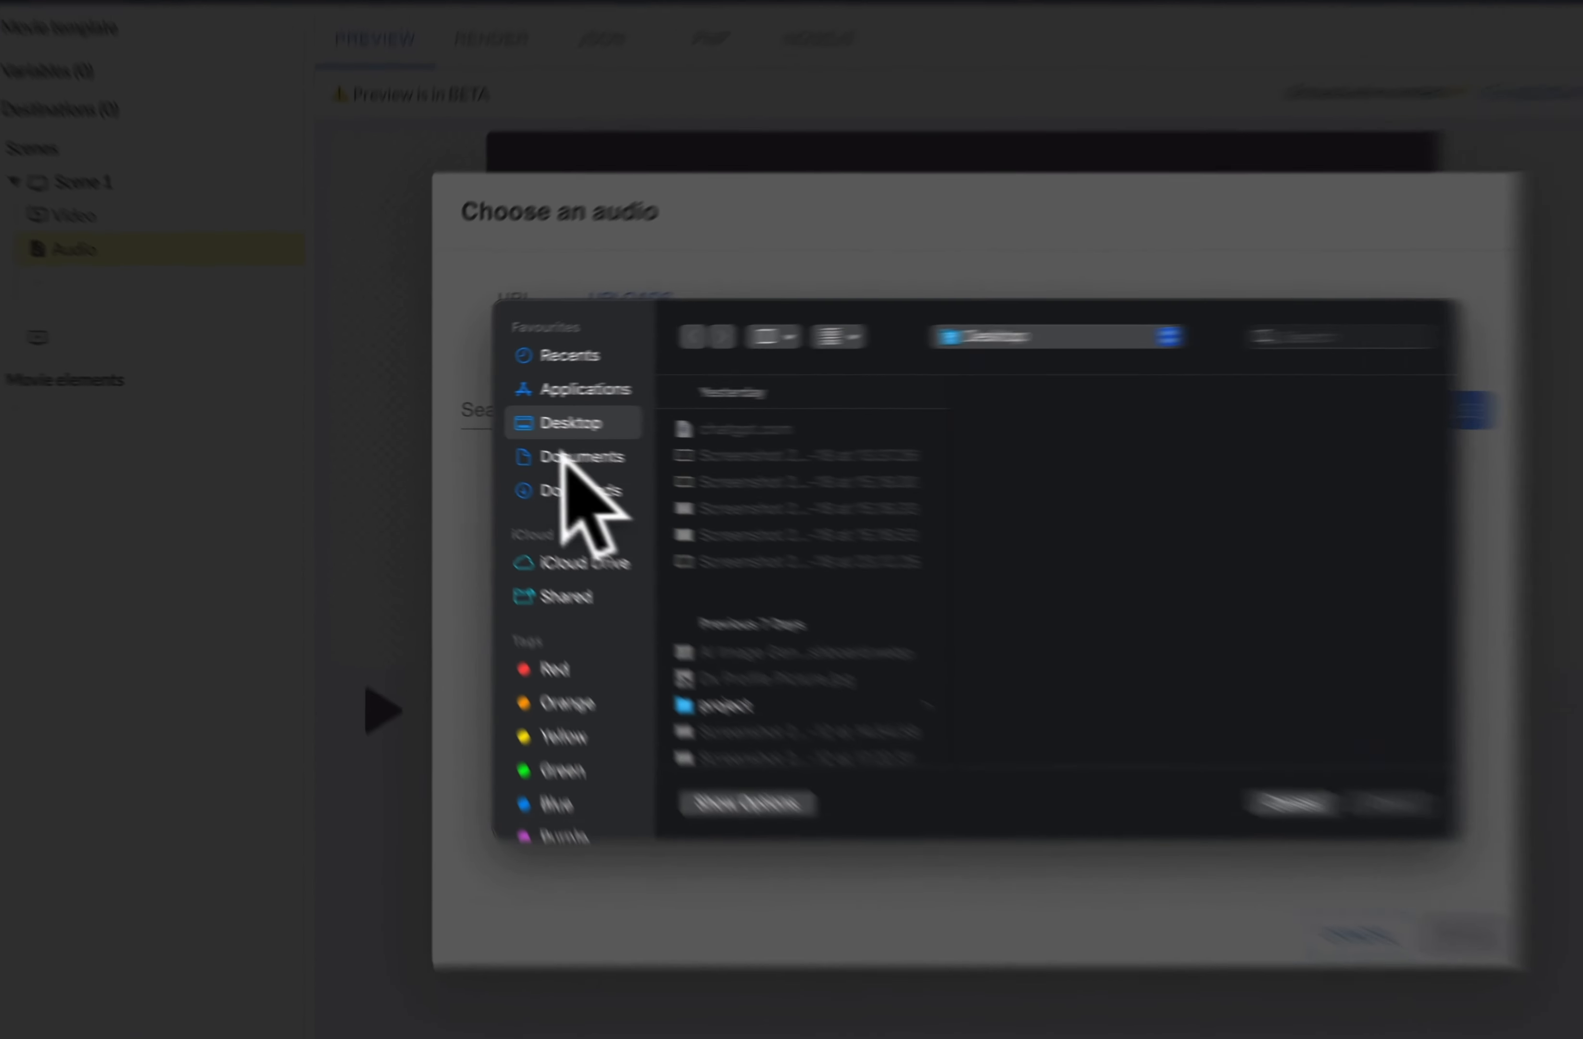
click(503, 463)
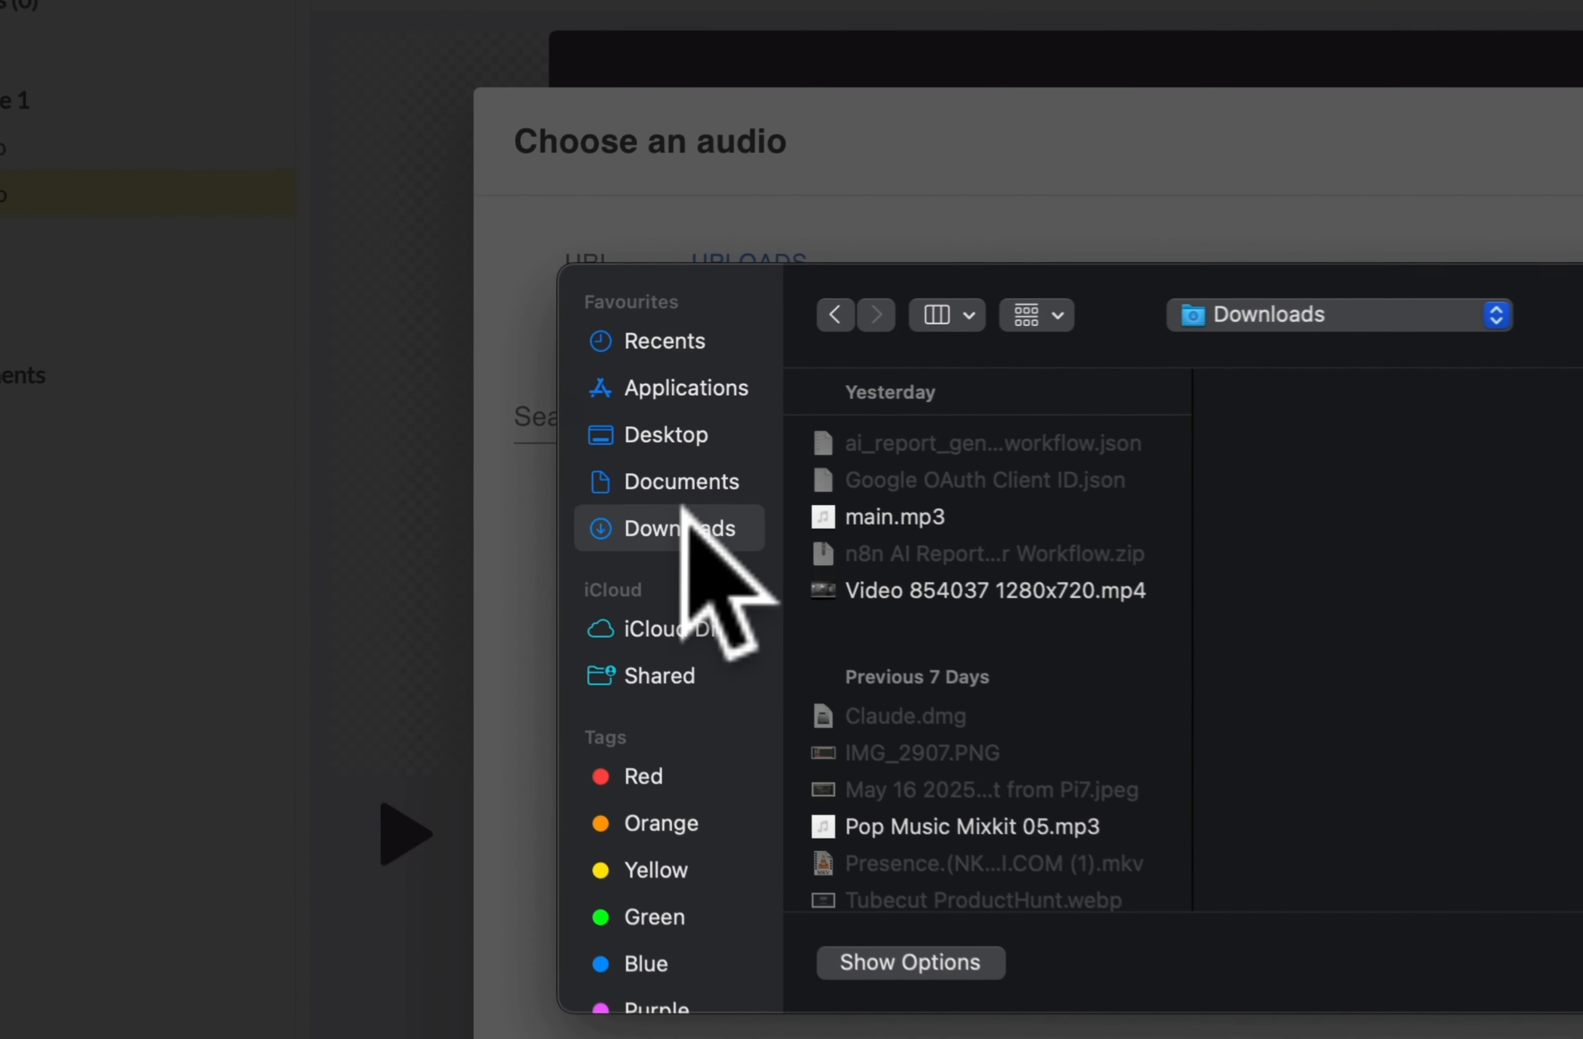
click(618, 456)
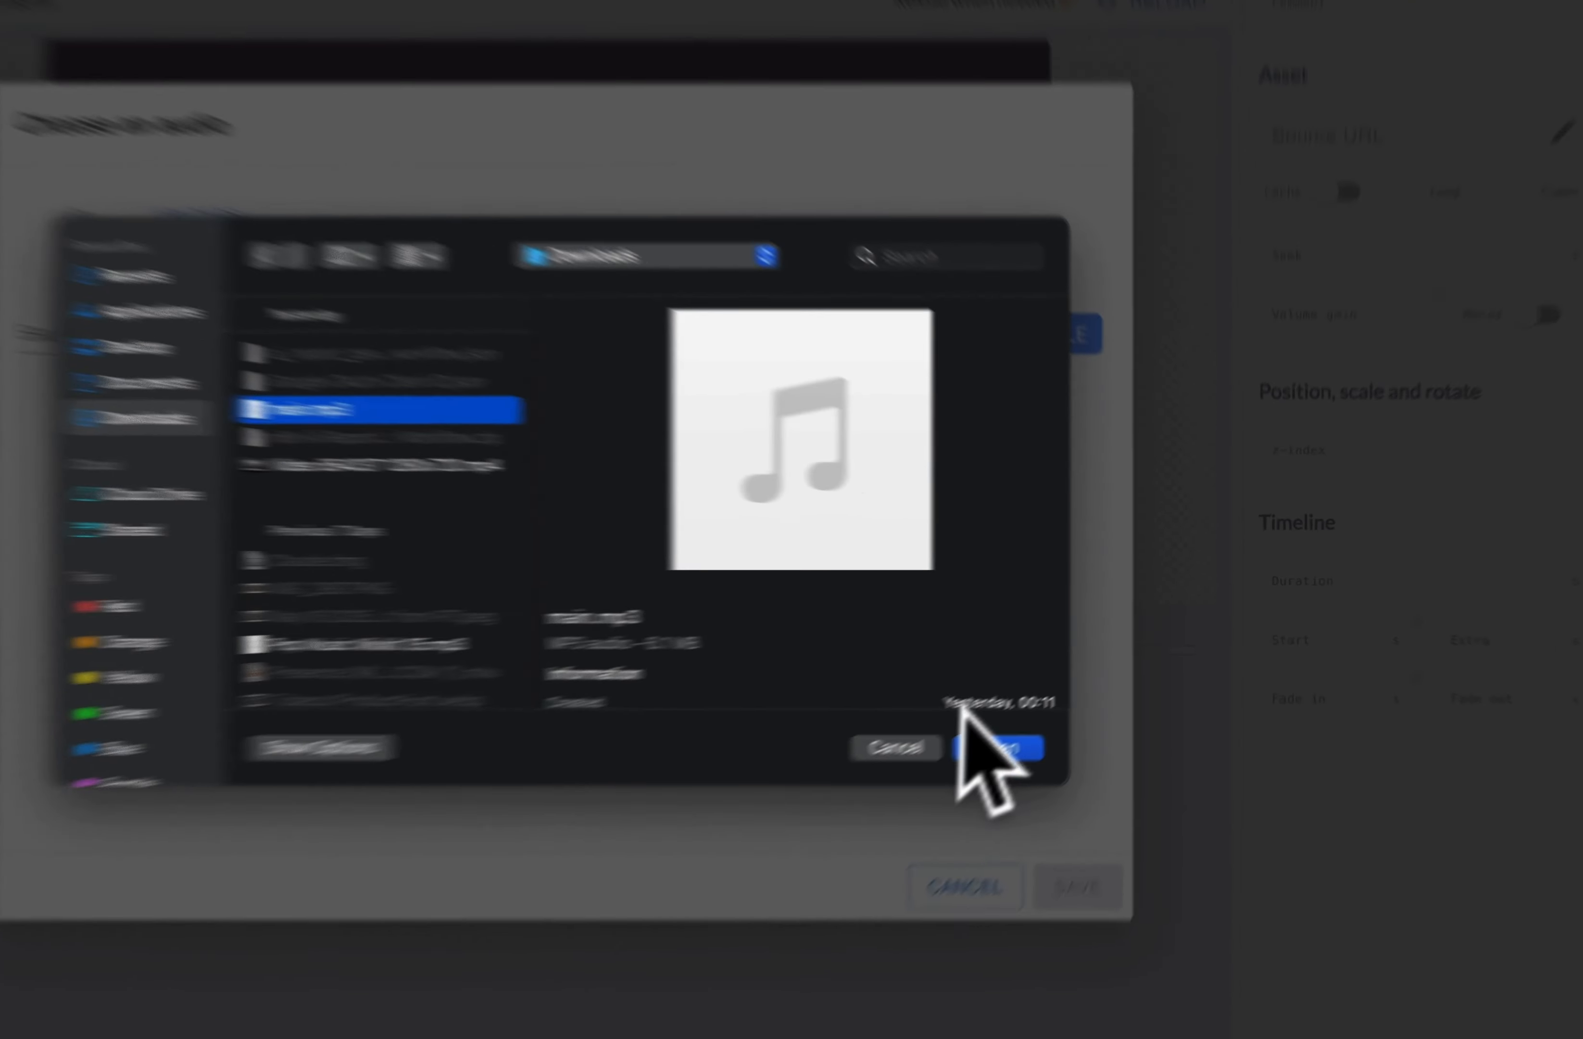
click(1087, 687)
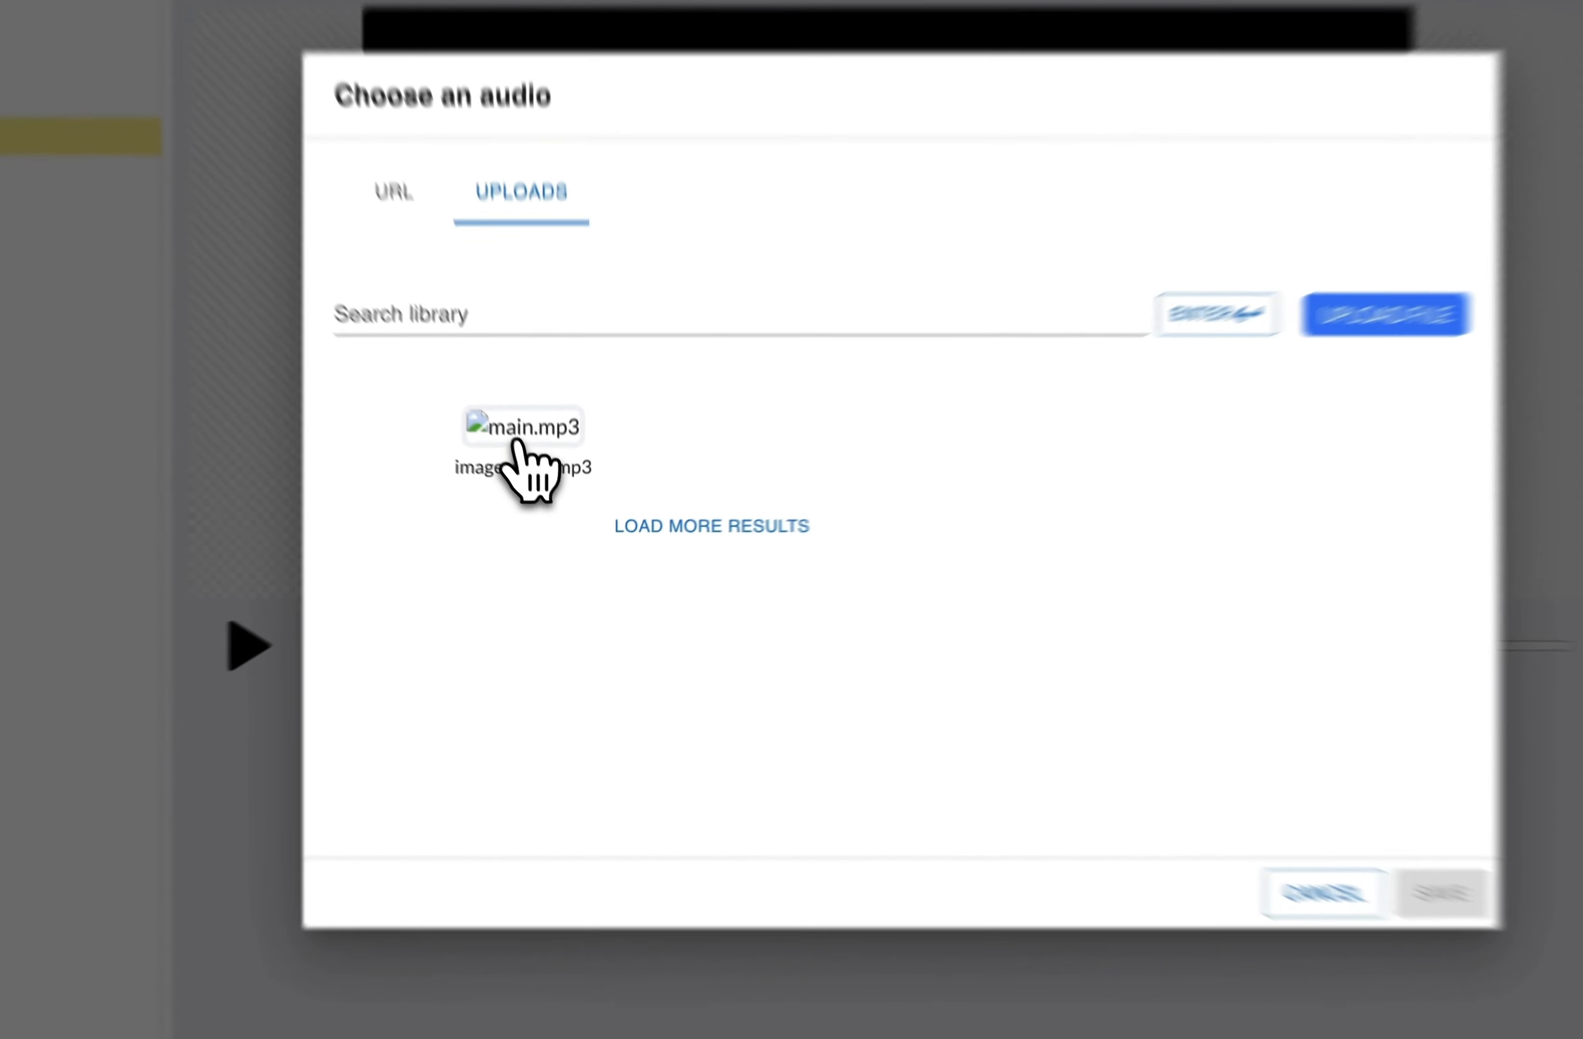
click(543, 486)
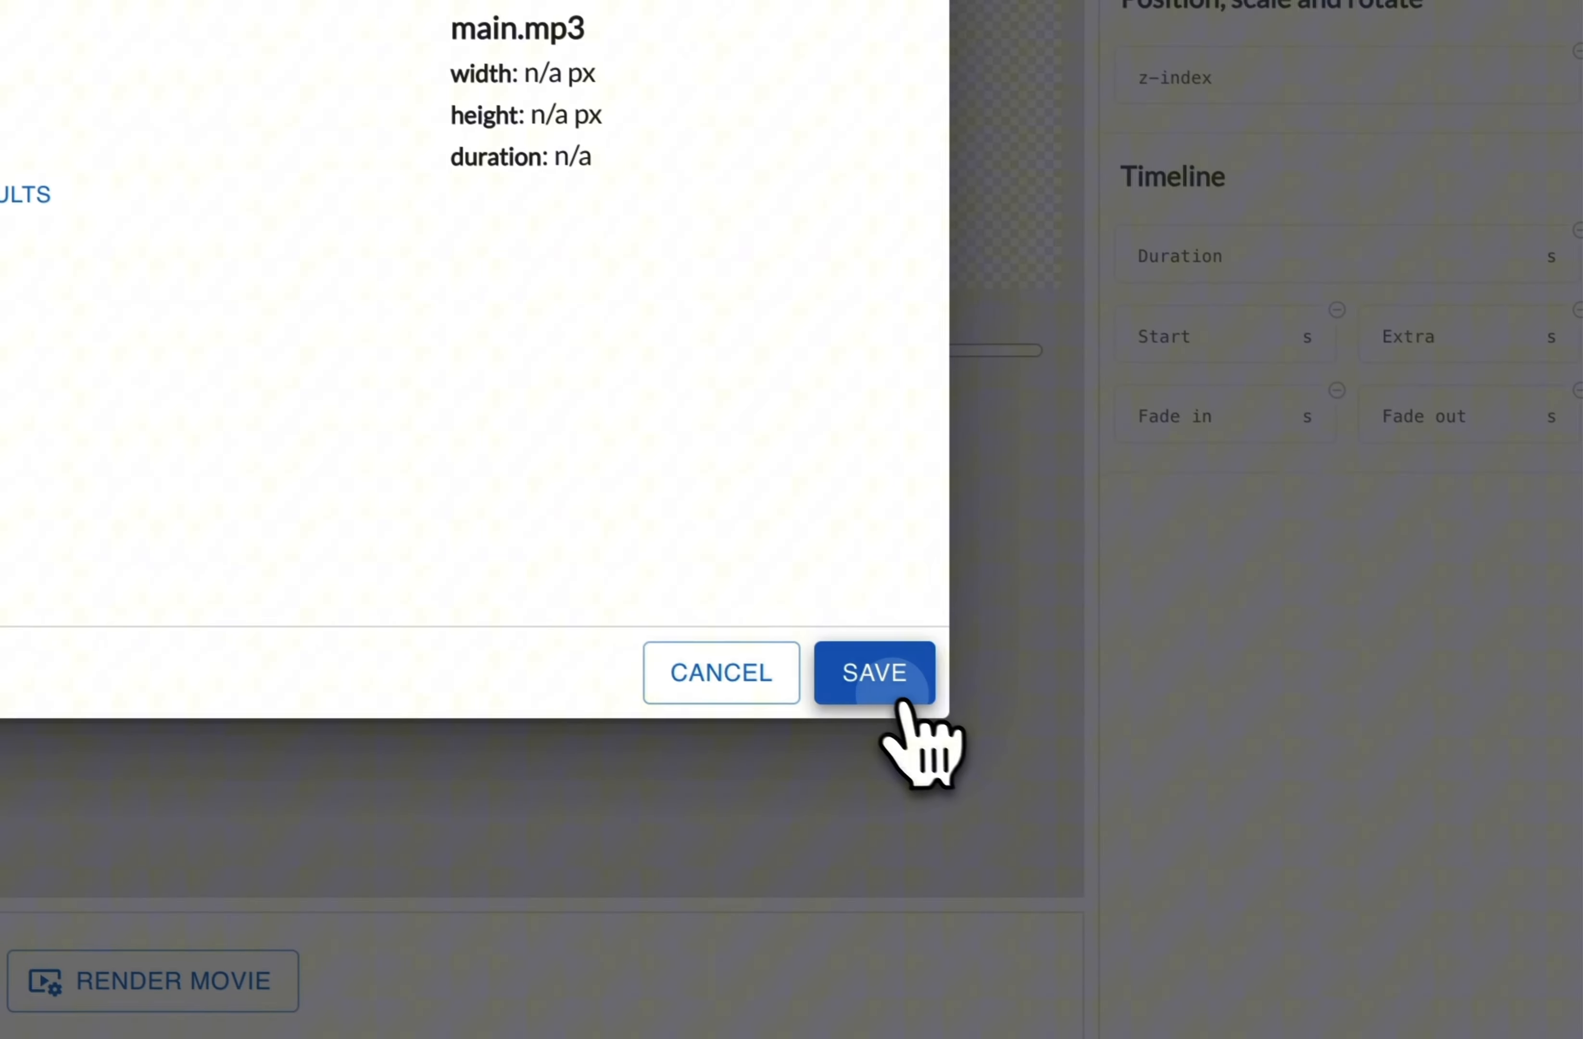
click(901, 695)
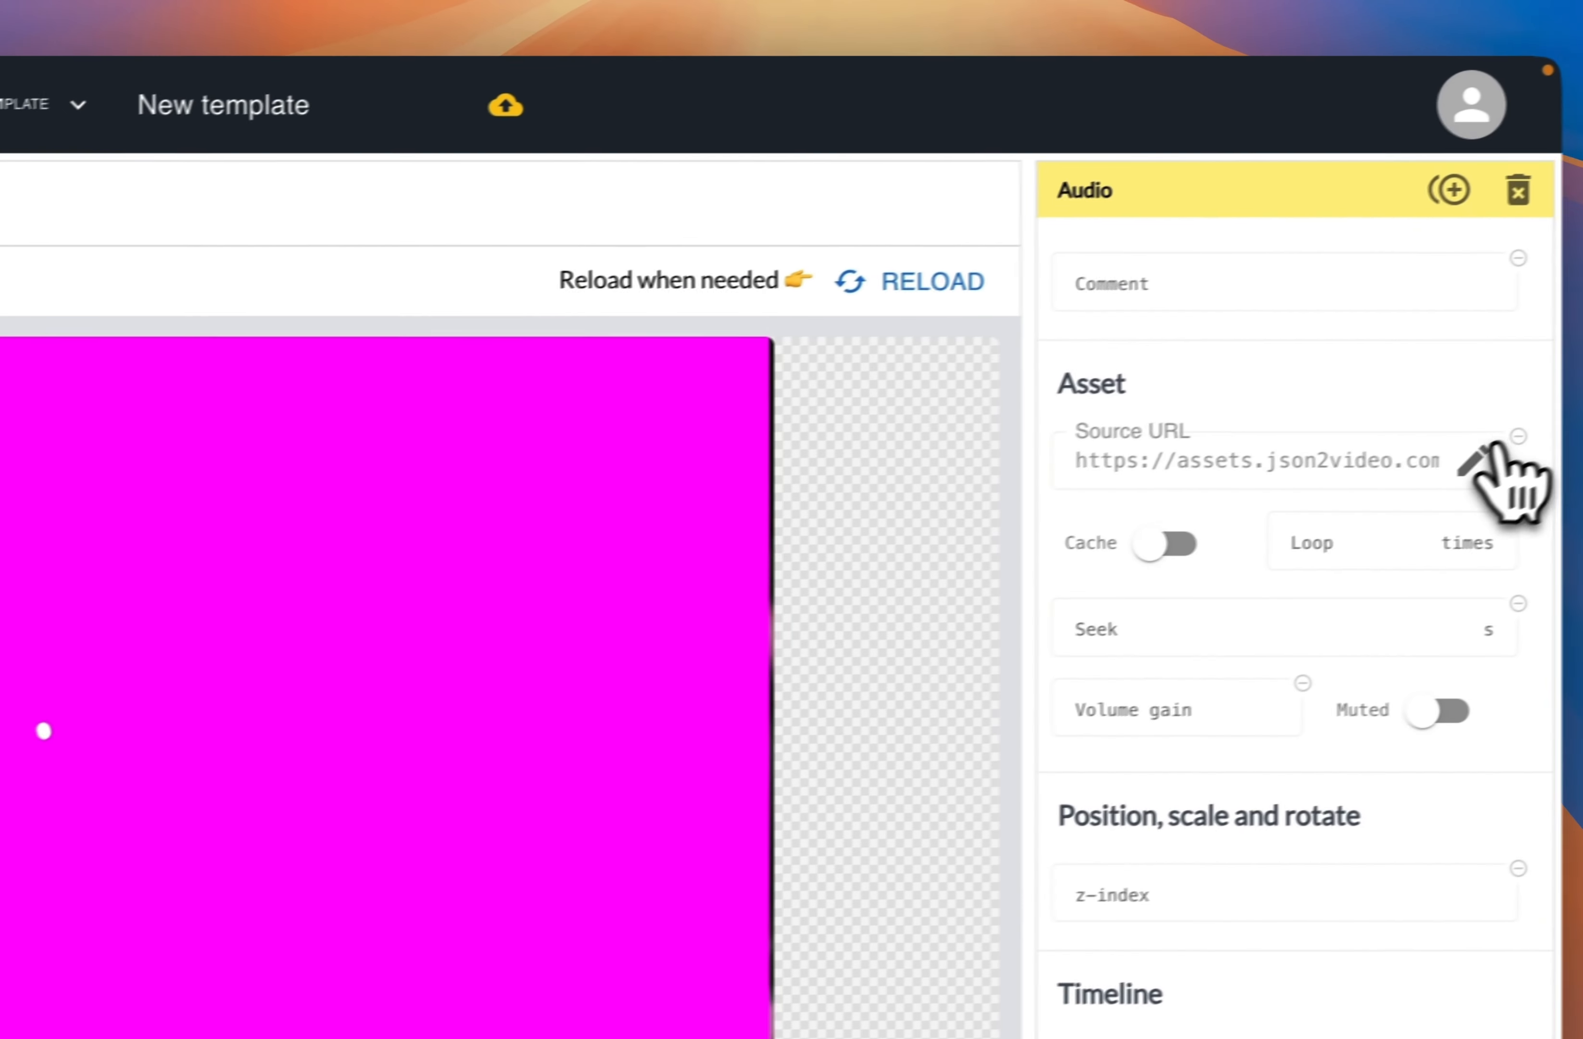
Open the audio element's source and copy the full URL of main.mp3
click(1483, 451)
double_click(39, 761)
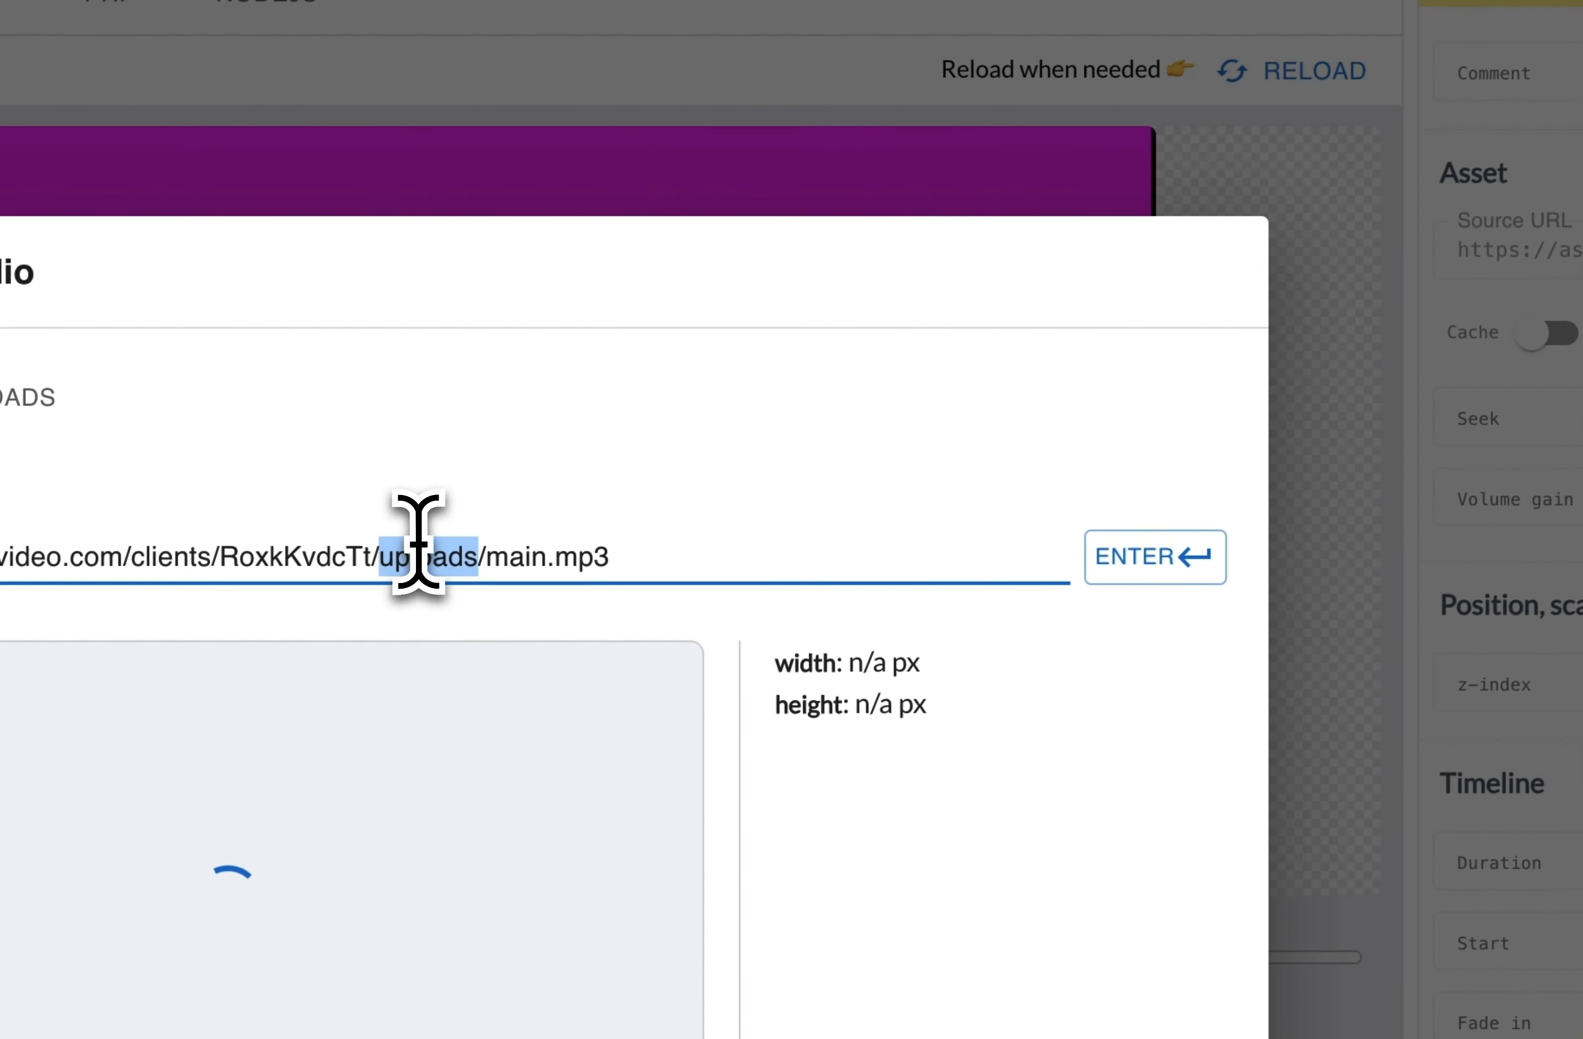
triple_click(428, 538)
key(ctrl+c)
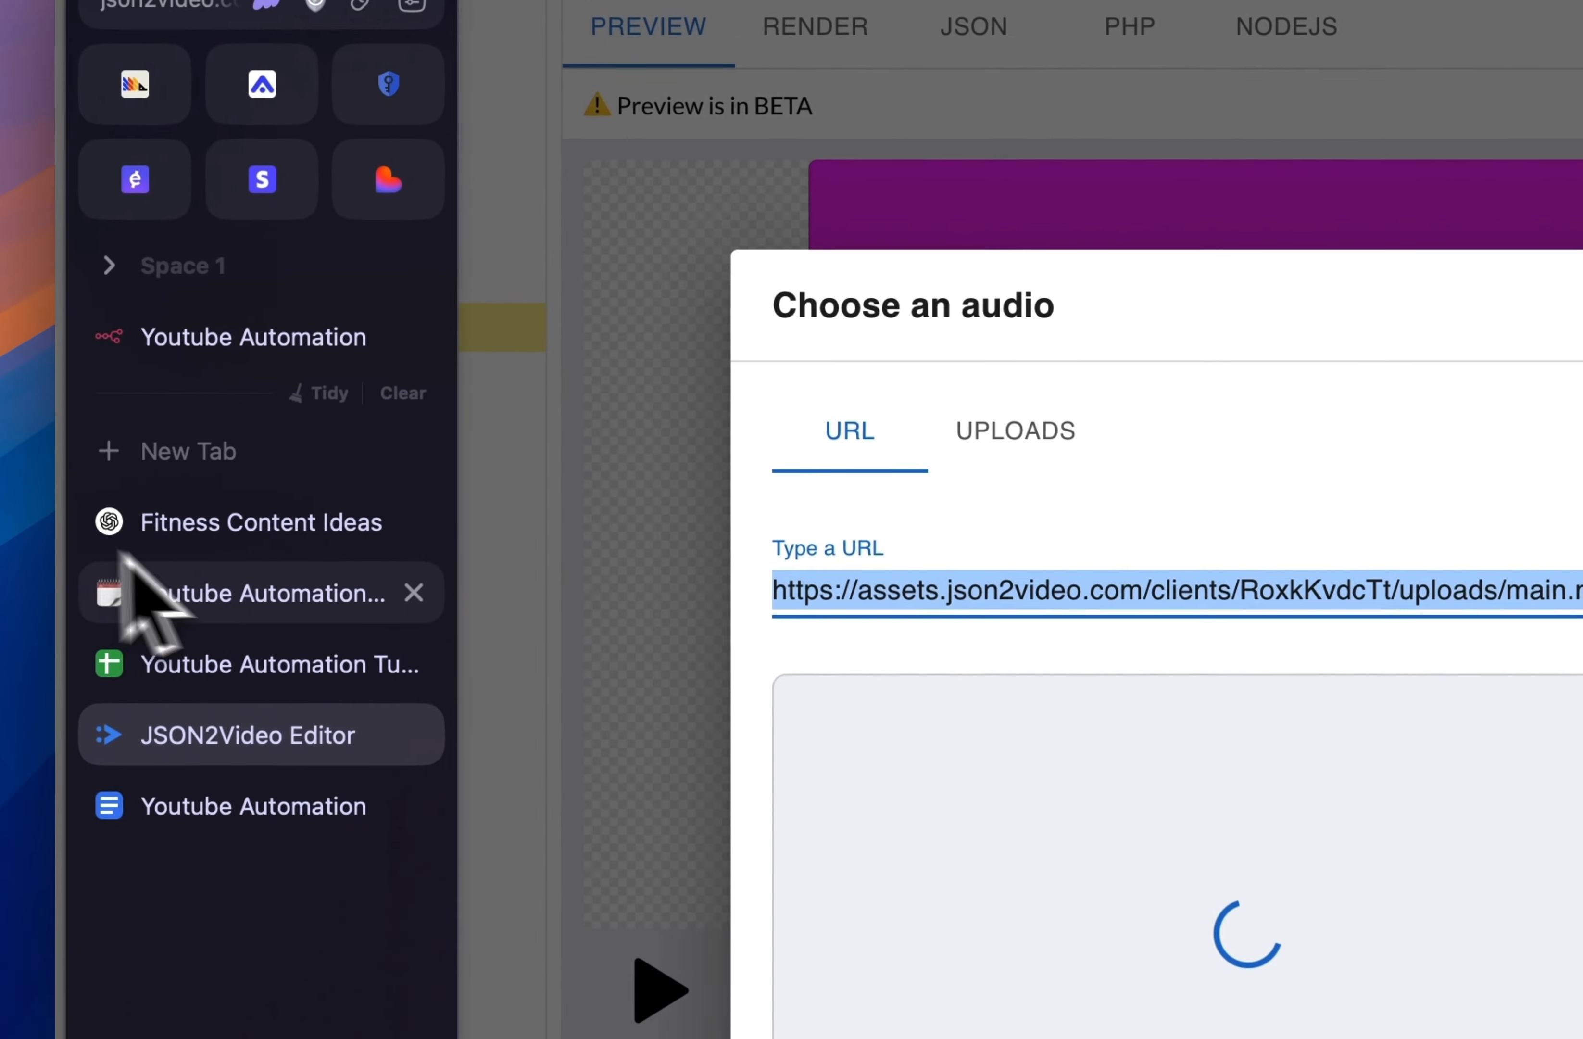
In the Google Sheets spreadsheet, replace the Randomized_Audio link in row 2 with the copied main.mp3 URL
click(247, 671)
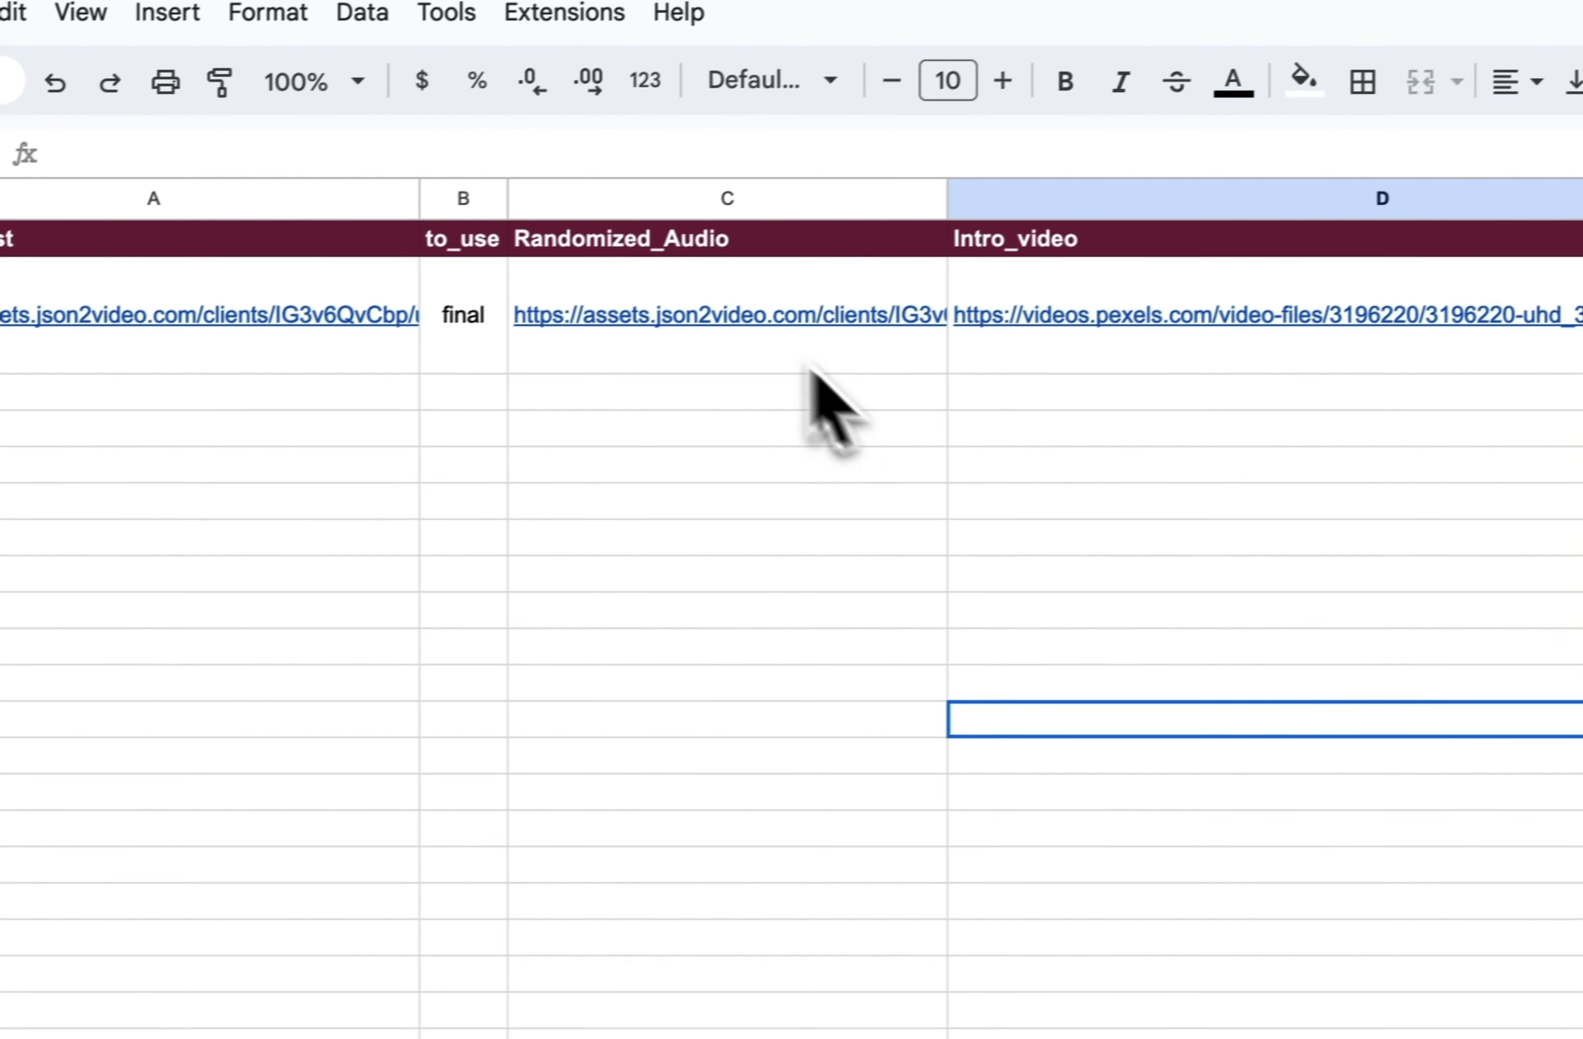
click(735, 322)
double_click(718, 323)
key(BackSpace)
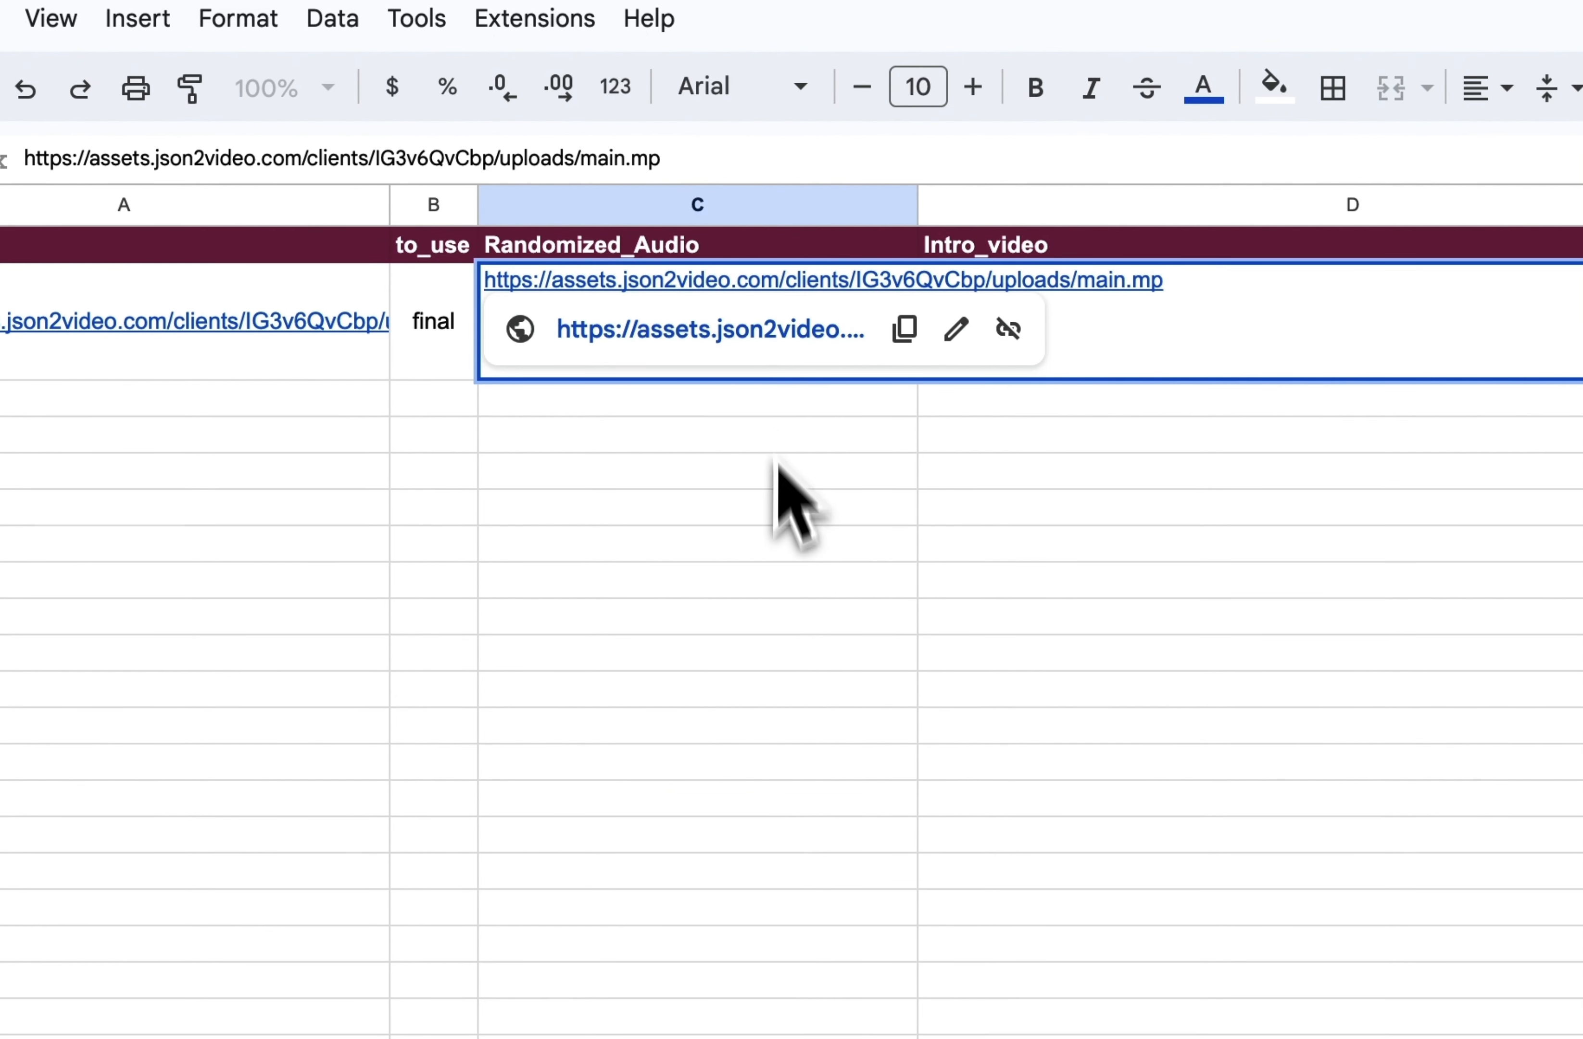
click(765, 543)
click(694, 343)
key(Delete)
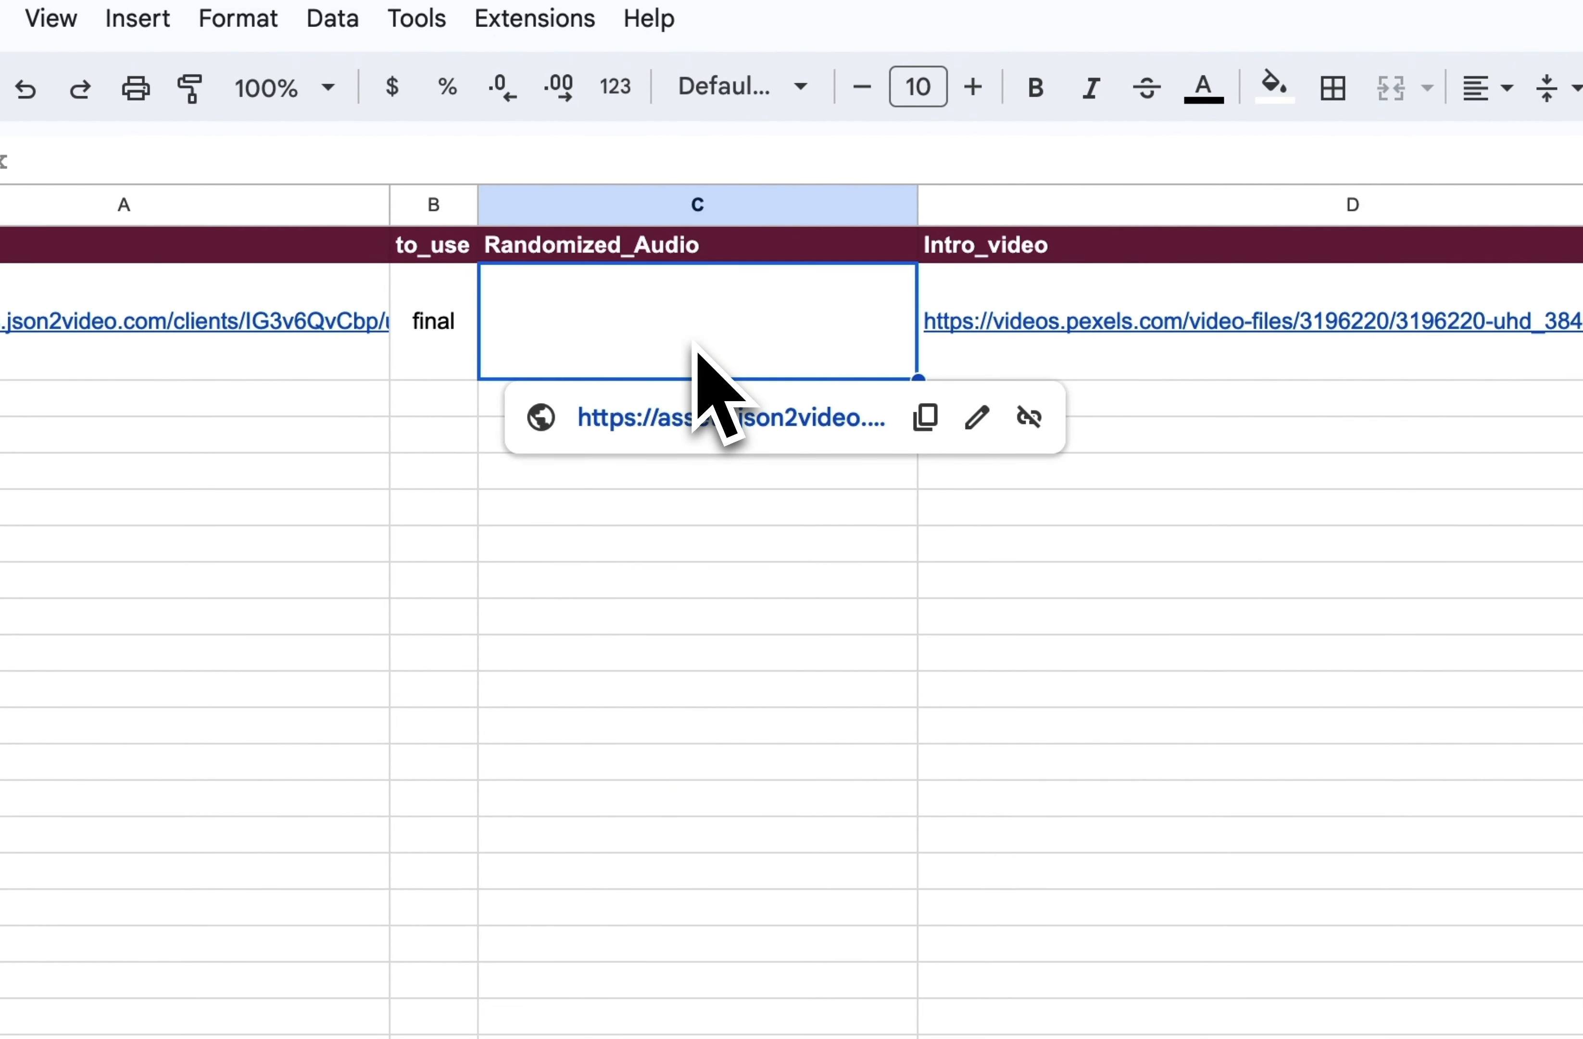
key(ctrl+v)
key(Return)
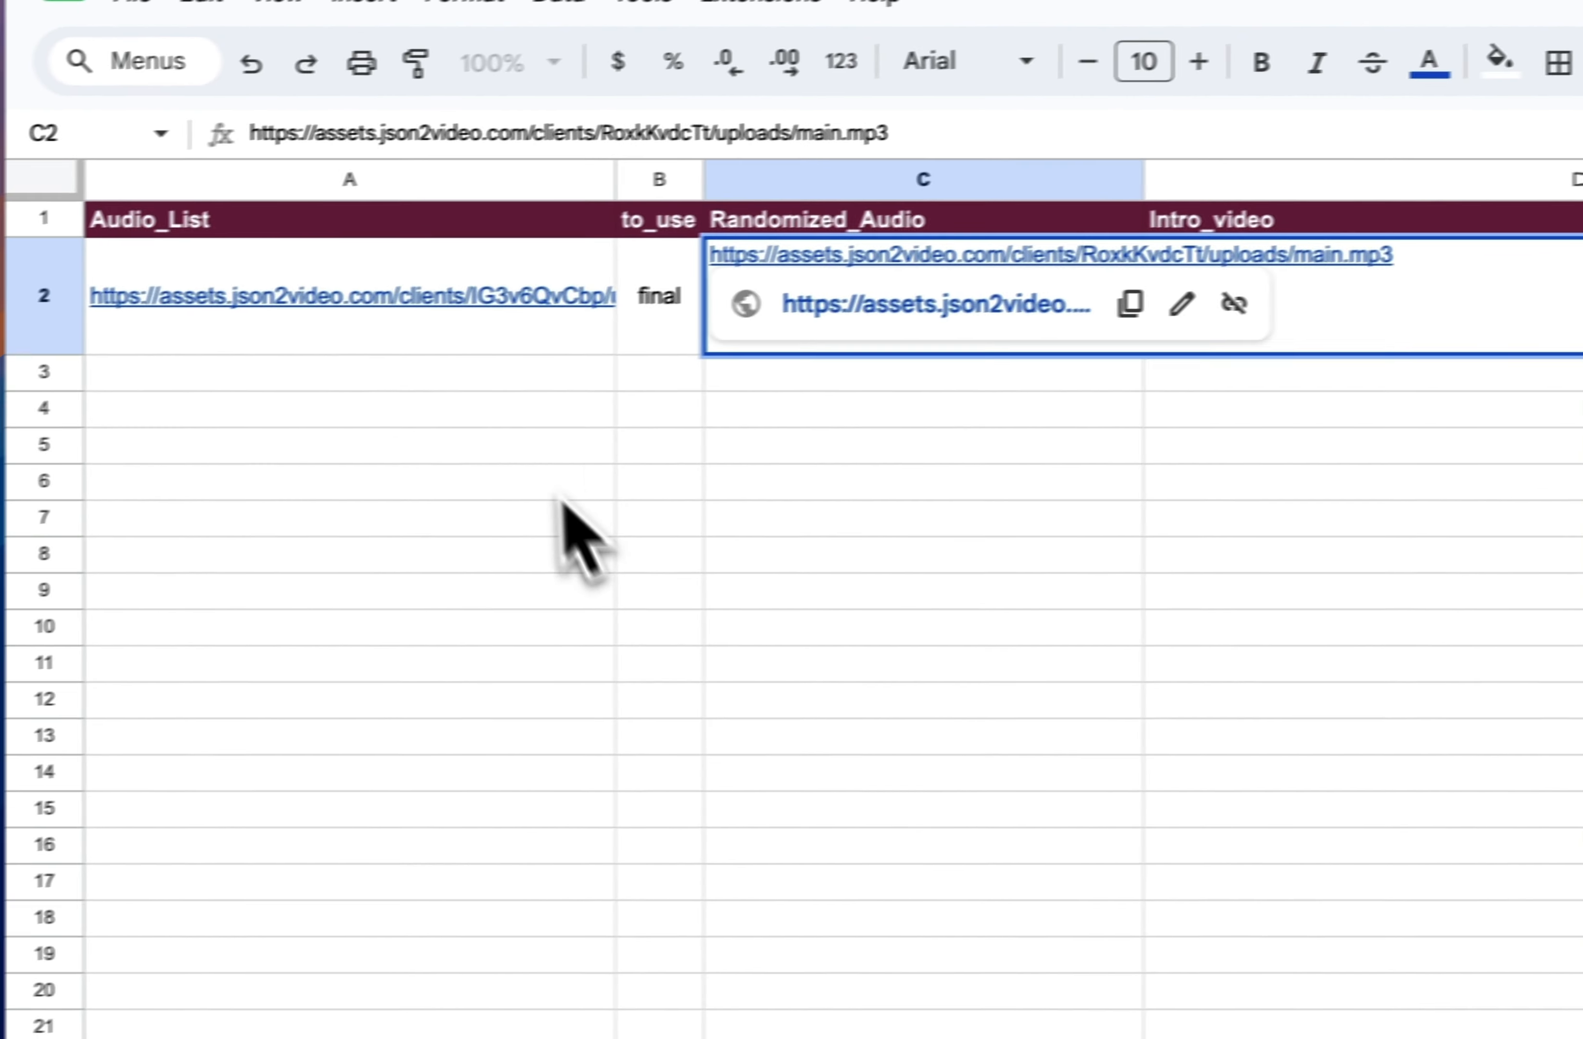
click(548, 545)
Replace the Audio_List link in row 2 with the same main.mp3 URL
click(386, 344)
key(Delete)
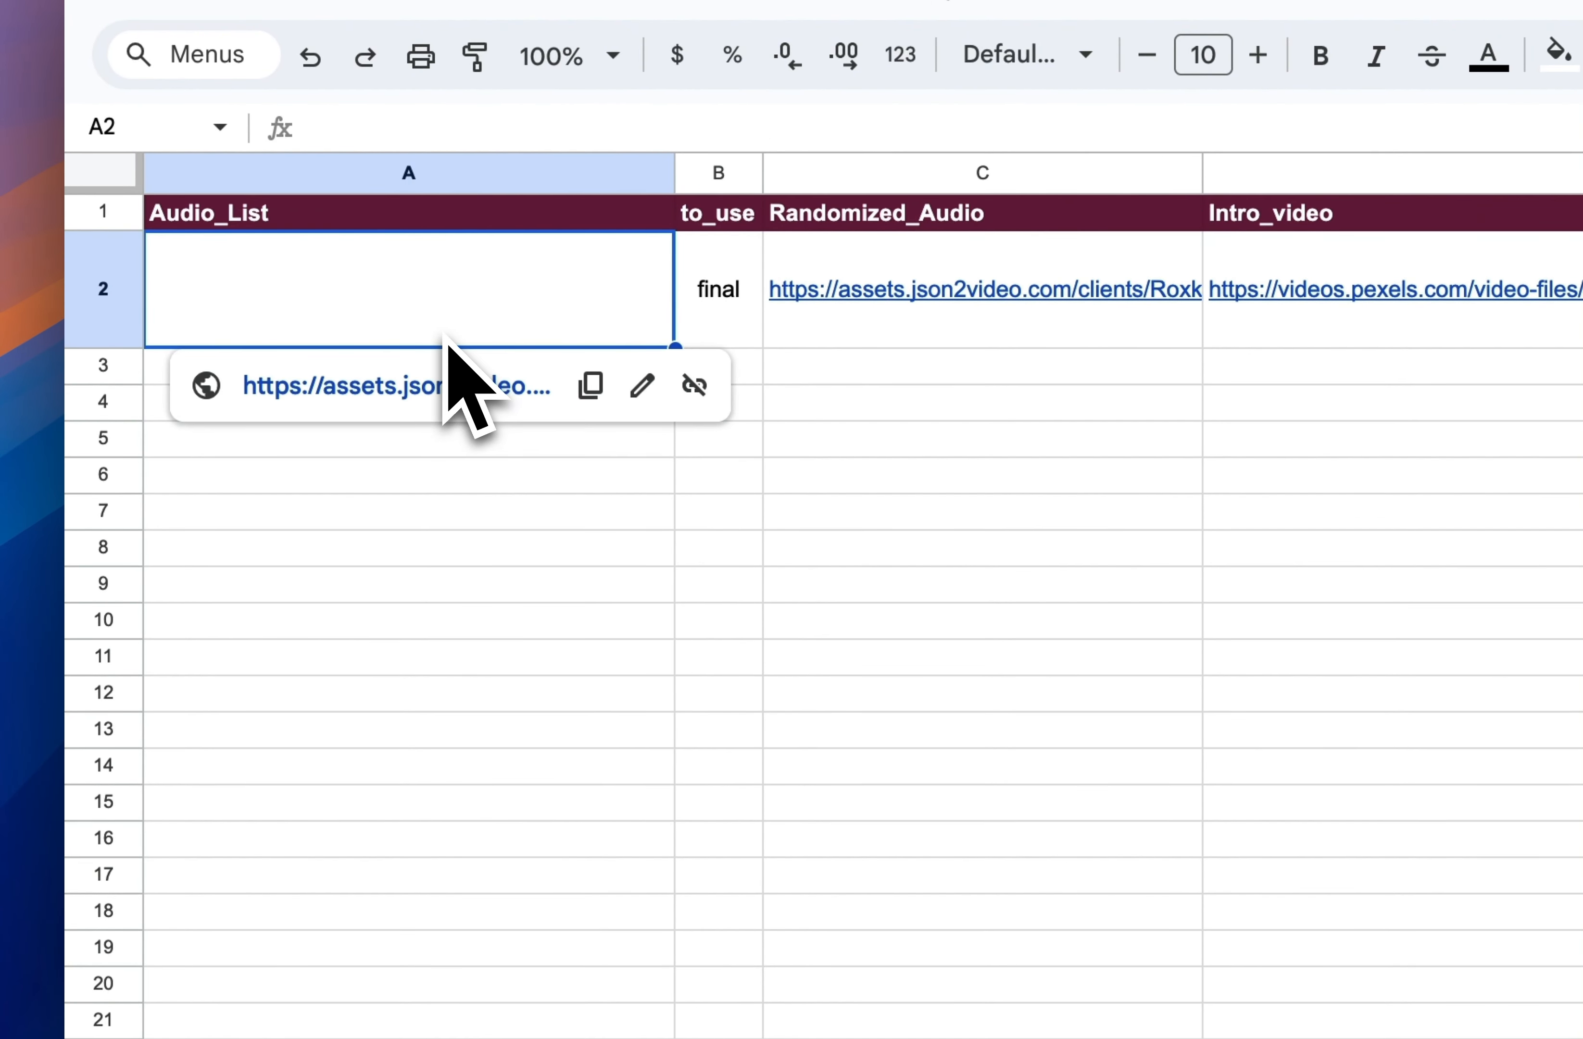
key(ctrl+v)
key(Return)
click(619, 660)
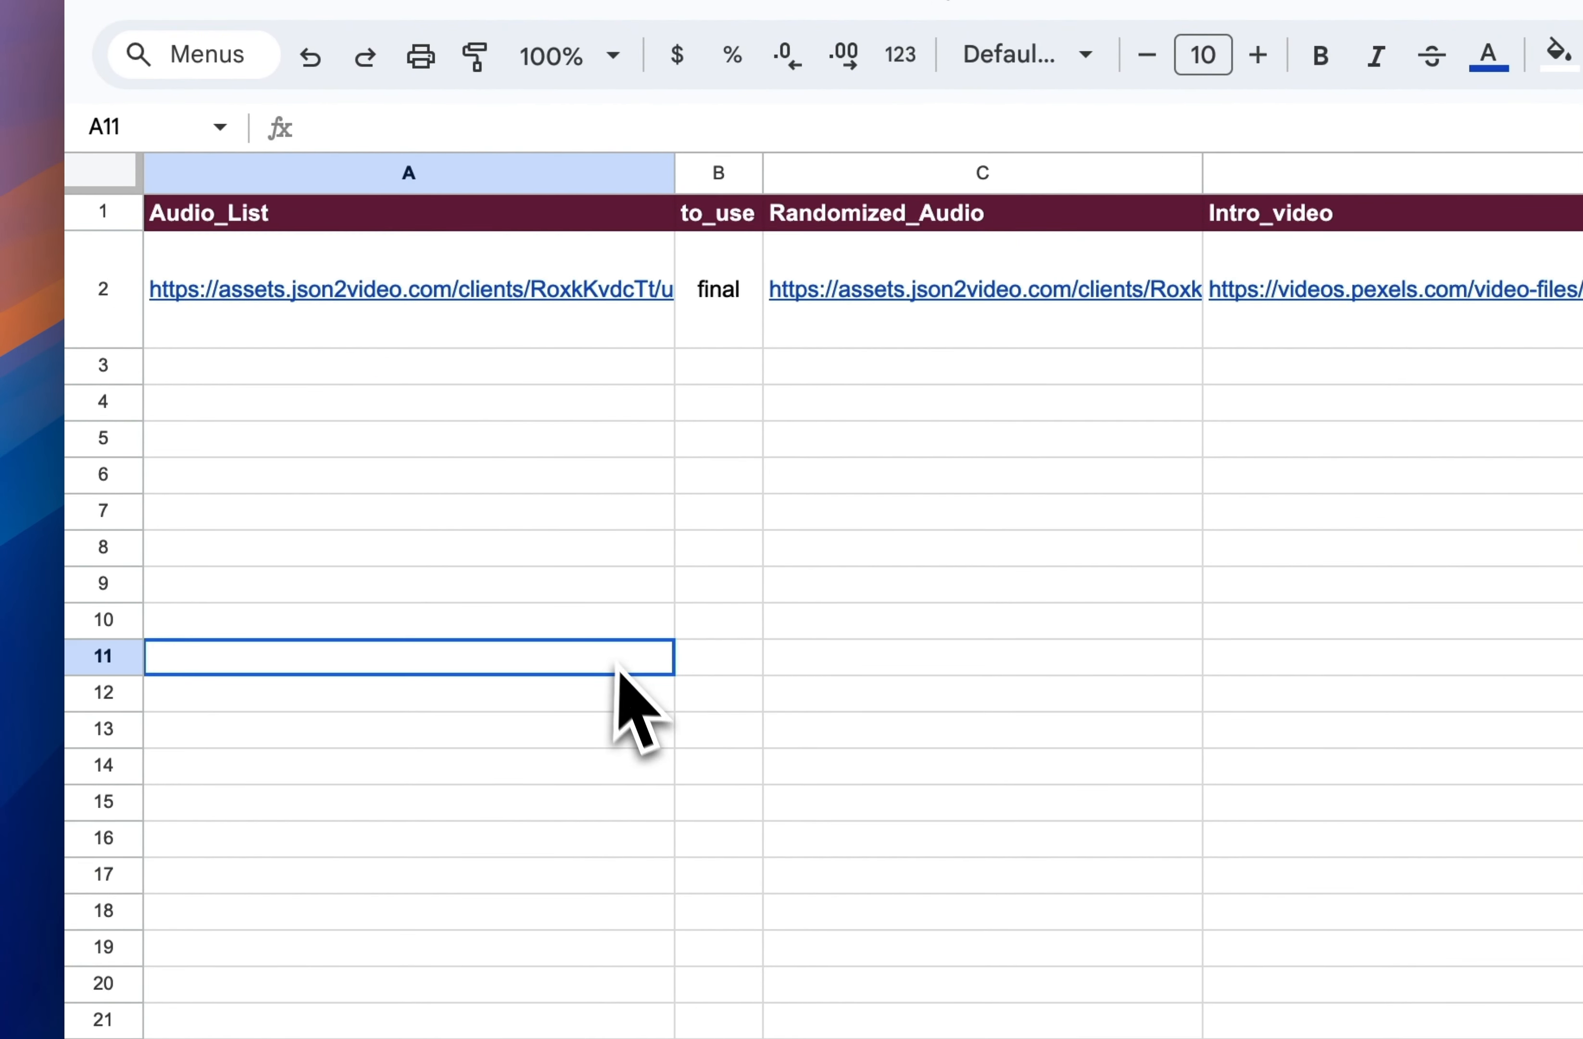
mouse_move(76, 668)
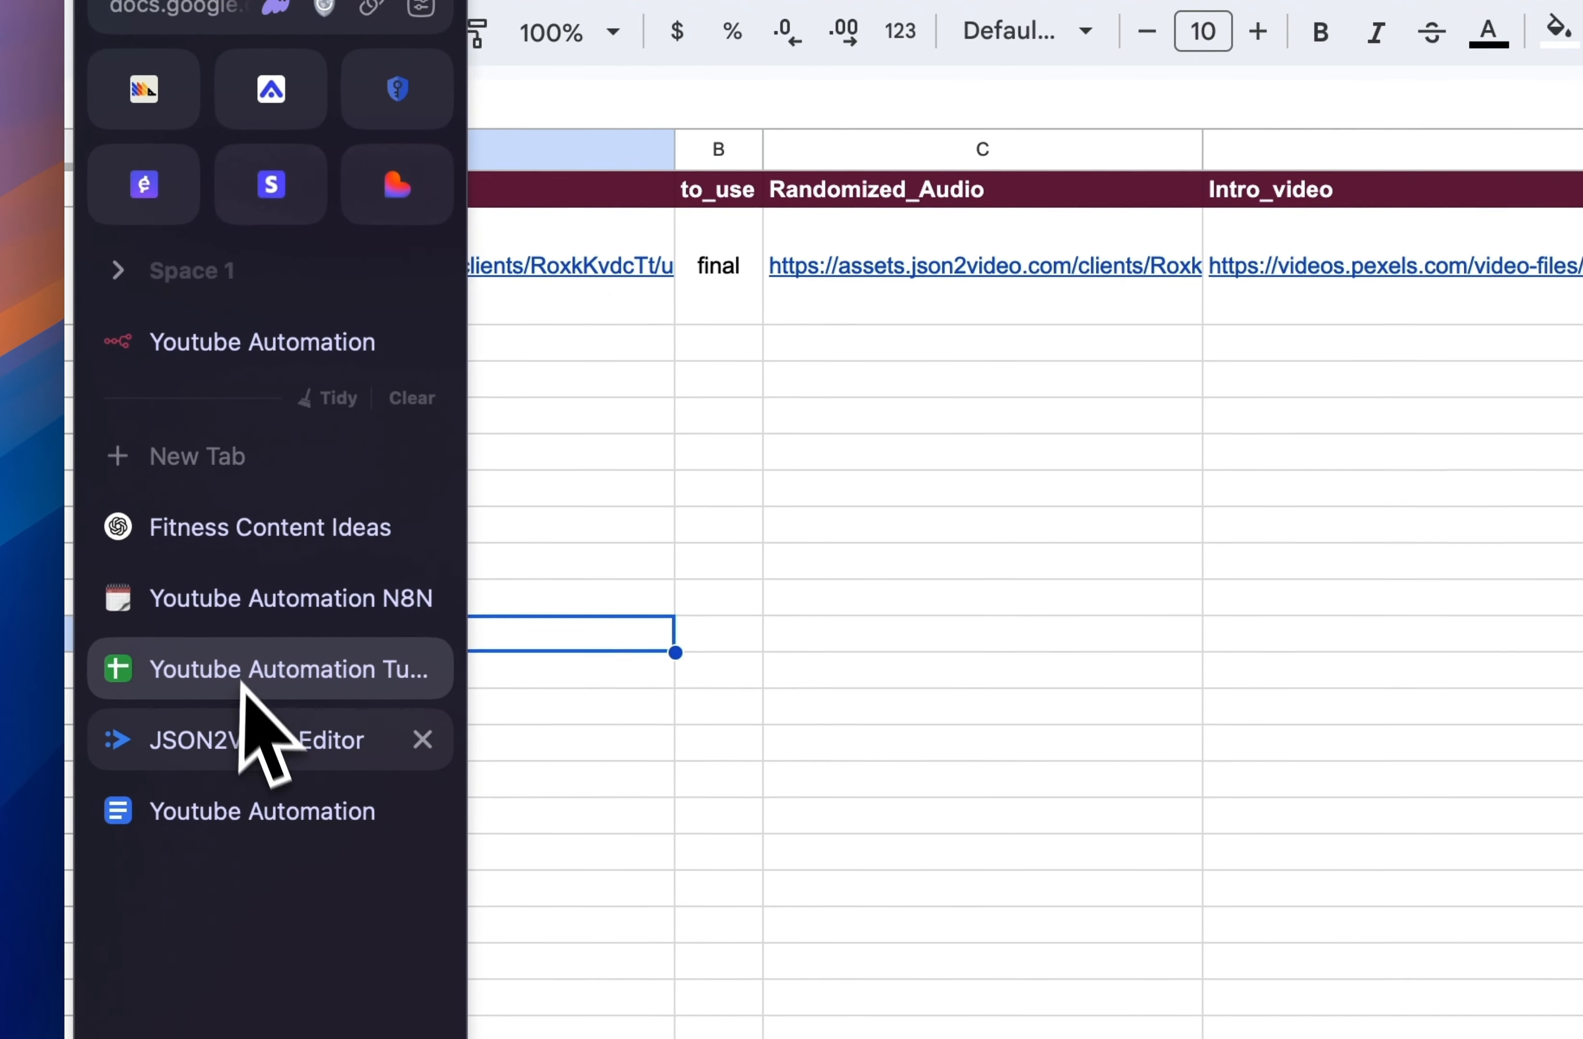
click(229, 343)
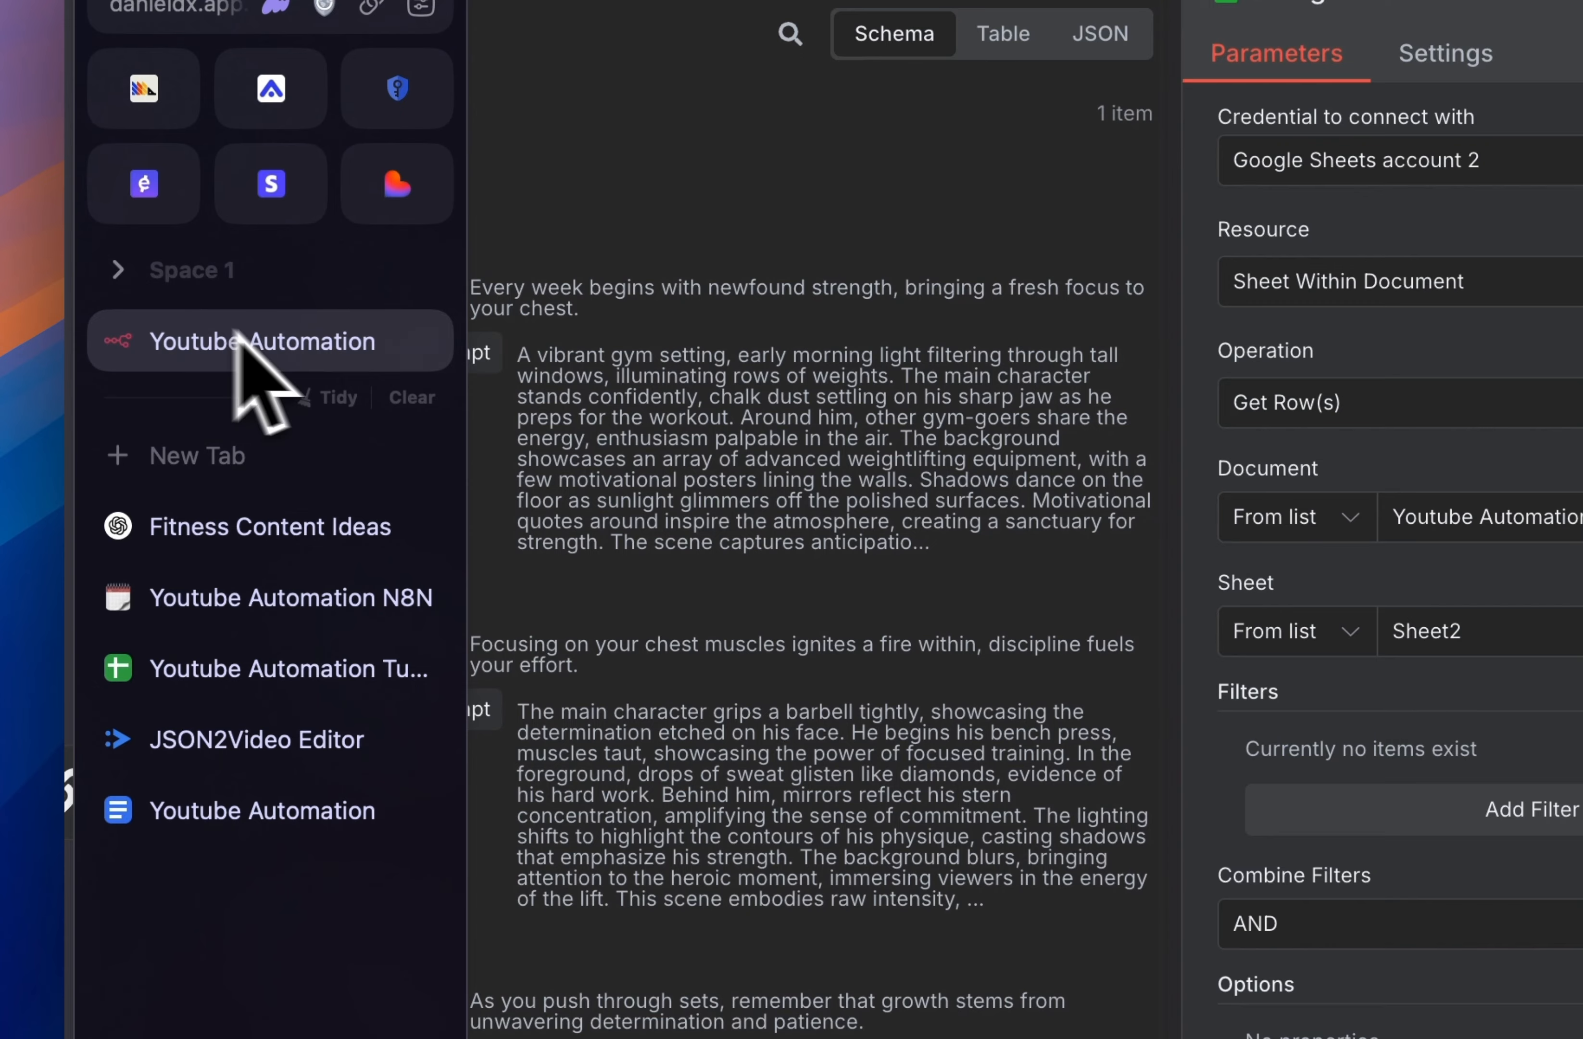
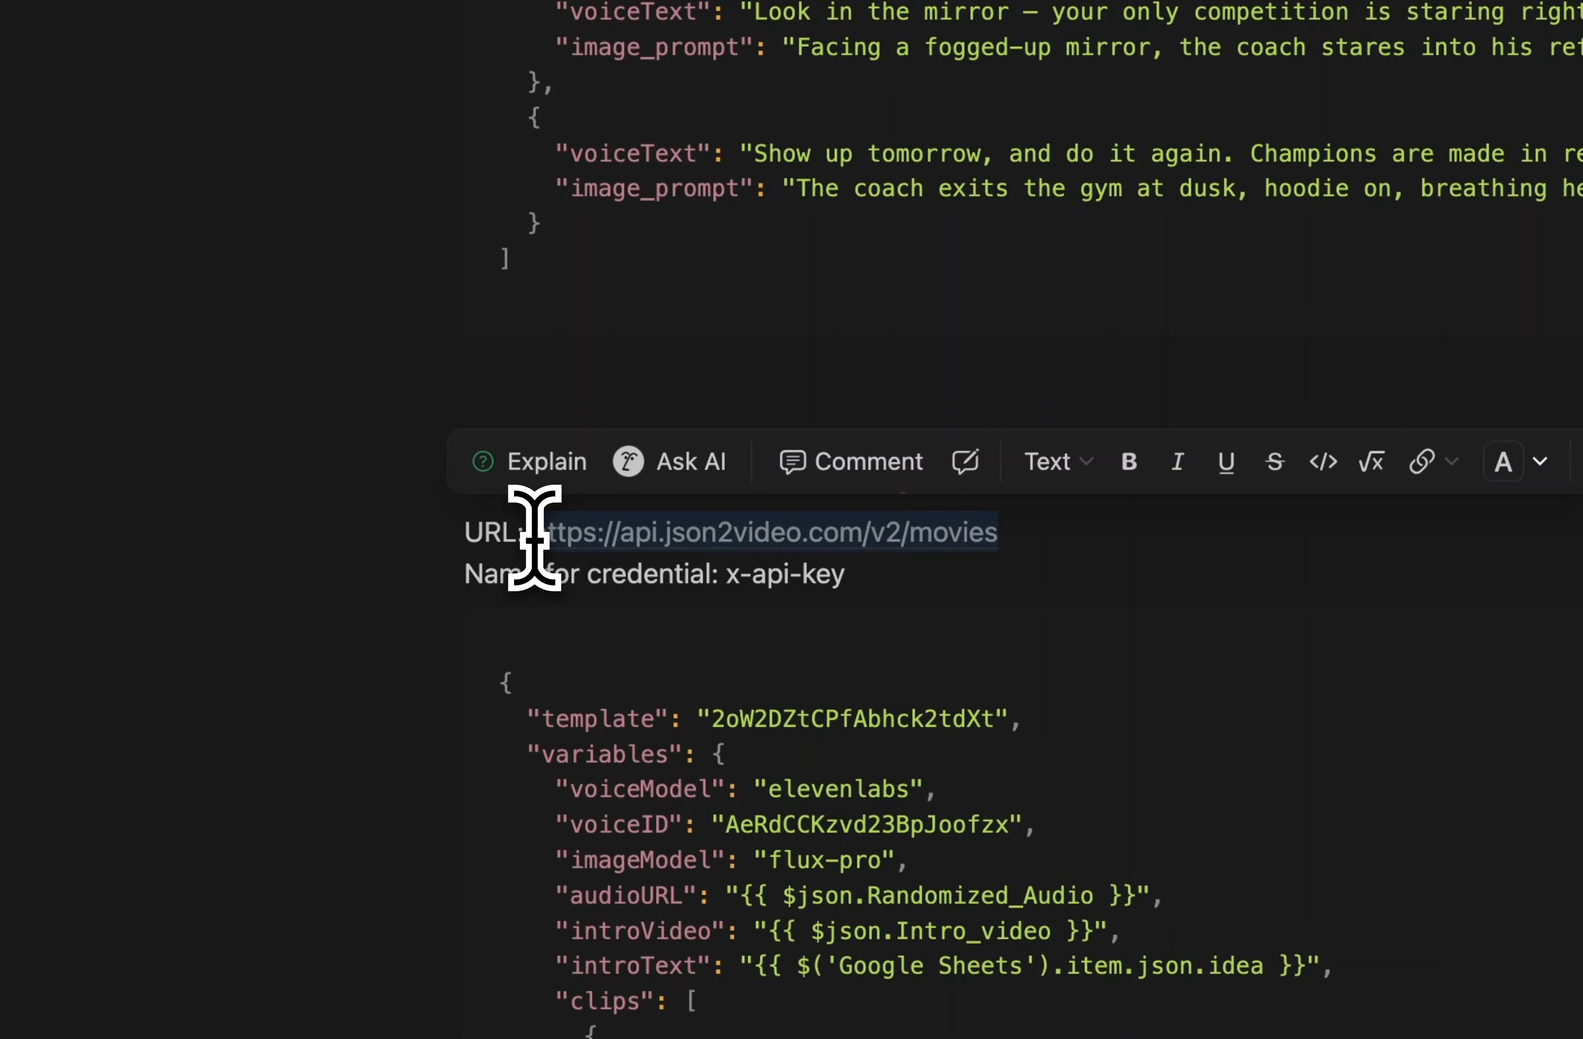
mouse_move(71, 565)
click(222, 536)
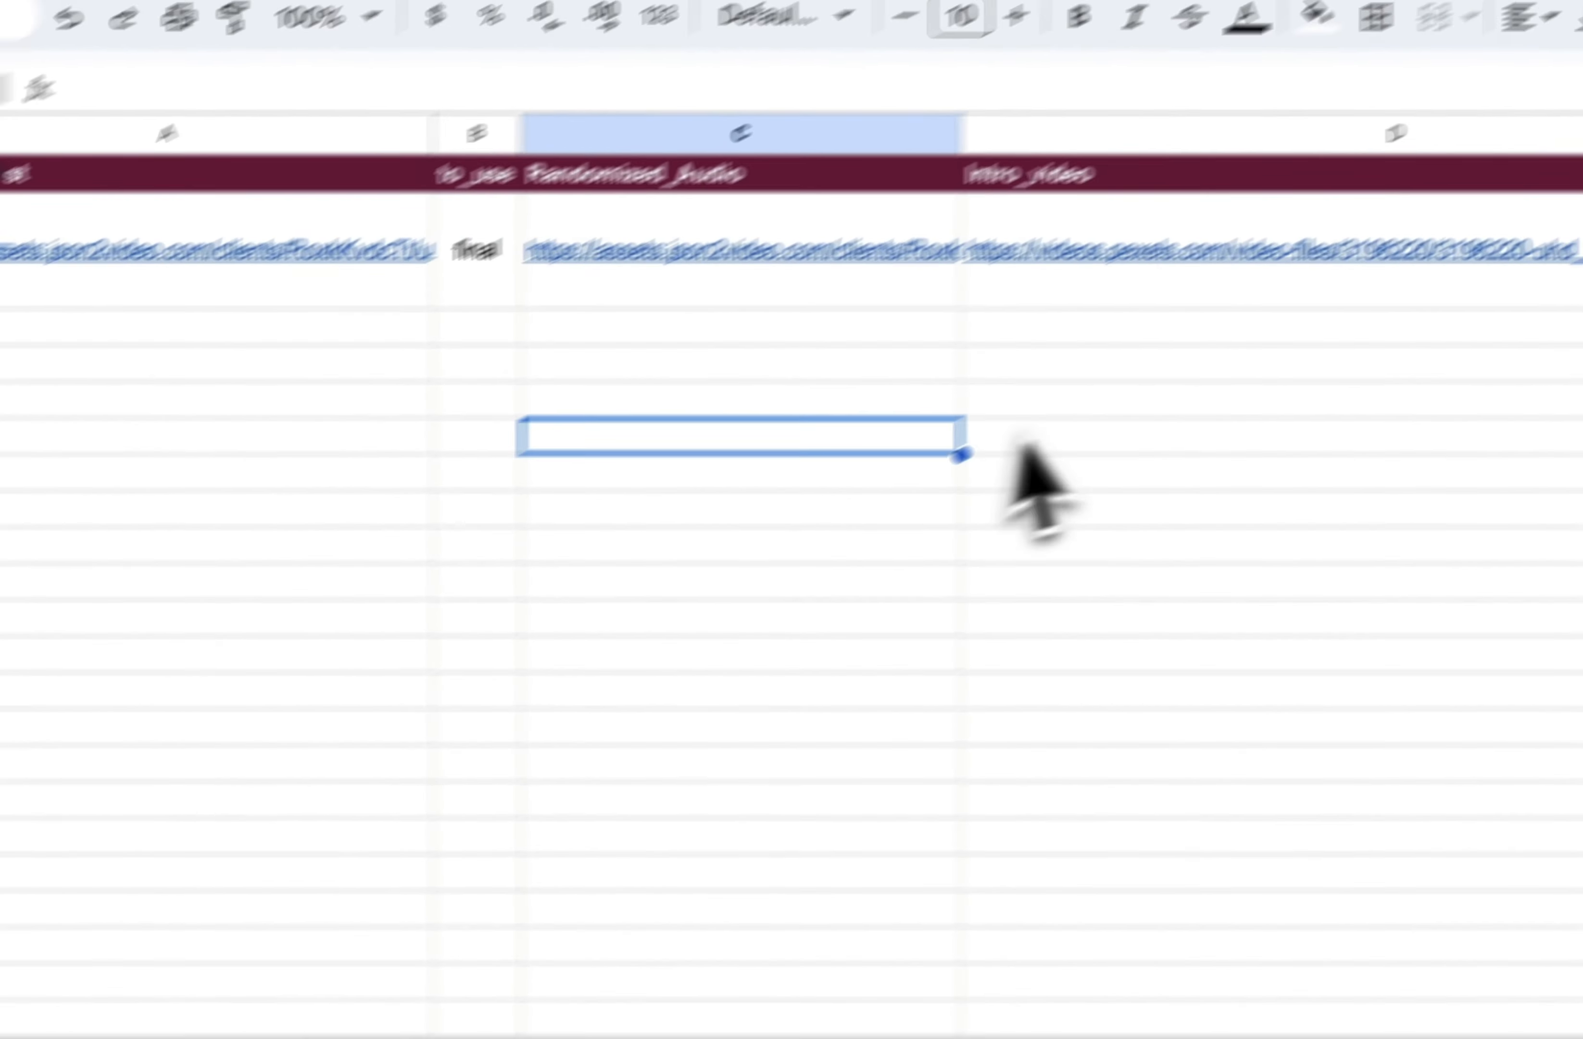
mouse_move(75, 275)
click(226, 208)
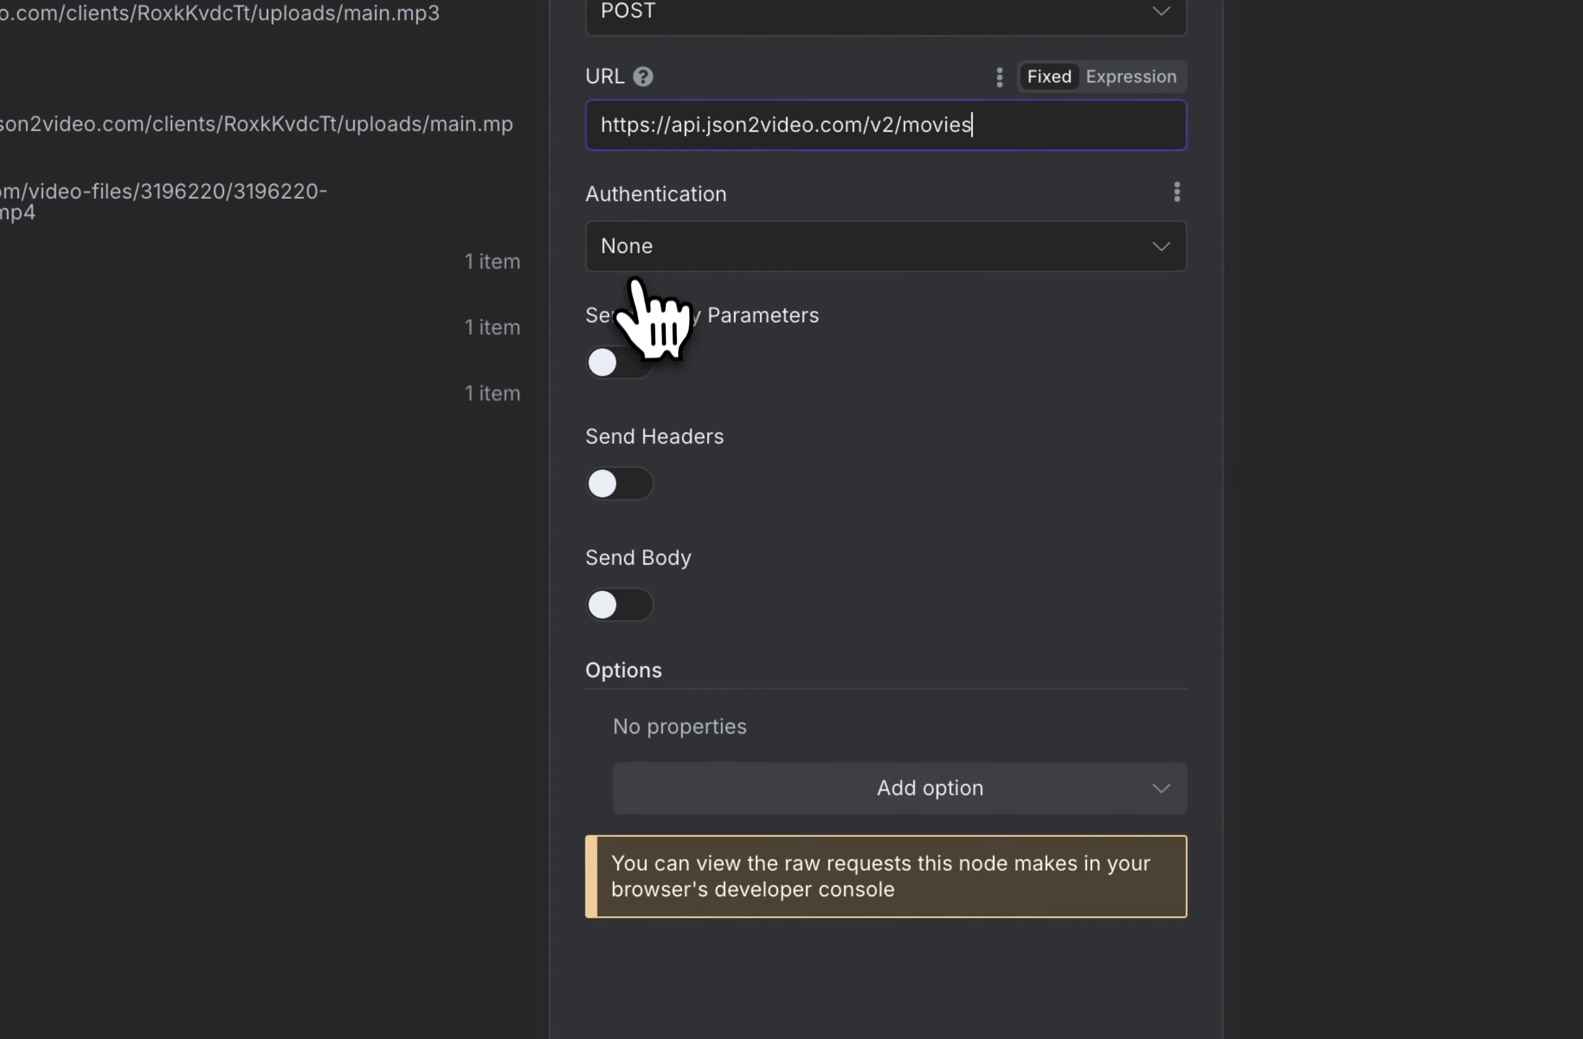
Set the request's authentication to Generic Credential Type with Header Auth and open the list of header credentials
click(728, 260)
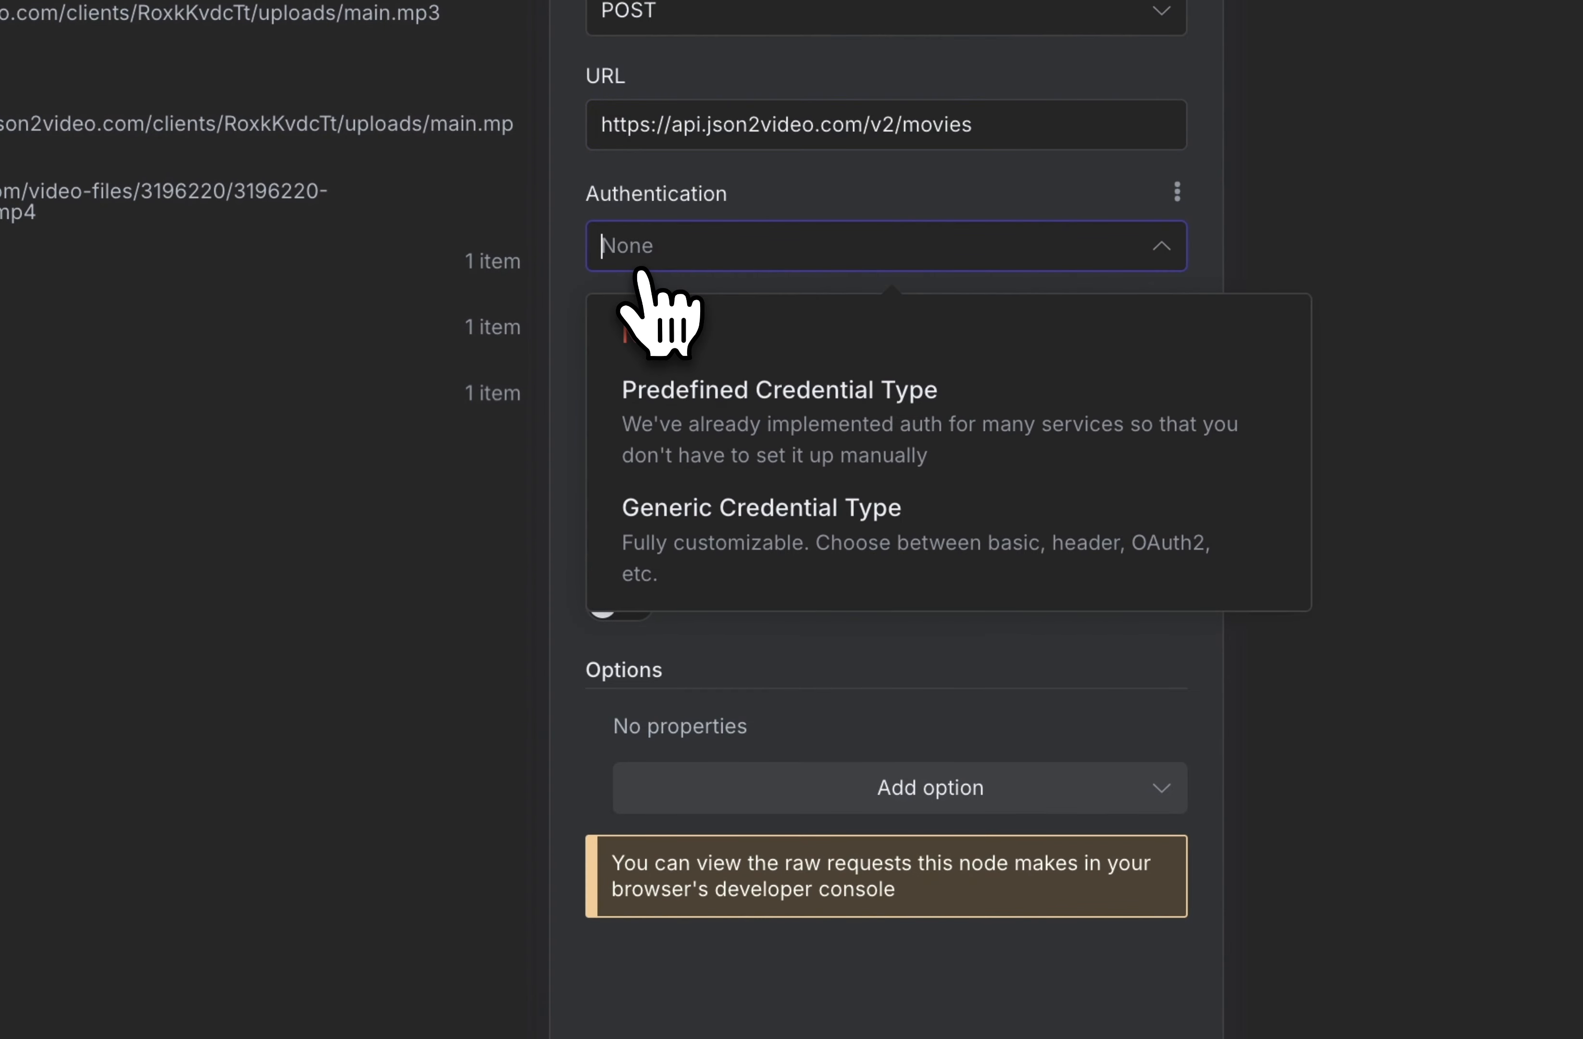
click(727, 537)
click(641, 378)
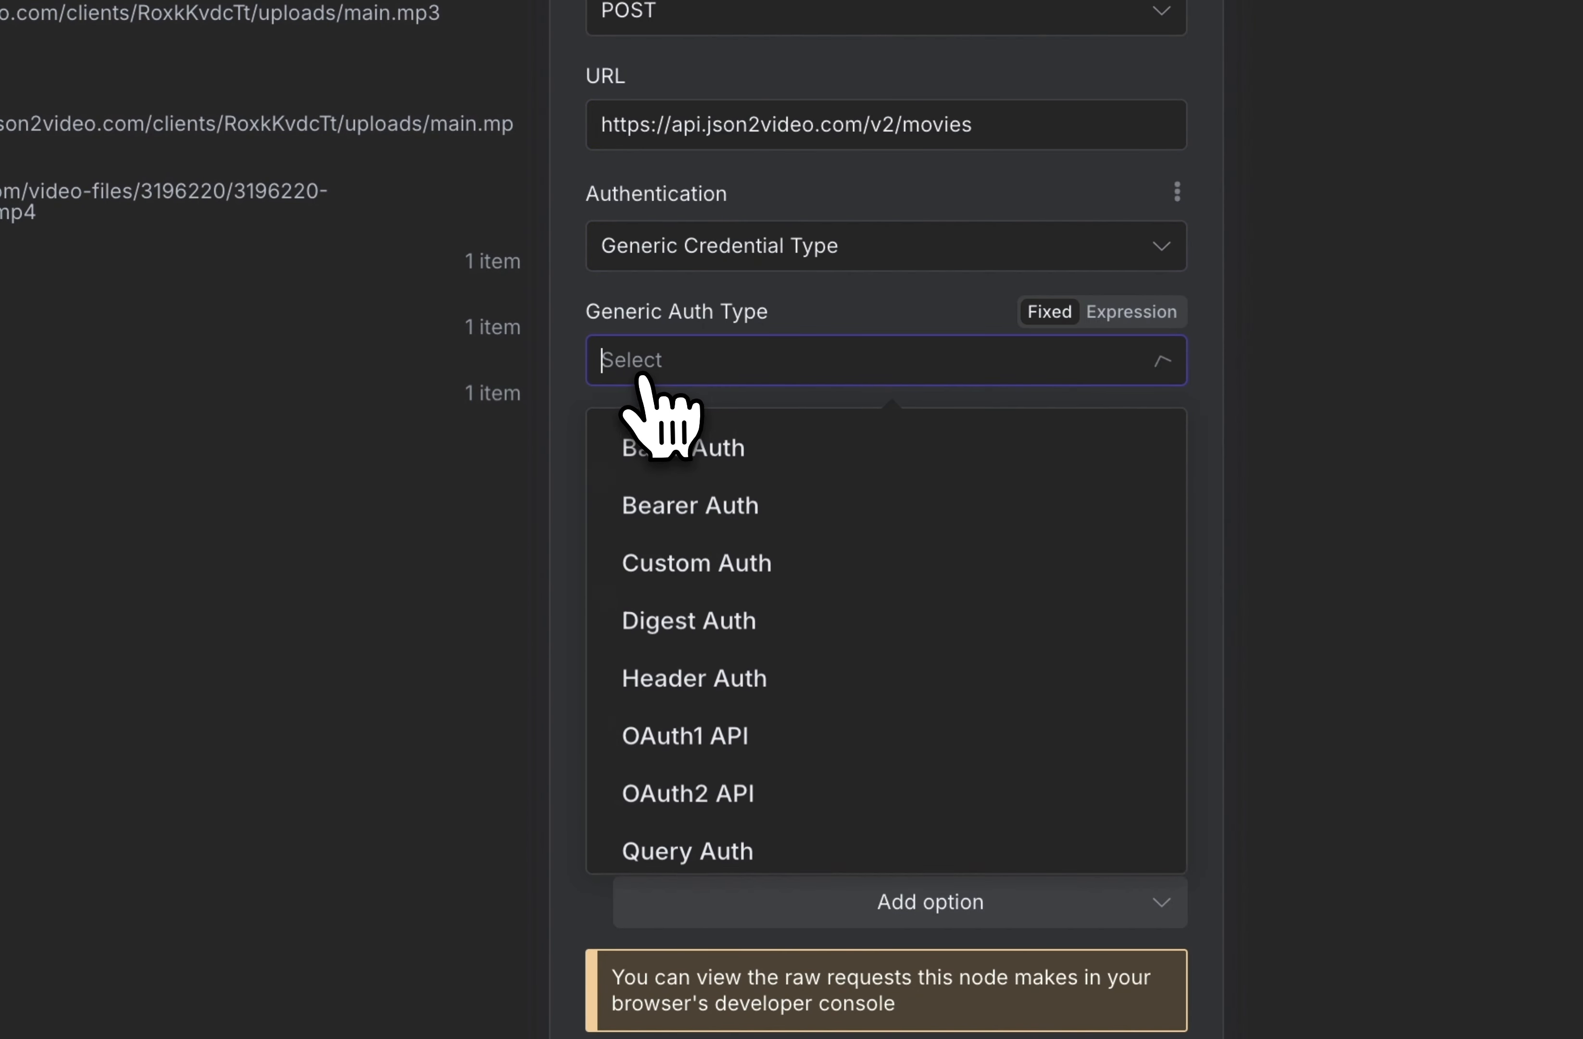
click(715, 689)
click(951, 469)
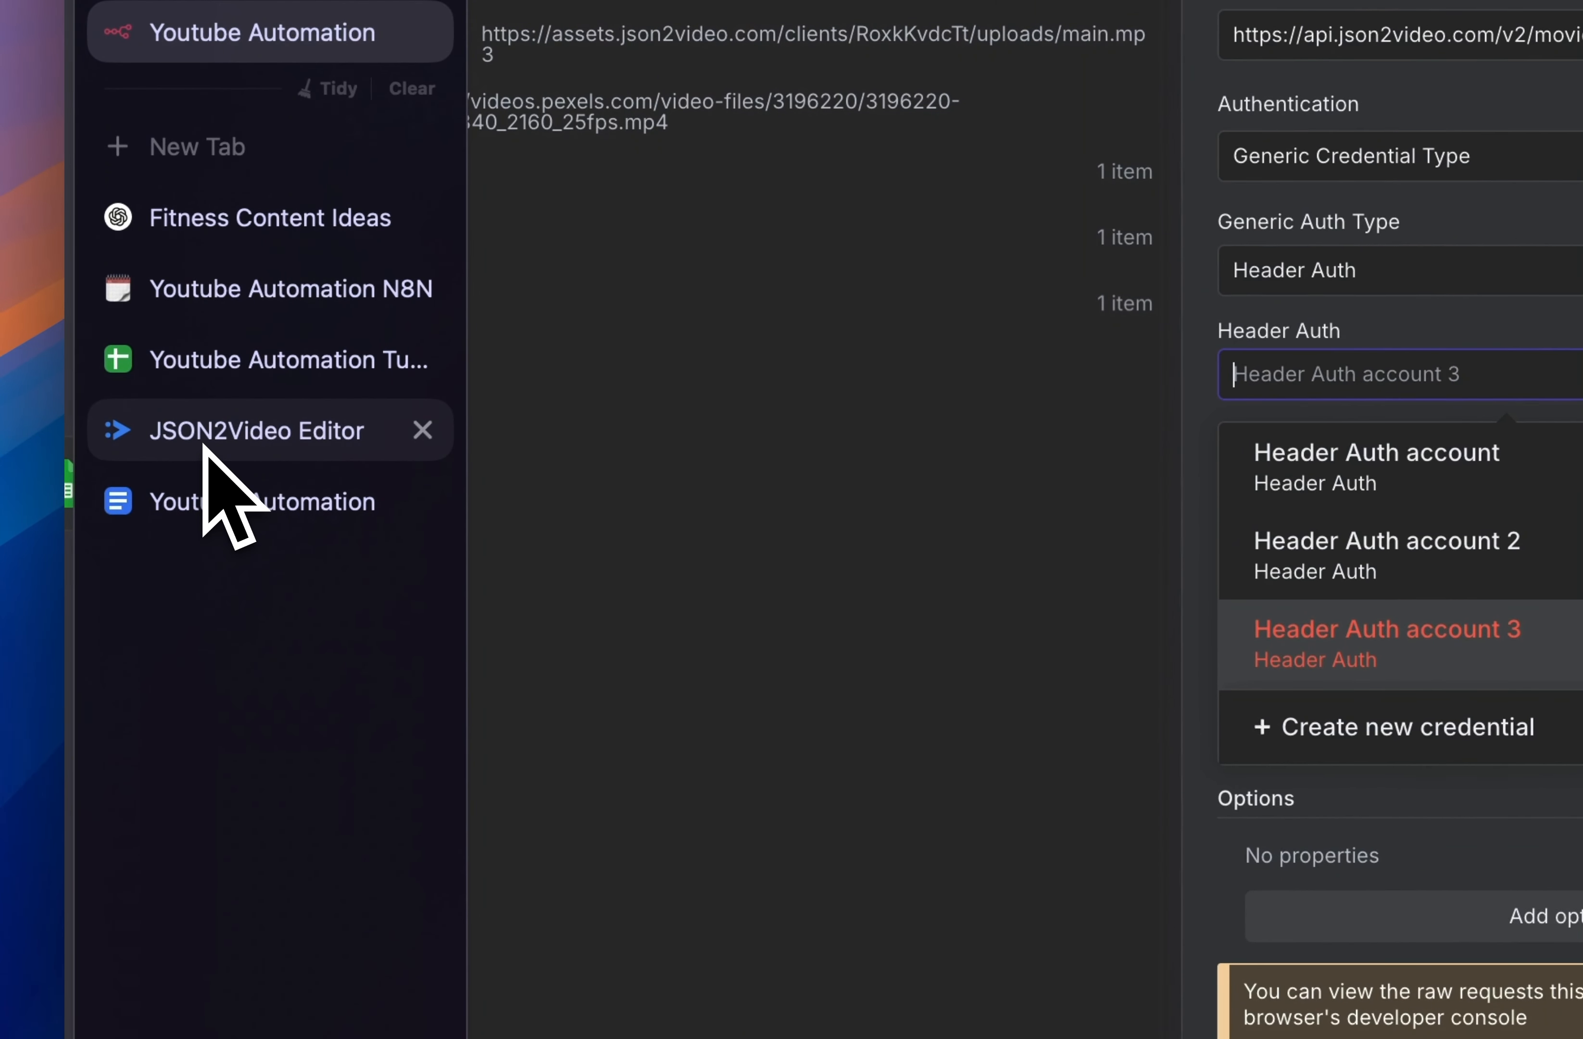
Switch to the JSON2Video editor, cancel the audio selection and go back to the Movie templates list
click(203, 447)
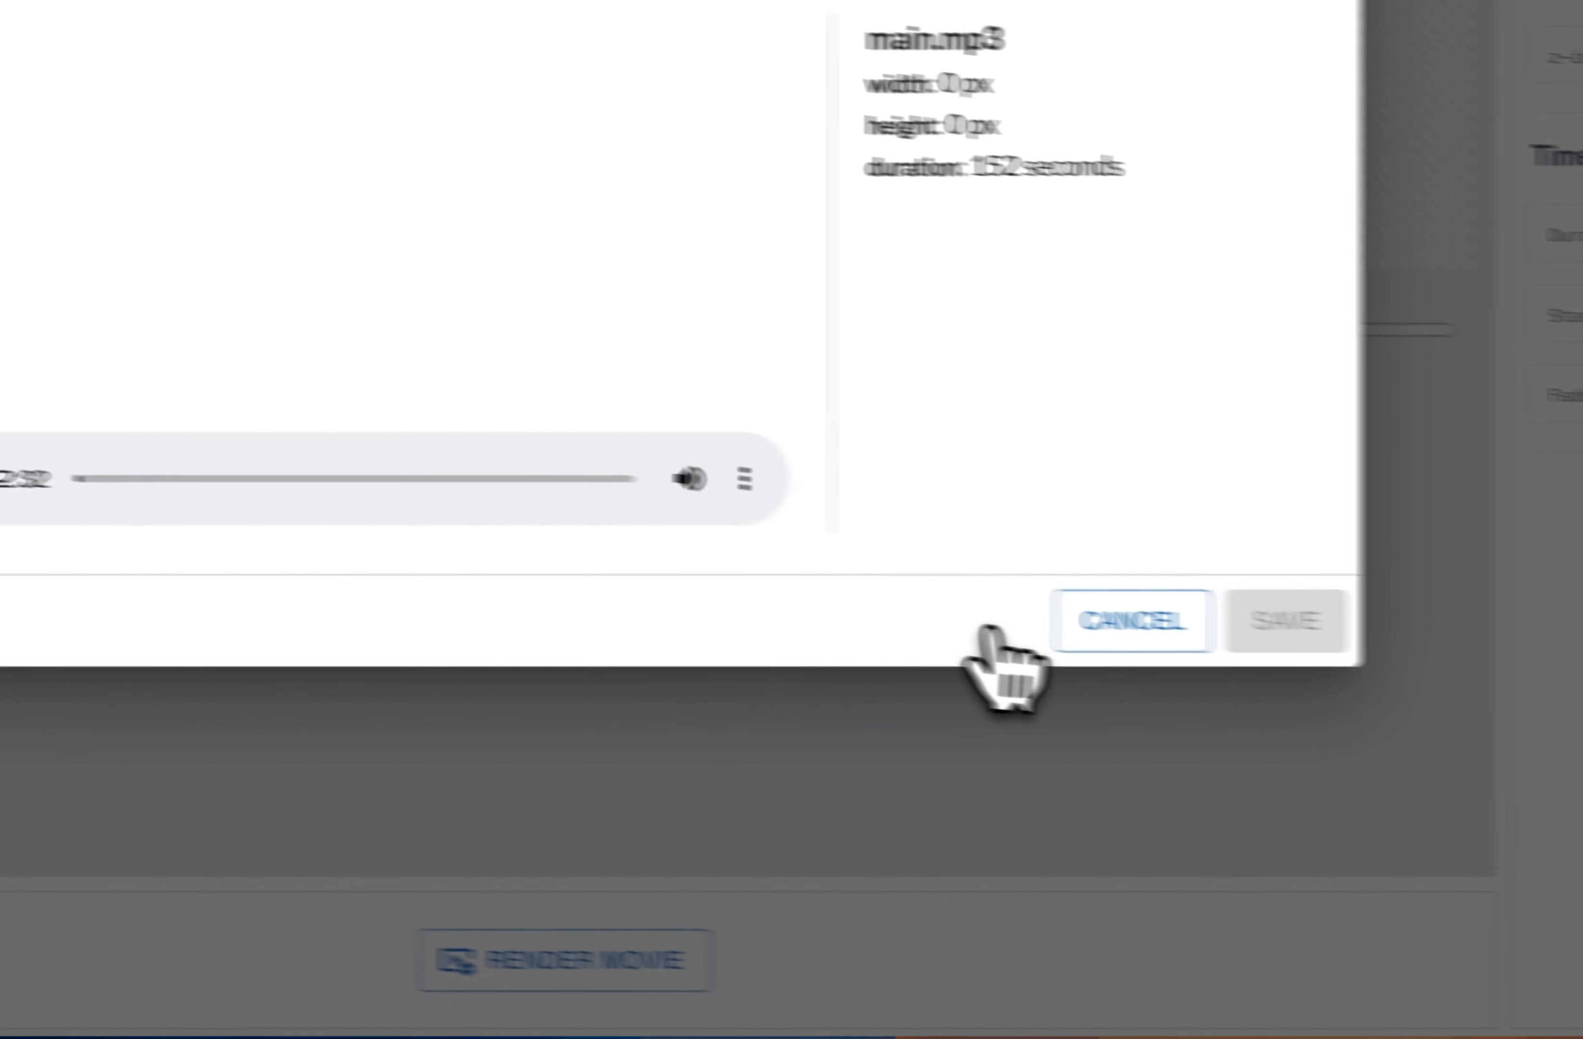
click(1130, 622)
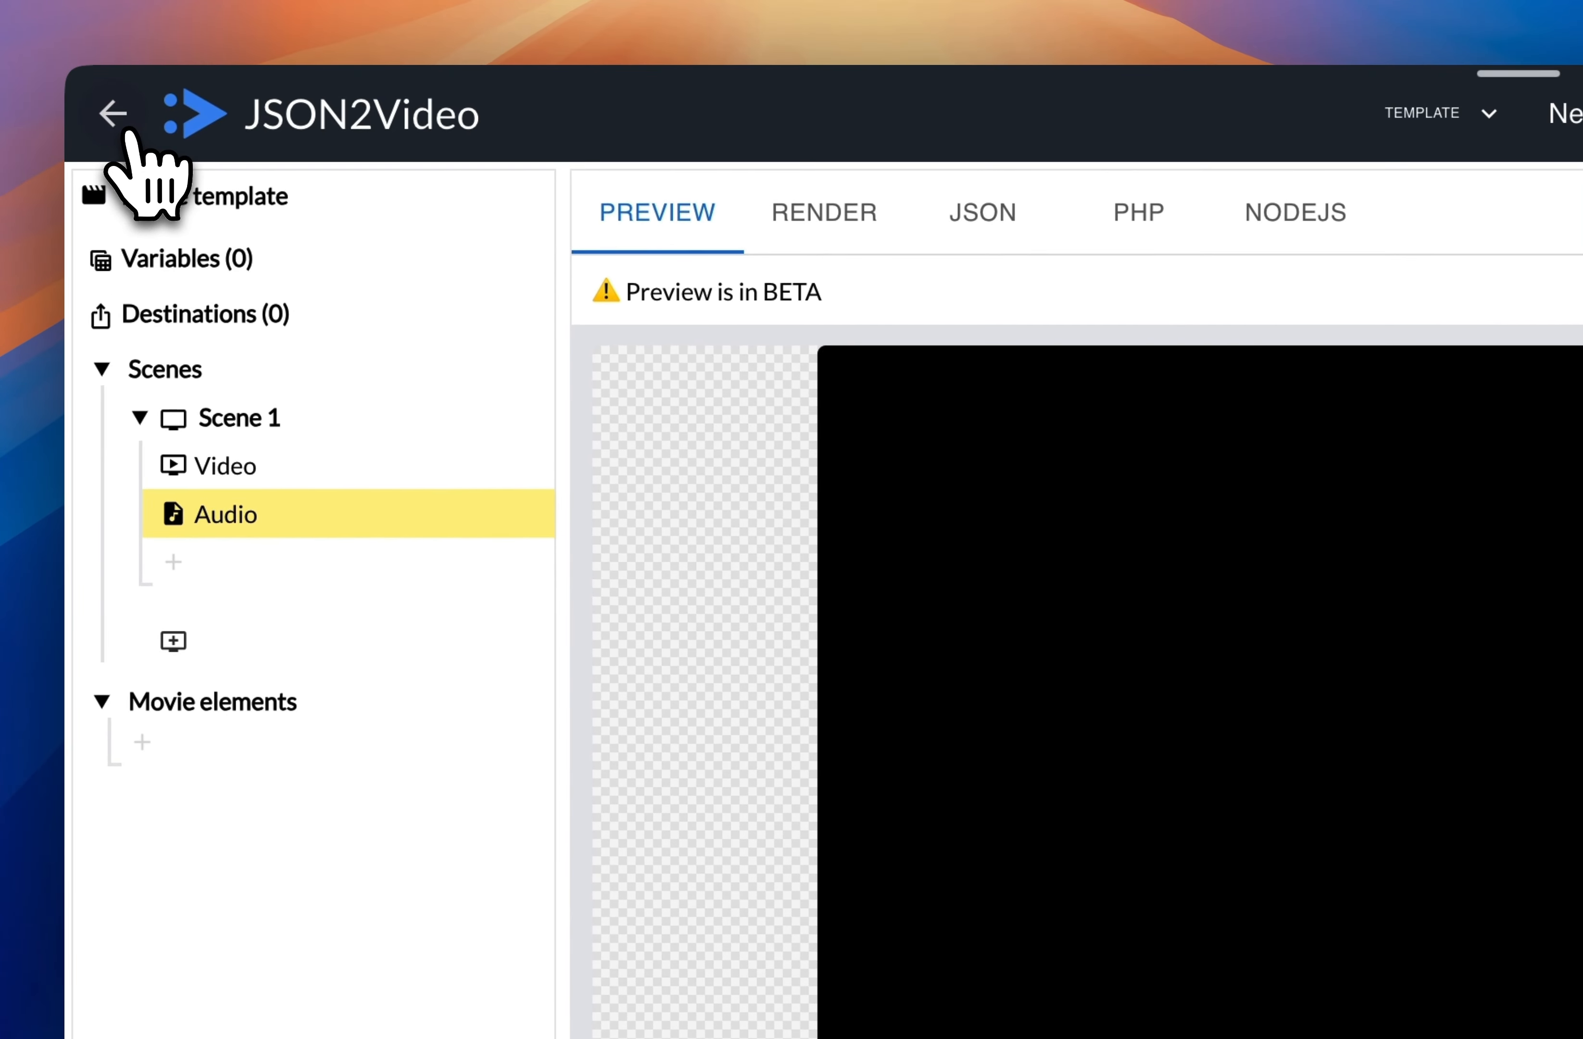
click(128, 132)
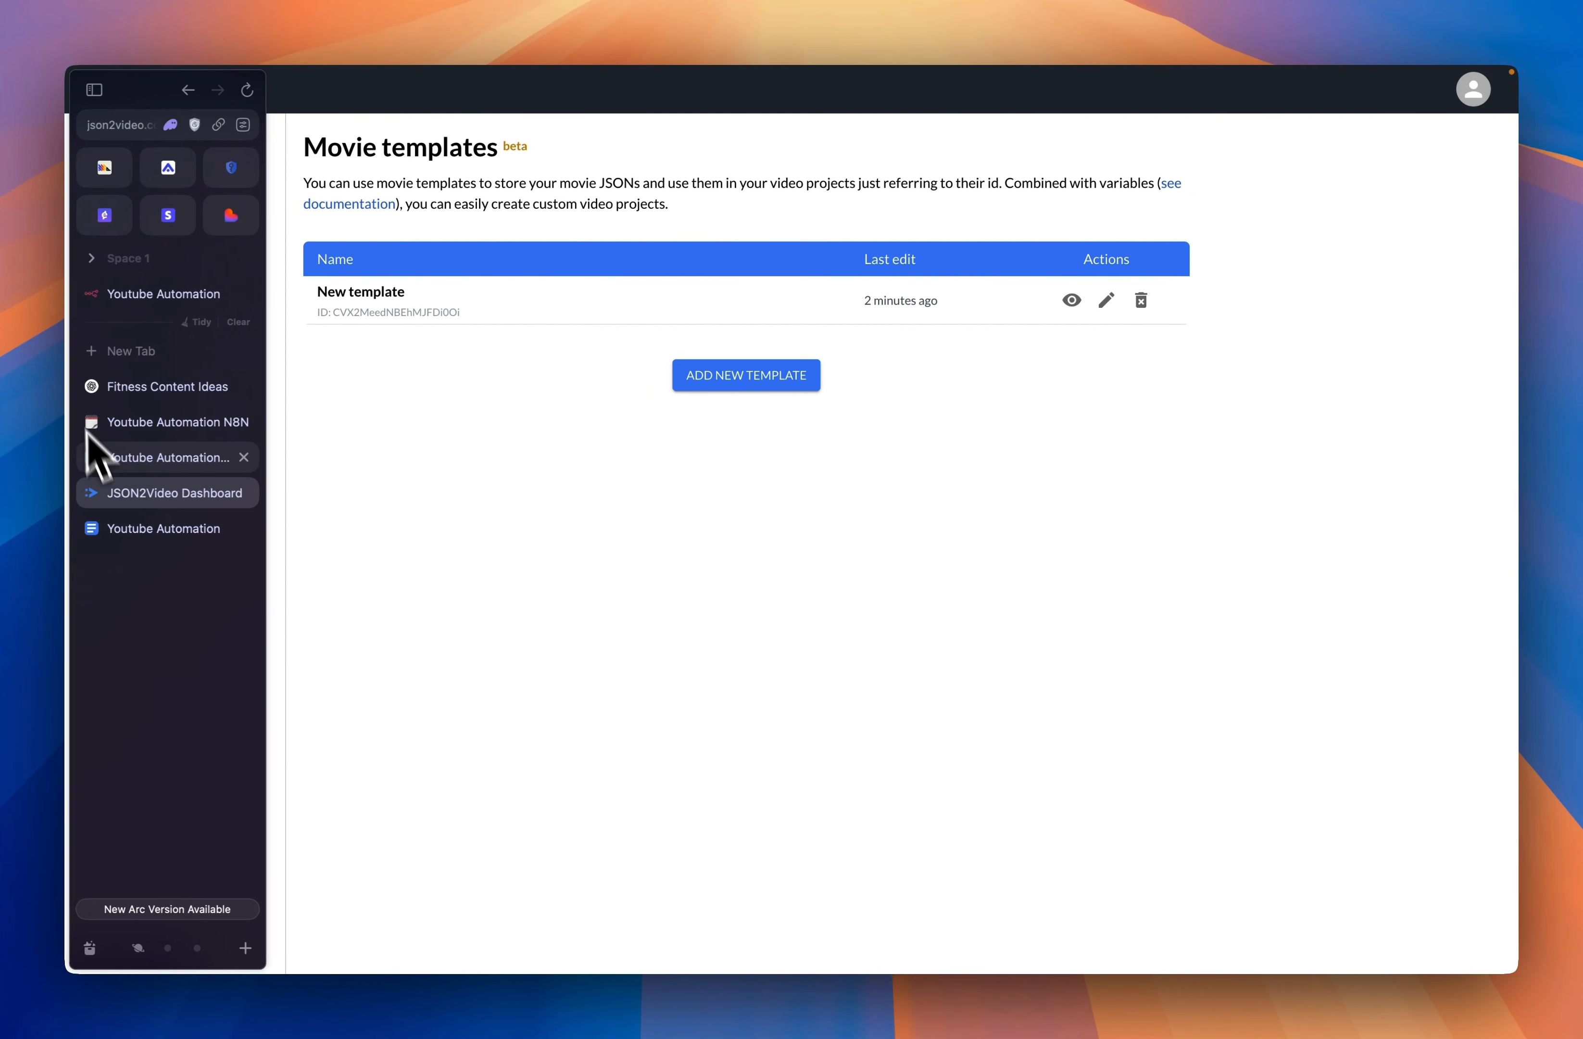
Check the available balance on the JSON2Video Credits page and switch to the Youtube Automation N8N notes
click(89, 484)
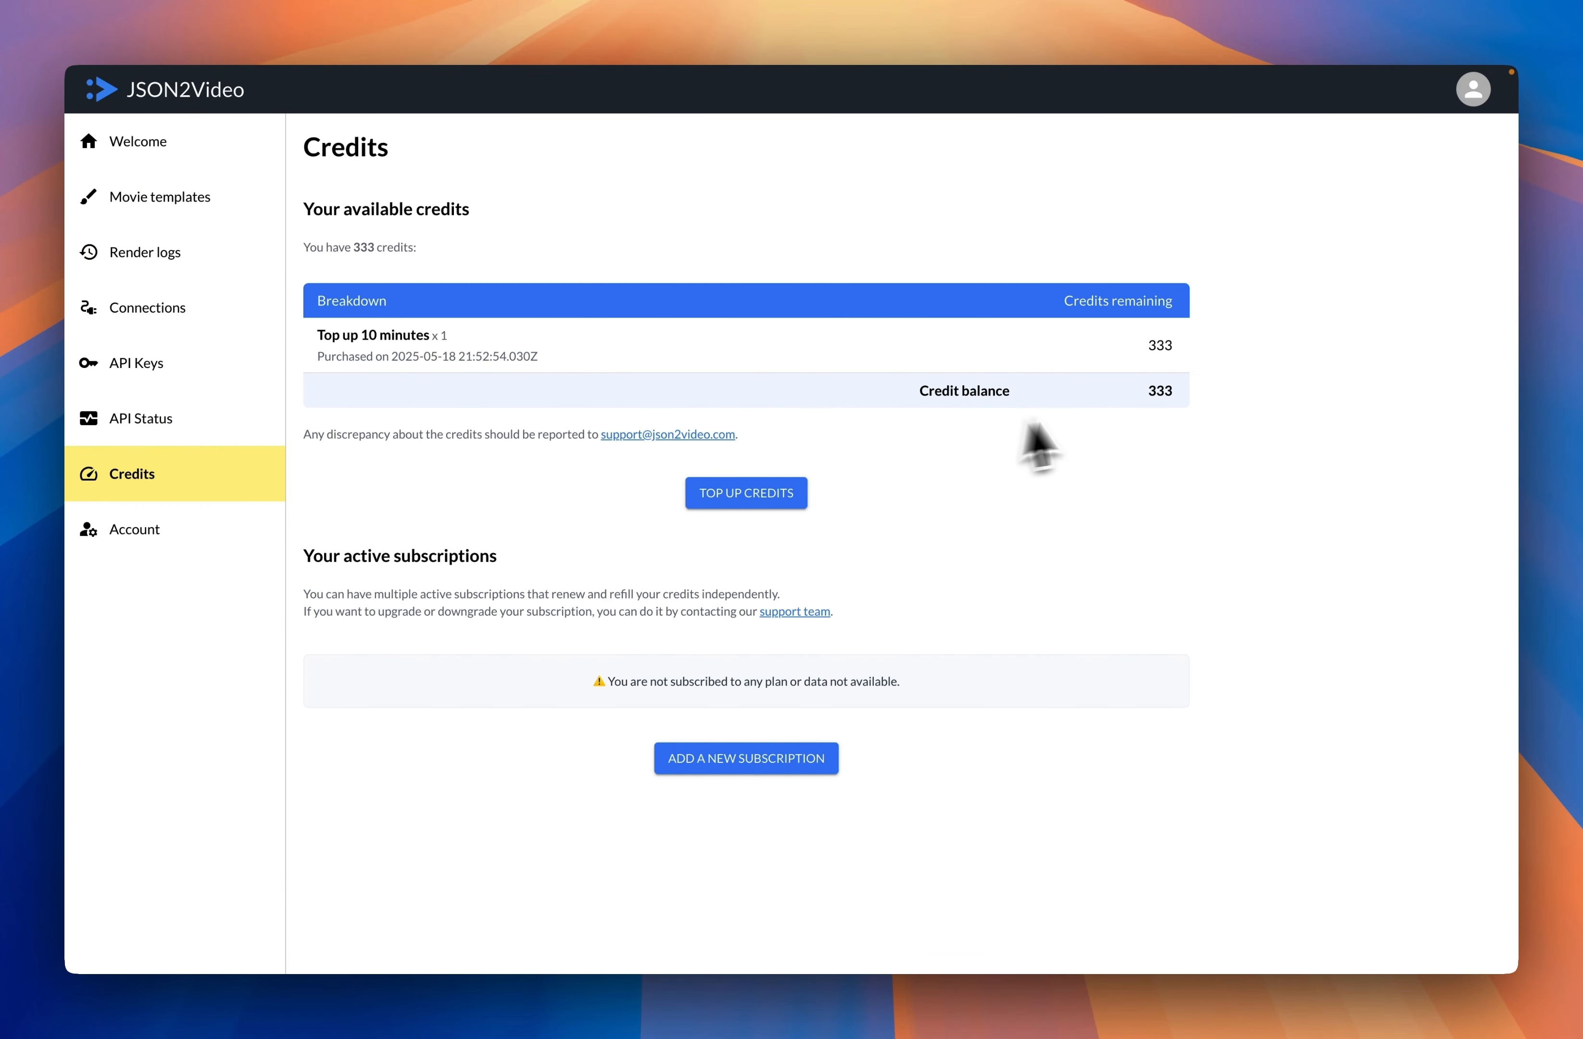
mouse_move(133, 513)
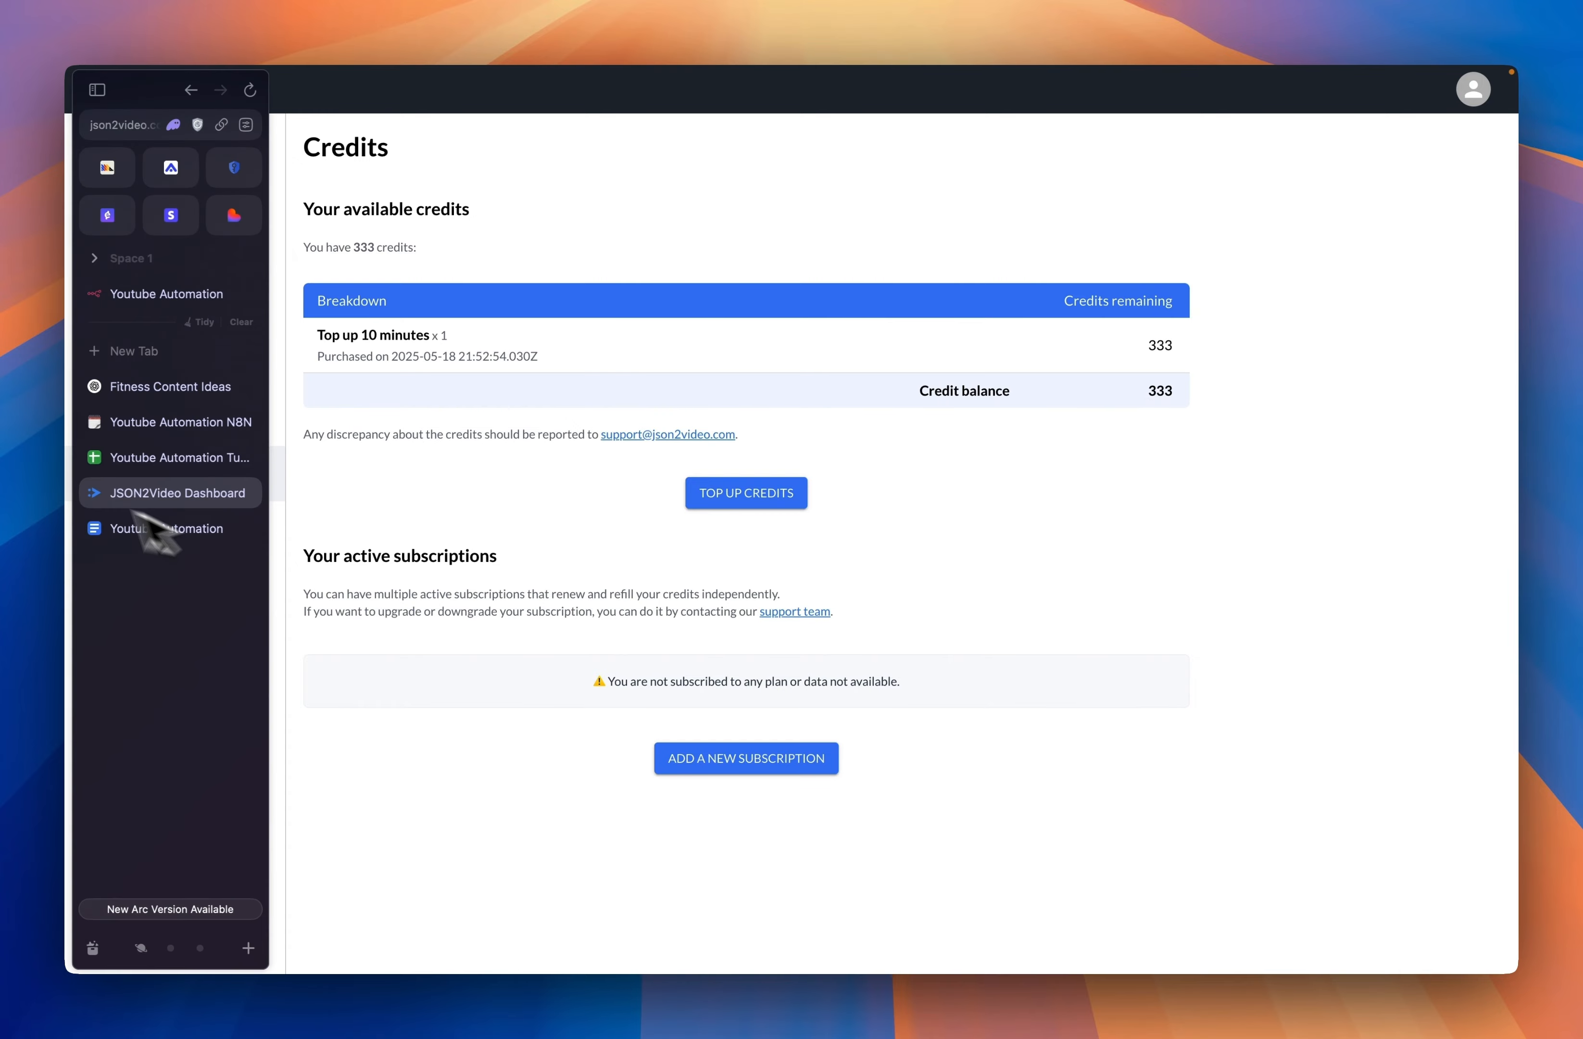
click(148, 457)
click(152, 432)
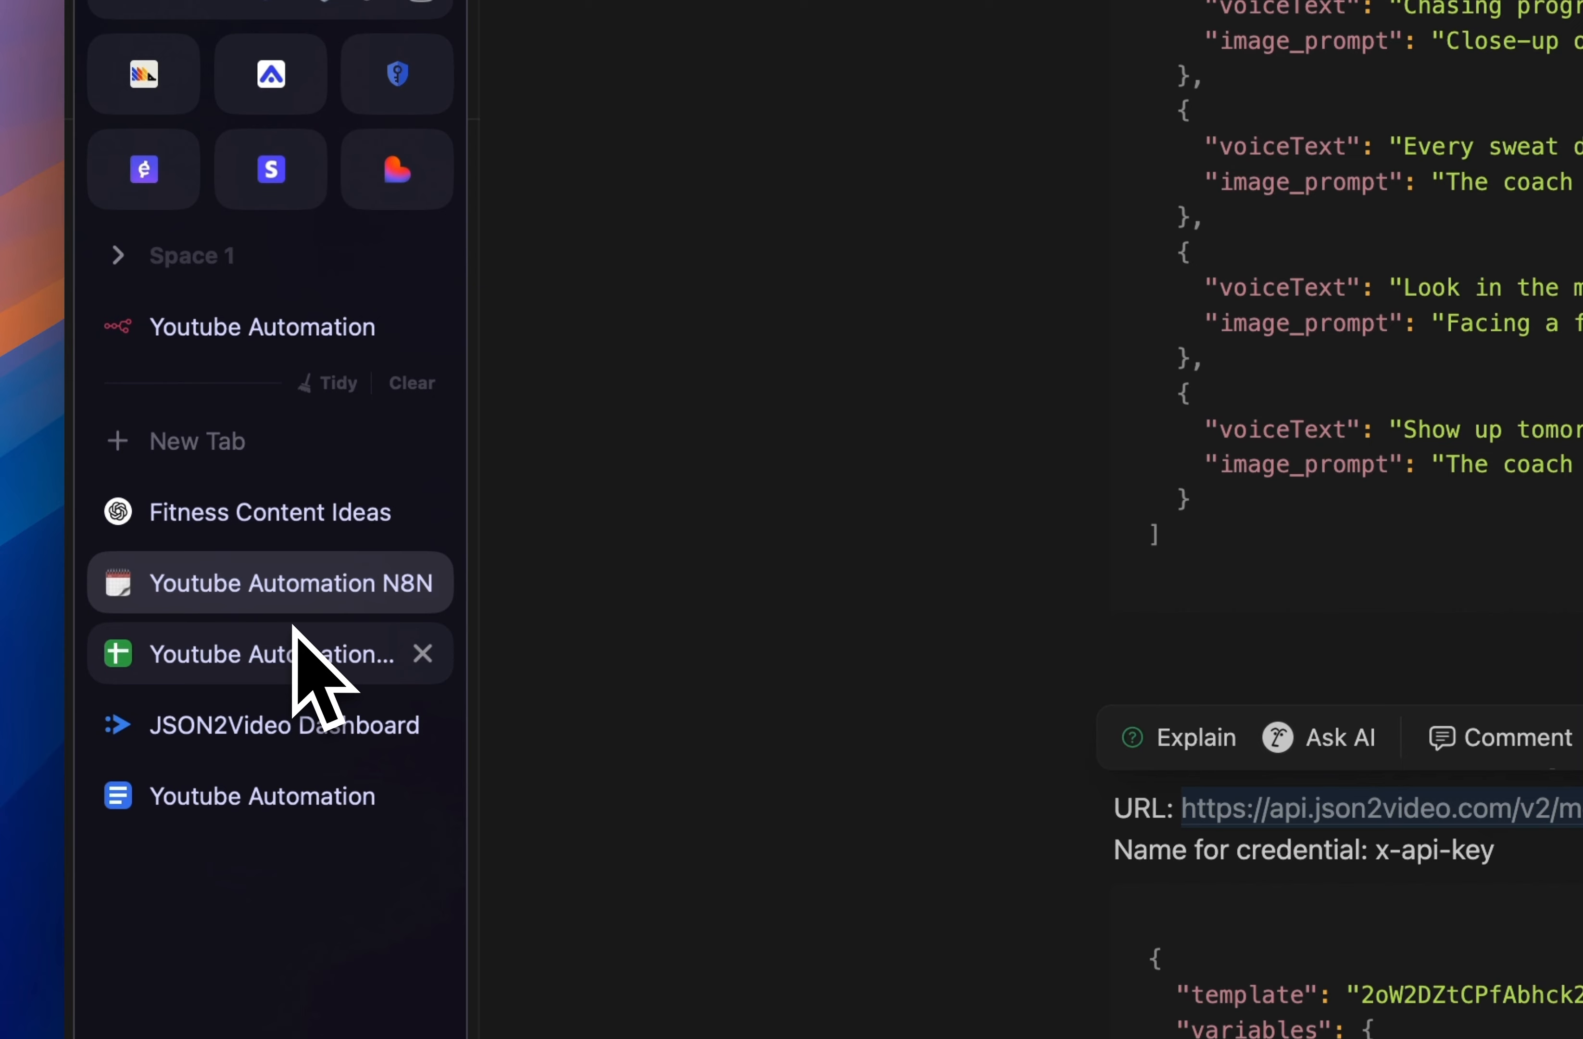
Switch to the n8n workflow and start creating a new Header Auth credential for the POST request
click(254, 337)
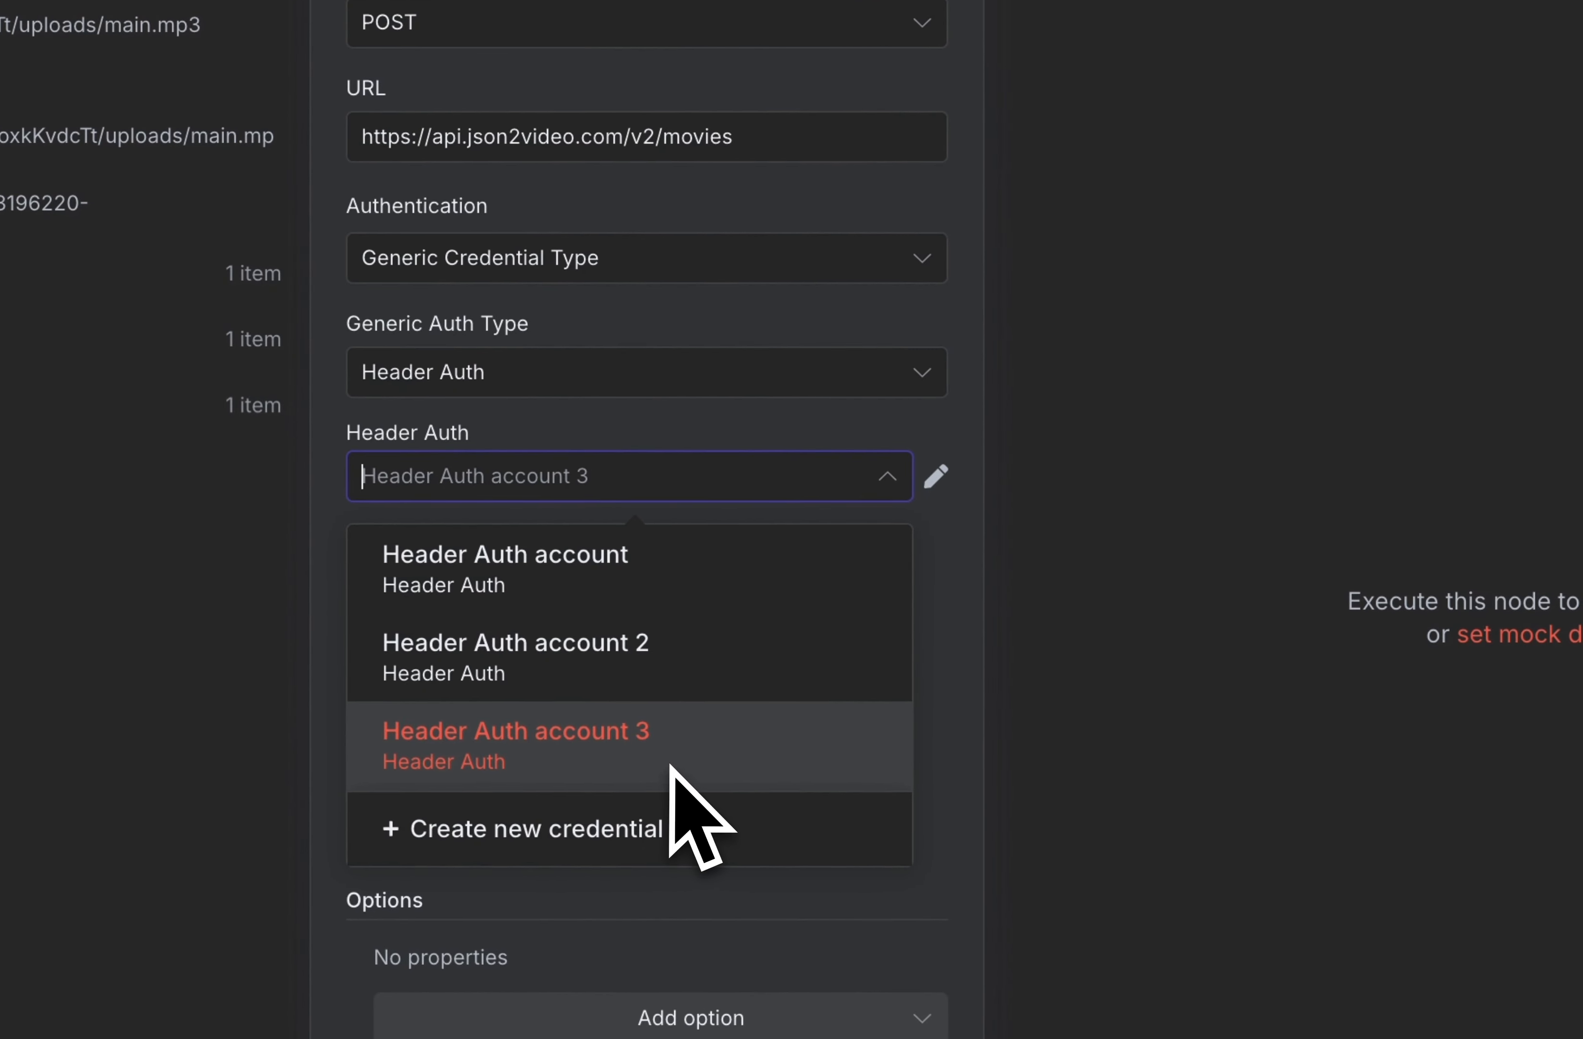
click(971, 613)
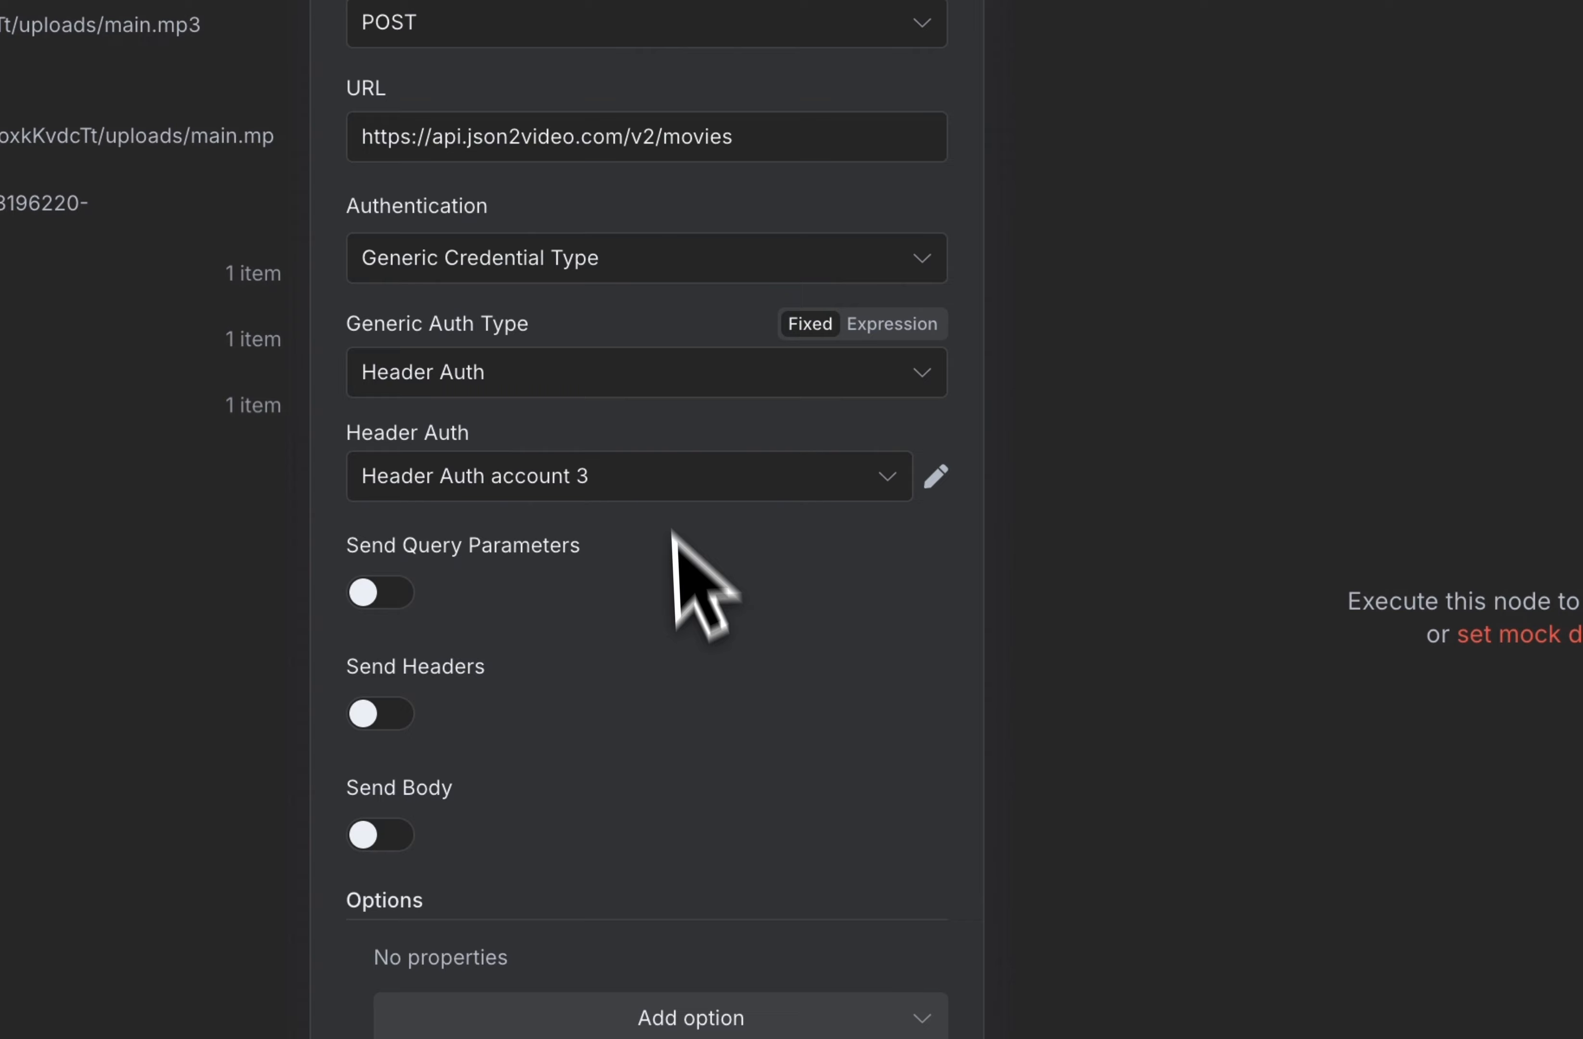
click(901, 476)
click(627, 833)
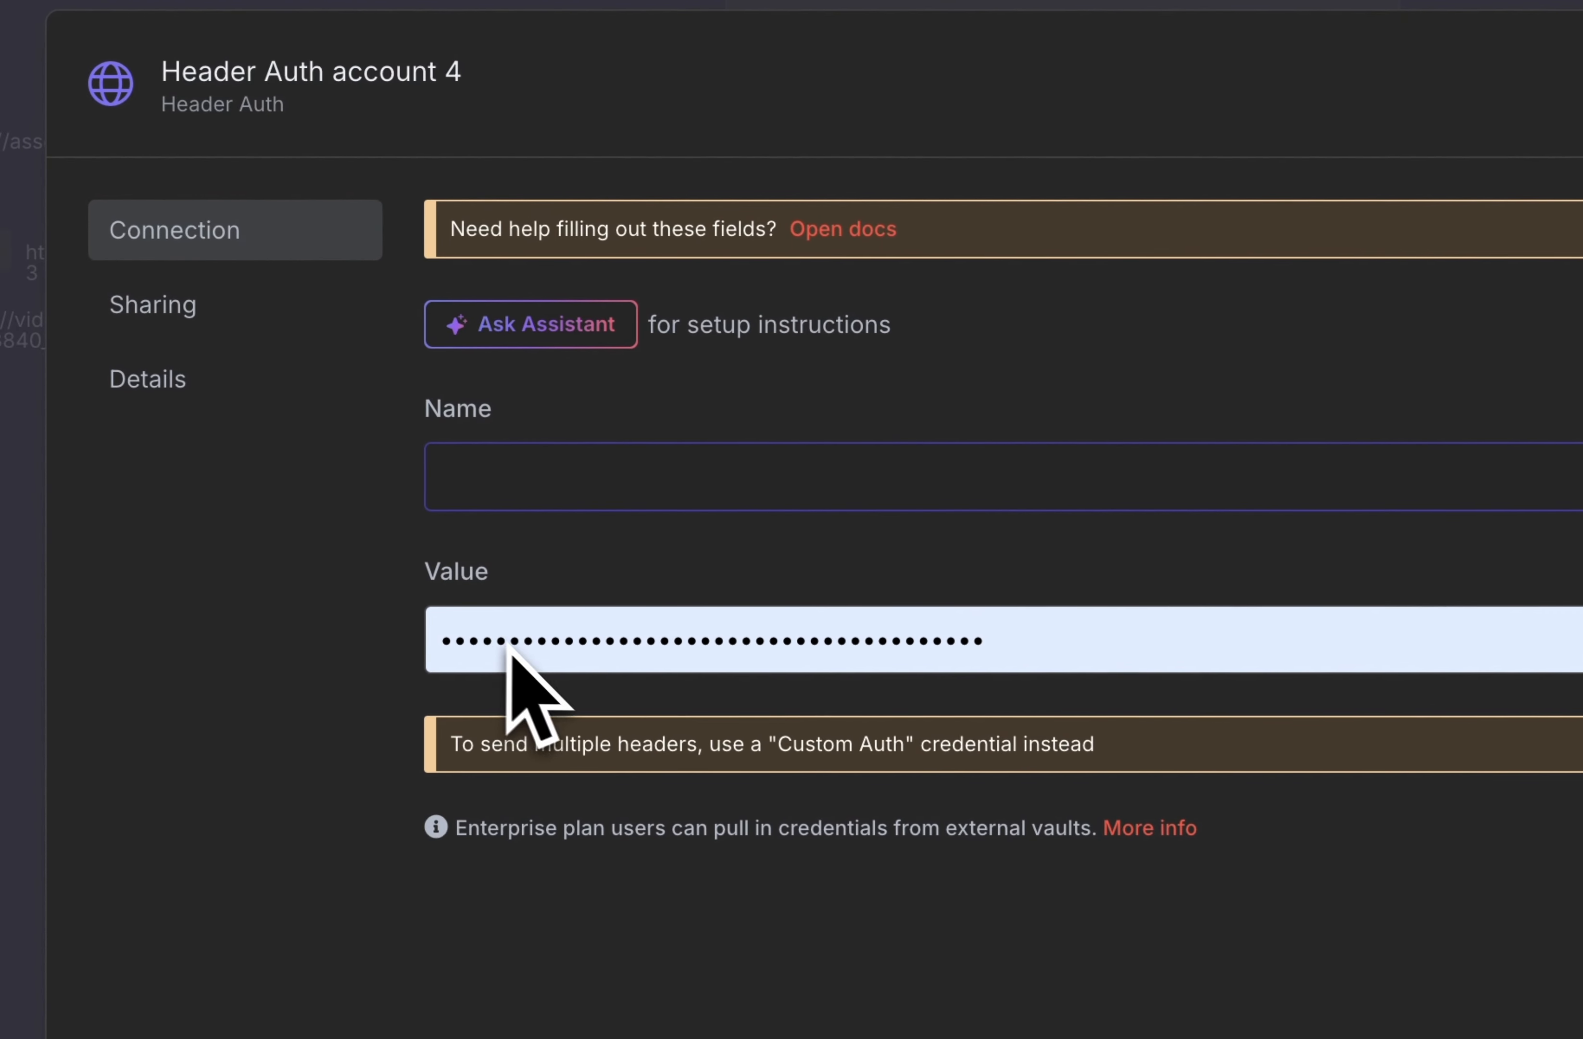
click(702, 658)
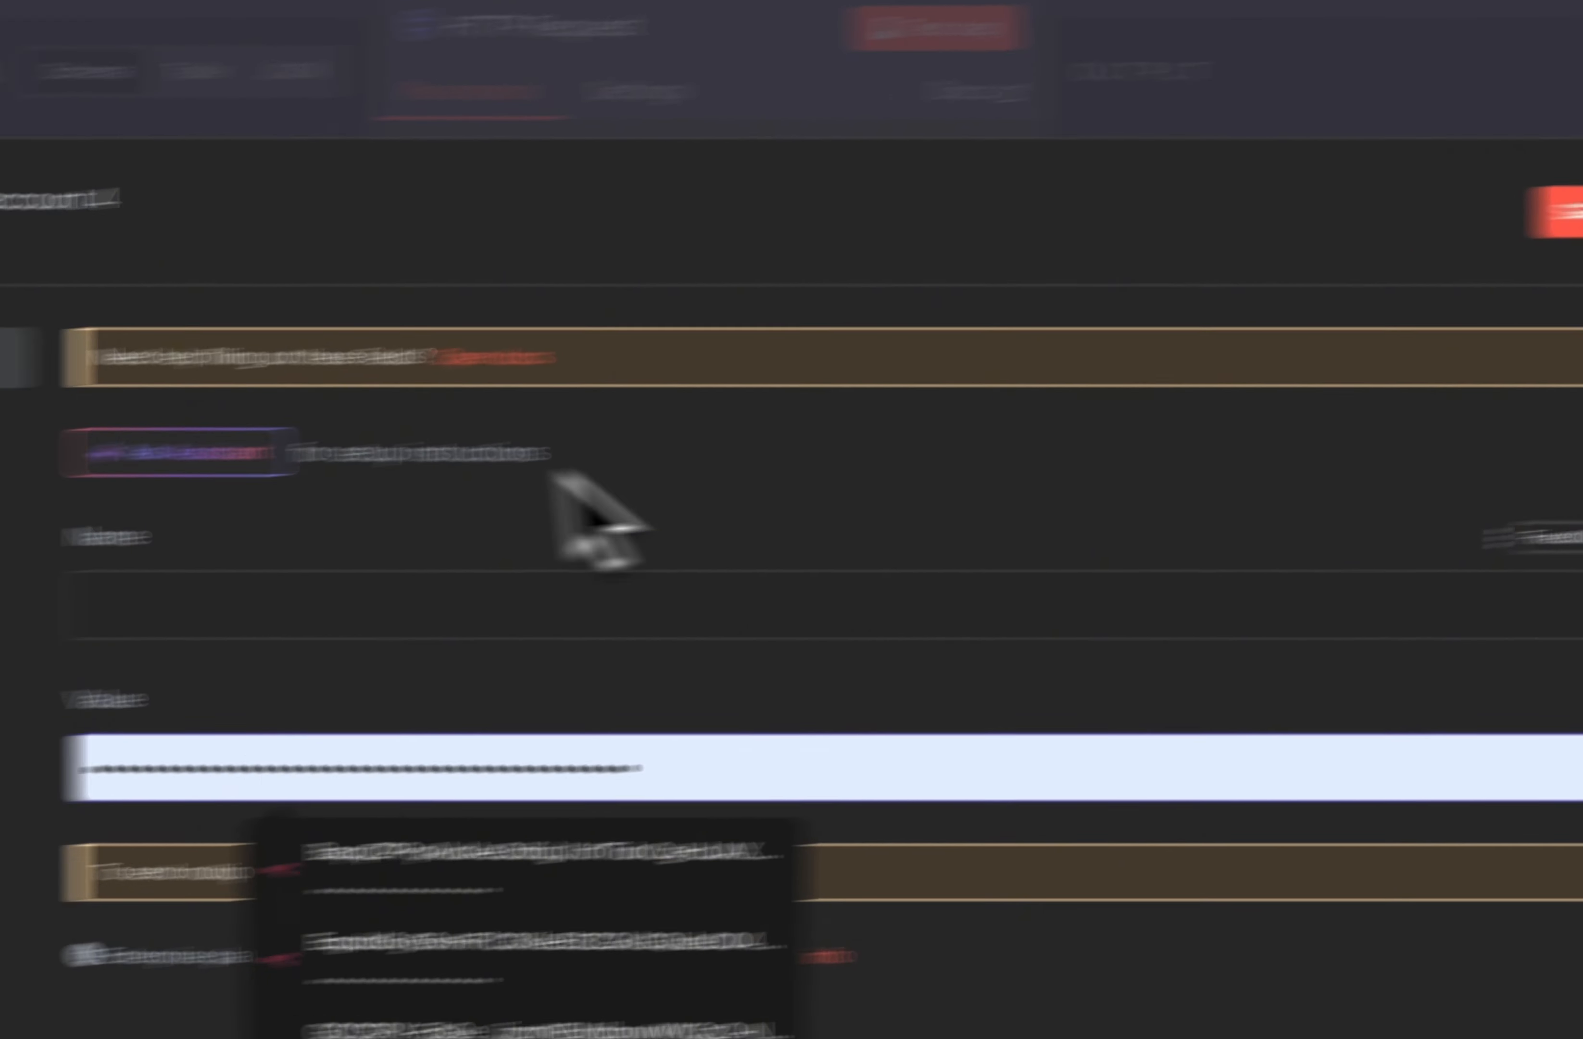
click(521, 467)
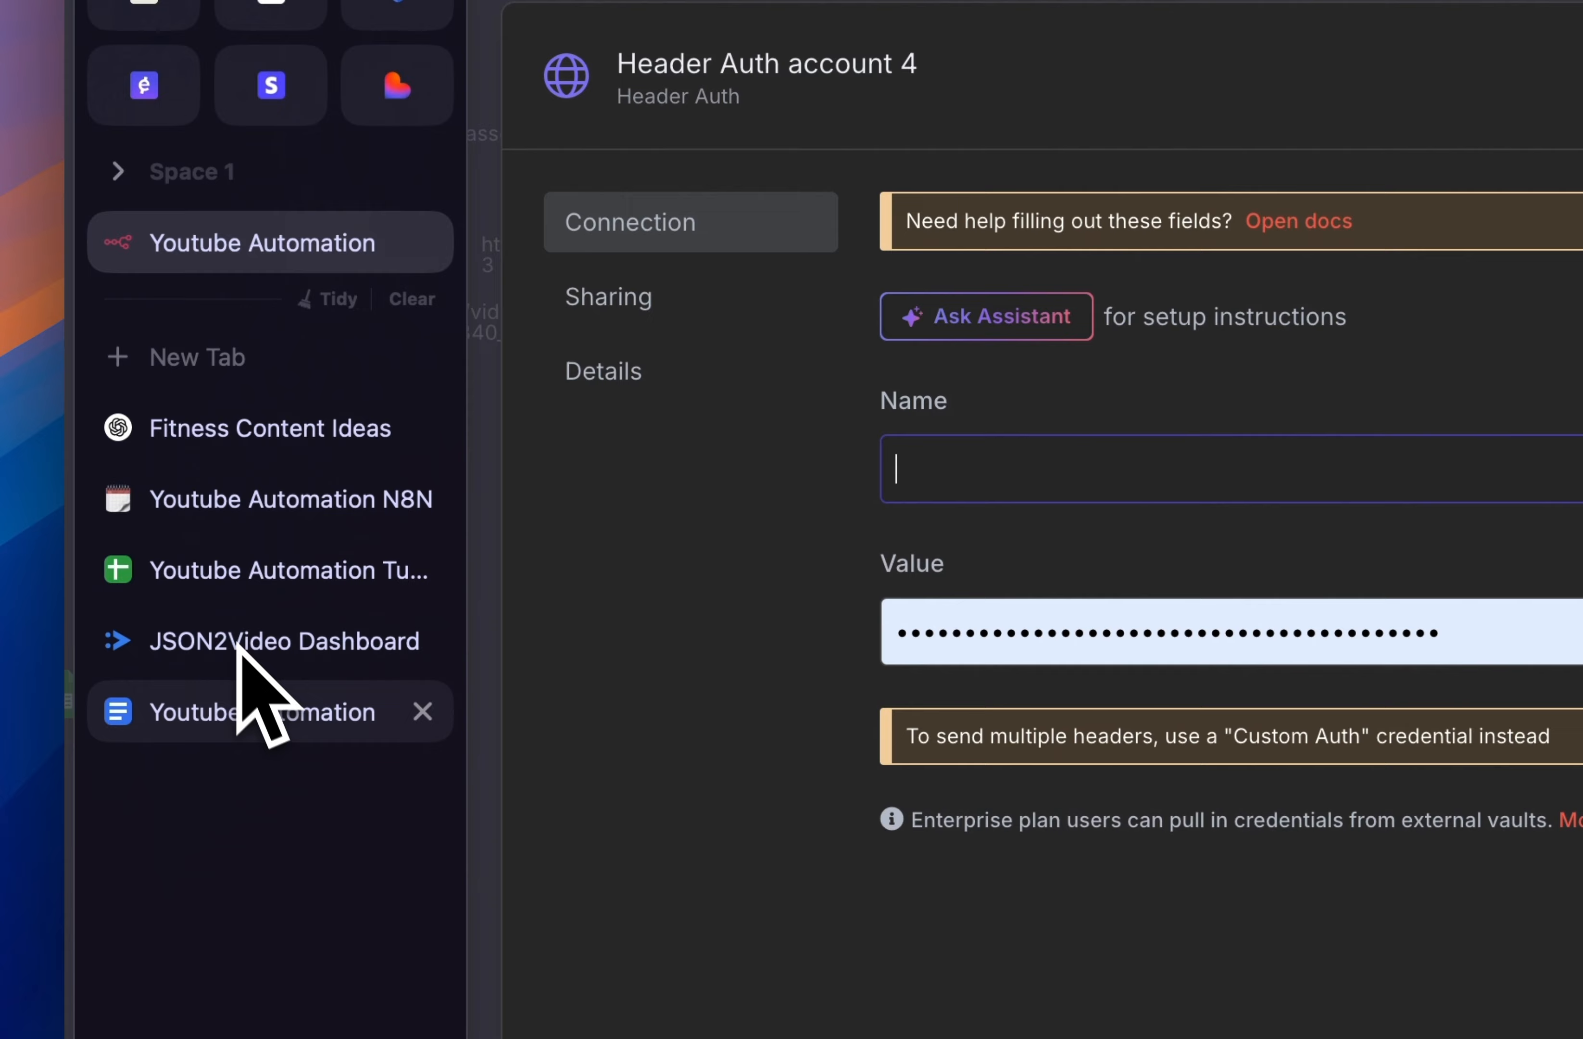
Look up the credential name x-api-key in the notes under JSON2 VIDEO Post Request
click(255, 509)
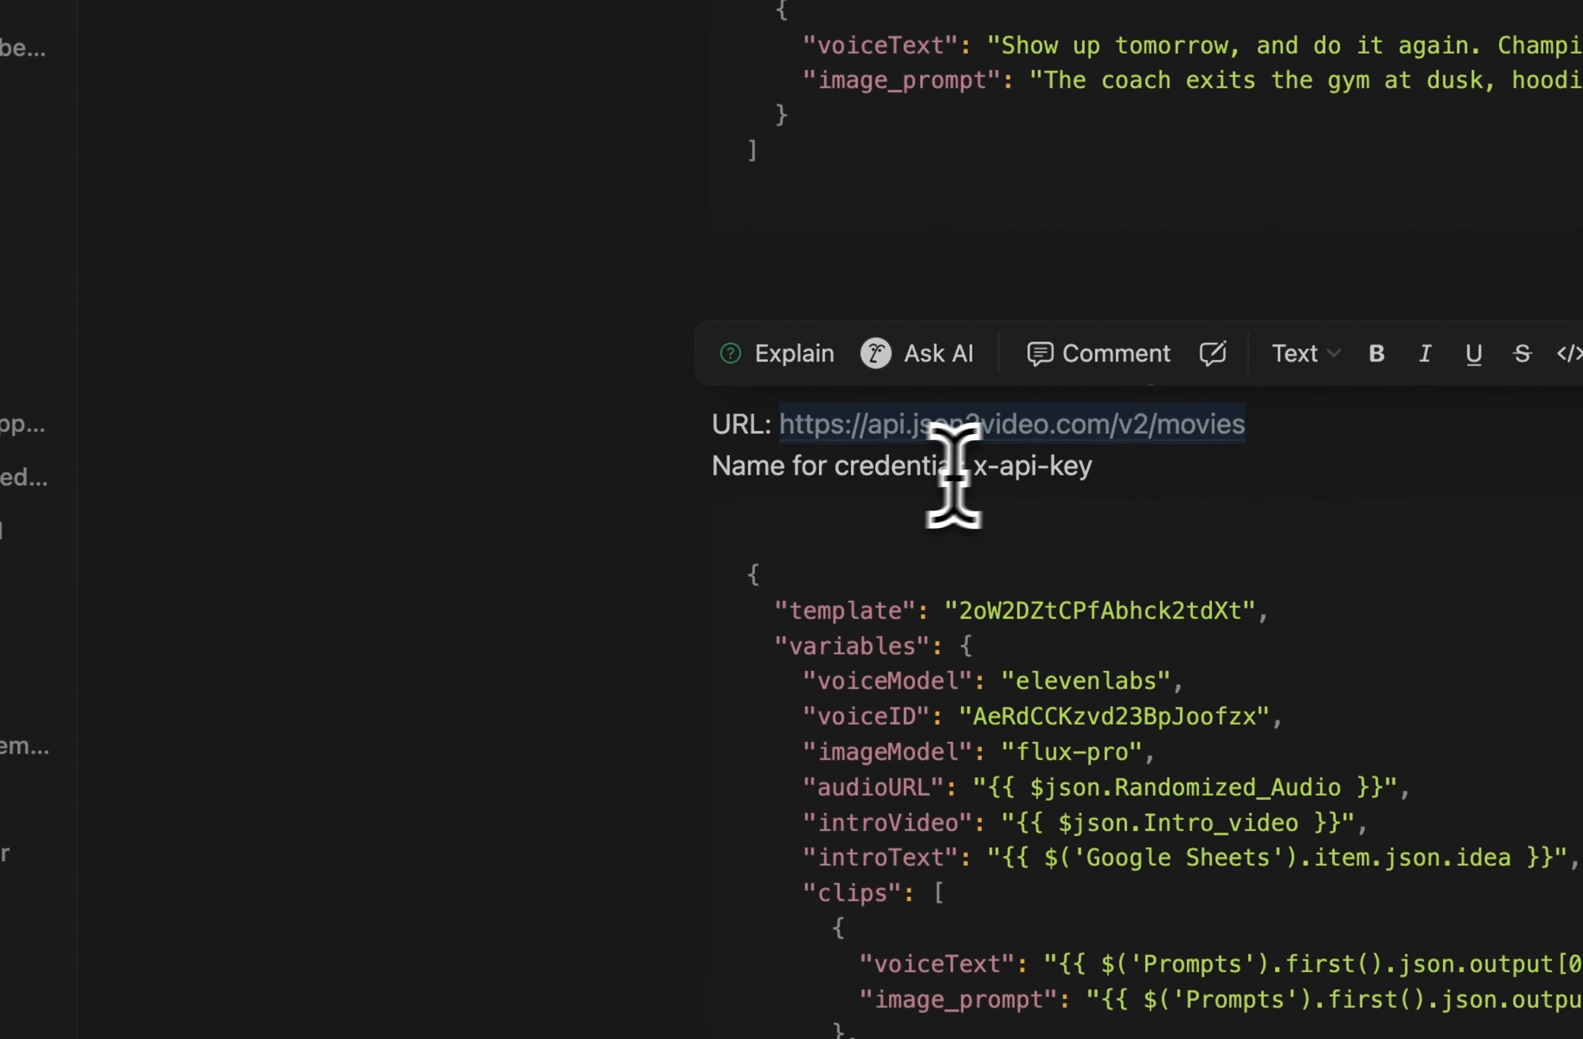
drag(983, 466, 1087, 468)
click(1104, 474)
scroll(636, 354, down, 3)
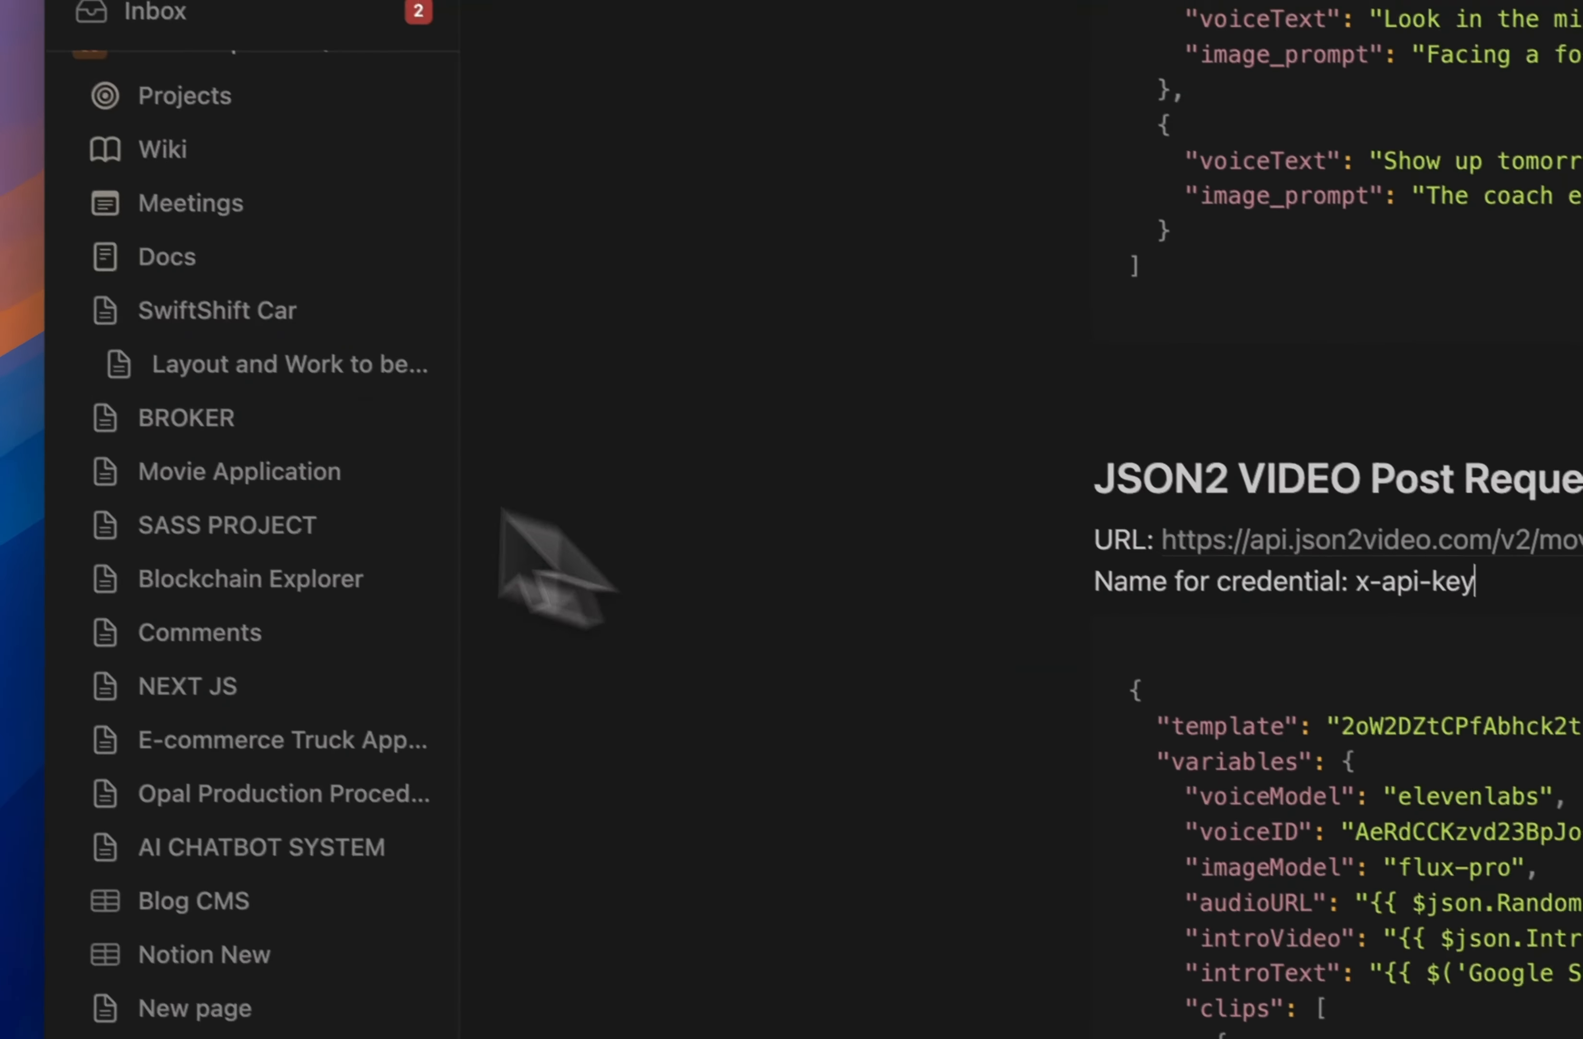
Return to the n8n workflow and close the new header credential without saving it
mouse_move(132, 430)
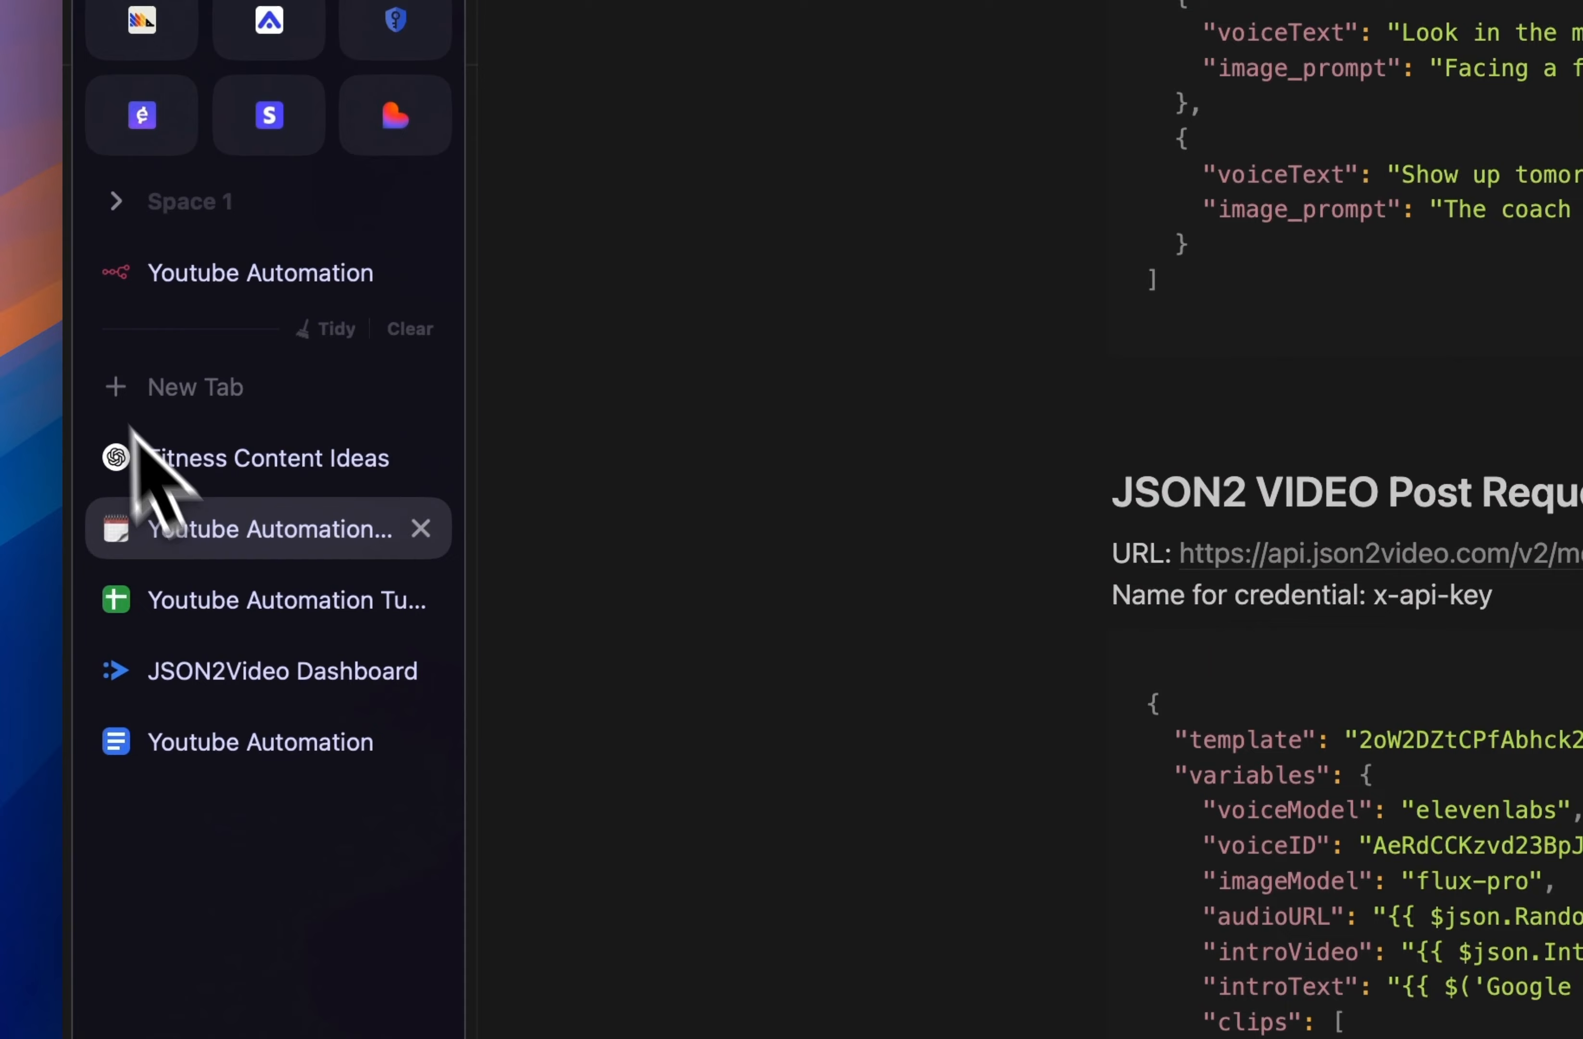
click(300, 214)
click(304, 260)
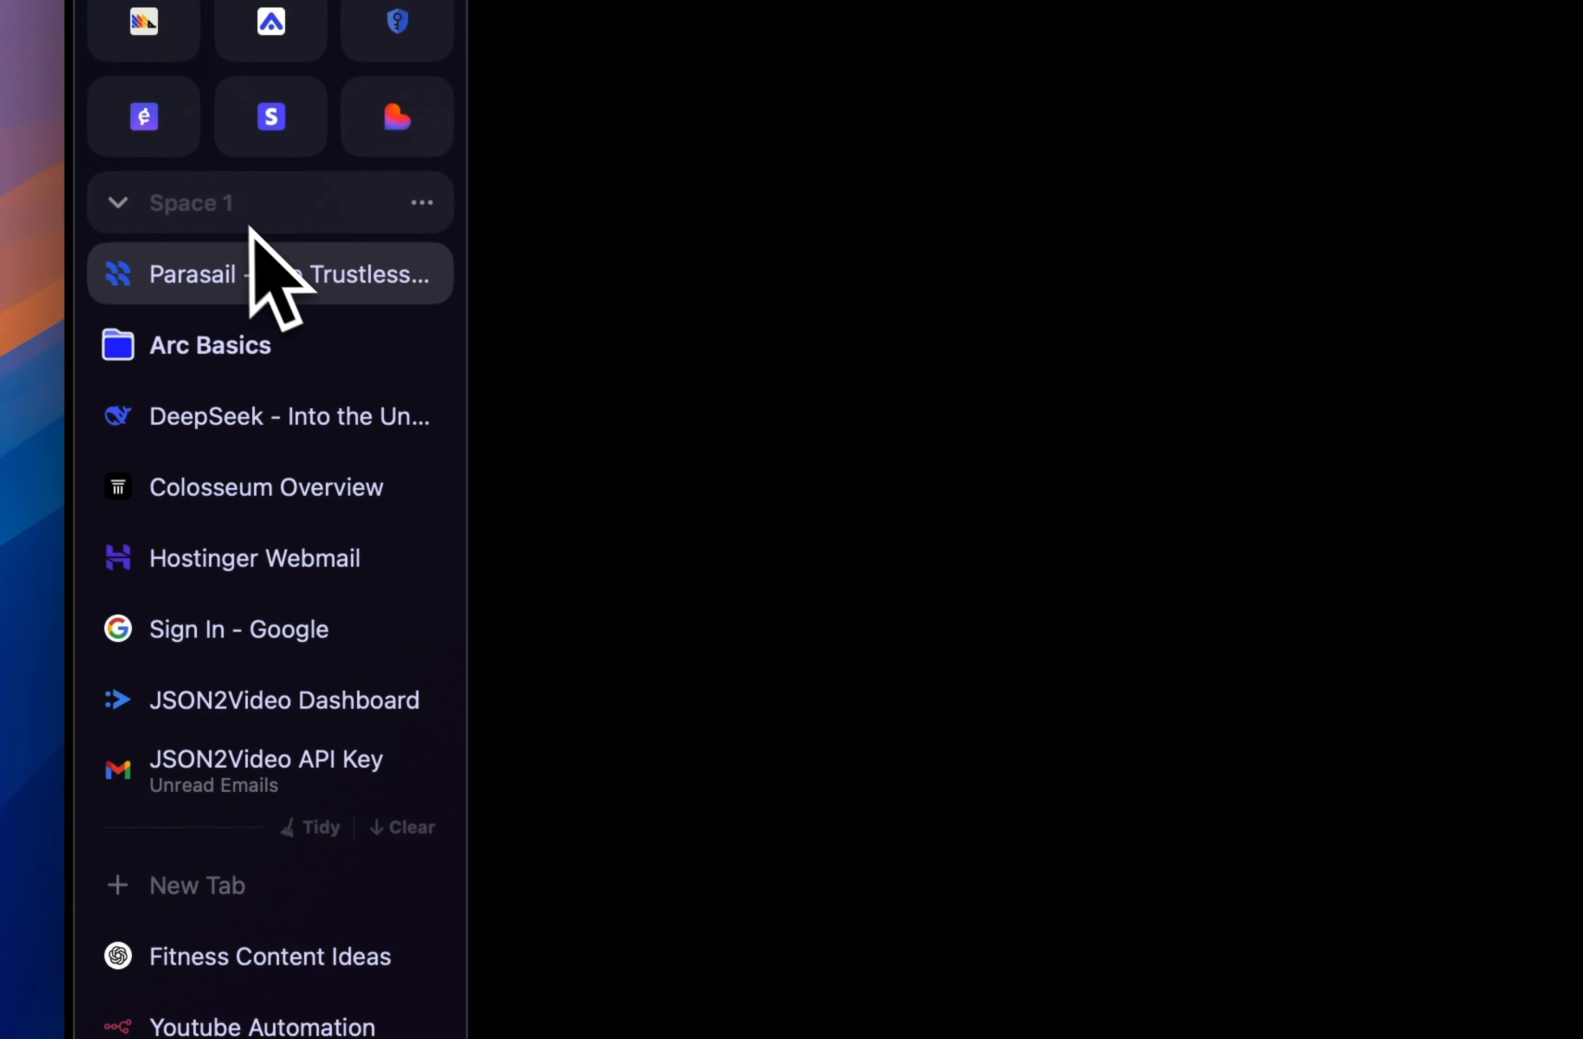
scroll(226, 830, down, 5)
click(226, 813)
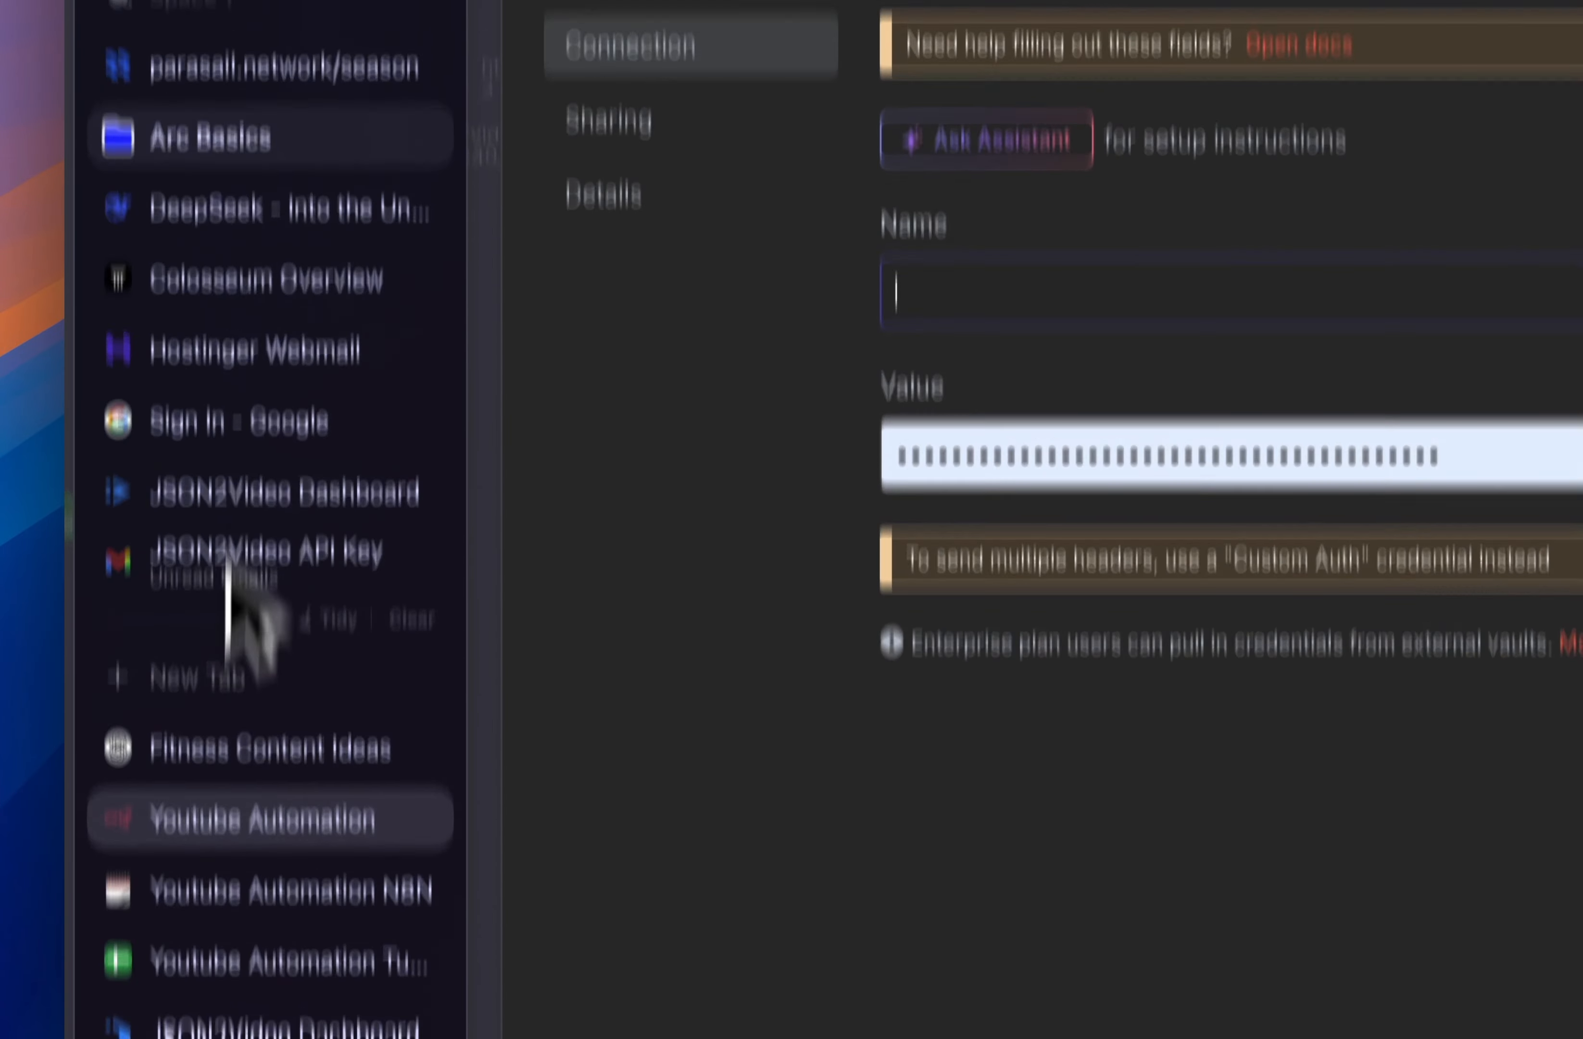
click(170, 413)
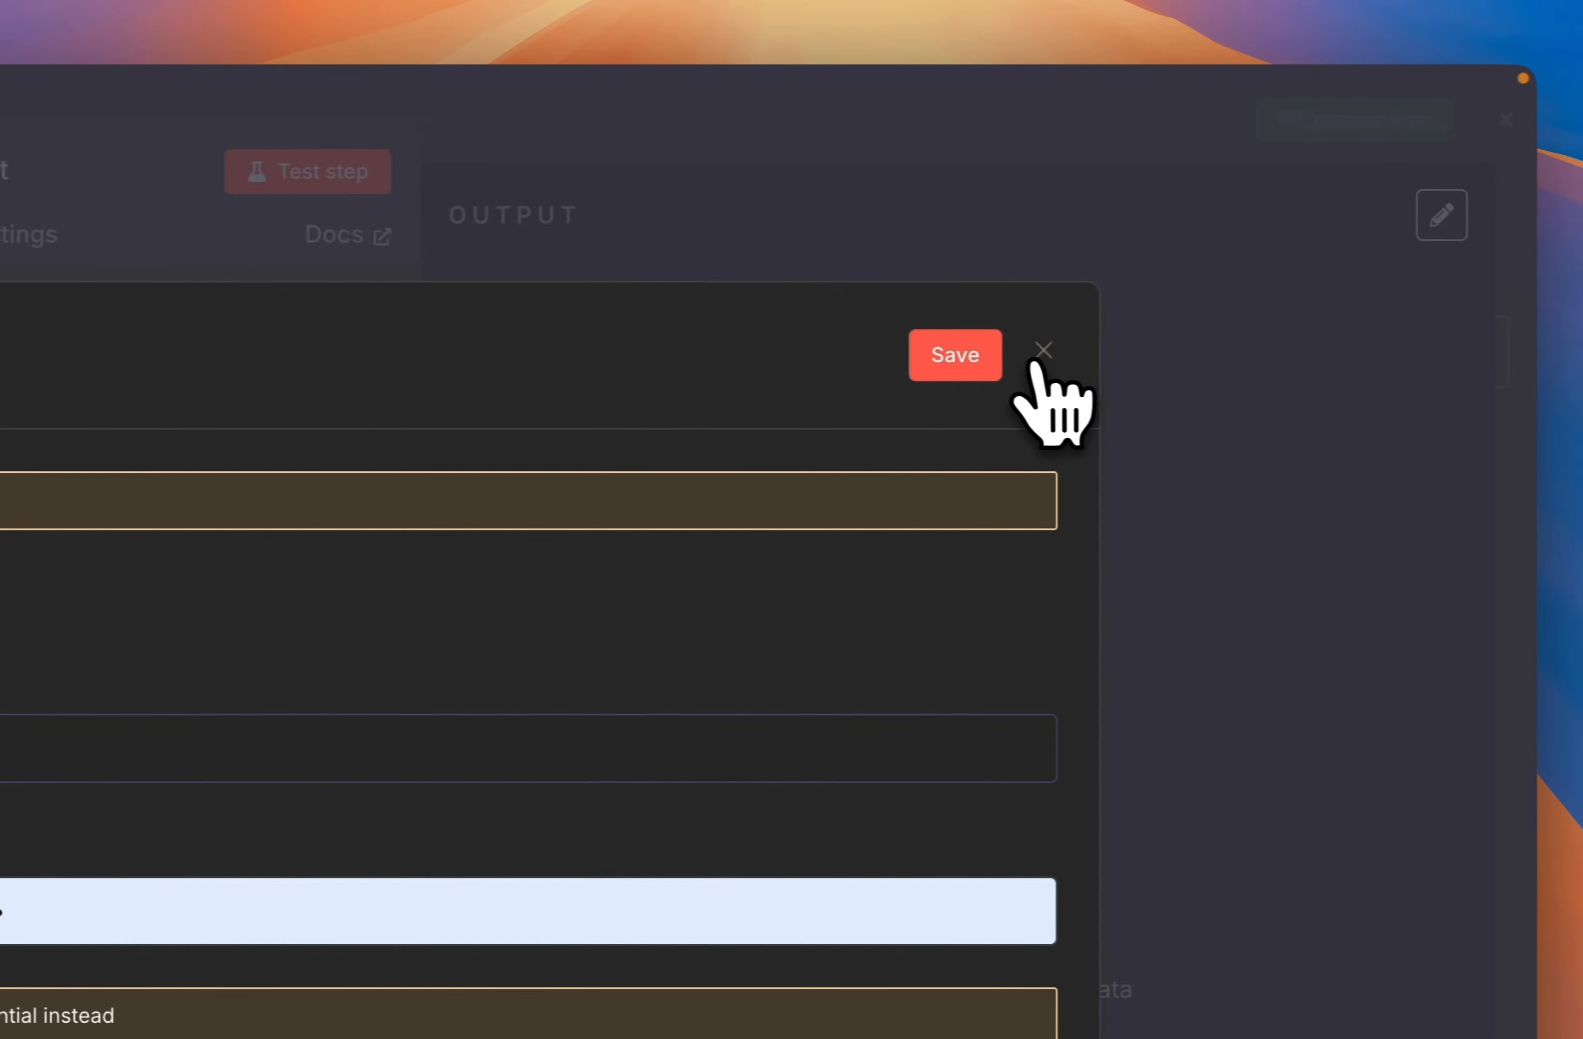
click(1044, 354)
click(256, 1037)
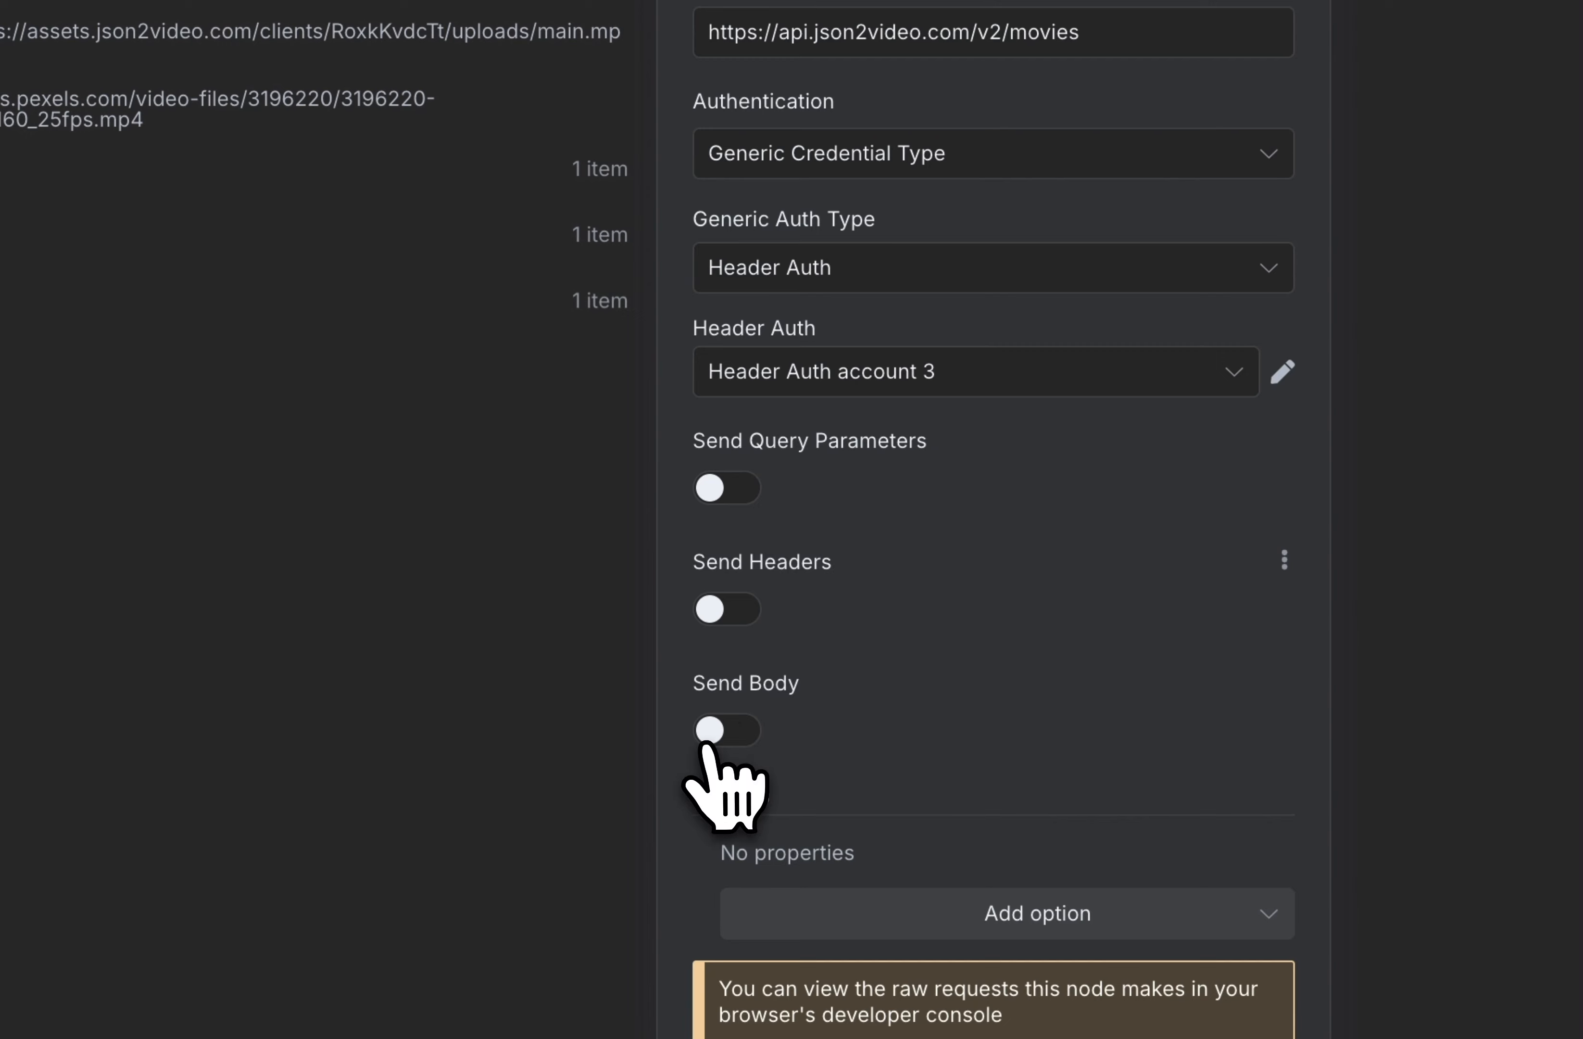
Enable sending a body with the POST request, specified using JSON
click(739, 734)
click(728, 734)
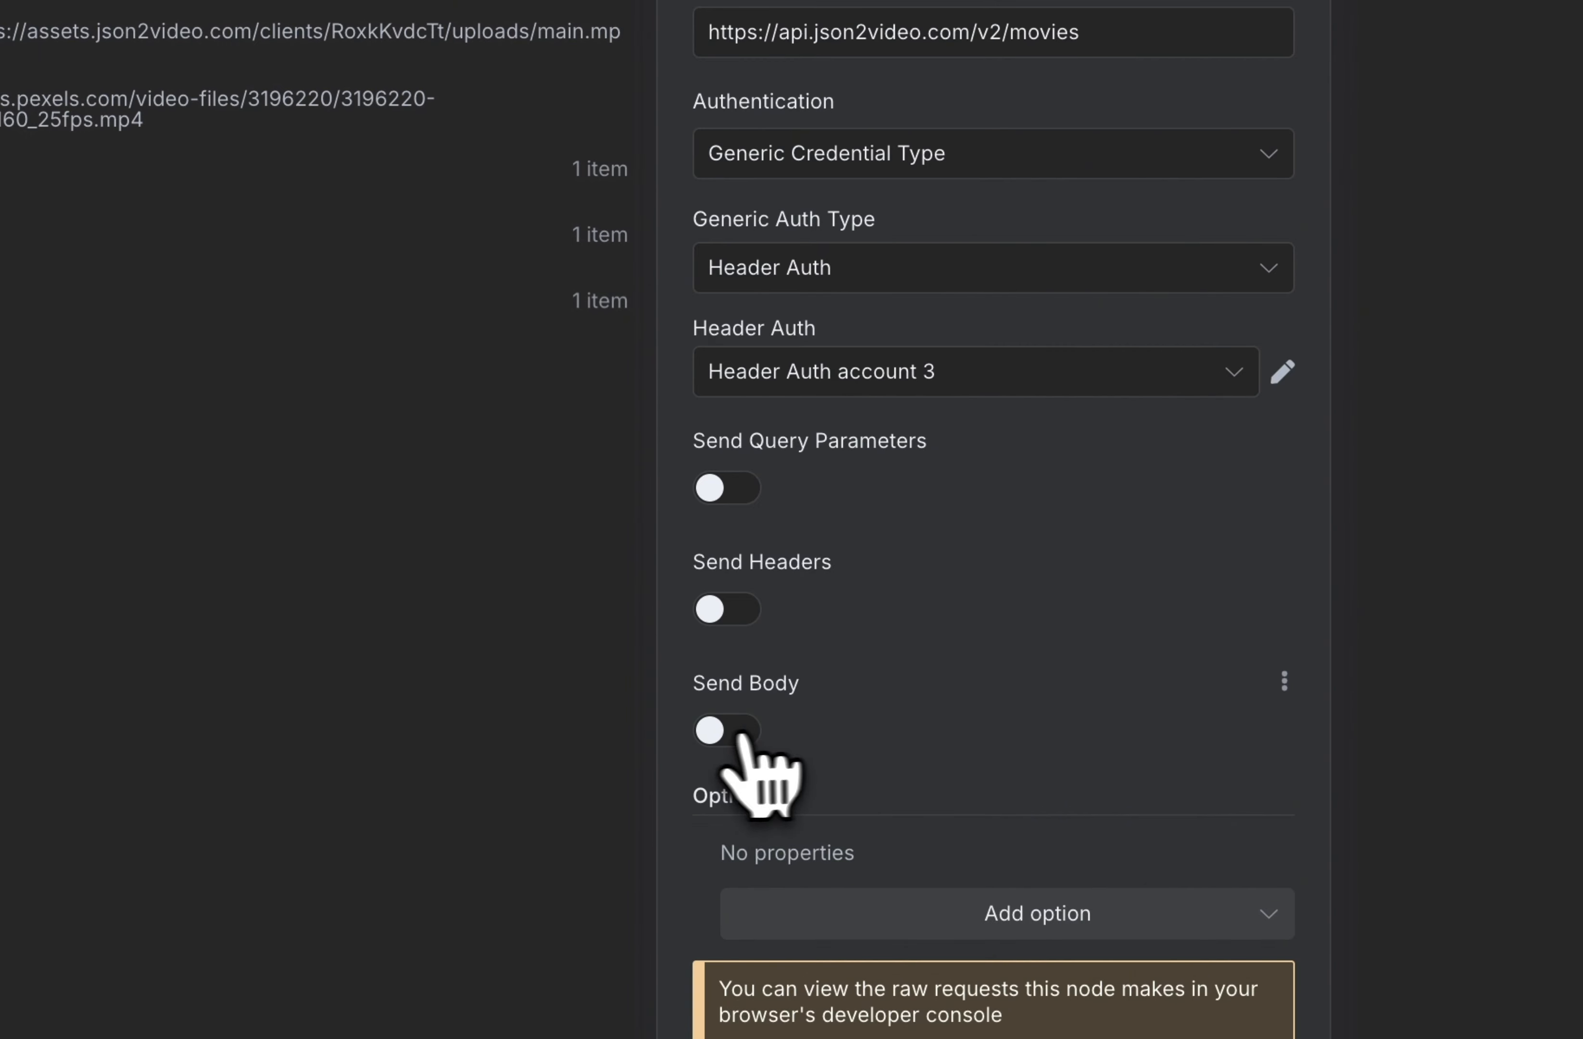
click(728, 732)
scroll(887, 742, down, 5)
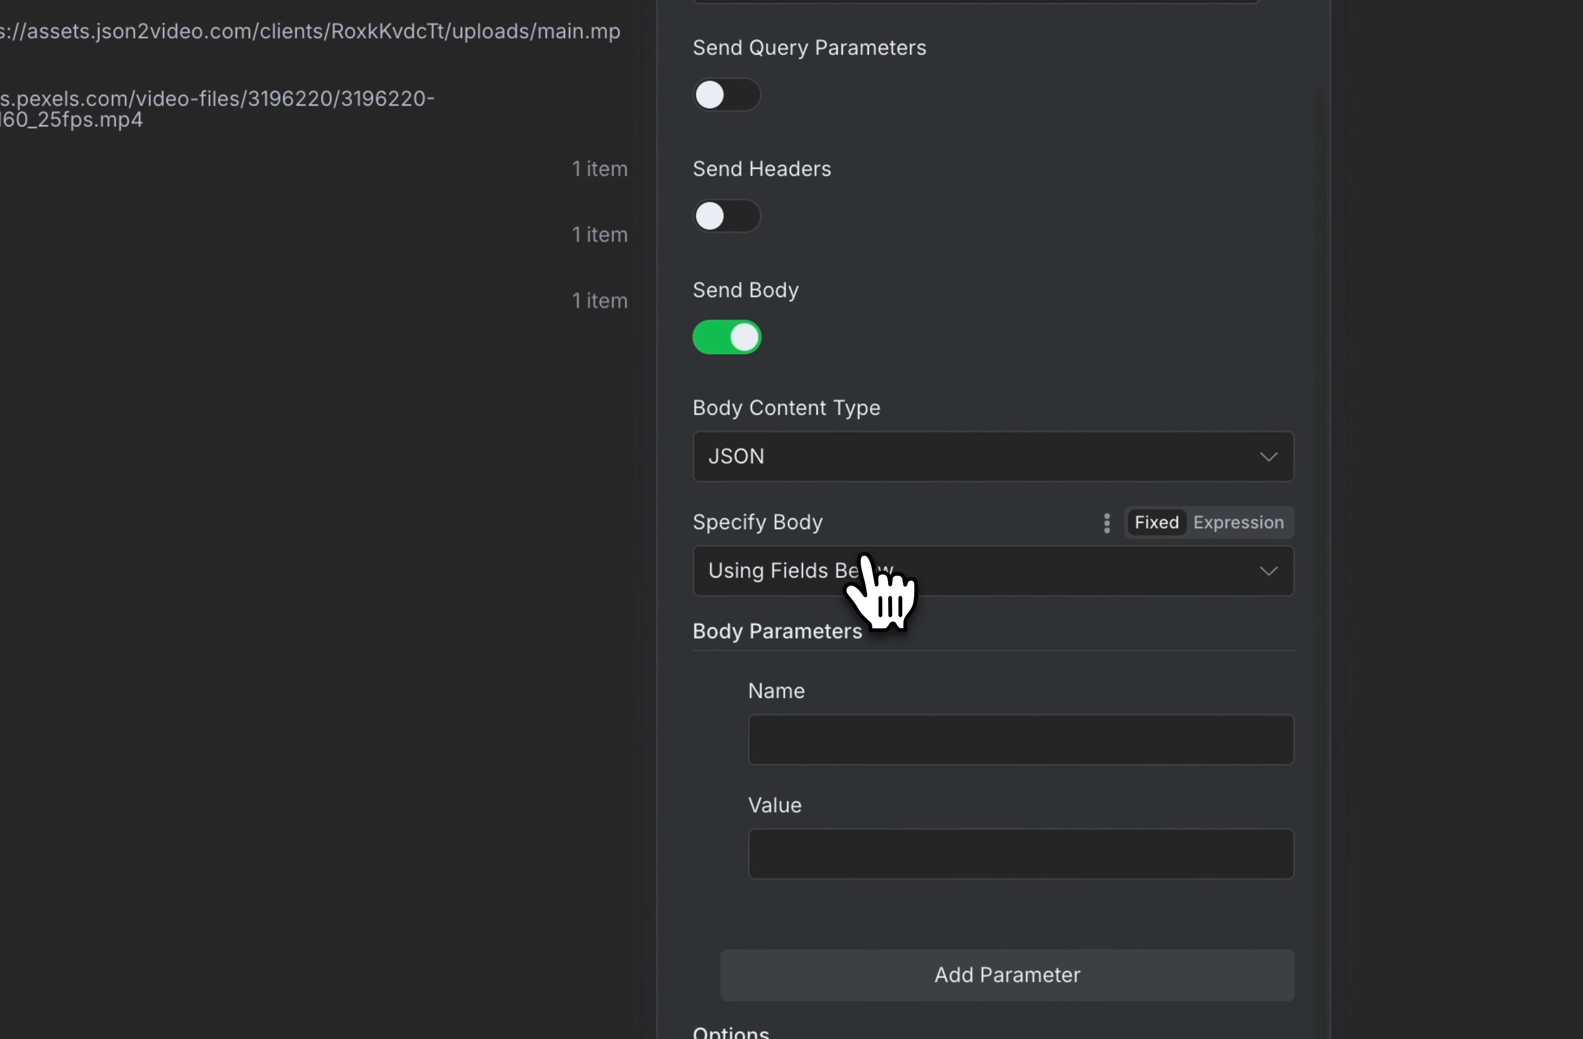
click(870, 570)
click(828, 715)
Switch to the notes, copy the JSON2 VIDEO Post Request body with elevenlabs and flux-pro, and review the alternative body
mouse_move(118, 583)
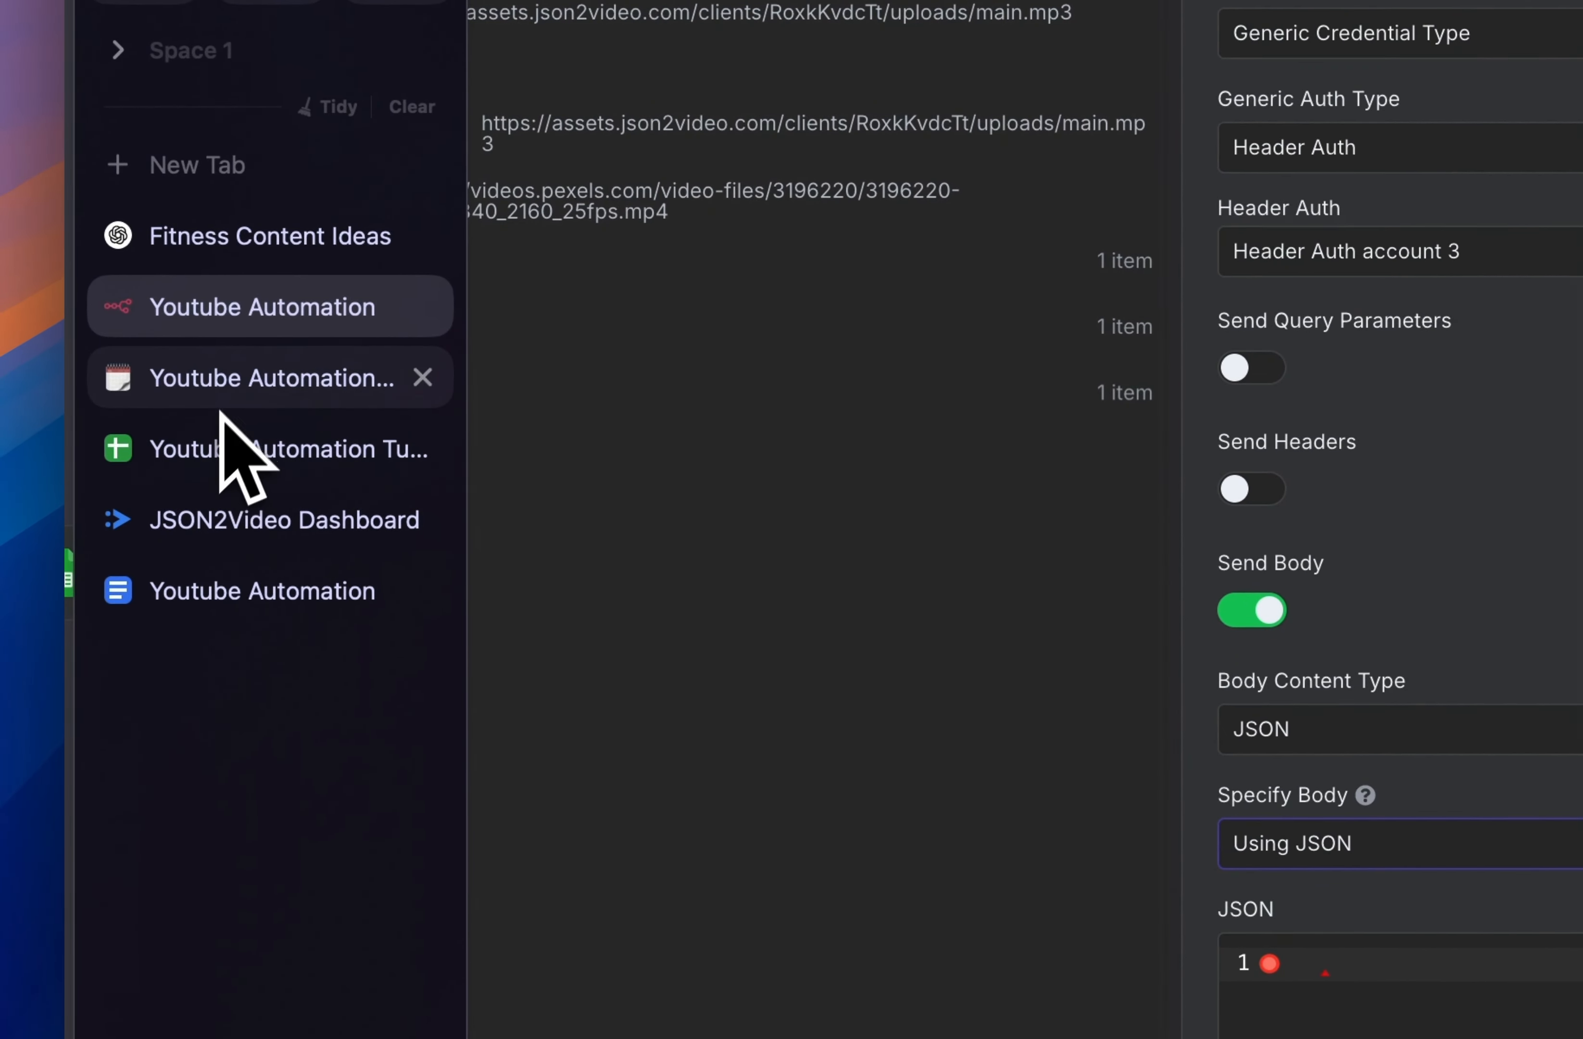
click(222, 404)
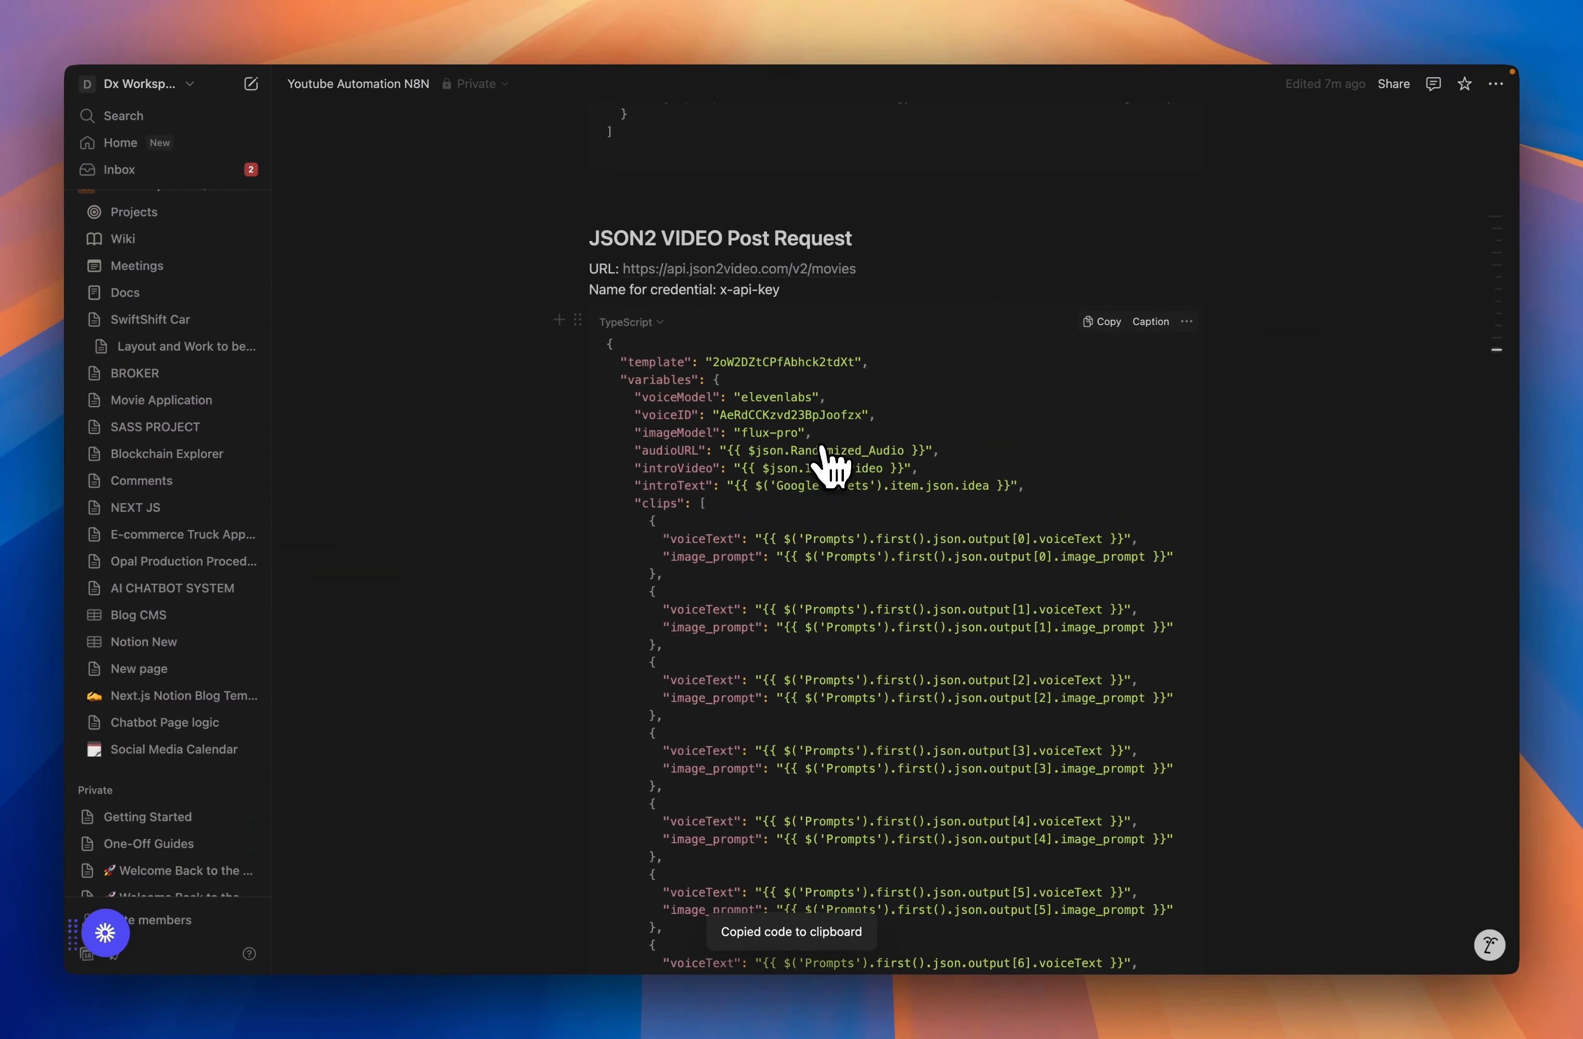
scroll(822, 459, down, 10)
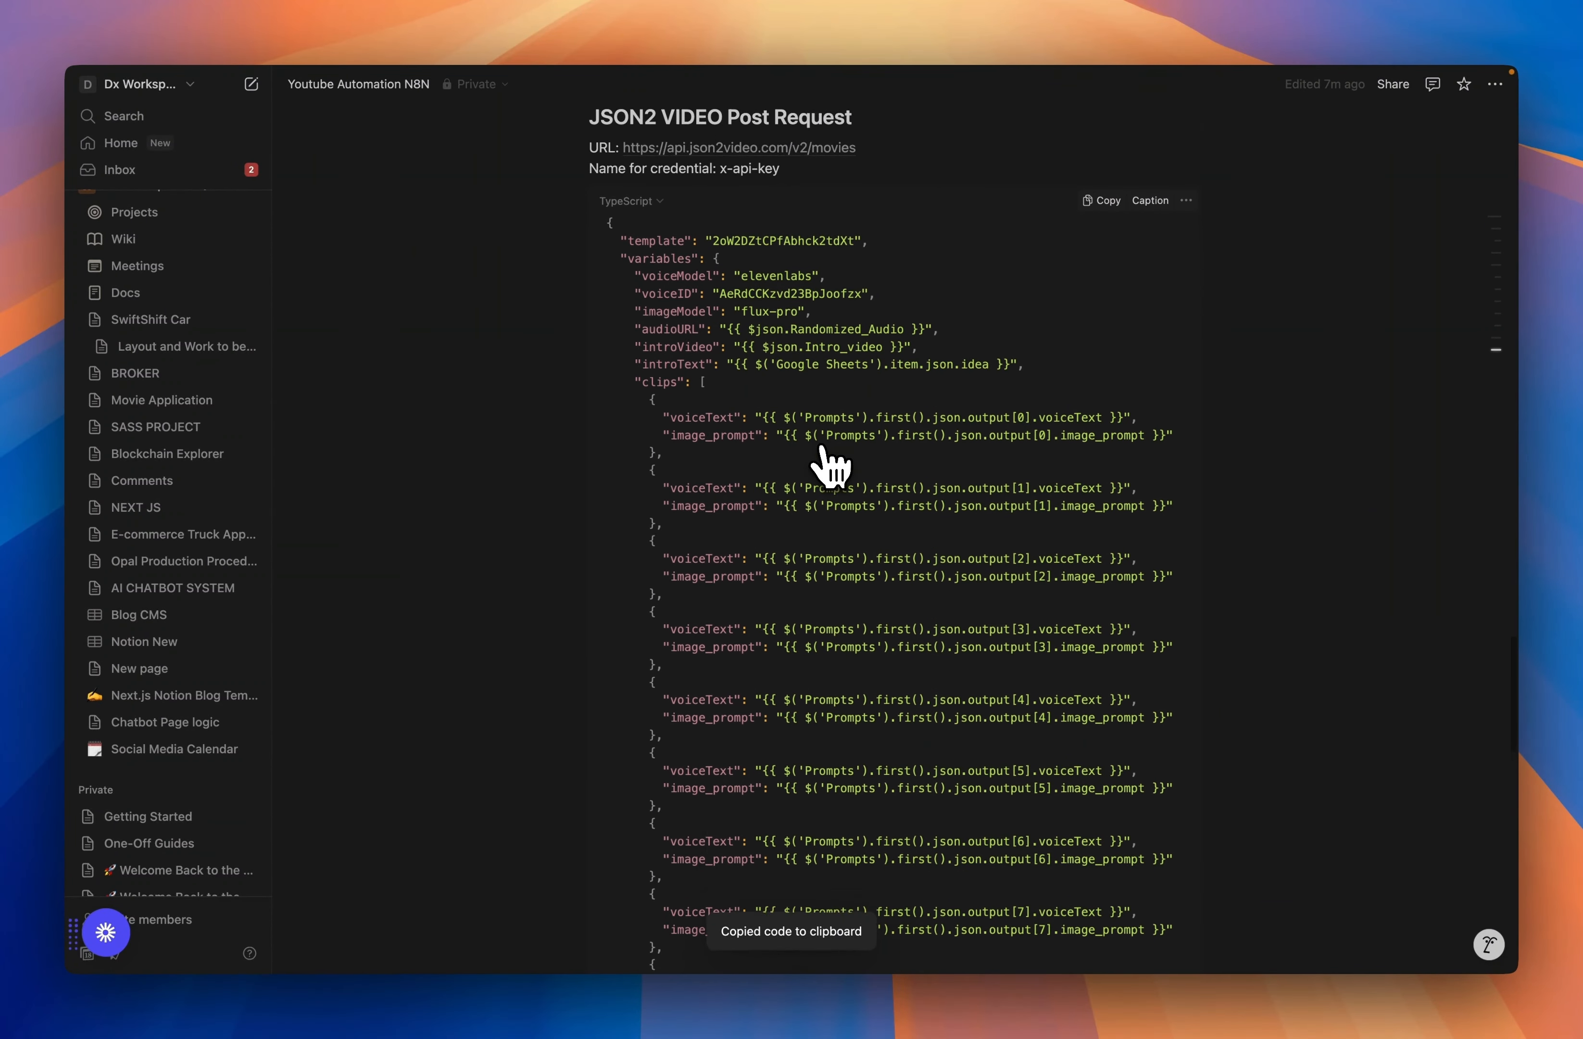
scroll(826, 466, down, 8)
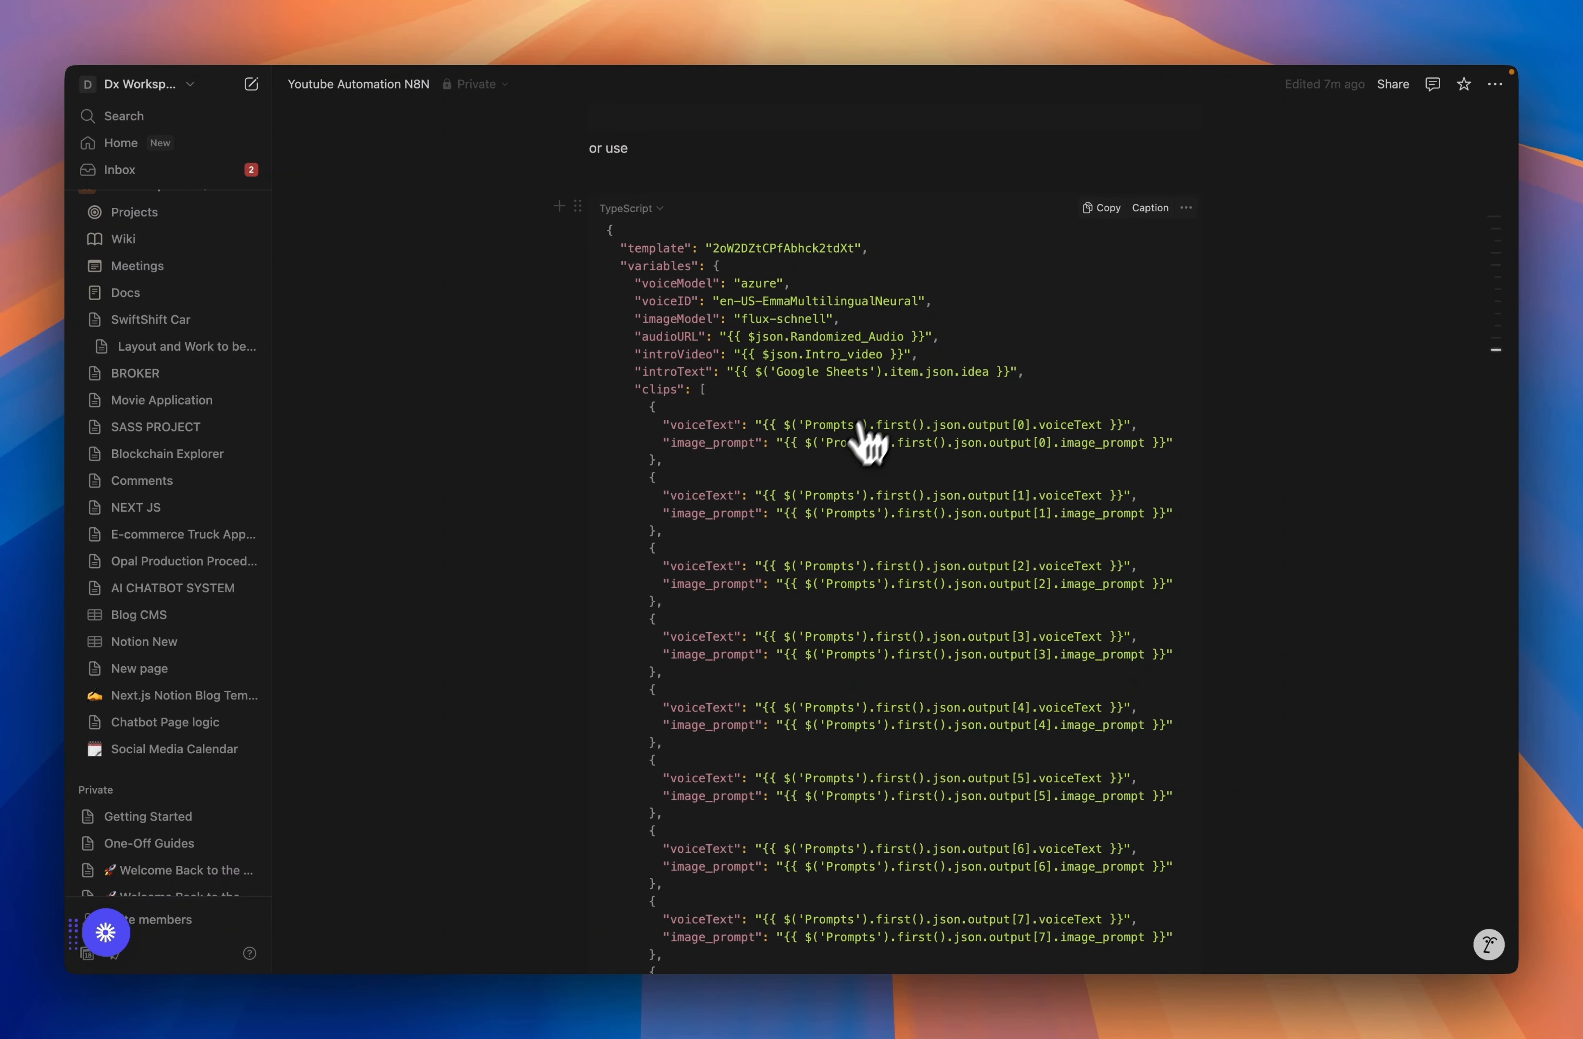
scroll(875, 435, down, 15)
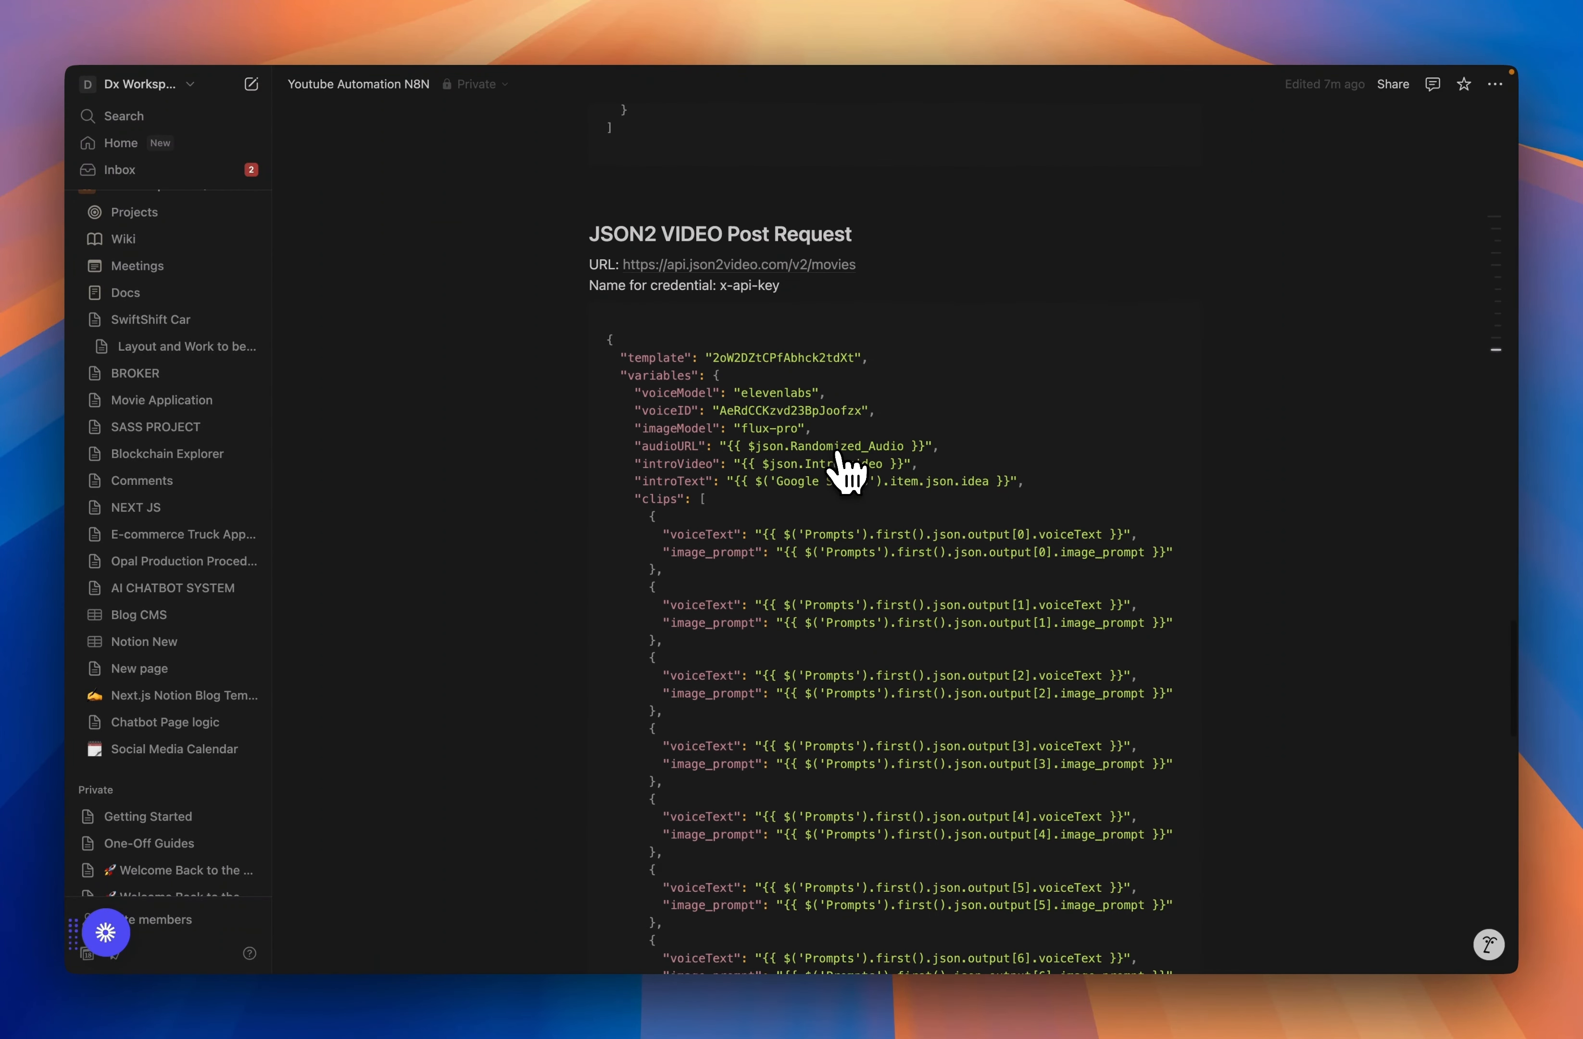
Switch to the n8n workflow and paste the copied JSON body into the request's JSON field as an expression
mouse_move(106, 520)
click(202, 415)
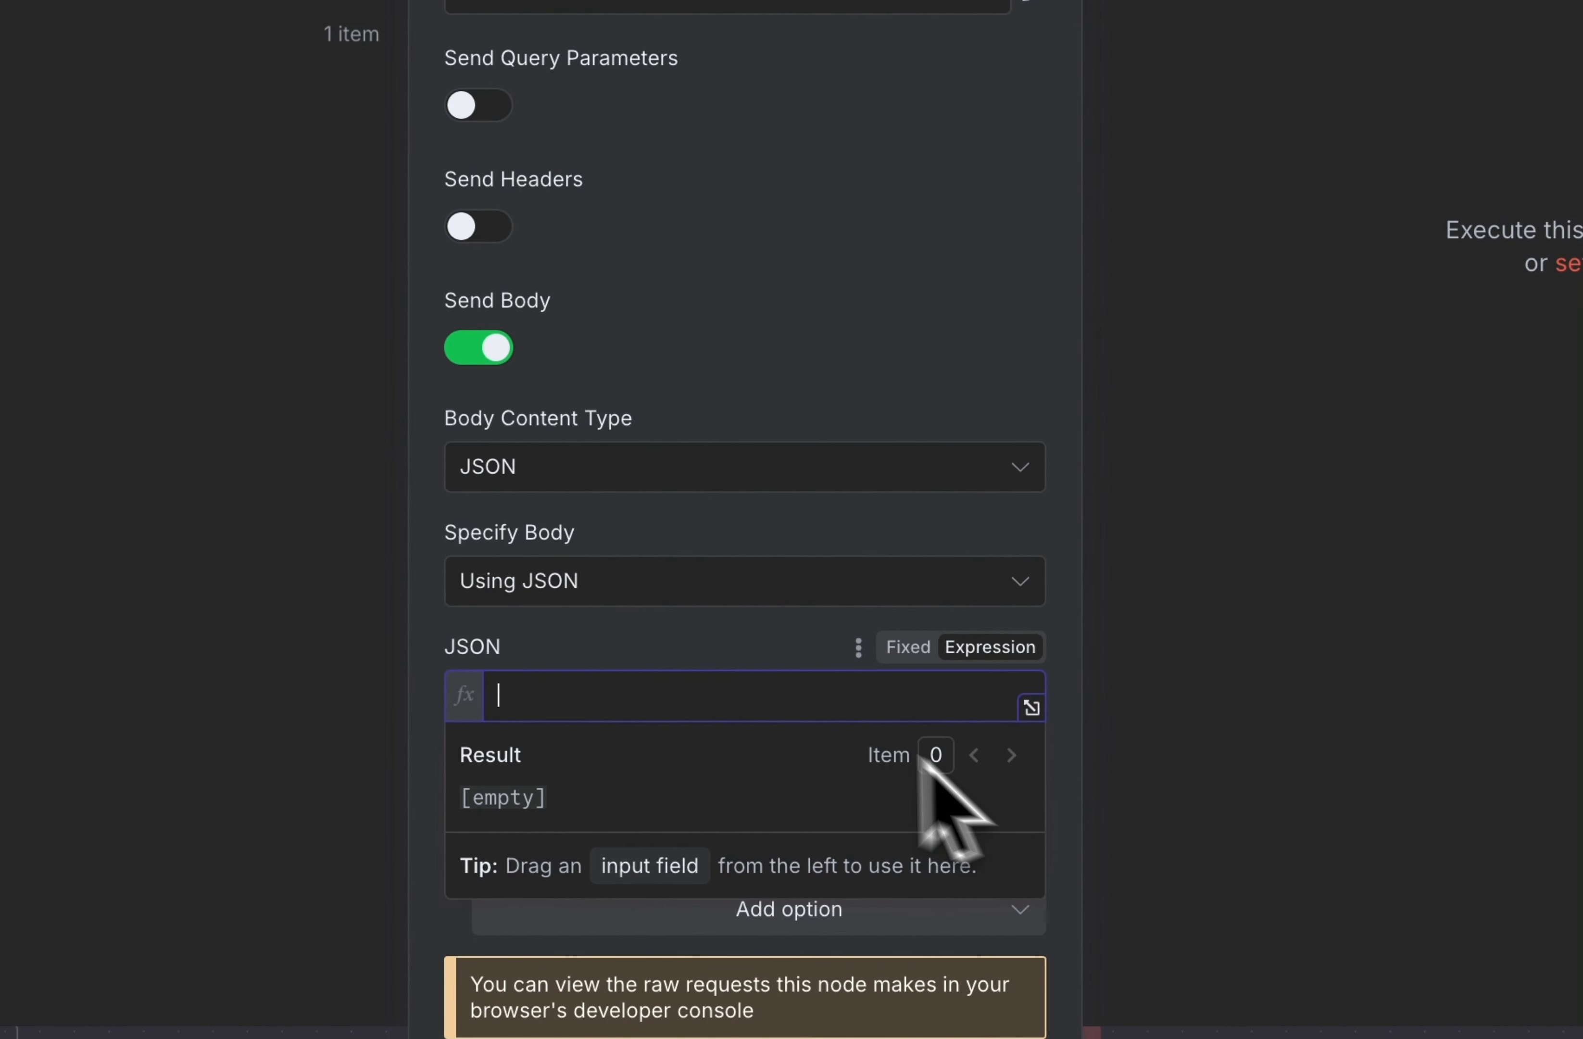
click(1032, 707)
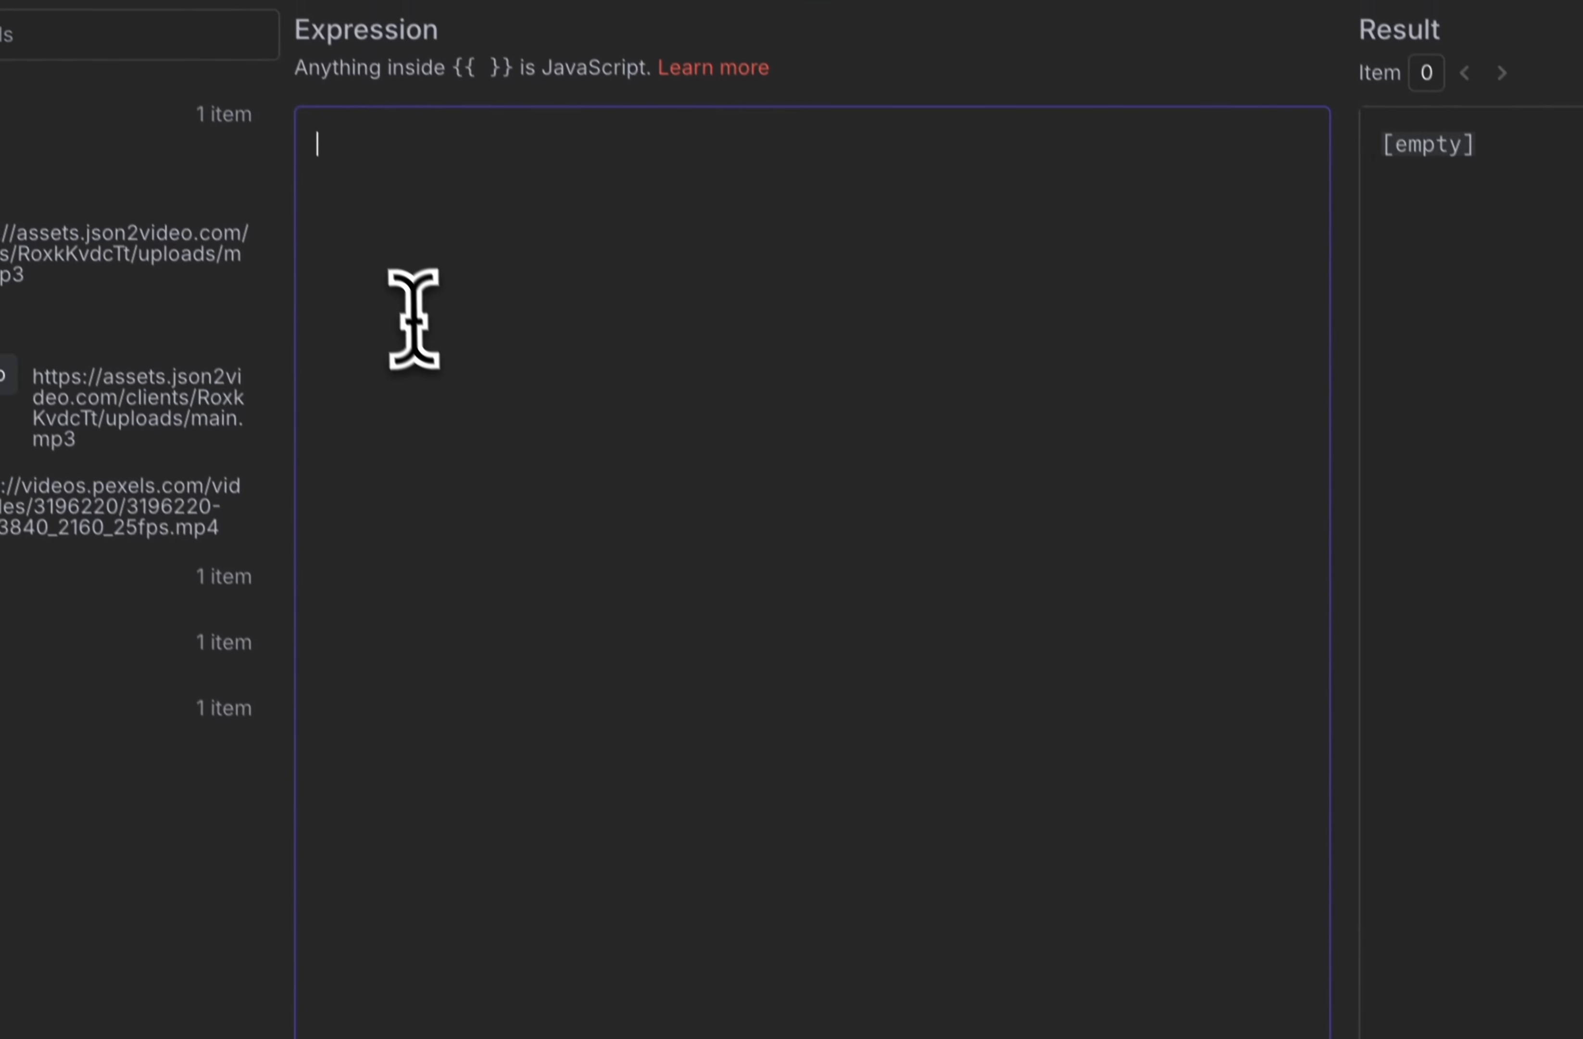
key(ctrl+v)
scroll(647, 493, up, 10)
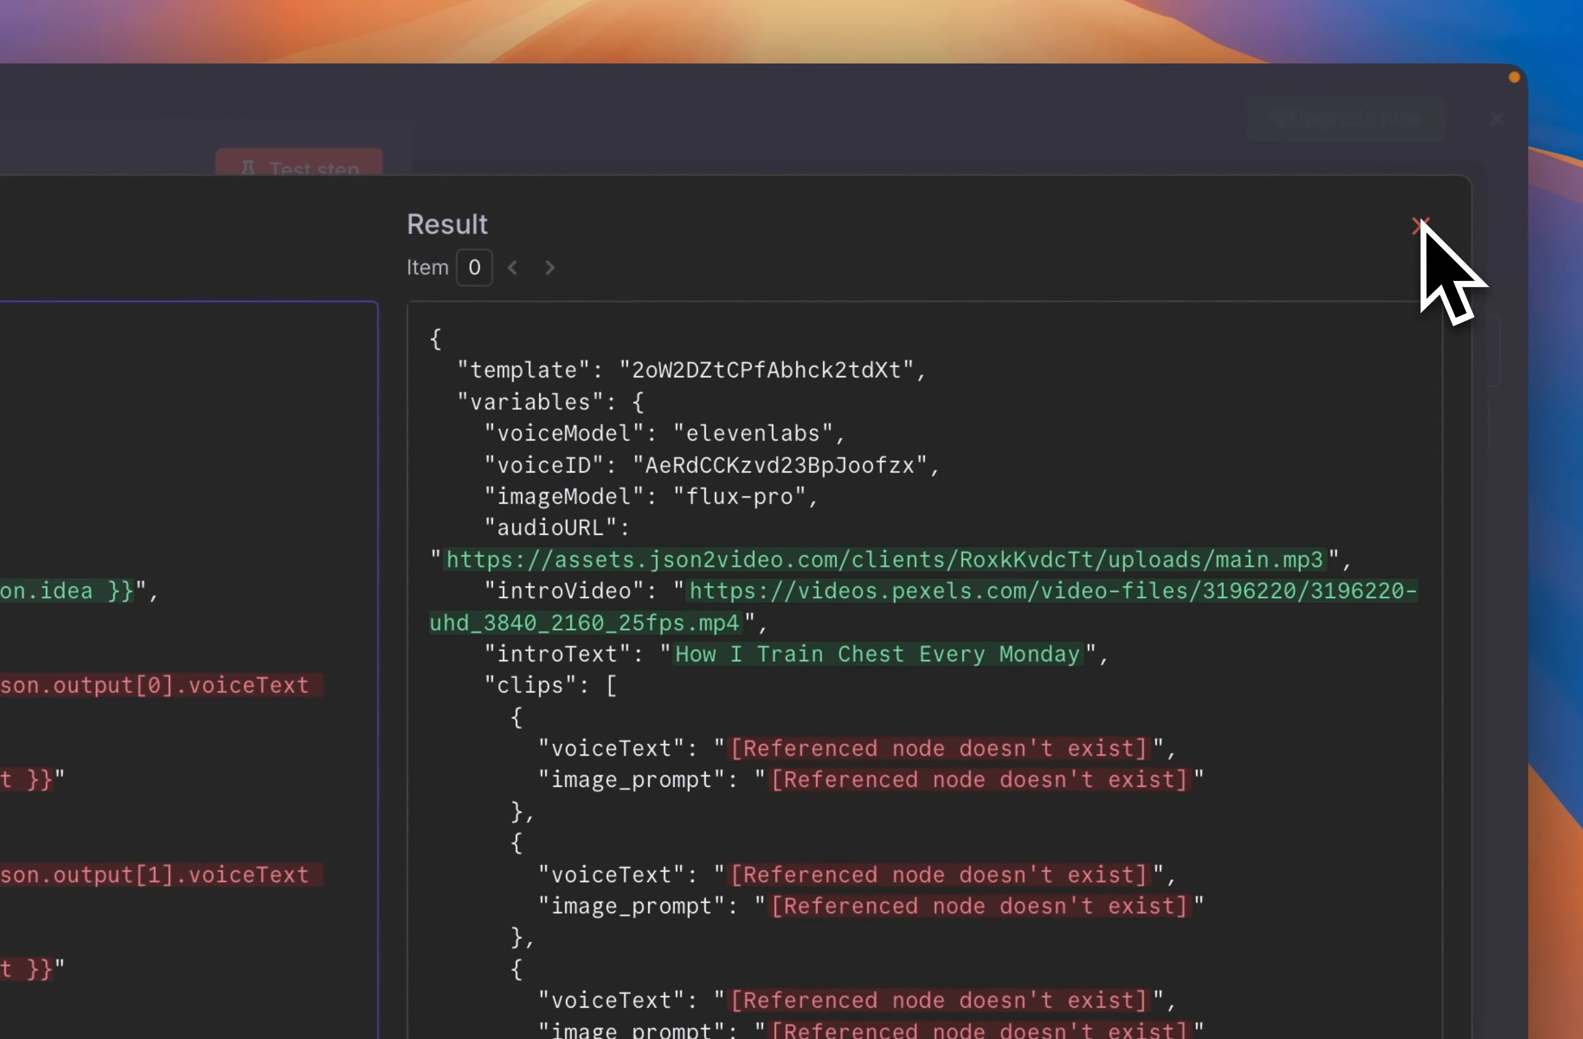
Examine the node references in the clips' voiceText expressions, then leave the HTTP request for the workflow canvas
triple_click(283, 687)
double_click(283, 687)
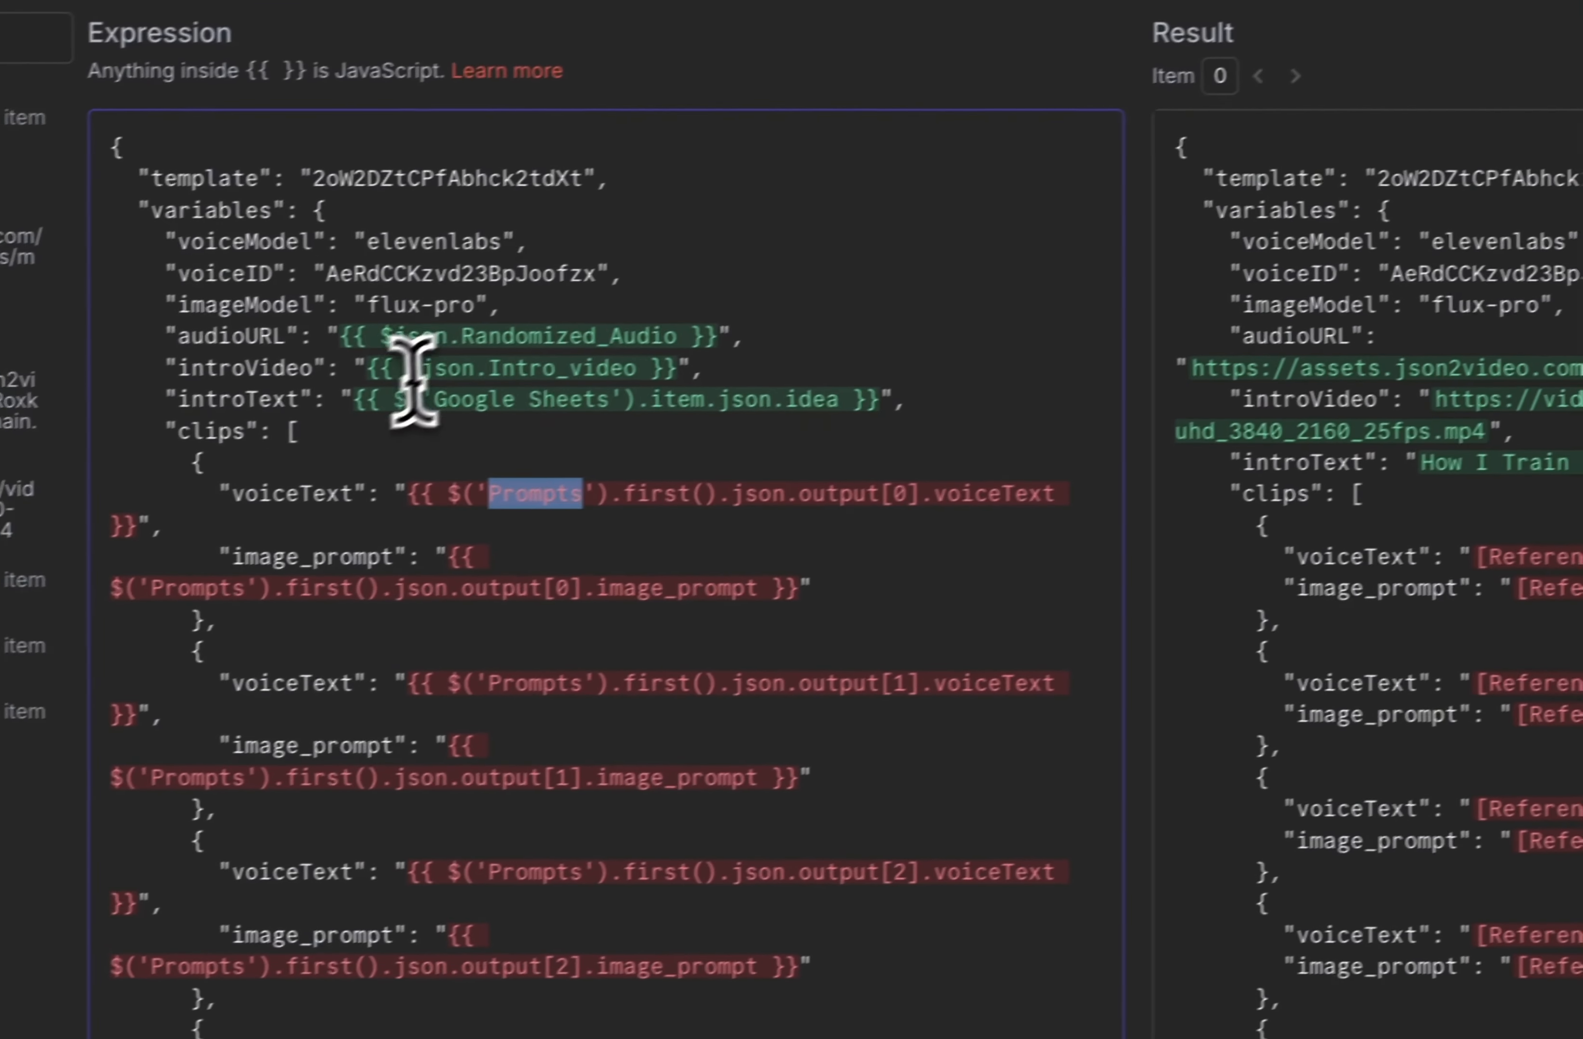
drag(448, 372, 913, 437)
drag(880, 683, 1078, 694)
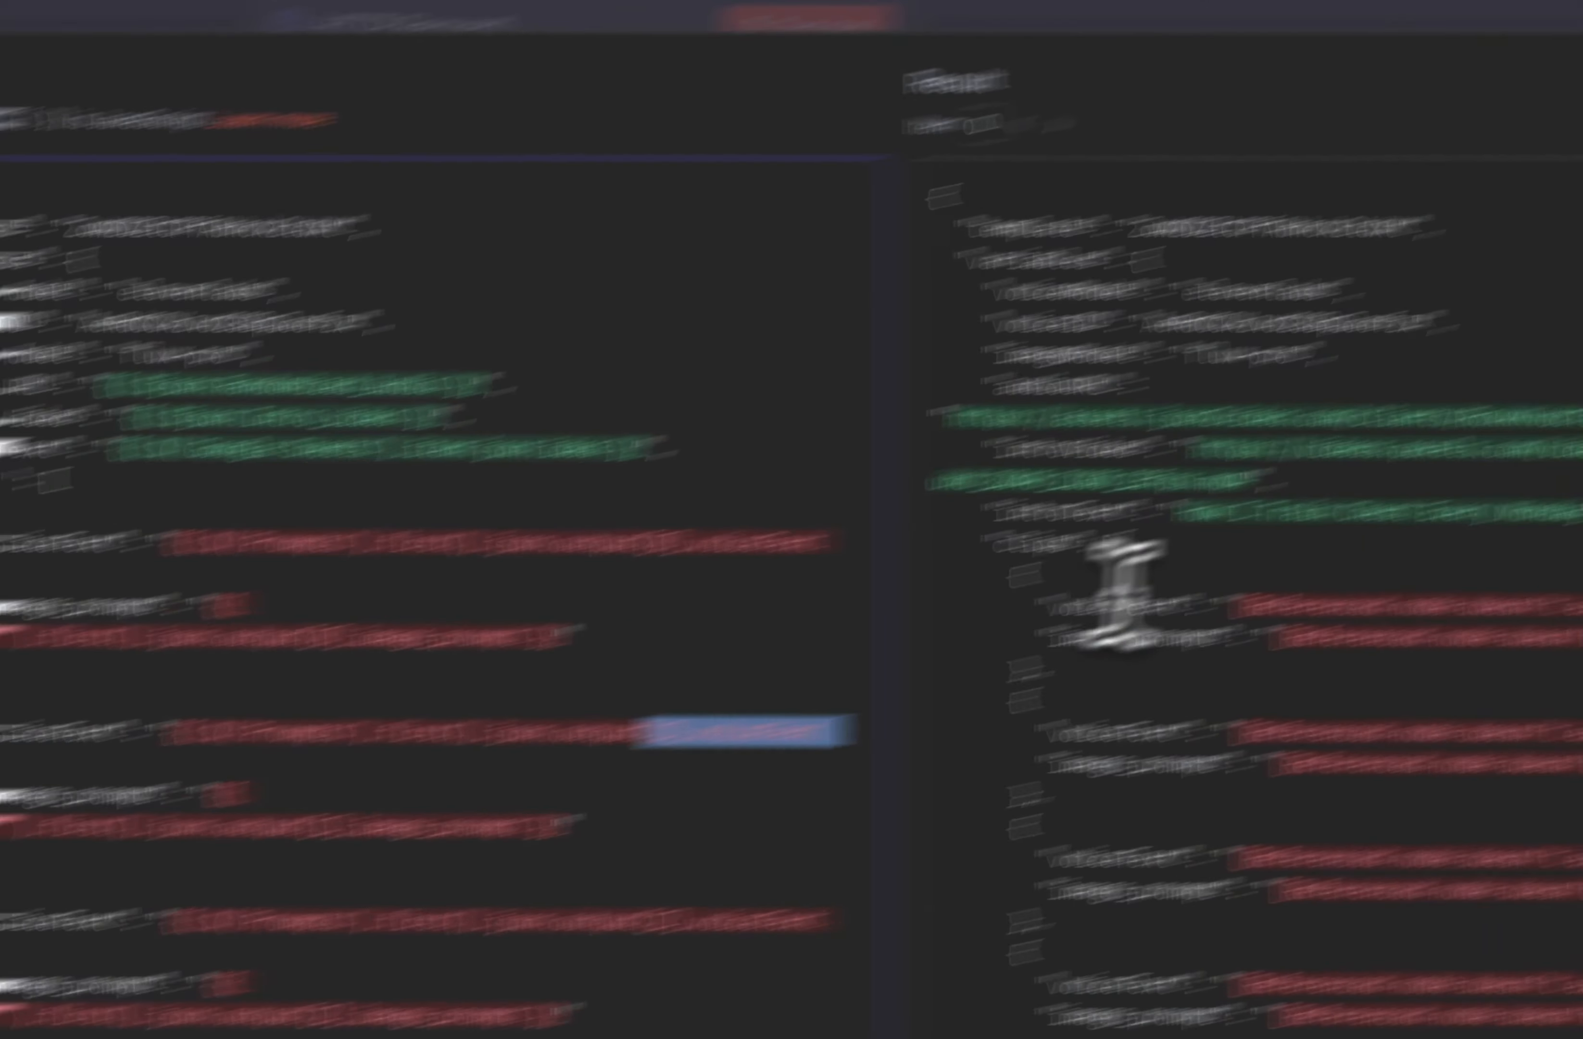
click(1477, 194)
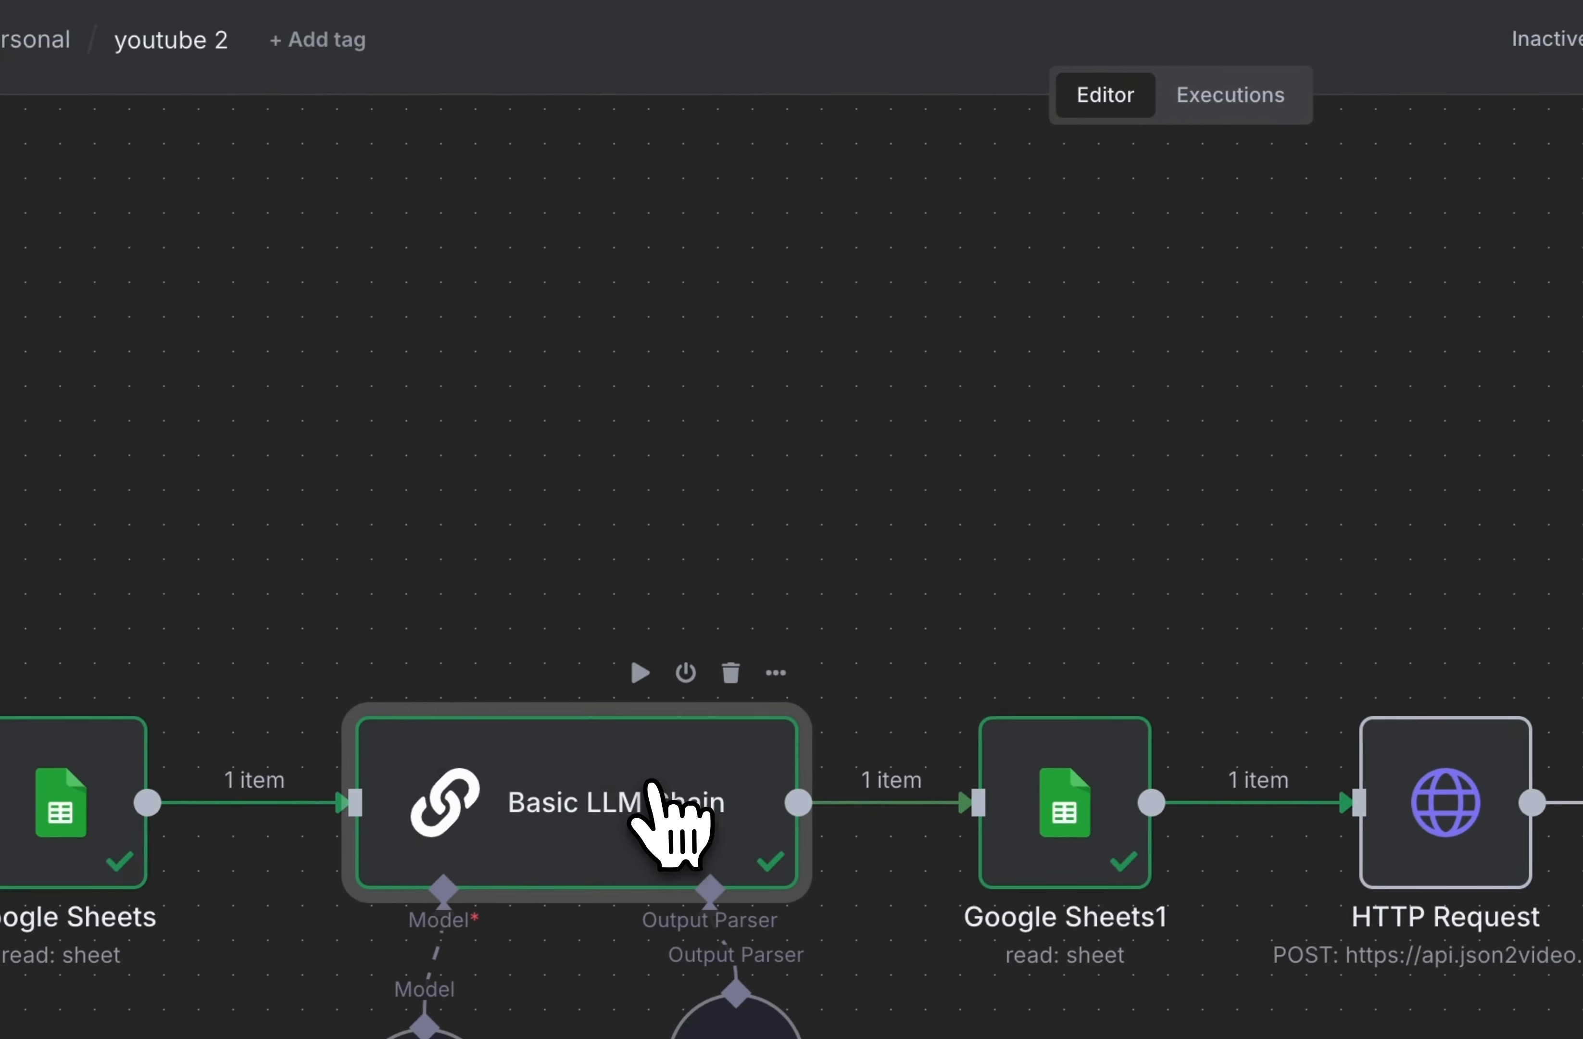
Rename the Basic LLM Chain node as Prompts
double_click(211, 1025)
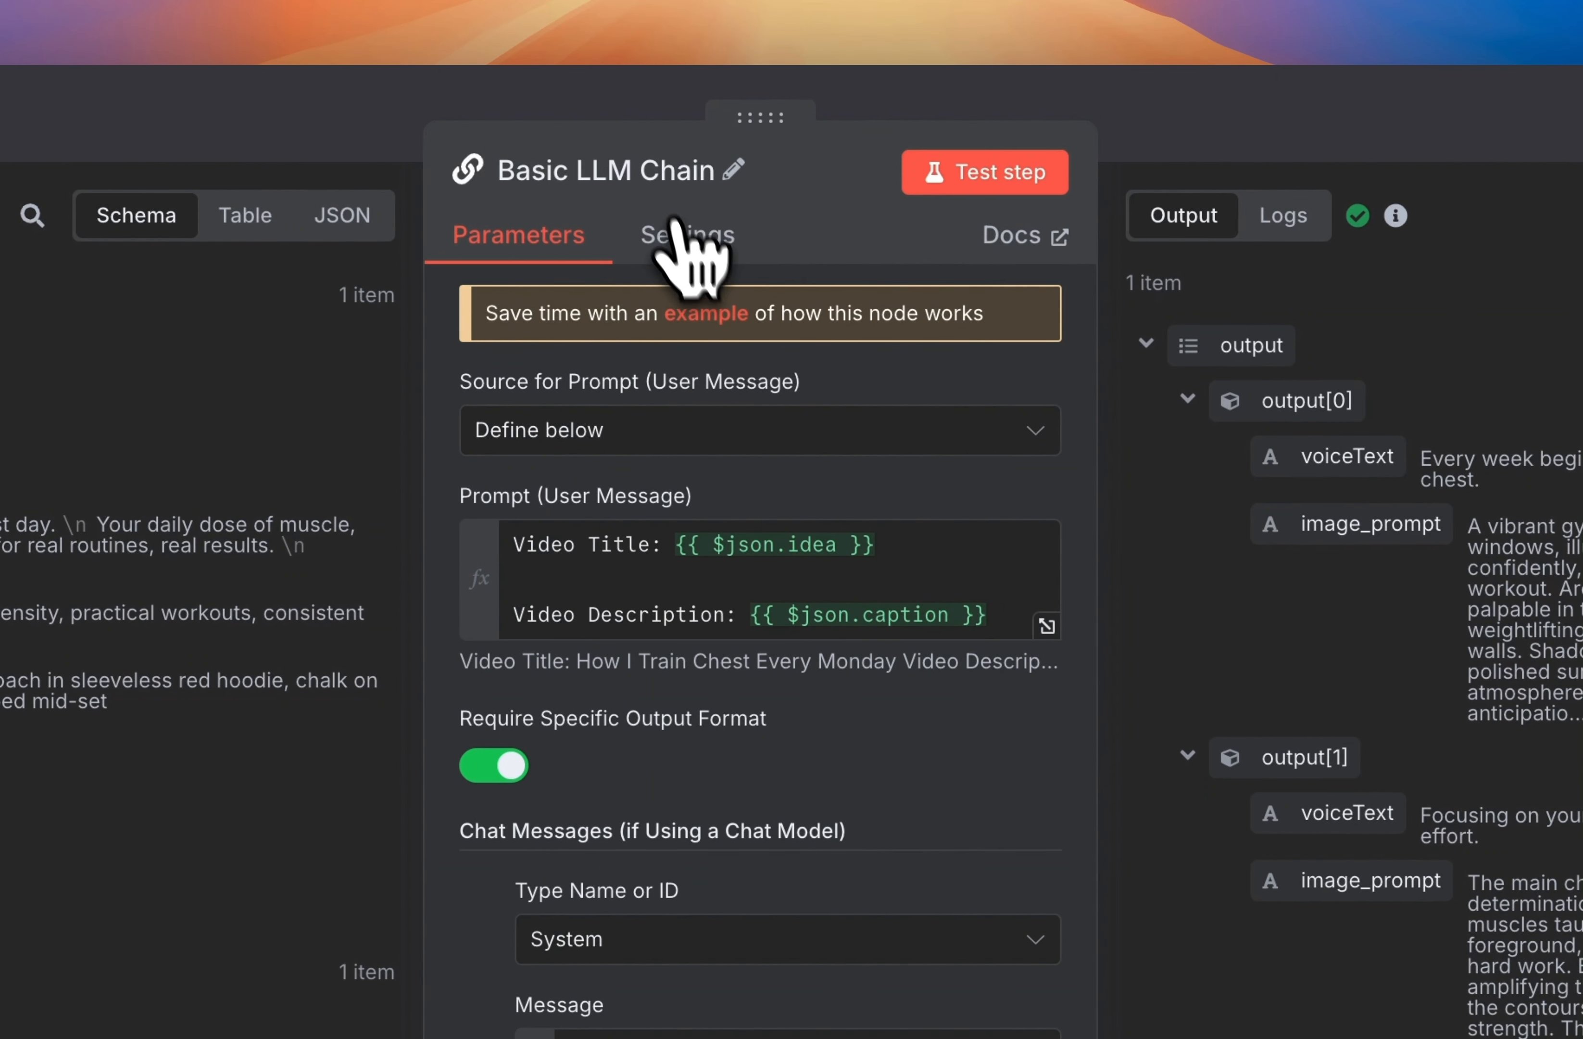
click(713, 128)
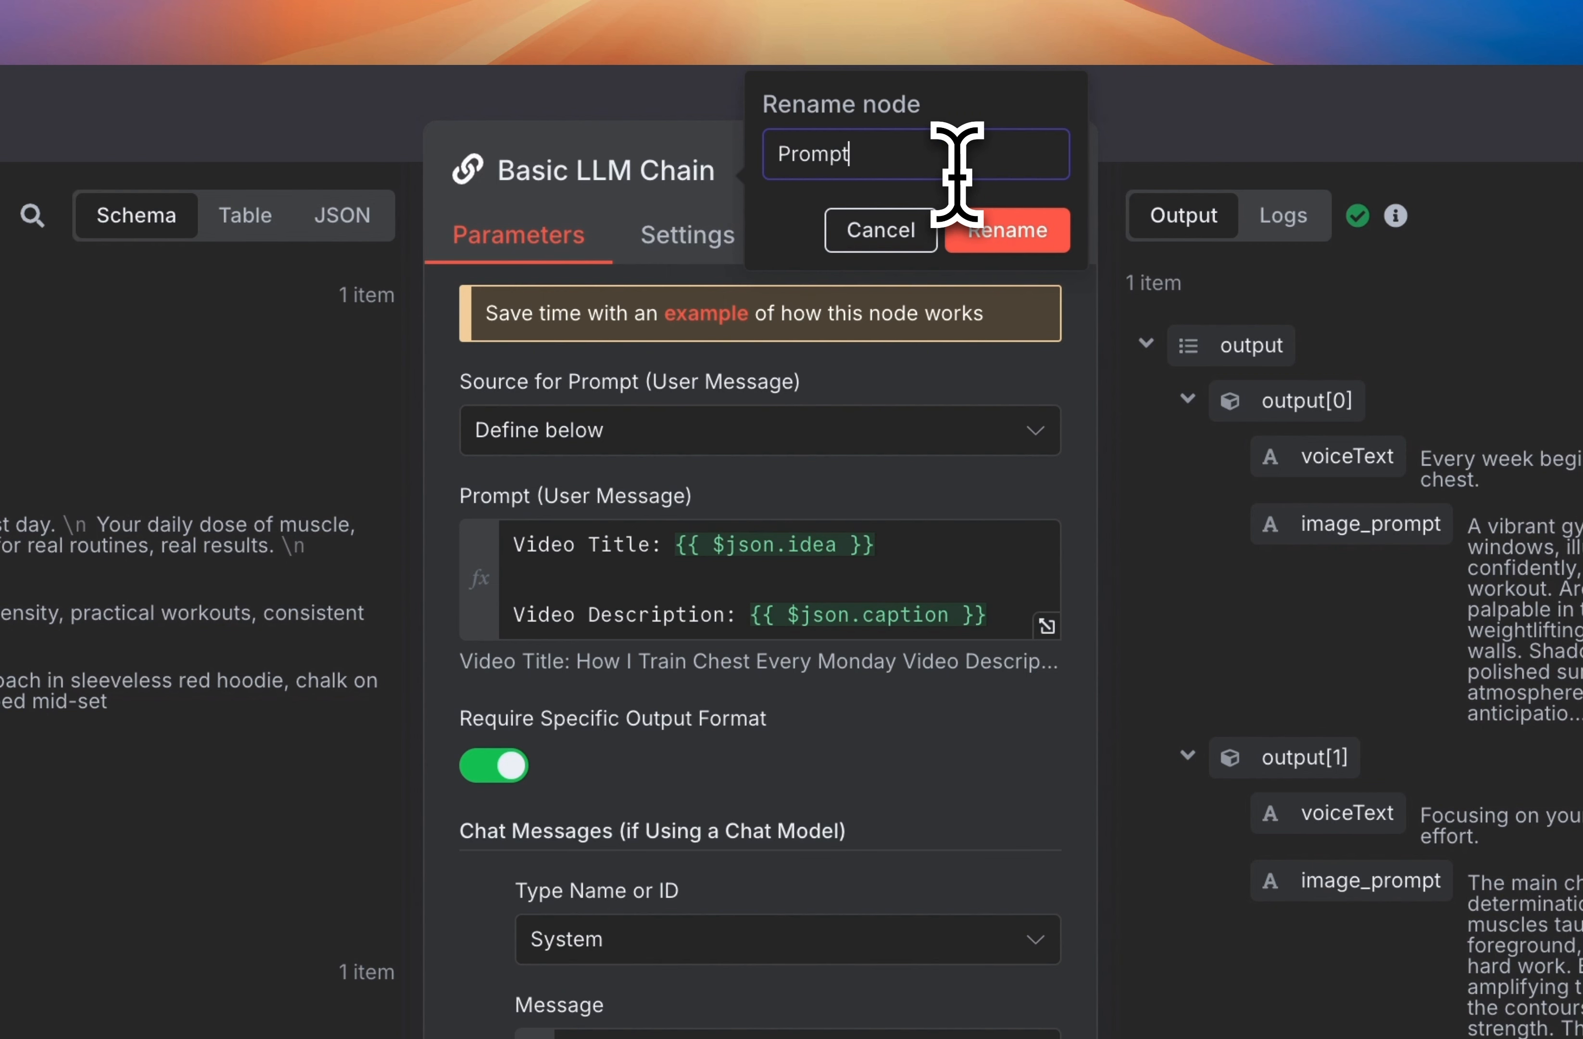
click(1012, 249)
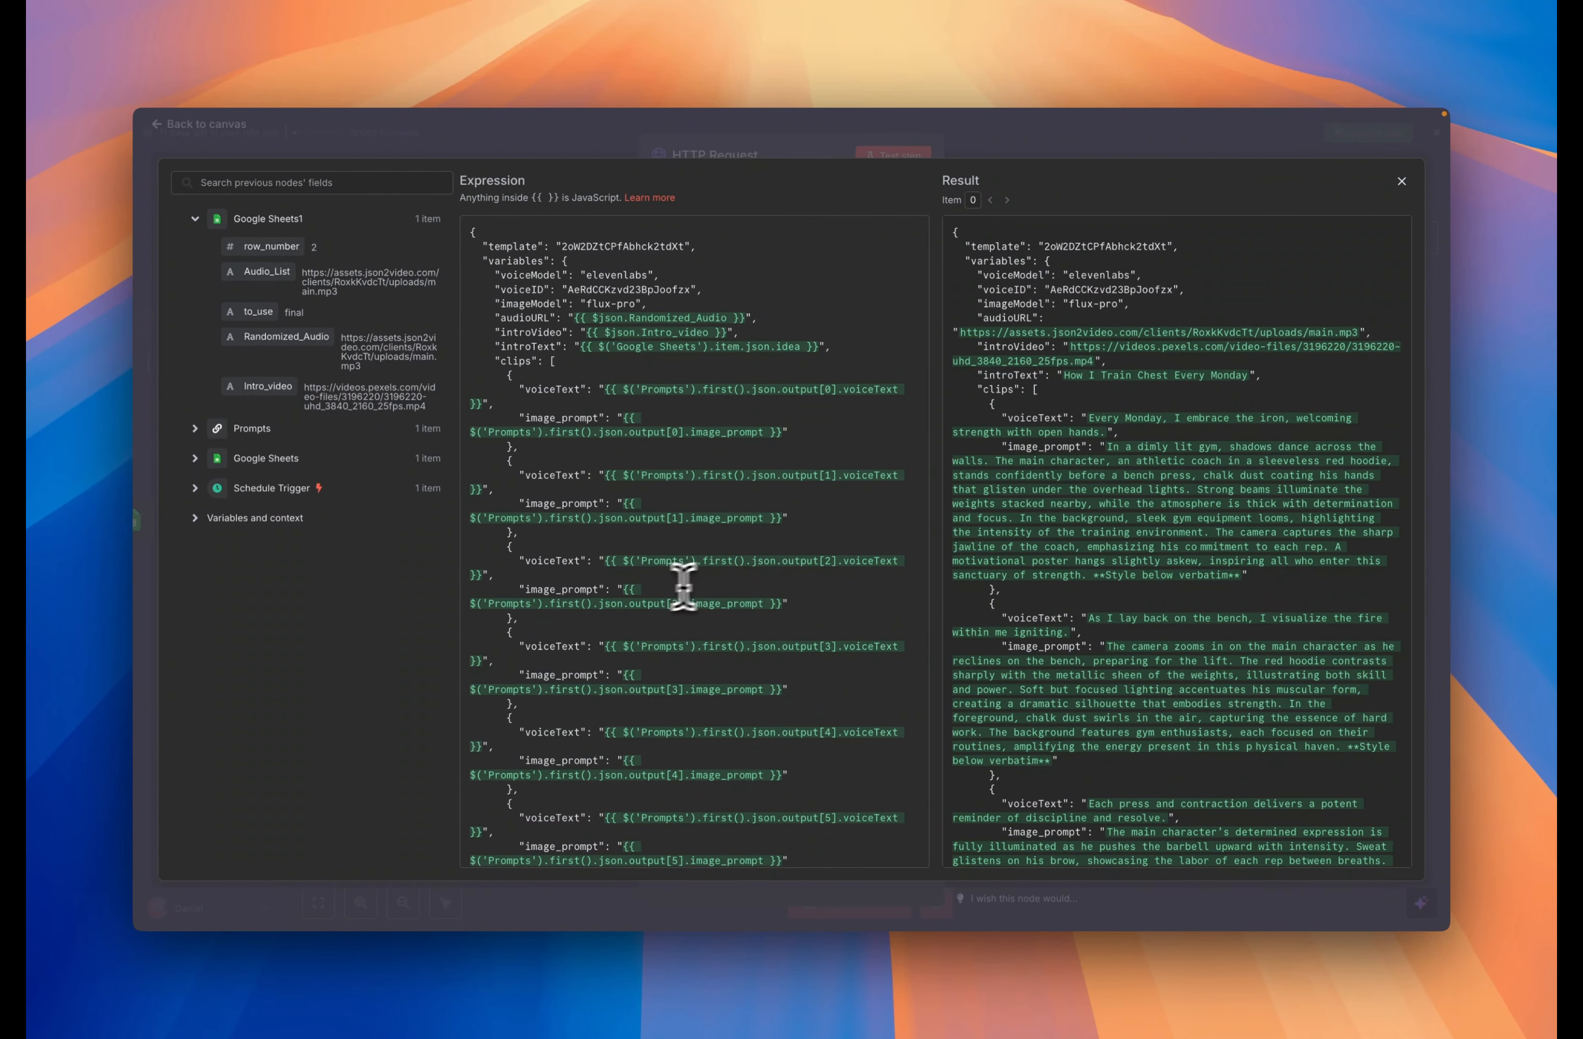
Review the JSON body's resolved expressions, test the HTTP Request step and return to the workflow canvas
scroll(600, 662, down, 5)
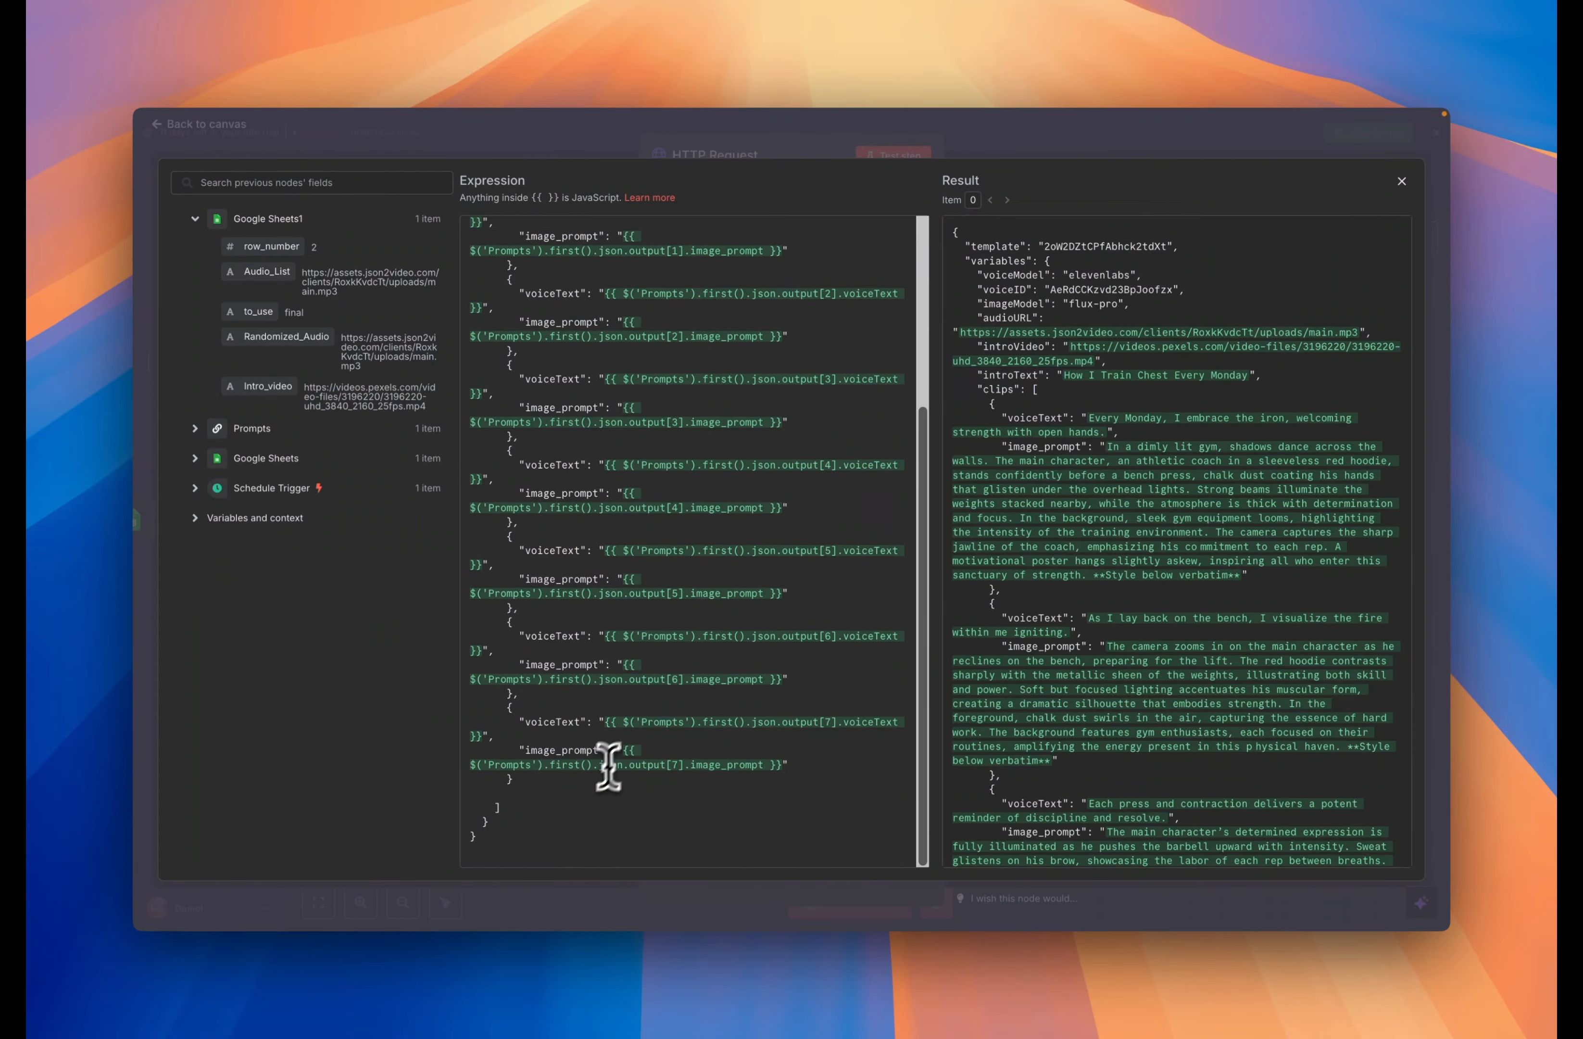
scroll(540, 793, up, 8)
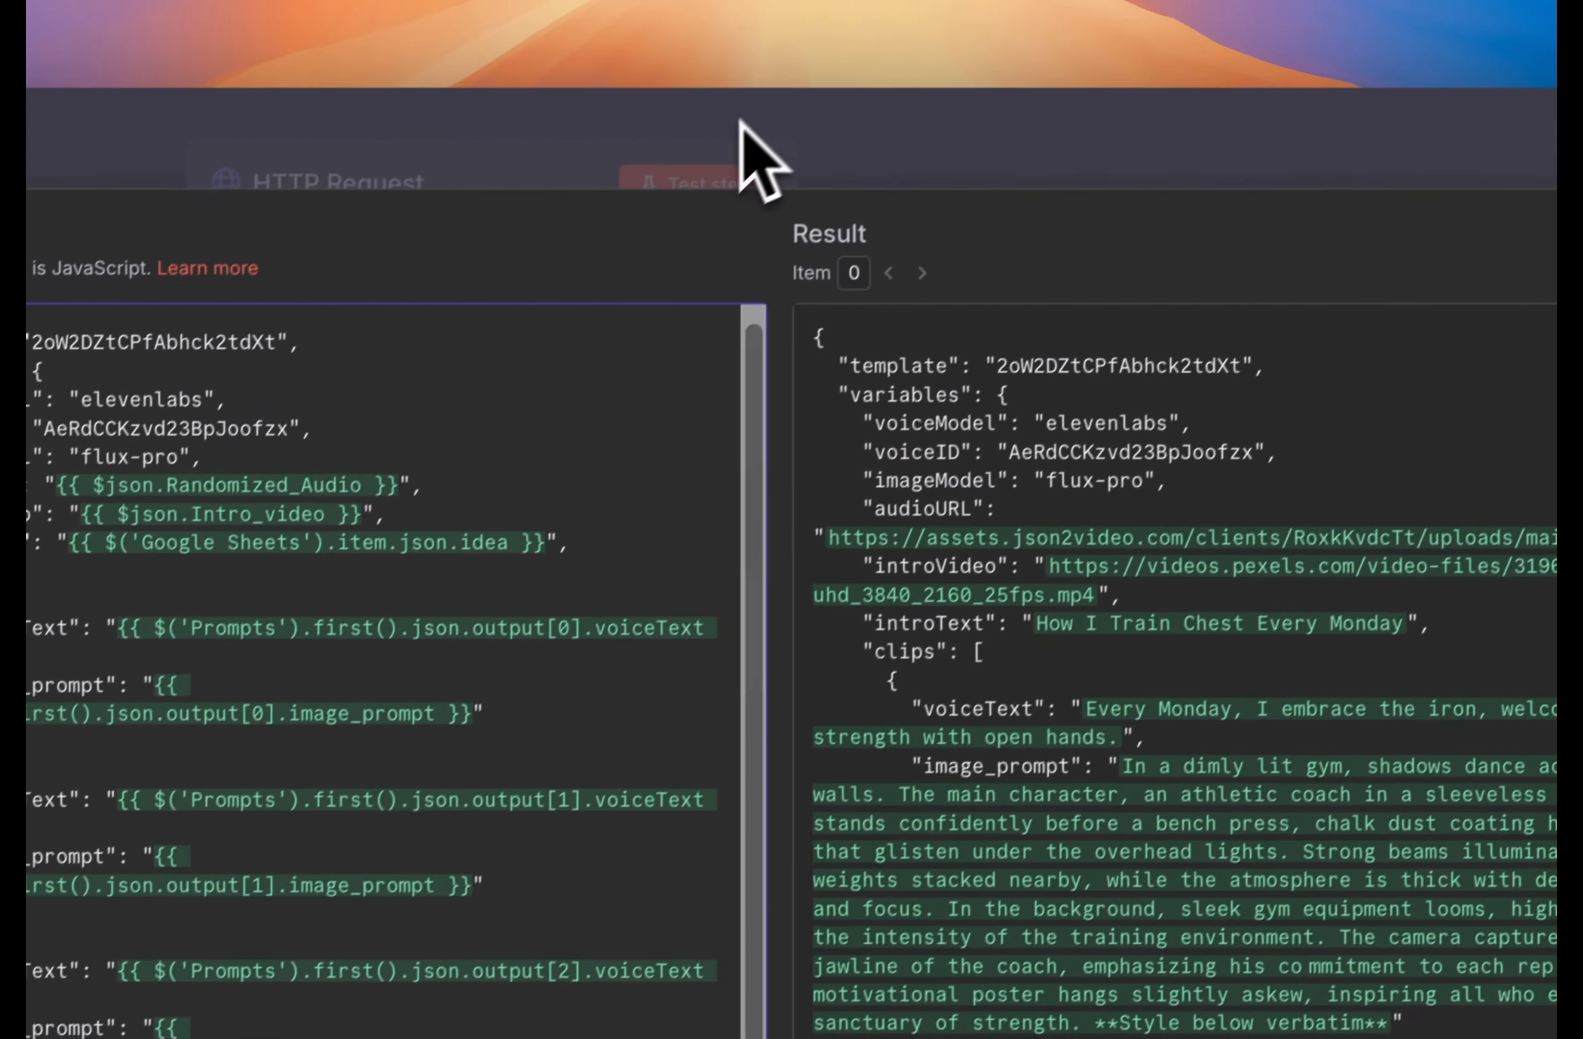
click(741, 123)
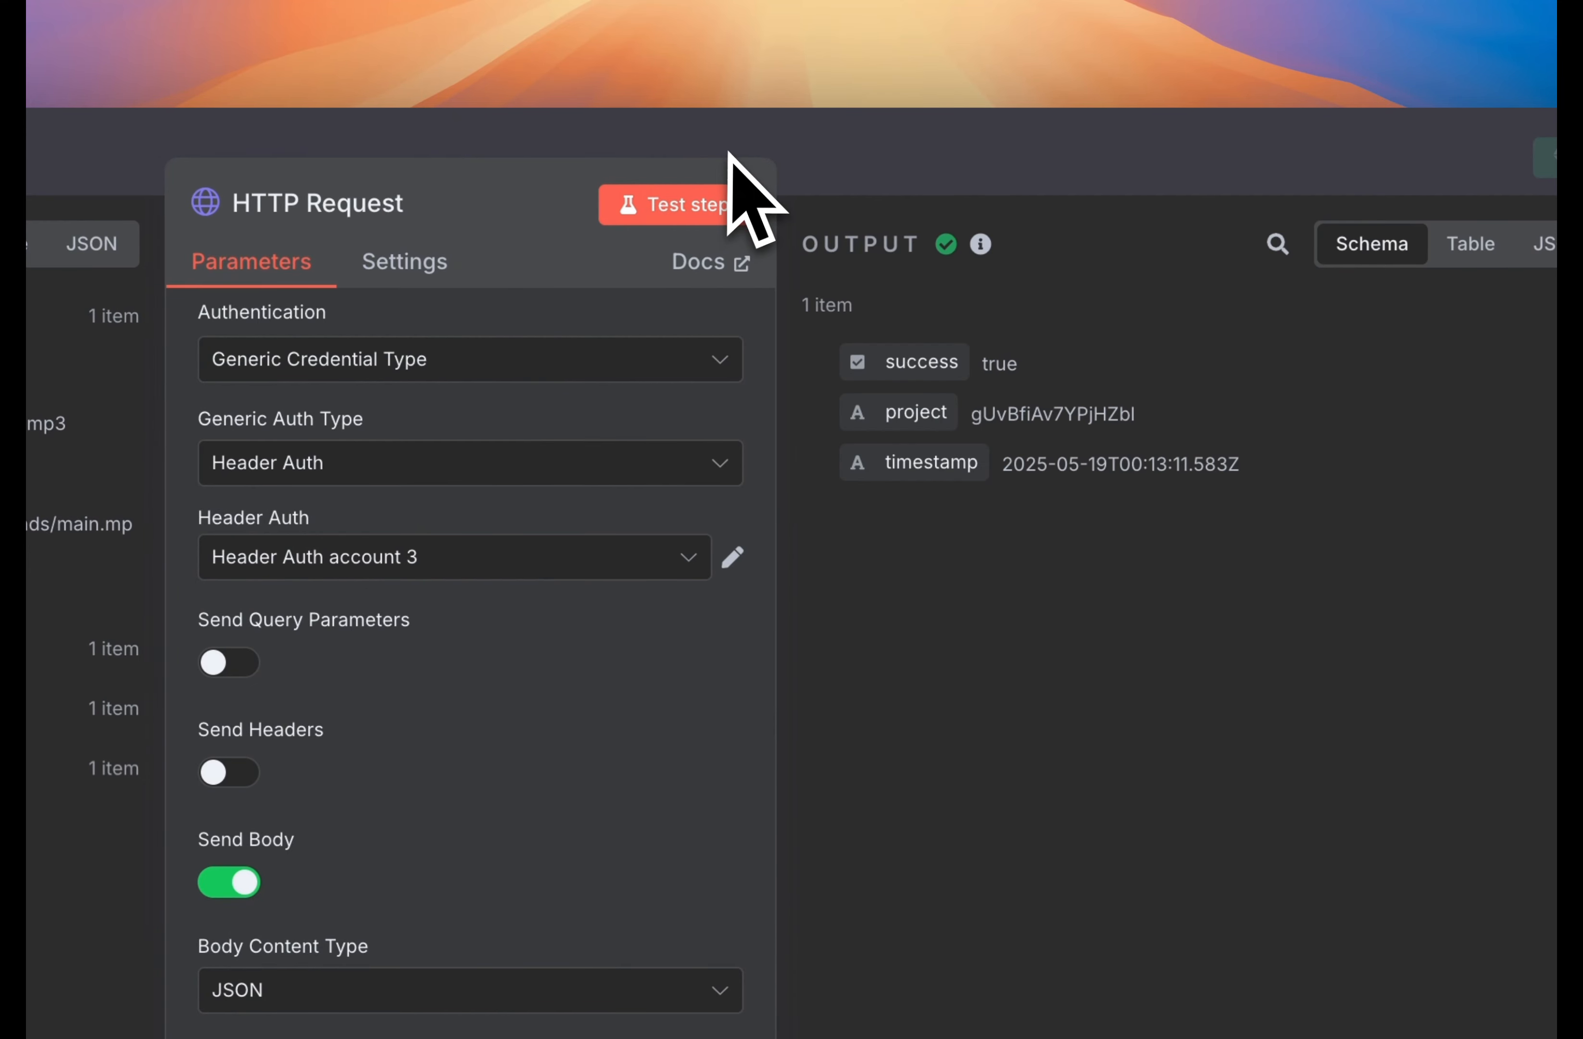
click(843, 125)
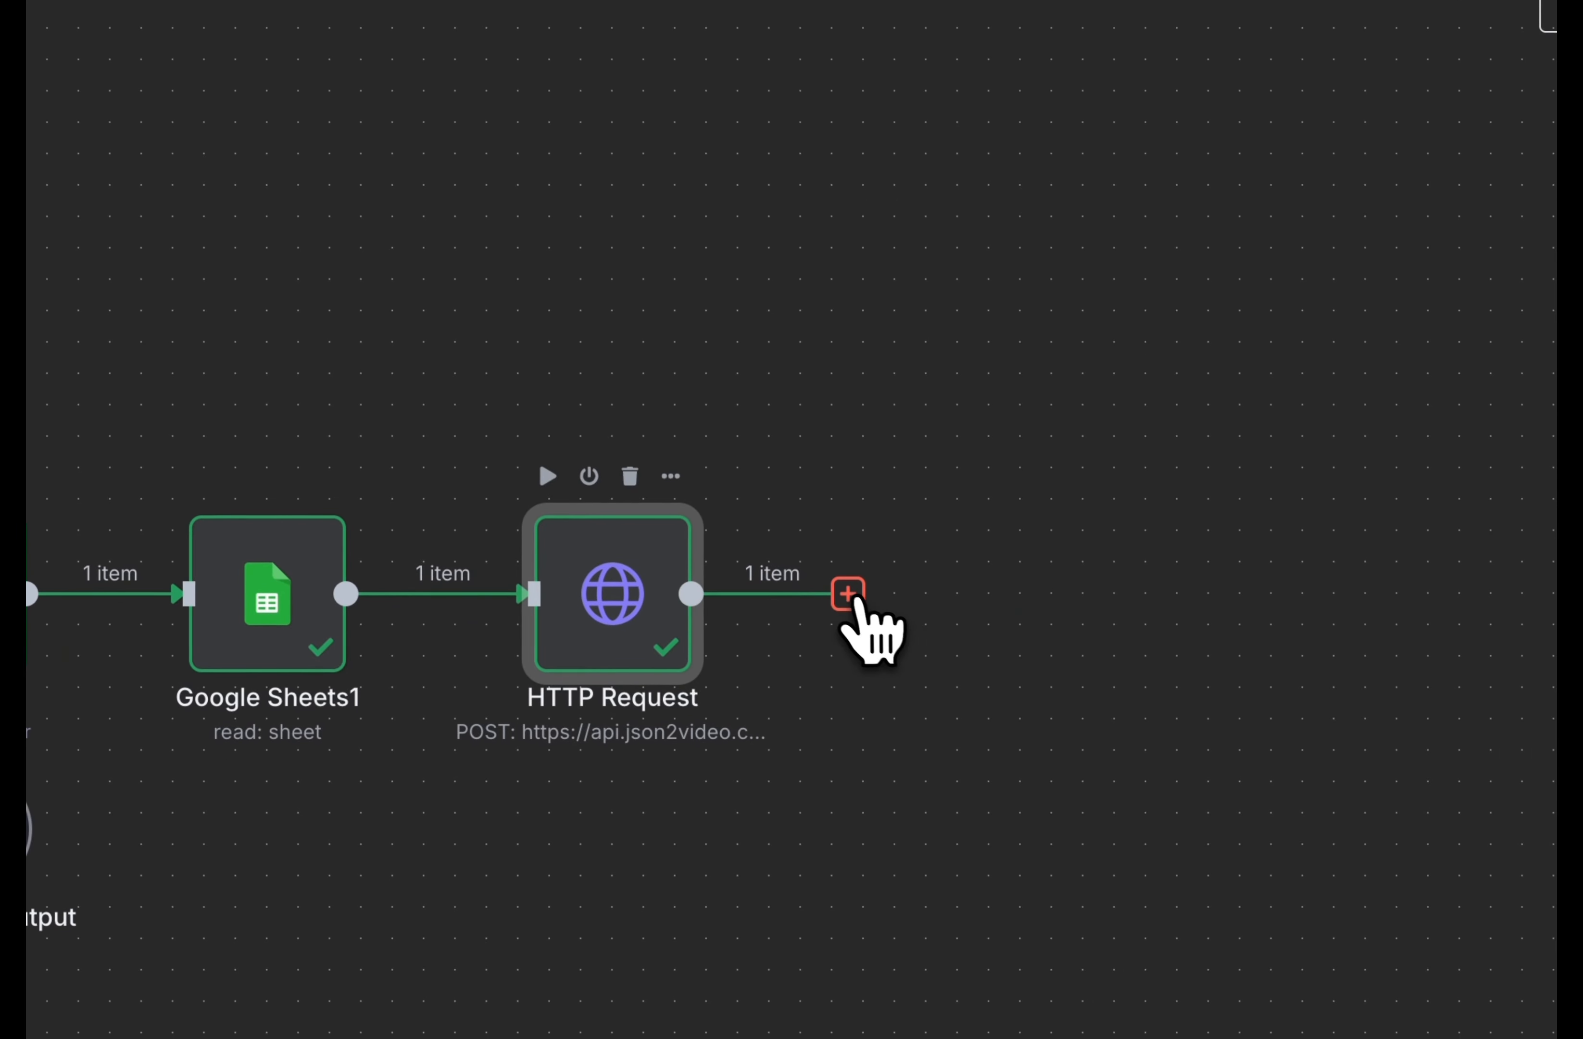
Add a Wait node after the HTTP Request, set its wait amount to 1 second, and test it
click(848, 594)
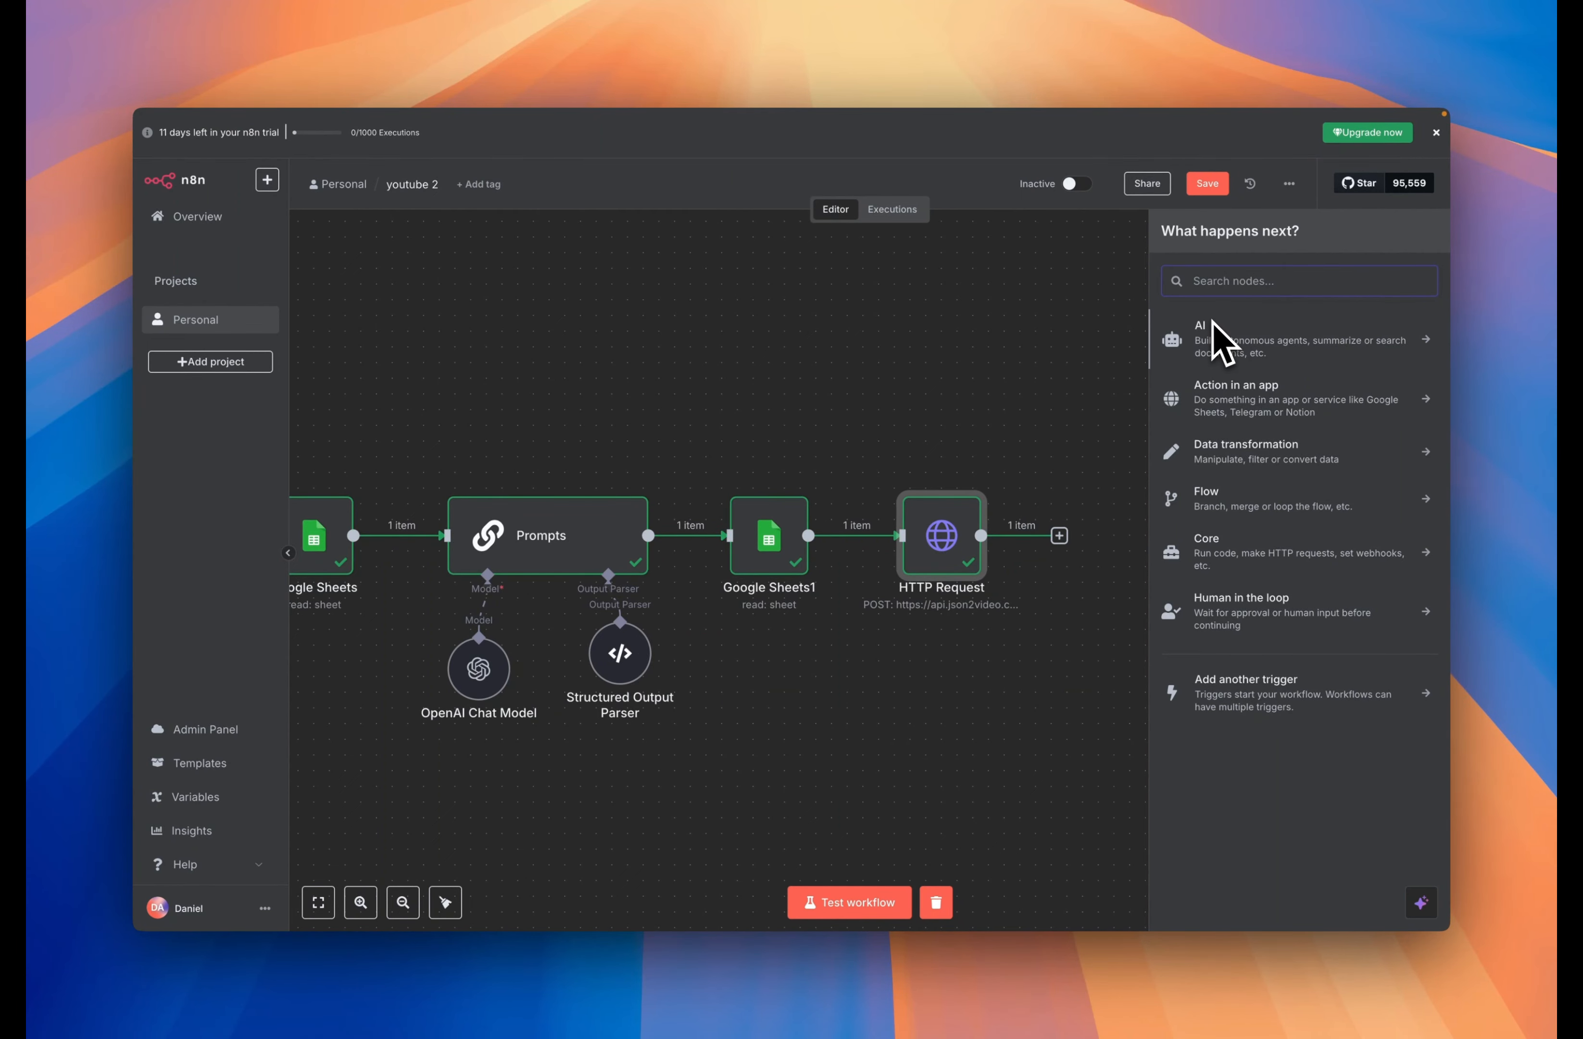
text(wait)
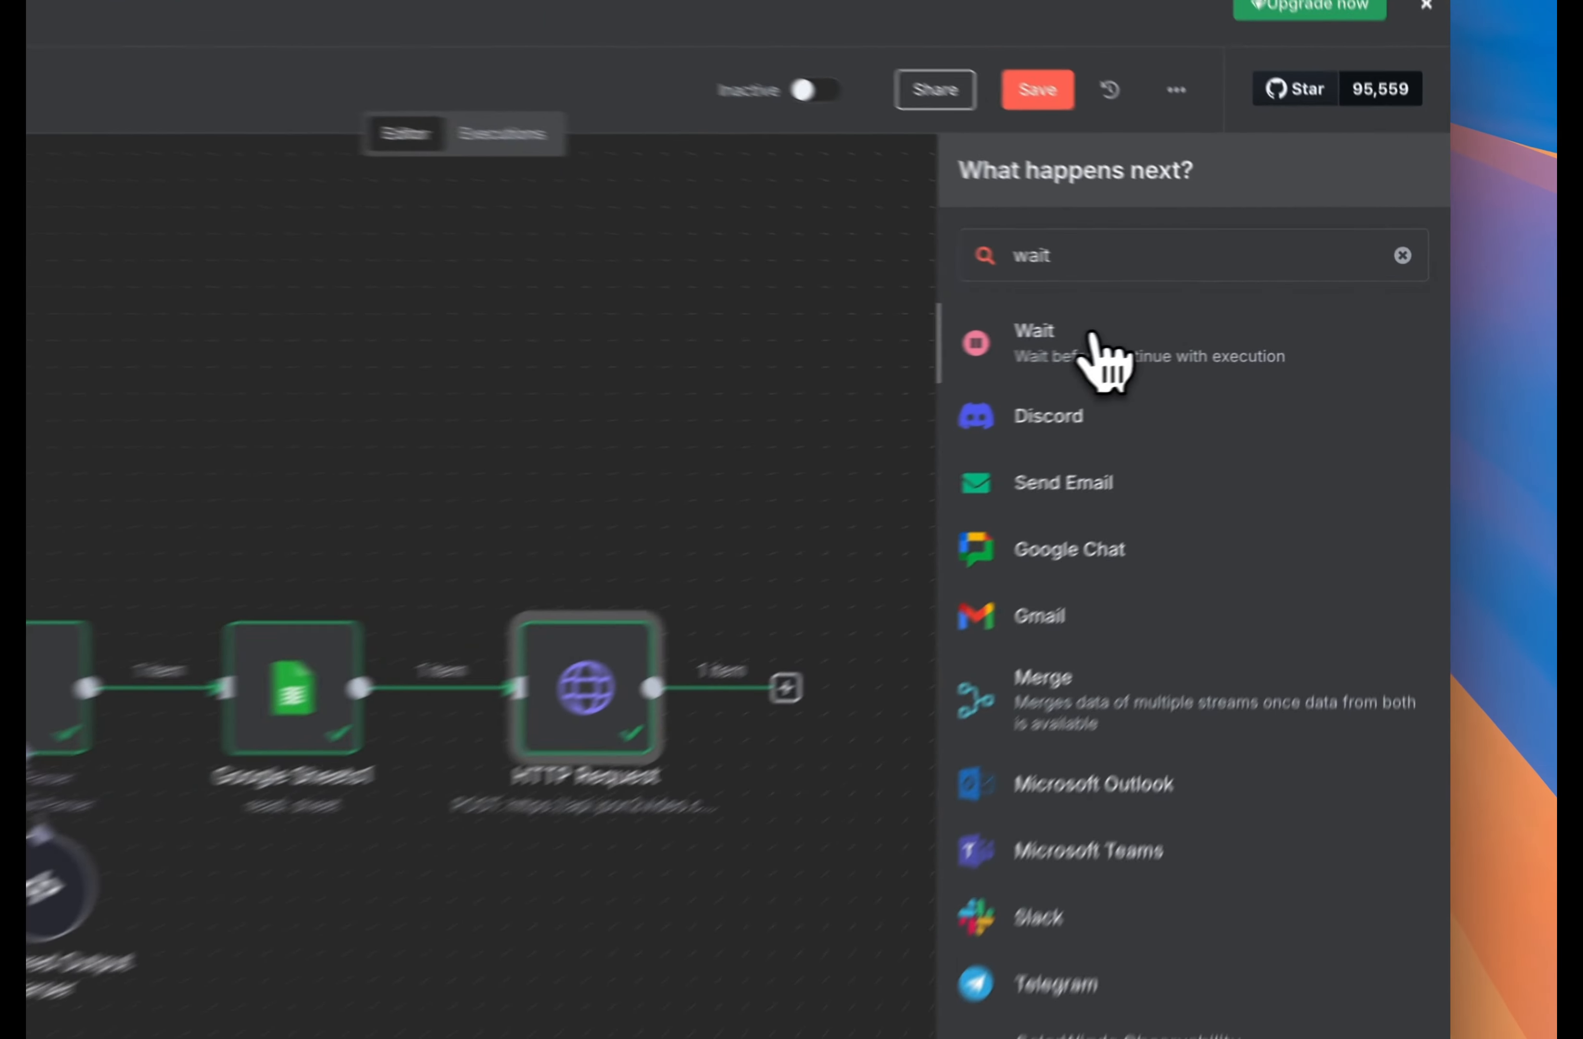
click(1207, 330)
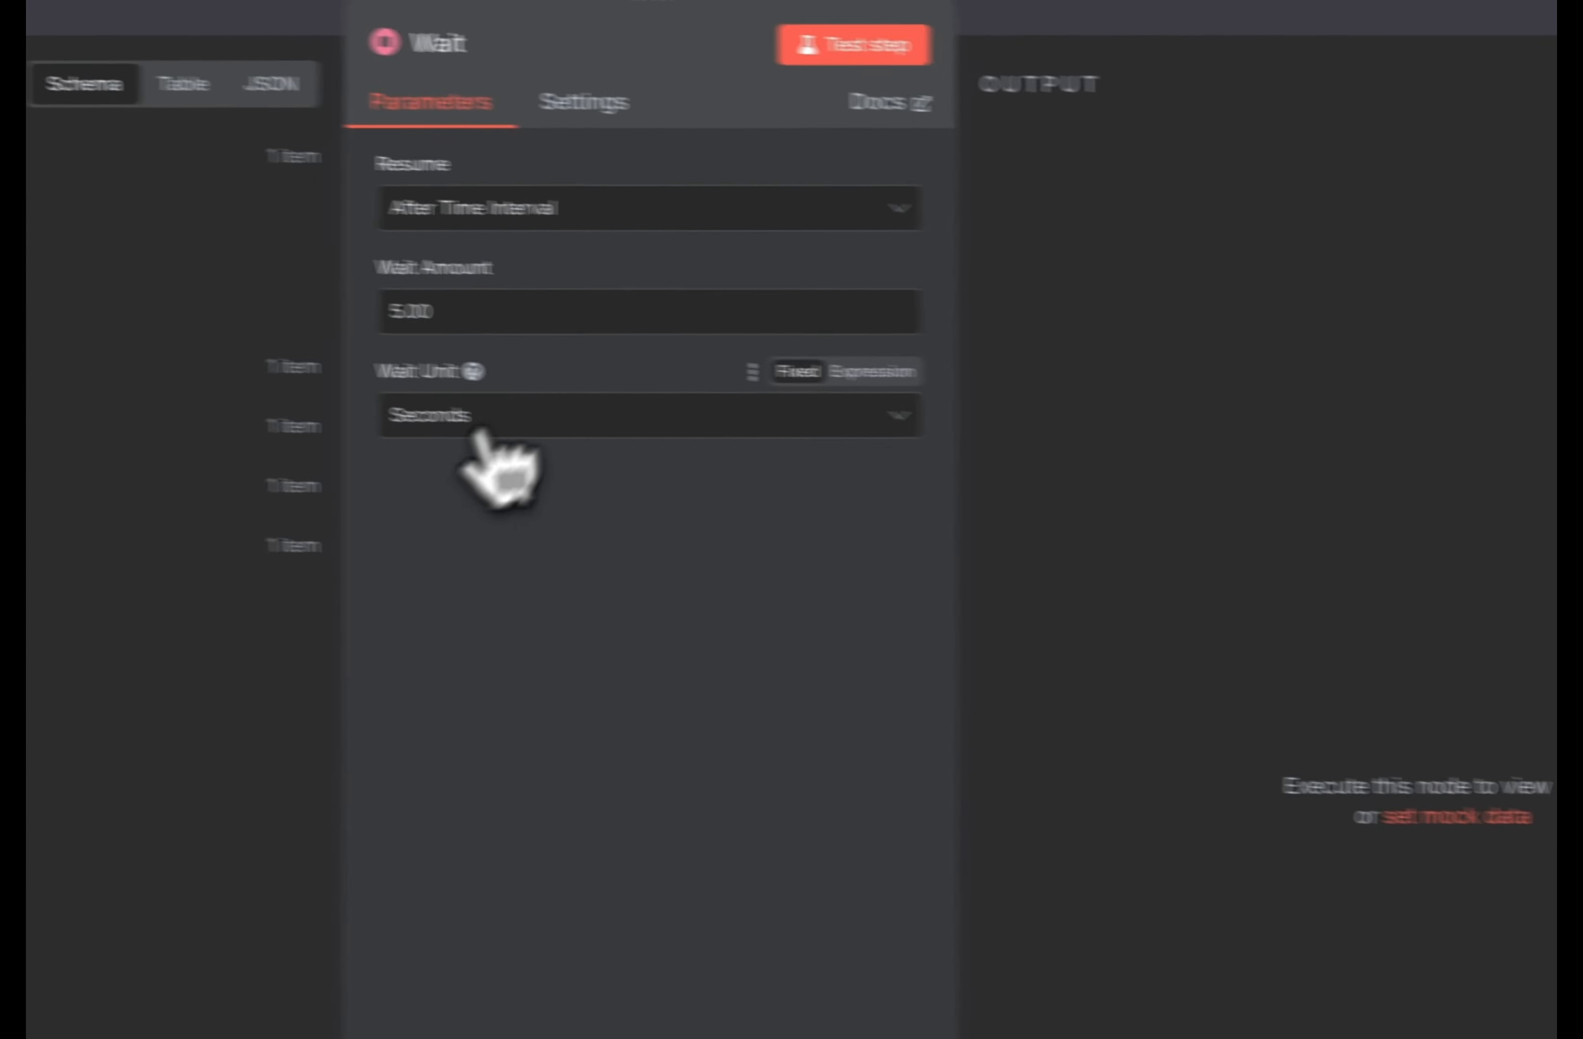
click(401, 318)
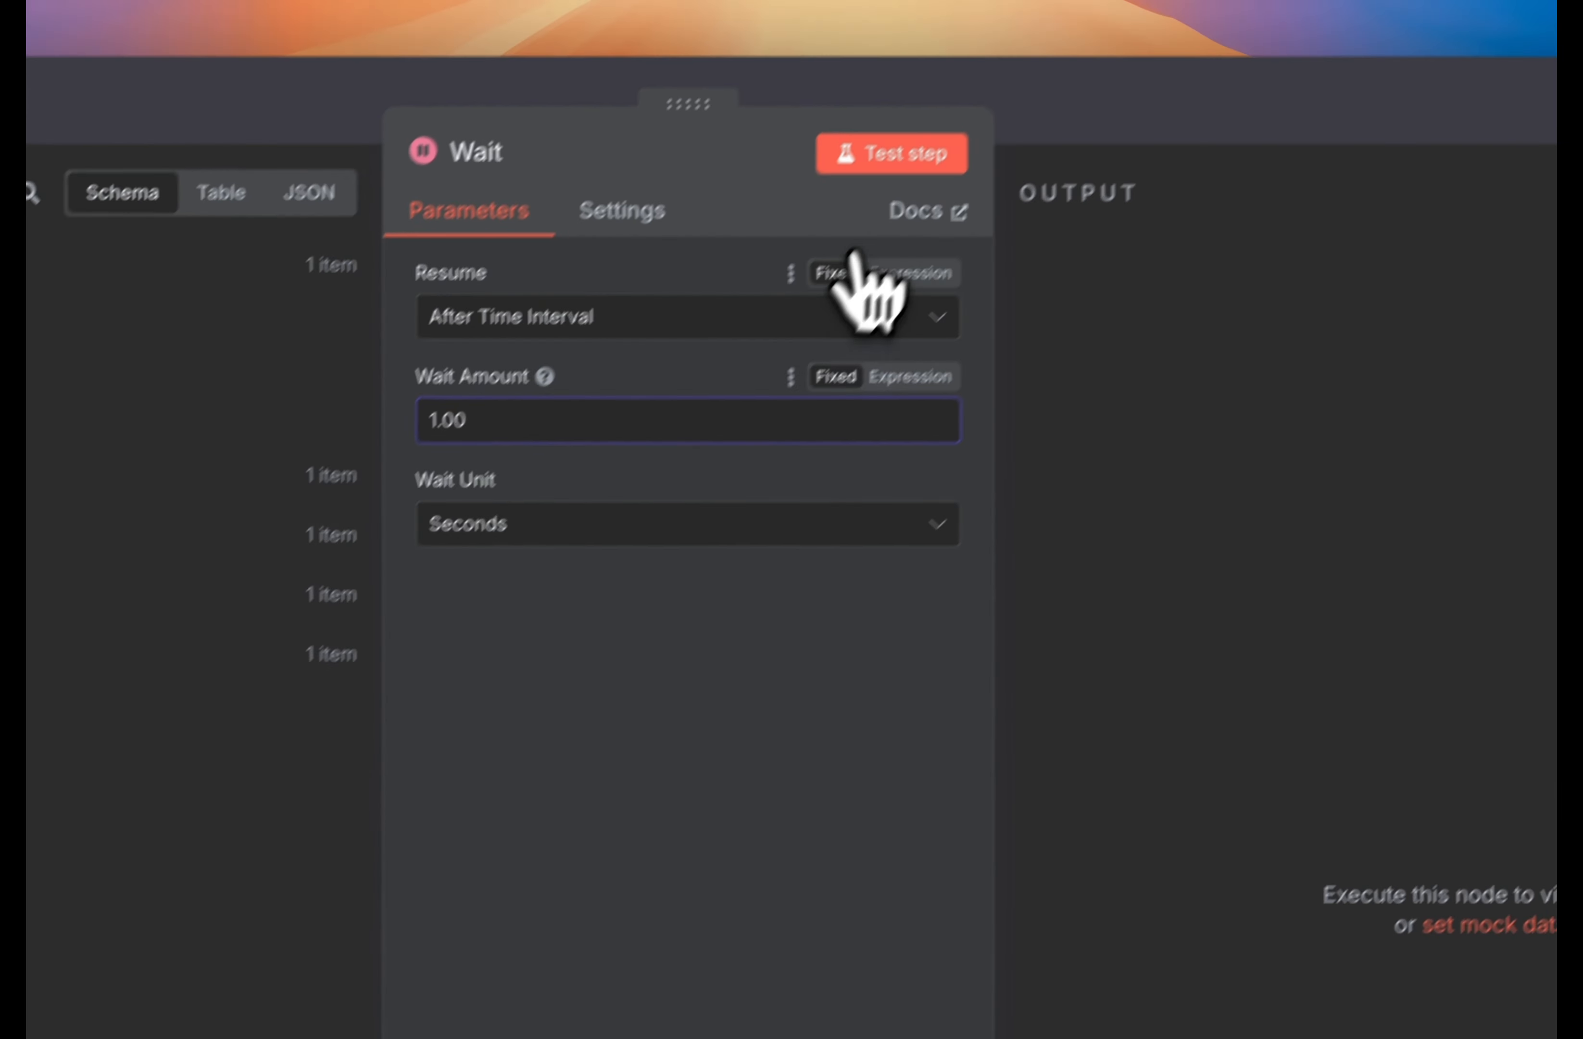
click(1001, 58)
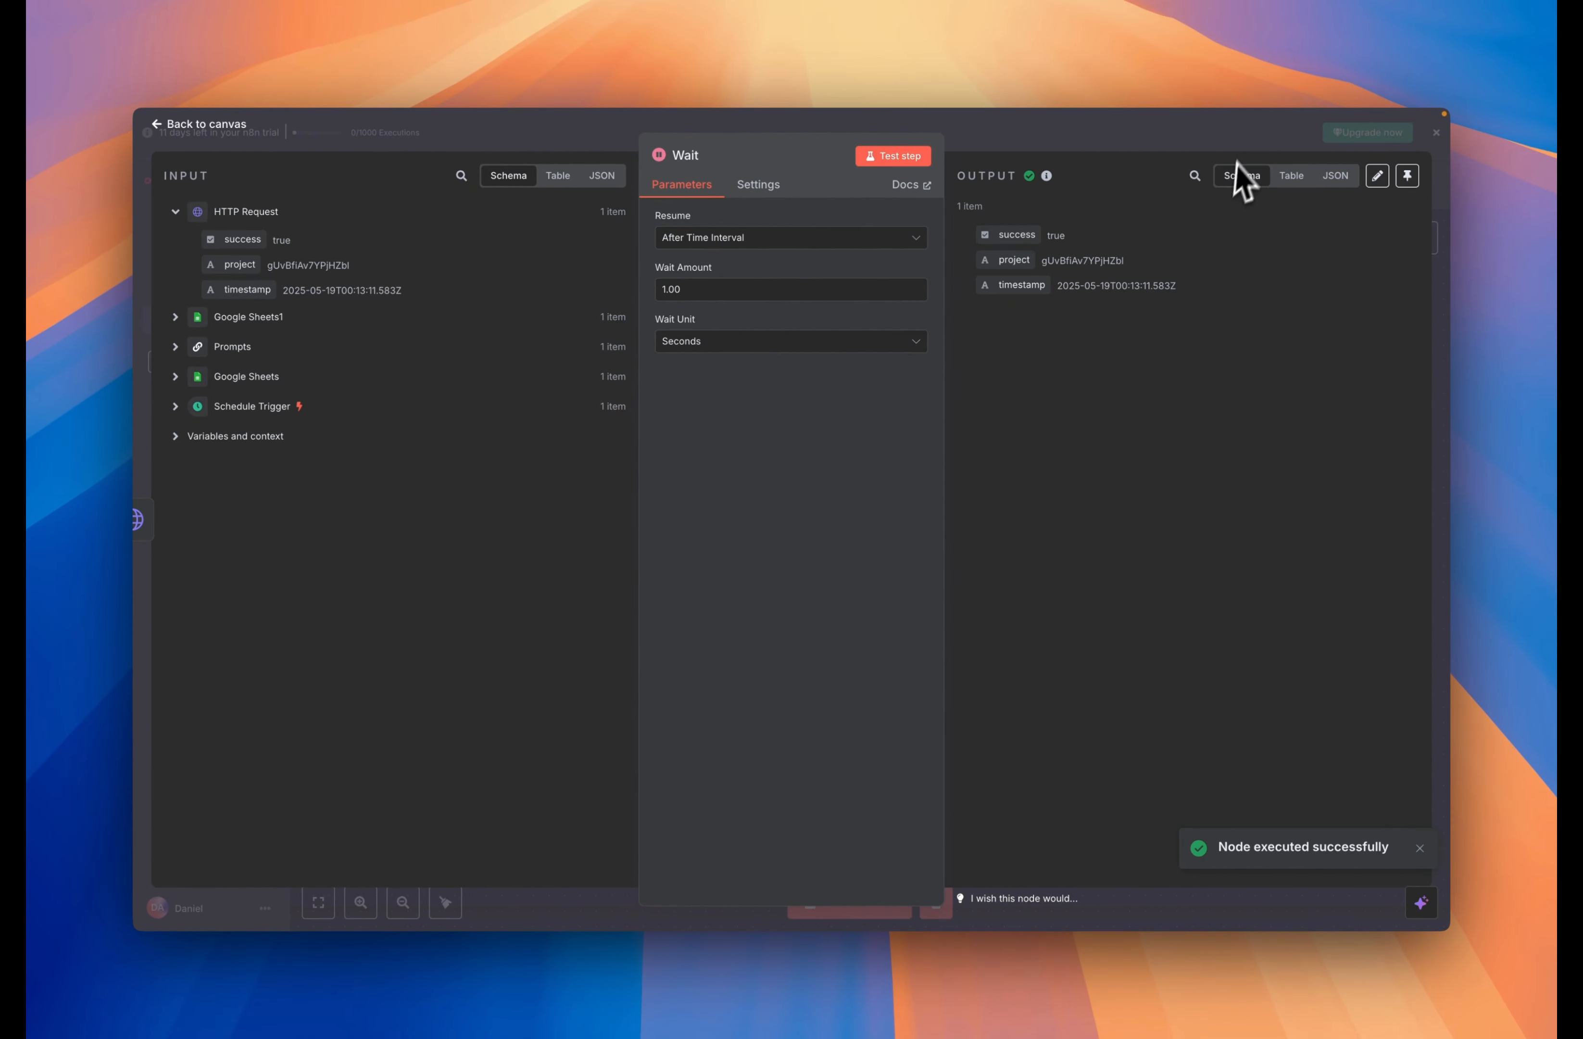
key(Escape)
Duplicate the HTTP Request node, place the copy after the Wait node and connect the two
scroll(1011, 565, right, 5)
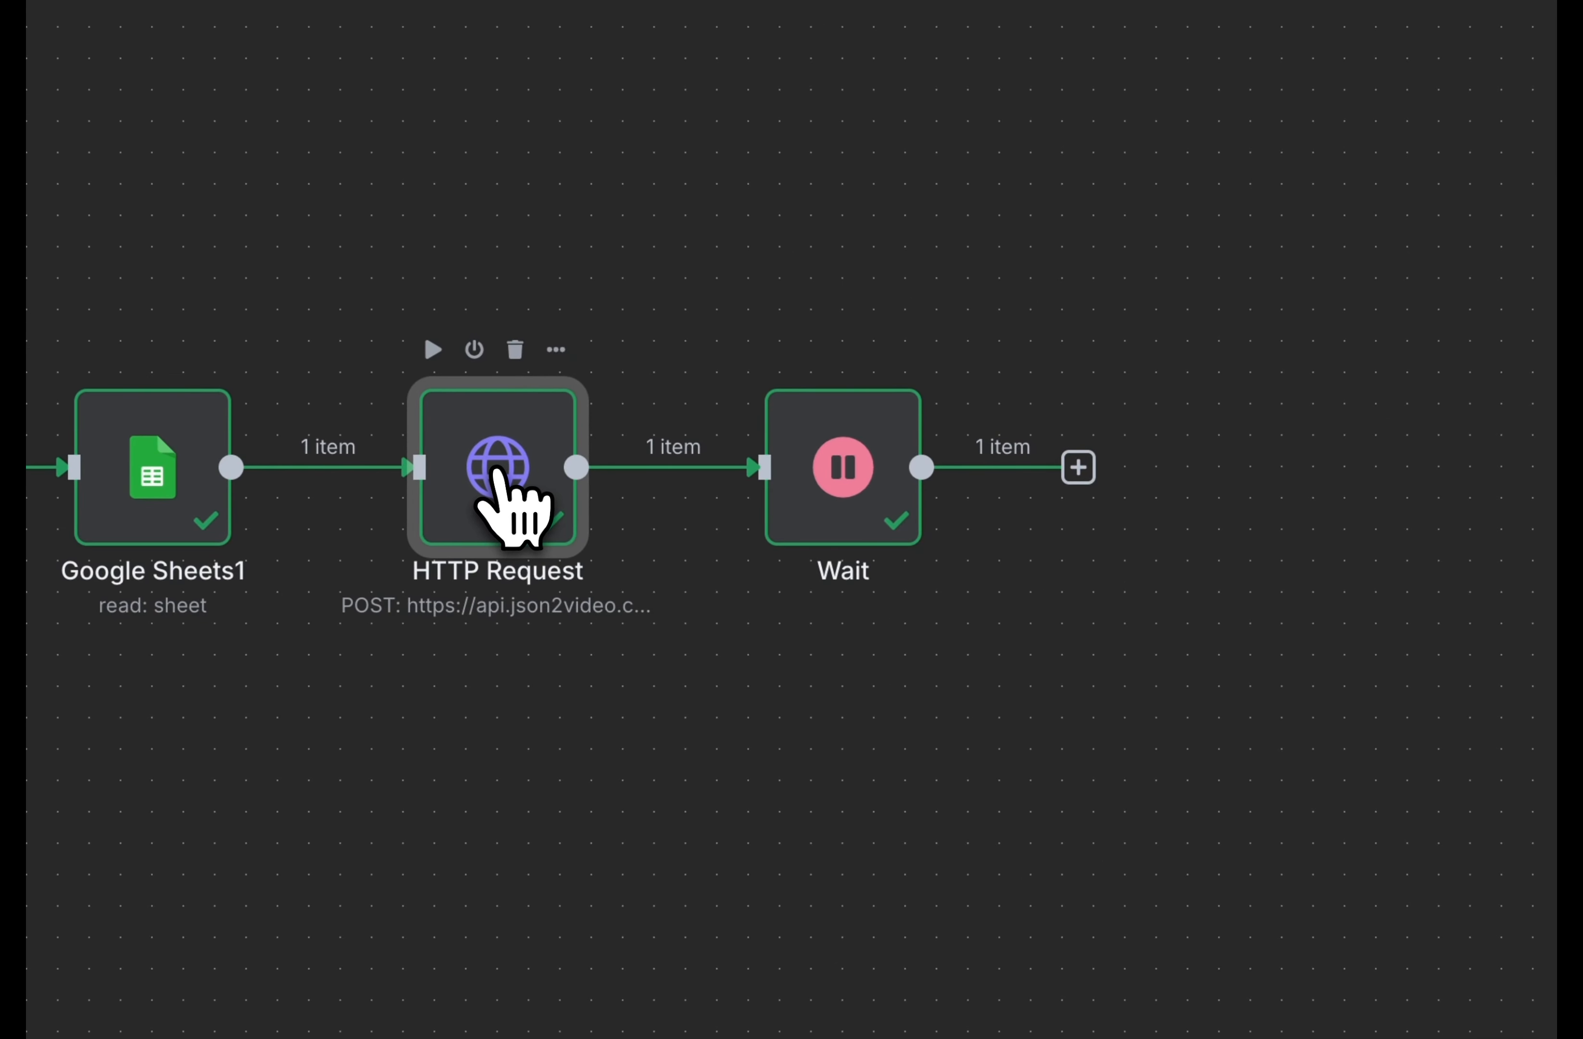
drag(1514, 211, 1202, 461)
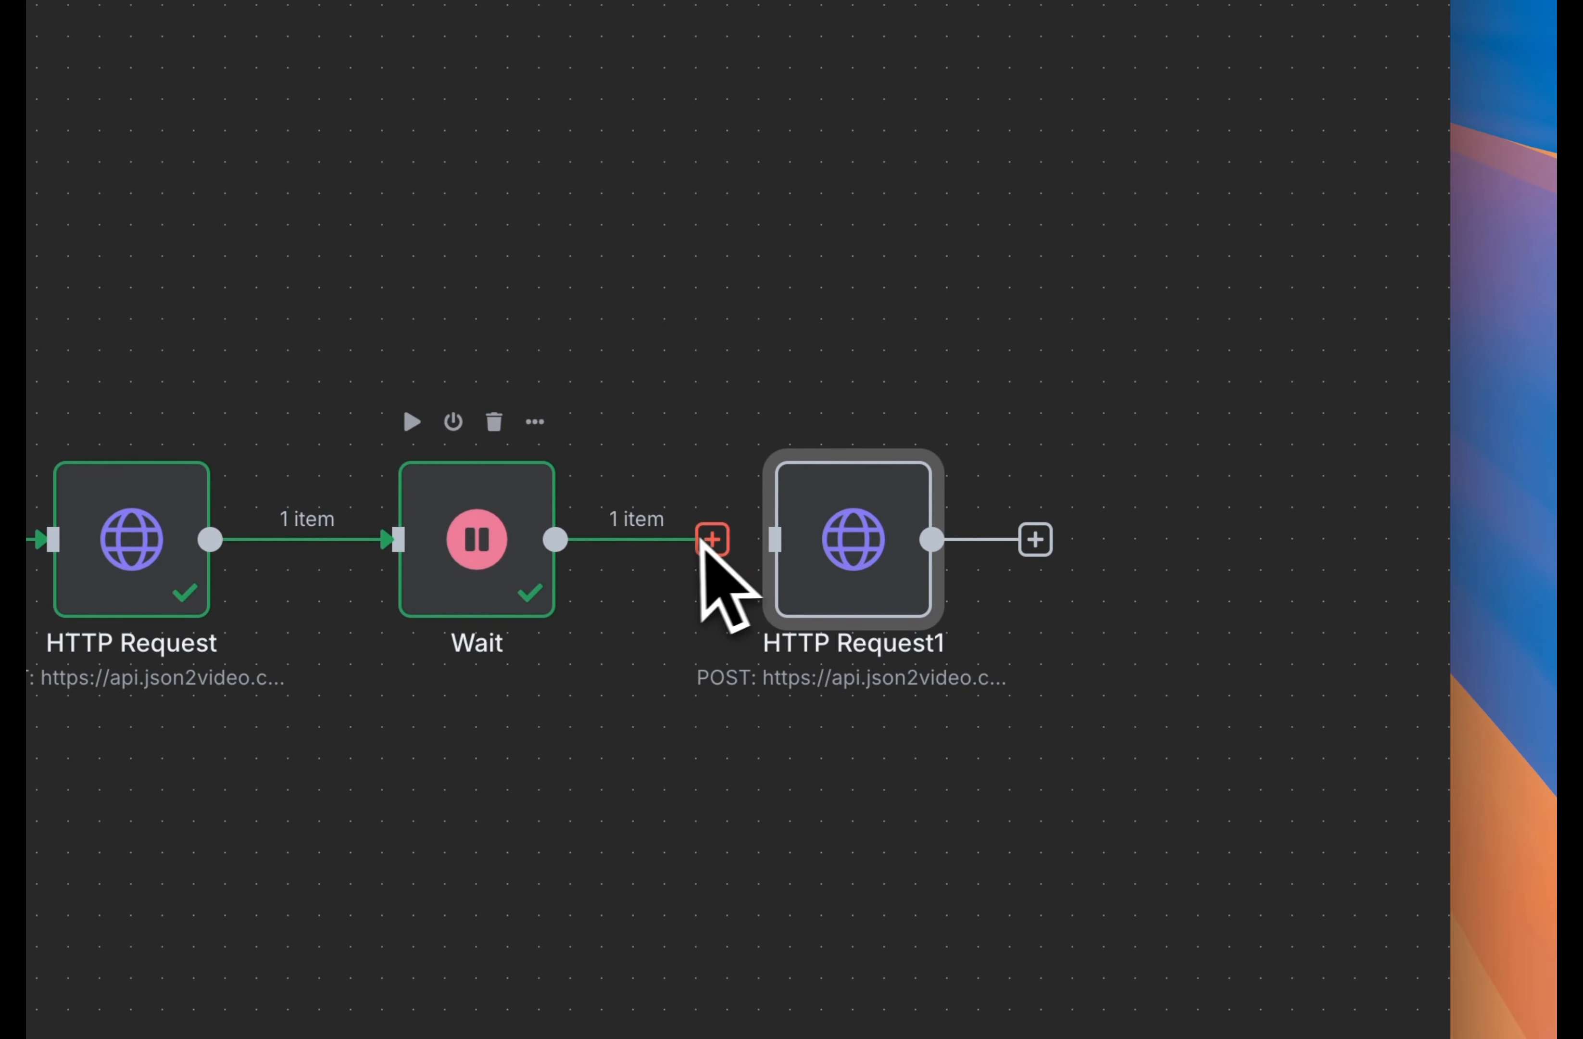
drag(712, 539, 768, 539)
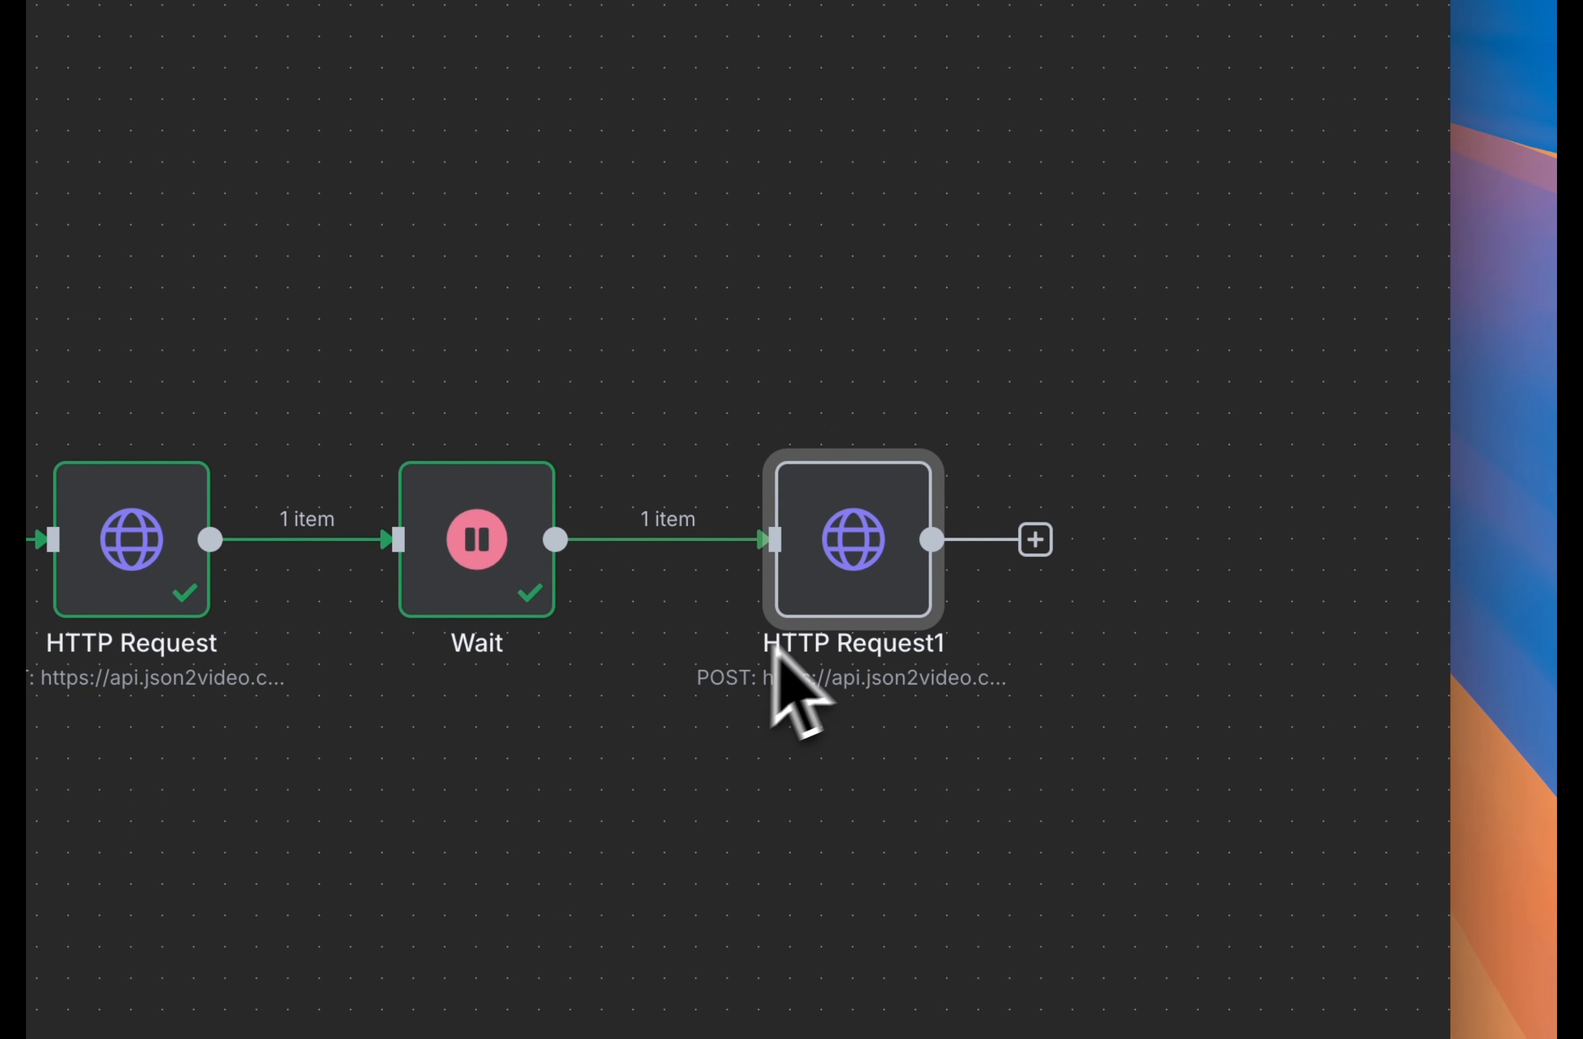
Set the duplicated request's method to GET and specify its JSON body using individual fields
double_click(843, 578)
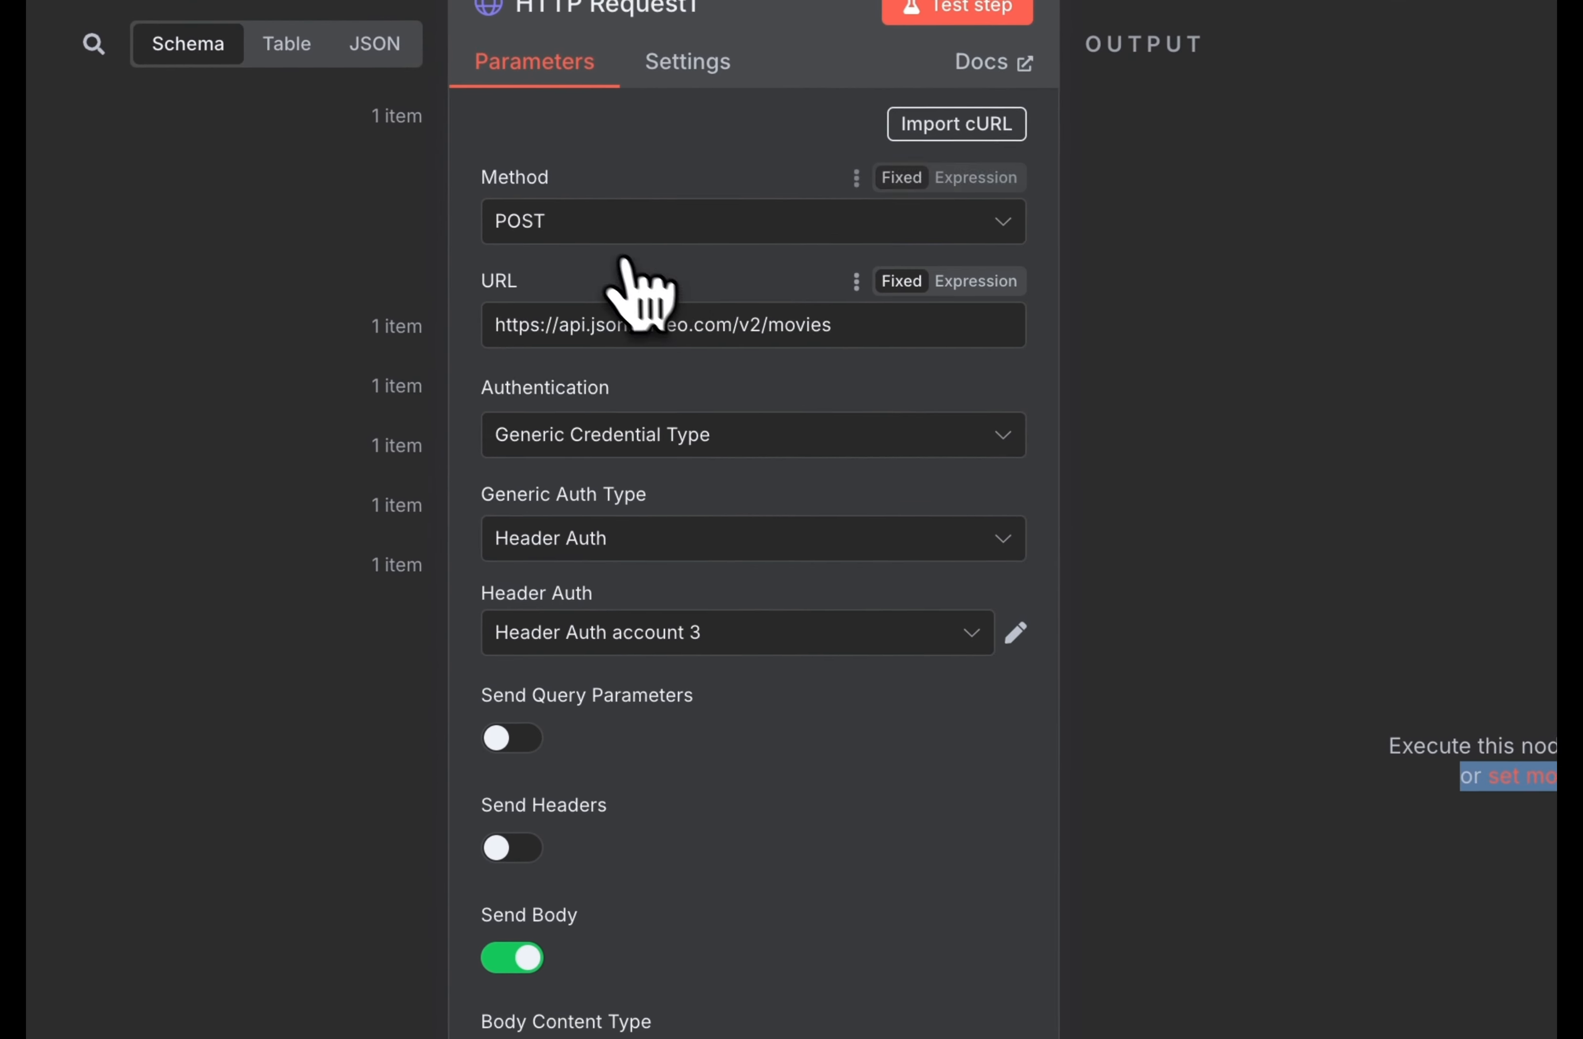
click(607, 228)
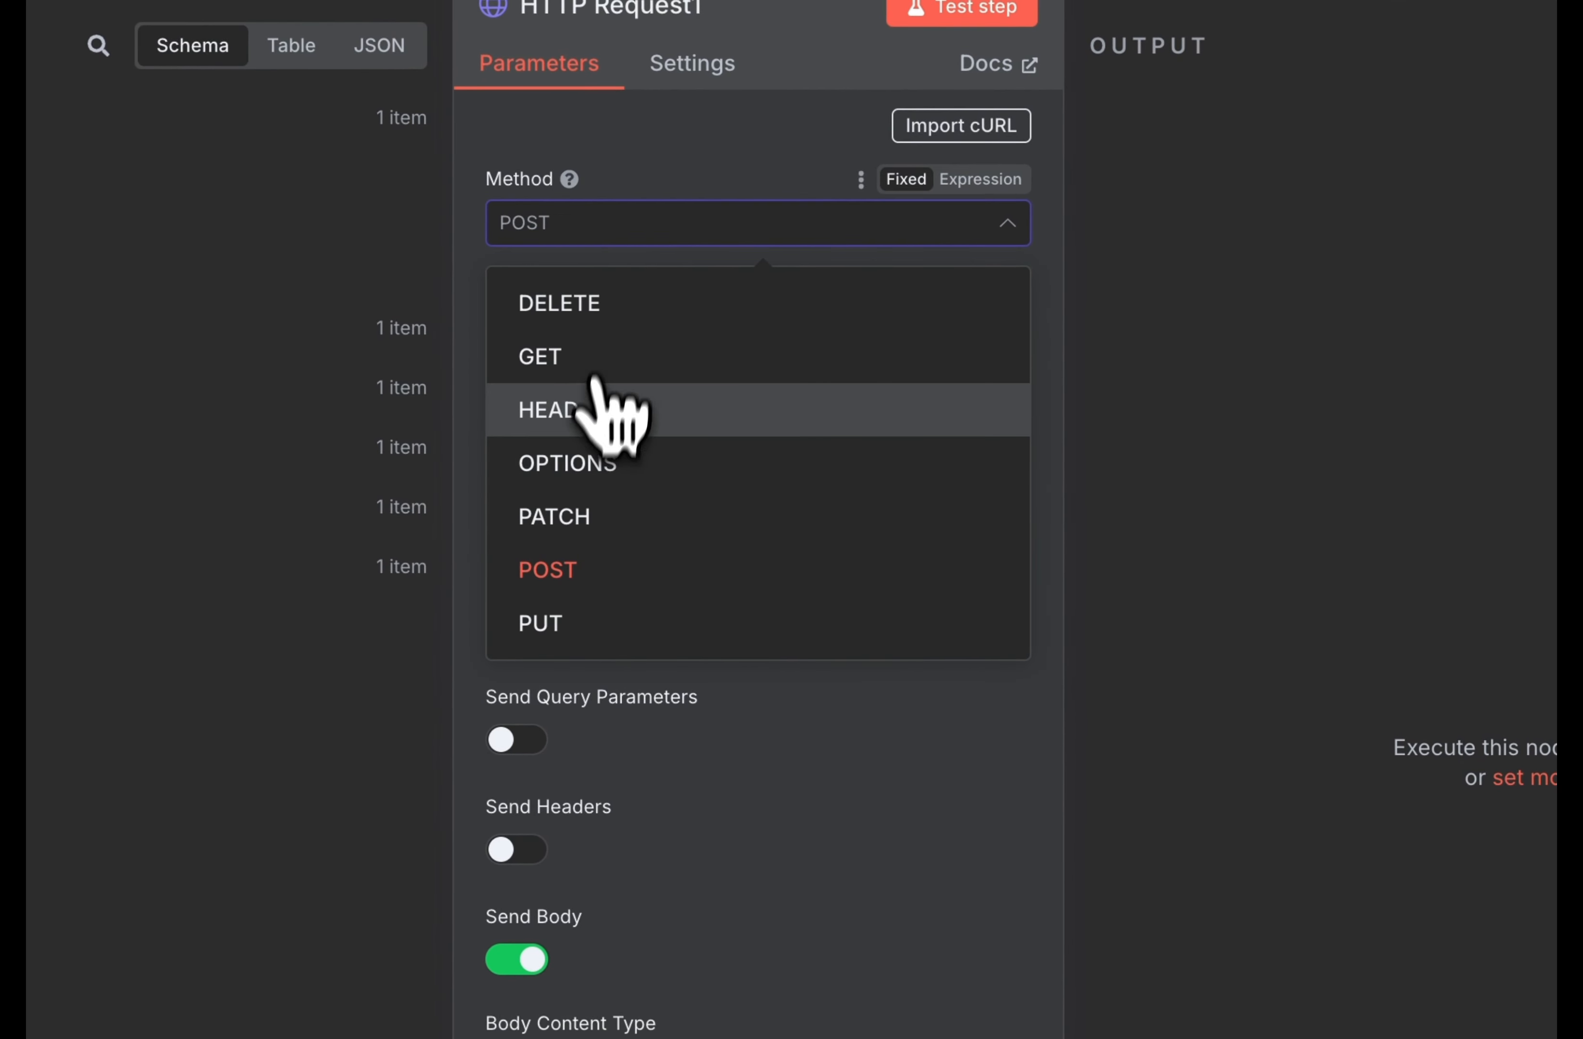
click(617, 356)
scroll(671, 790, down, 5)
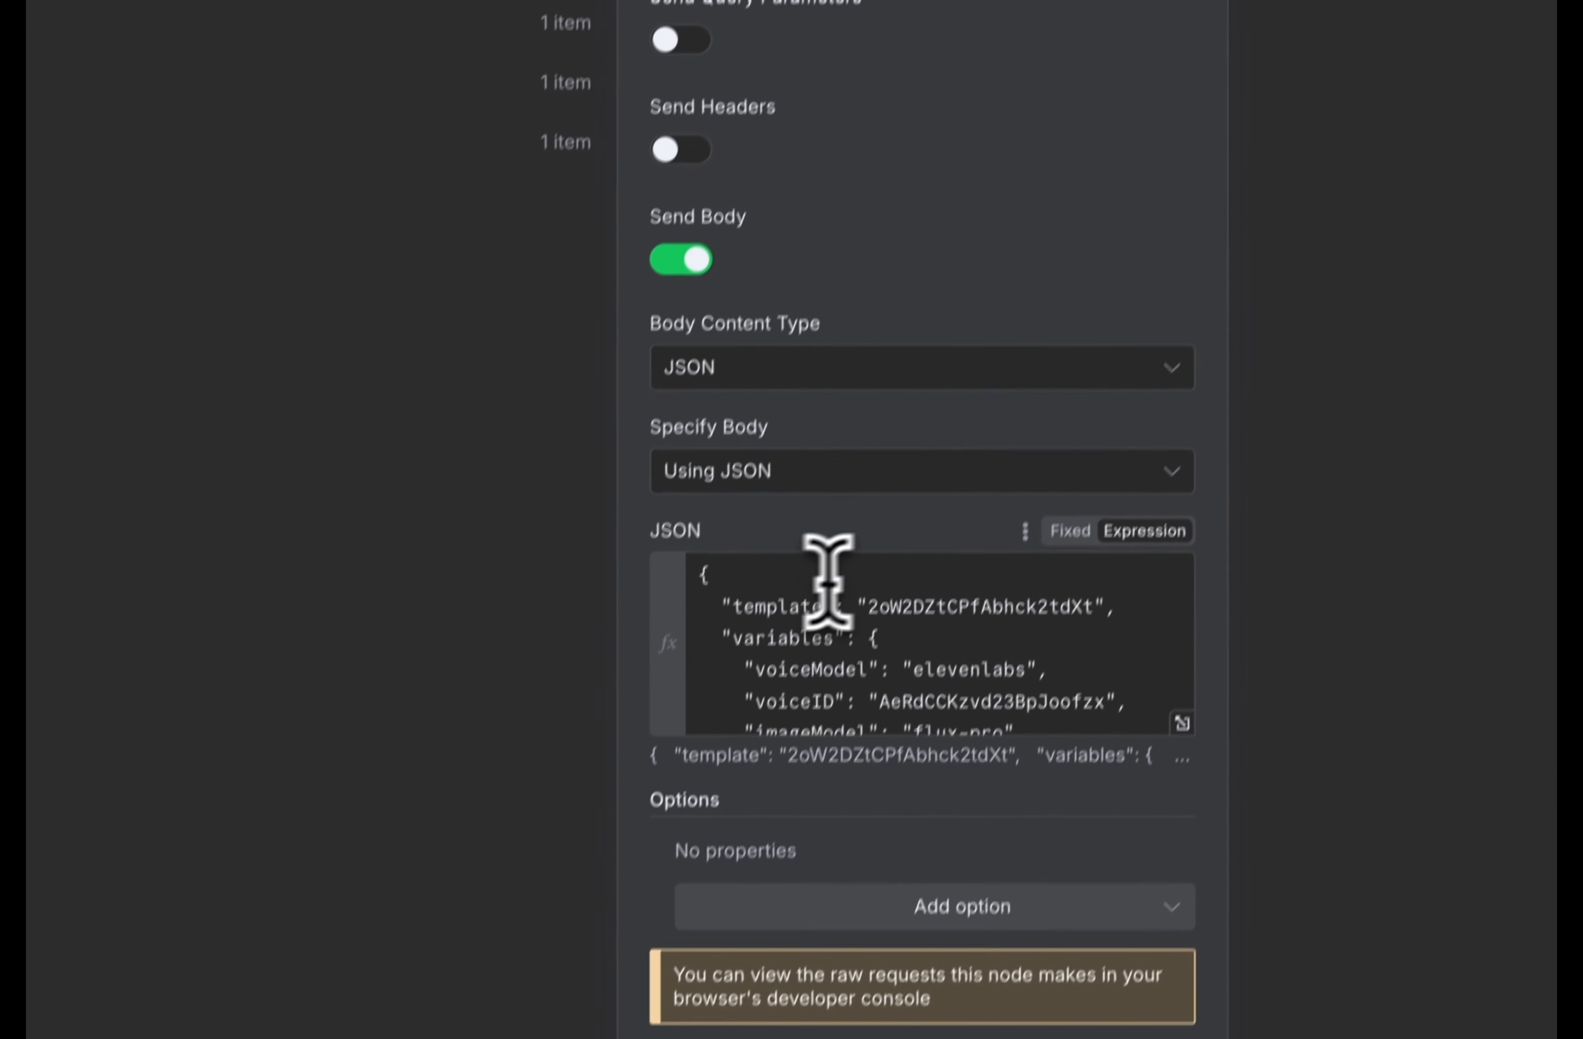
triple_click(1074, 668)
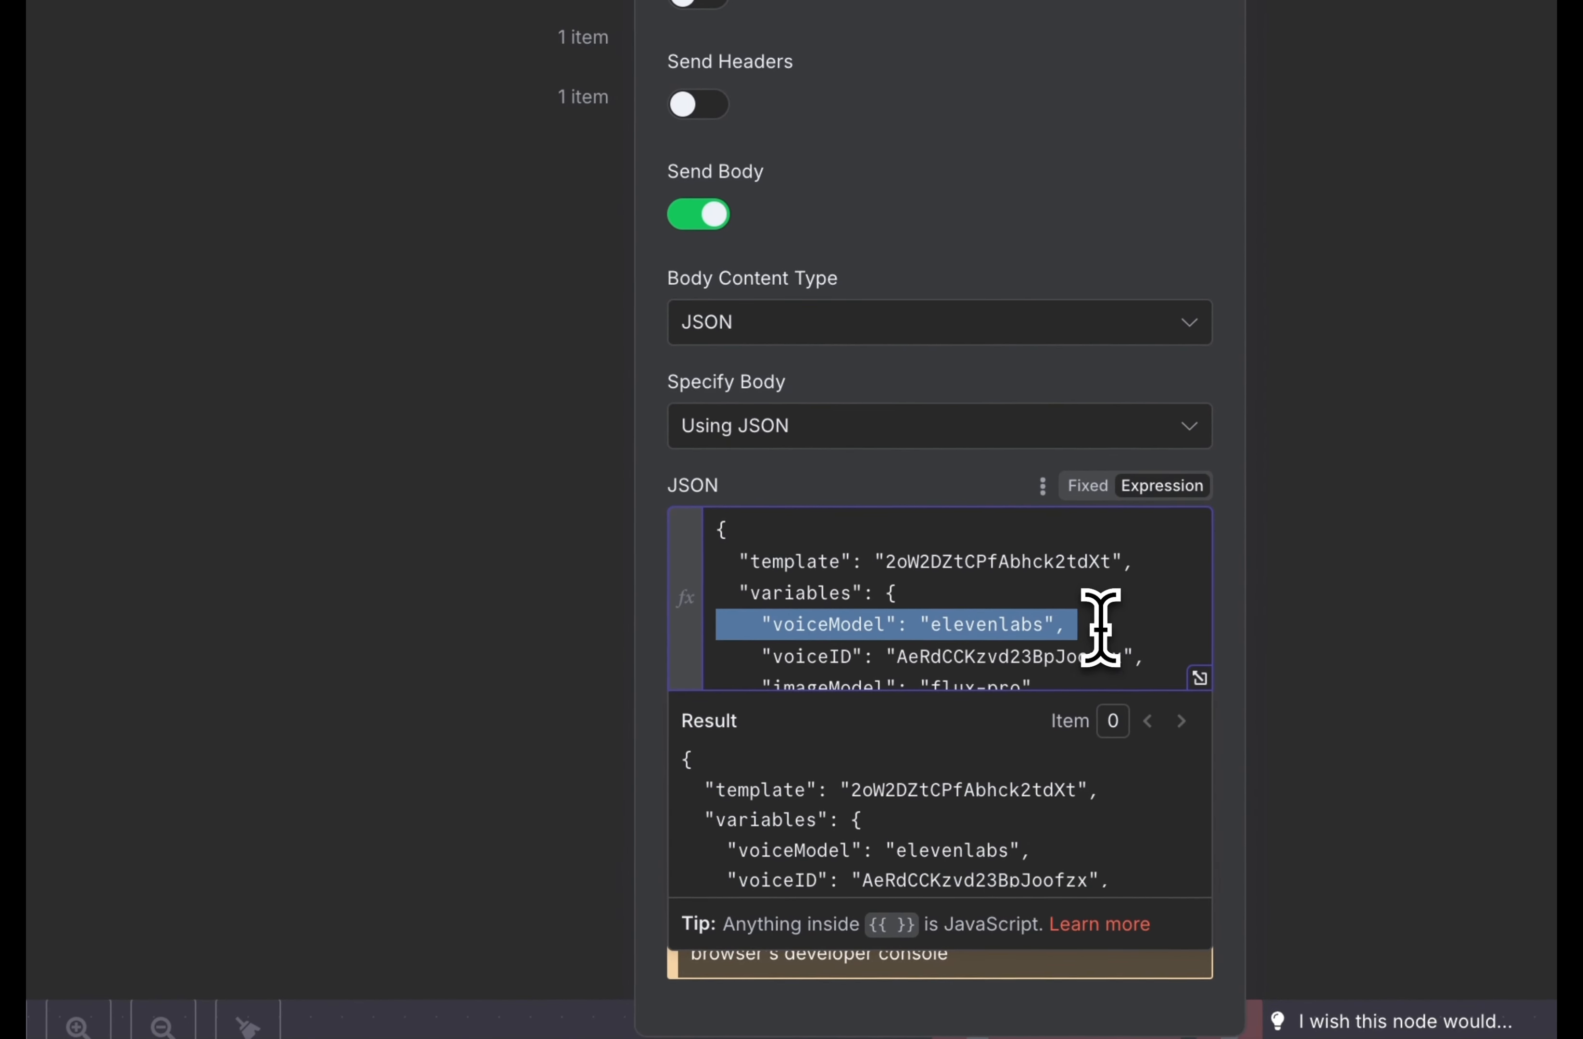
double_click(1050, 611)
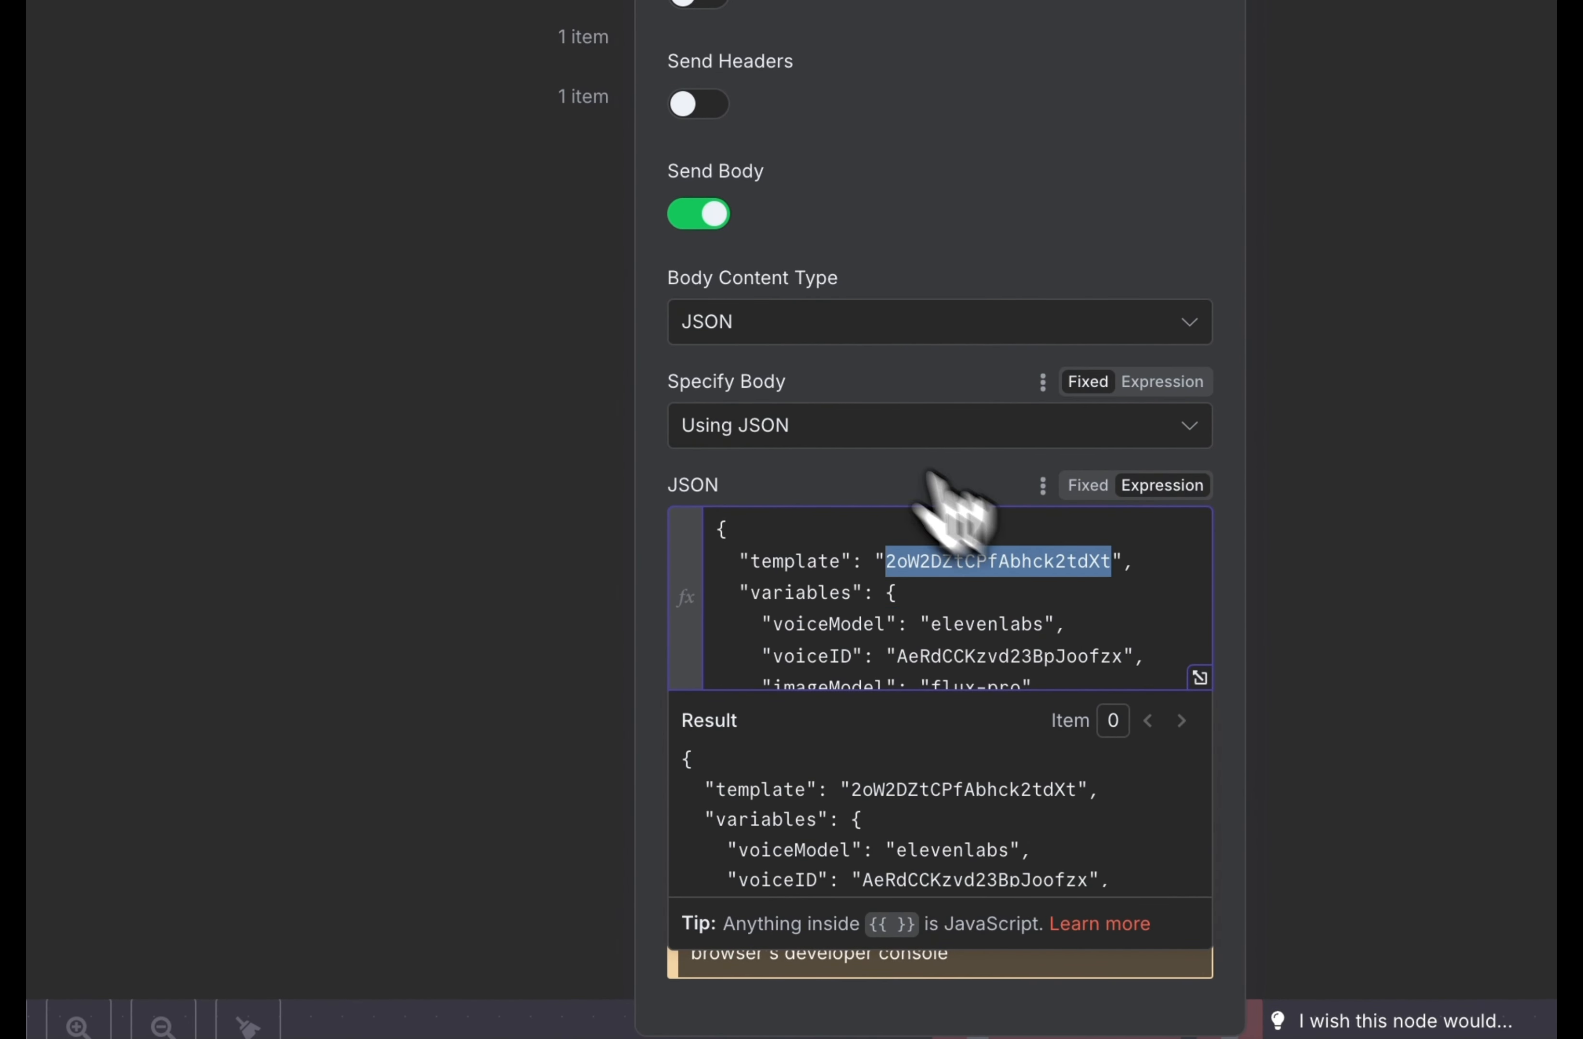
click(821, 425)
click(782, 502)
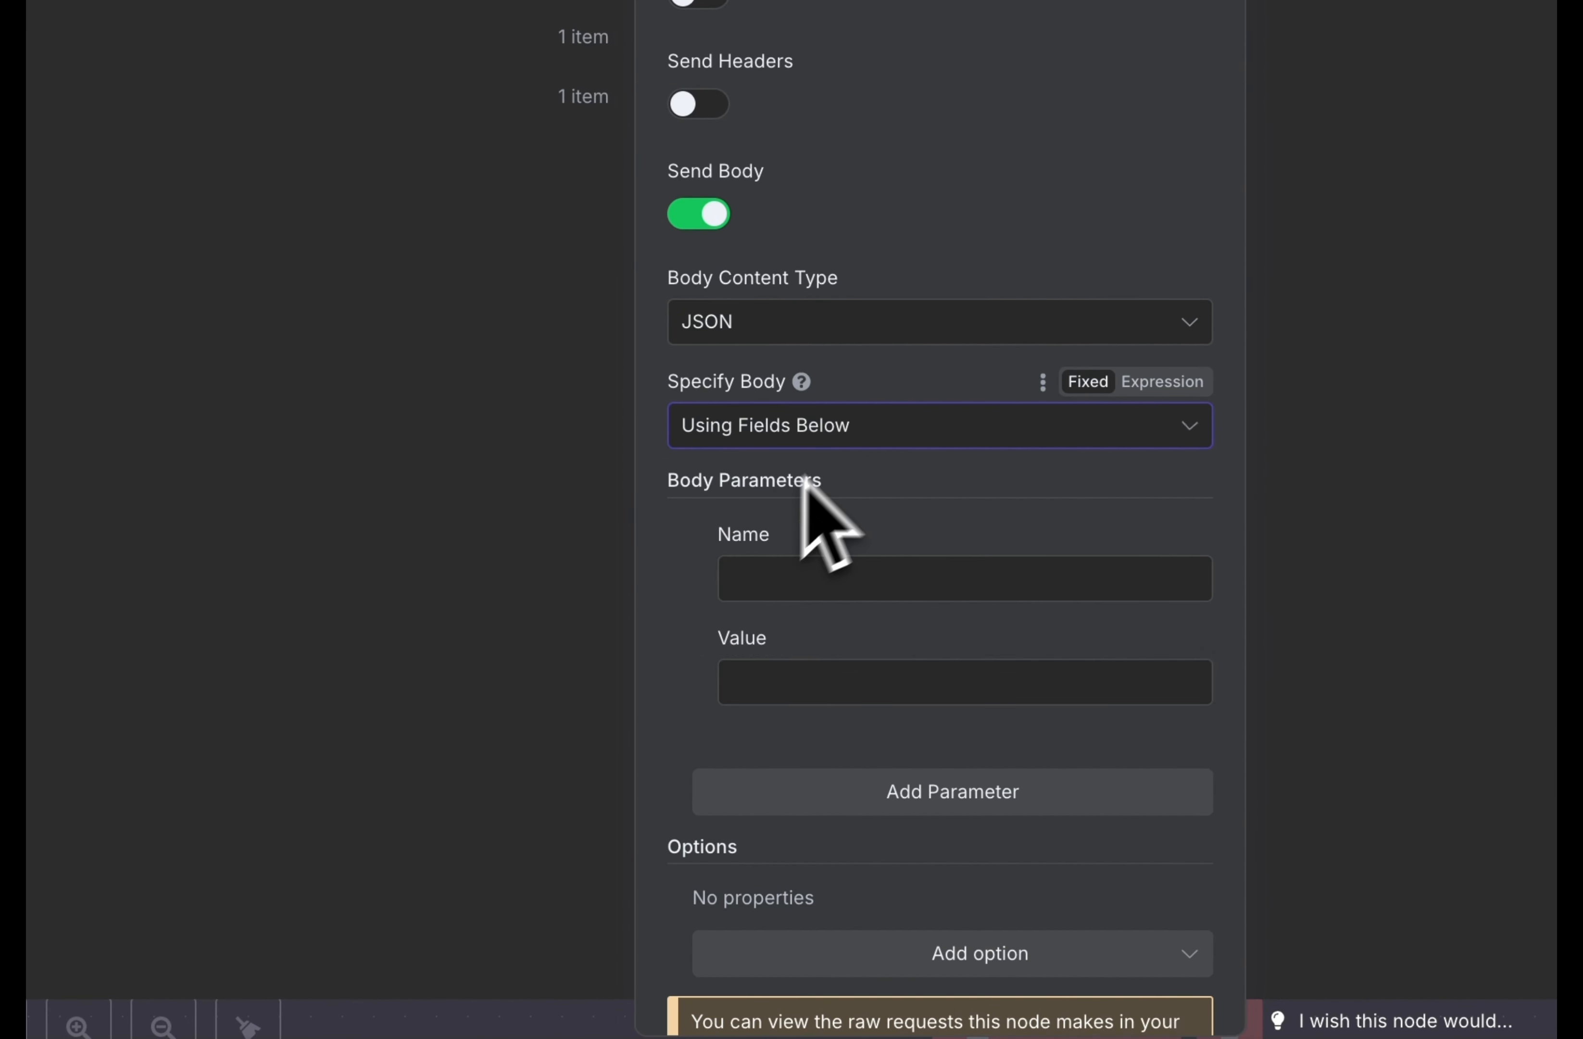
Define a body parameter named projects with the Wait node's project field, {{ $json.project }}, as its value
click(765, 578)
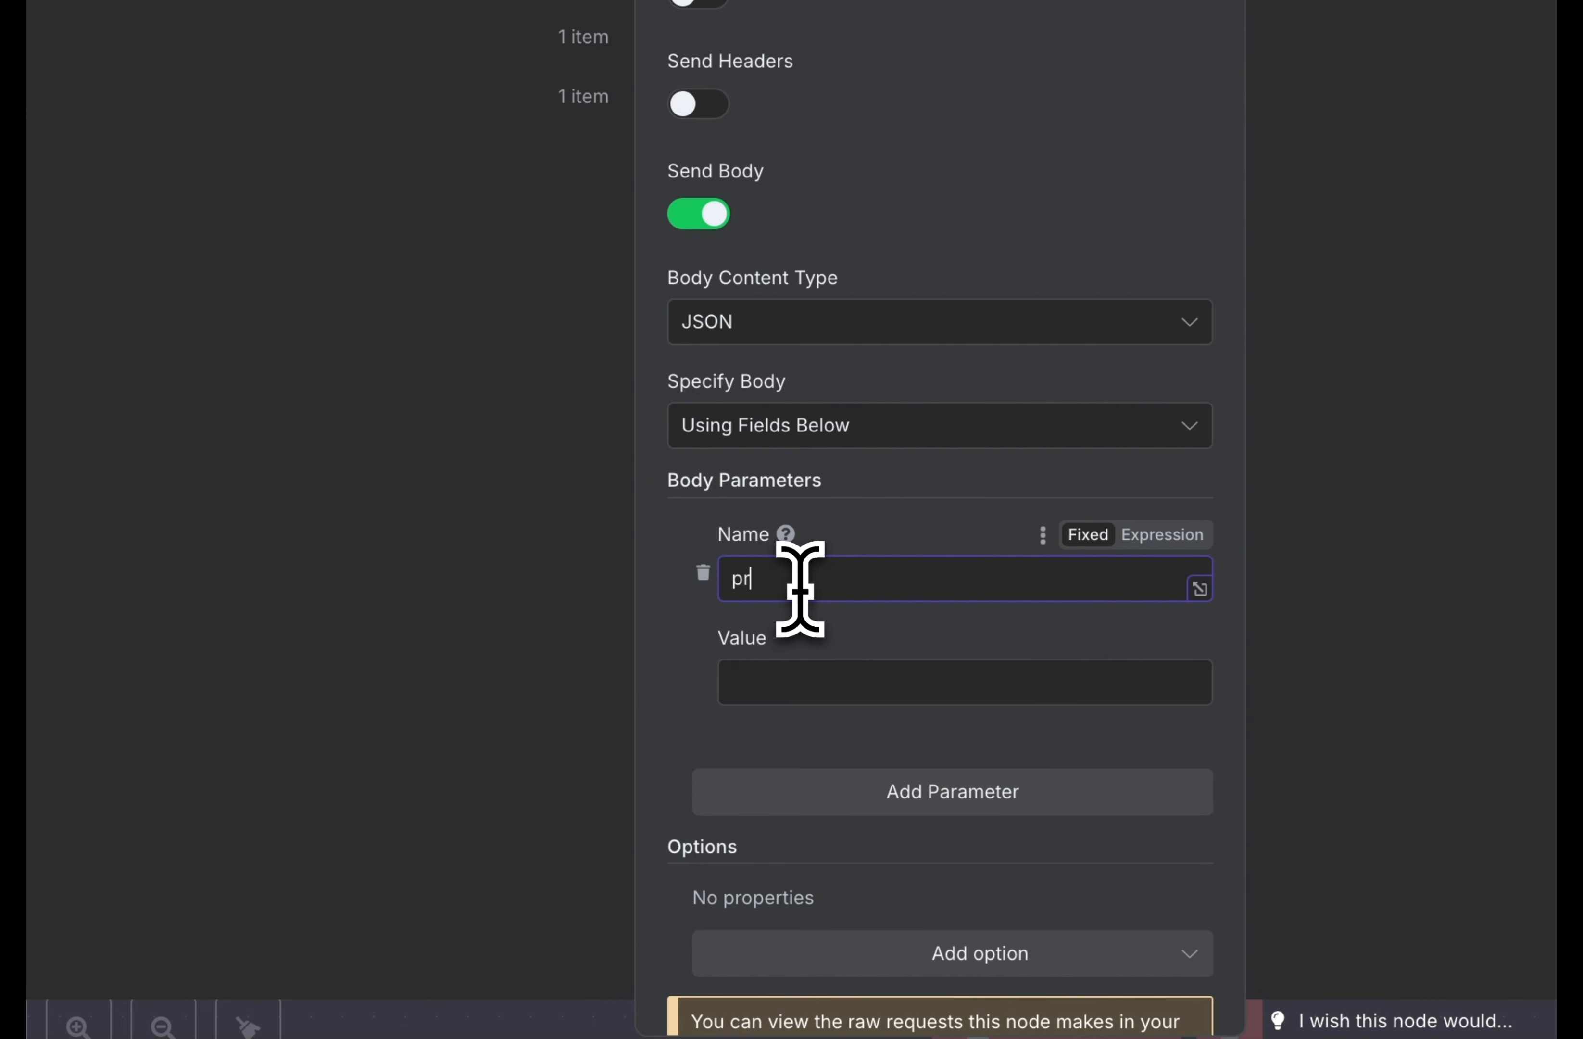
text(proects)
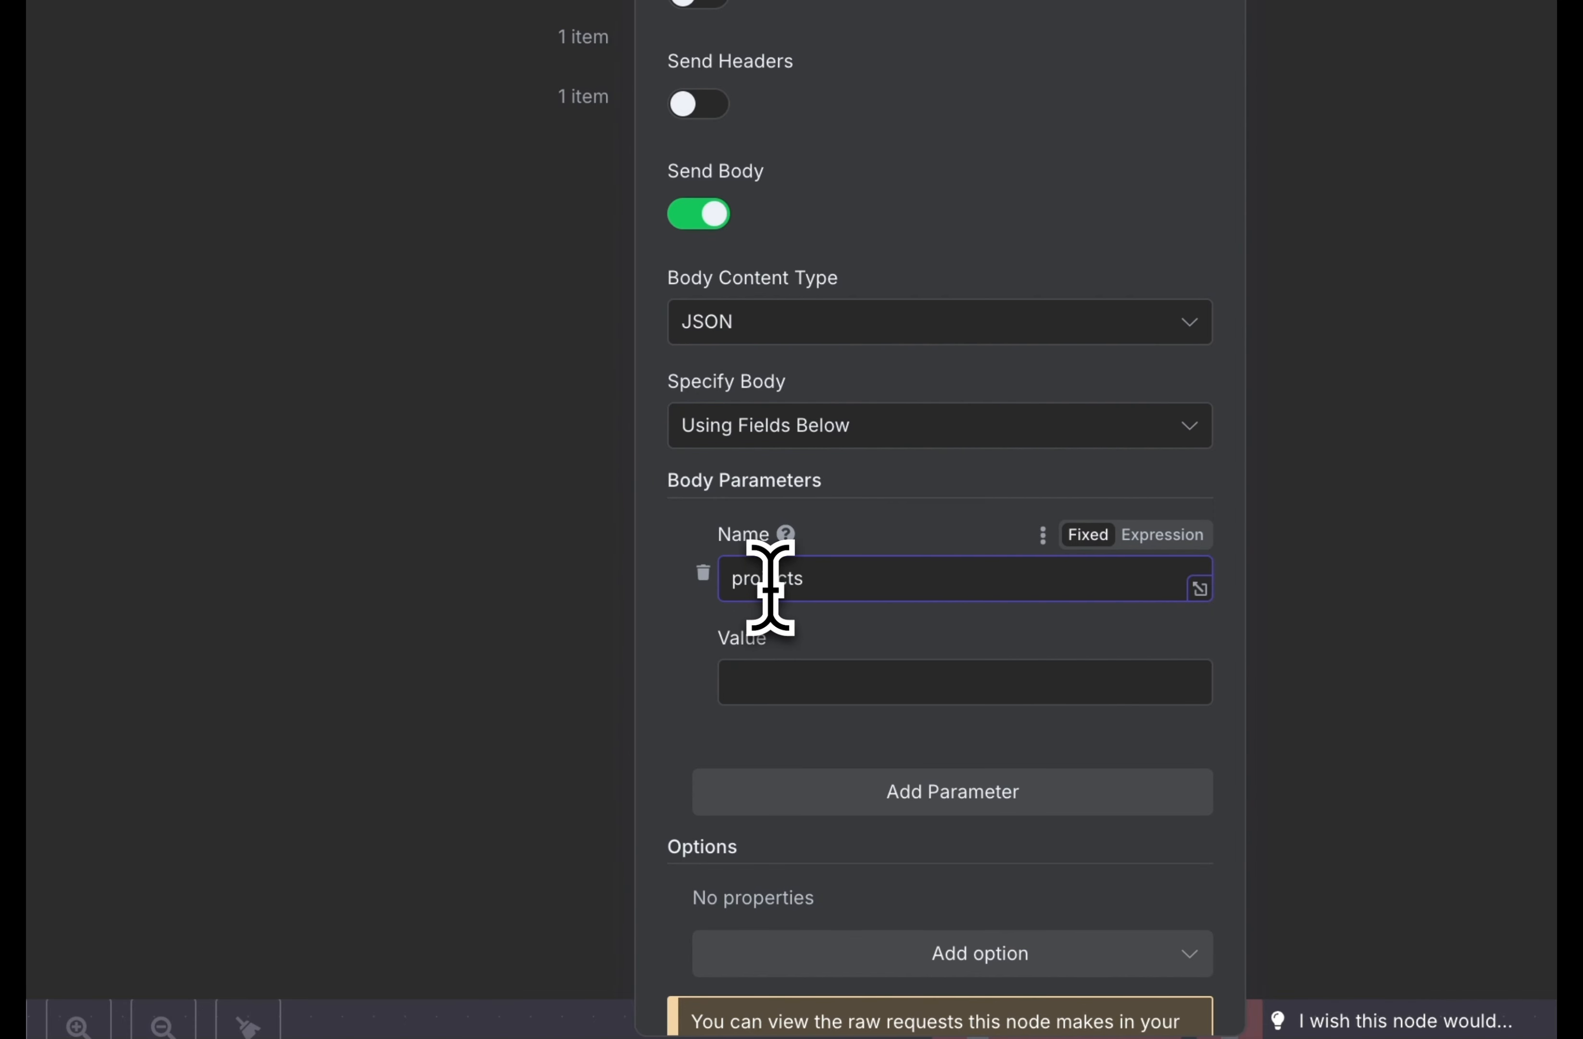
click(802, 680)
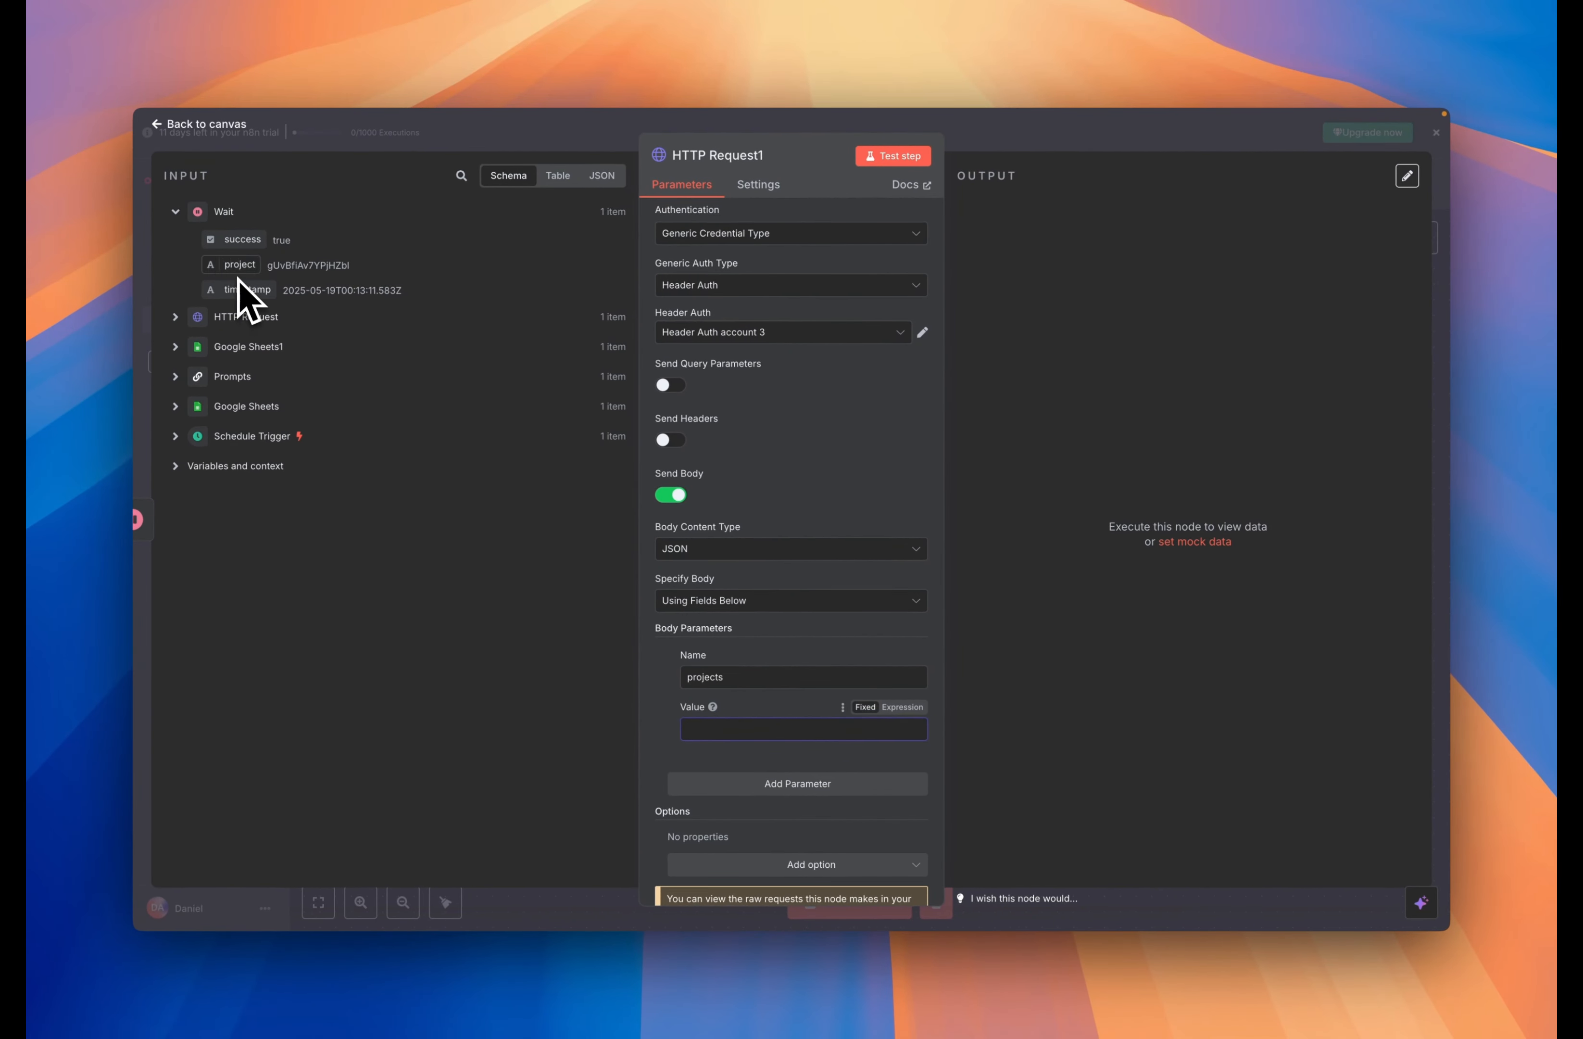
drag(259, 206, 770, 584)
drag(610, 543, 718, 728)
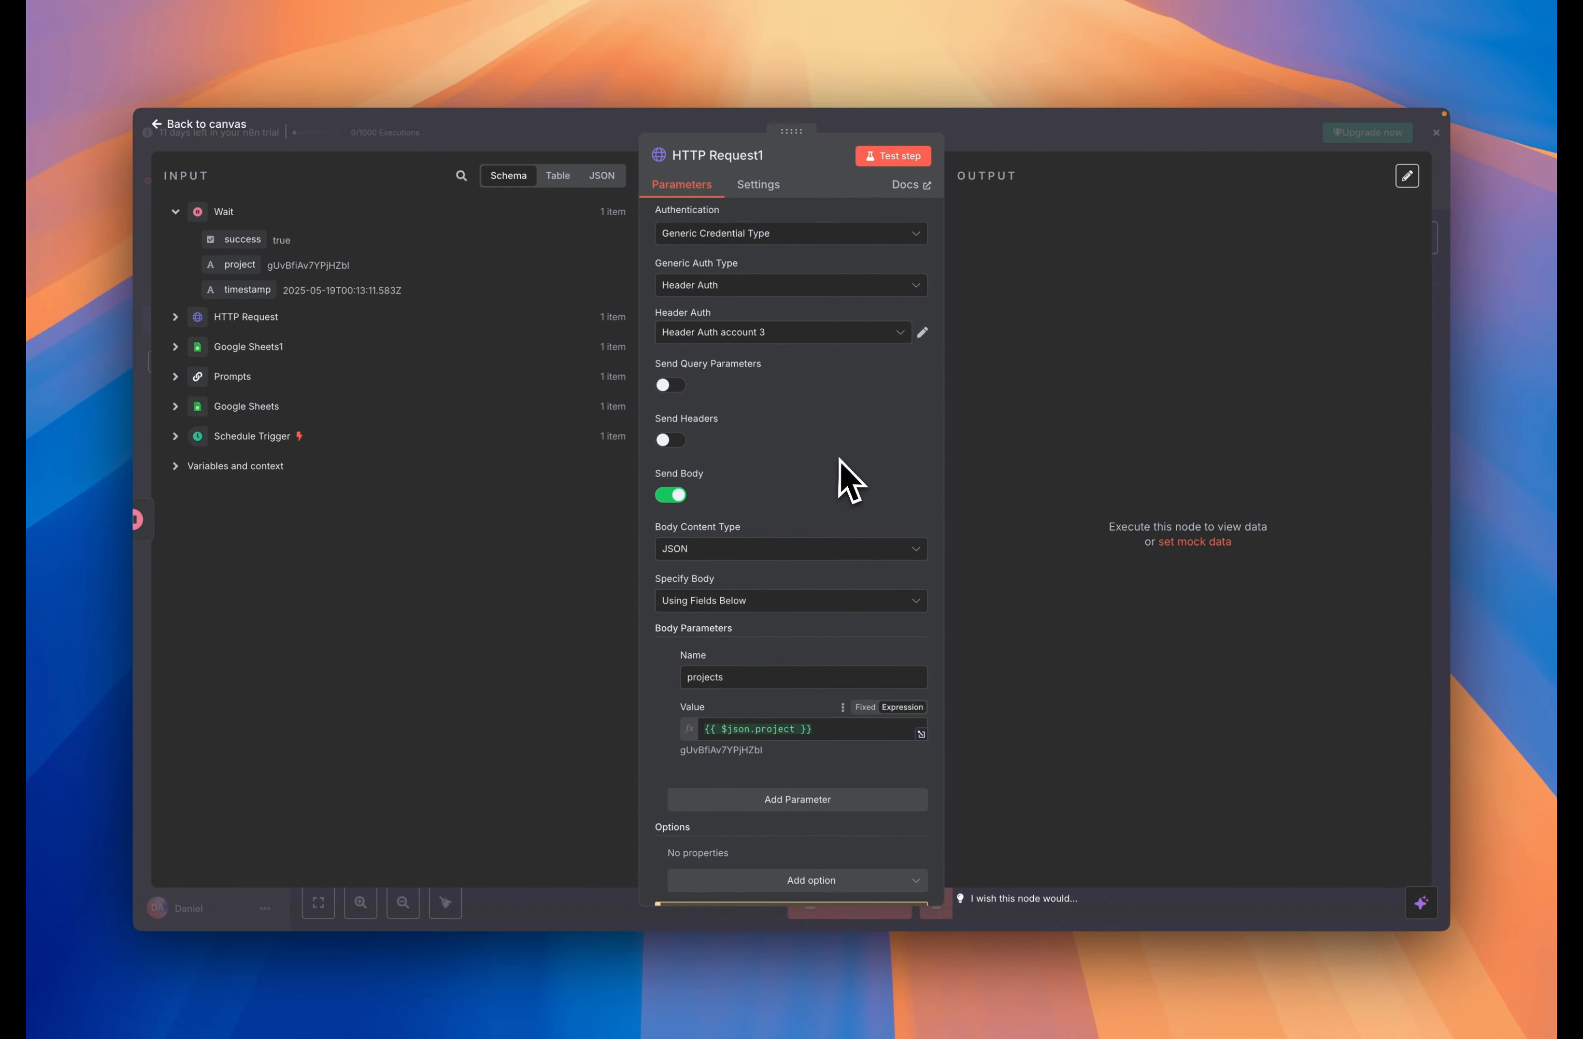
Check the GET request's settings and the resolved project expression, then test the step
scroll(816, 620, up, 3)
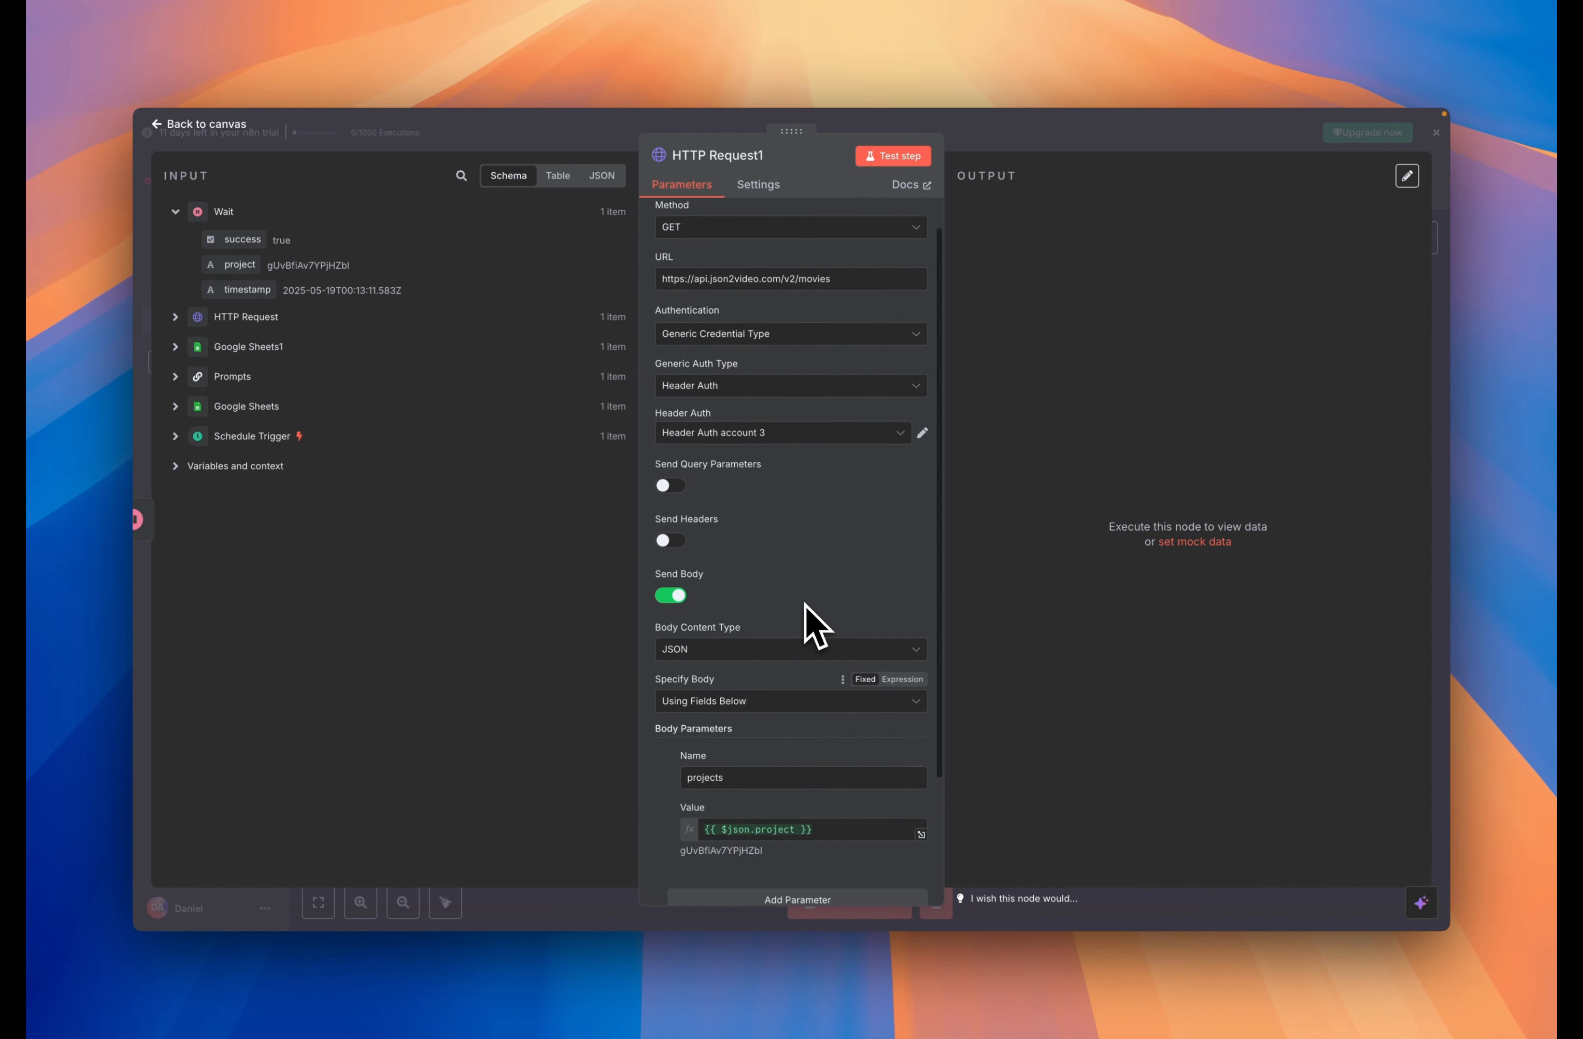
scroll(804, 604, down, 5)
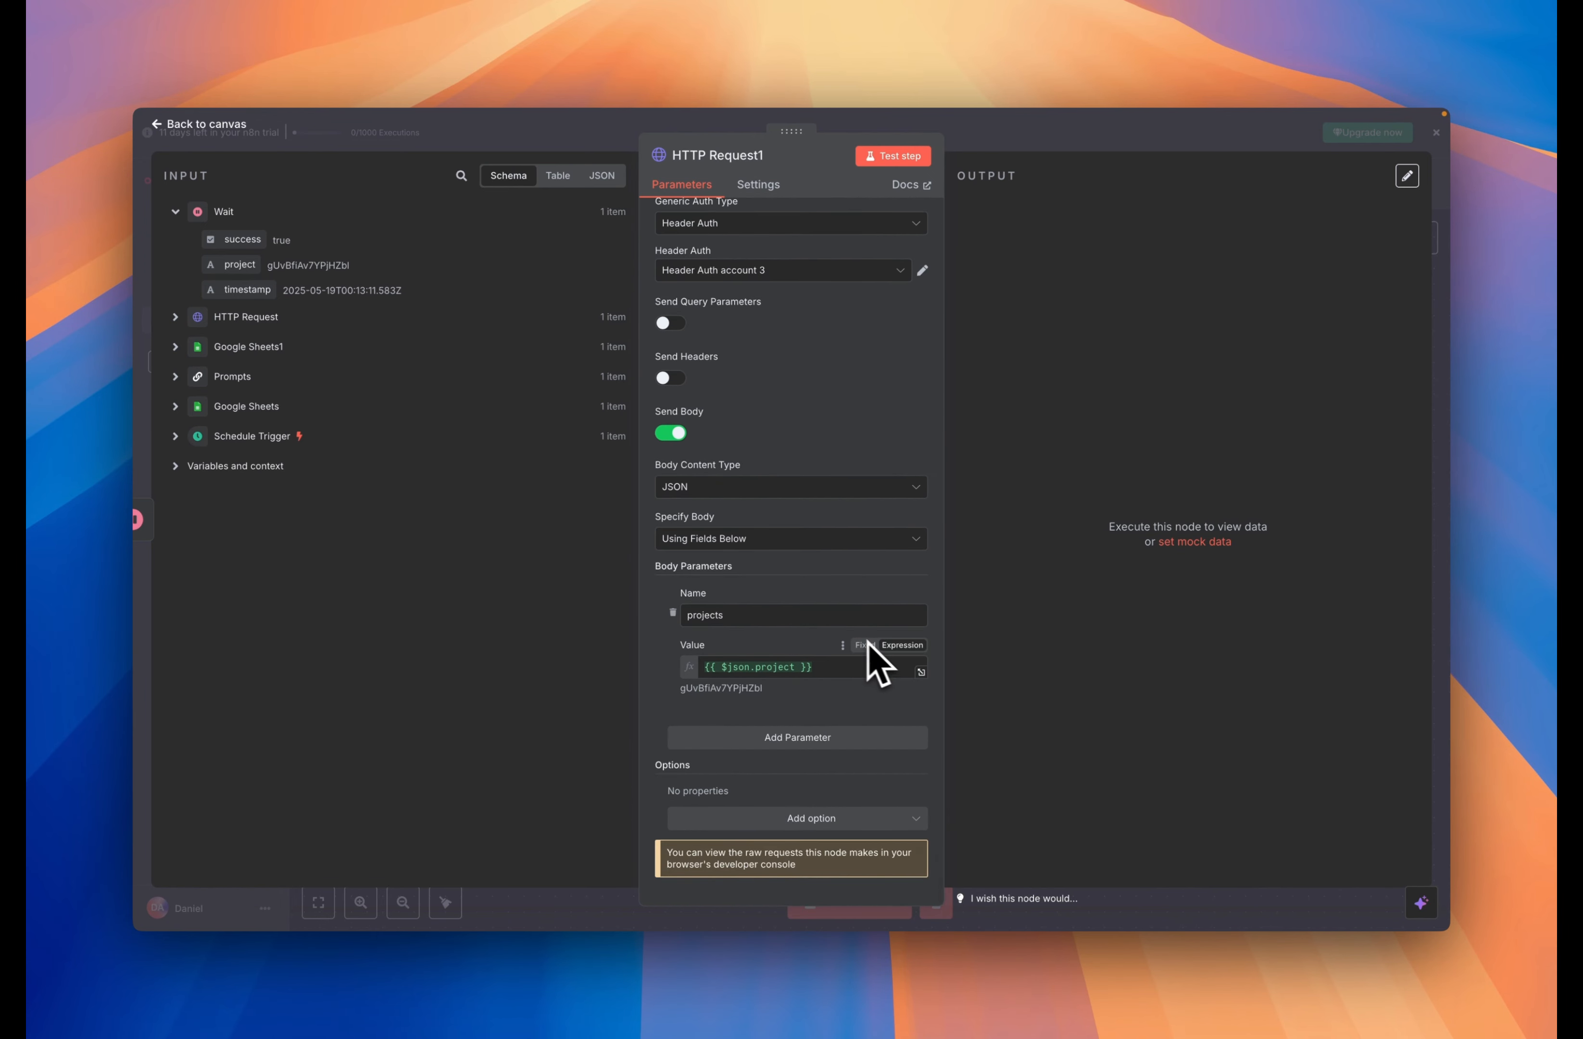
click(921, 672)
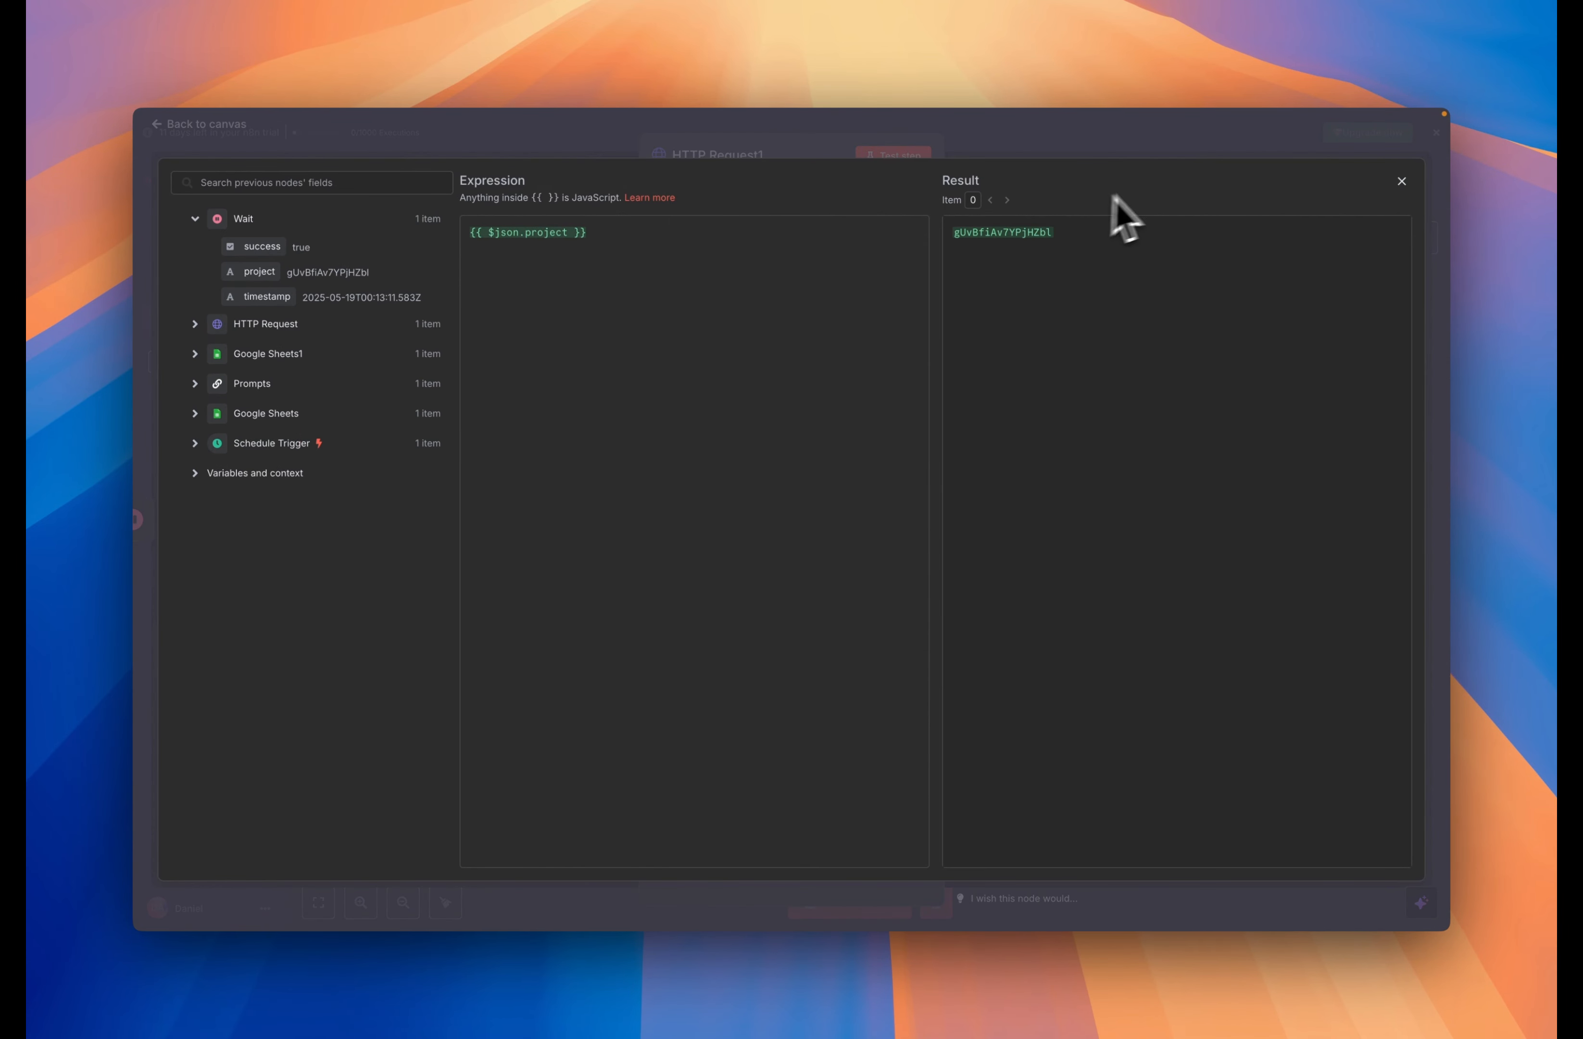
key(Escape)
scroll(761, 530, up, 5)
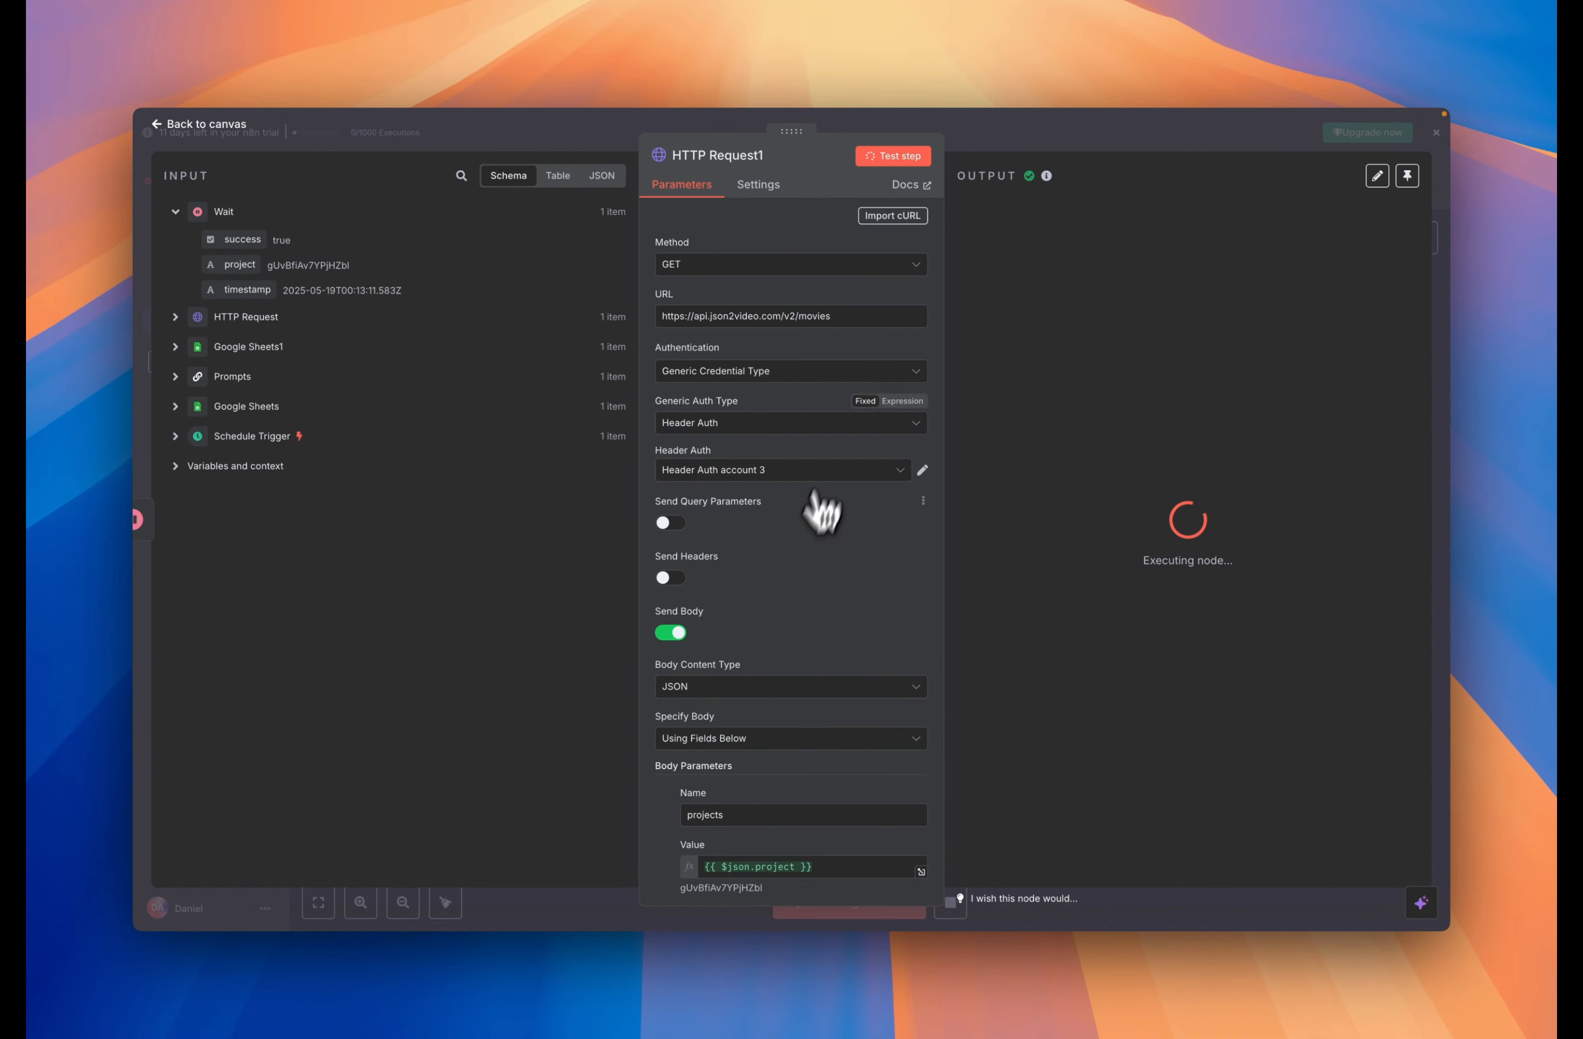
Examine the success, status and message fields of the movies in the request's output, then return to the workflow canvas
scroll(1079, 542, down, 10)
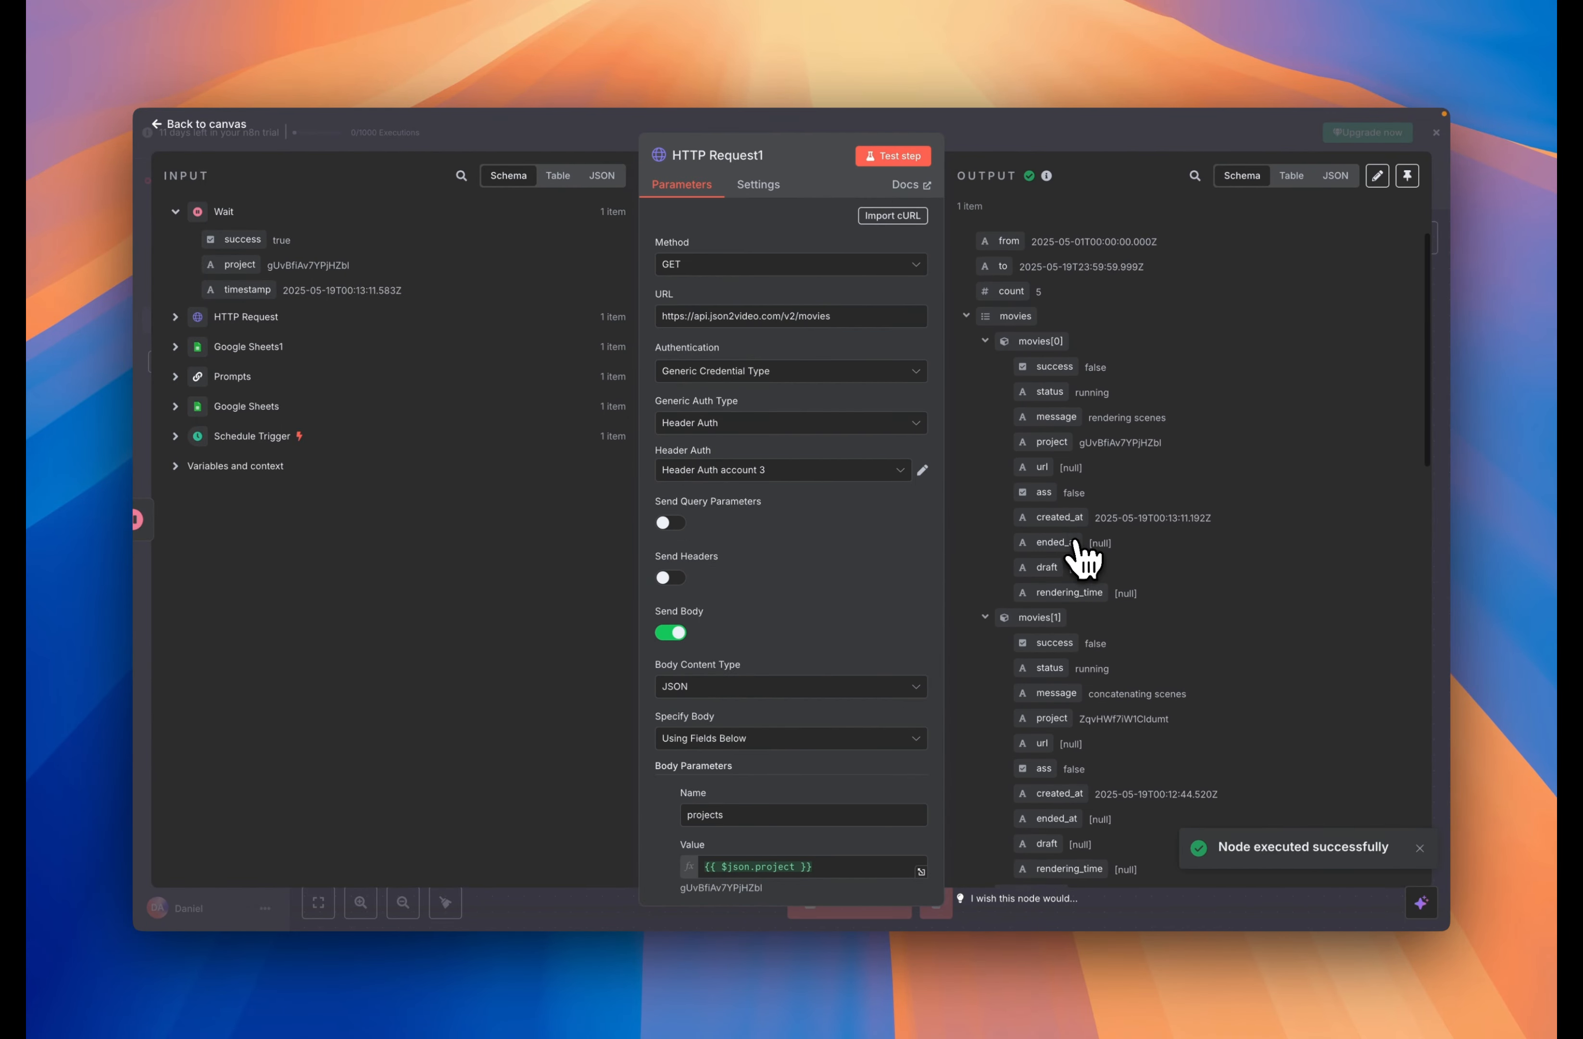
scroll(1083, 557, down, 10)
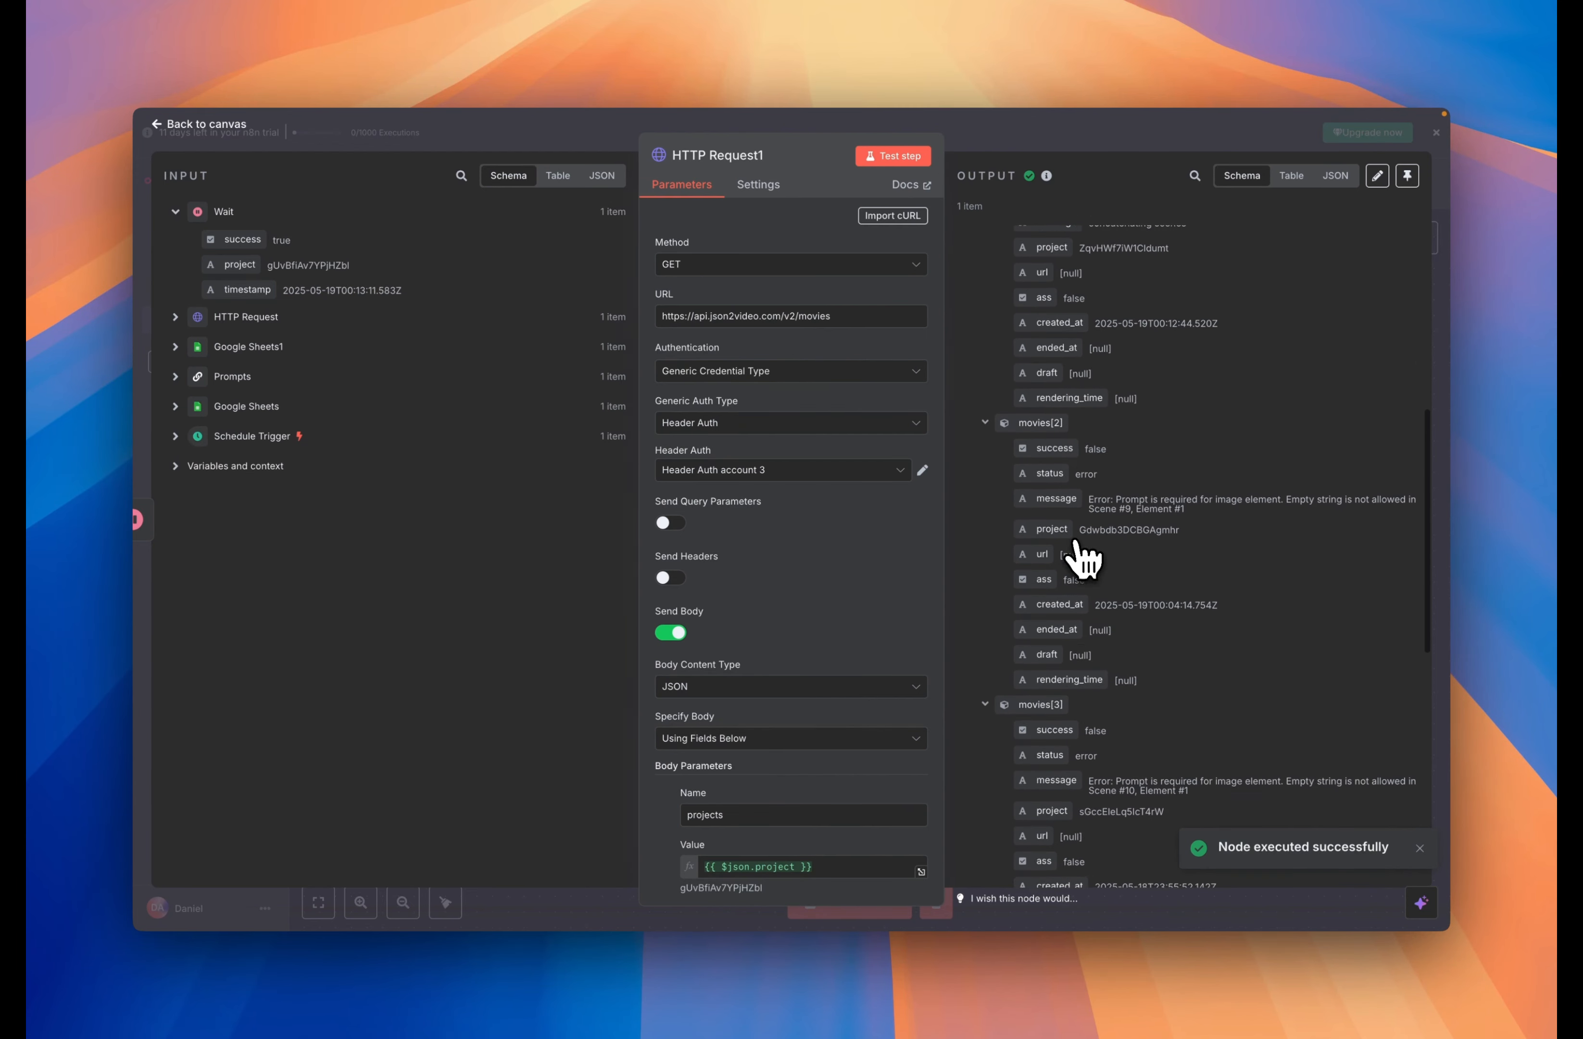
scroll(1084, 556, up, 3)
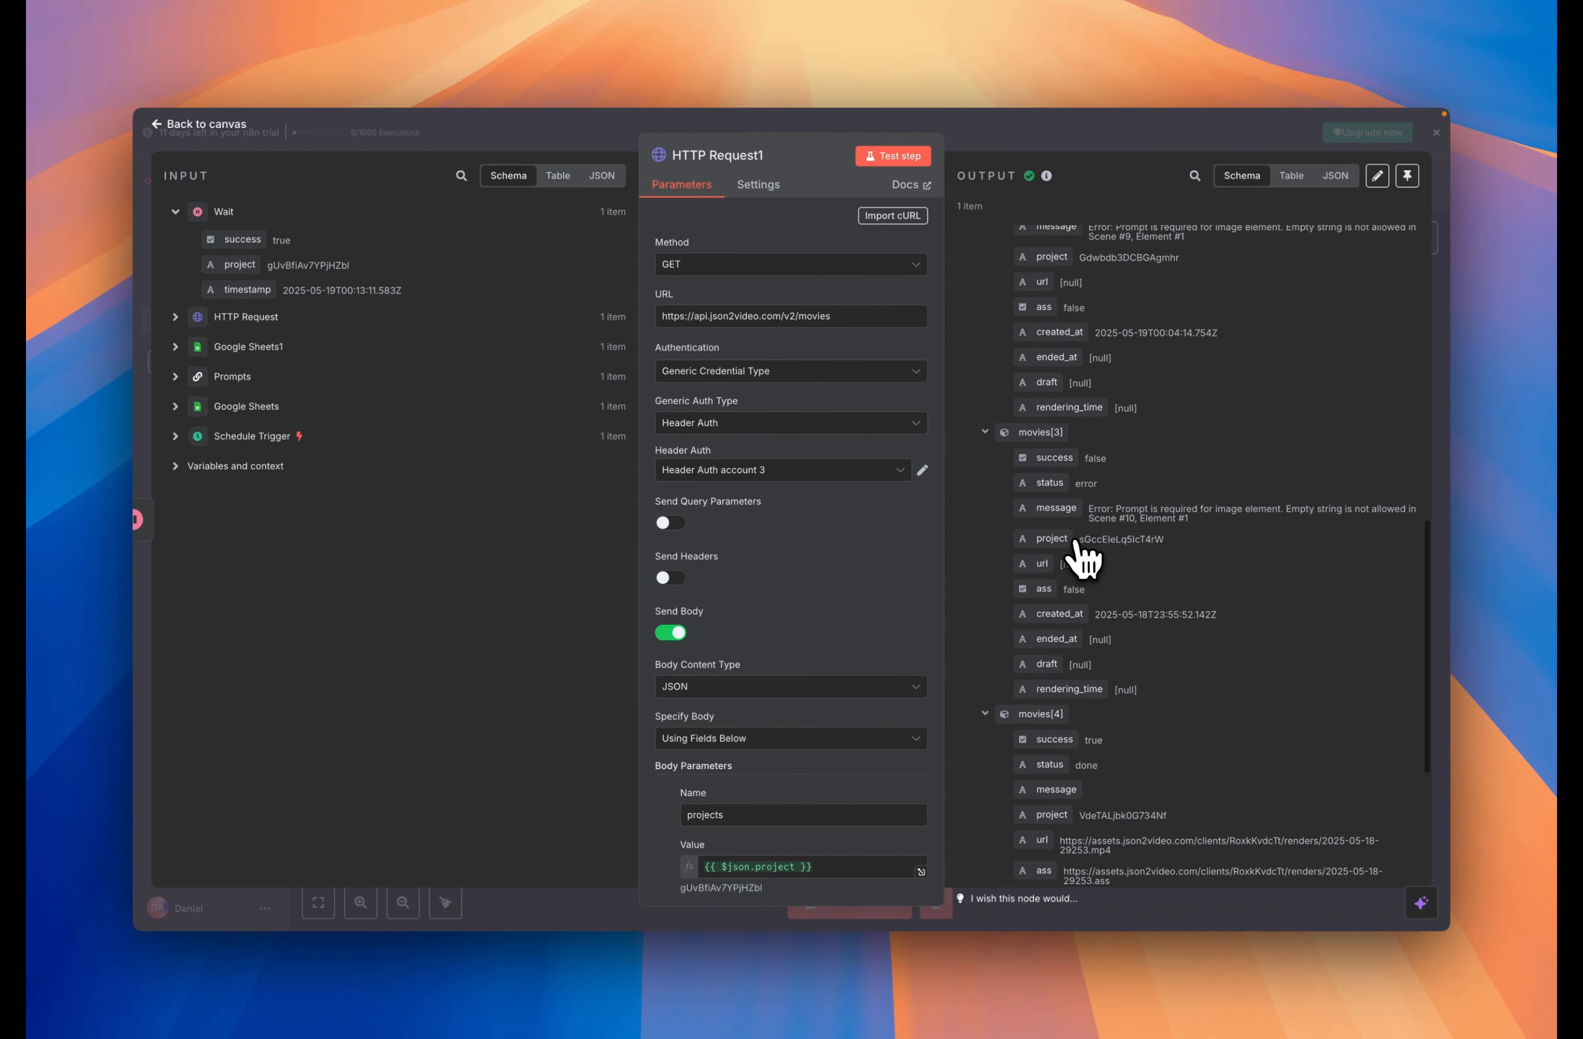
scroll(1083, 556, up, 4)
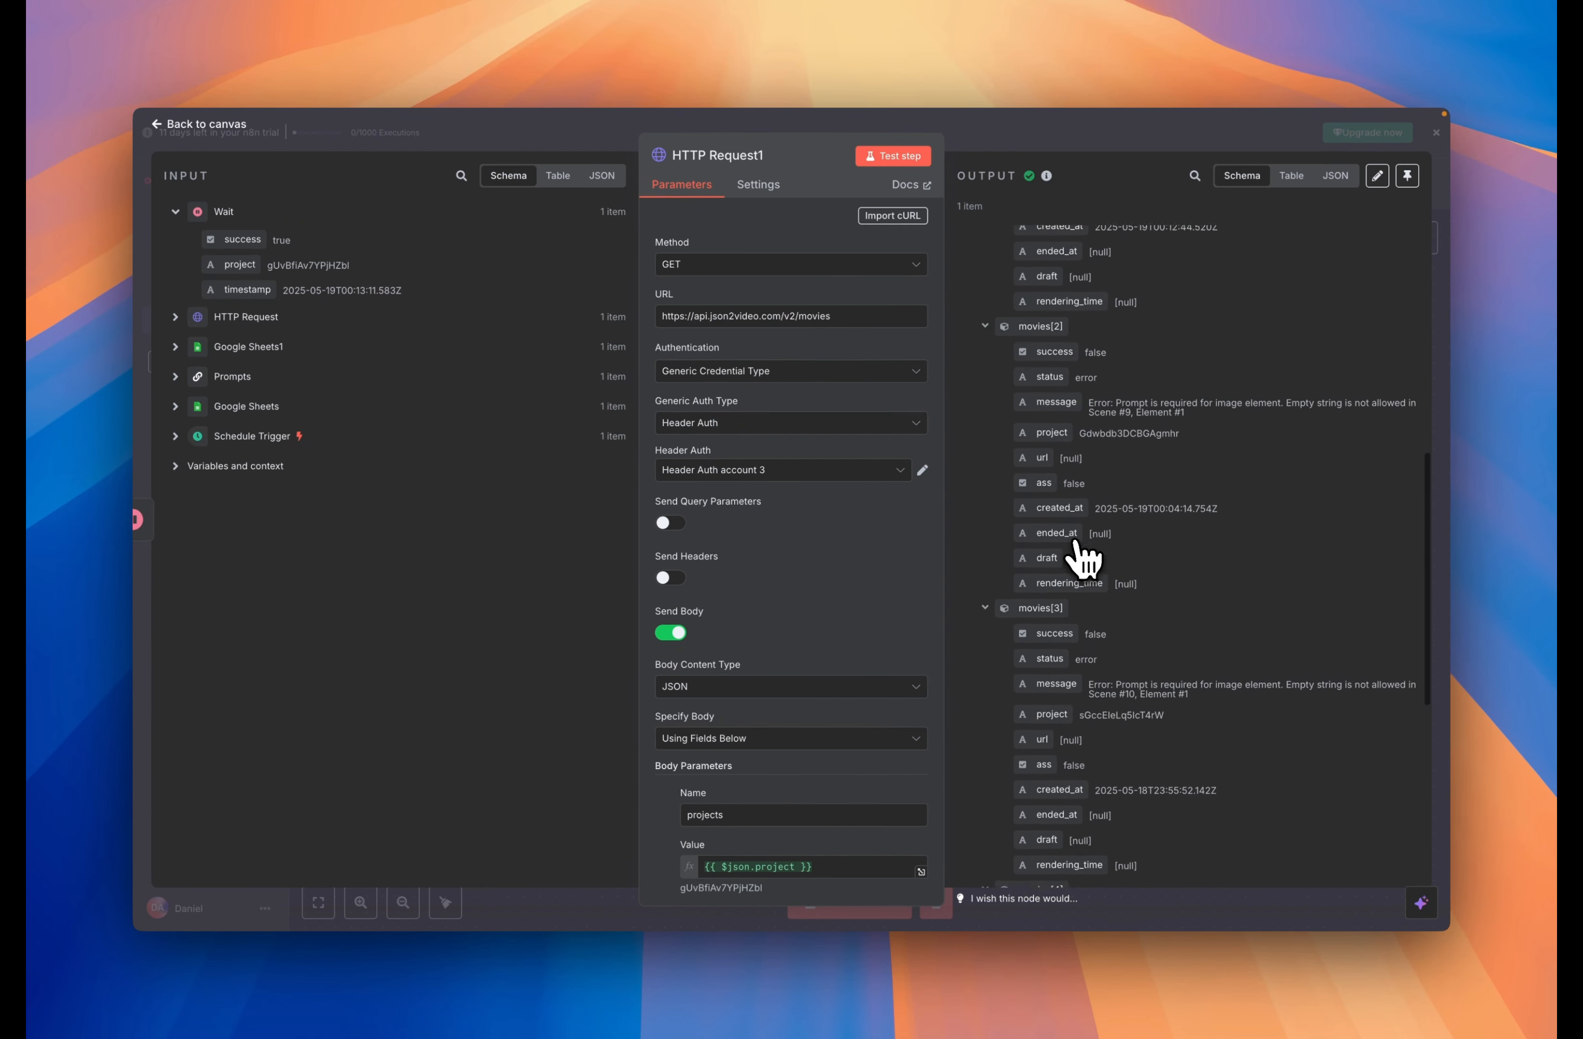
scroll(1078, 547, up, 1)
scroll(1126, 480, up, 4)
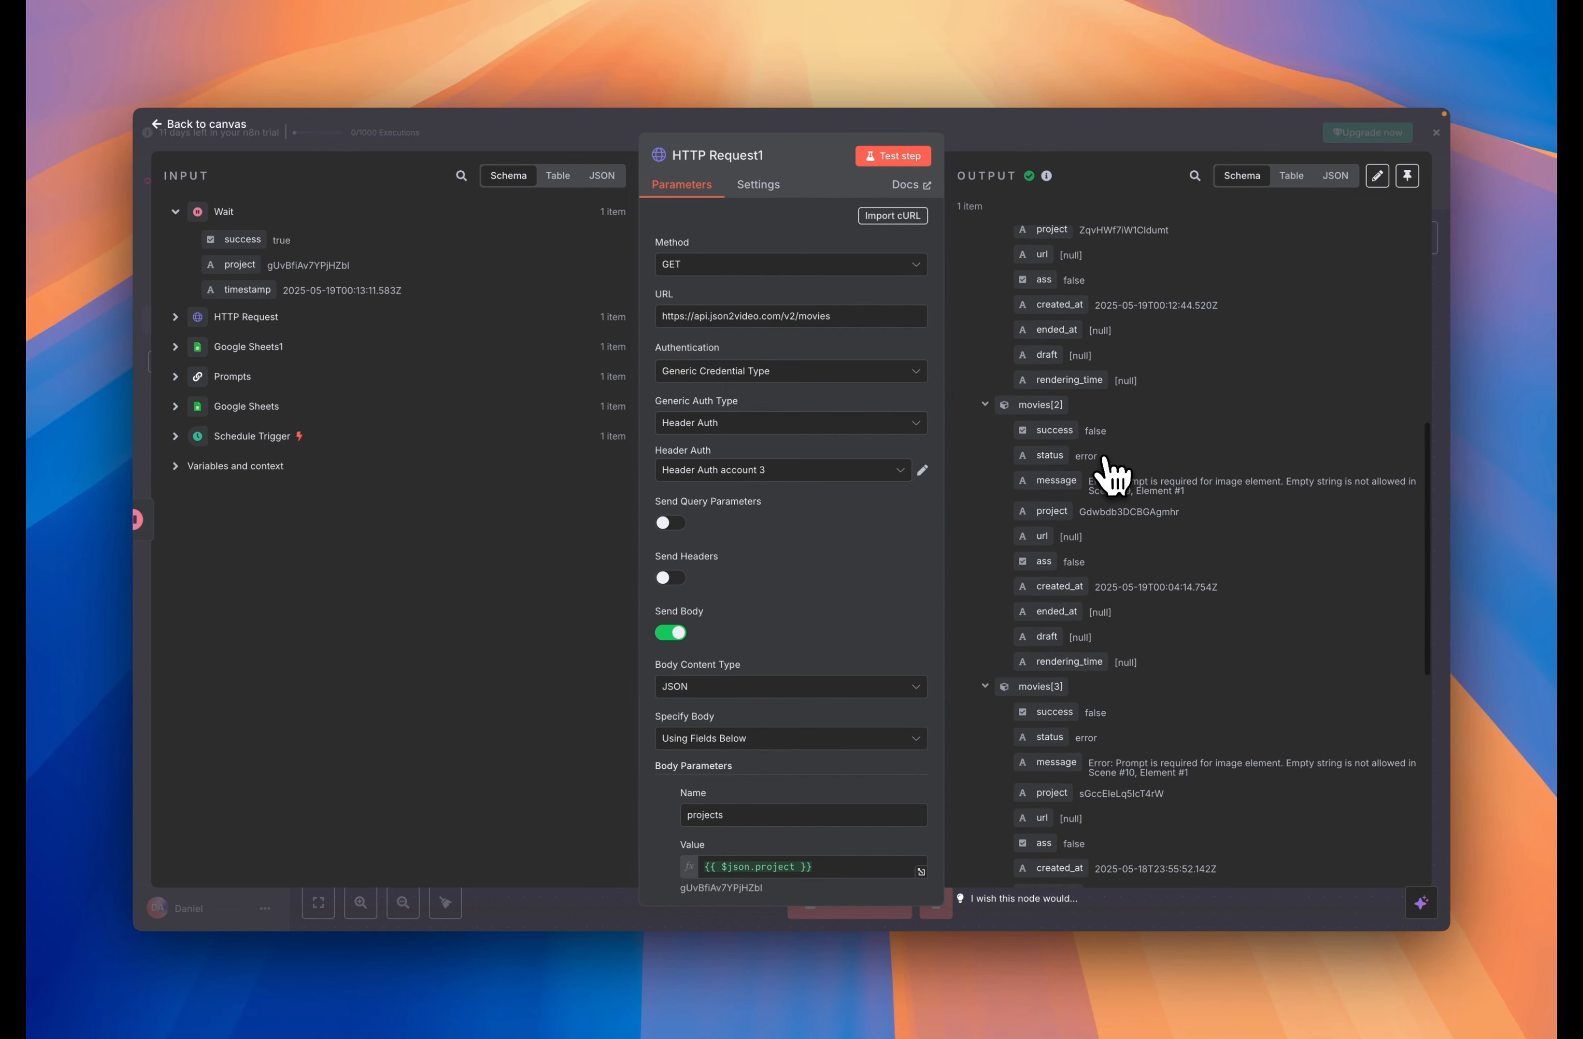
scroll(1078, 539, up, 6)
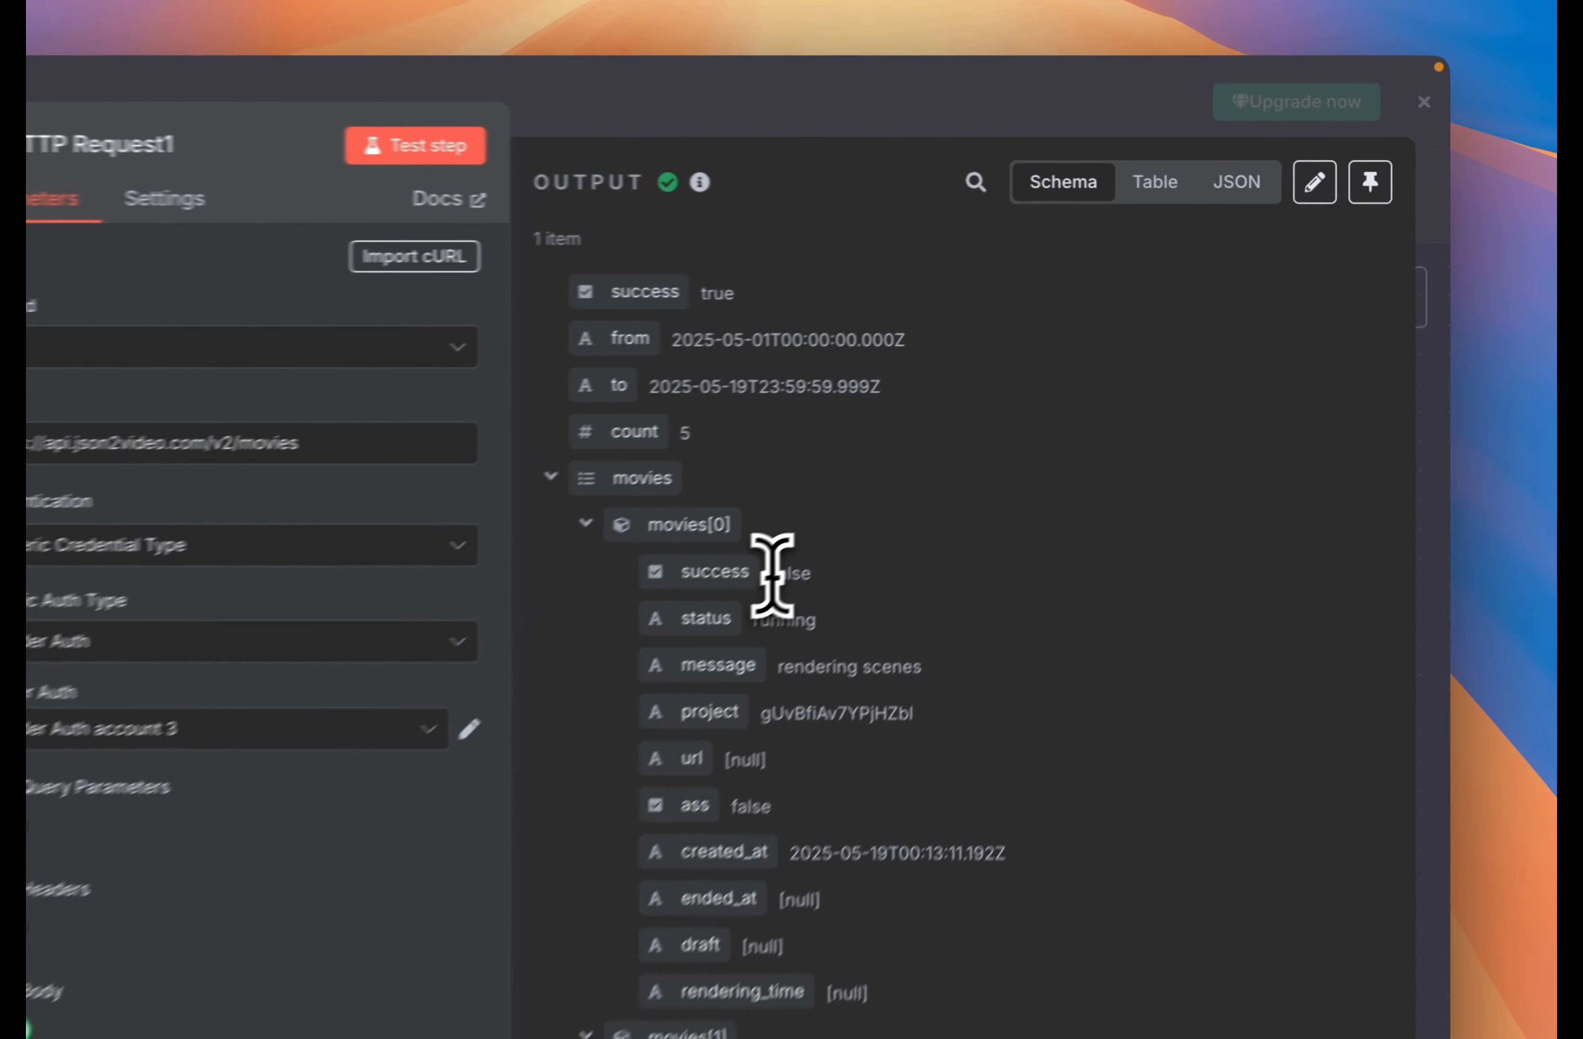
drag(1083, 410, 1151, 418)
click(1122, 444)
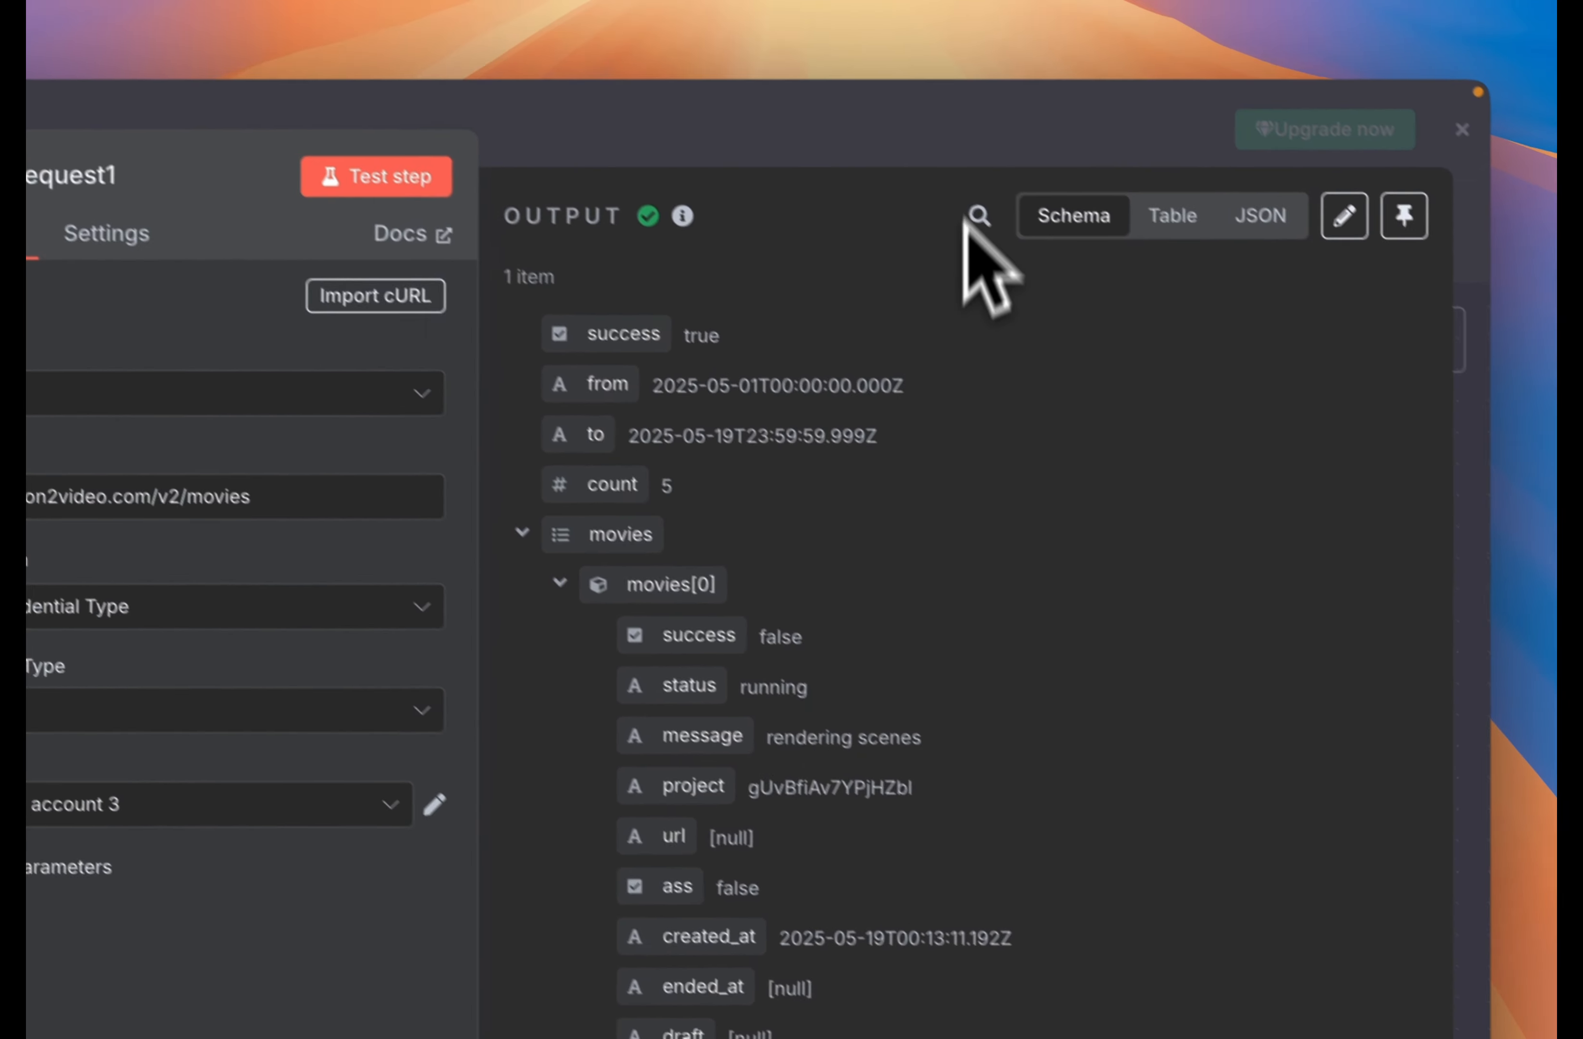
click(961, 124)
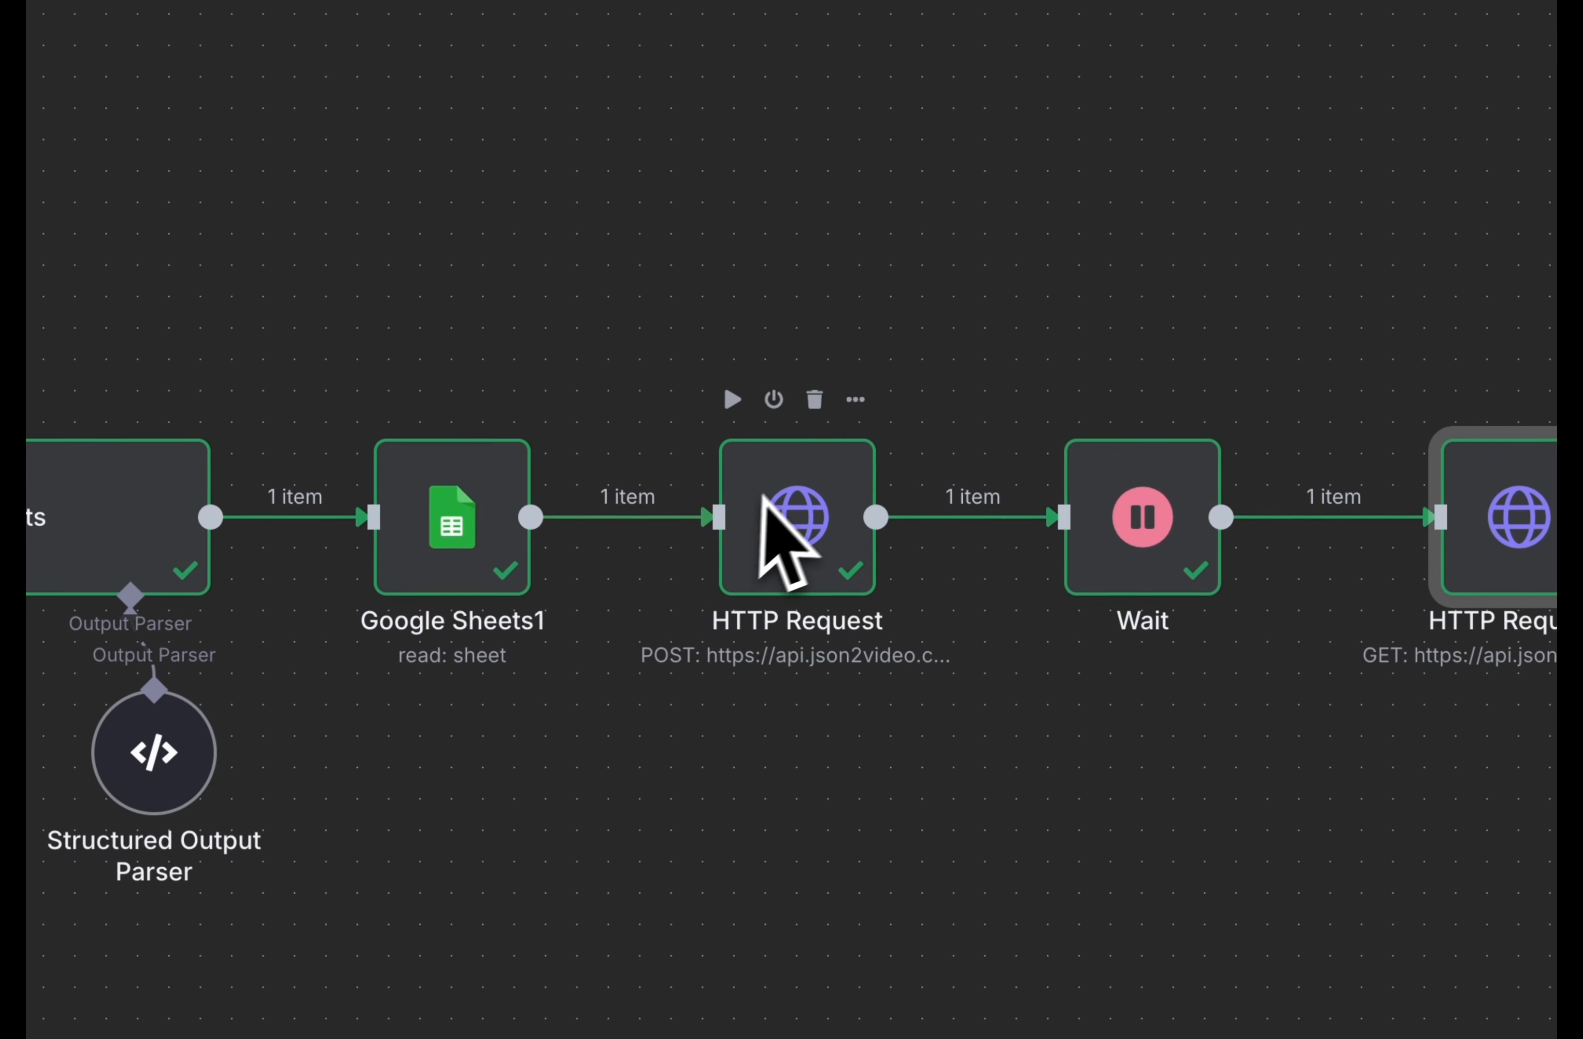
click(782, 644)
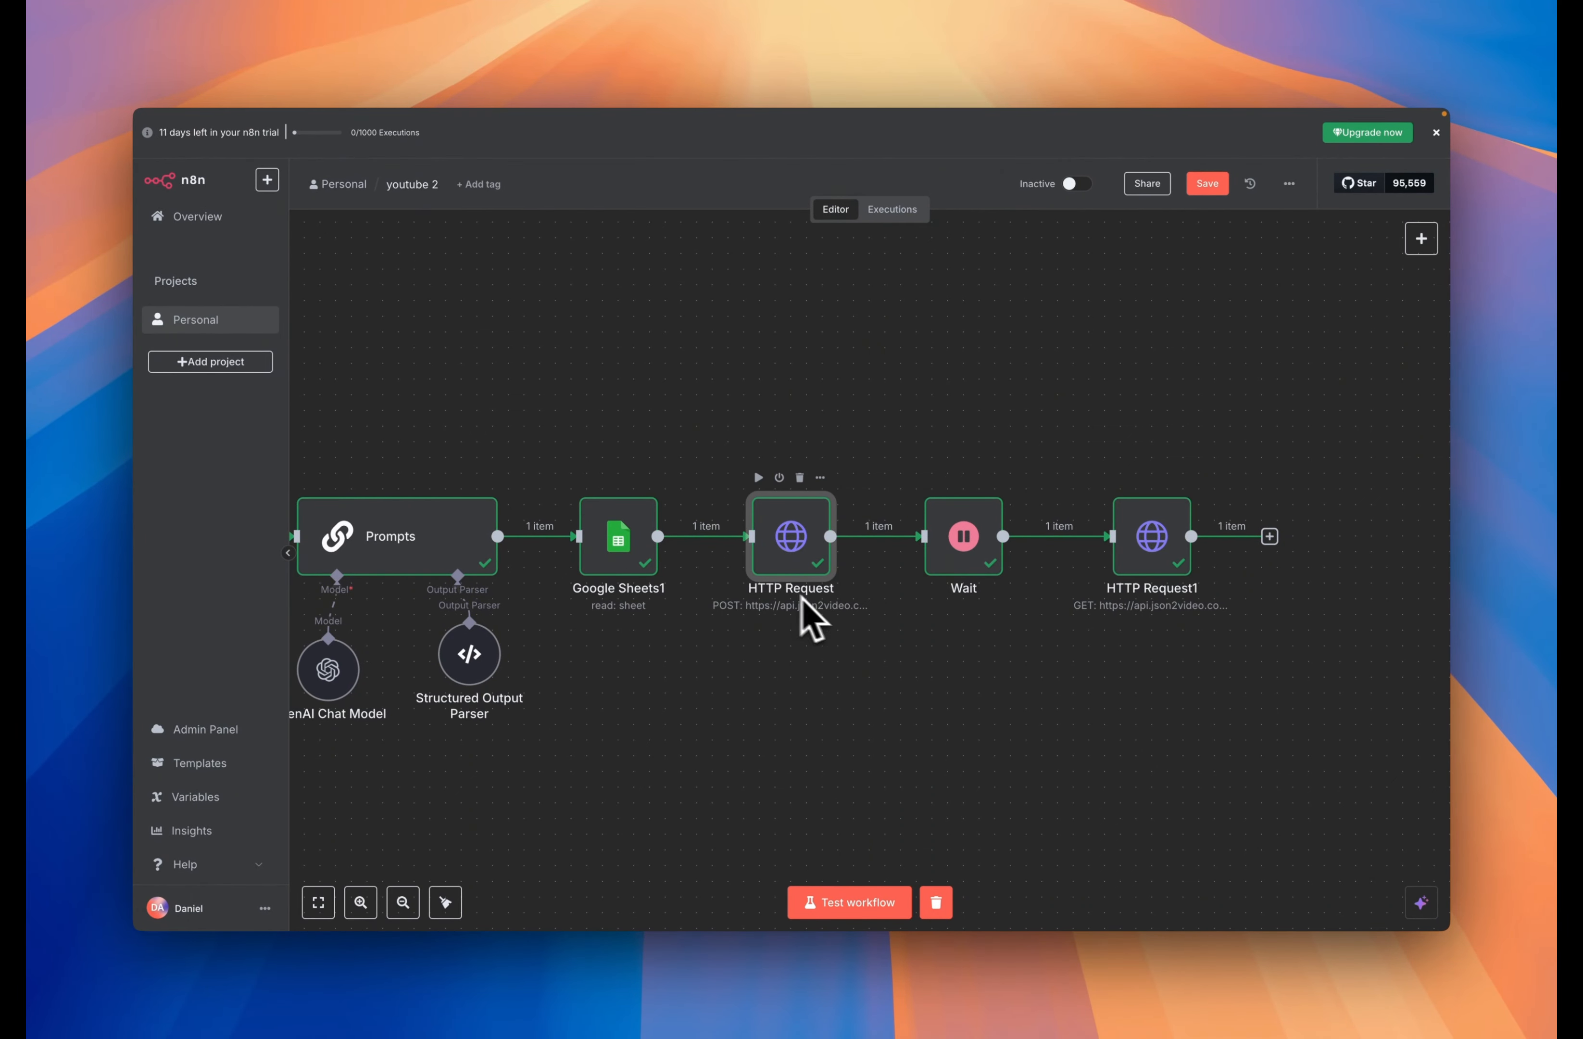
Add a Switch node after the GET request HTTP Request1
scroll(1062, 607, right, 5)
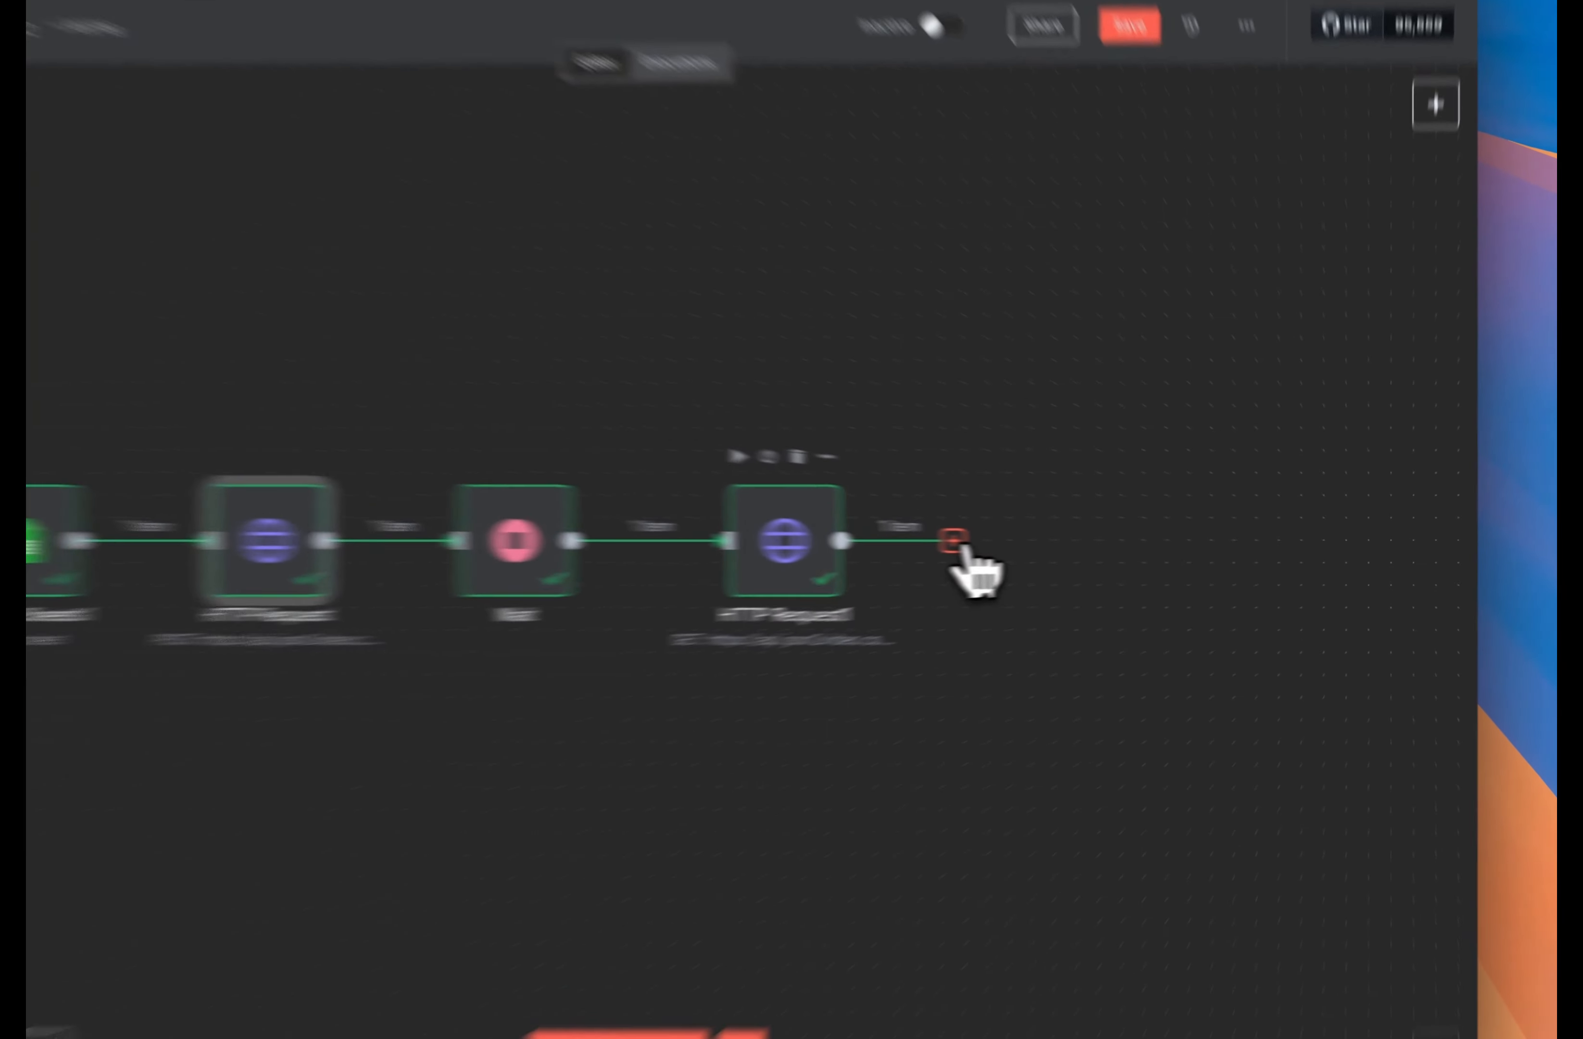
click(1084, 543)
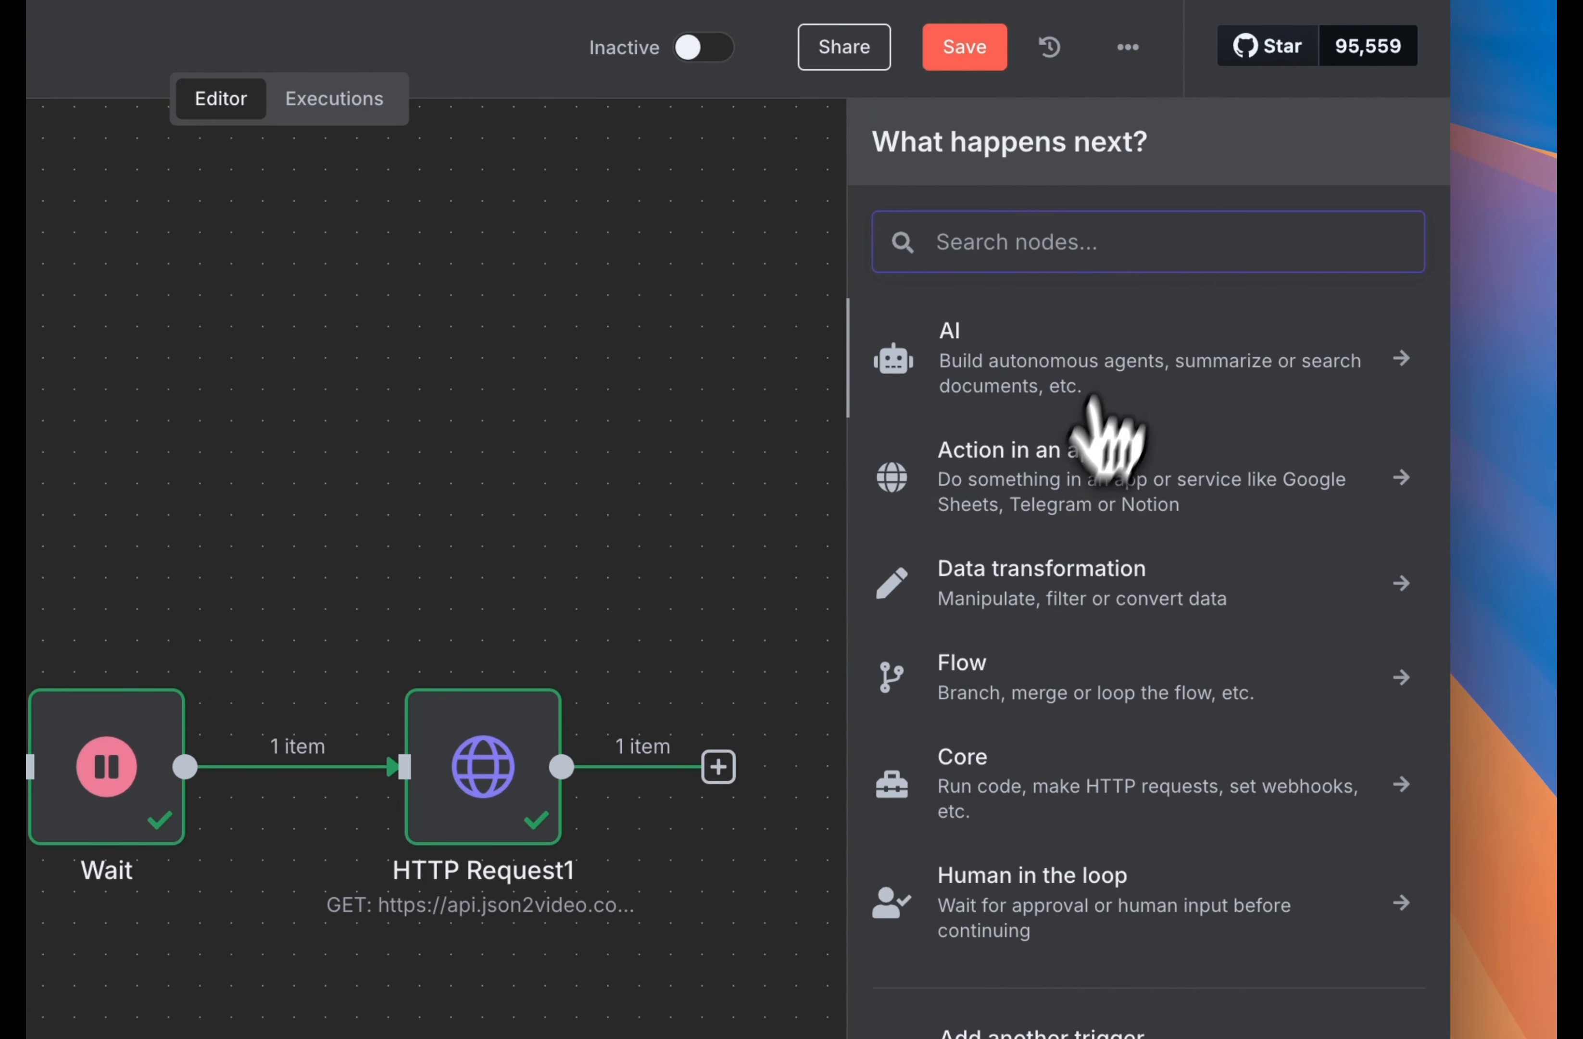
text(swi)
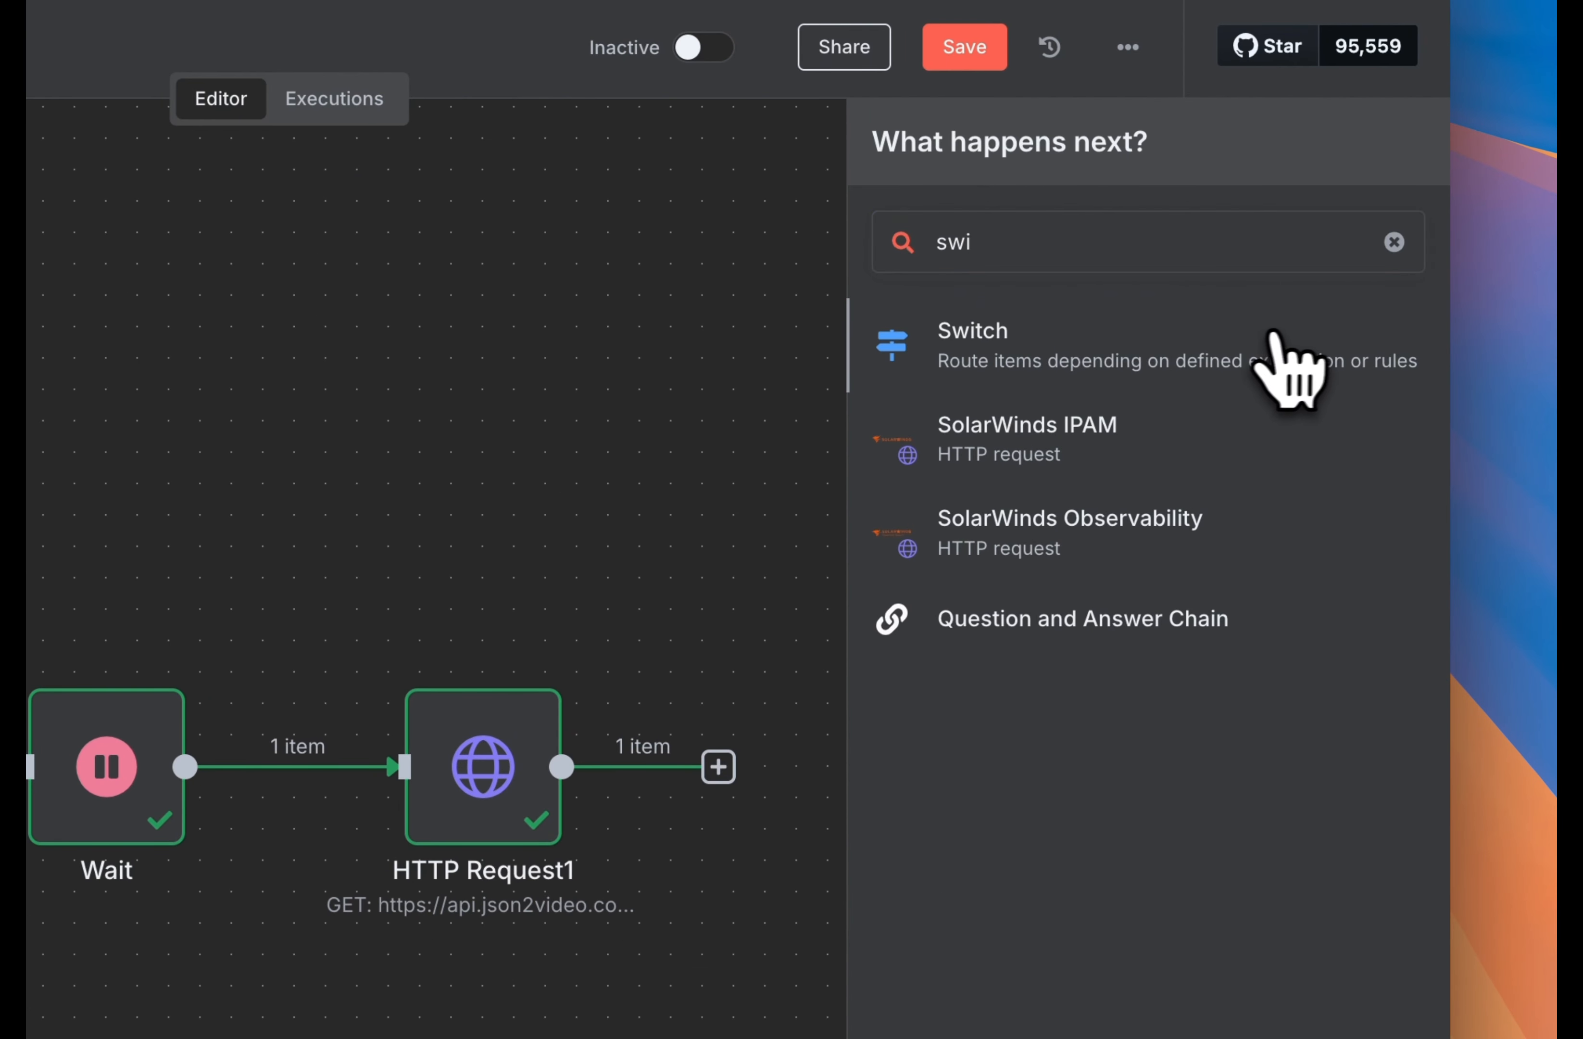
click(1267, 354)
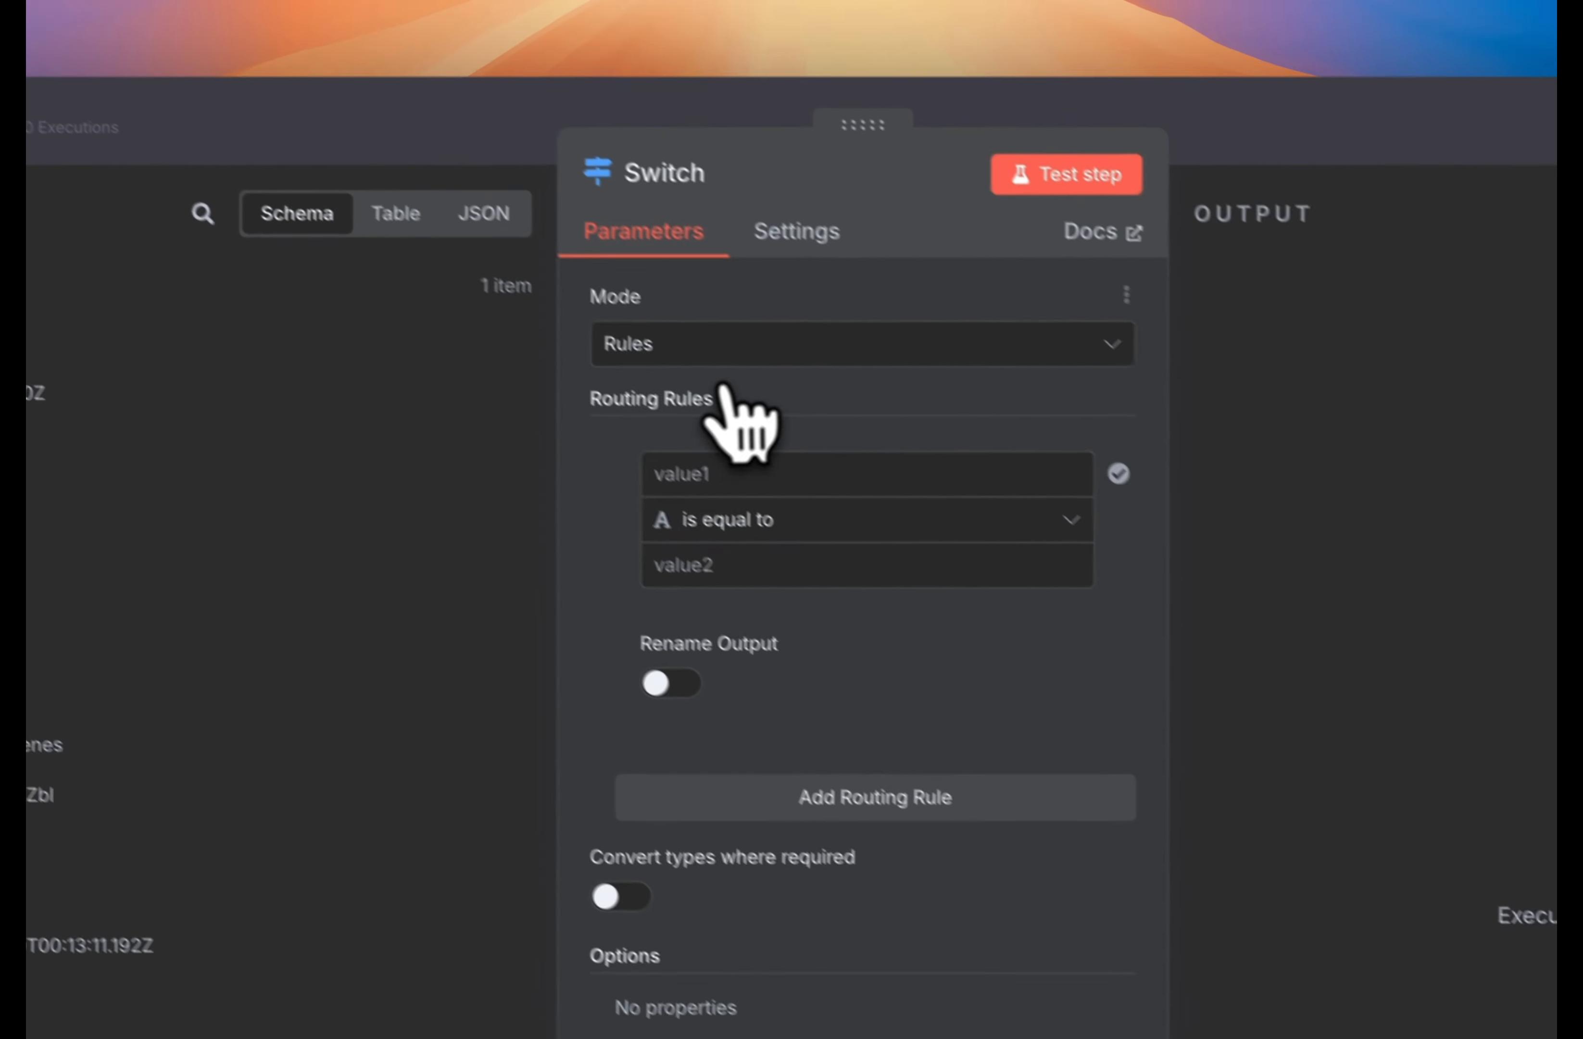
Make the first routing rule match {{ $json.movies[0].status }} equal to done, and rename its output to Done
click(797, 537)
click(767, 469)
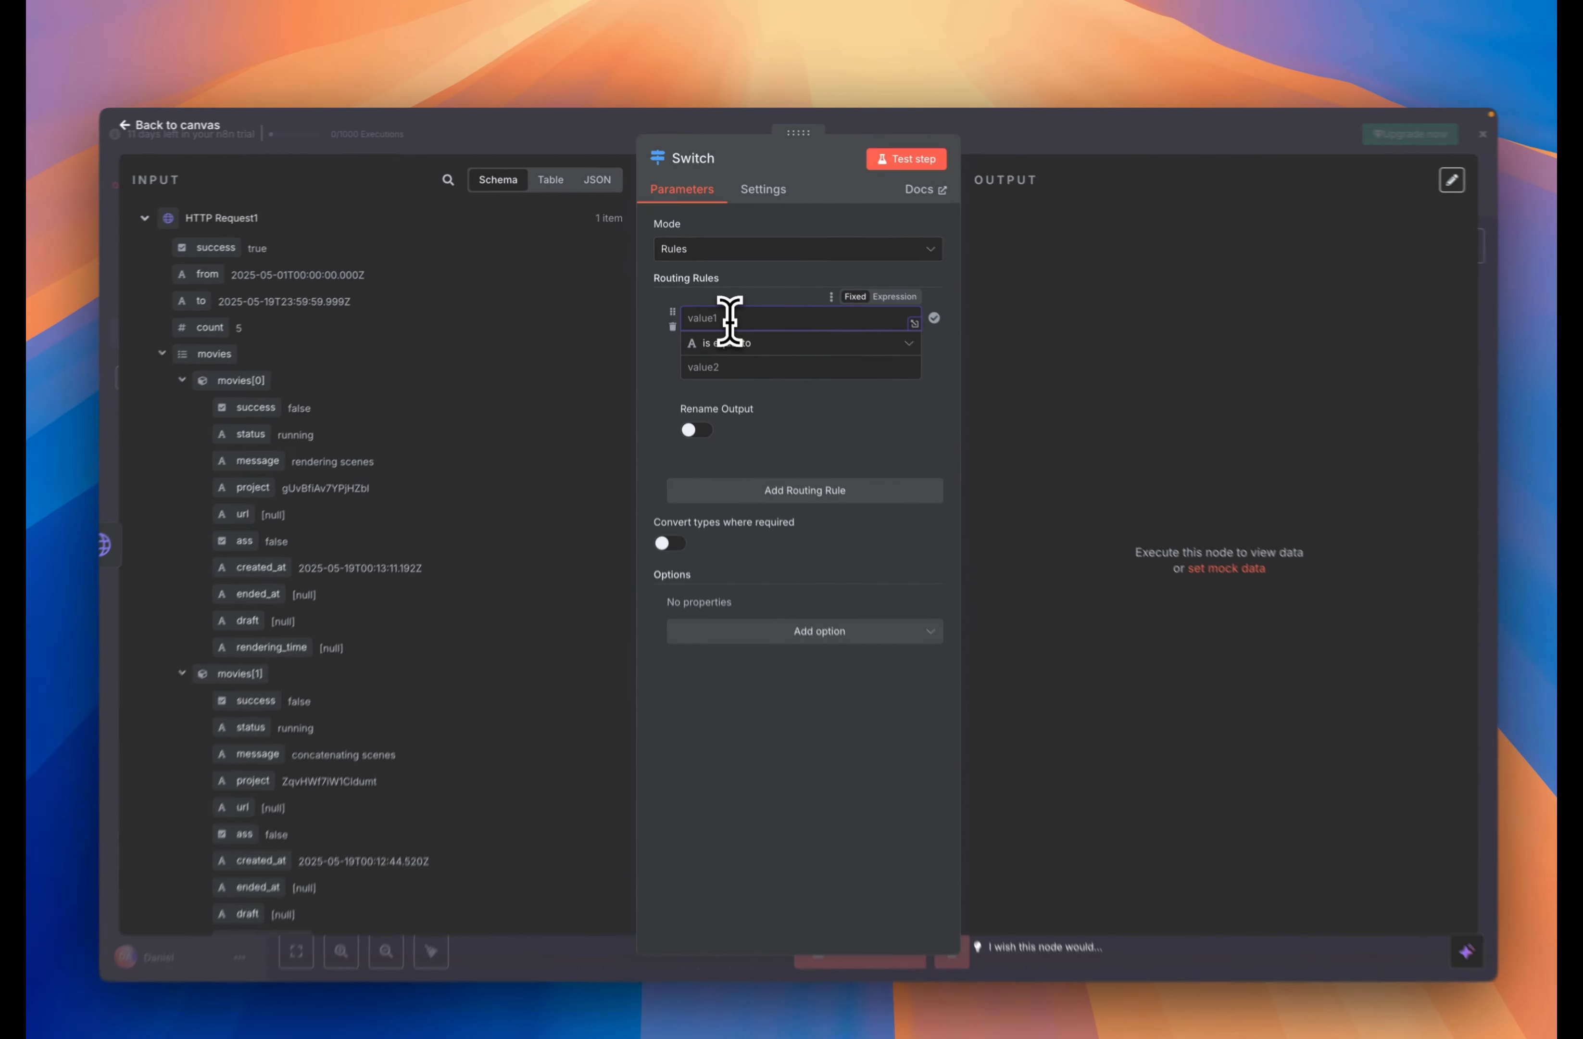
drag(272, 422, 736, 330)
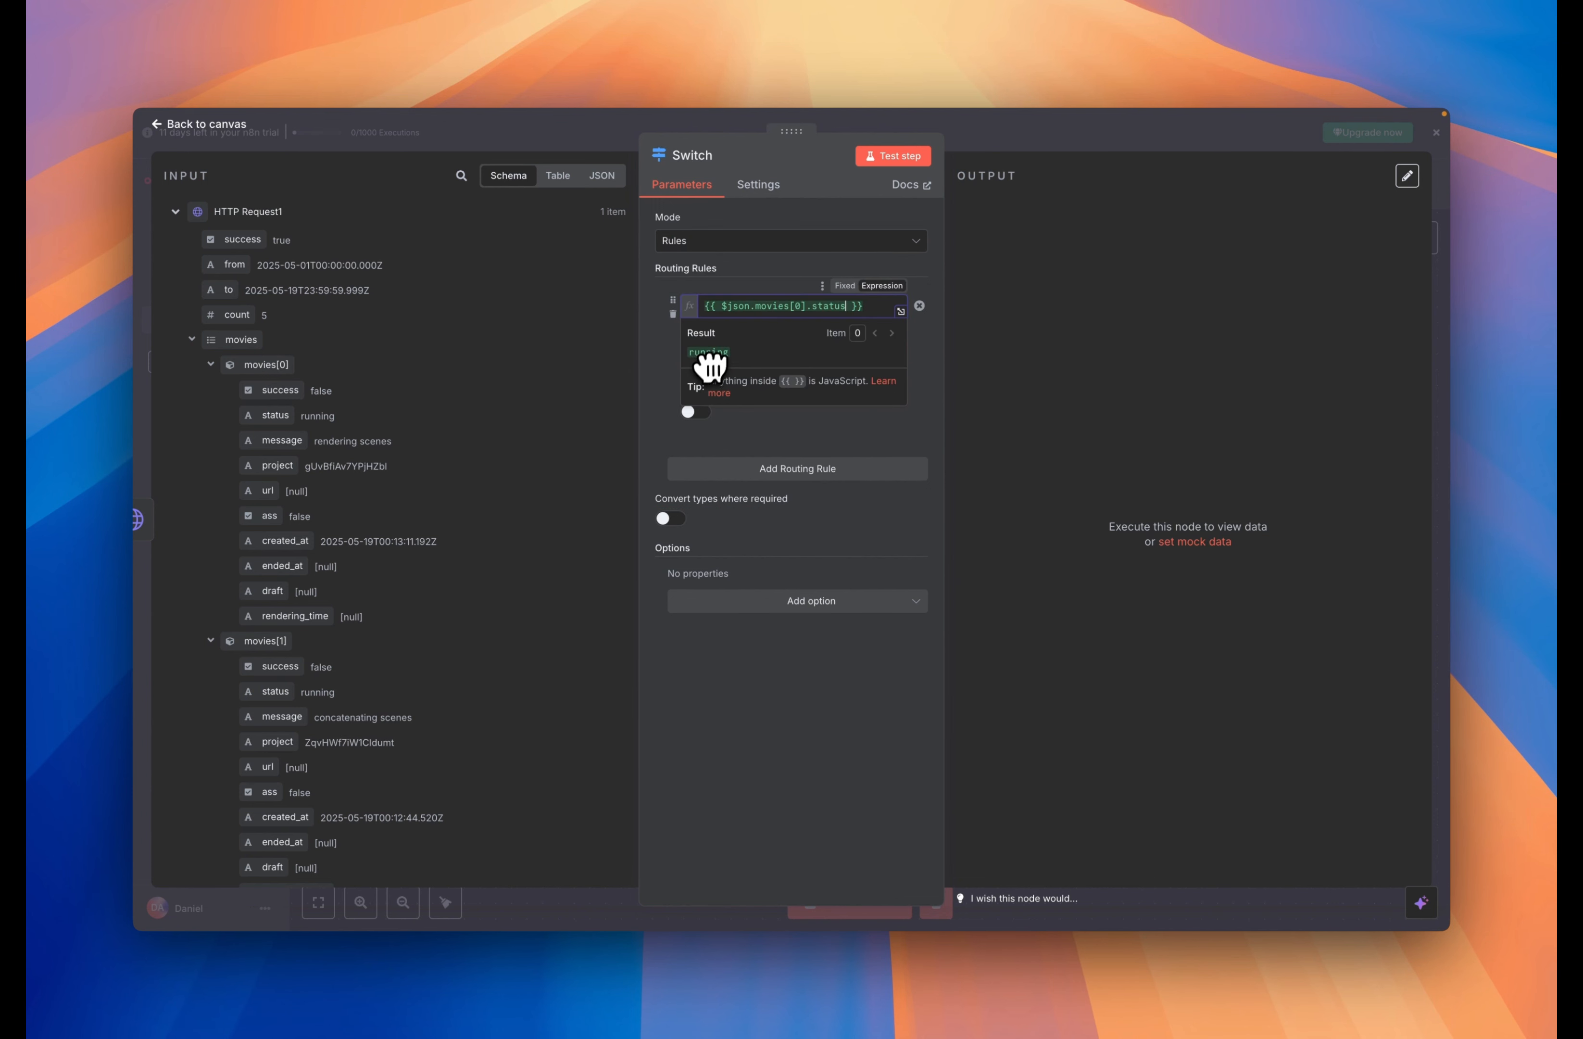
click(769, 442)
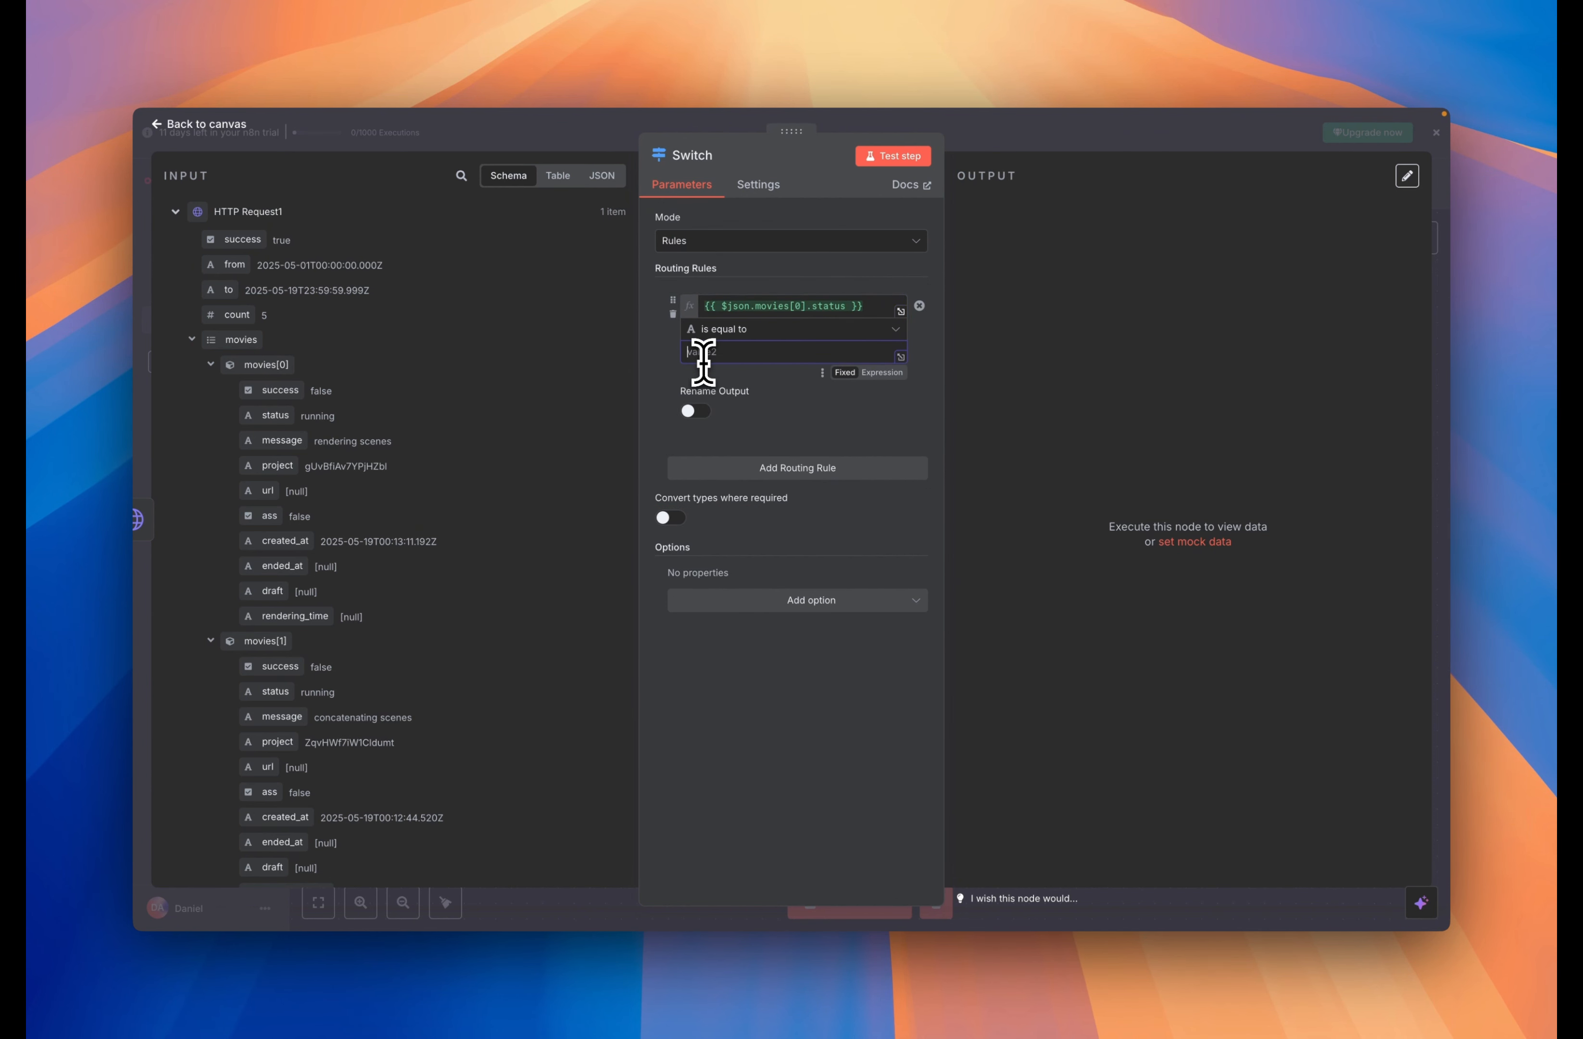
click(695, 411)
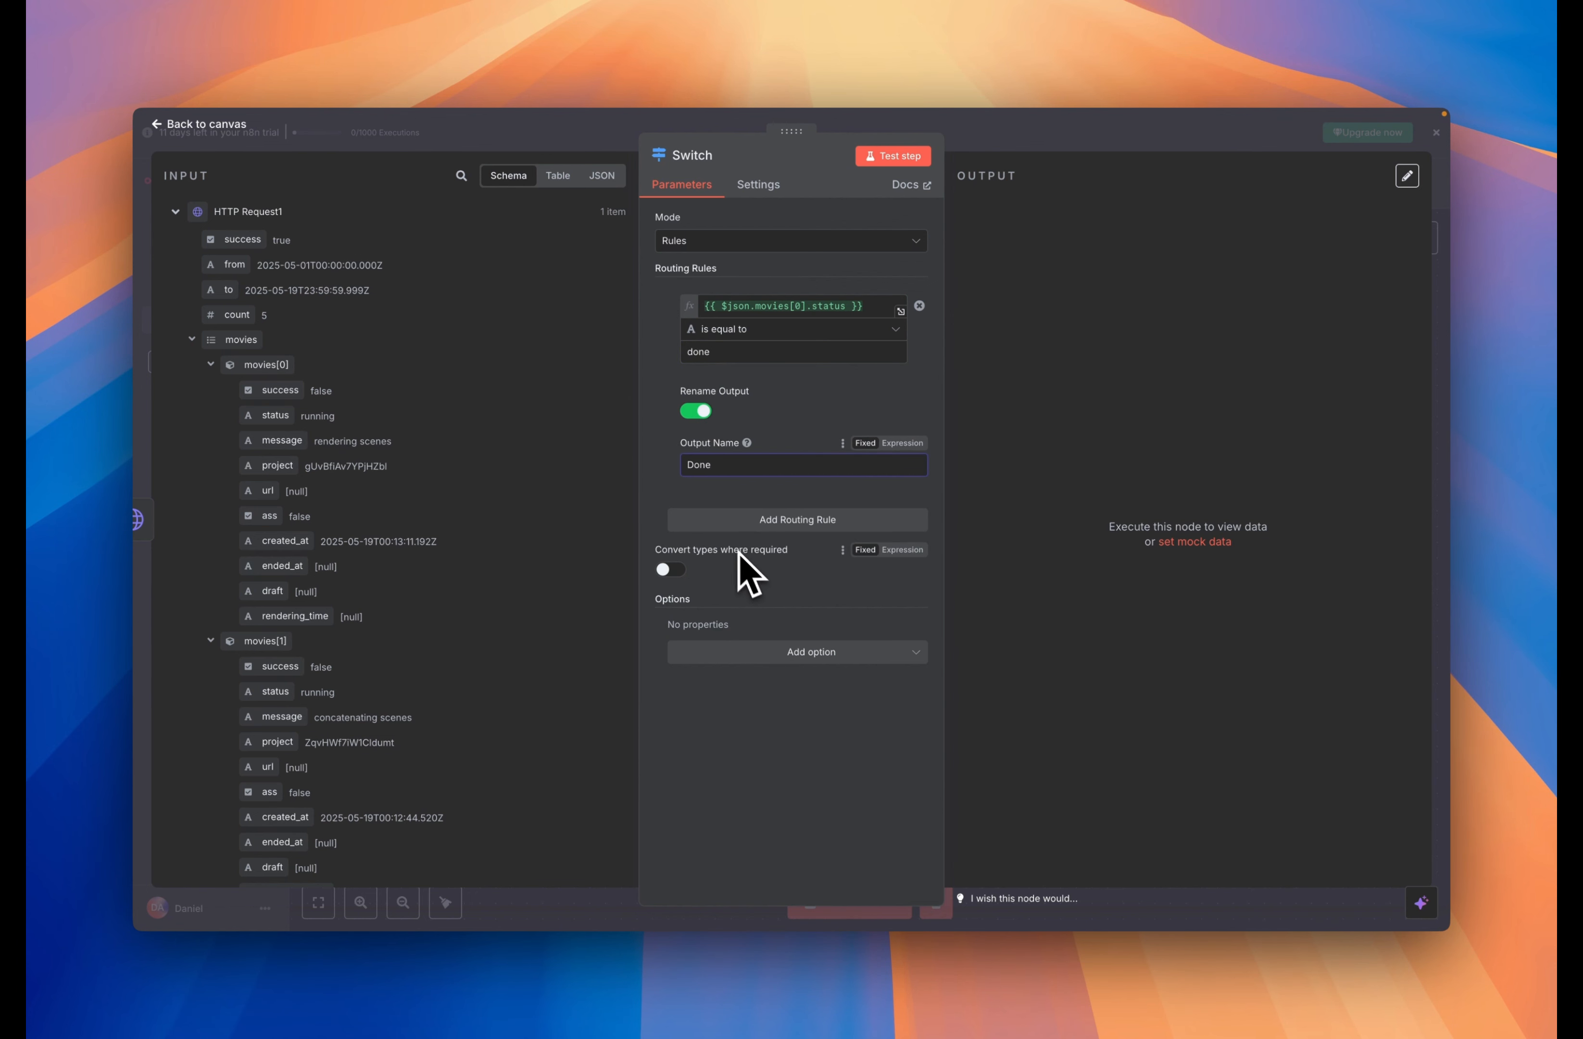
Add a second routing rule matching {{ $json.movies[0].status }} equal to running, with its output renamed to Running
click(747, 523)
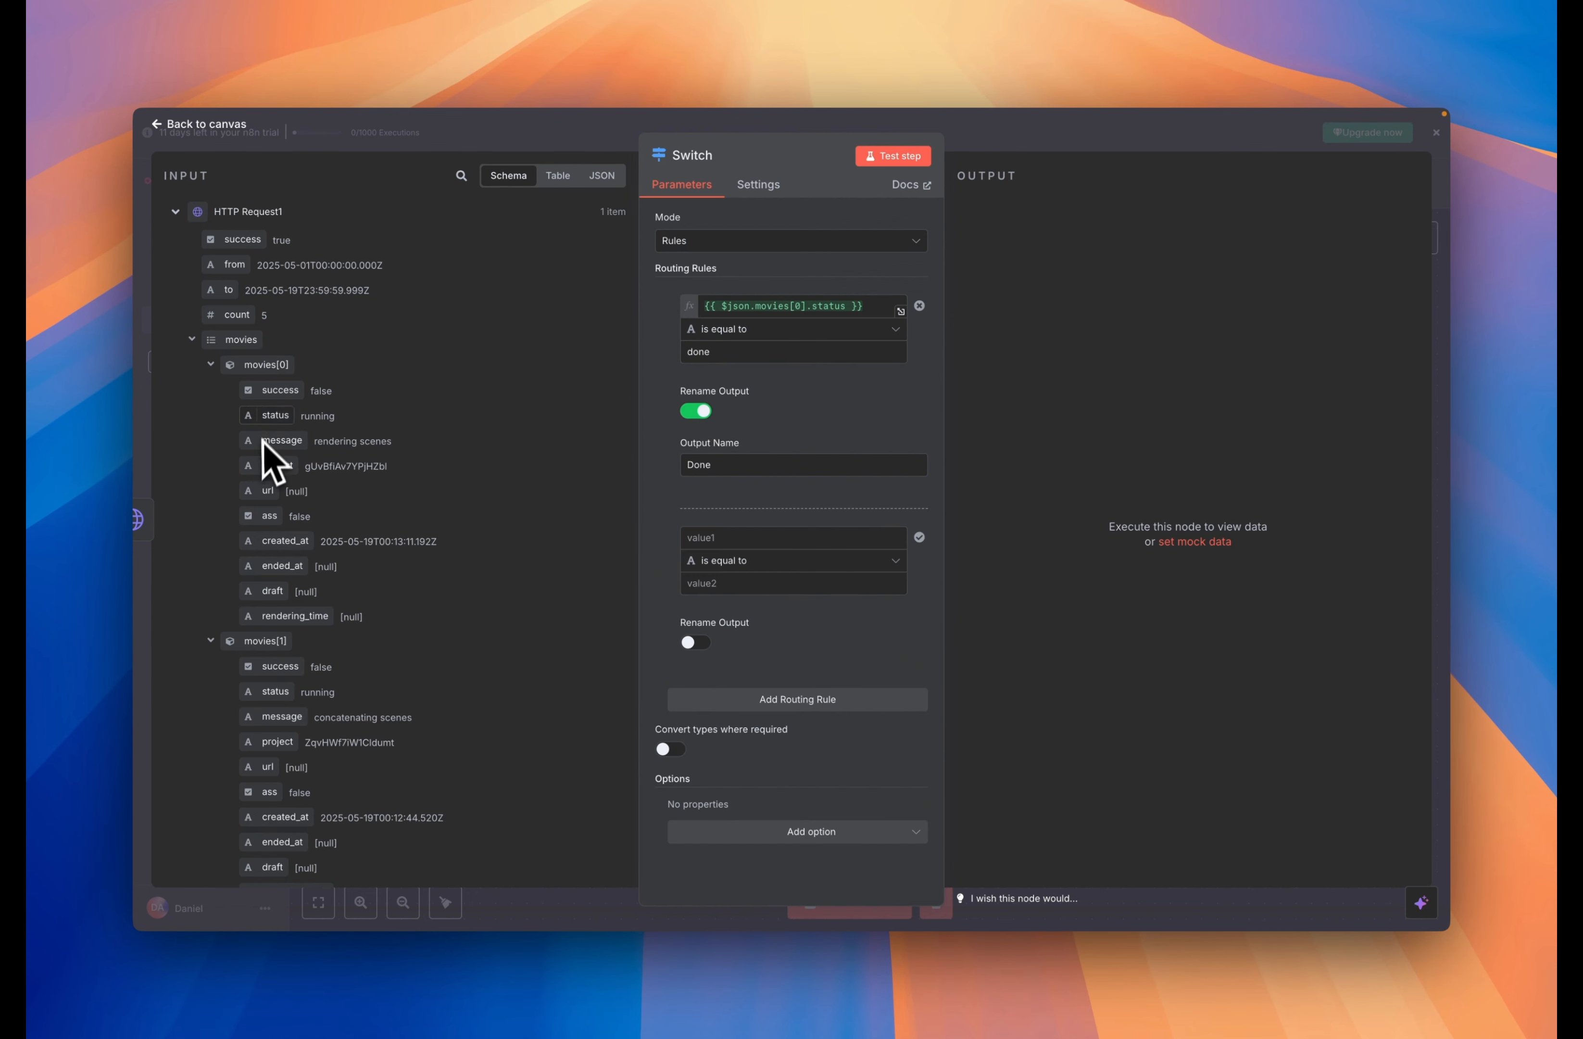
drag(271, 415, 731, 543)
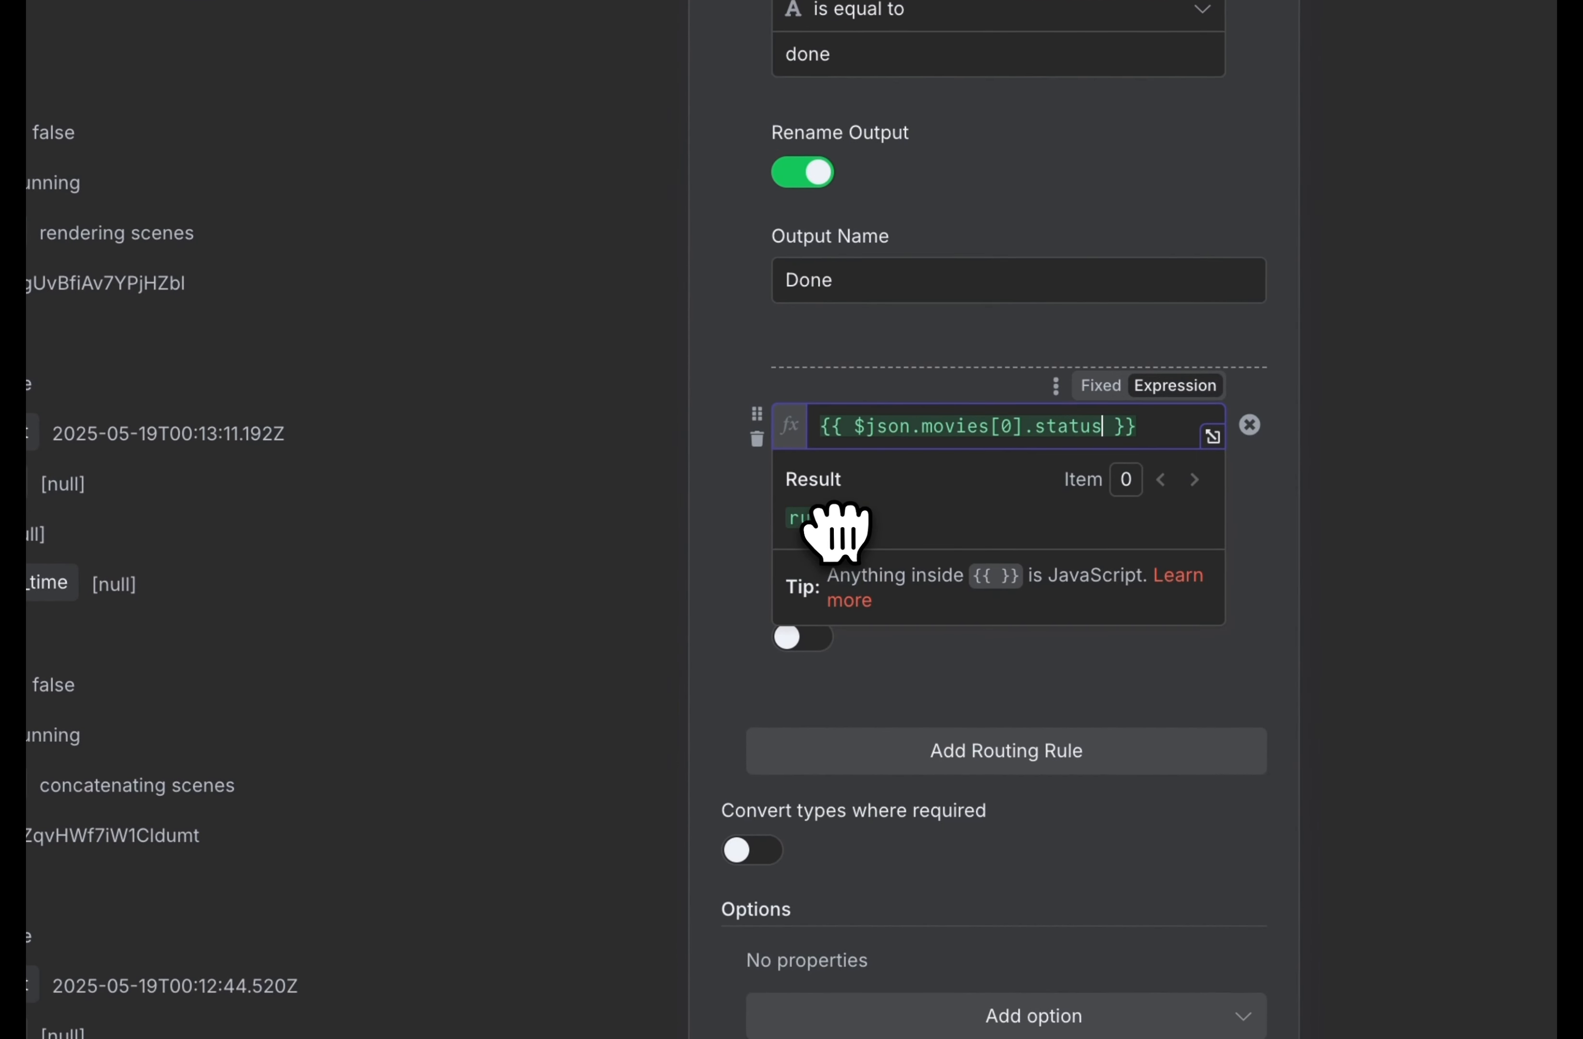
click(830, 518)
text(running)
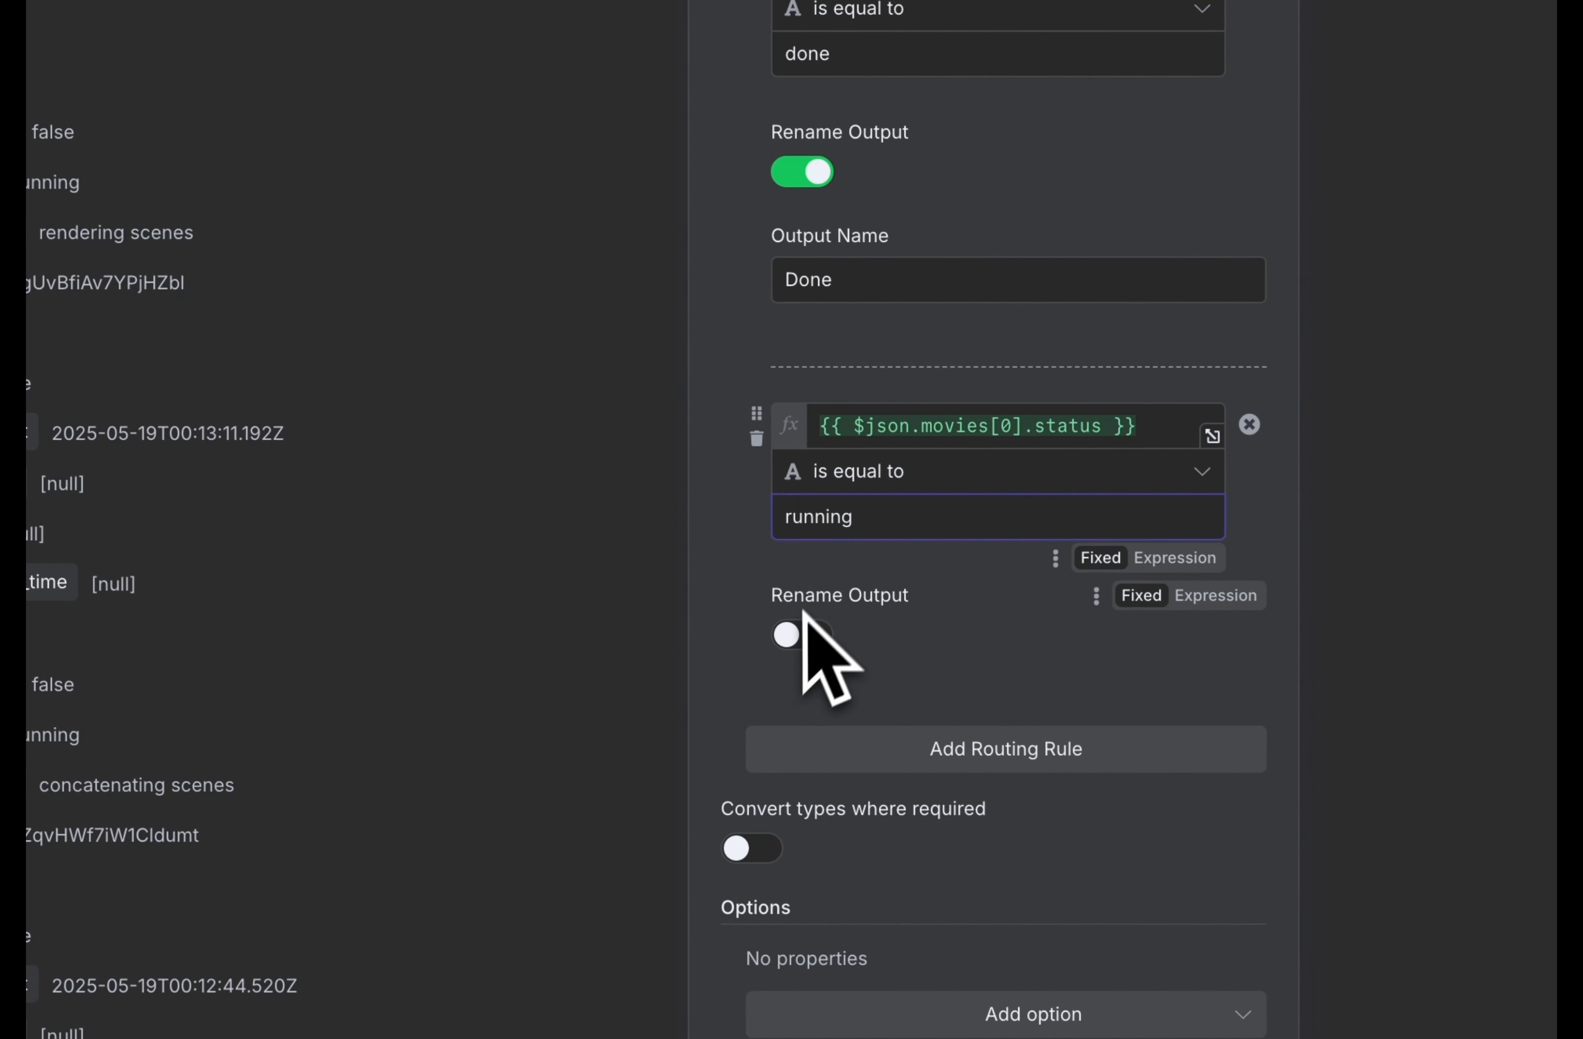
click(819, 636)
click(834, 750)
text(Running)
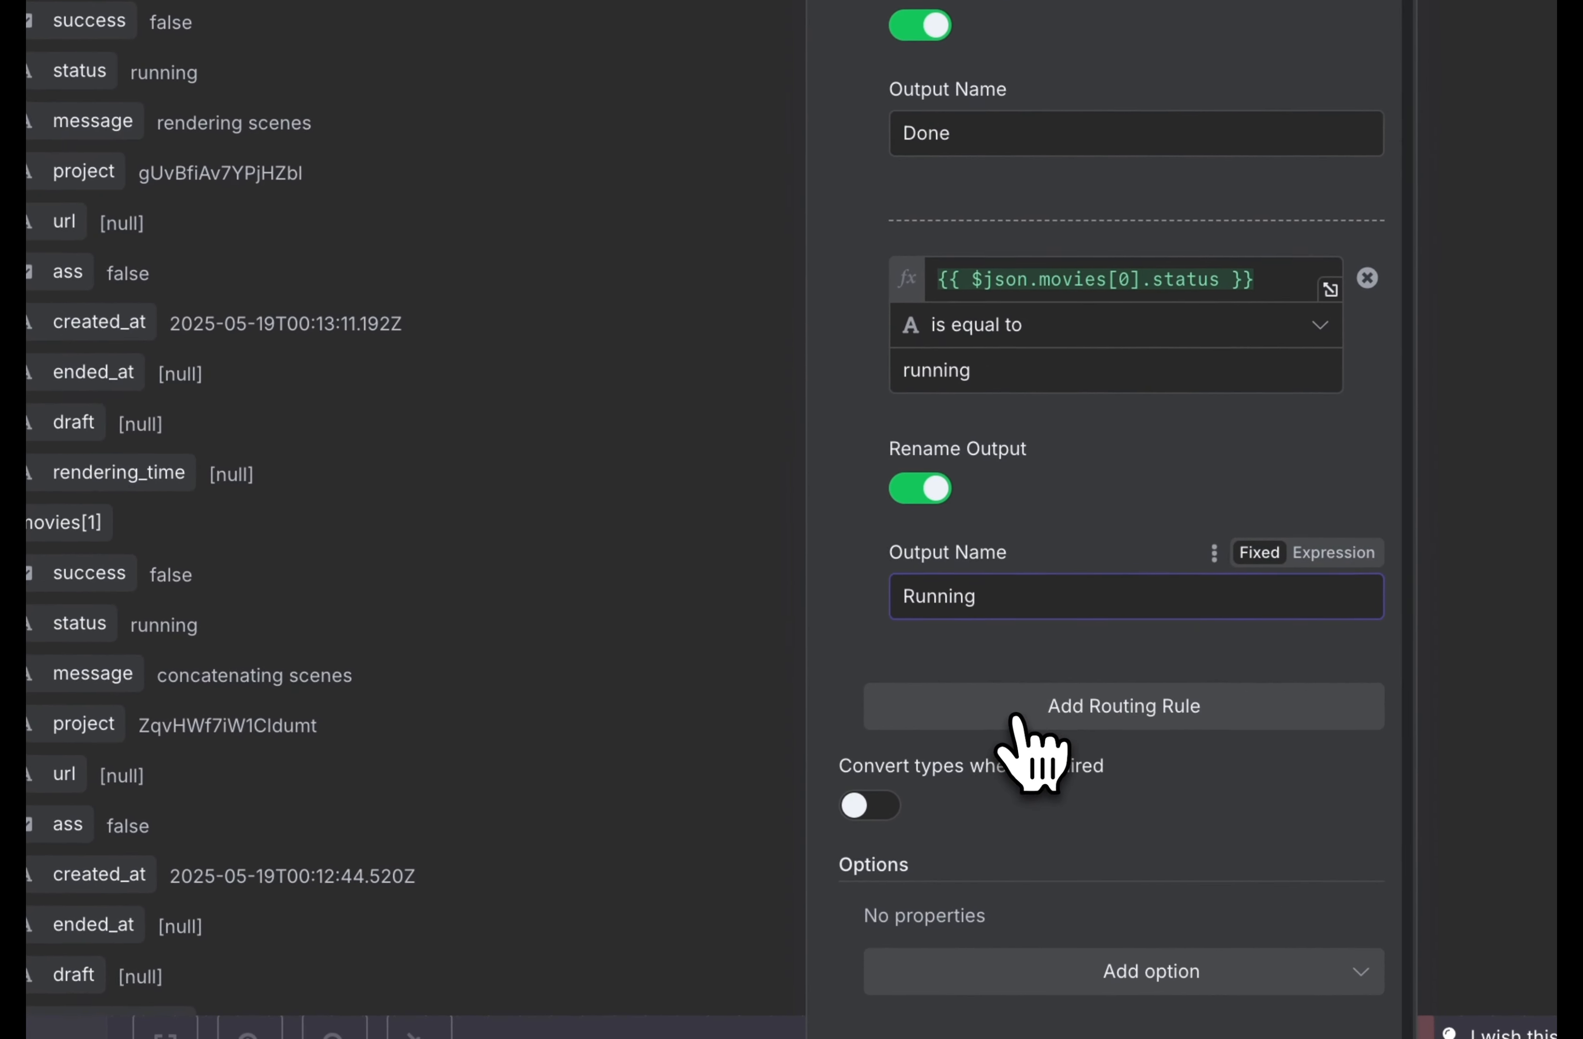
Add a third routing rule matching {{ $json.movies[0].status }} equal to error, with its output renamed to Error
click(899, 860)
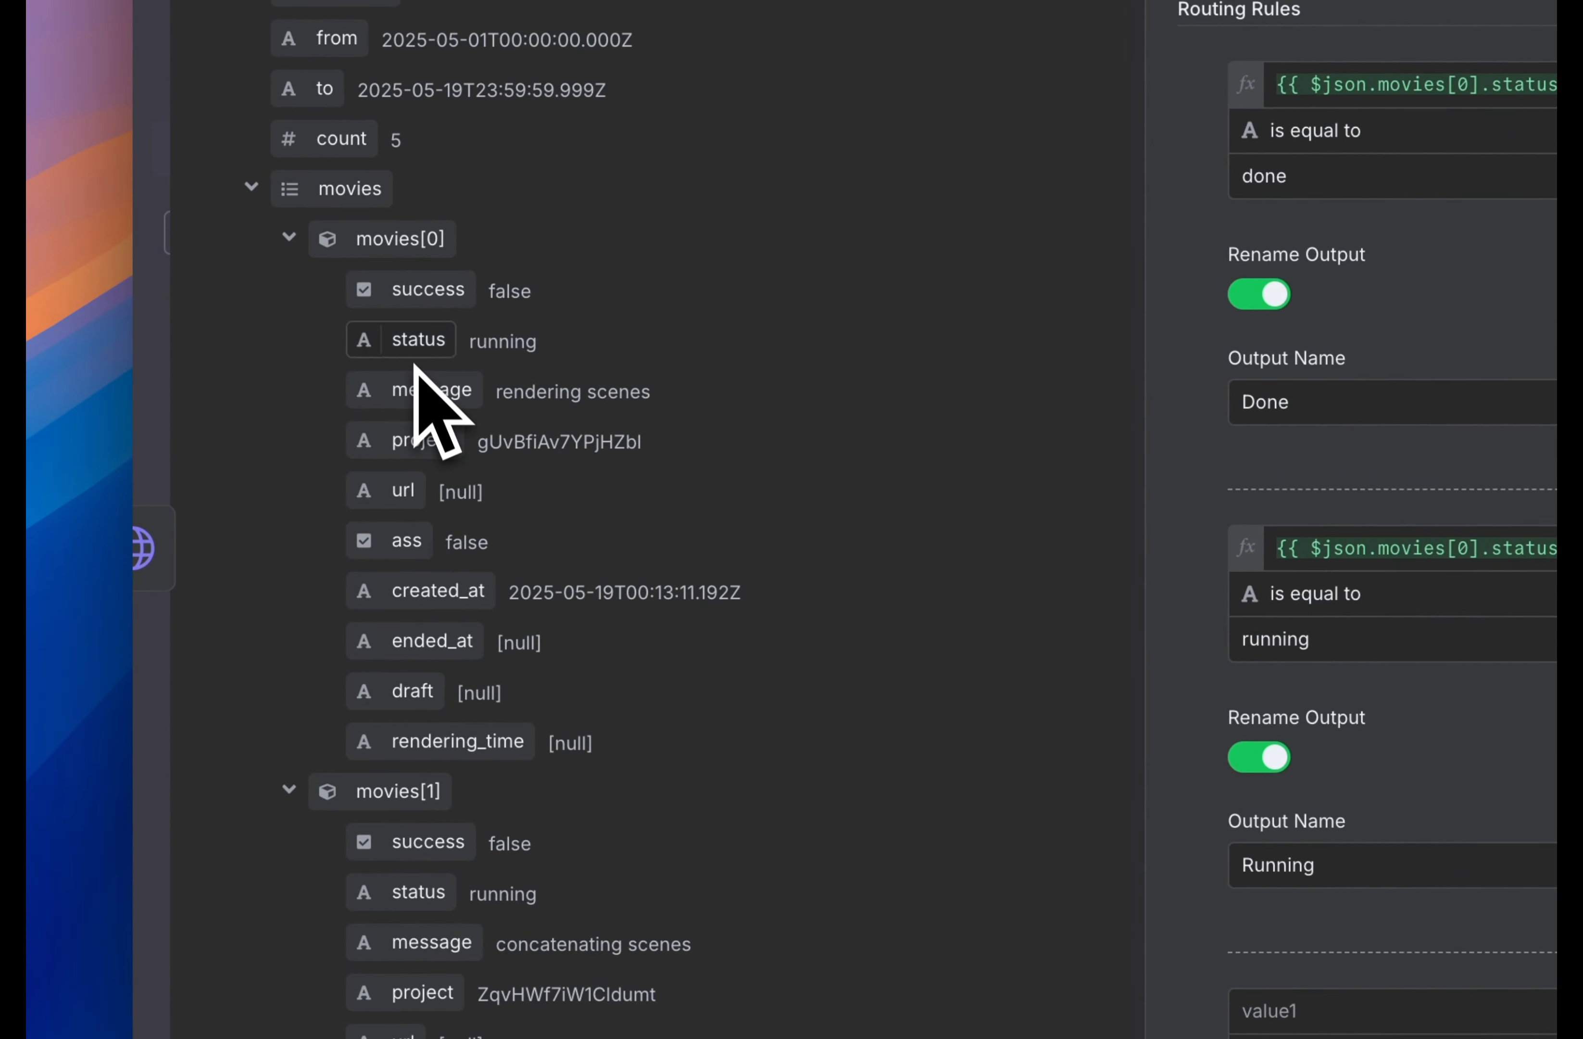
drag(414, 357, 1274, 1010)
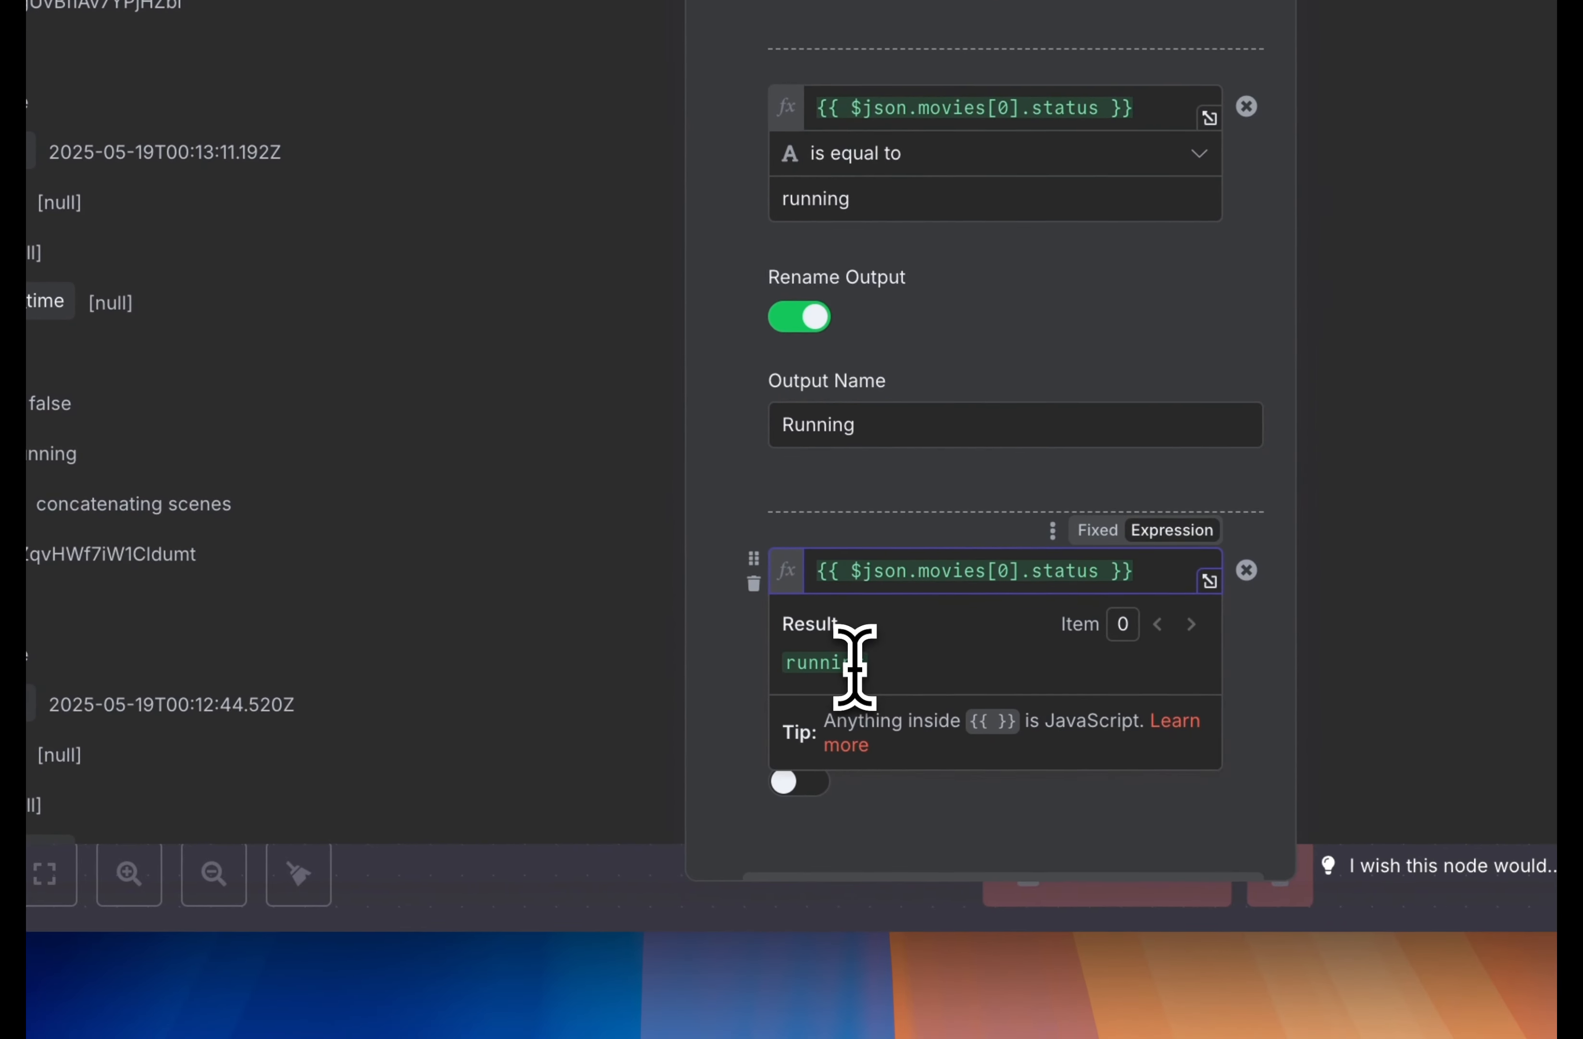
click(912, 806)
click(821, 664)
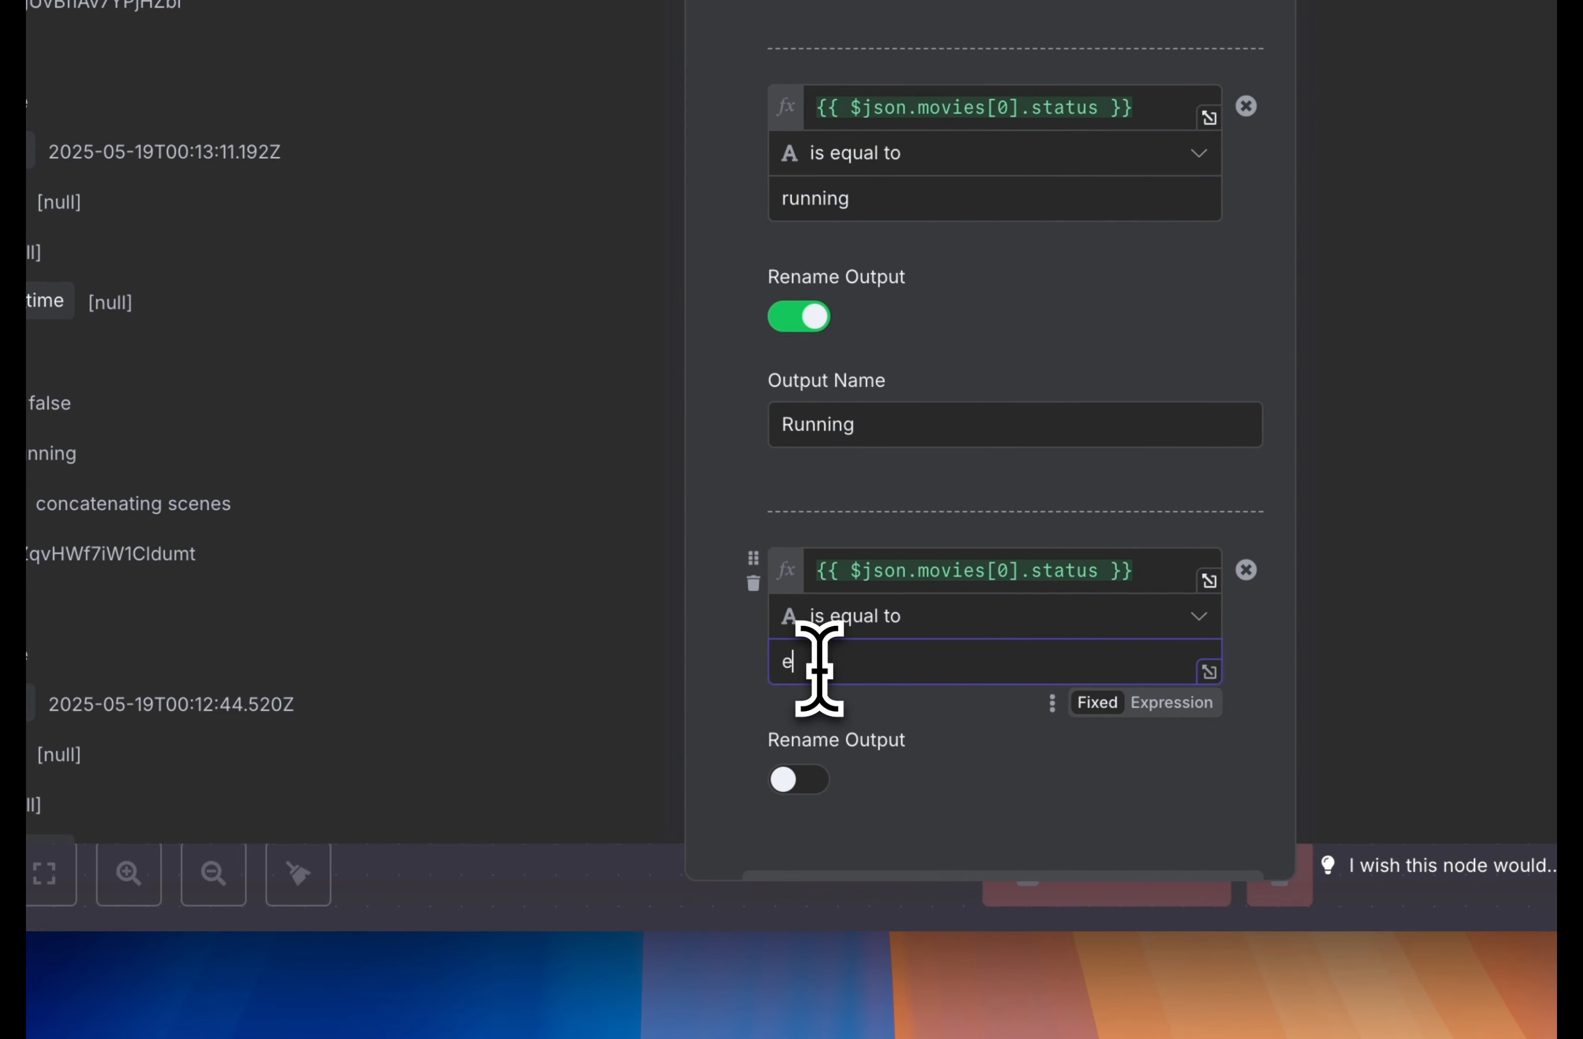
text(error)
click(795, 779)
scroll(788, 775, down, 5)
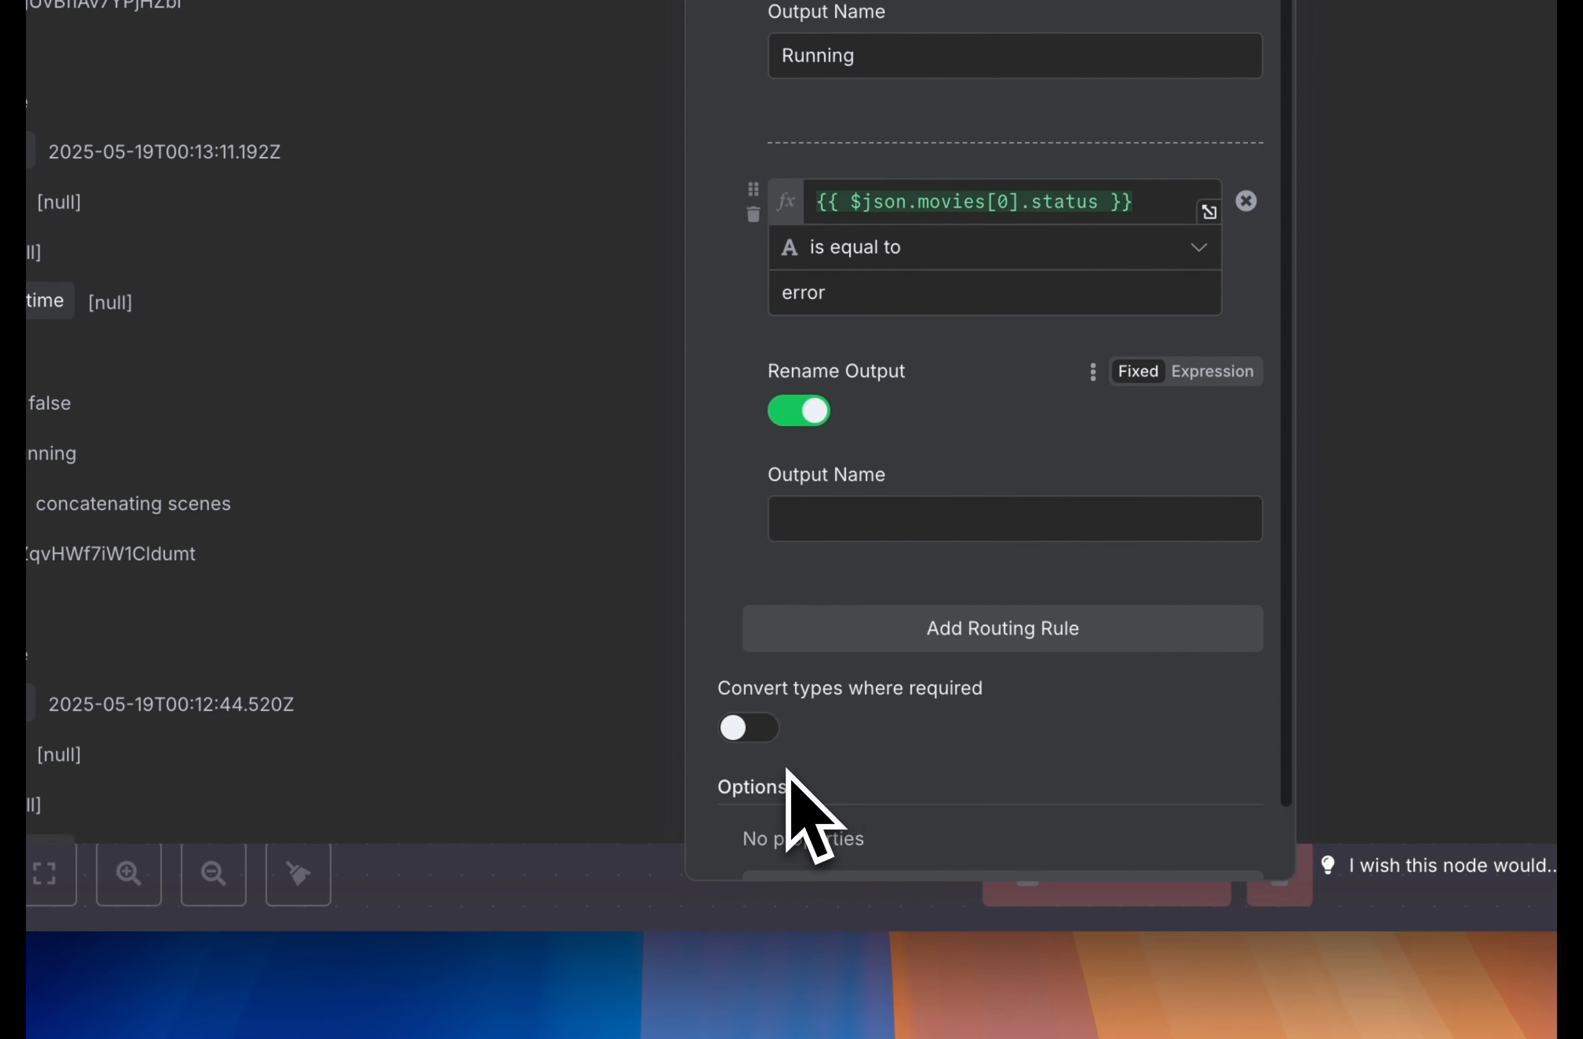
click(827, 520)
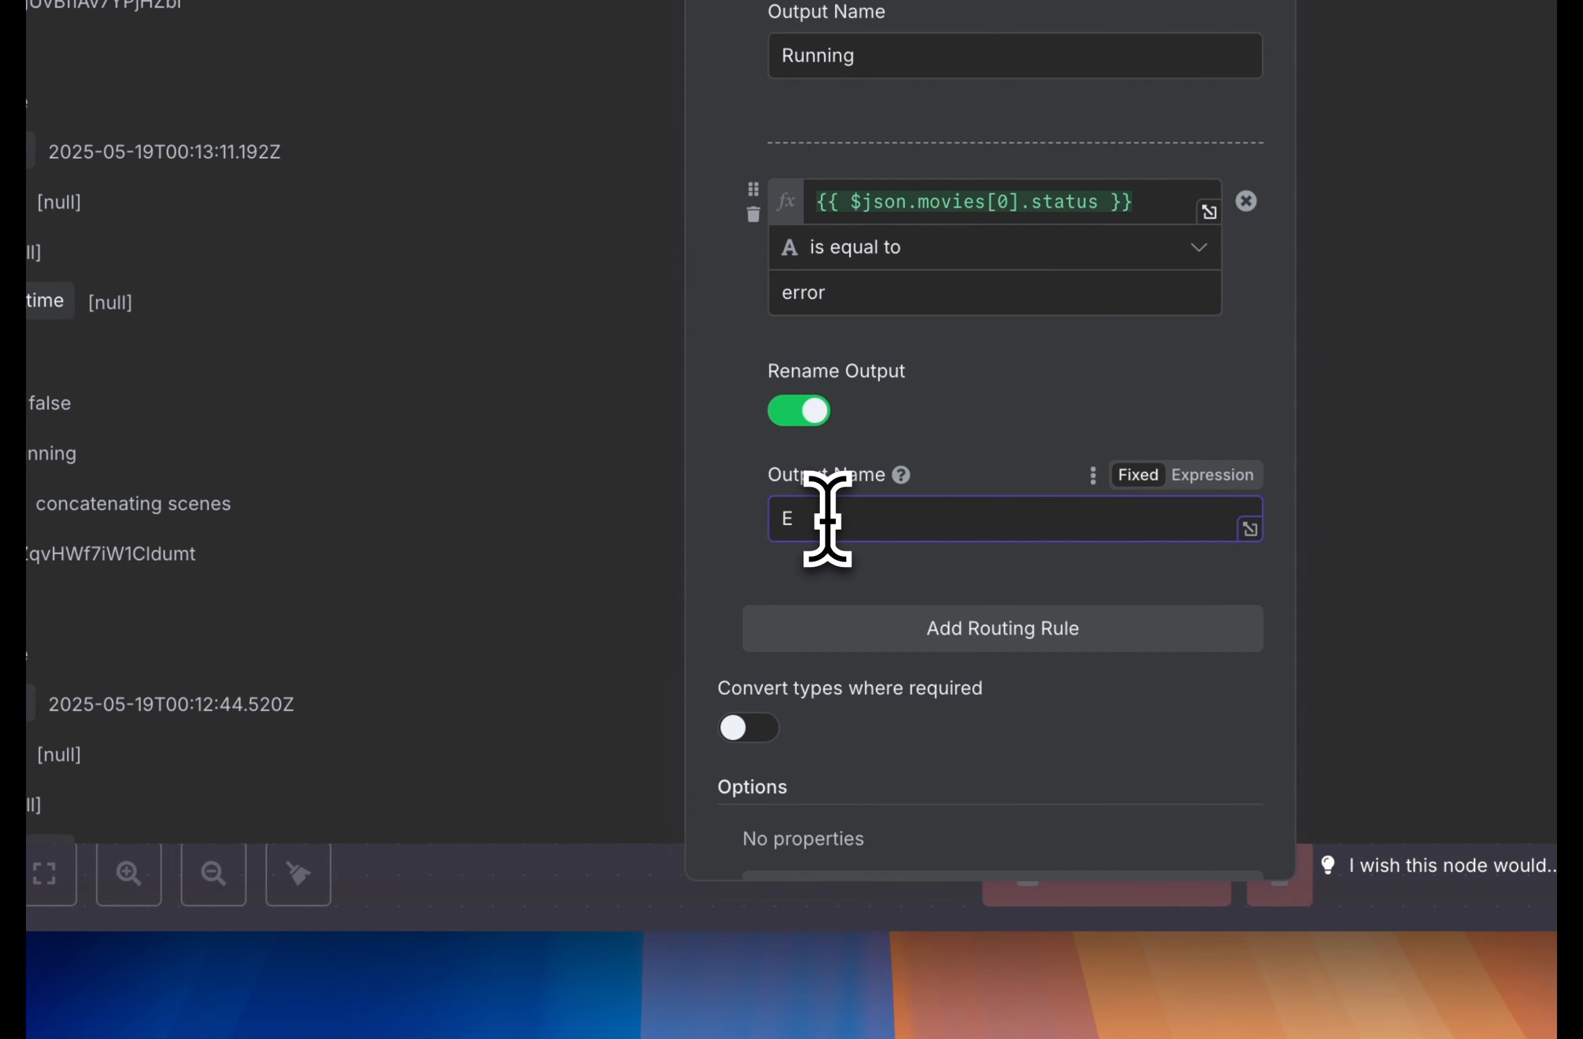
Test the Switch node and check its rules against the Done branch's output, then return to the workflow canvas
scroll(1059, 170, up, 6)
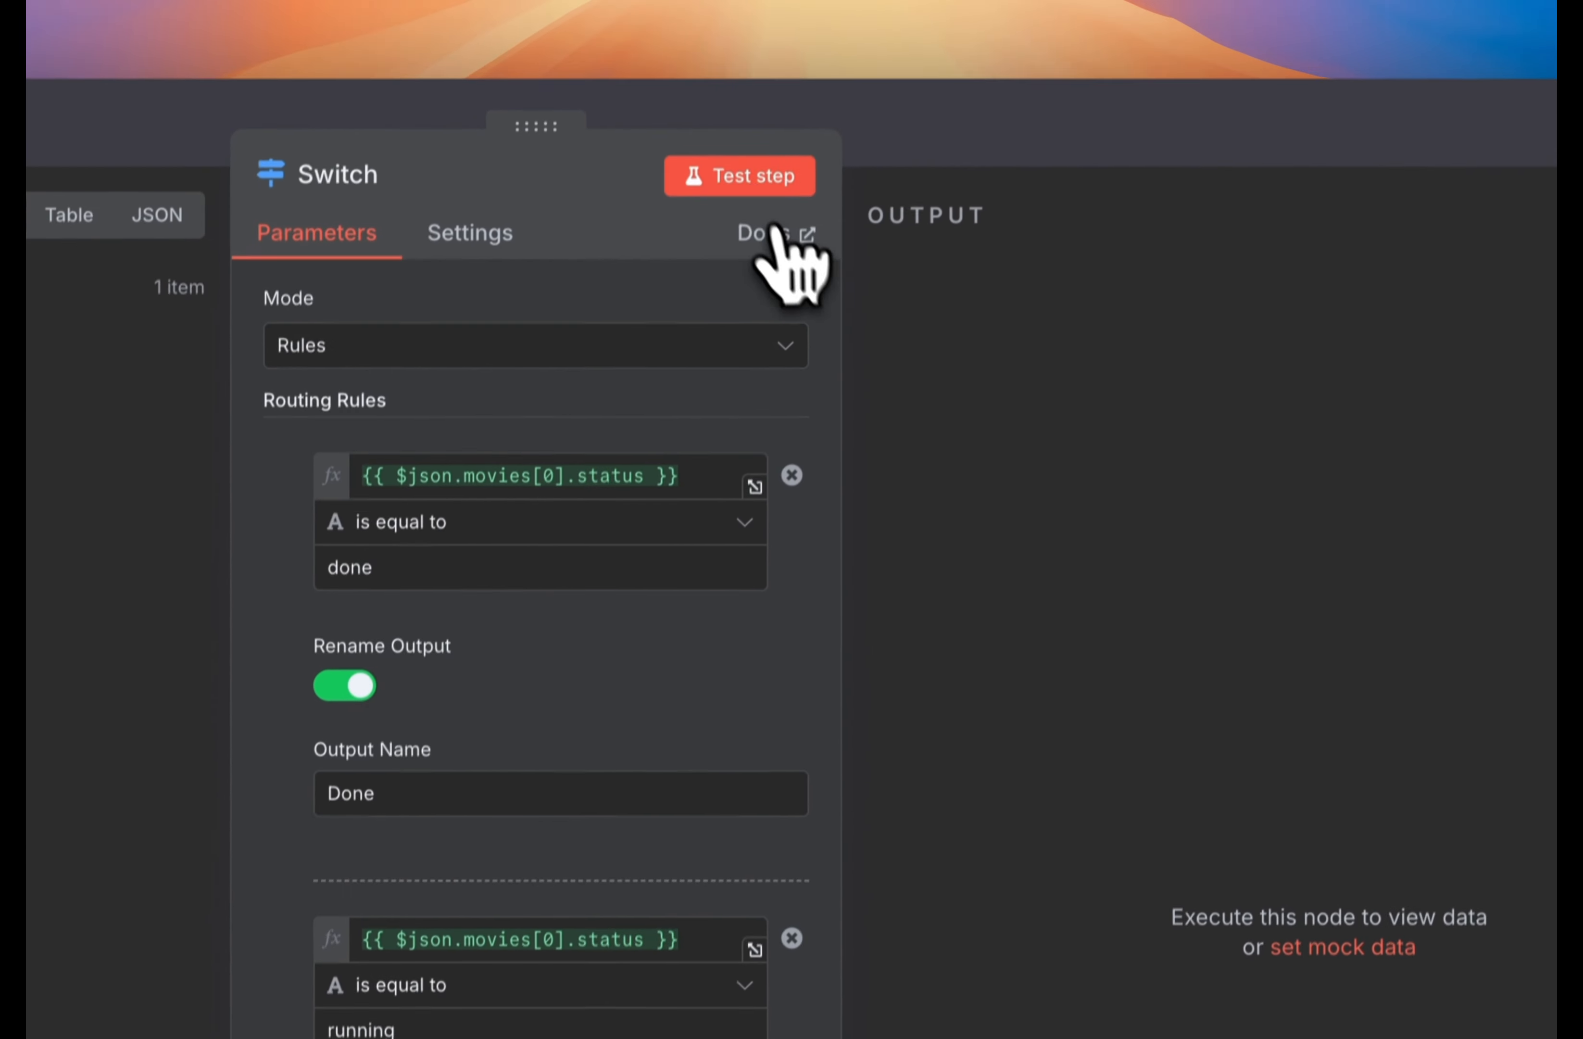
click(749, 202)
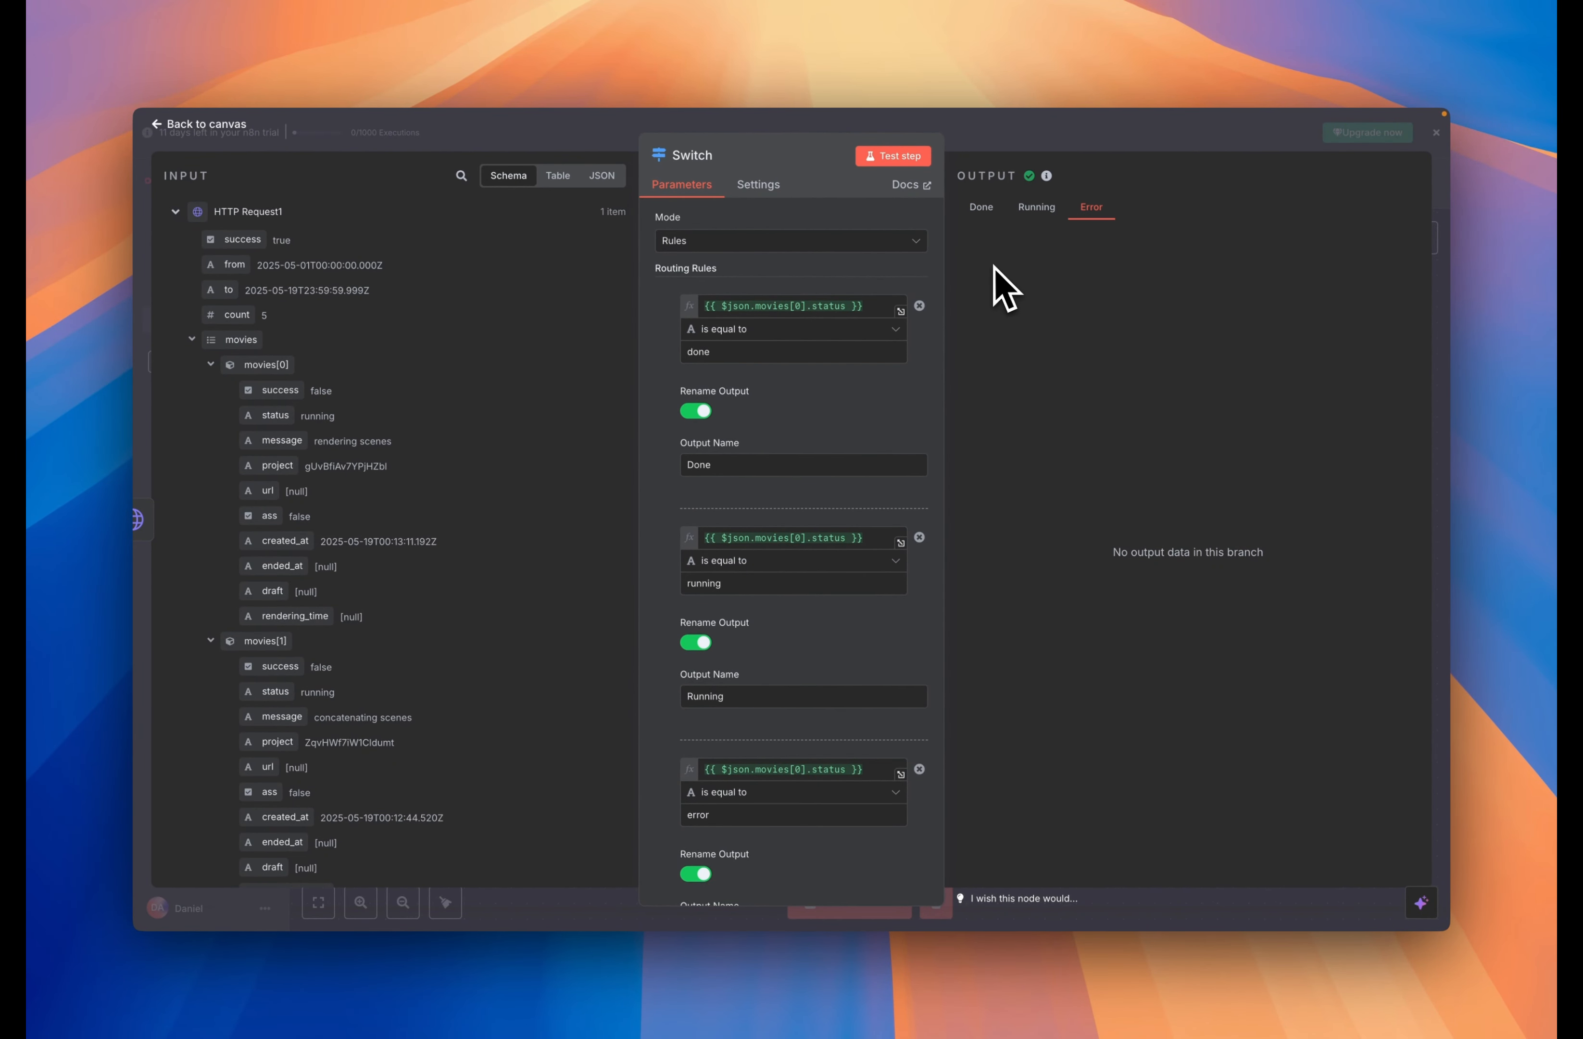
scroll(933, 358, down, 3)
scroll(858, 424, up, 3)
click(971, 209)
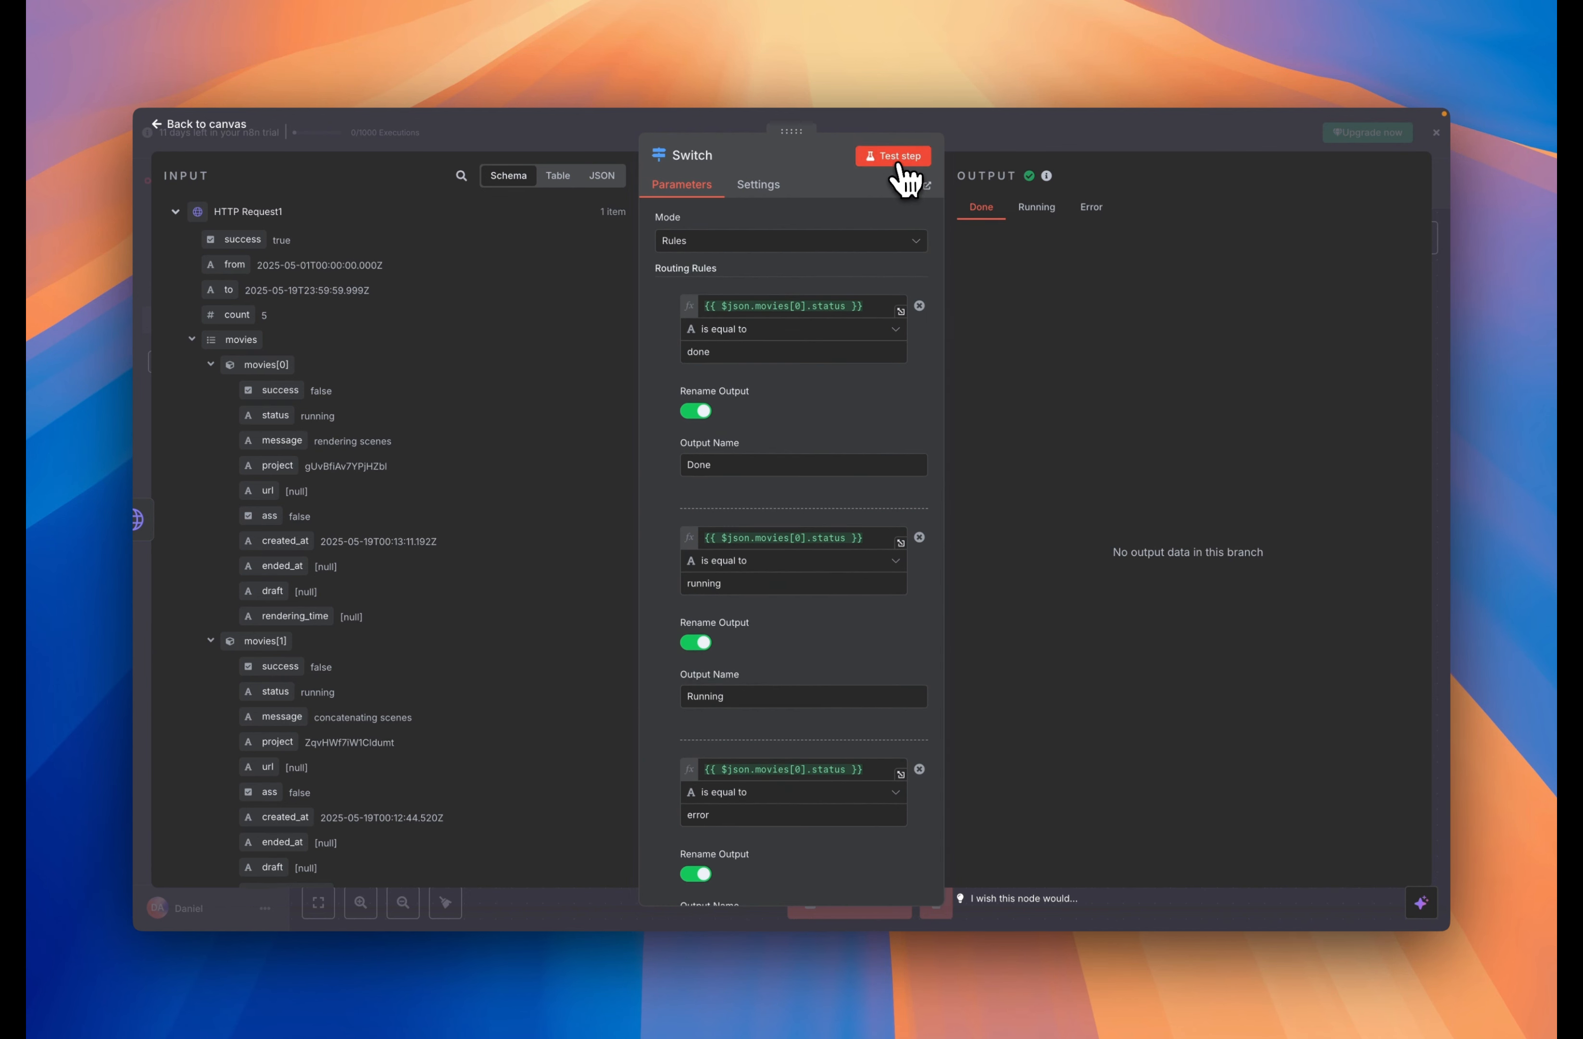
scroll(846, 563, down, 3)
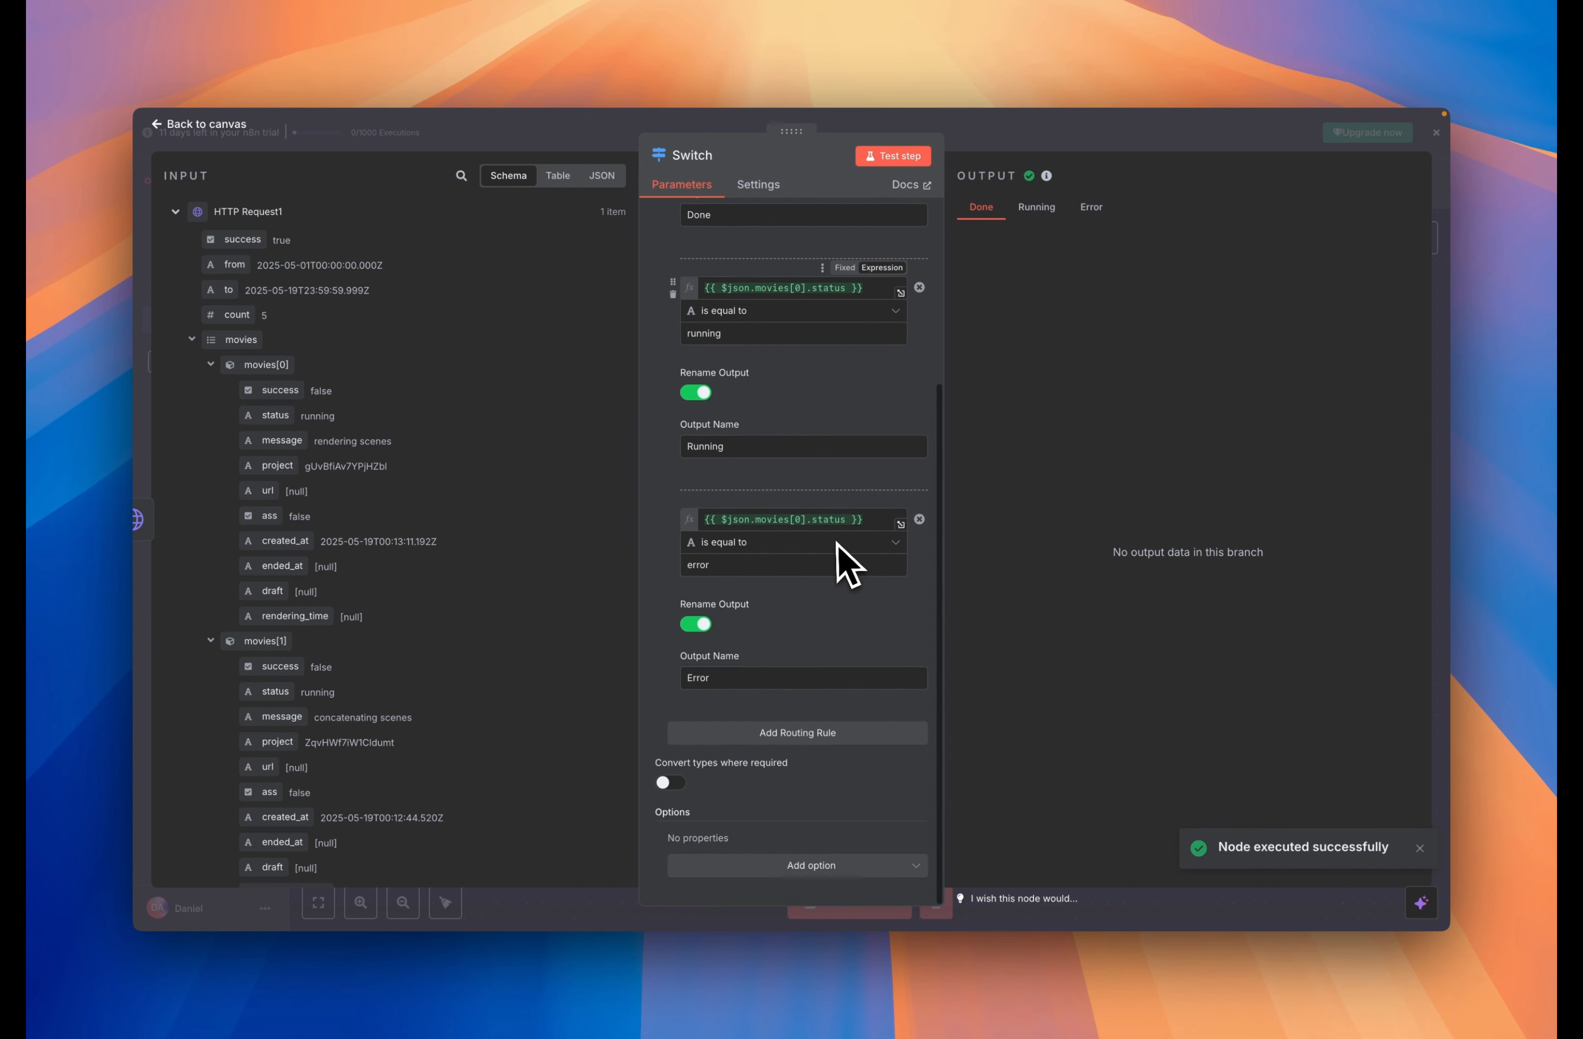
scroll(901, 519, up, 4)
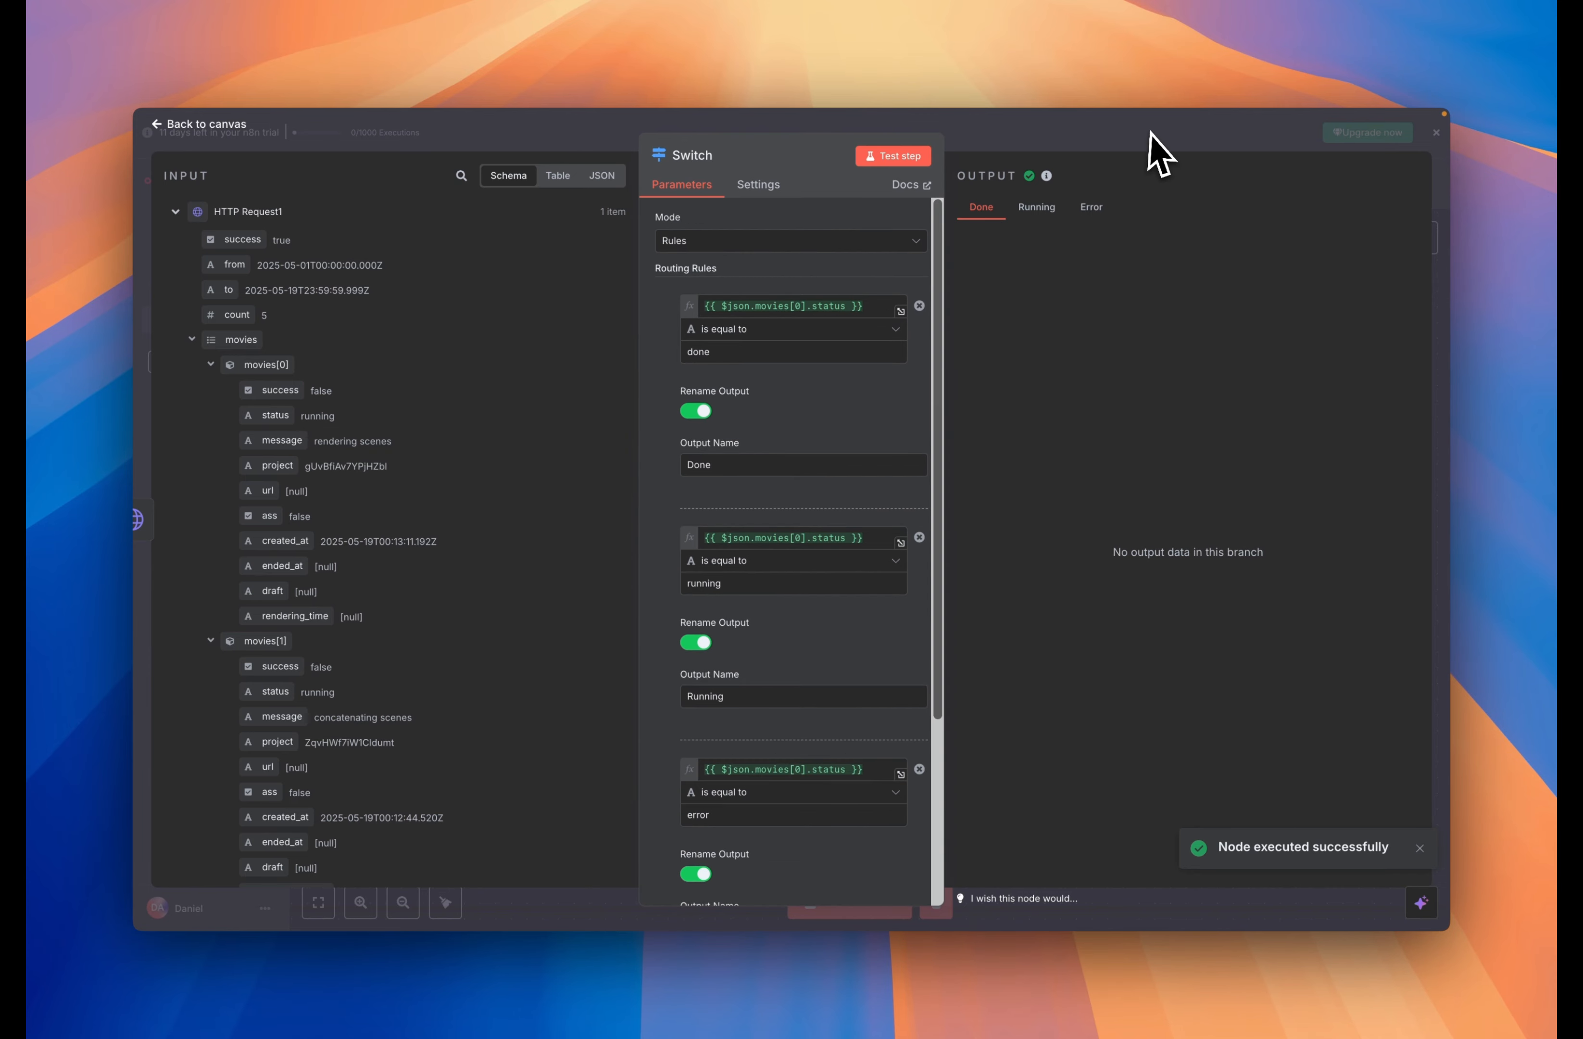
click(1148, 145)
drag(1136, 572, 1127, 566)
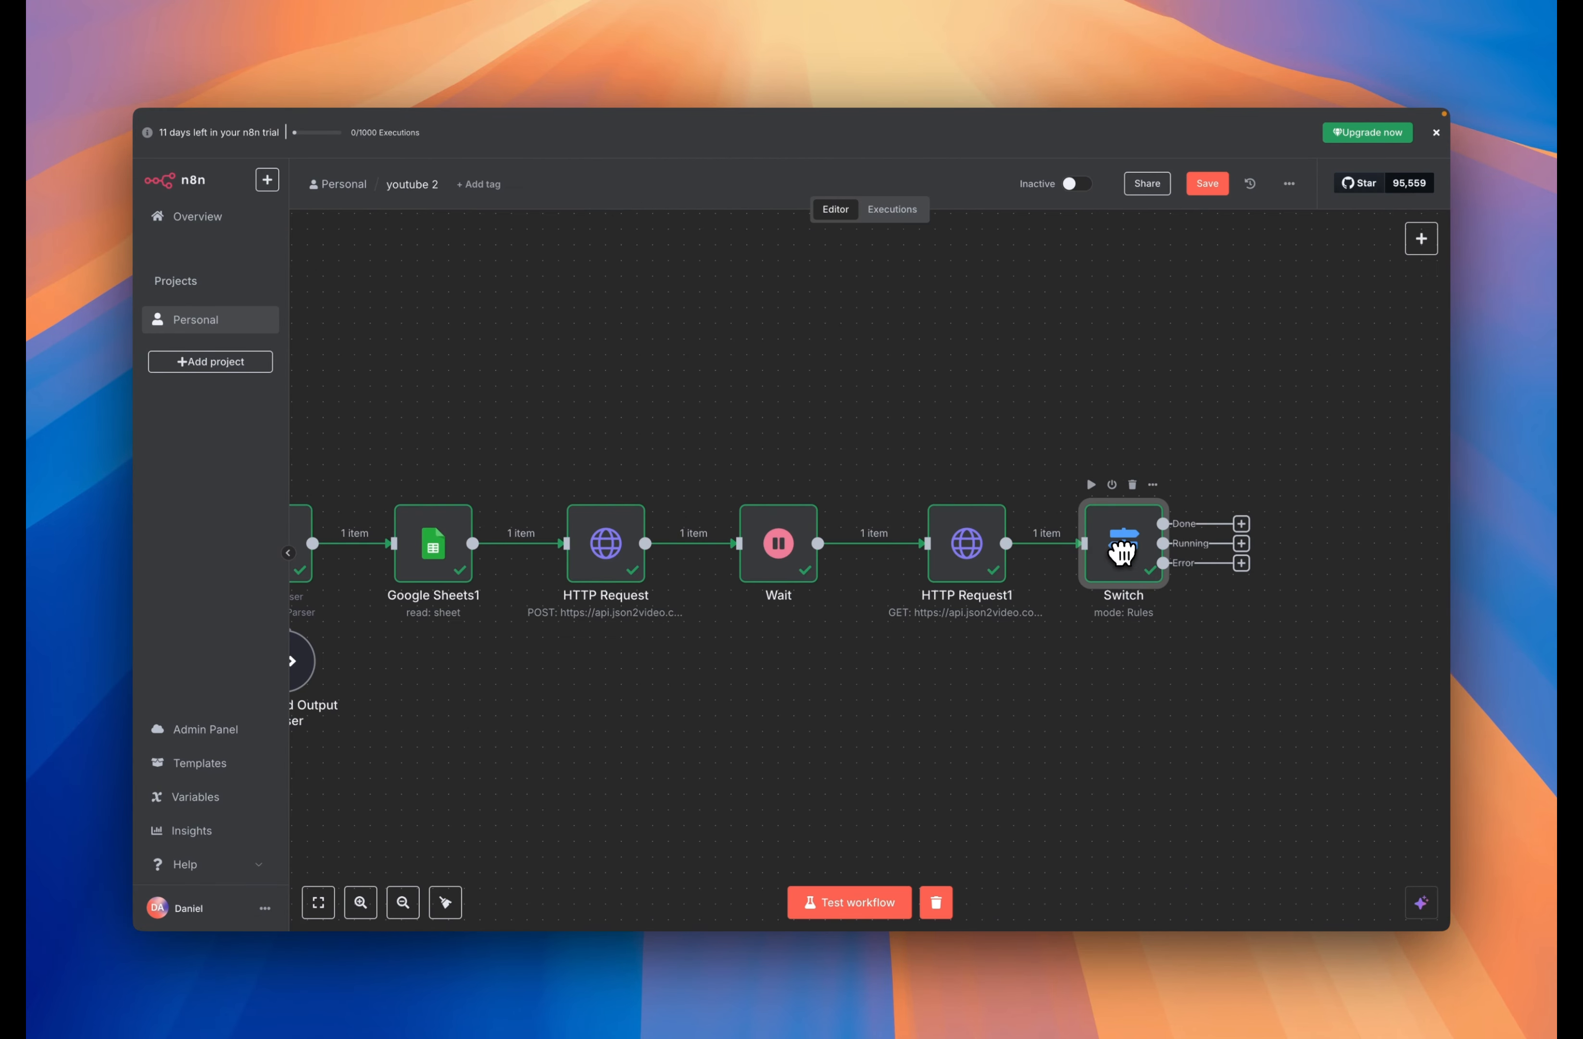
Rerun the HTTP Request1 node and examine the status and message fields of the returned movies
double_click(972, 563)
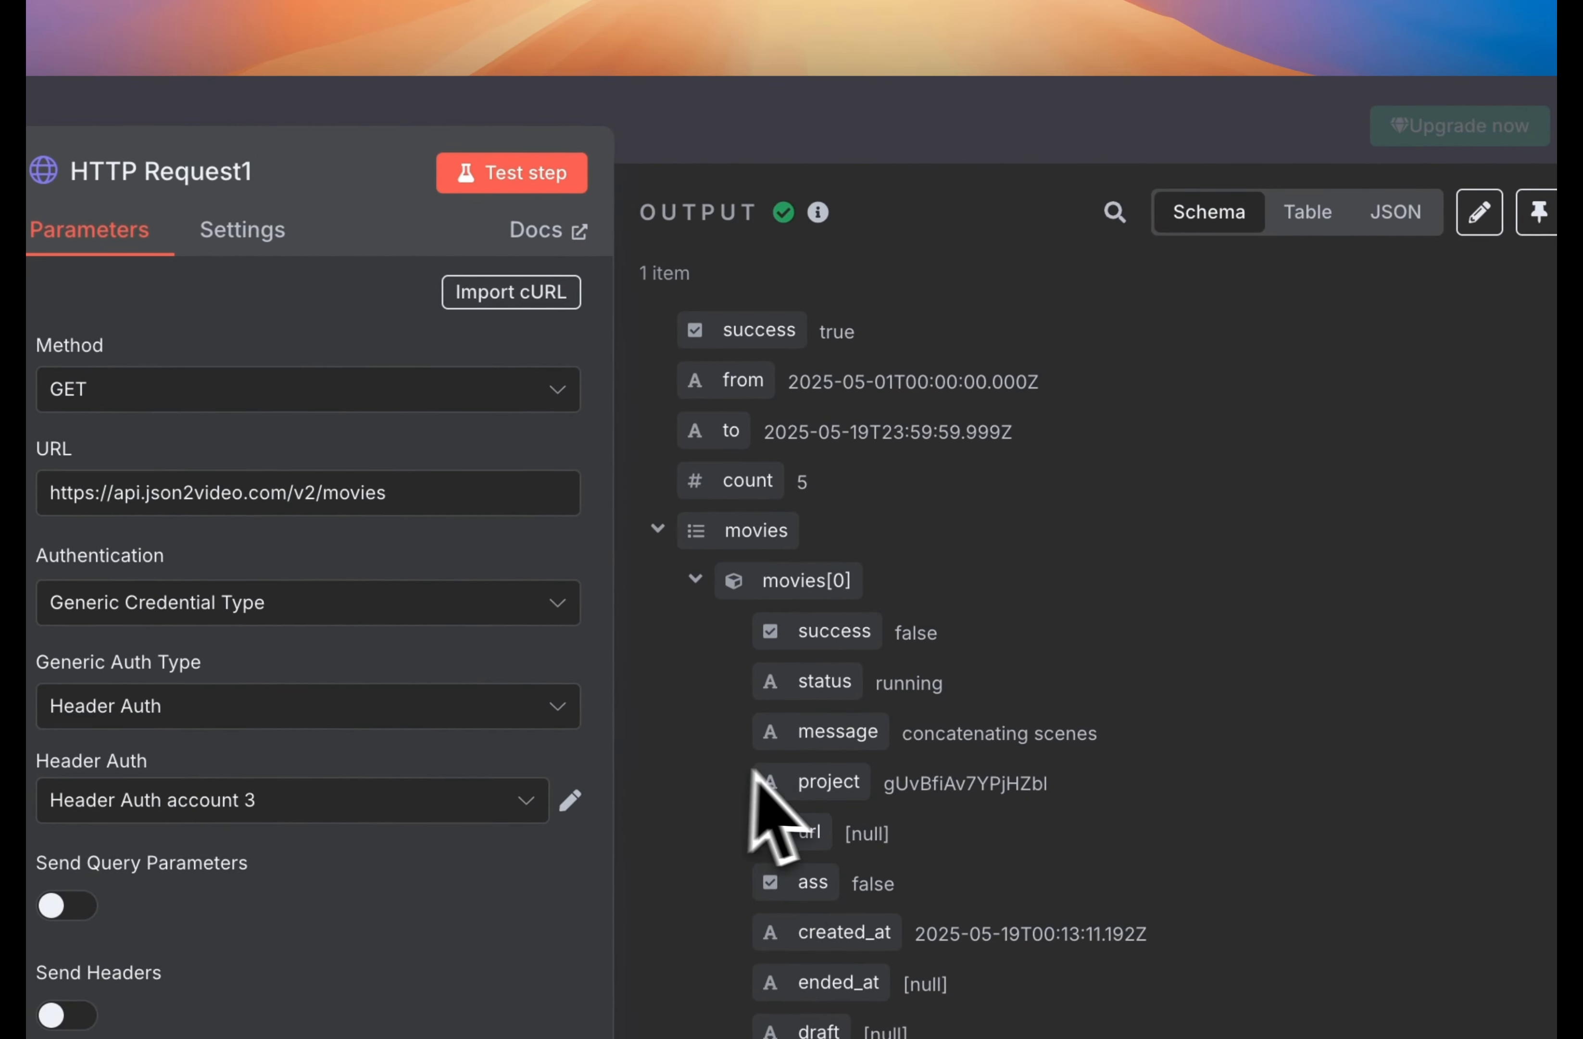
scroll(806, 883, down, 20)
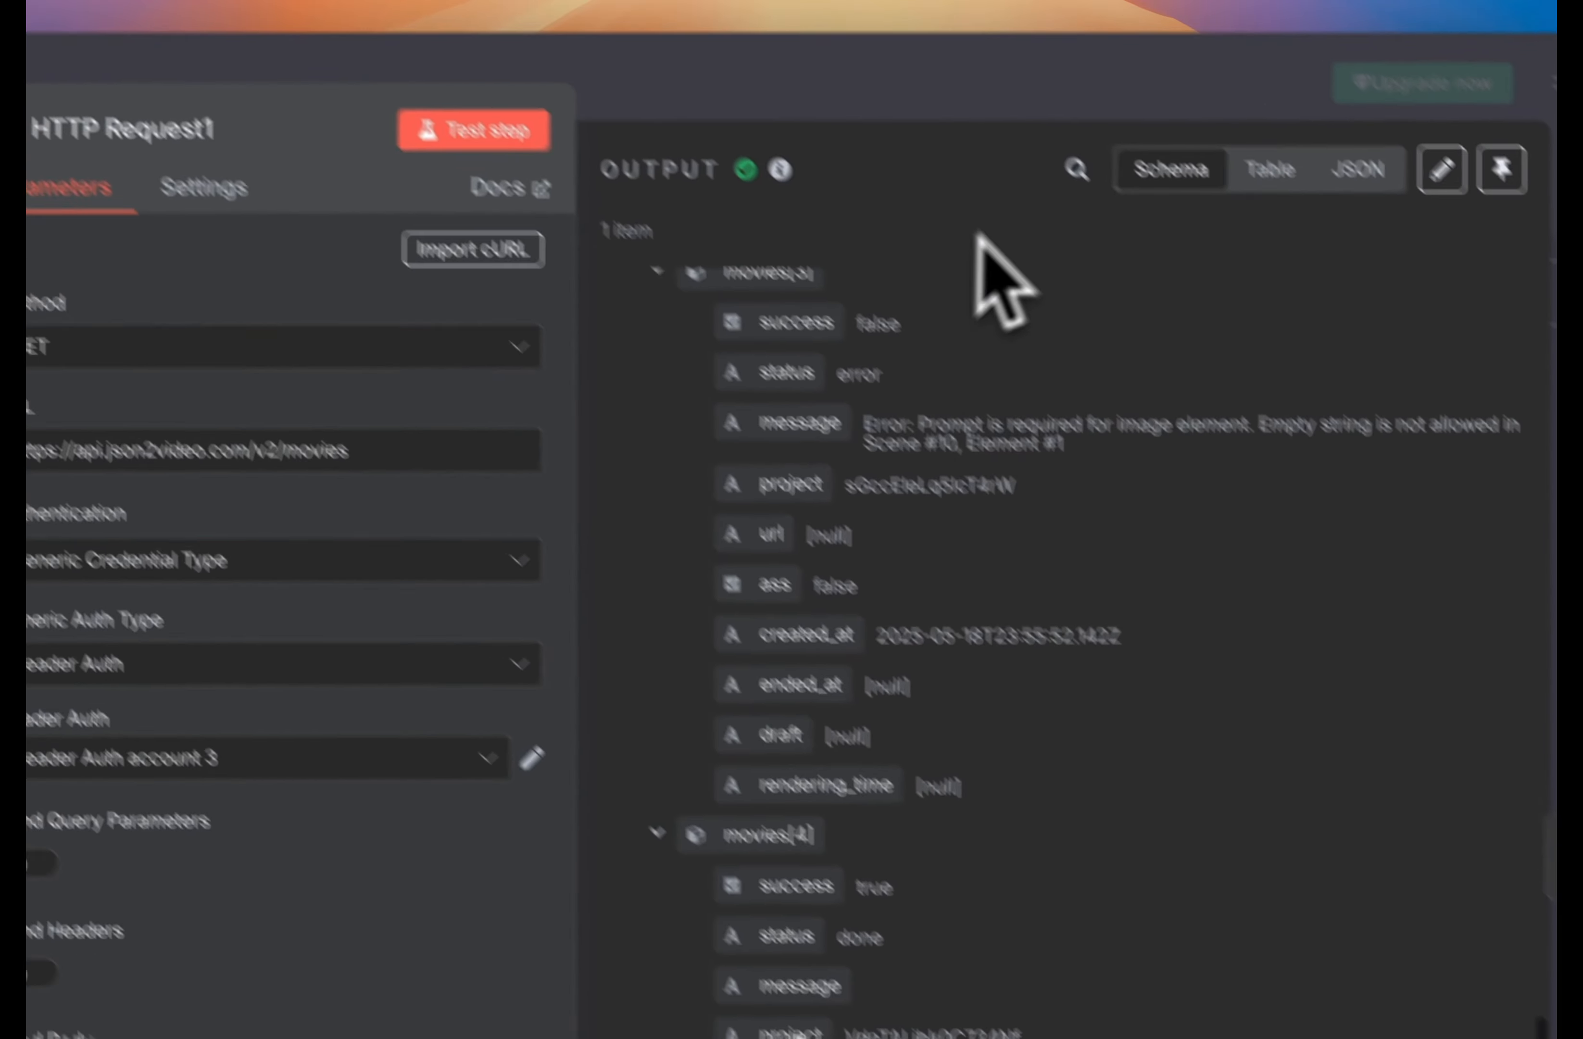
key(Escape)
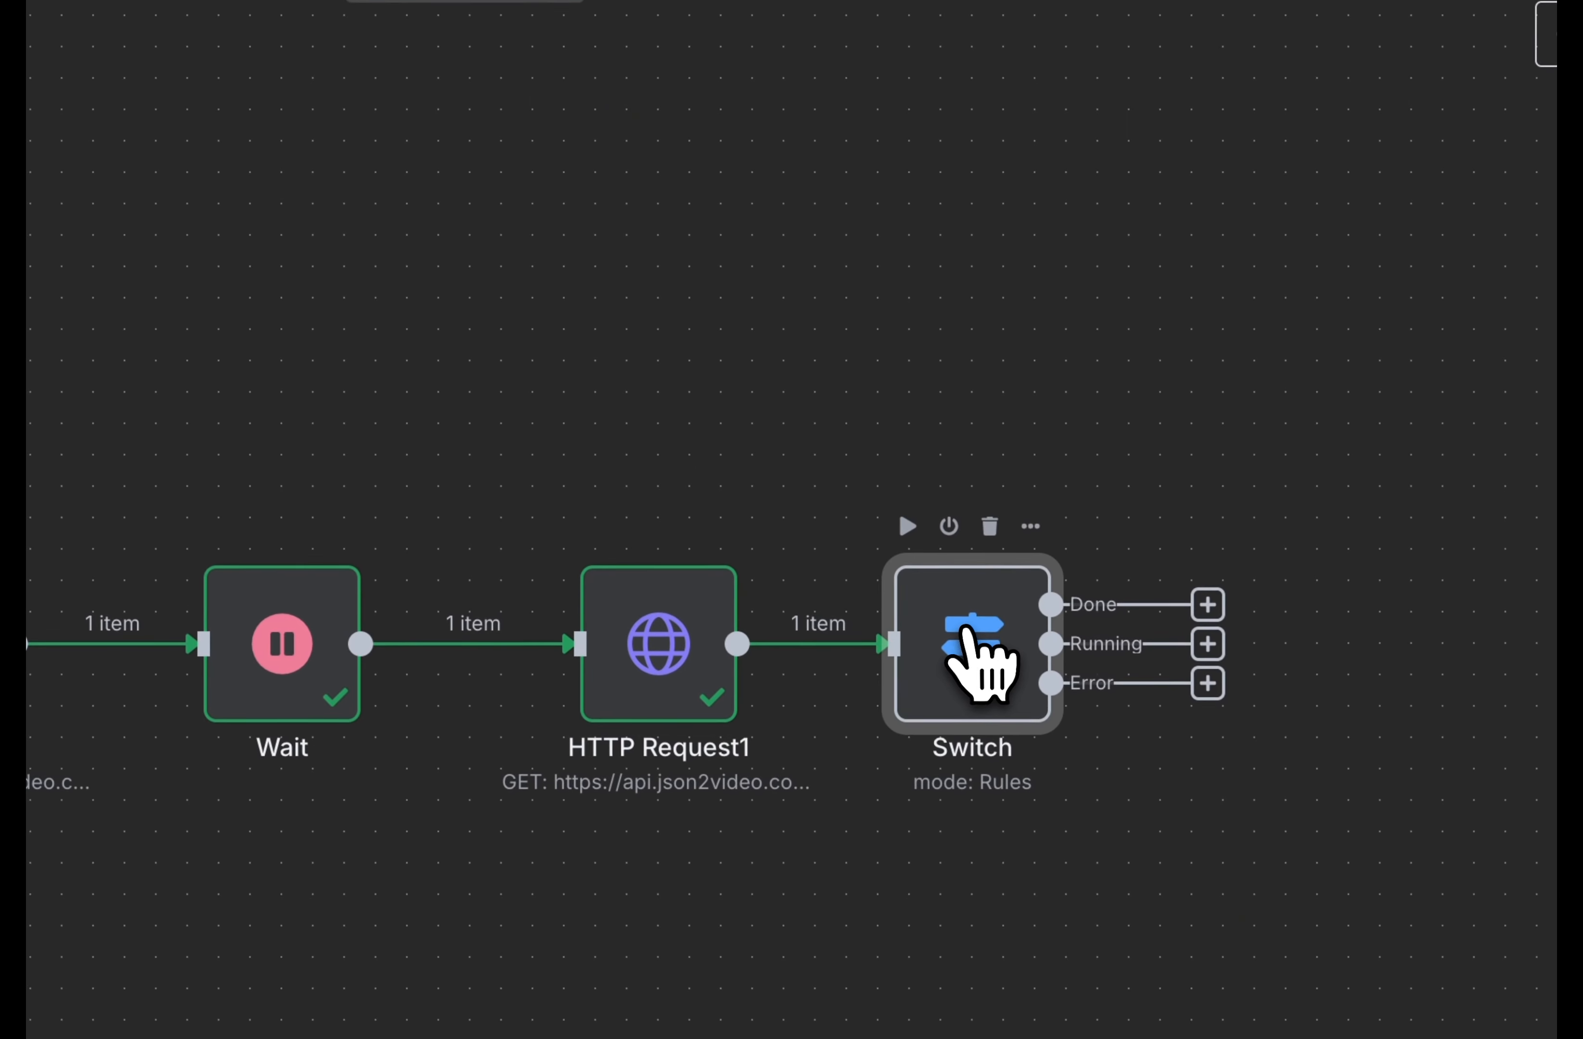
Review the done, running and error rules in the Switch node, then test the step again
double_click(967, 637)
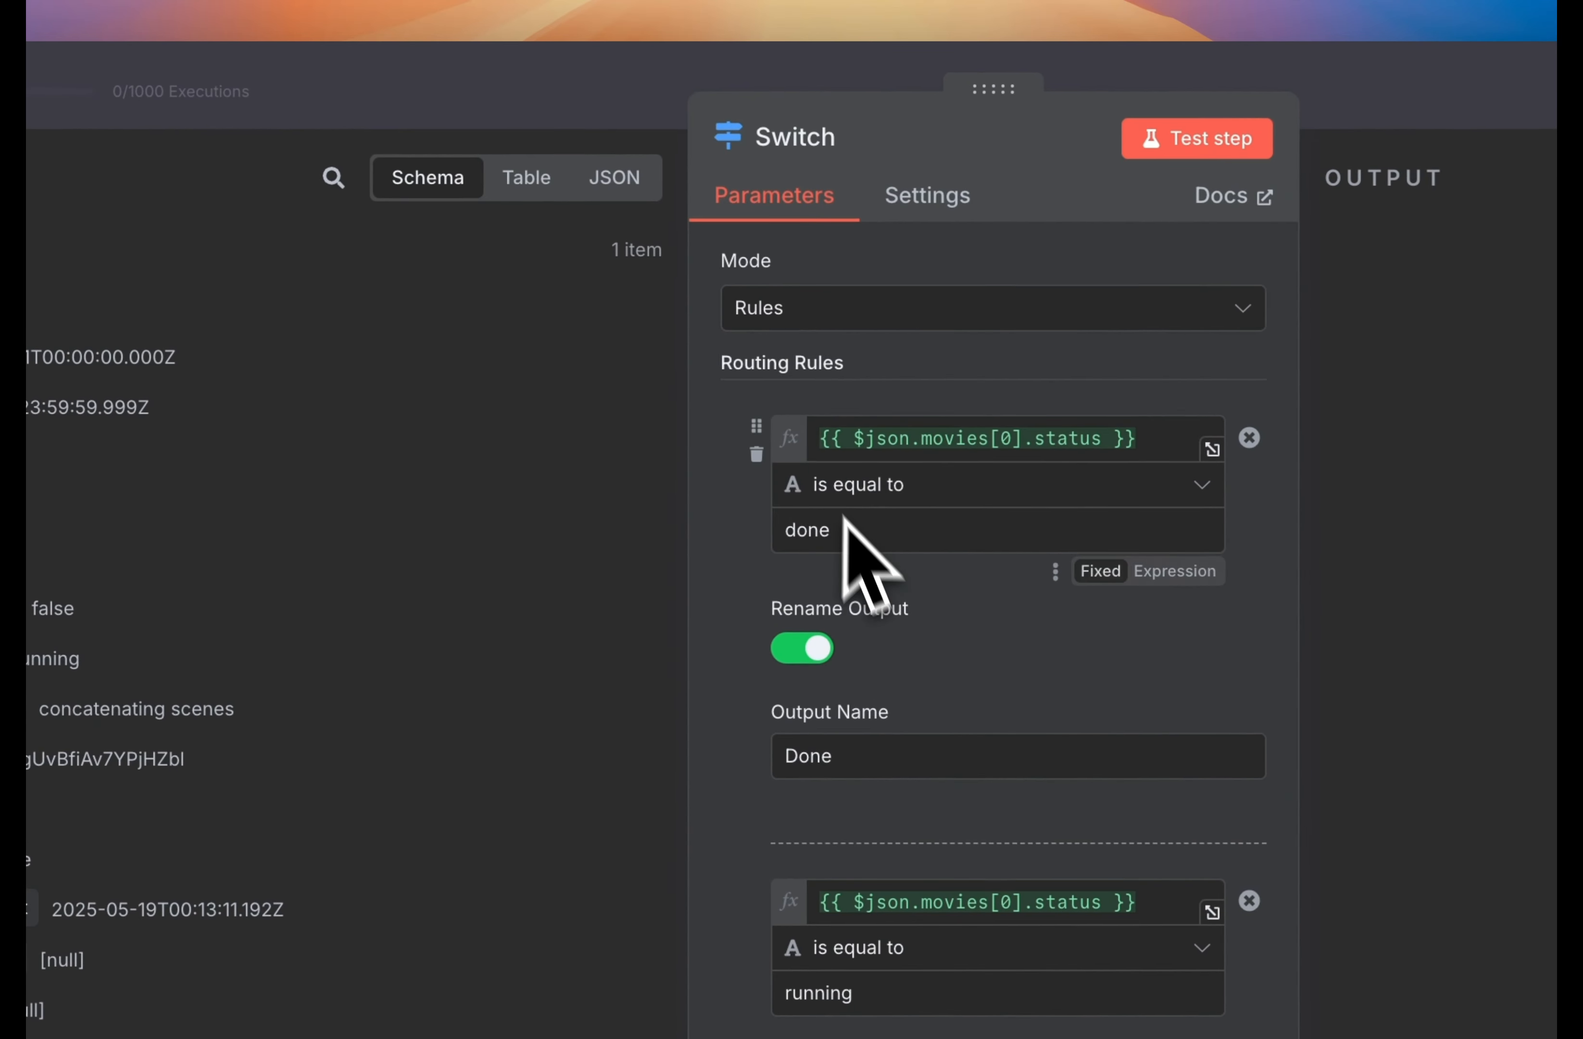
scroll(903, 742, down, 5)
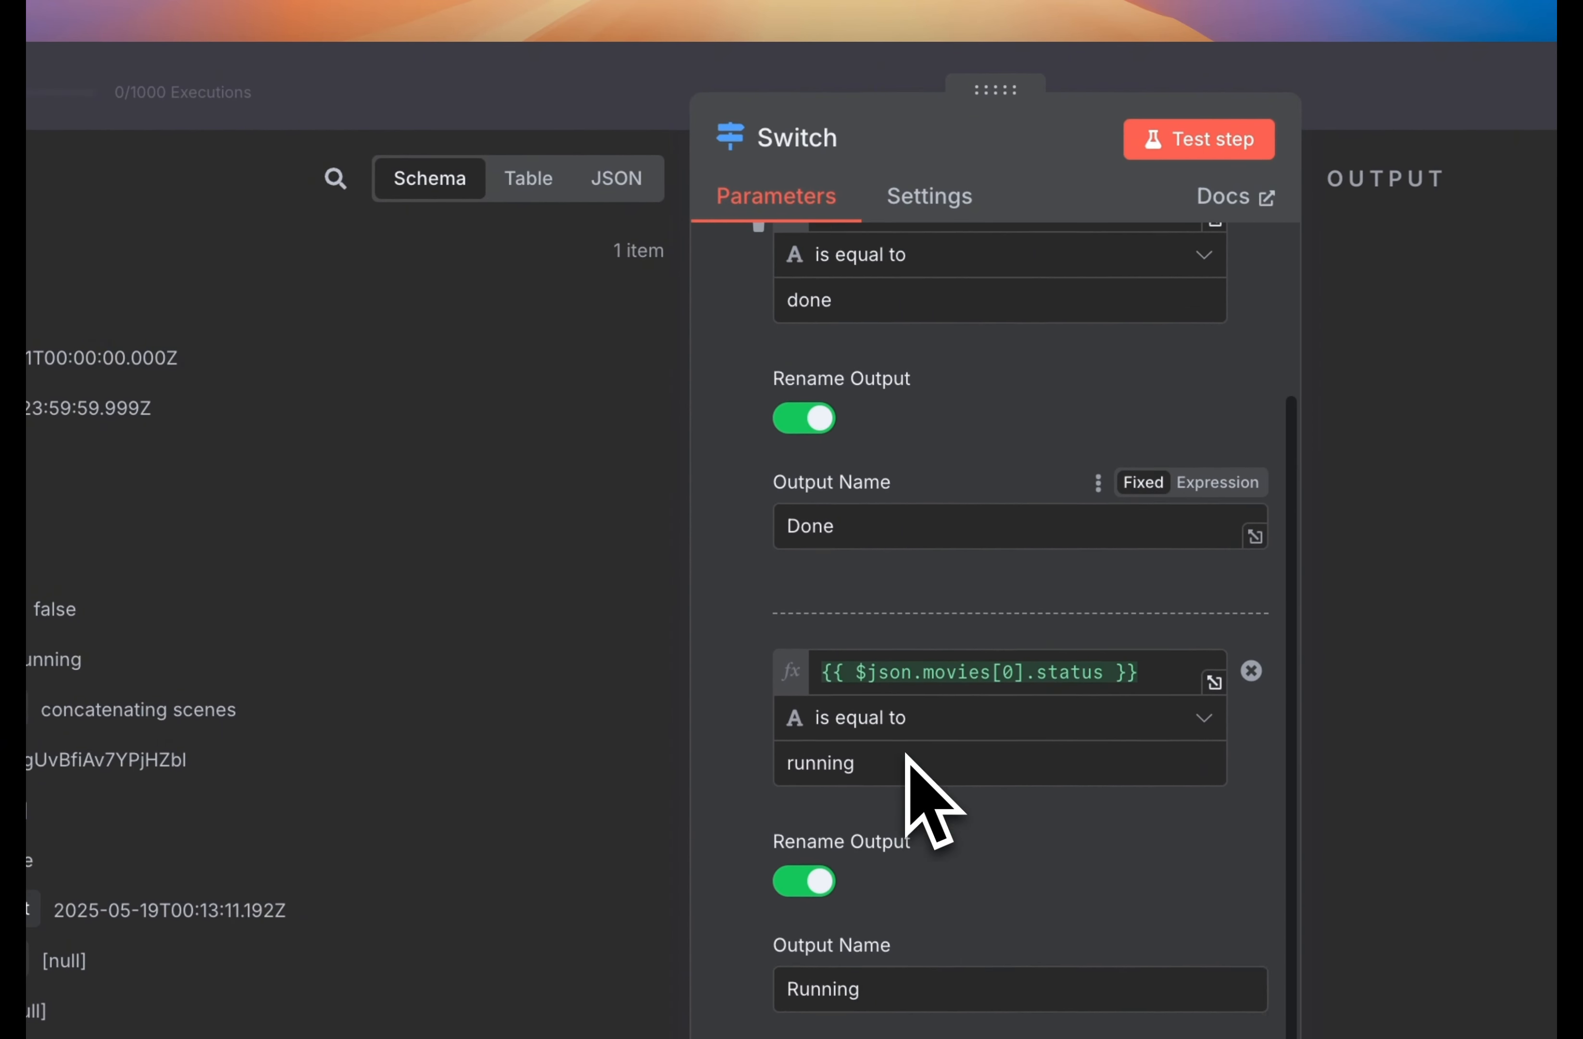
scroll(906, 754, down, 4)
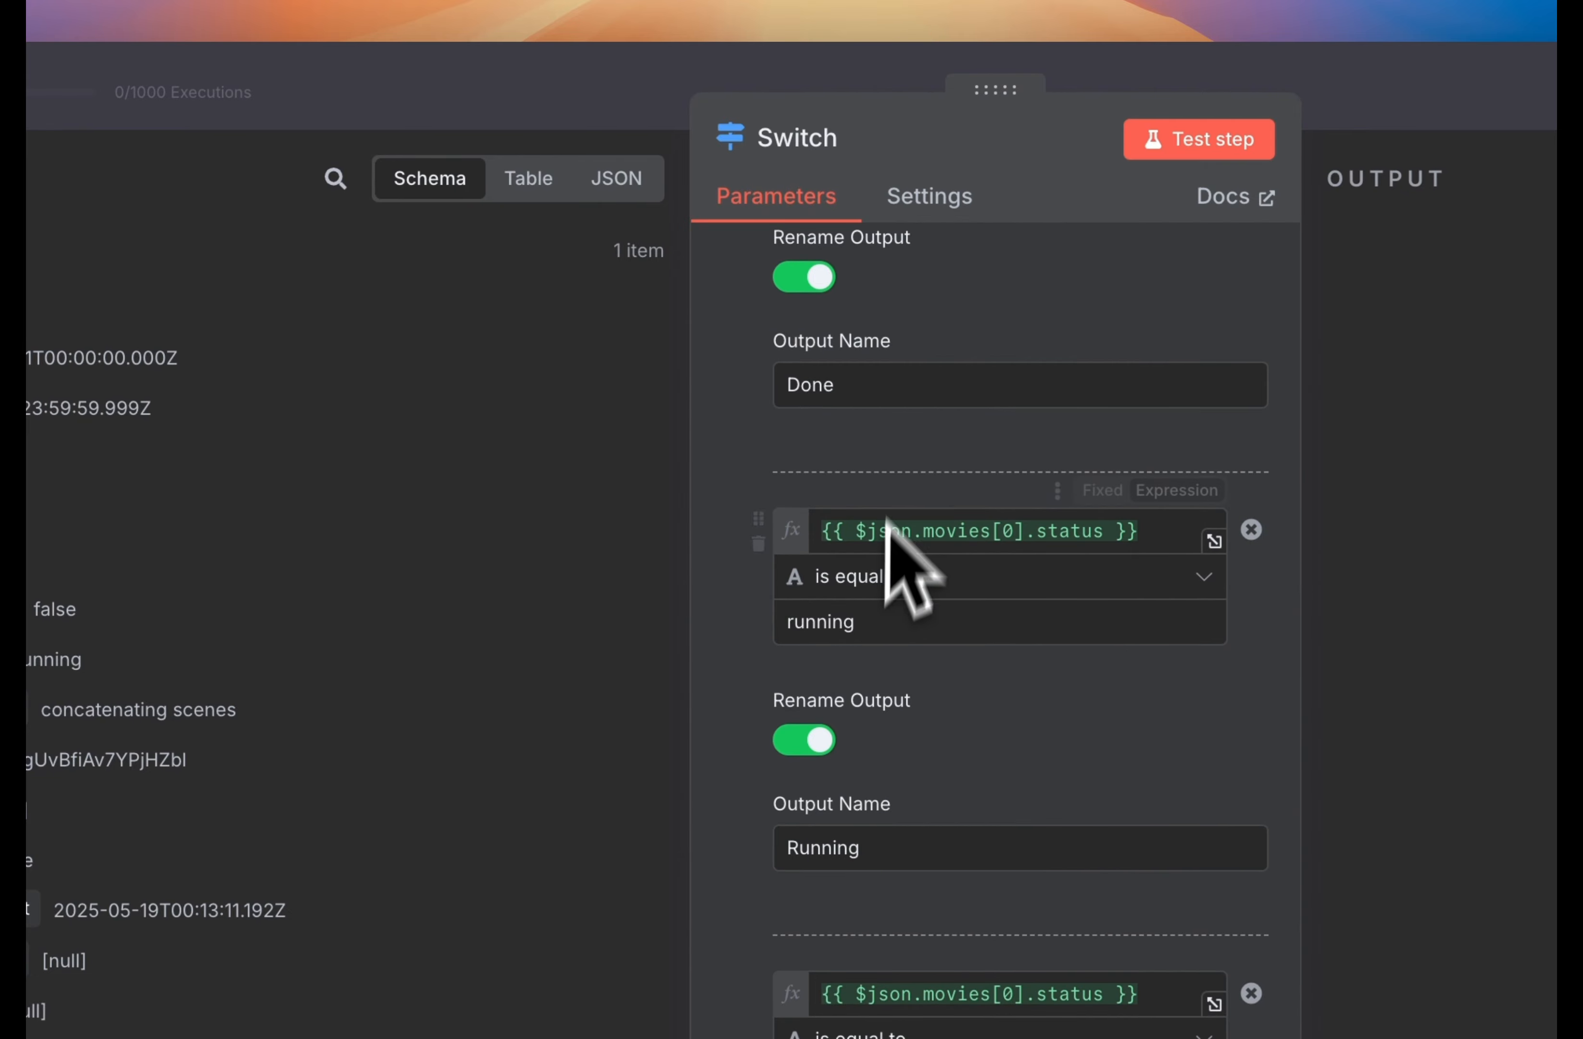
scroll(874, 472, up, 9)
click(852, 540)
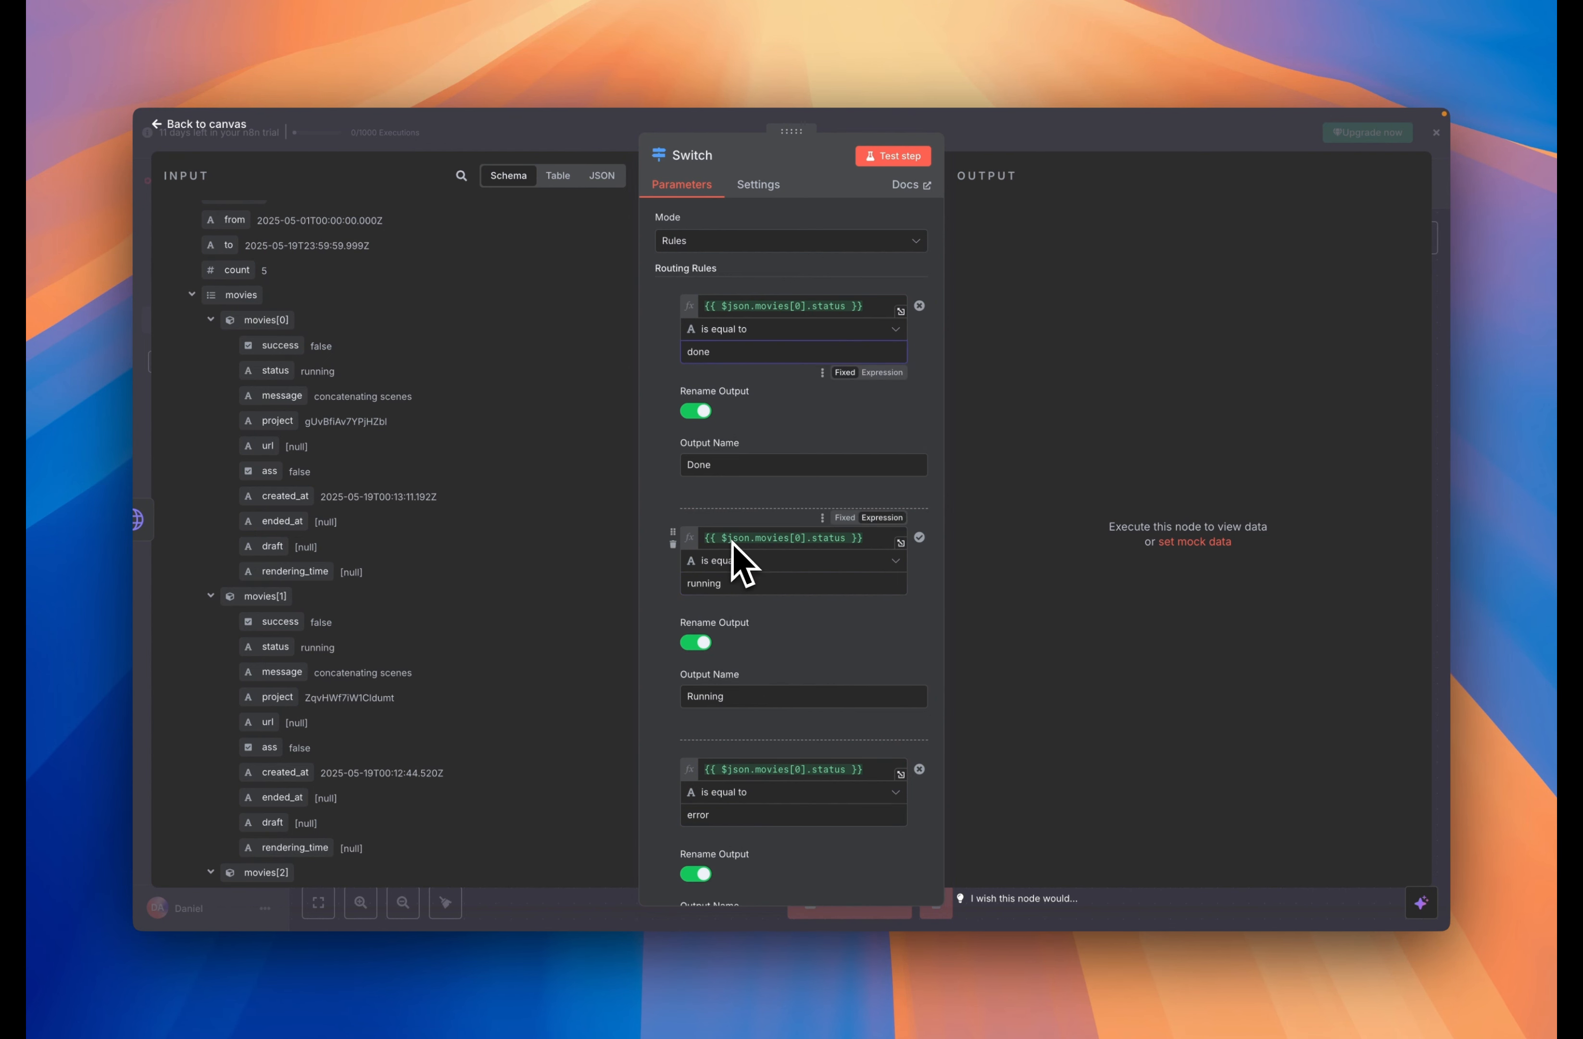
scroll(742, 560, down, 1)
click(894, 156)
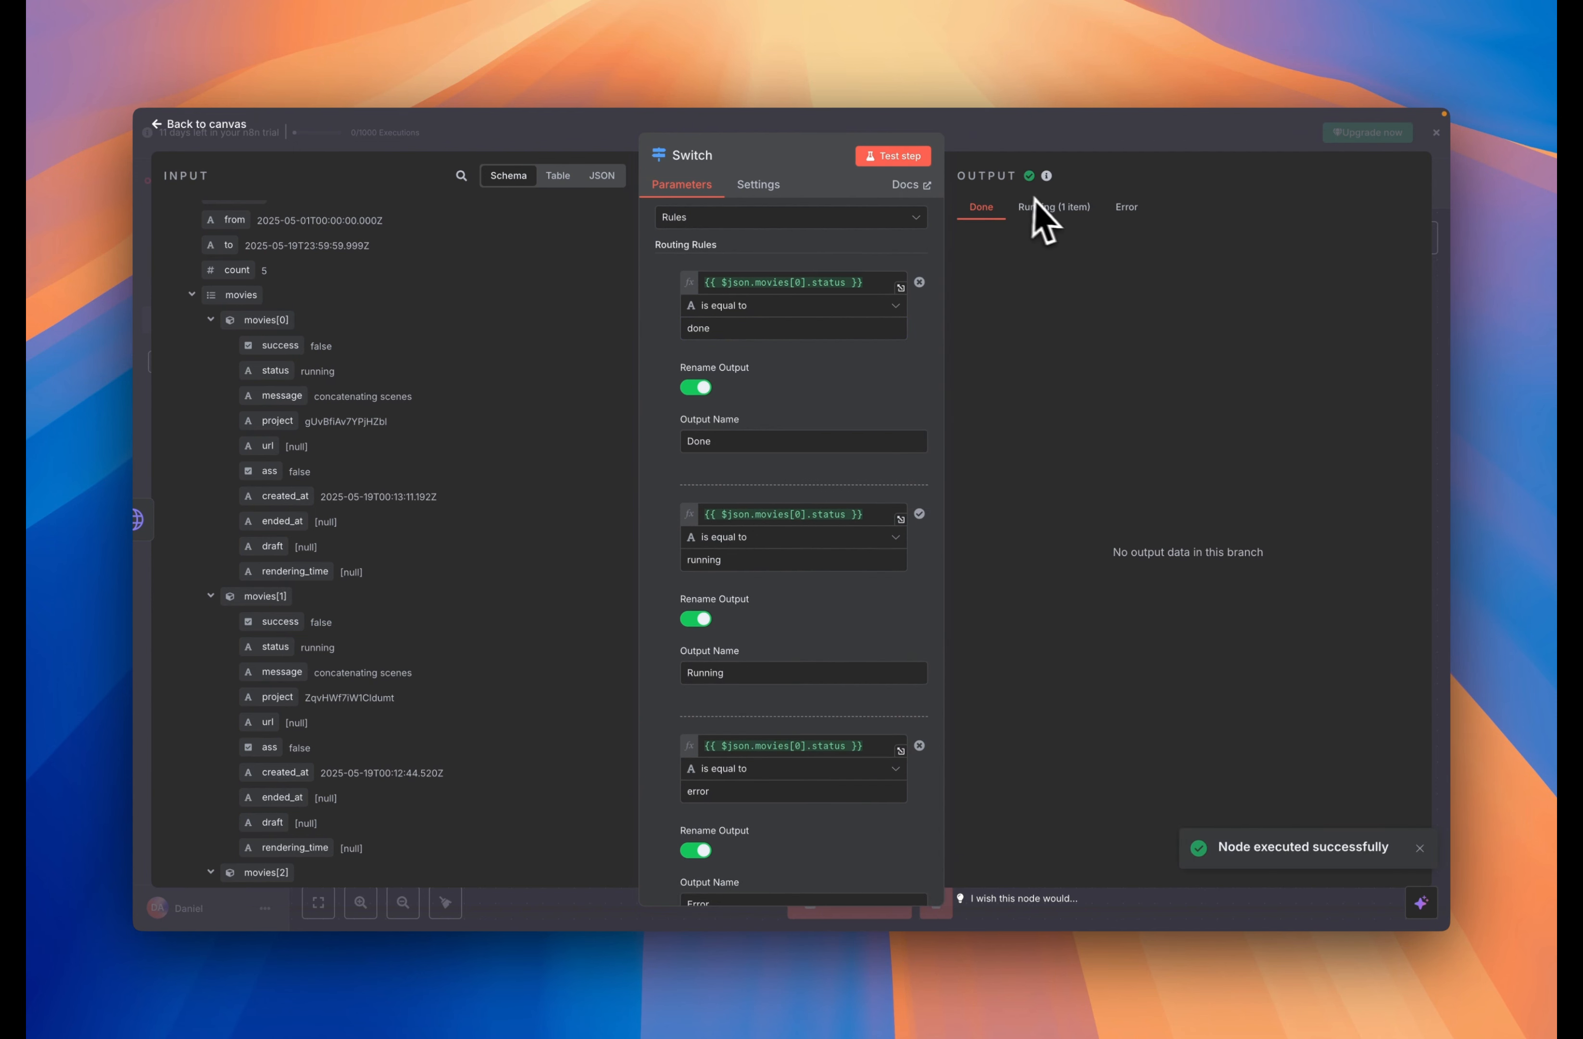
Examine the movies' status and message fields in the Switch node's Running output, then return to the canvas
scroll(1060, 431, down, 5)
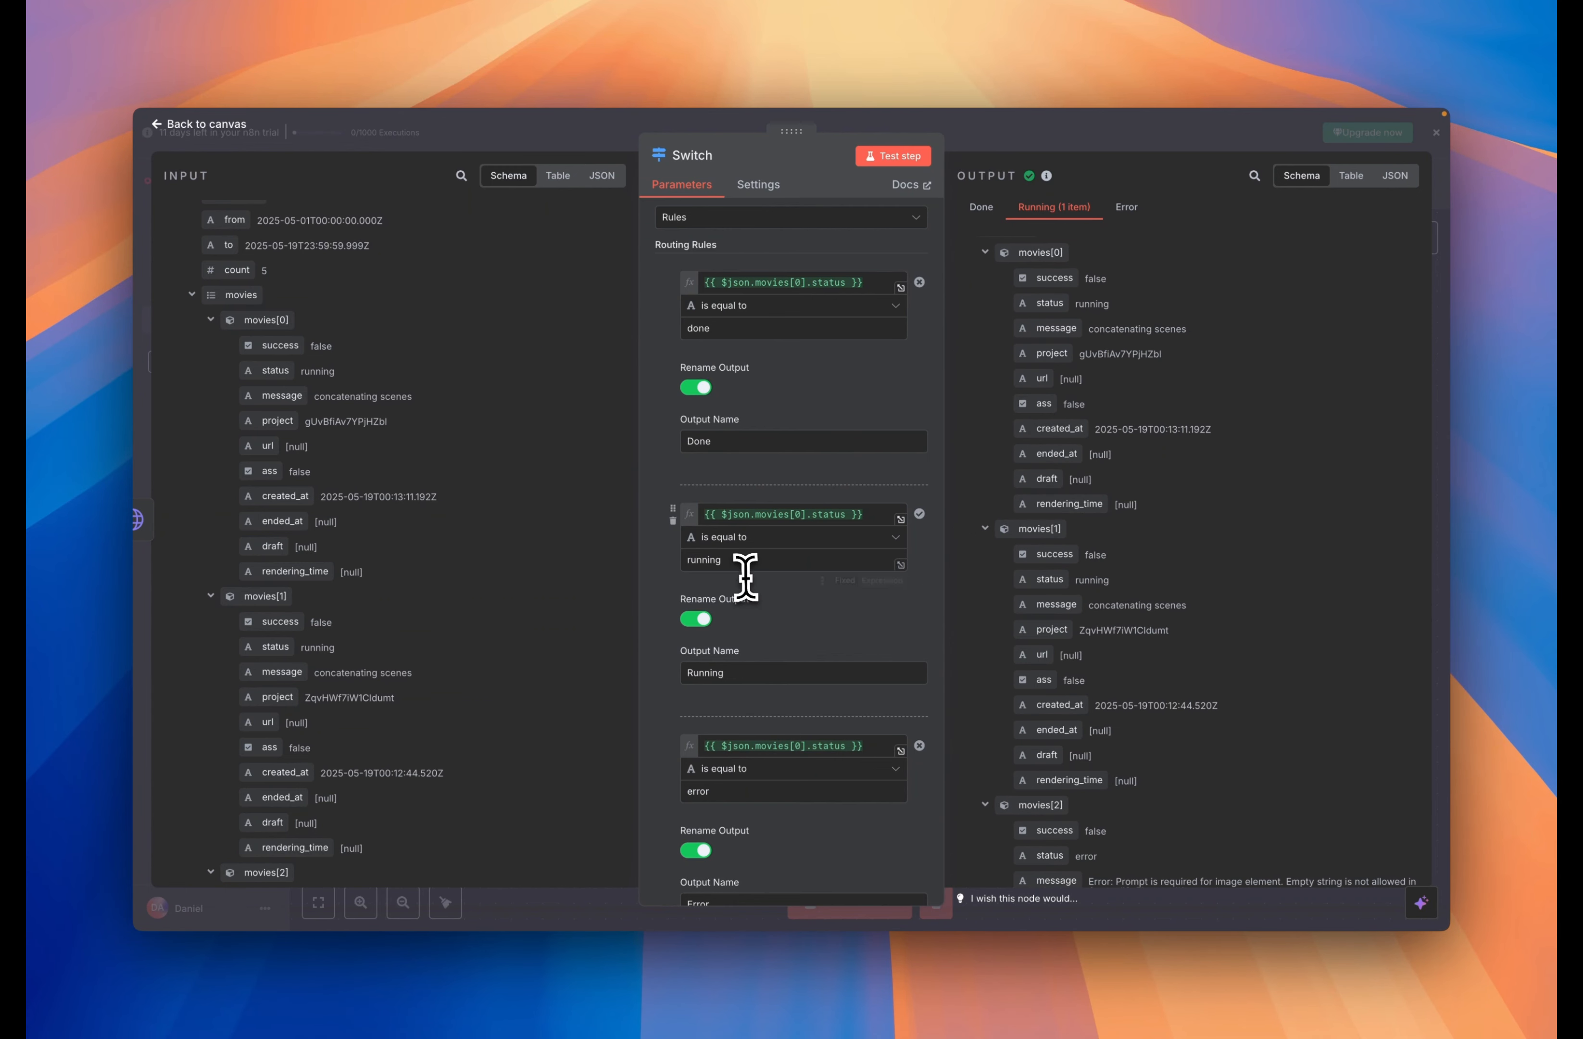
scroll(1056, 398, up, 2)
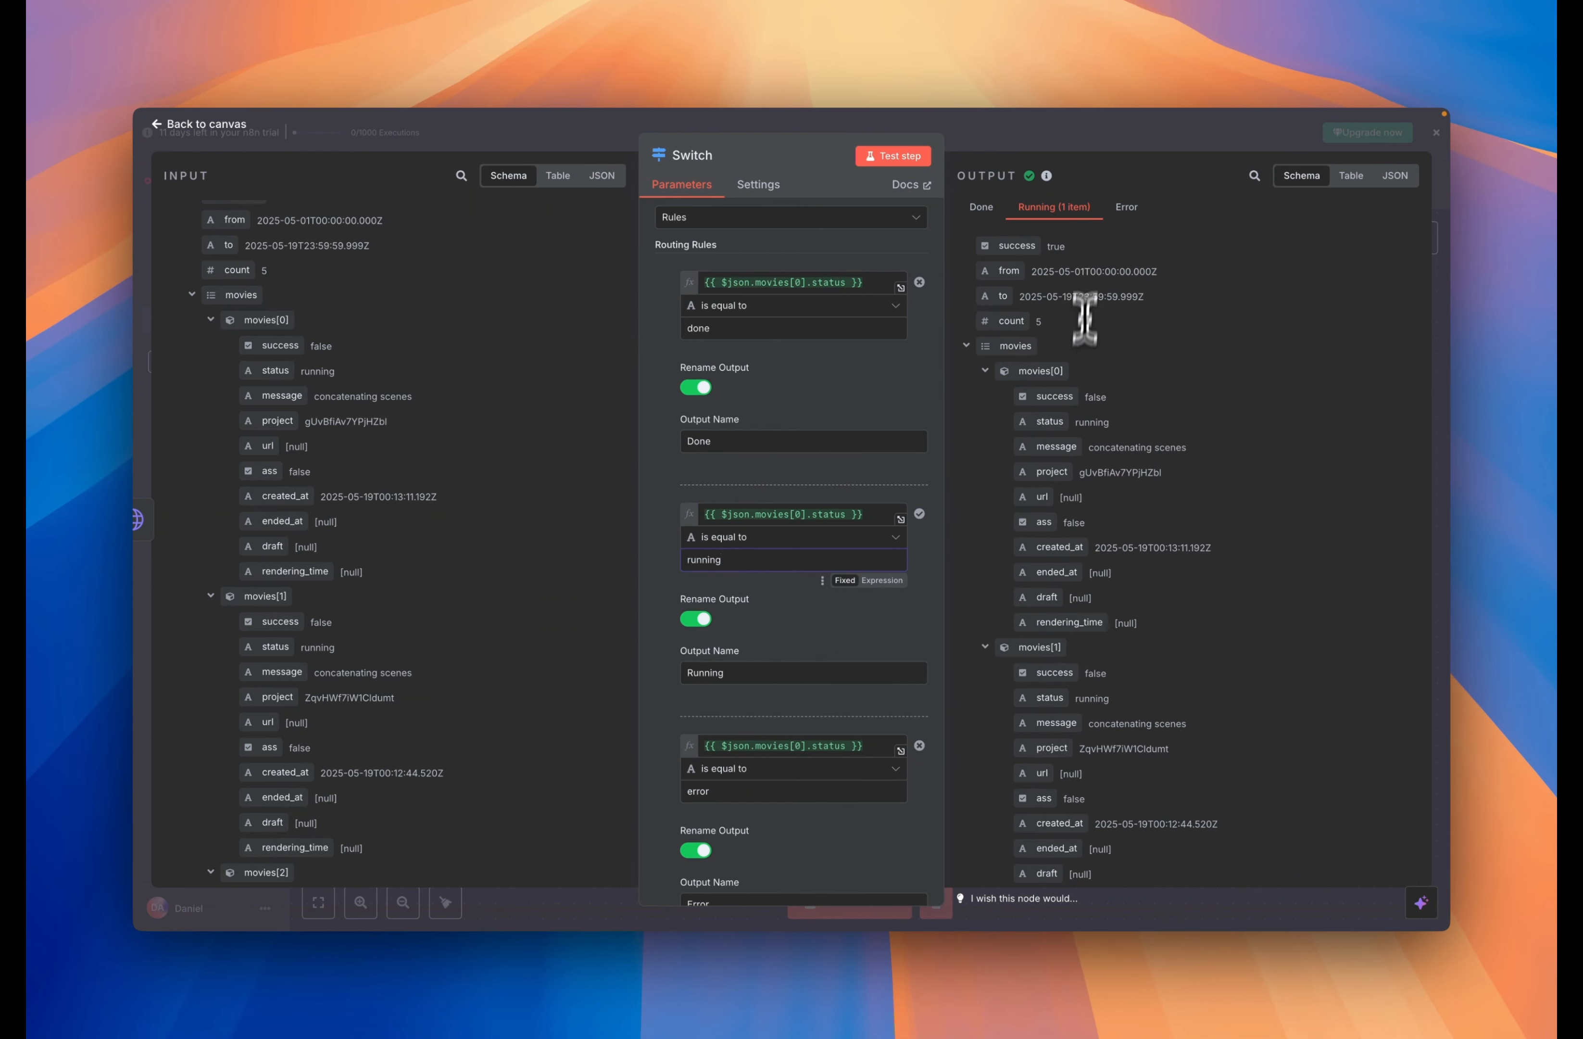
click(960, 142)
scroll(950, 593, right, 2)
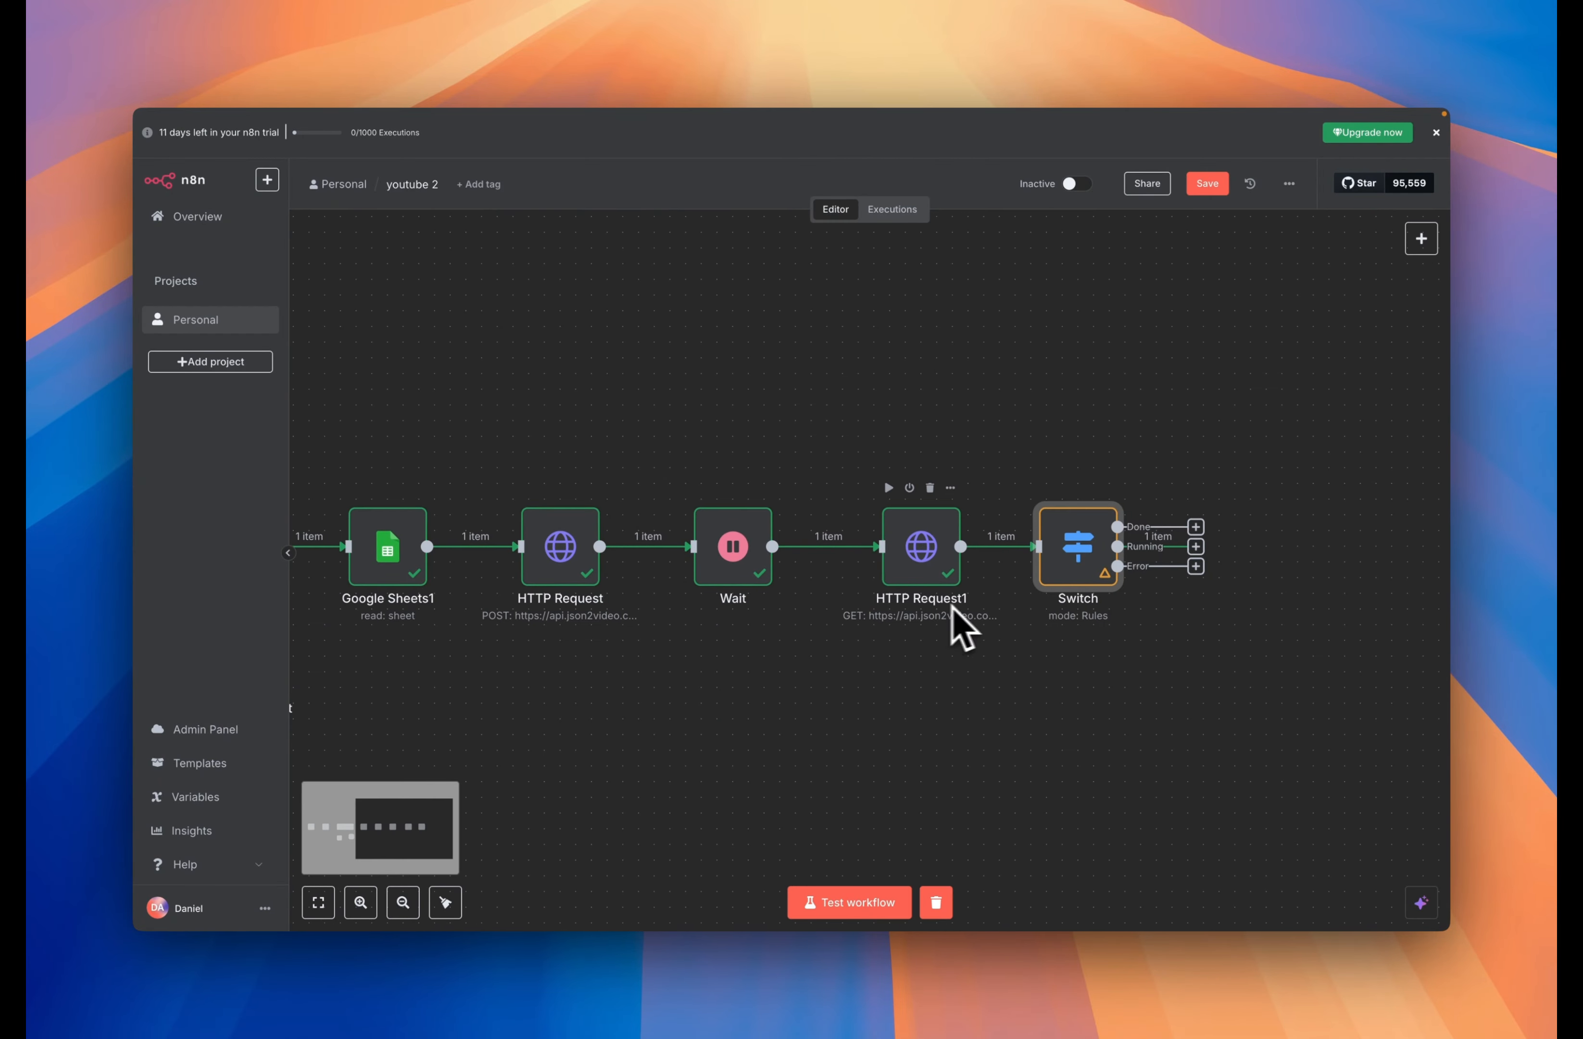
Reopen the Switch node to recheck its routing rules and rerun its test, then return to the canvas
double_click(1079, 589)
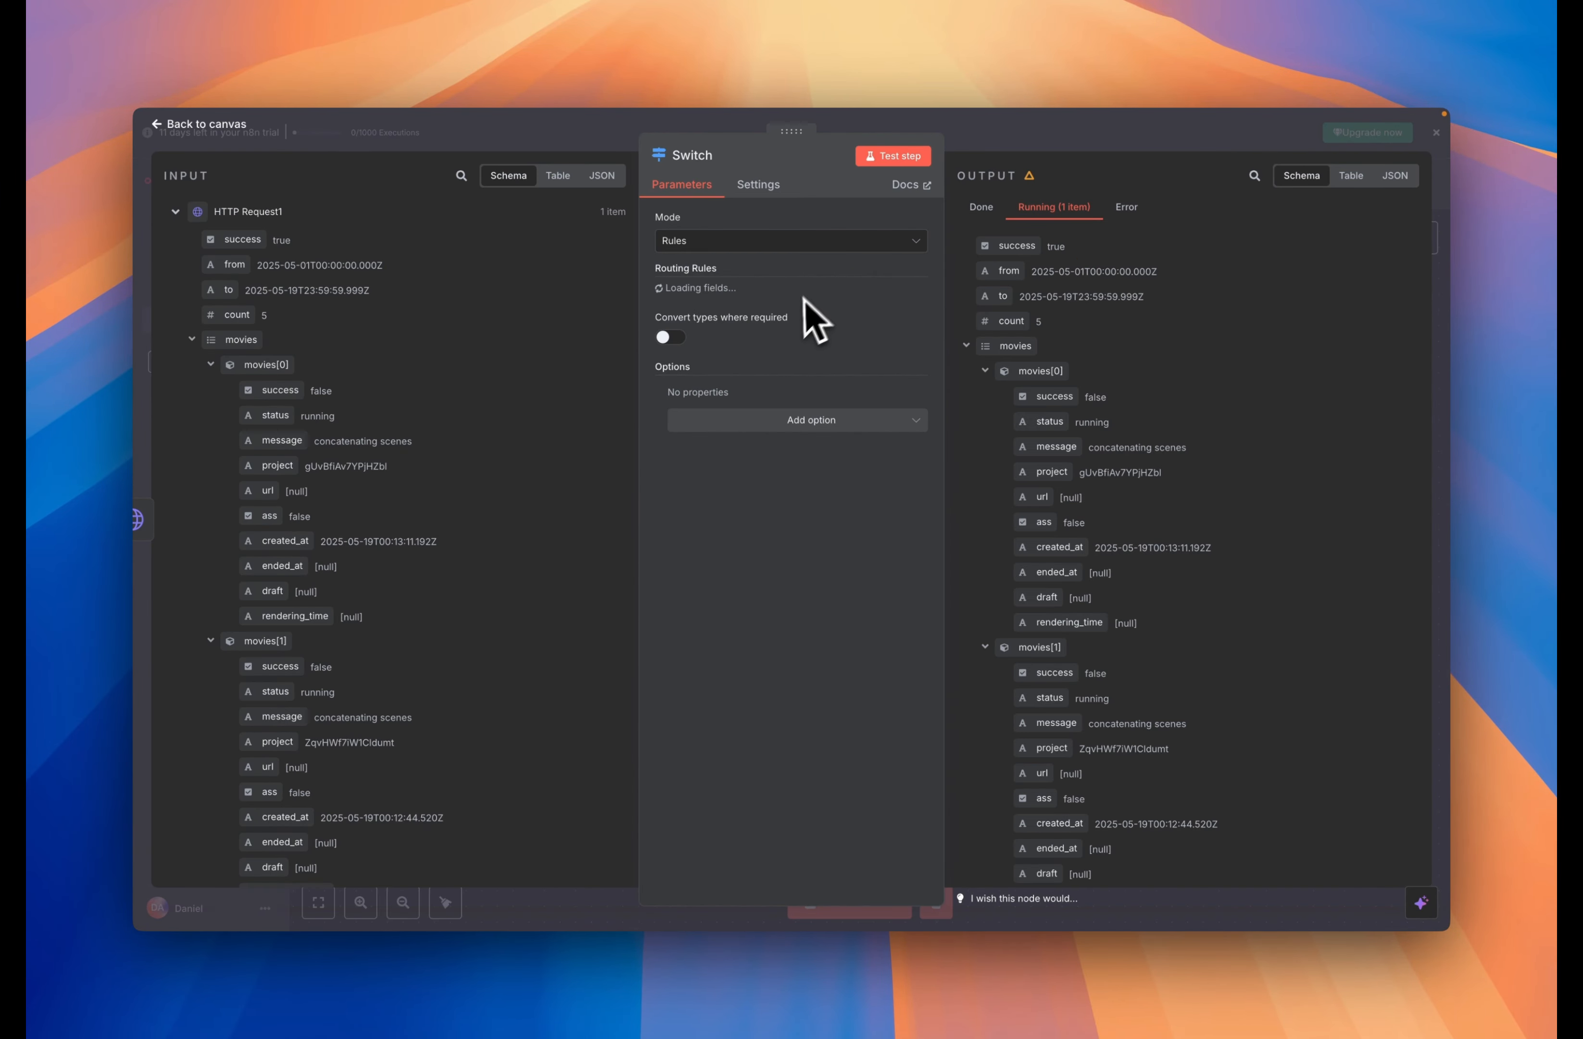
scroll(741, 523, down, 4)
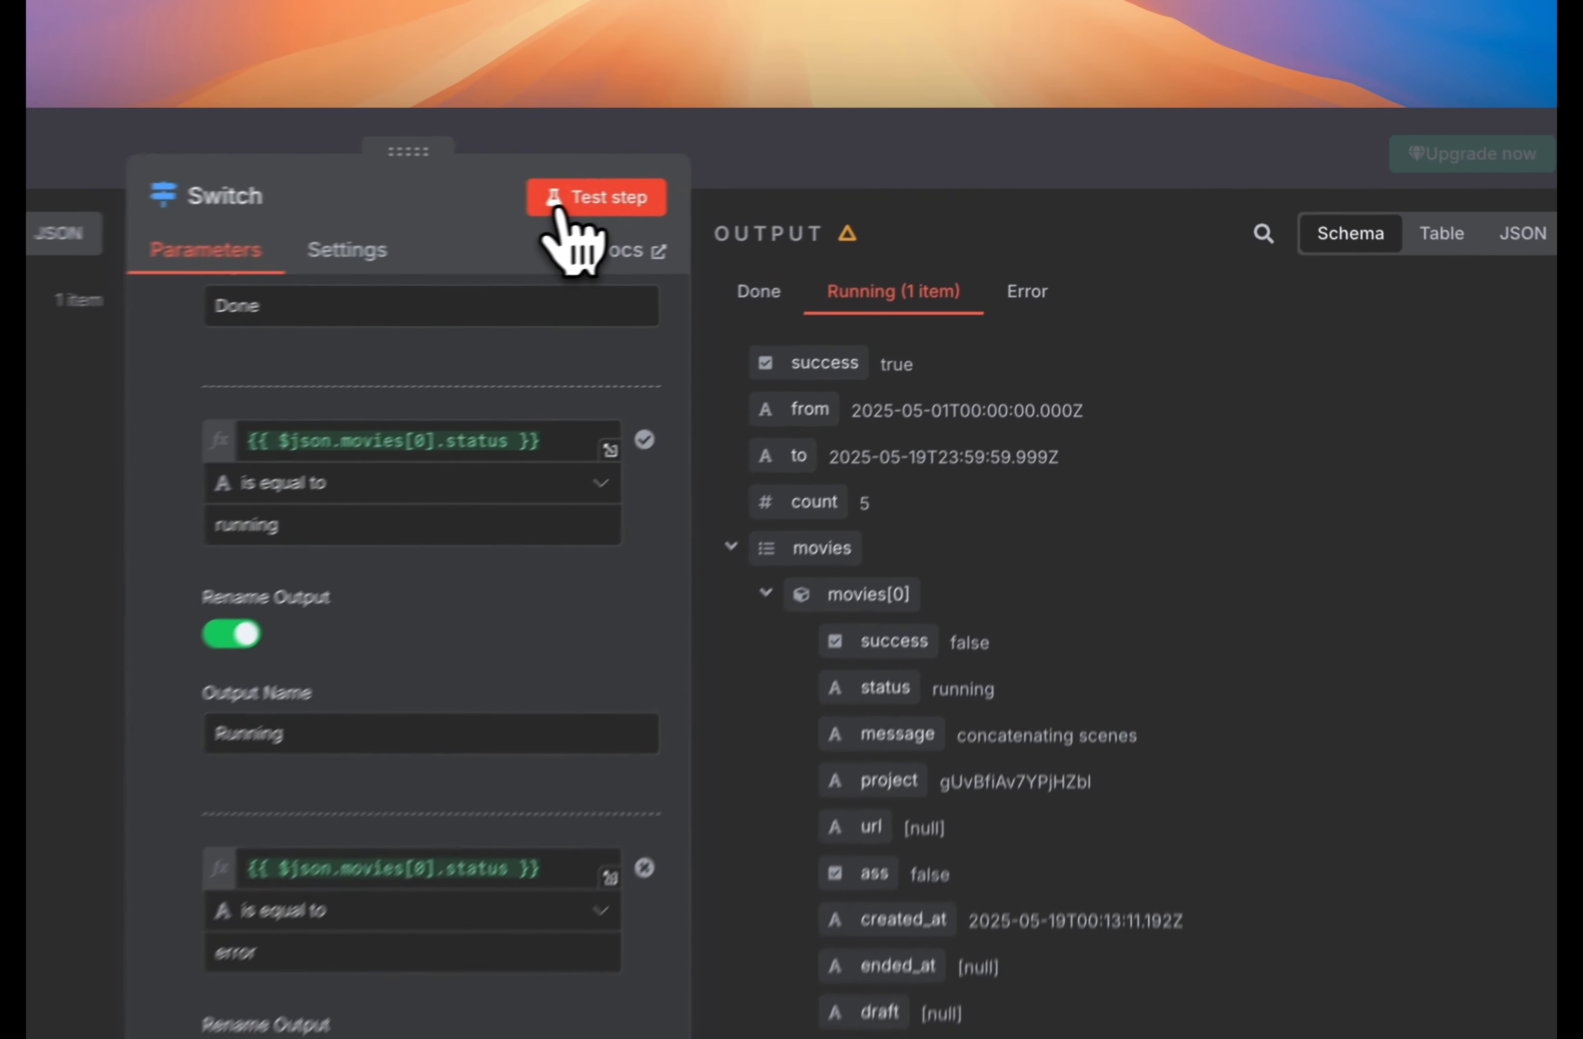
click(894, 155)
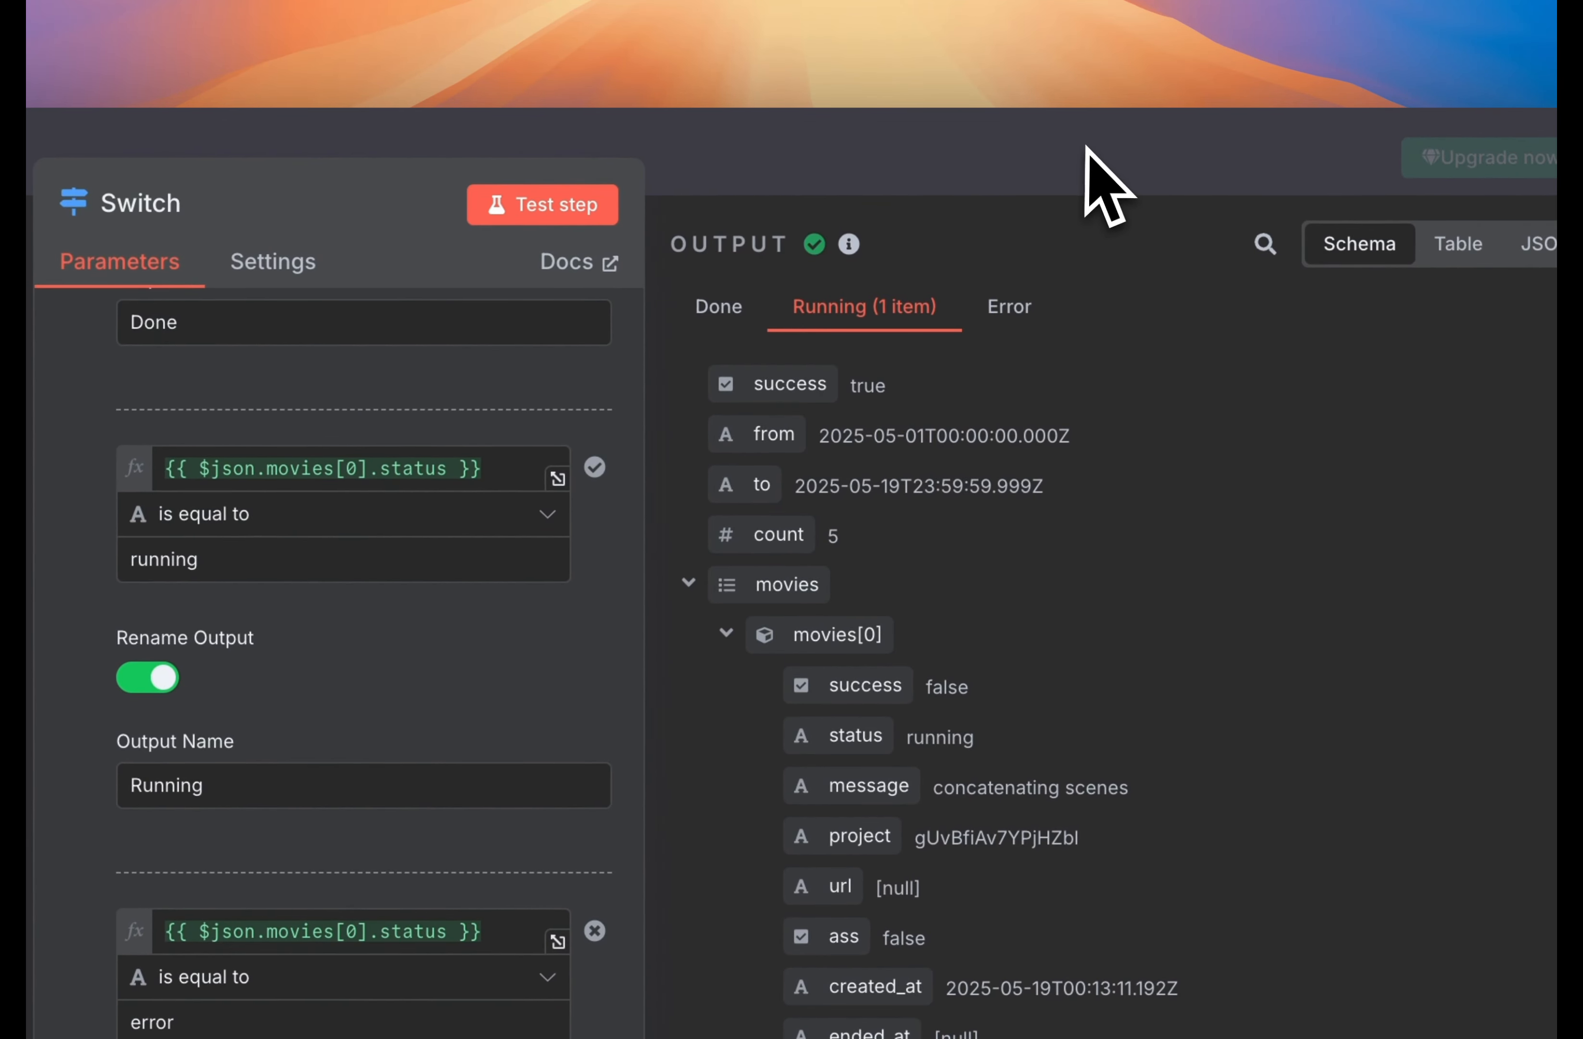
click(1086, 145)
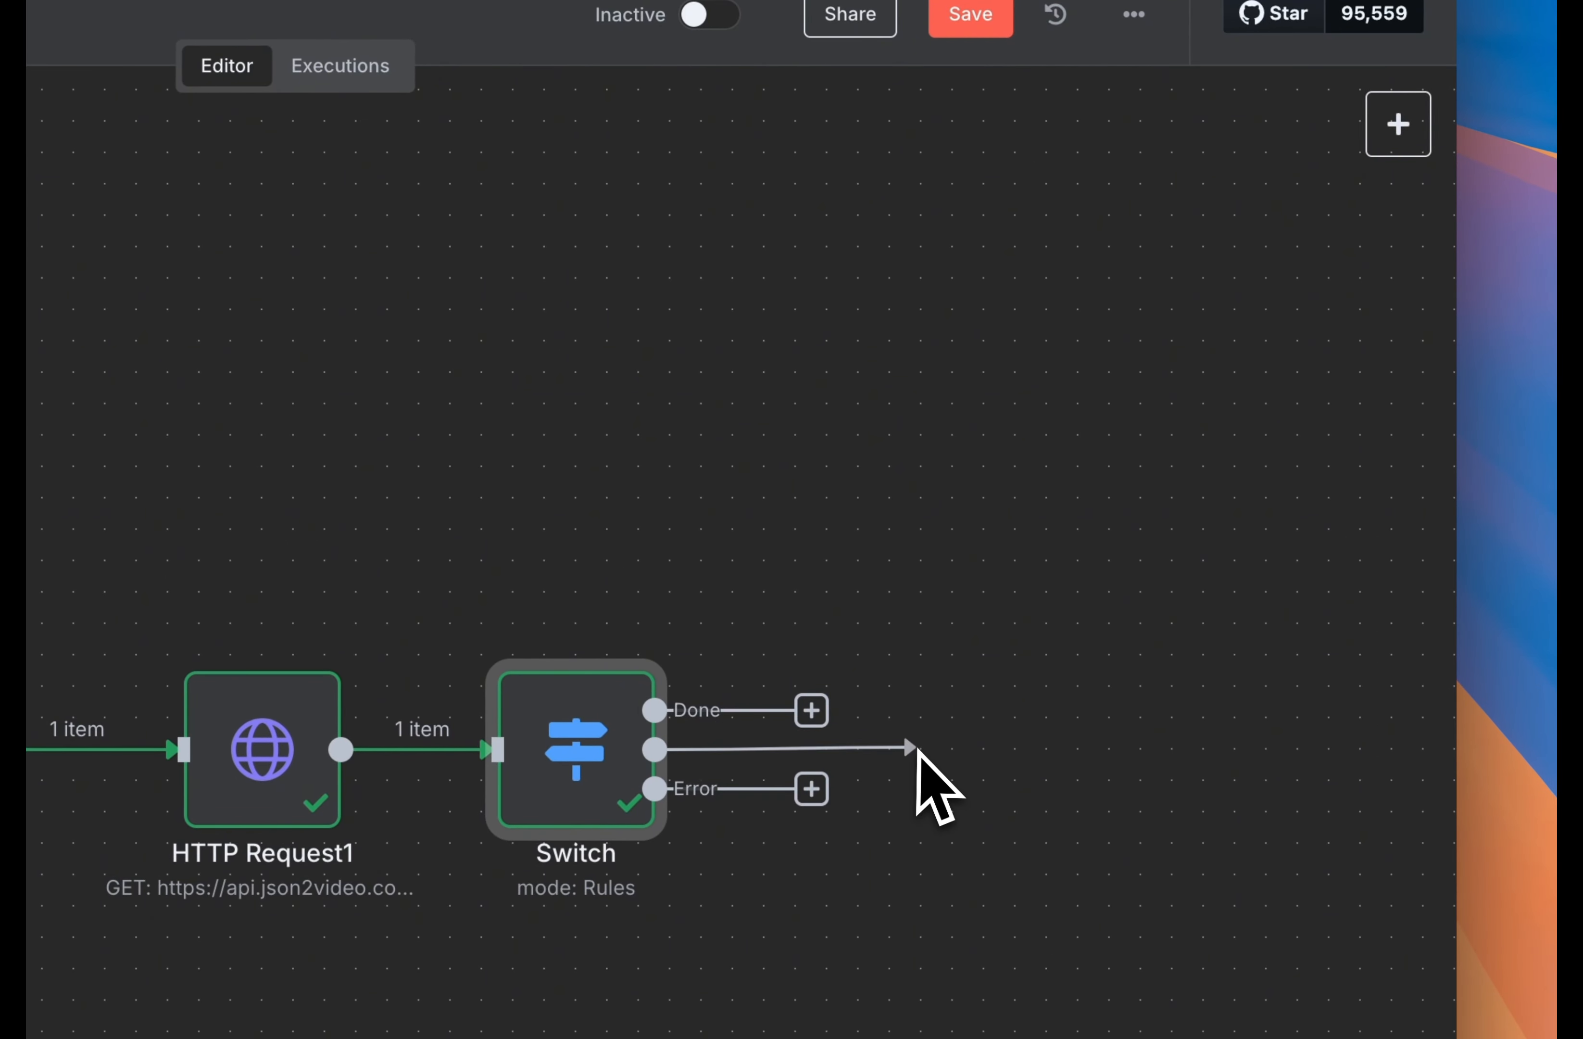
Add a Wait node to the Switch's Running output, test it and return to the canvas
drag(919, 750, 919, 753)
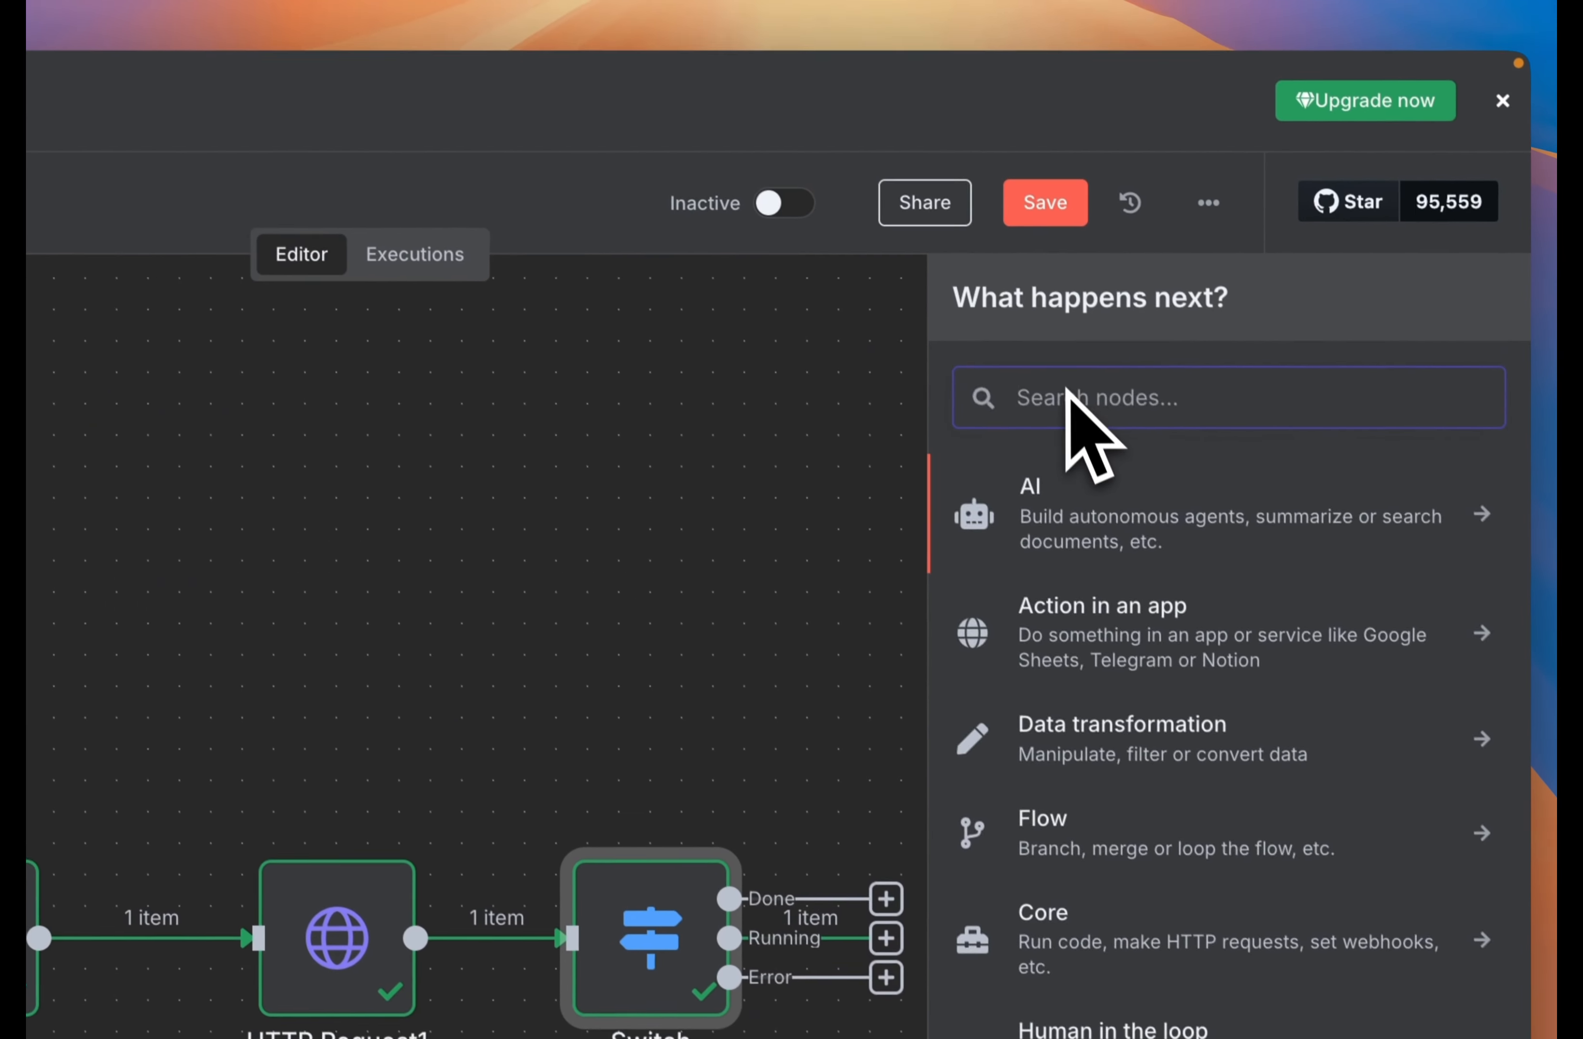
text(wait)
click(1051, 516)
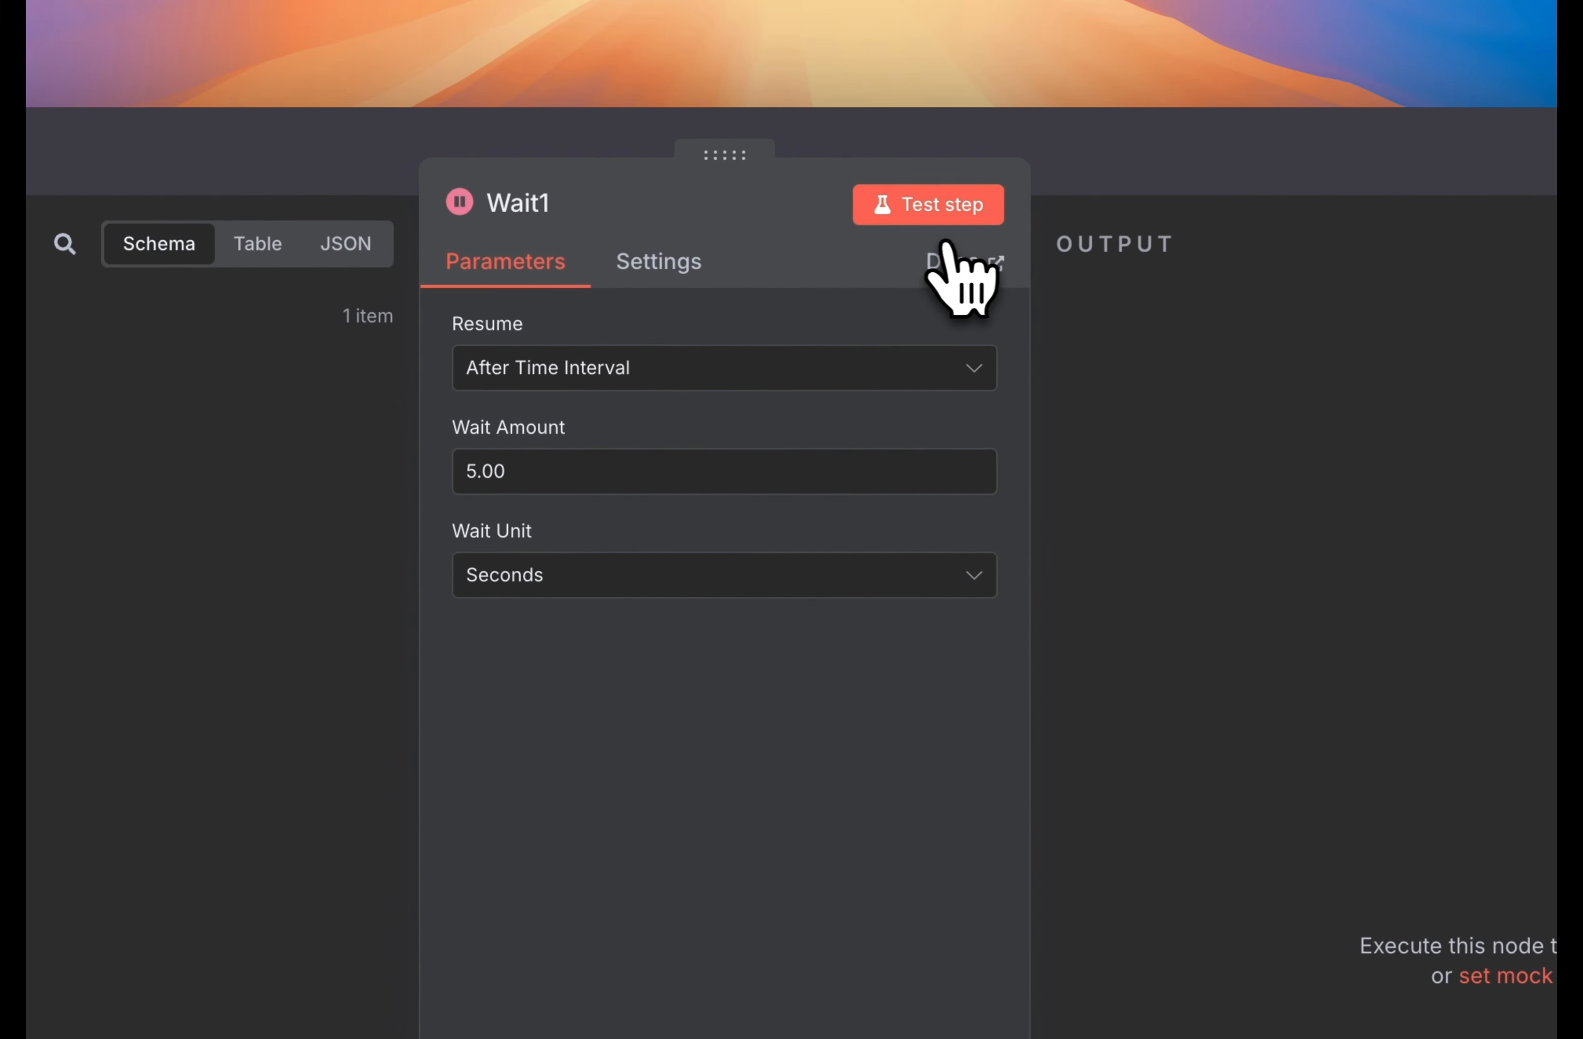
click(941, 218)
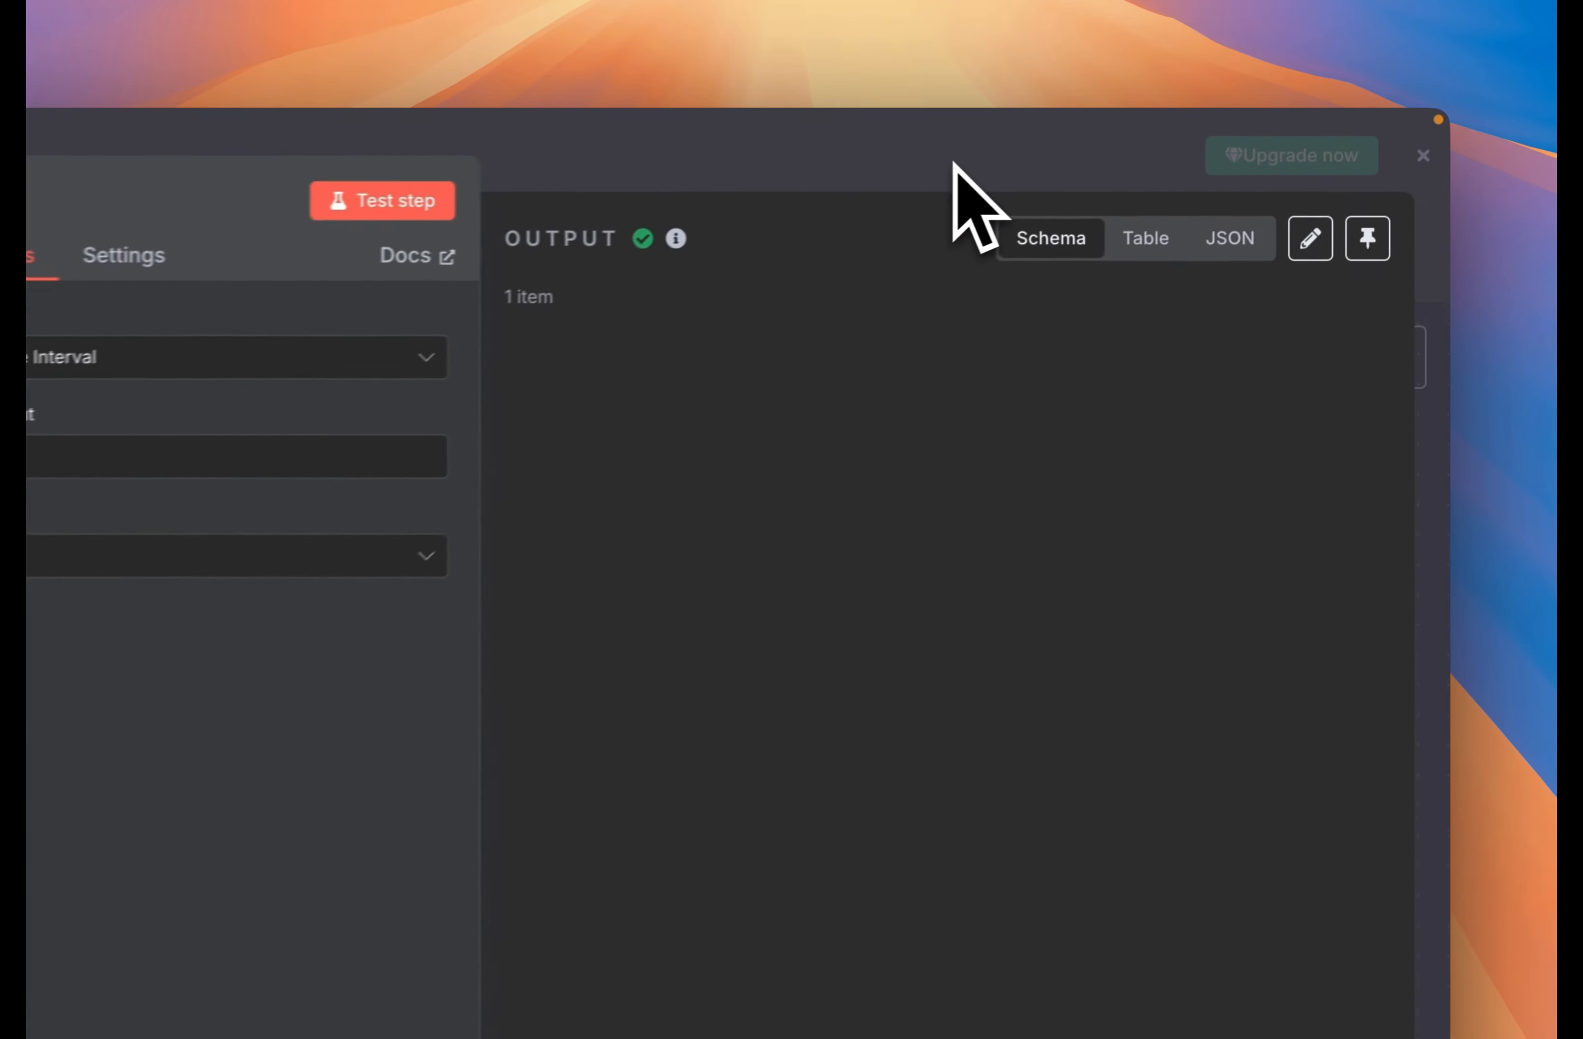
click(1191, 138)
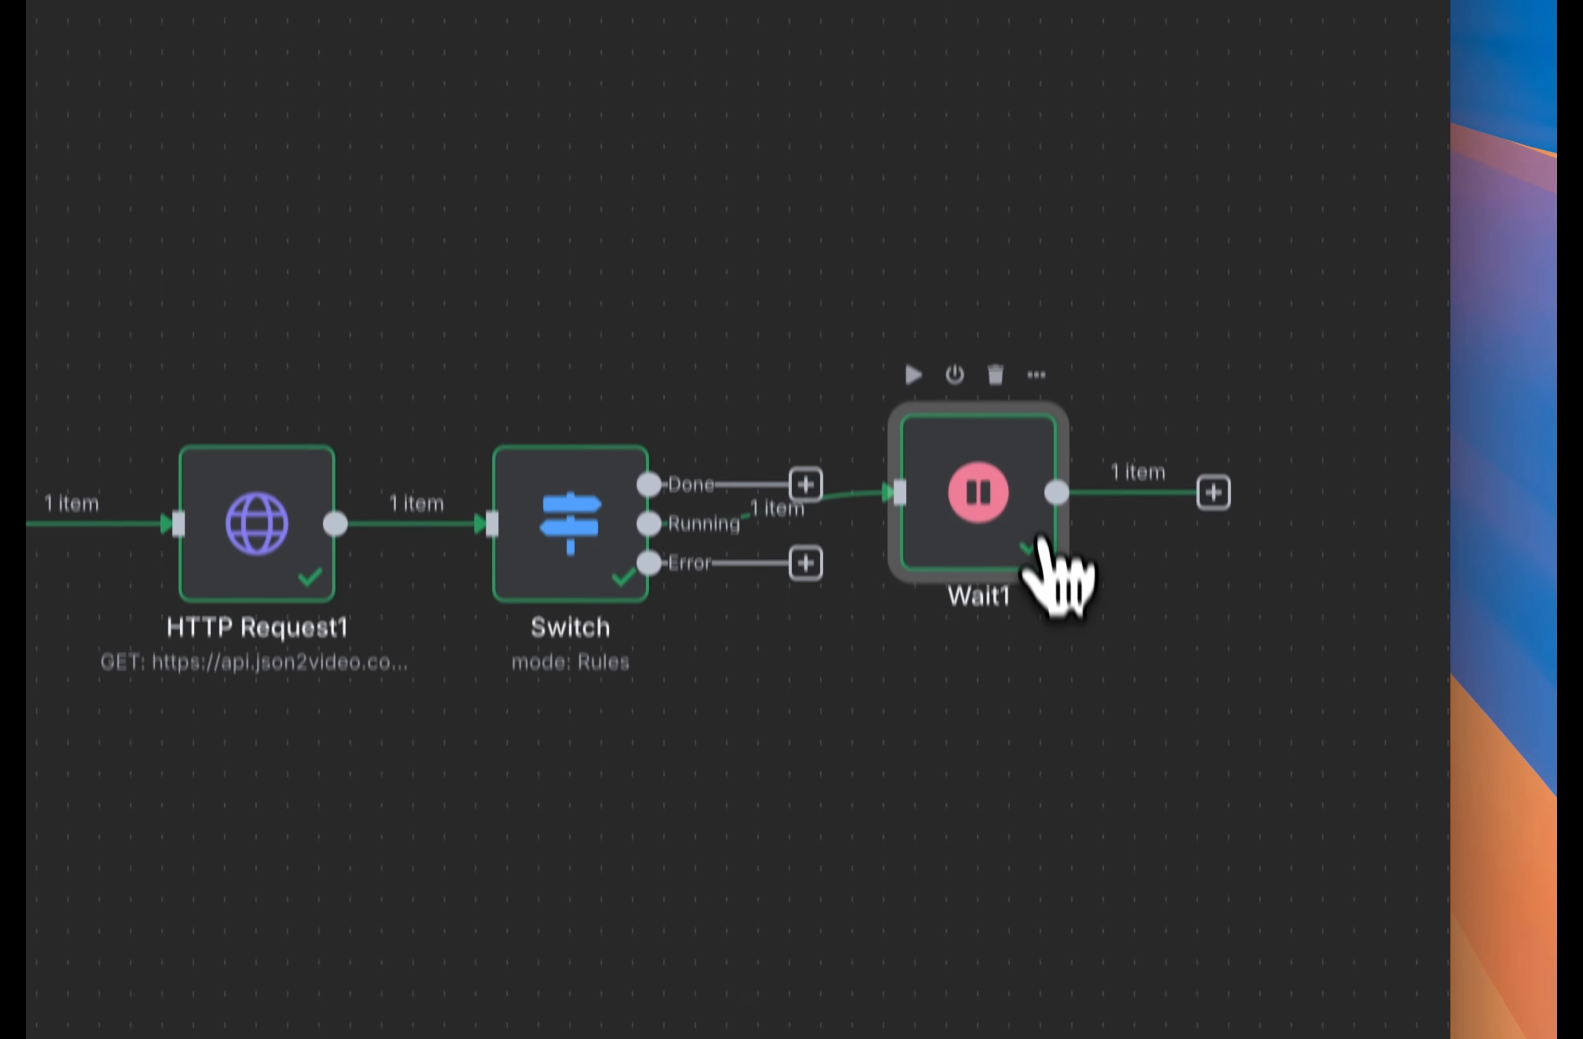
Move the Wait1 node farther from the Switch and connect its output back to HTTP Request1's input
scroll(1025, 519, down, 2)
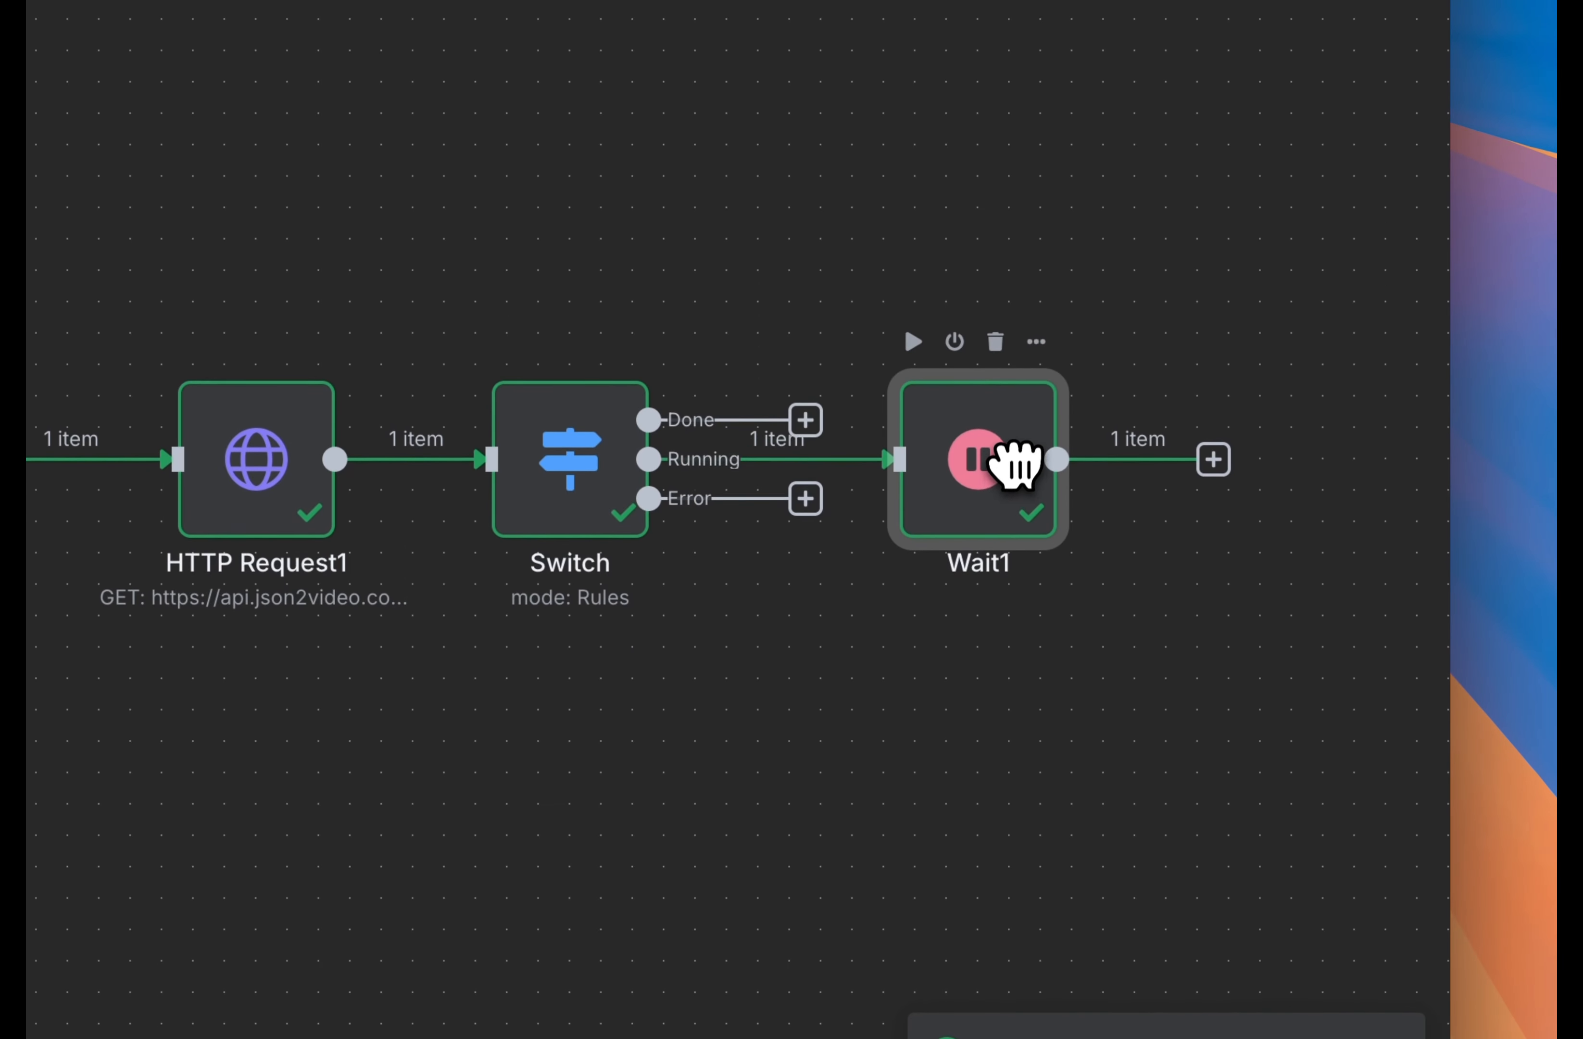
drag(1035, 484, 1125, 472)
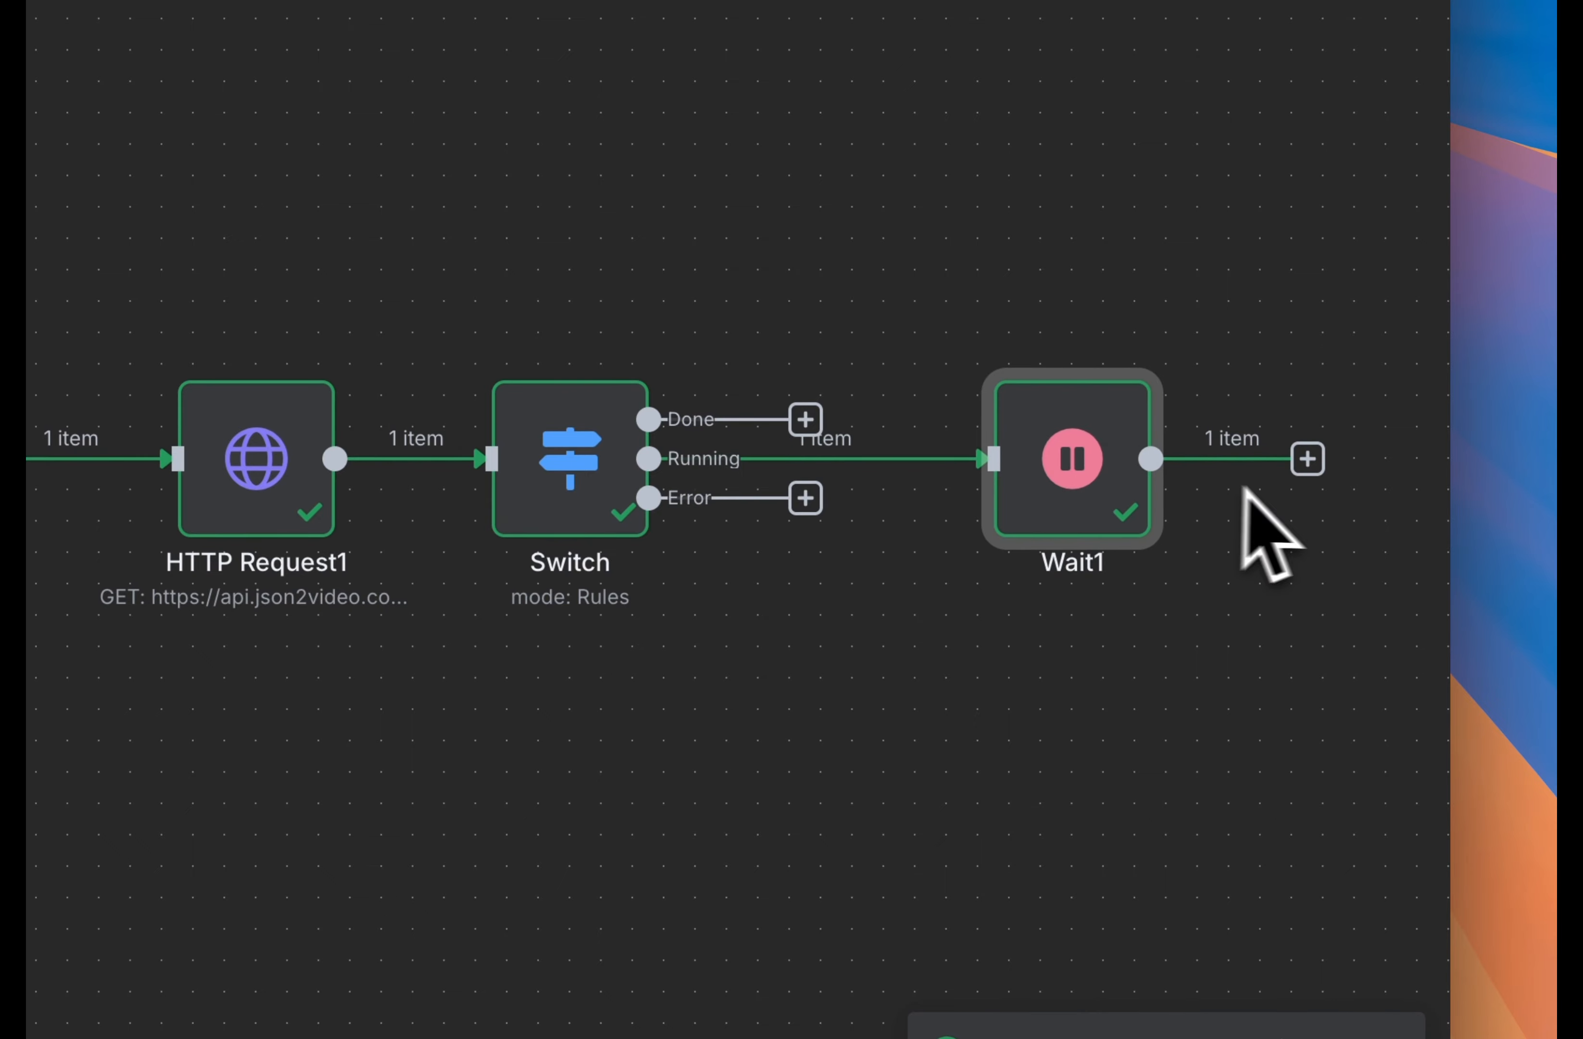
drag(1305, 460, 192, 468)
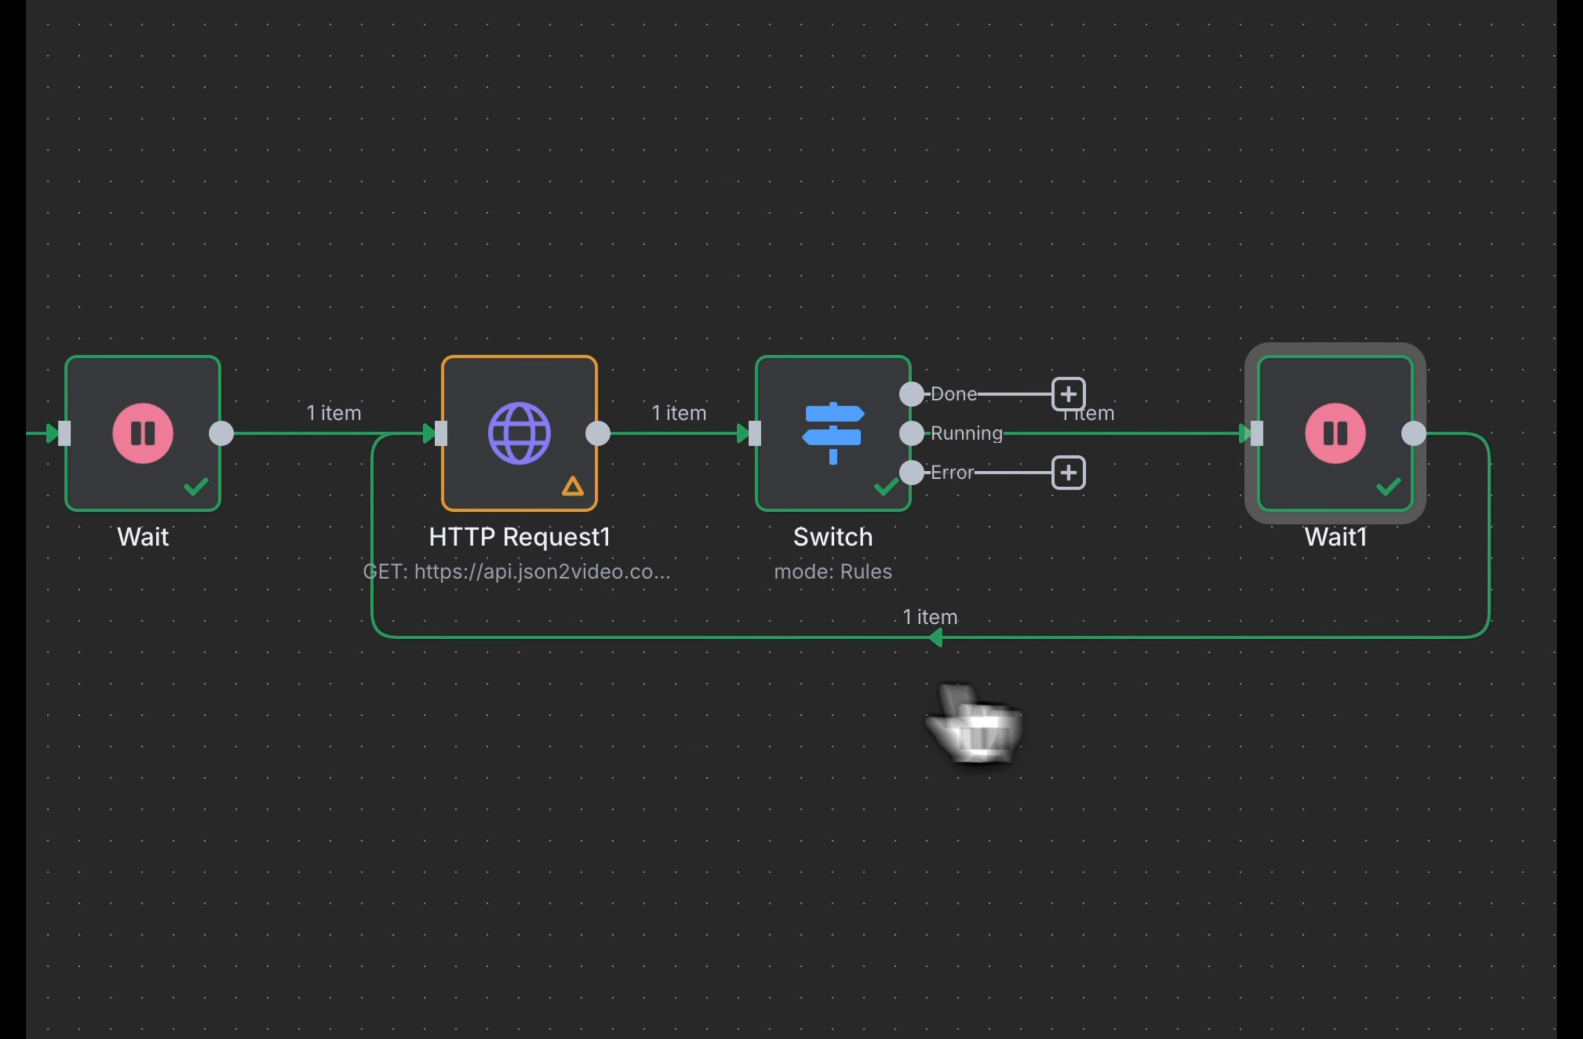
Inspect the HTTP Request1 node's settings and the first movie's status in its output, then return to the canvas
click(553, 495)
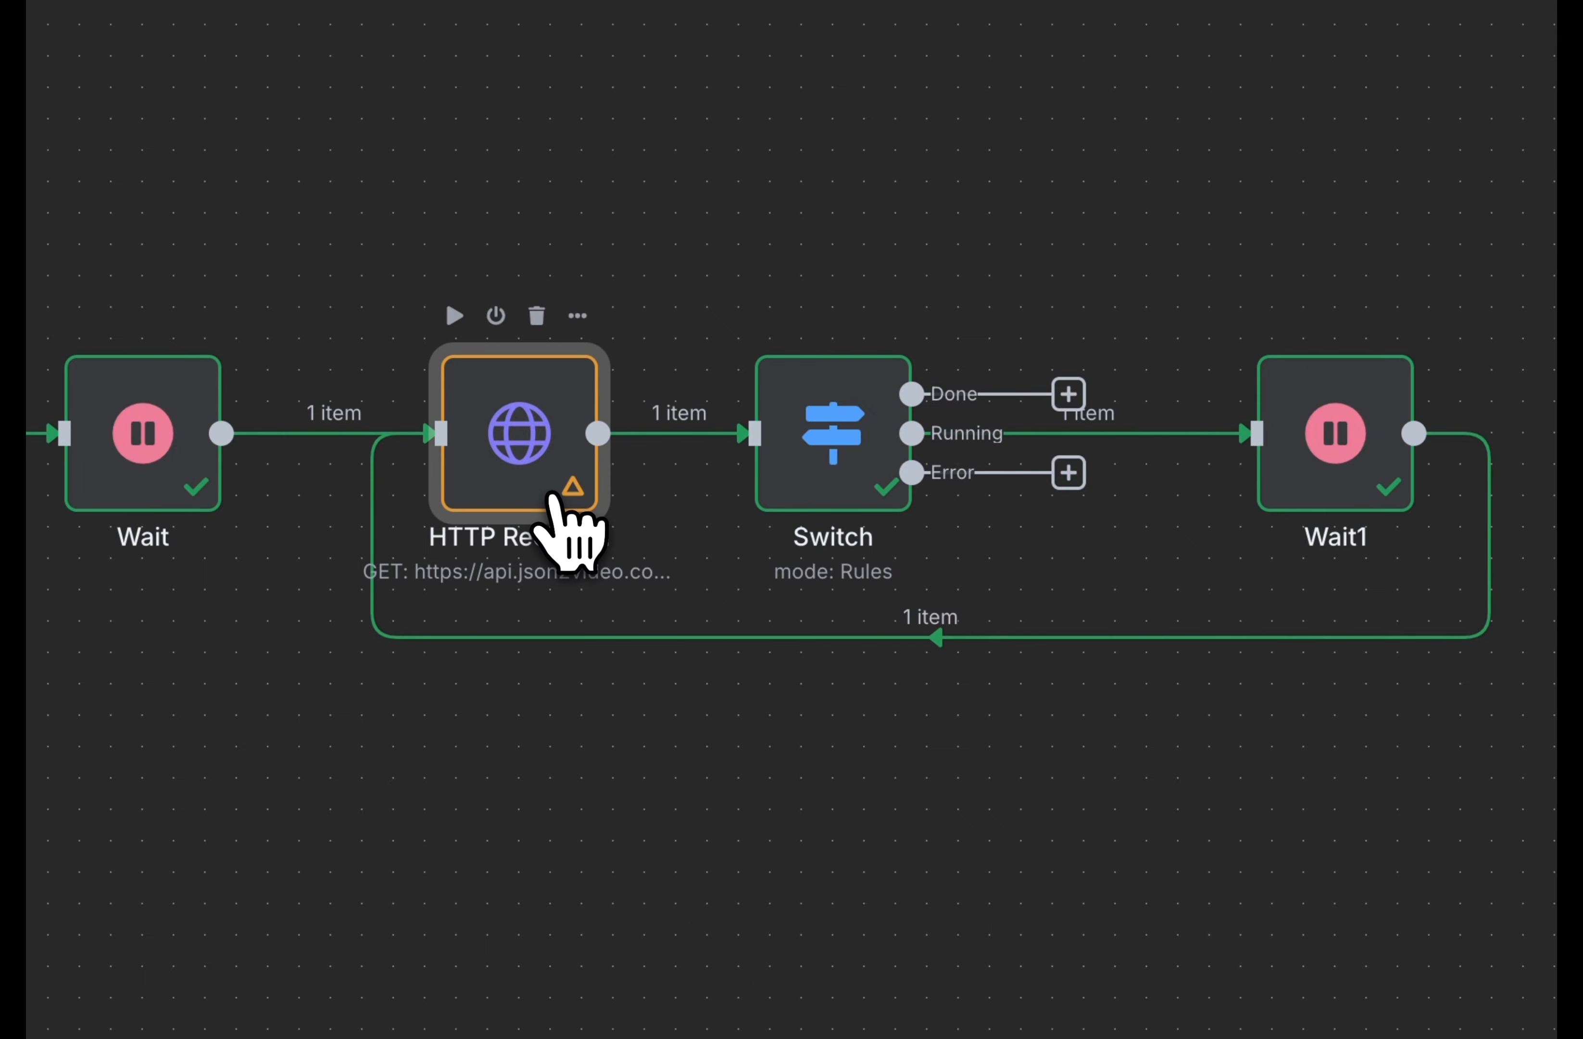
double_click(553, 495)
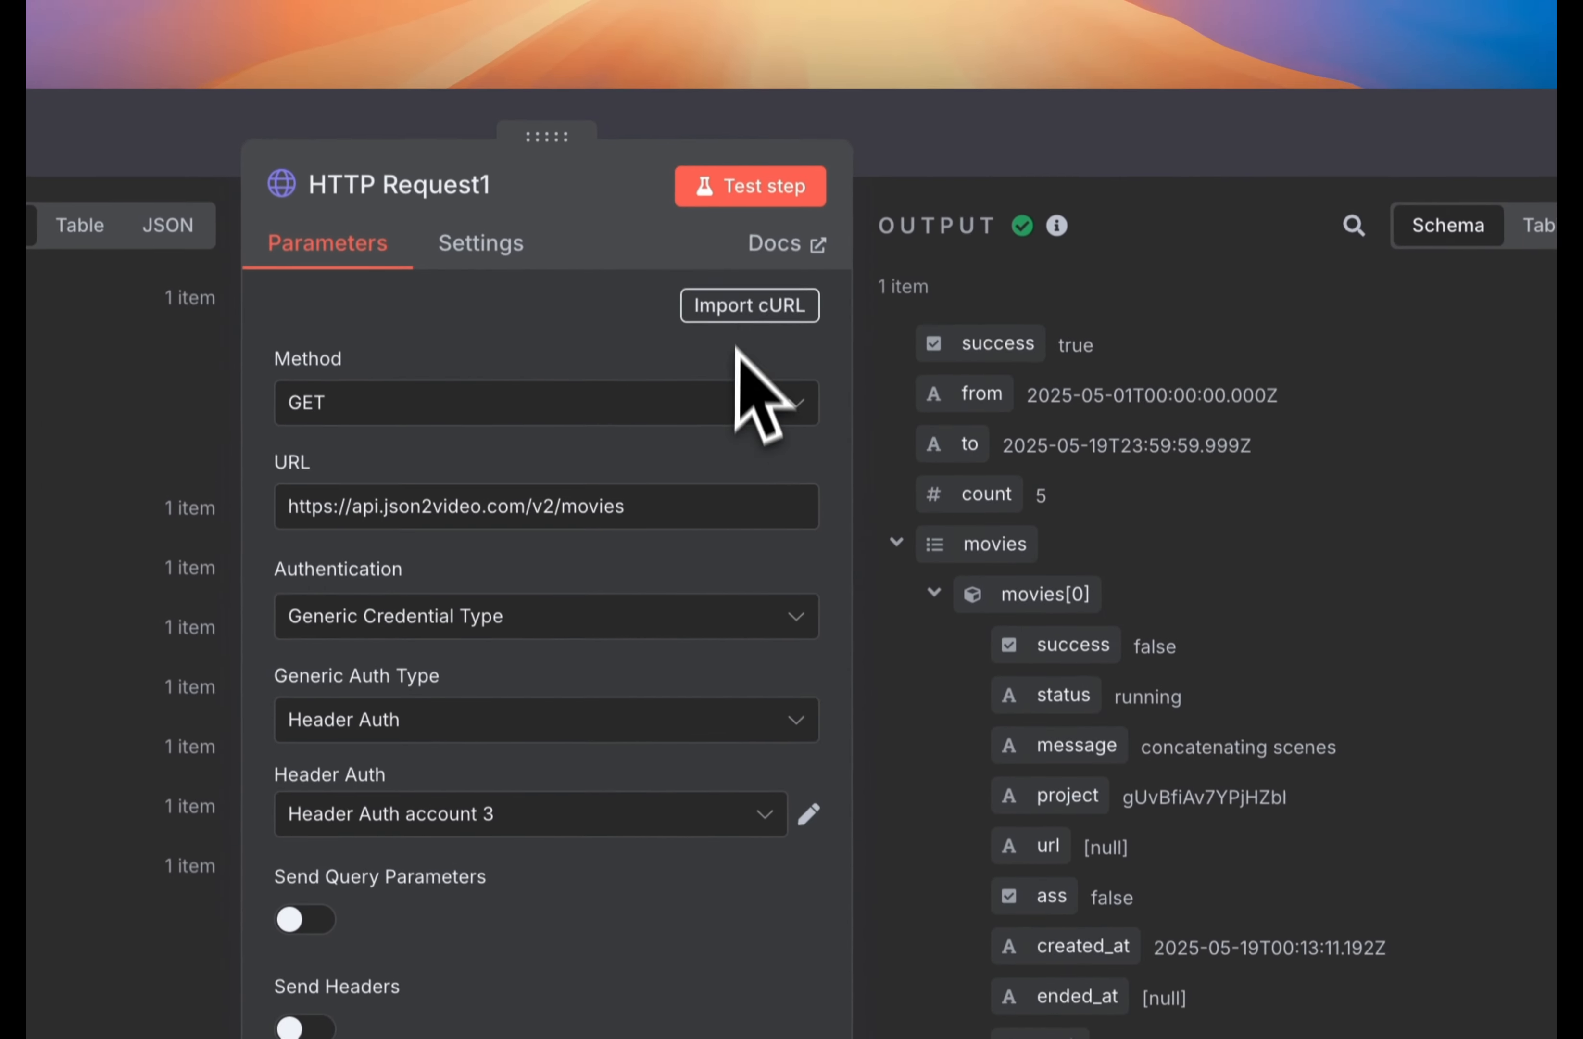
click(1045, 121)
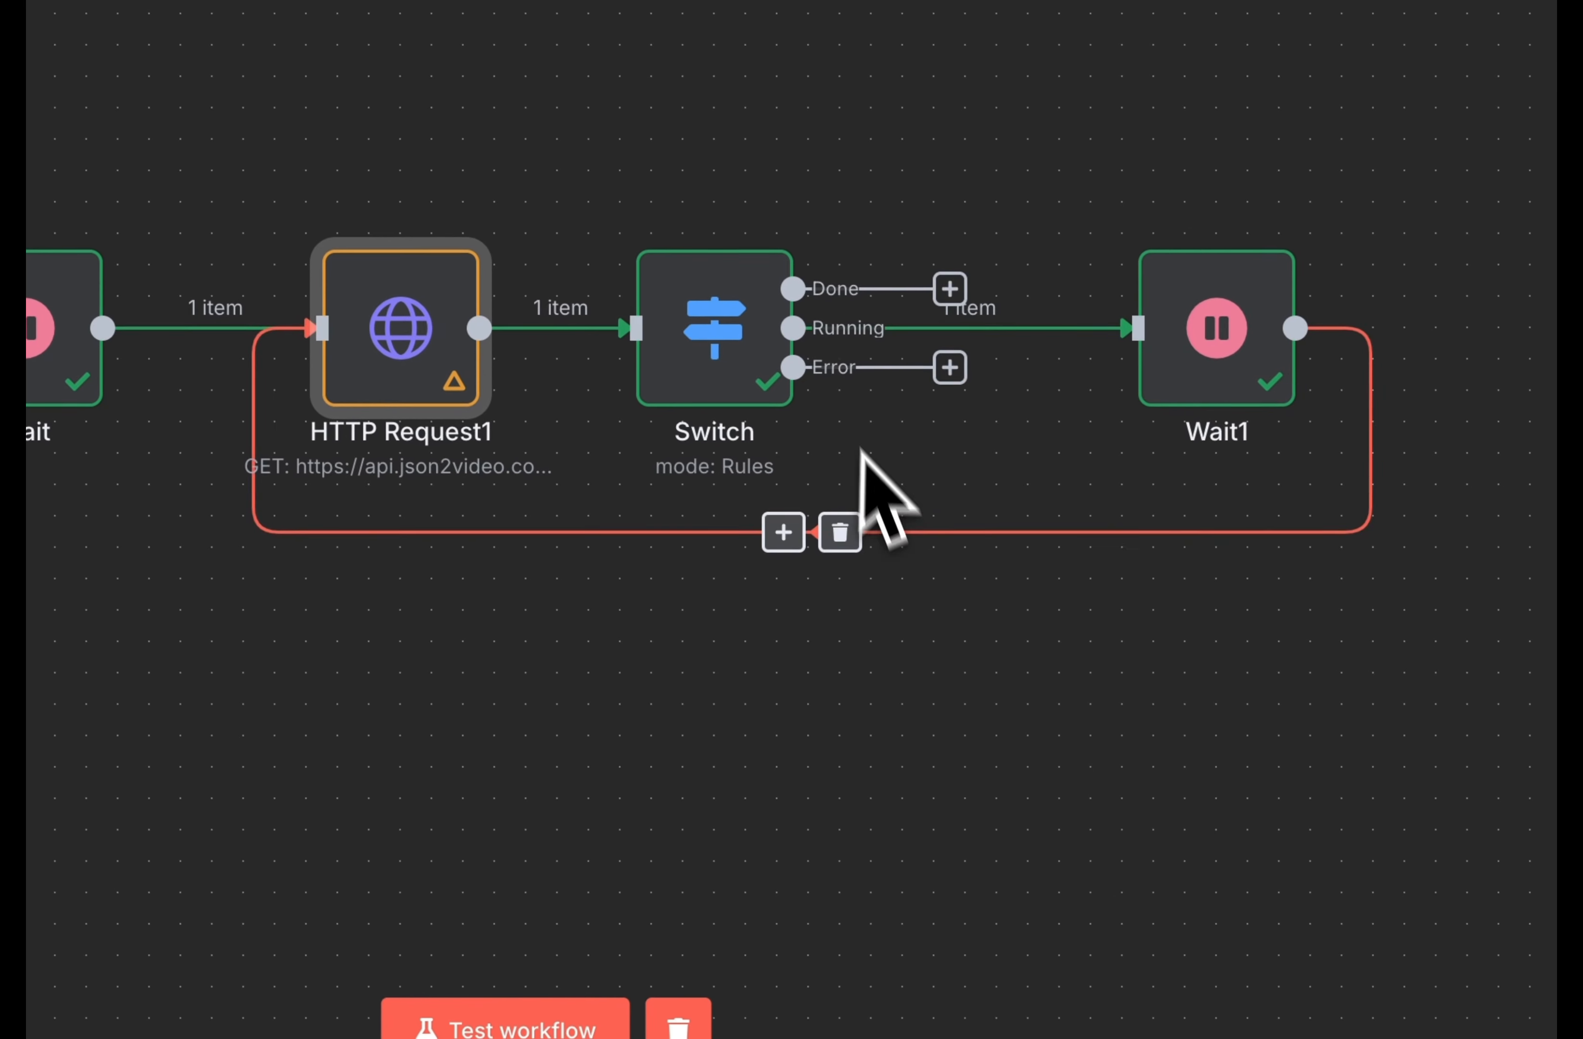
Rerun the HTTP Request1 node to refresh the movies' rendering status, then return to the canvas
drag(949, 288, 795, 0)
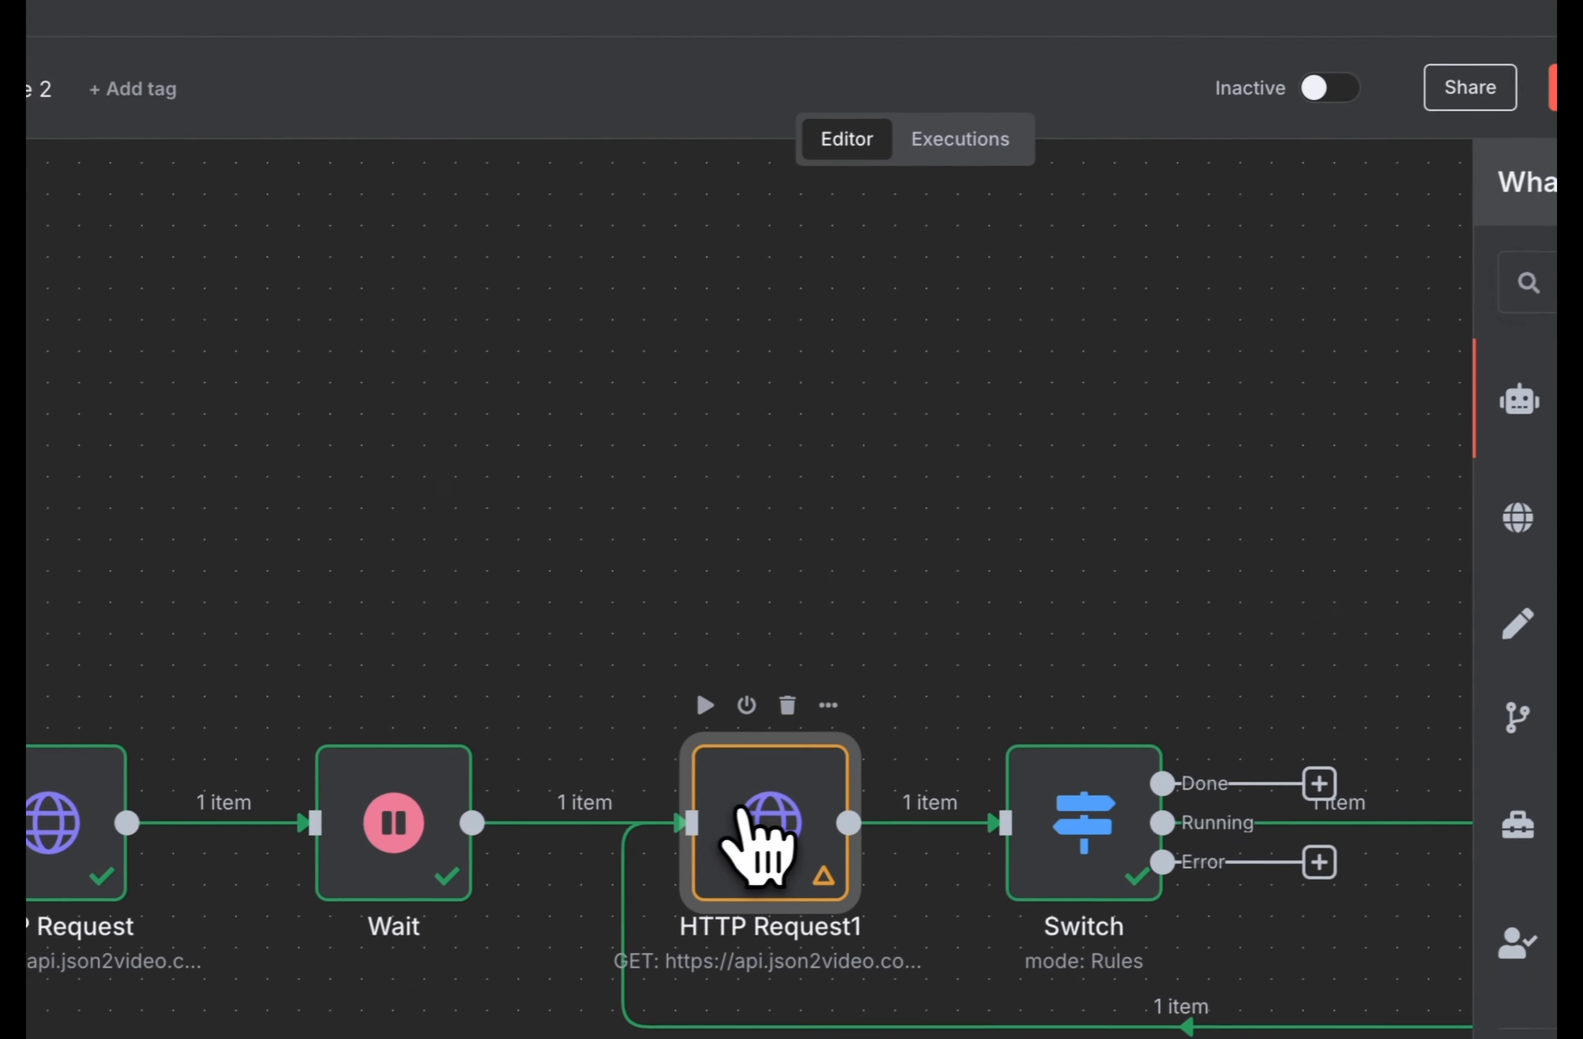
double_click(263, 856)
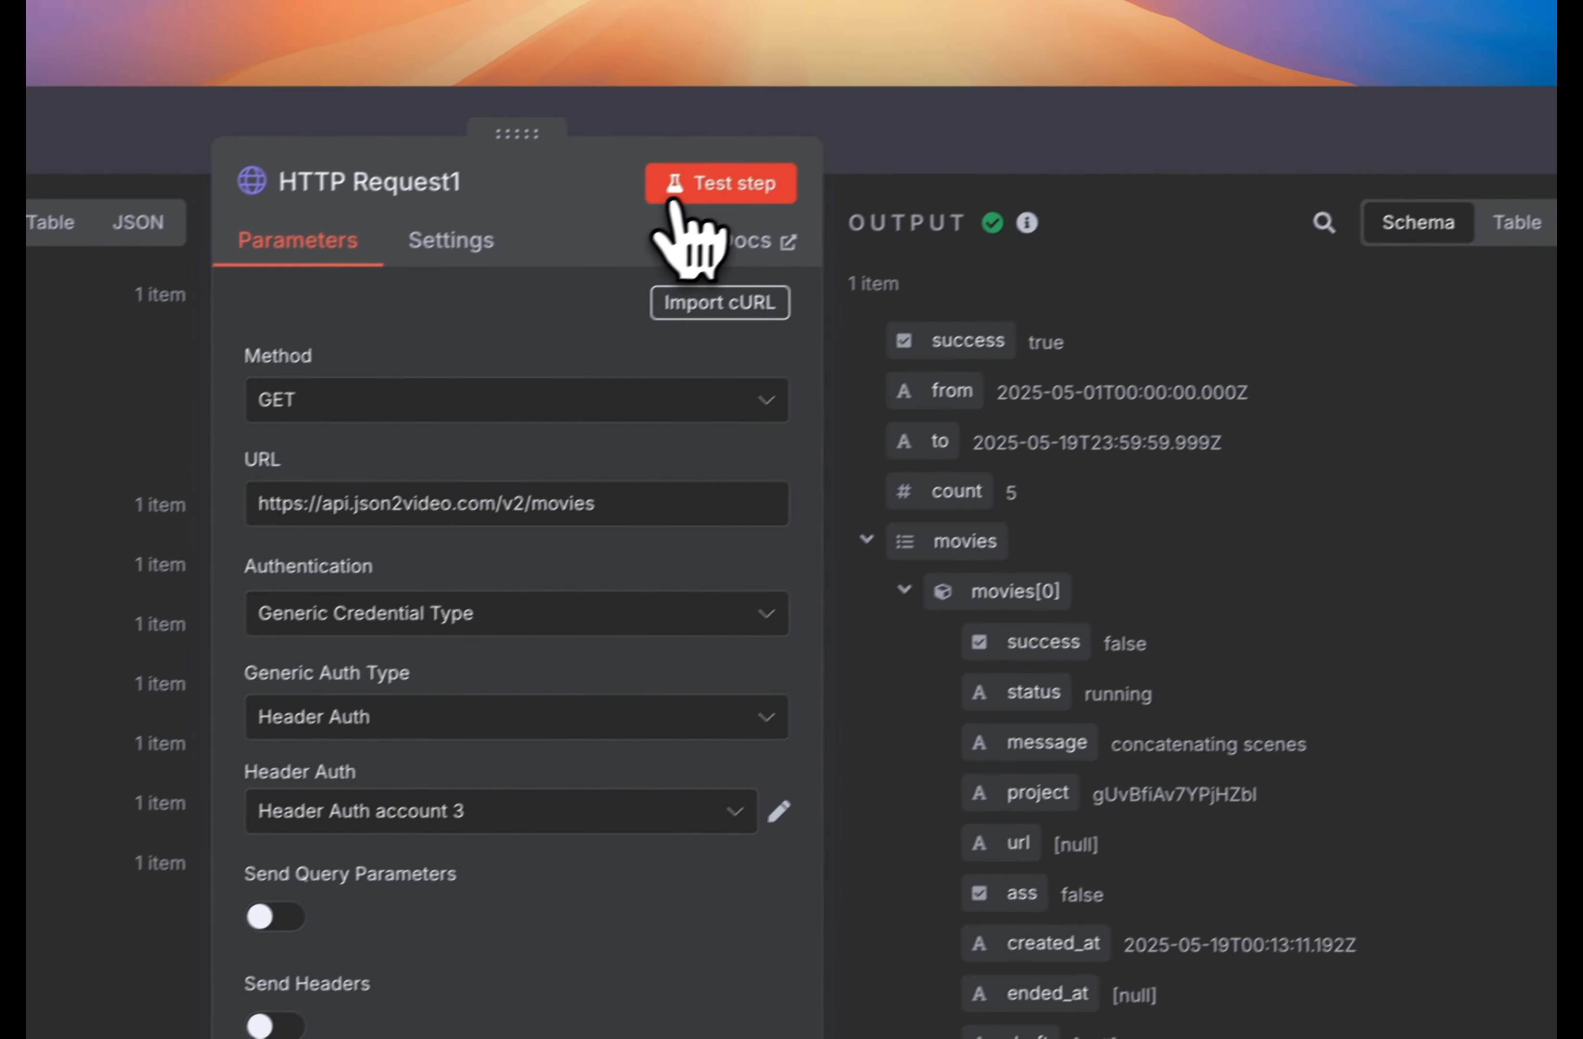
click(640, 206)
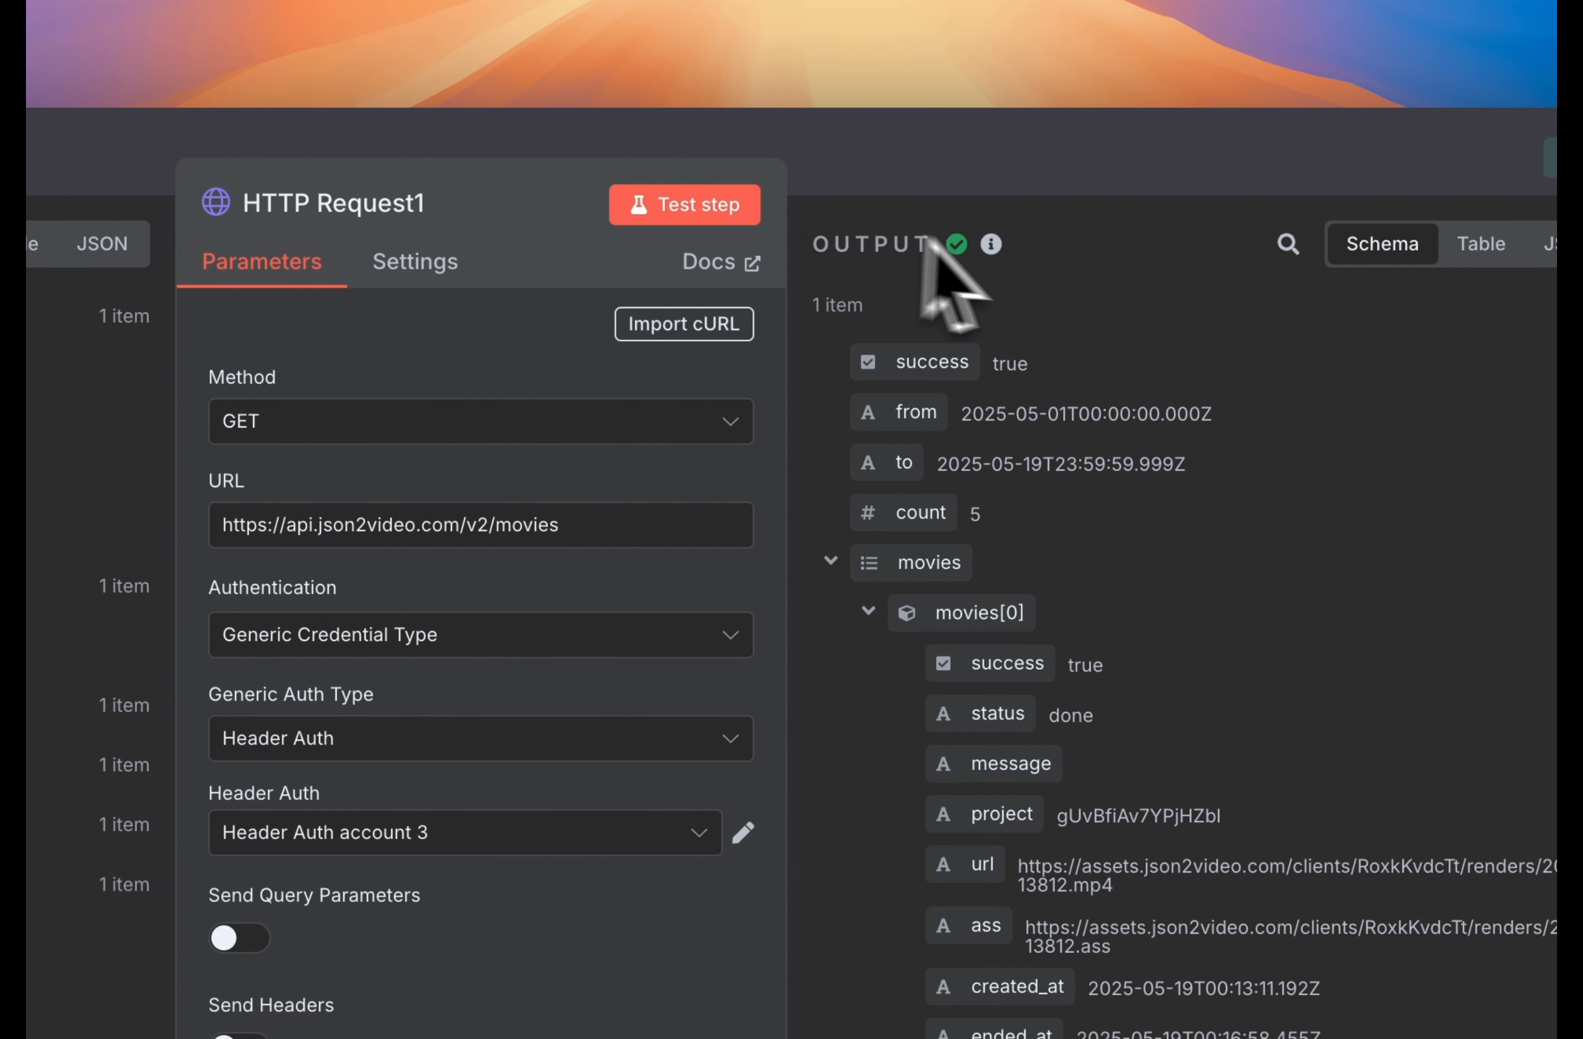
click(991, 148)
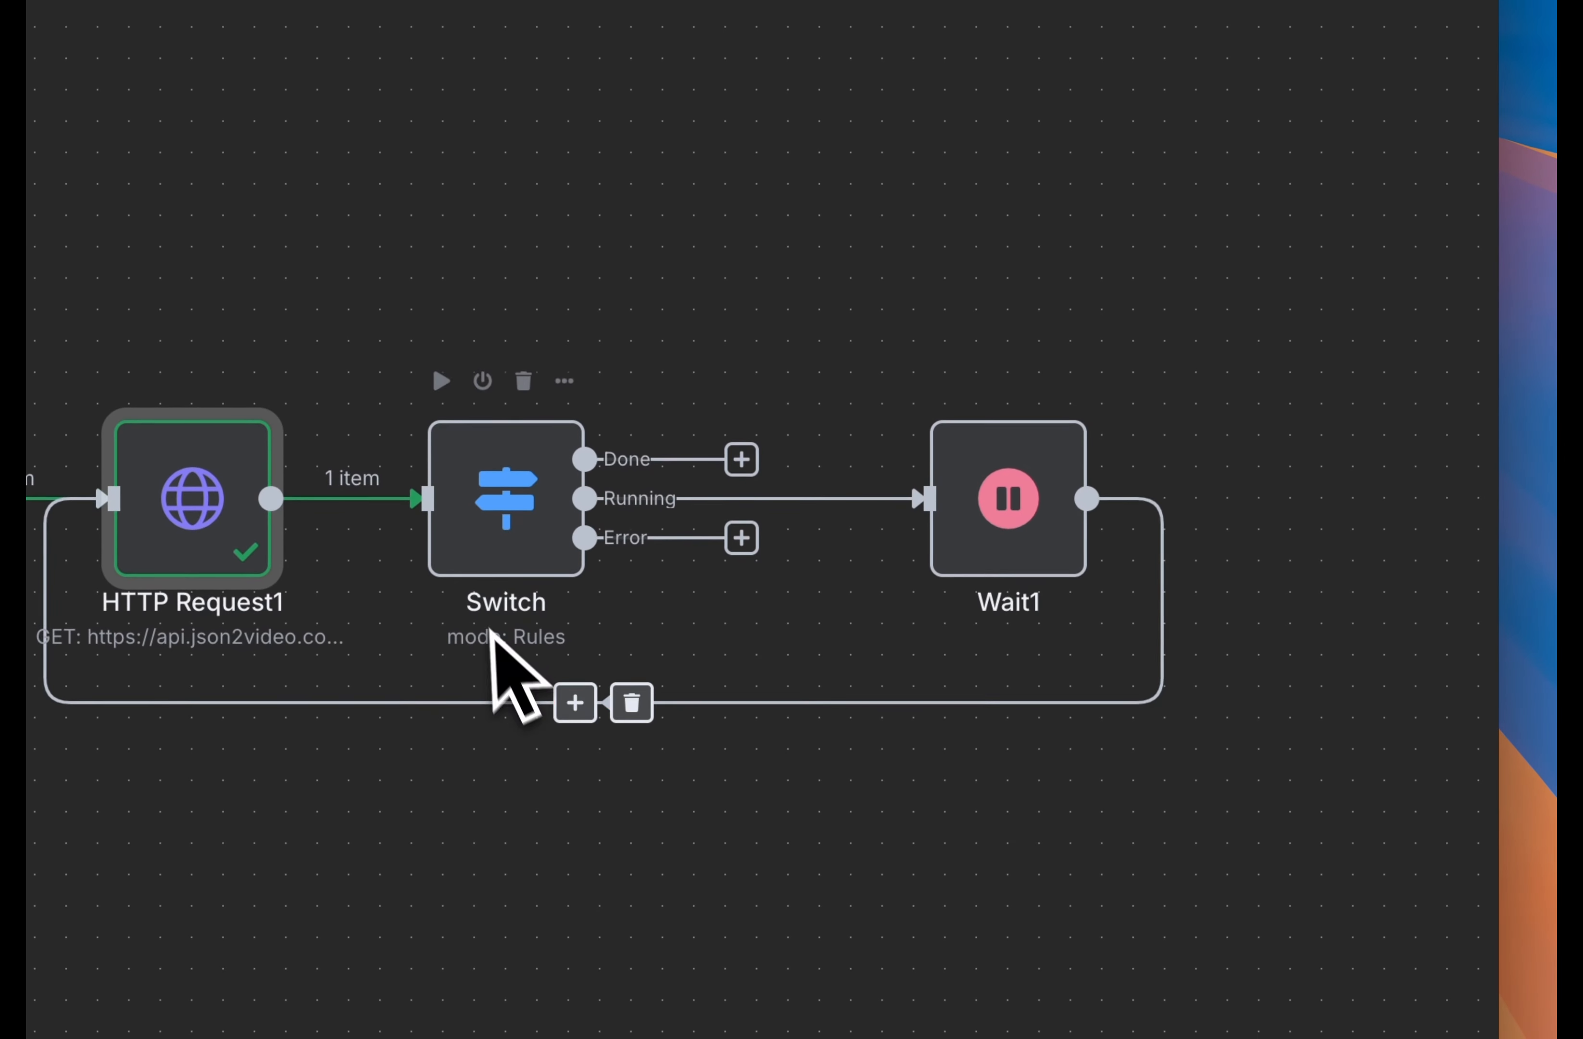
Test the Switch node with the refreshed data and examine the movie fields in its Done output
double_click(524, 576)
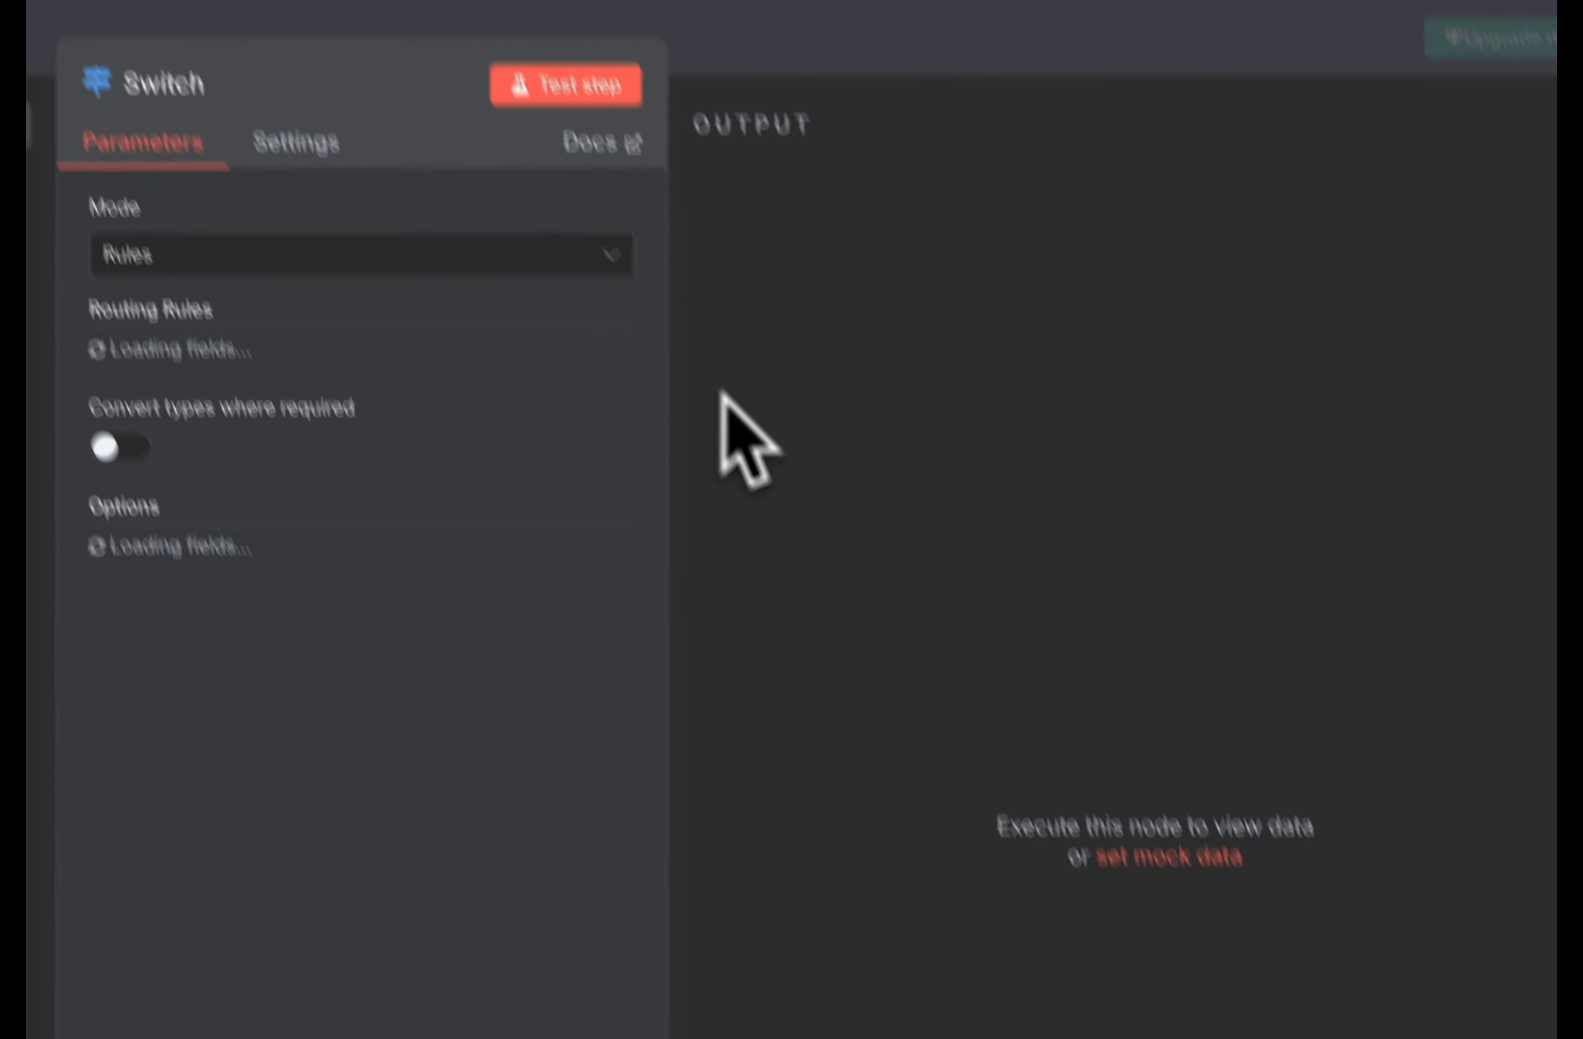
click(547, 89)
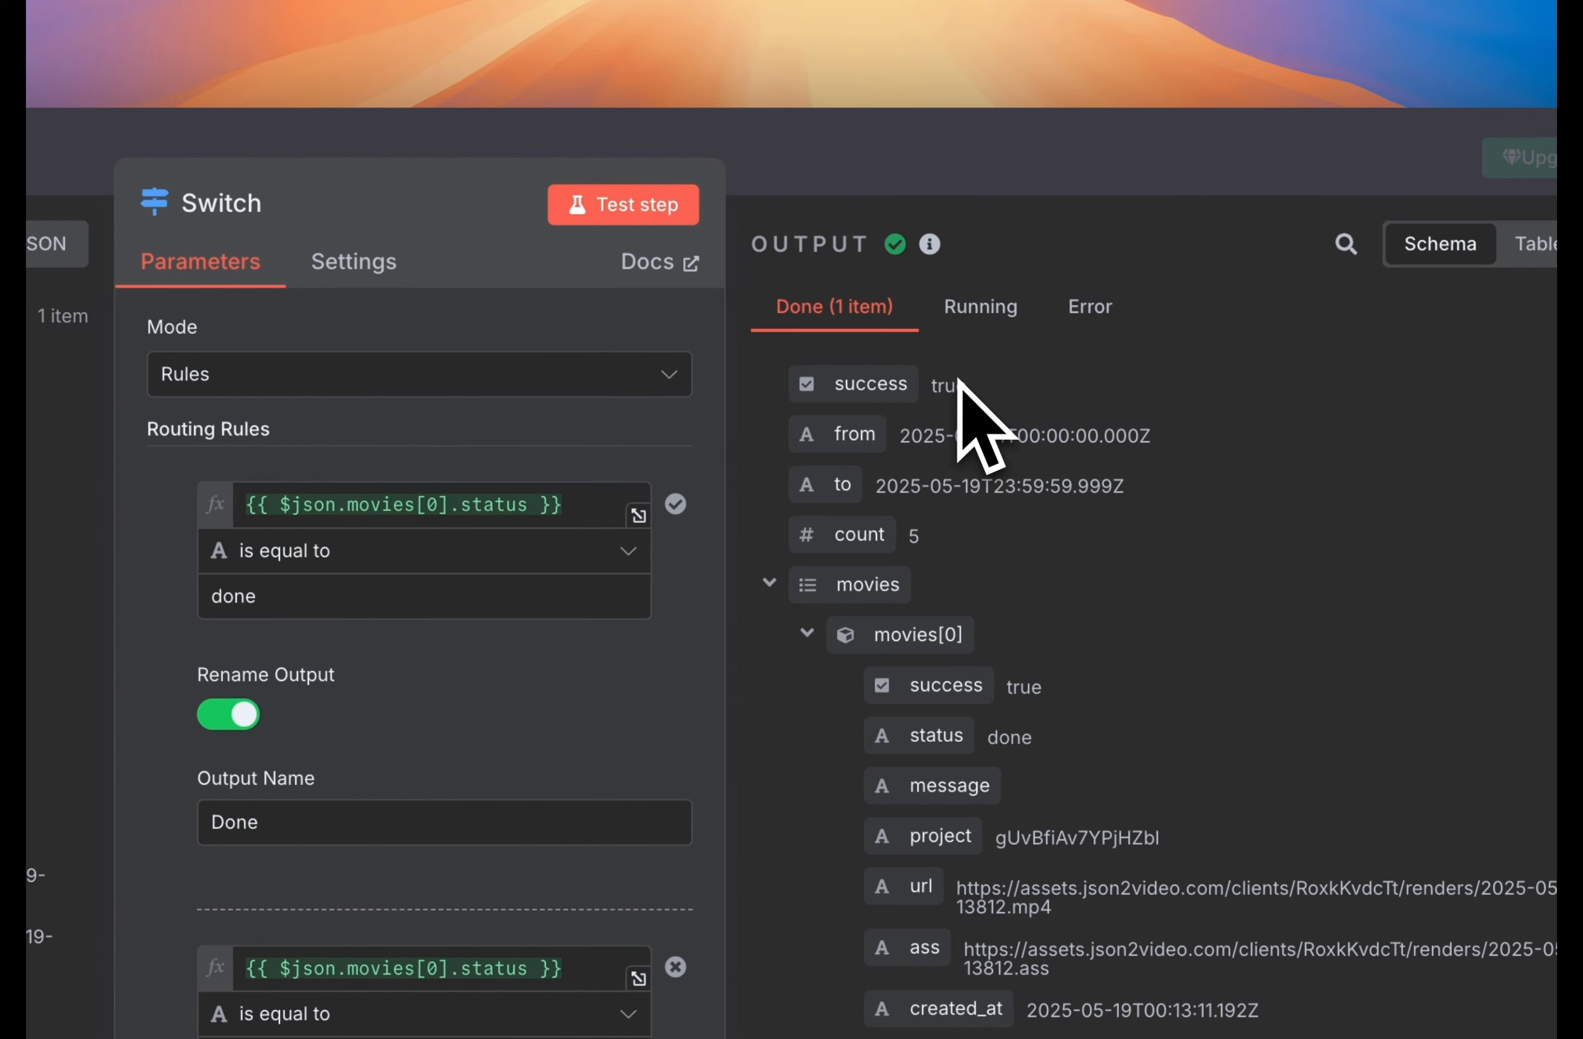
scroll(1092, 499, down, 3)
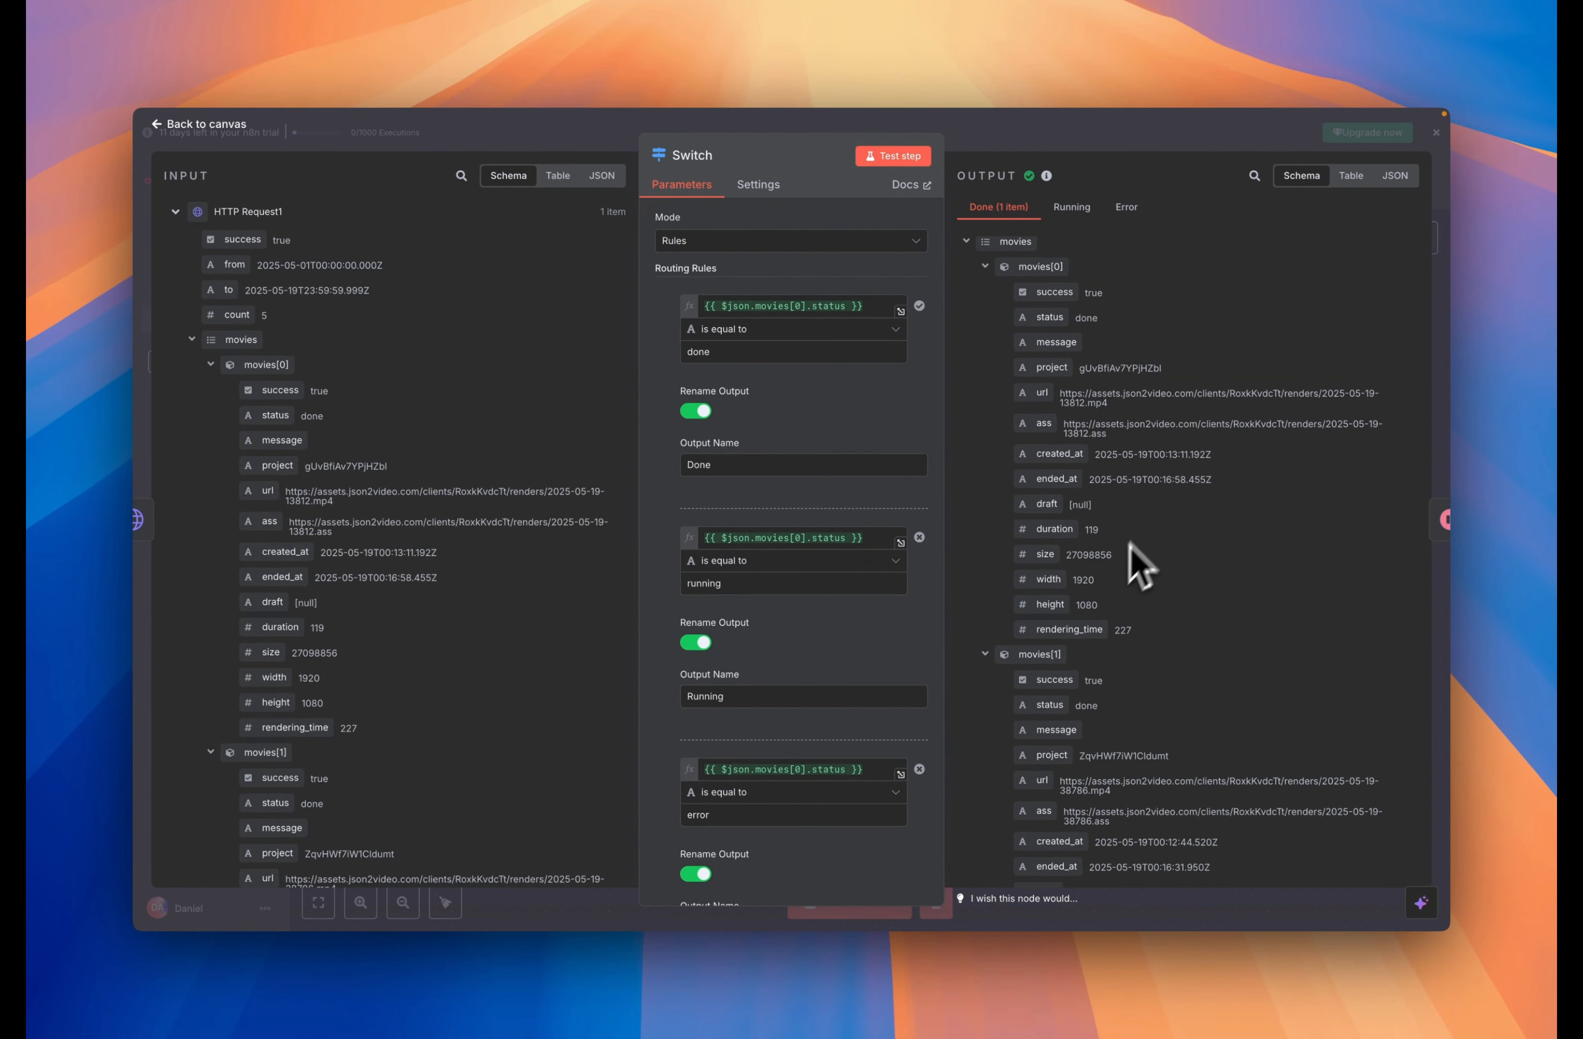
scroll(1112, 565, down, 1)
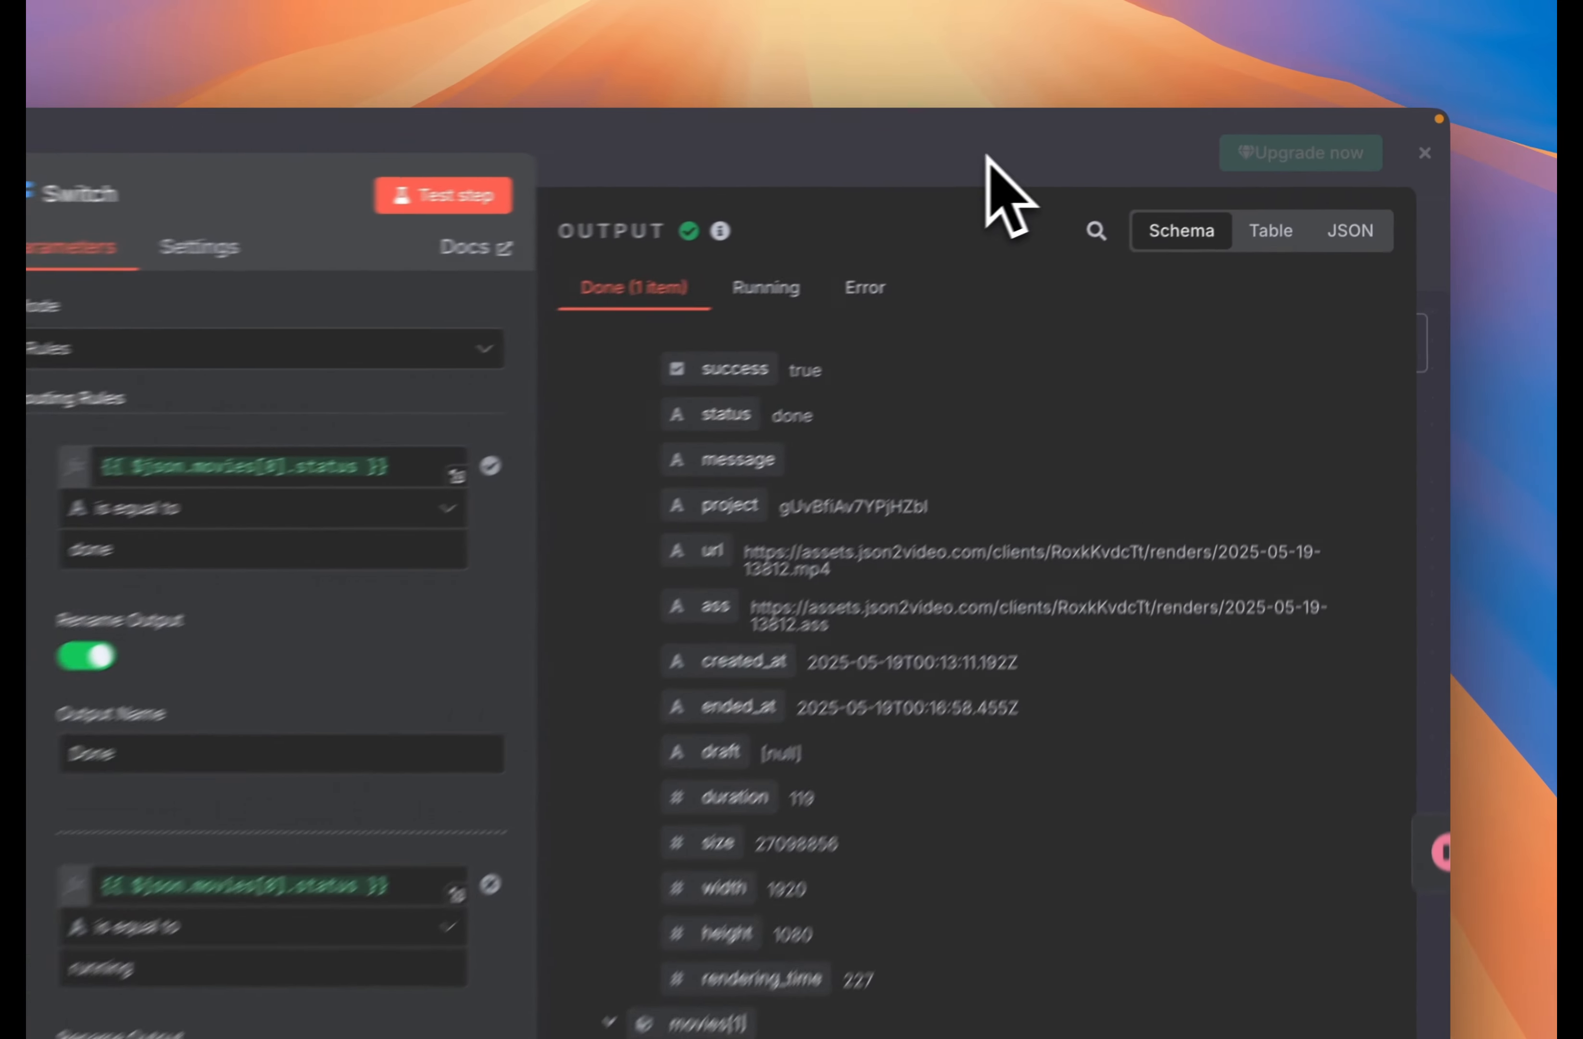
key(Escape)
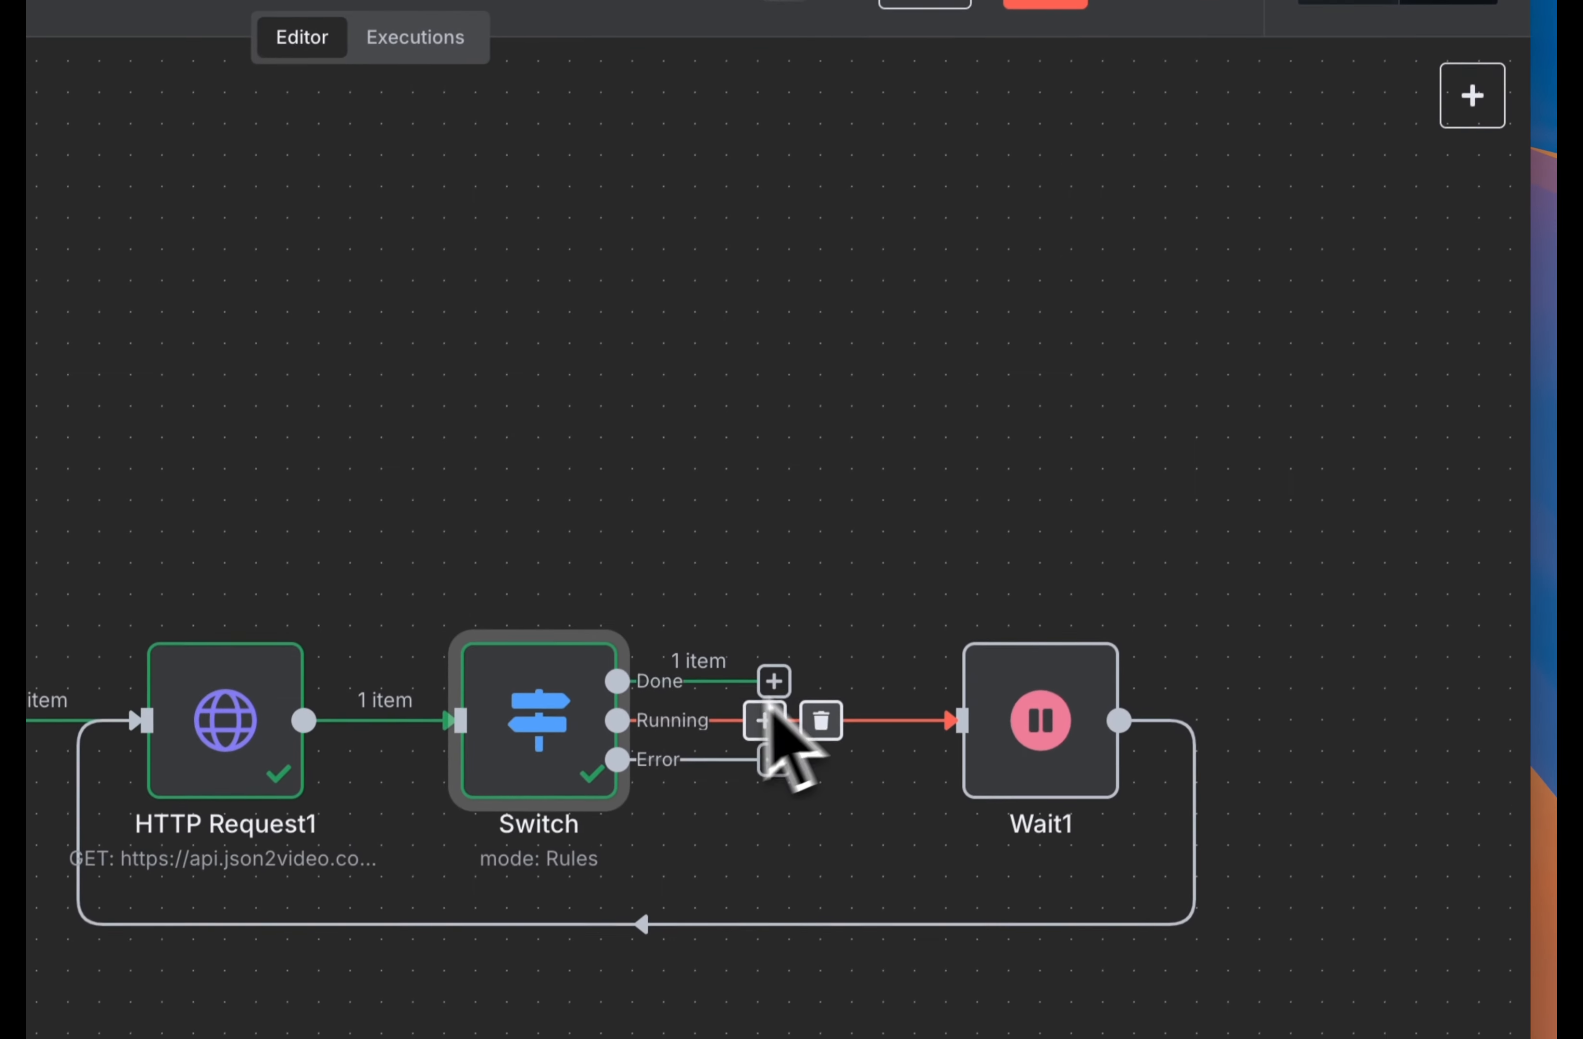
Add a Google Sheets node with the Update row in sheet action to the Switch's Done output
drag(777, 670, 624, 337)
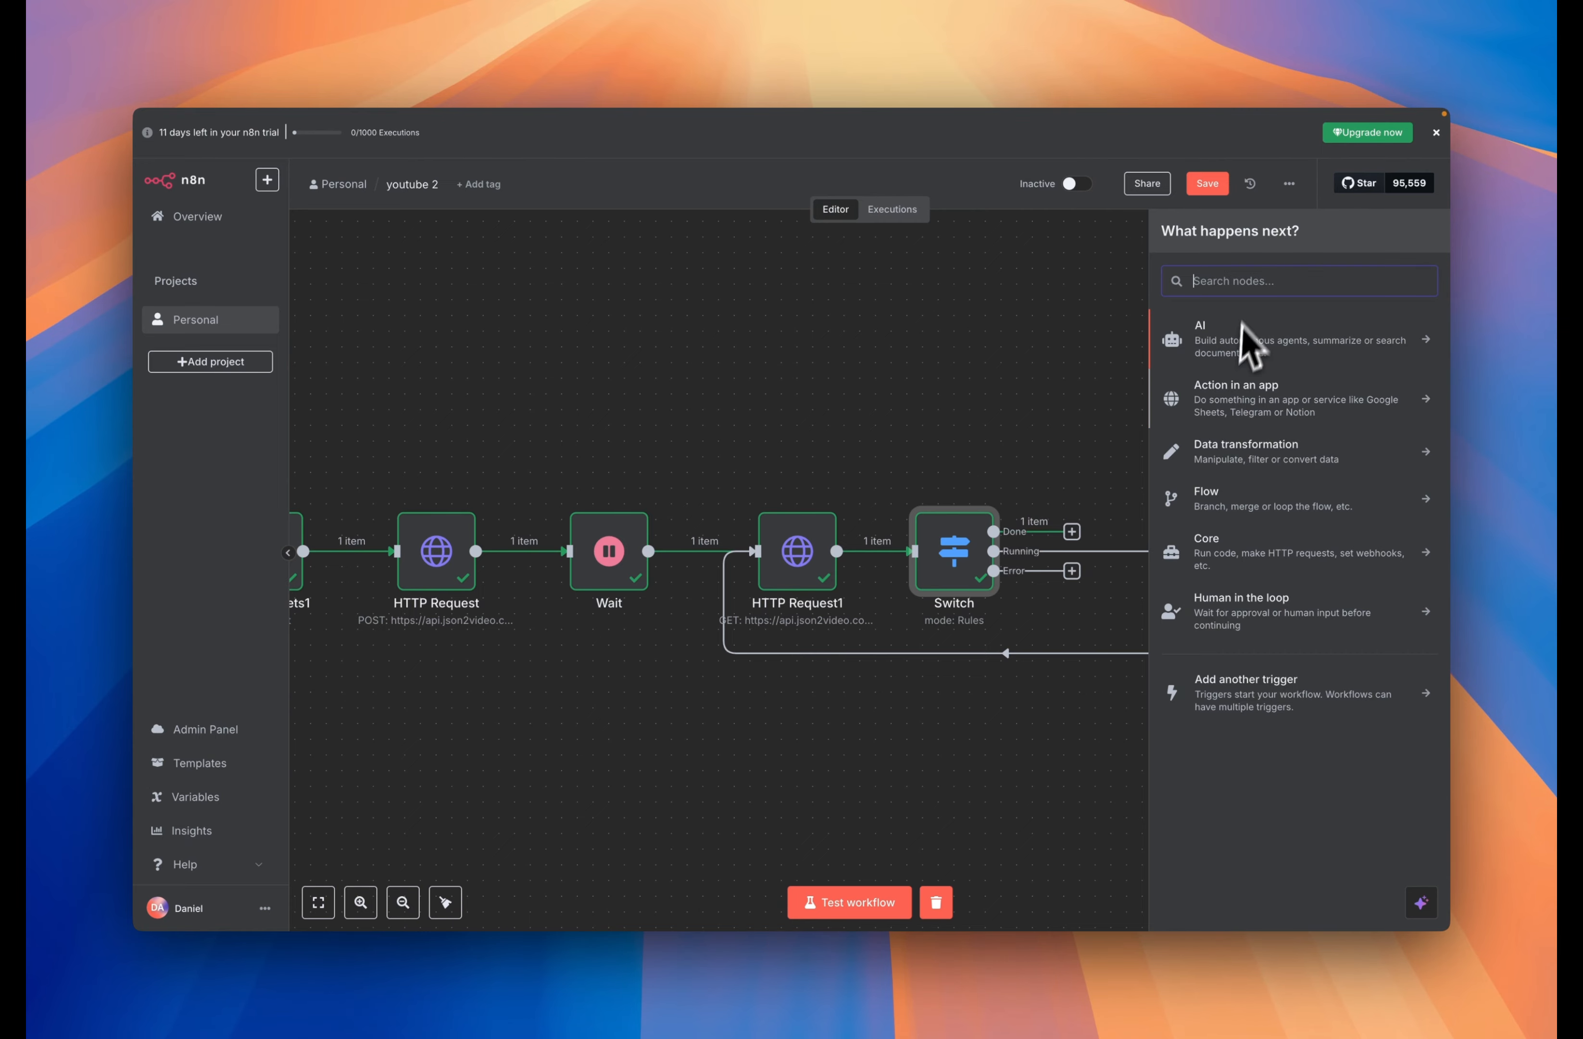
text(sheet)
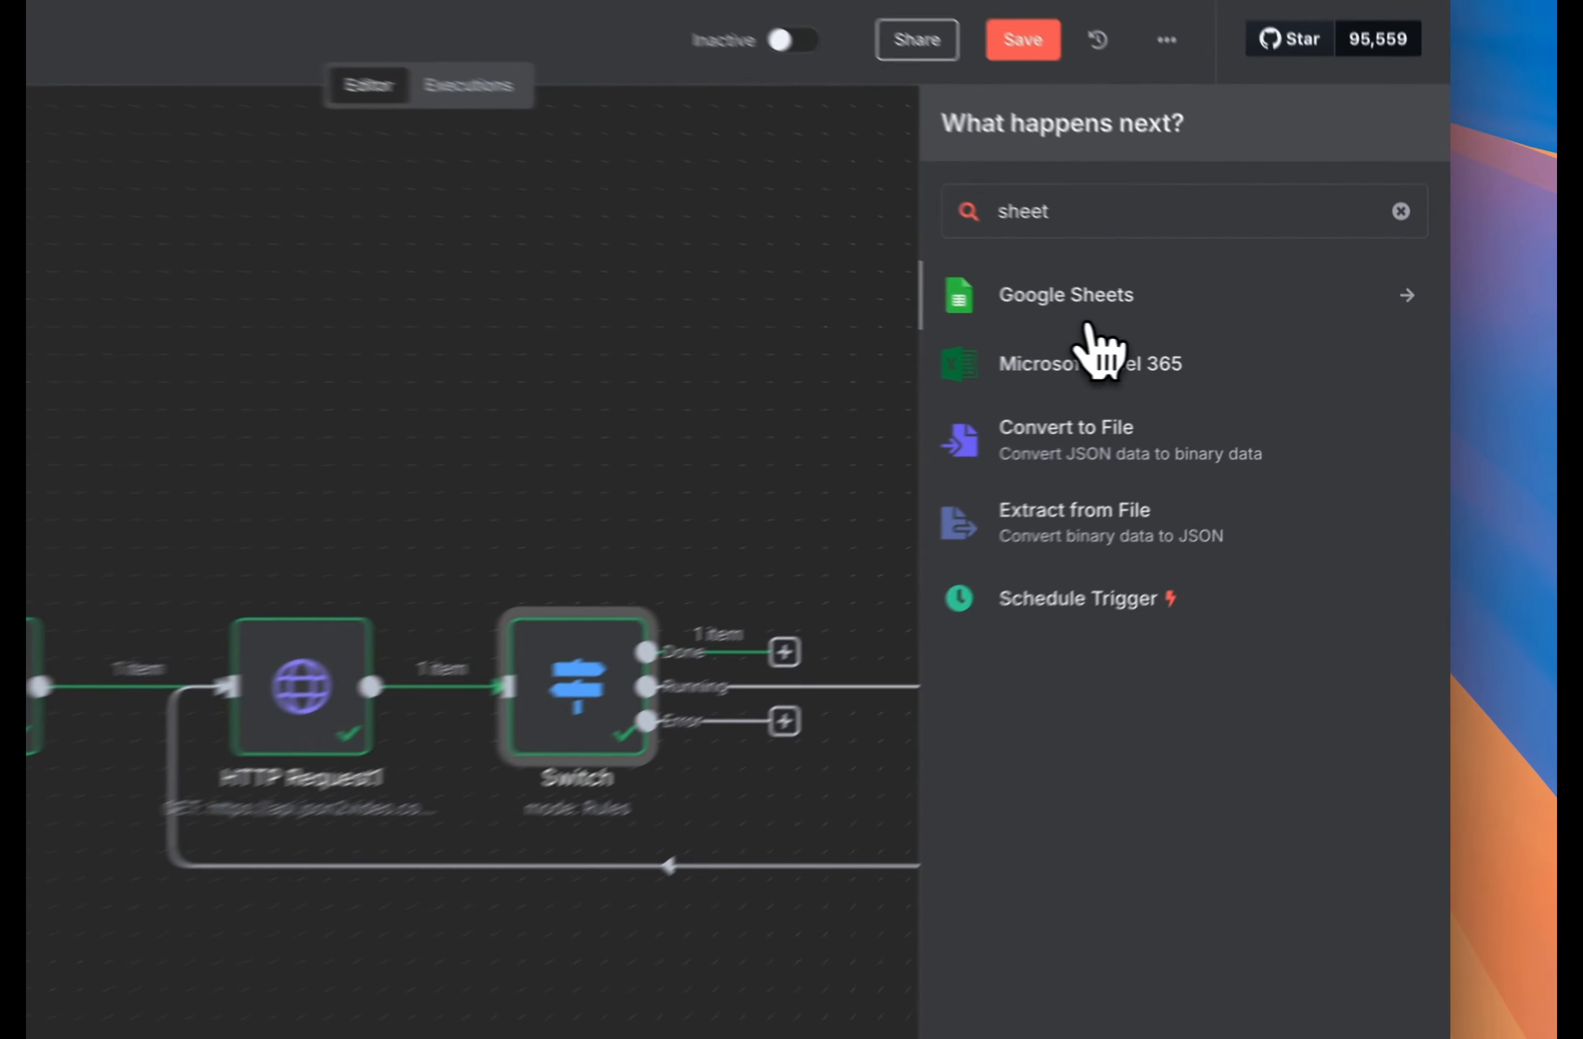
click(1248, 329)
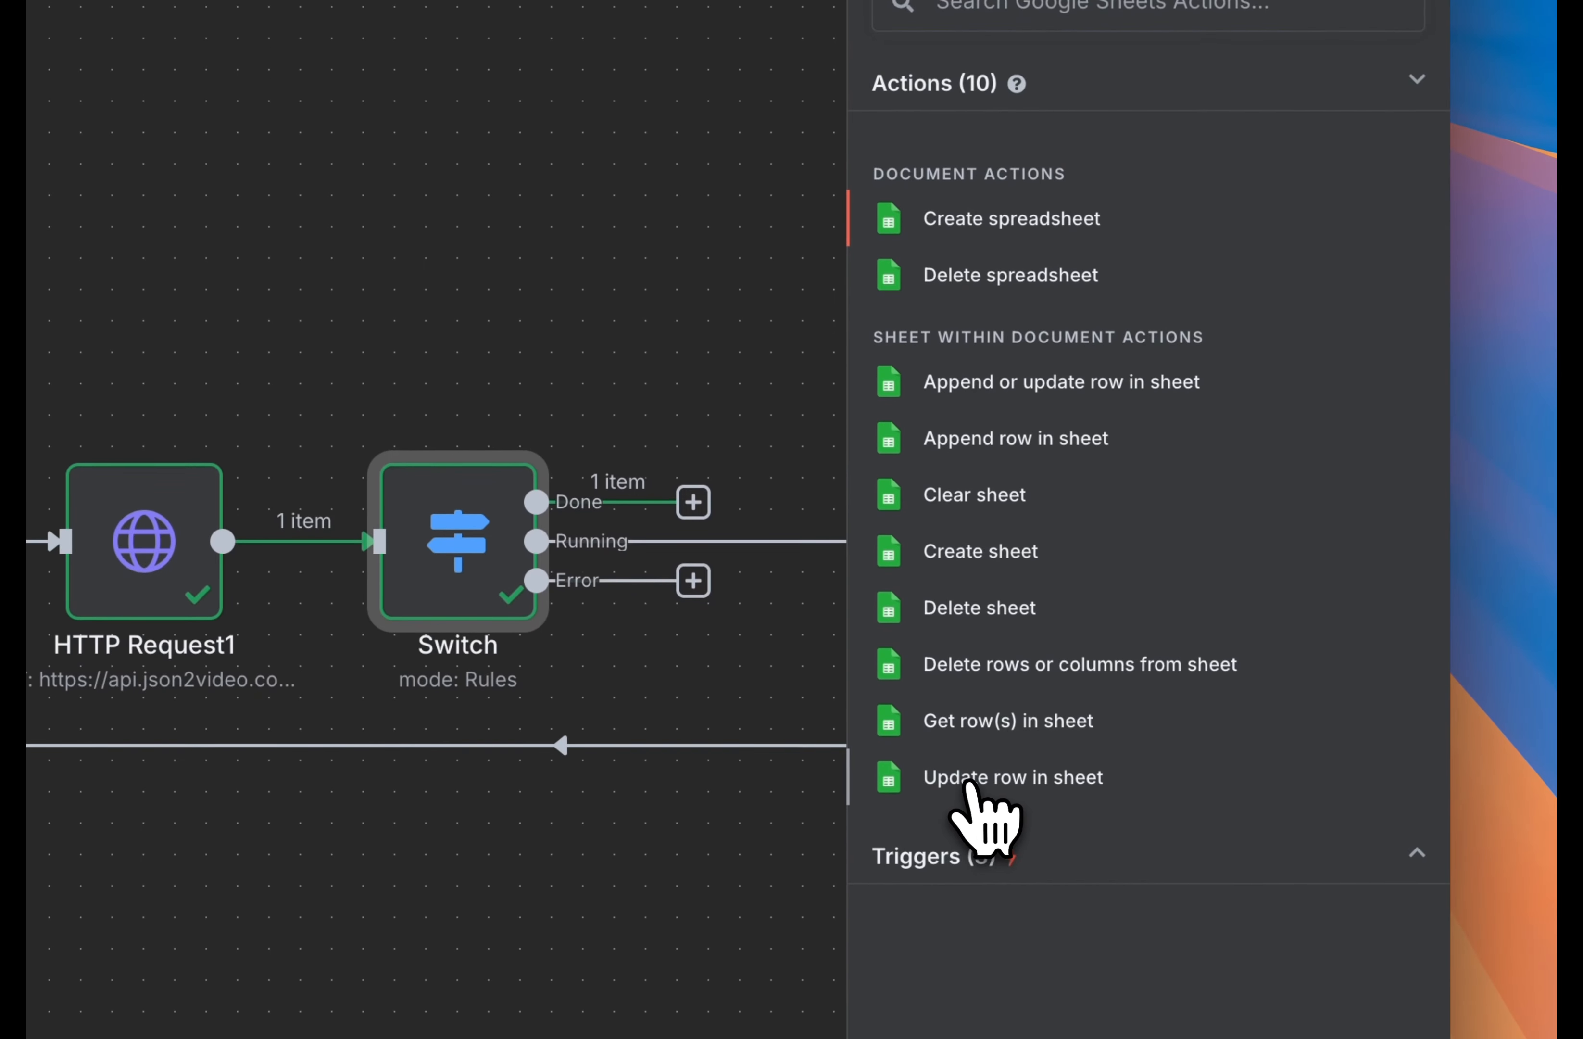
click(969, 779)
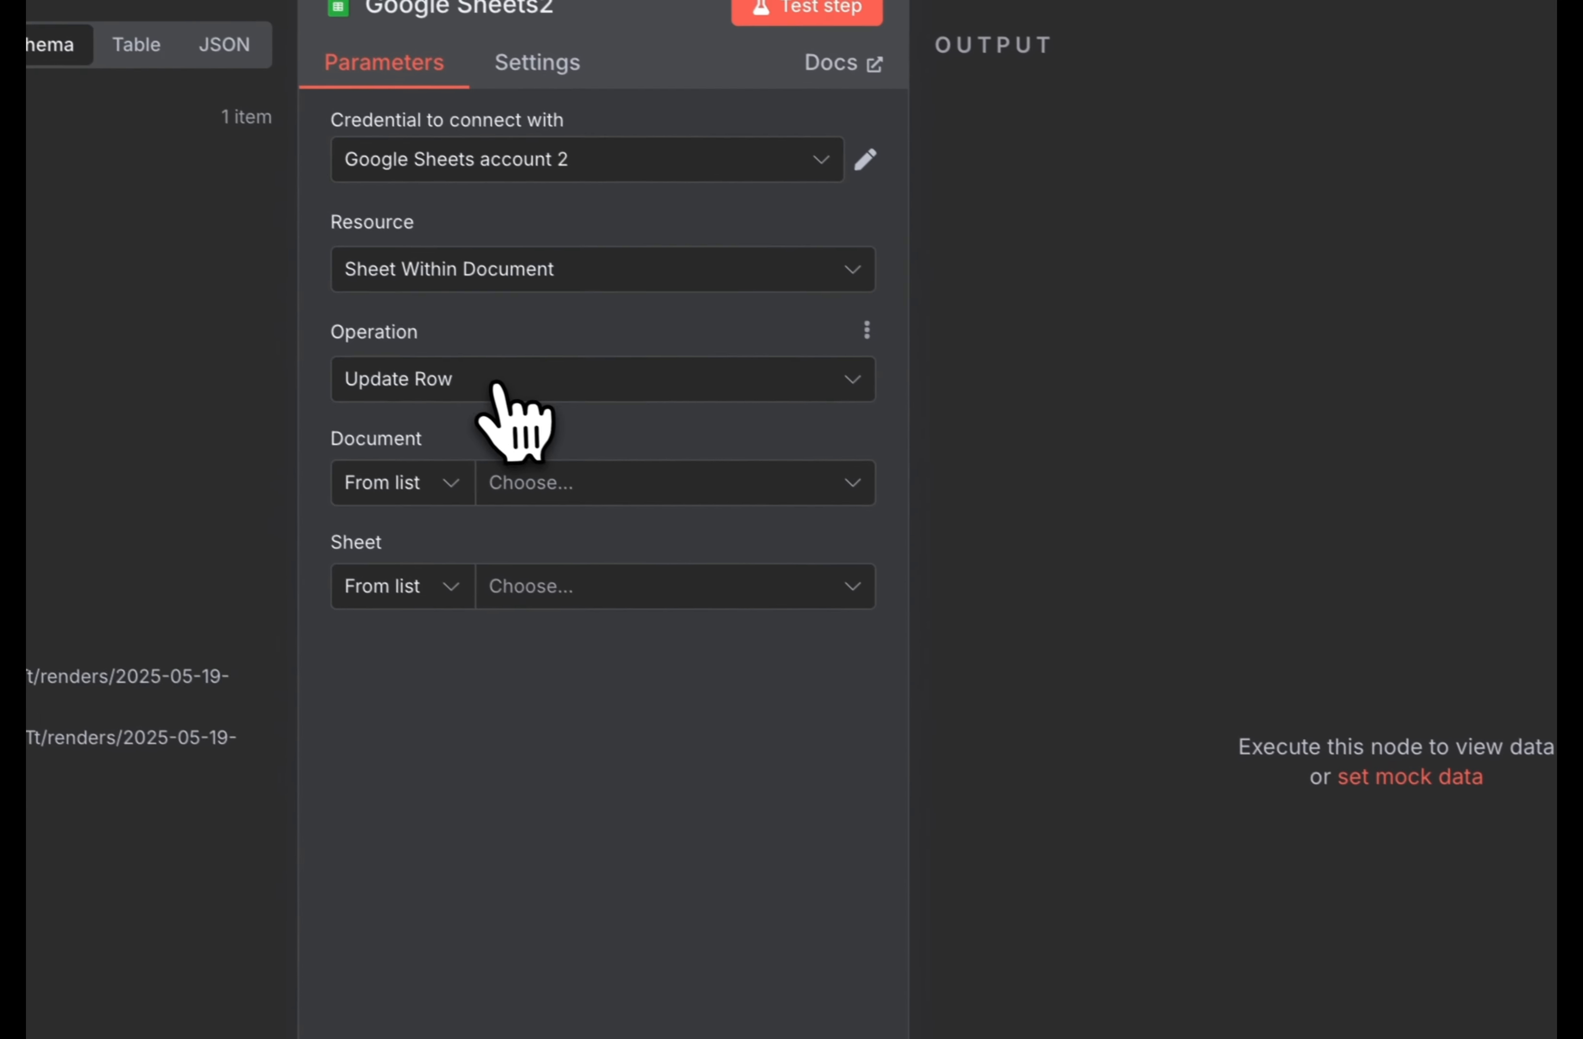
Set the new Google Sheets node to update Sheet1 of the Youtube Automation Tutorial document
click(581, 491)
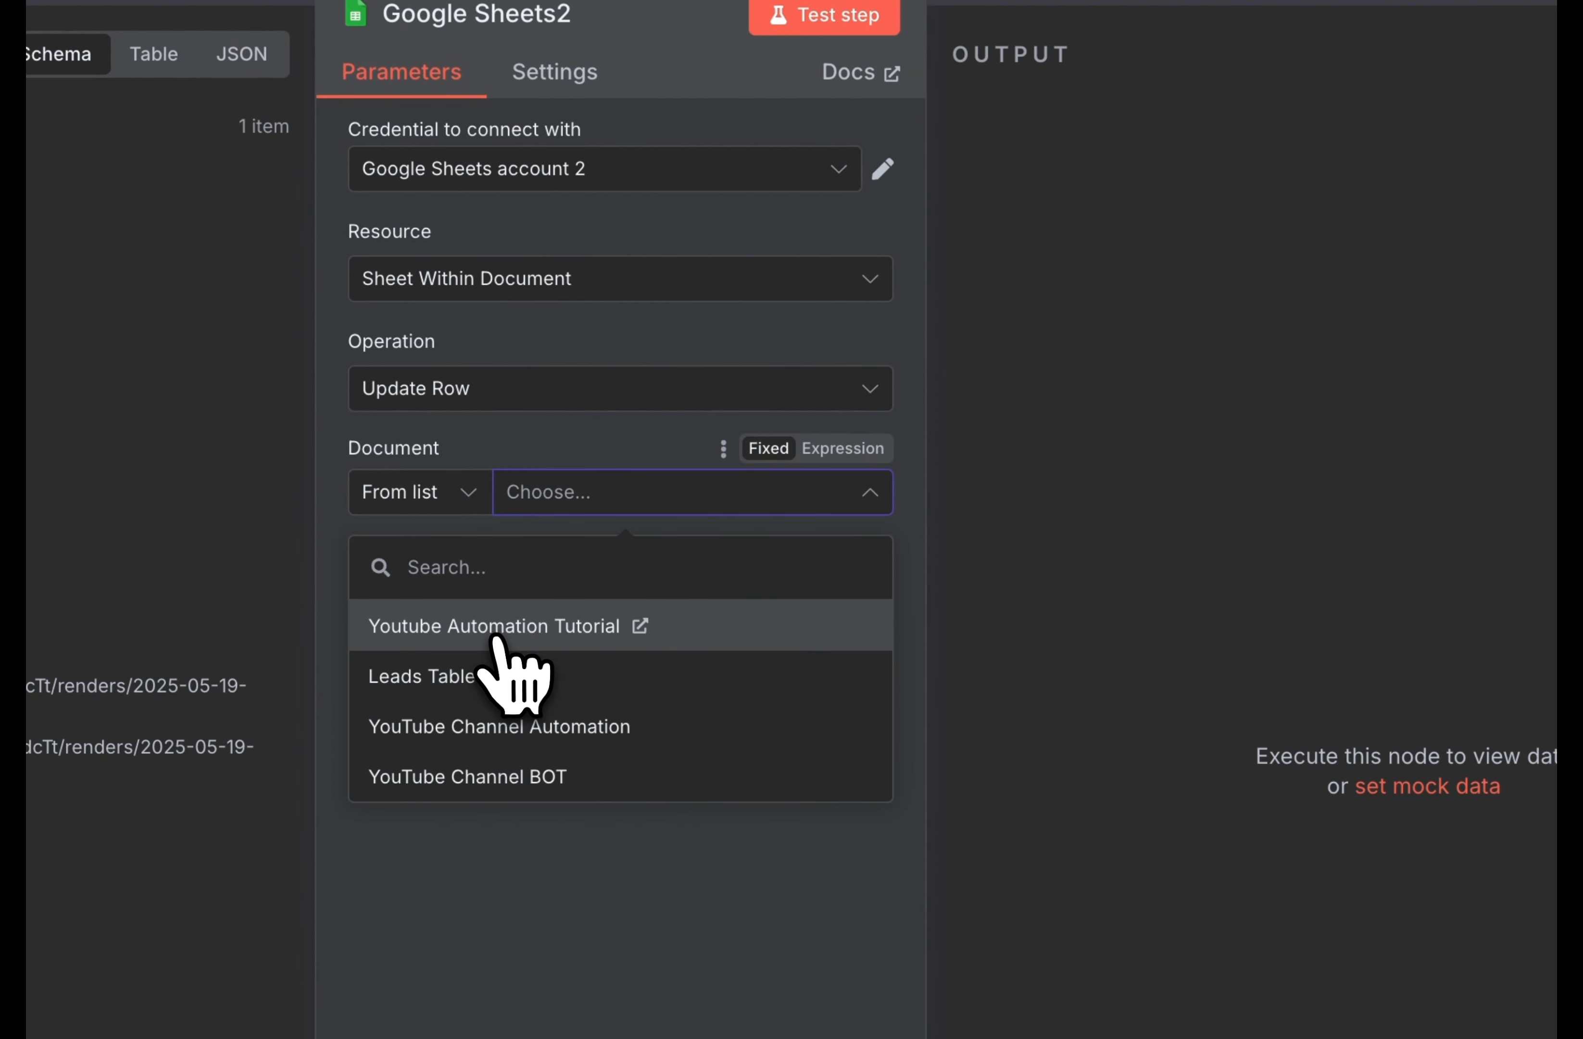
click(500, 634)
click(623, 597)
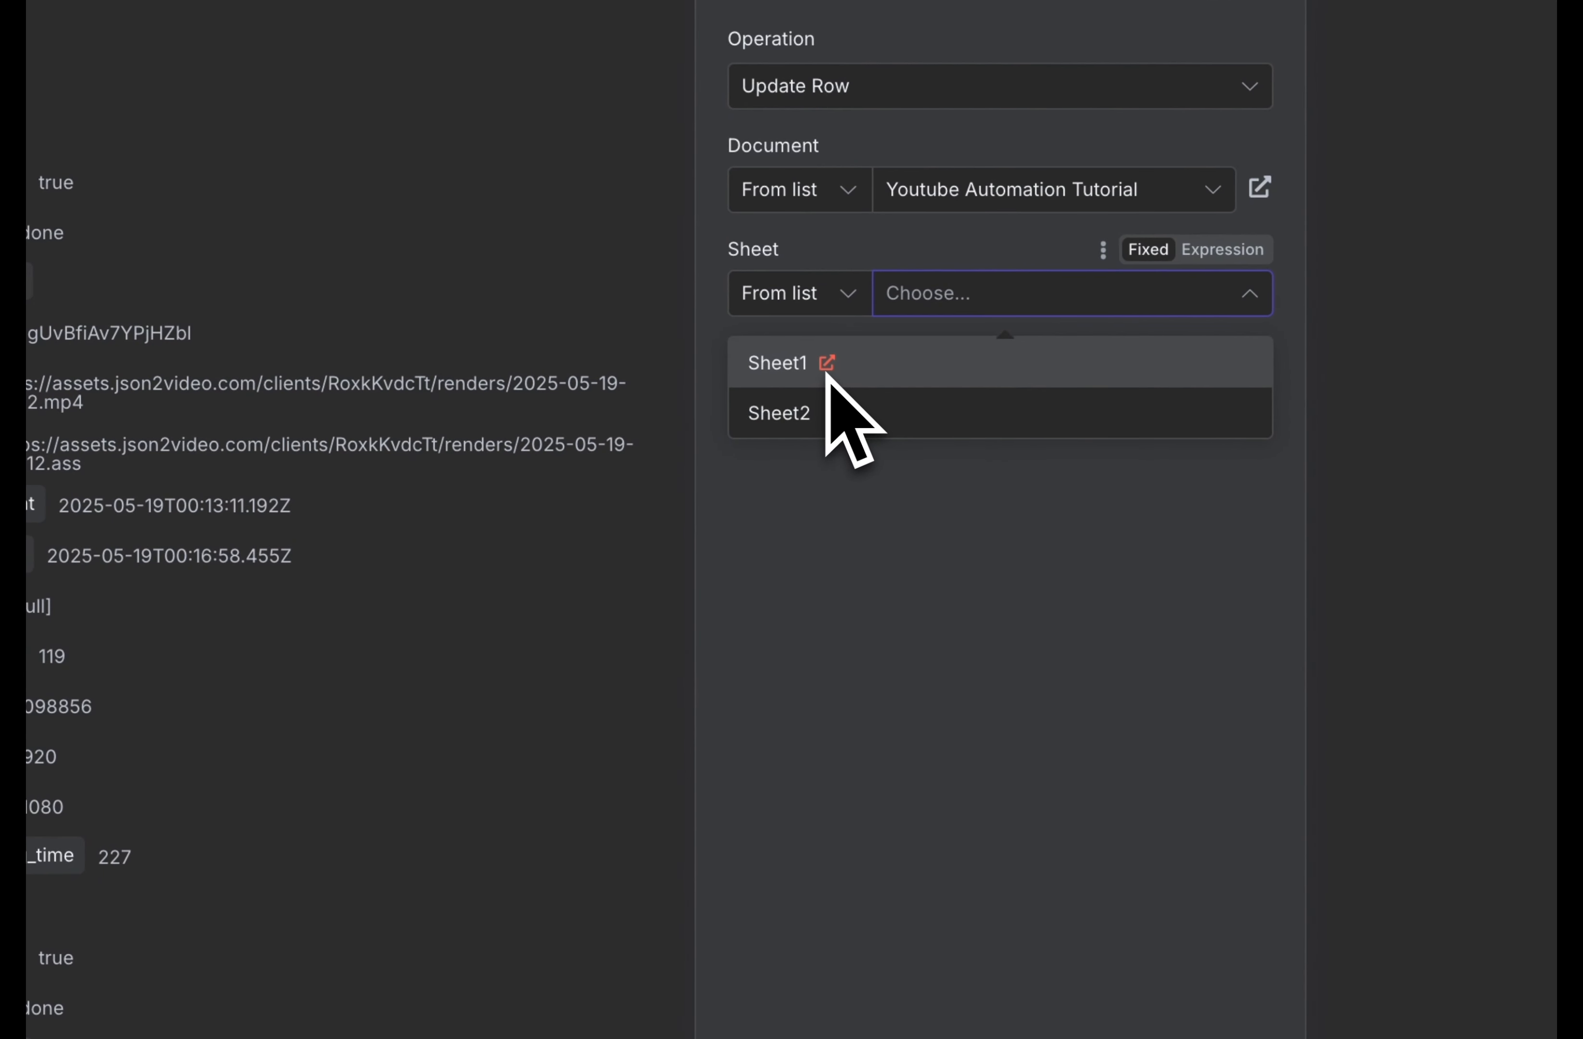
click(871, 360)
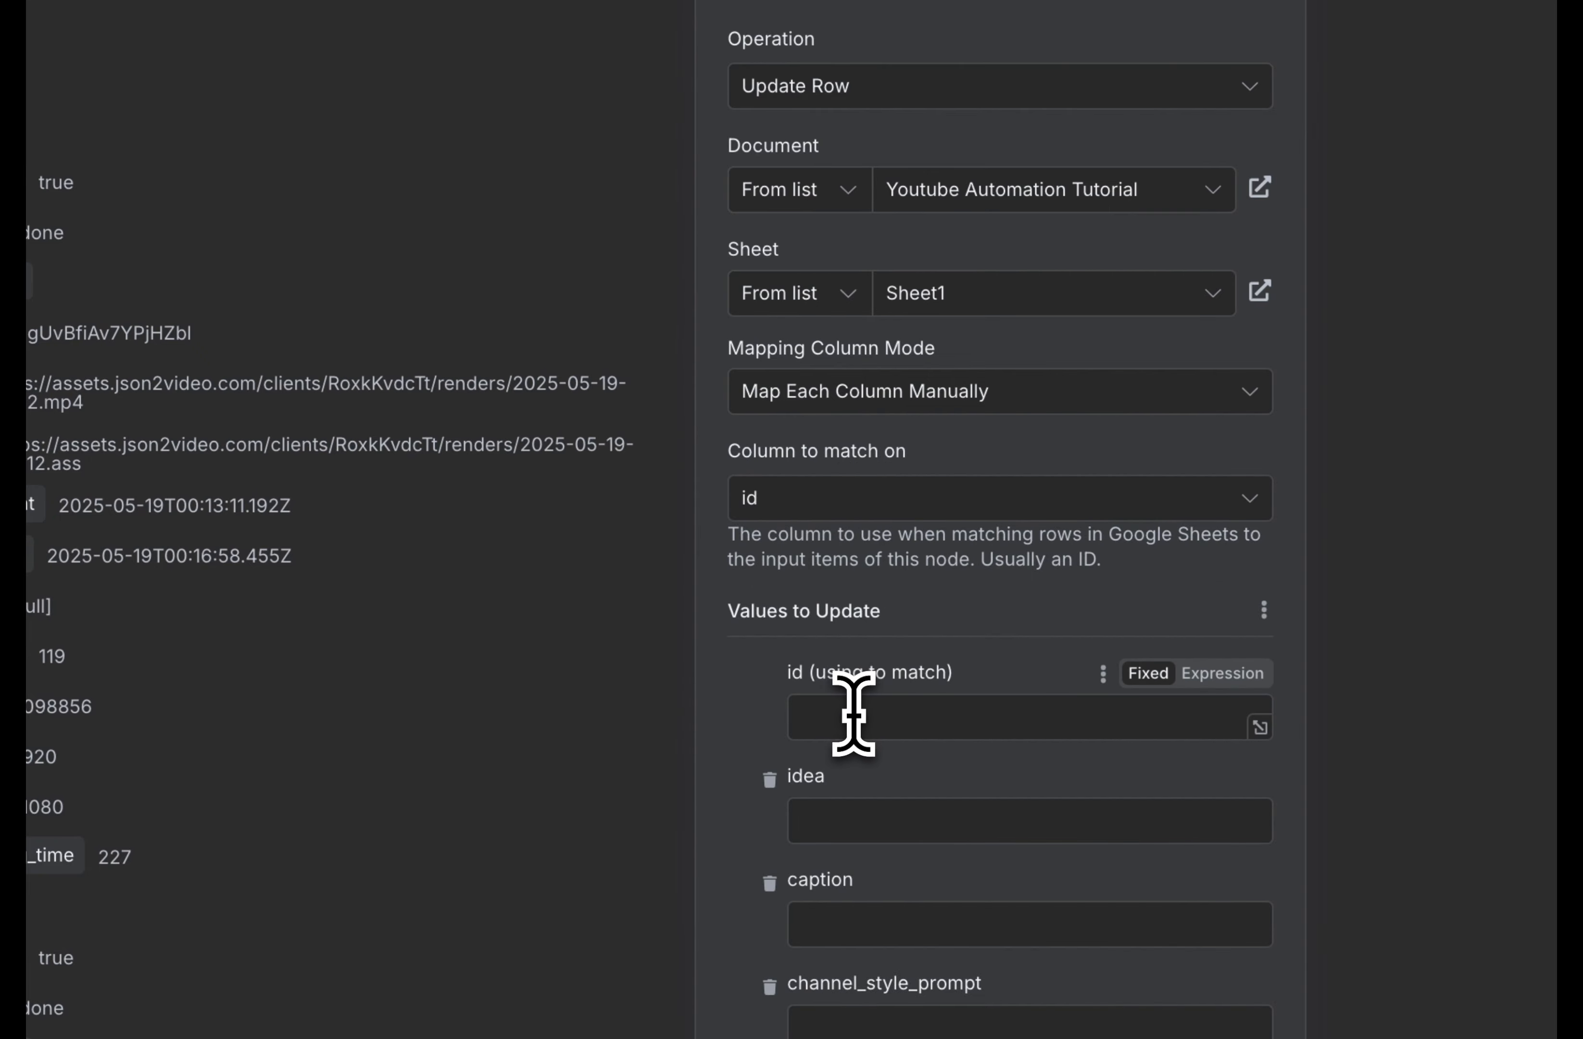
Map the id match value to the id field from the Google Sheets node's input data
scroll(843, 695, down, 2)
scroll(87, 745, down, 8)
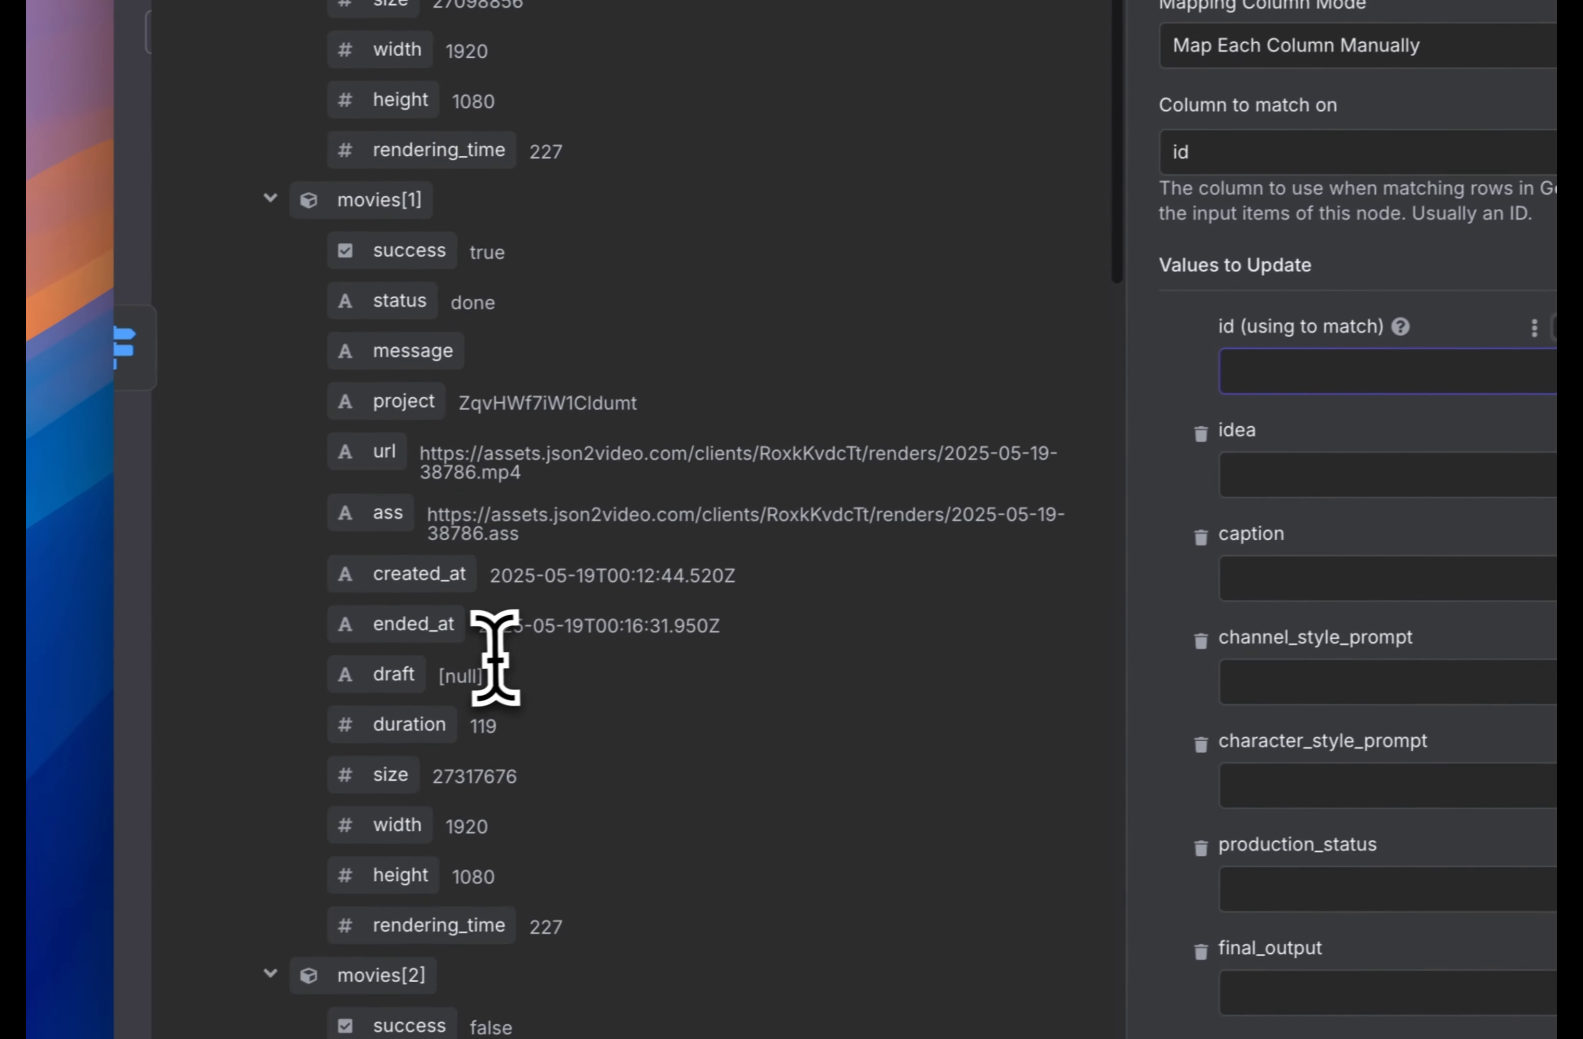
scroll(513, 655, down, 10)
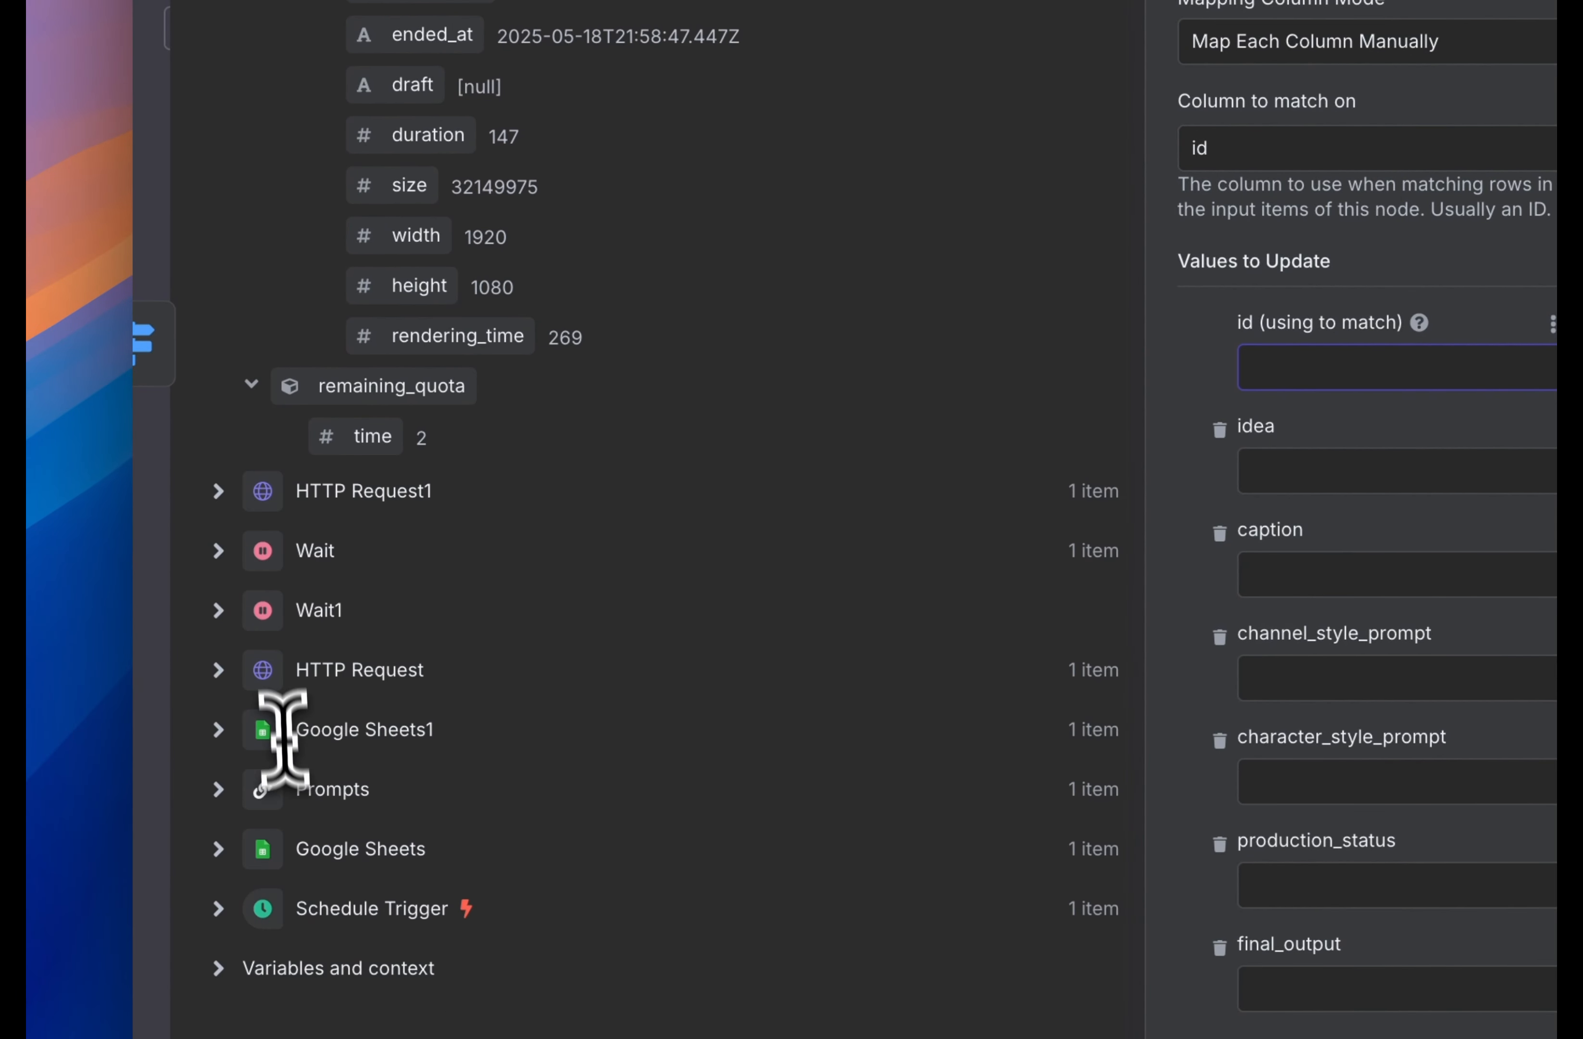
click(310, 746)
scroll(297, 742, down, 5)
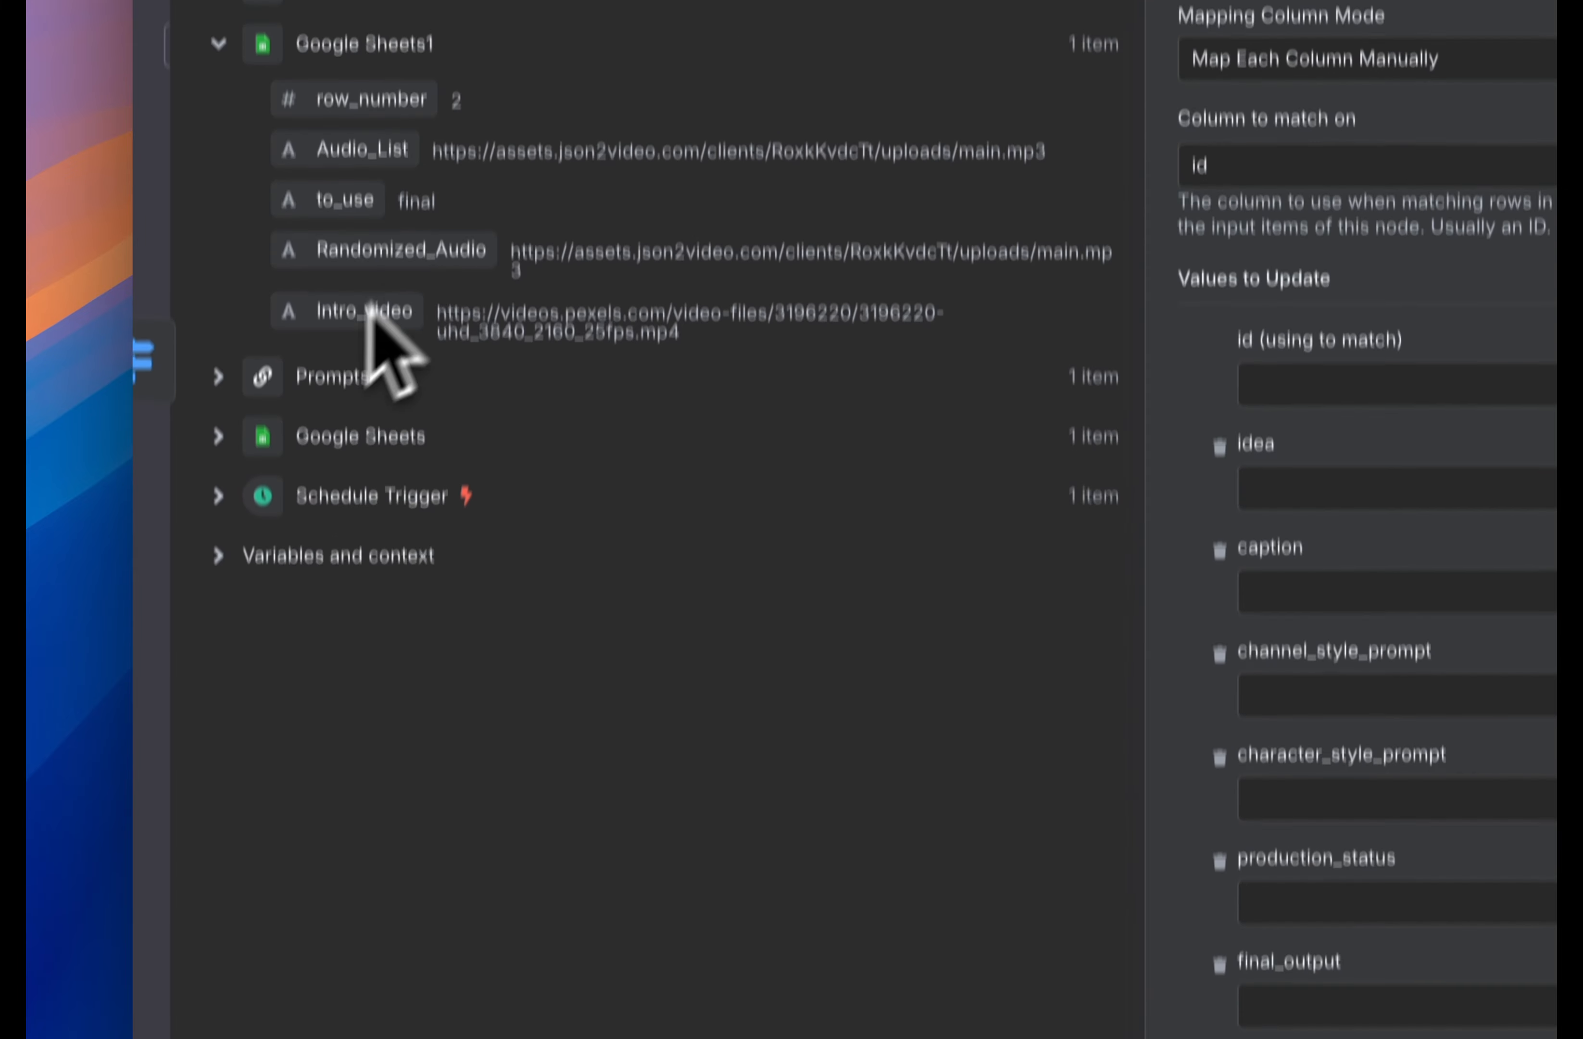
scroll(357, 405, up, 3)
click(327, 574)
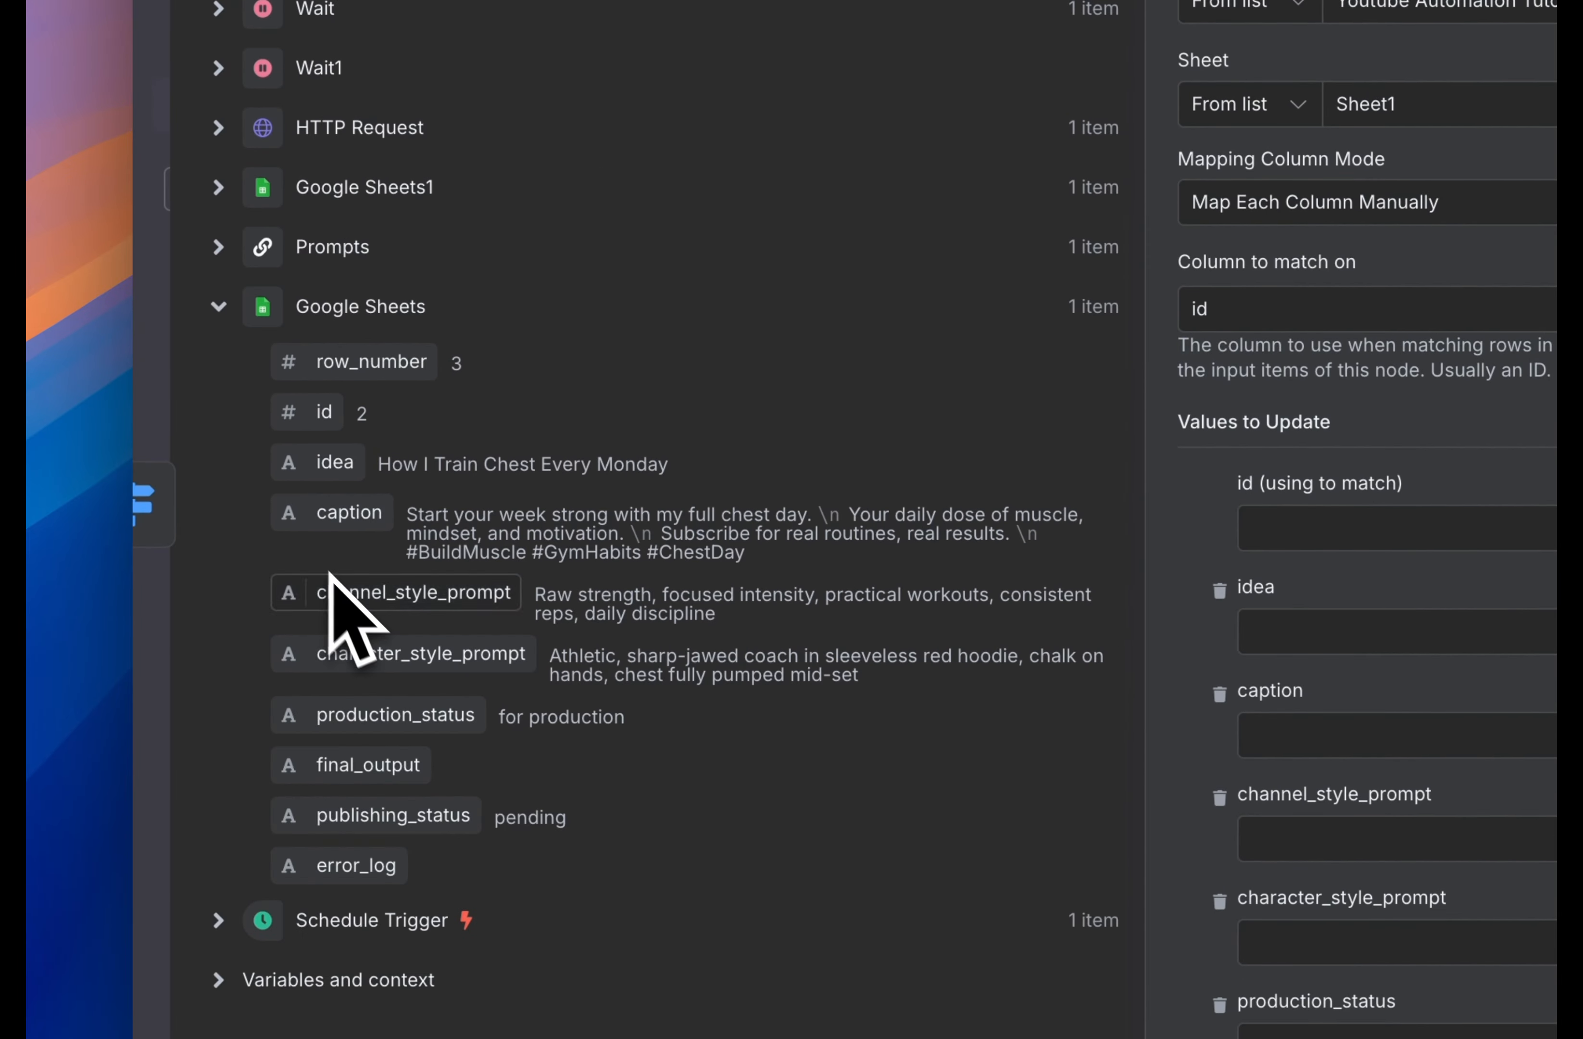
drag(317, 412, 1281, 528)
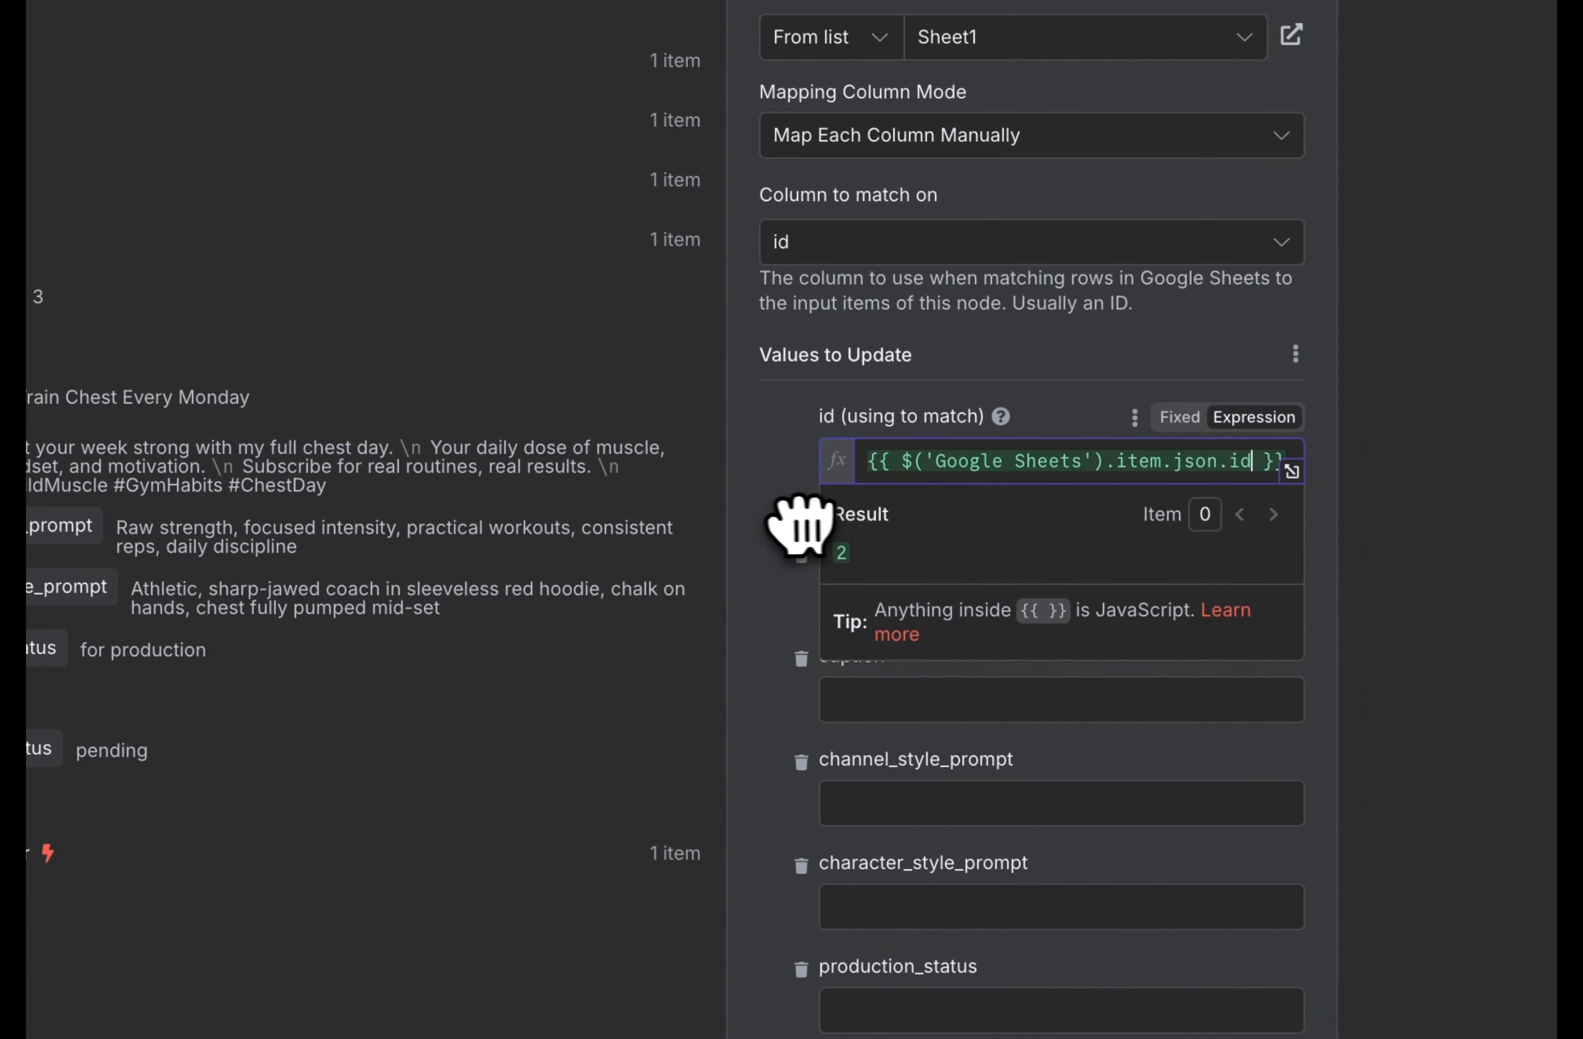
Remove the idea, caption, channel_style_prompt and character_style_prompt columns from the values to update
click(766, 477)
click(795, 556)
click(800, 558)
click(800, 557)
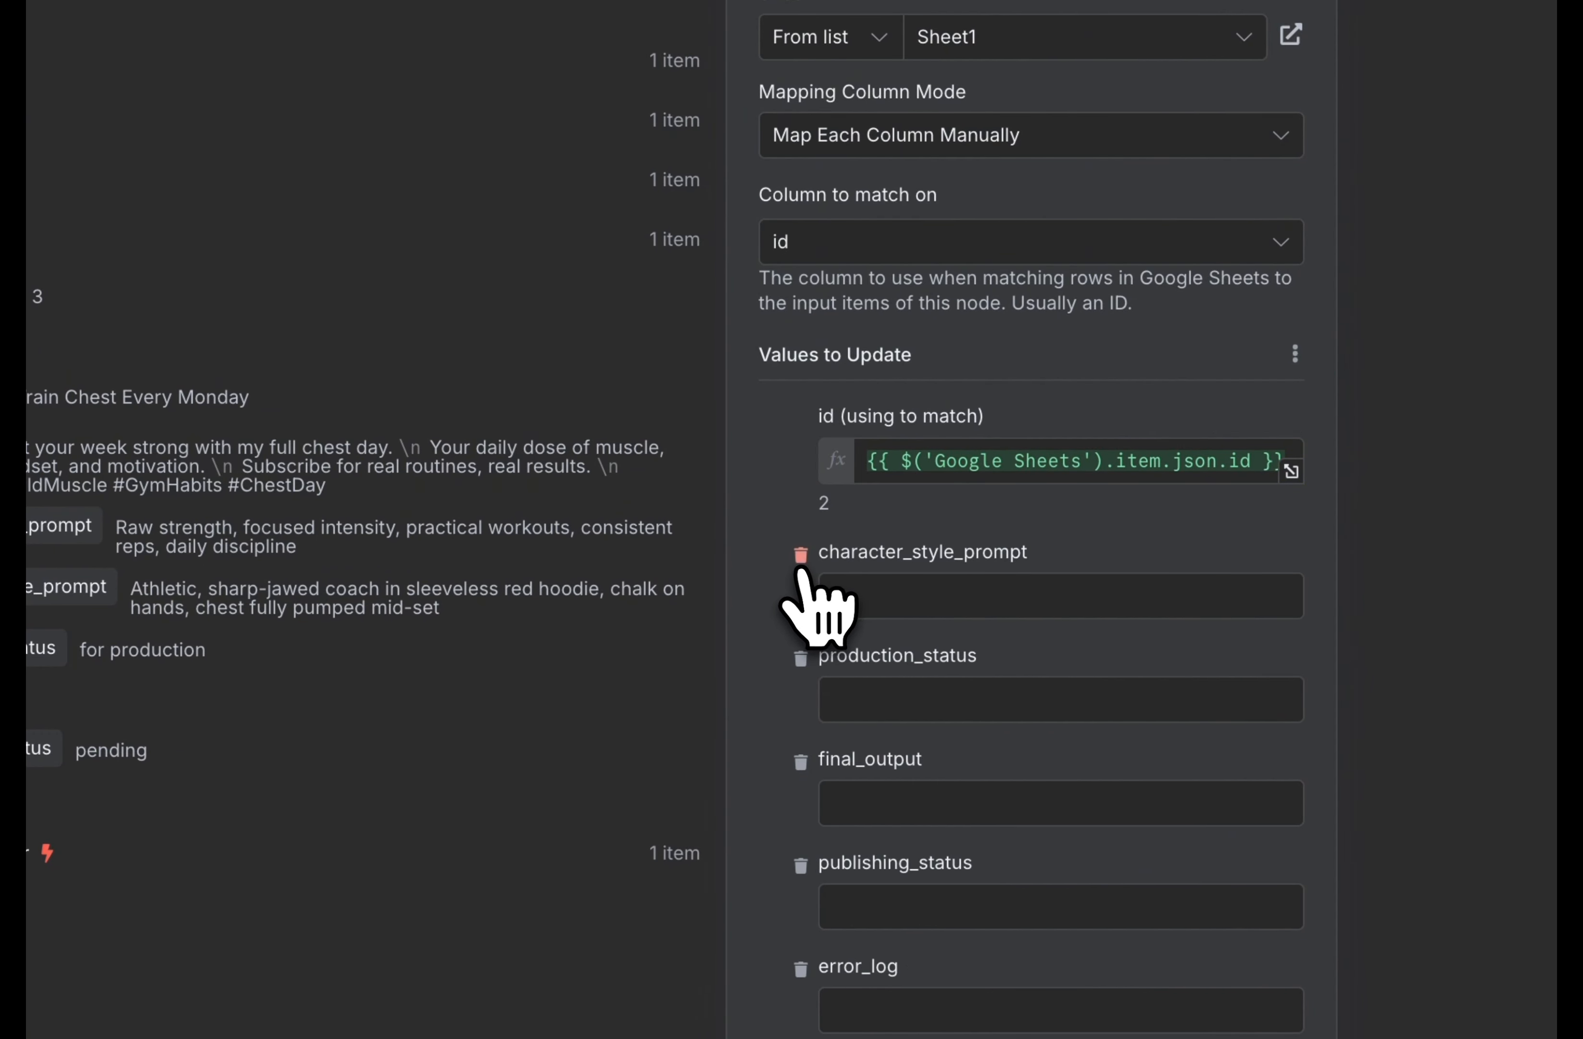
click(800, 554)
Set production_status to done and remove the publishing_status column from the values to update
click(854, 596)
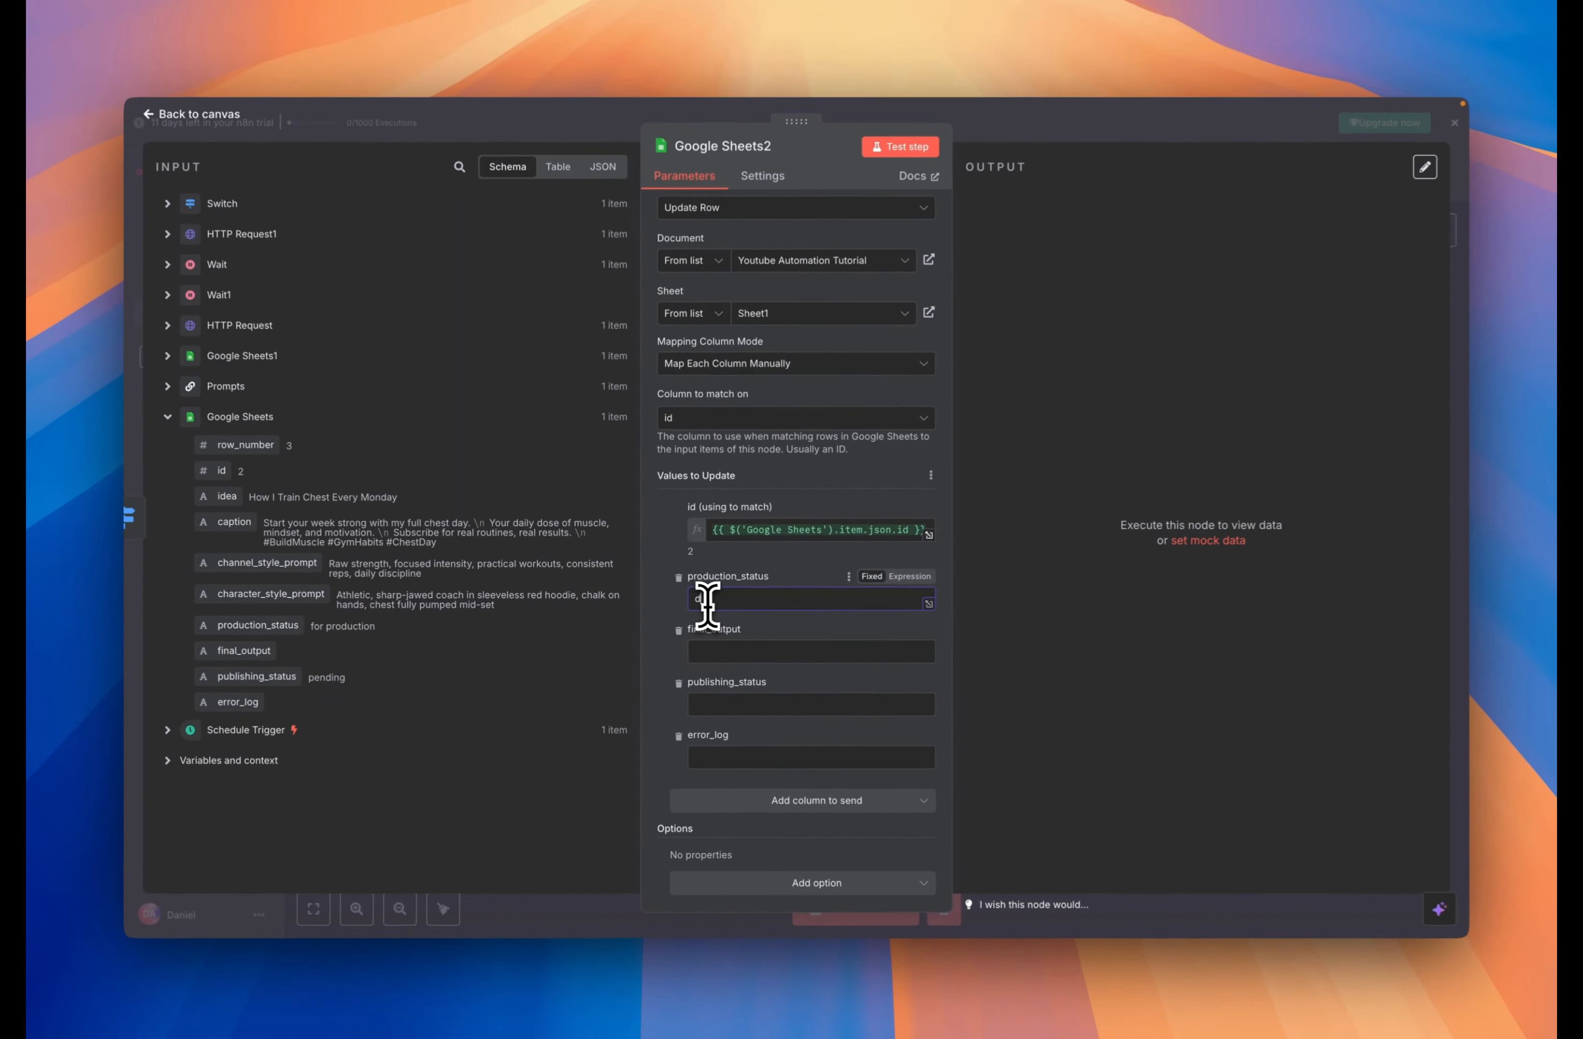
text(done)
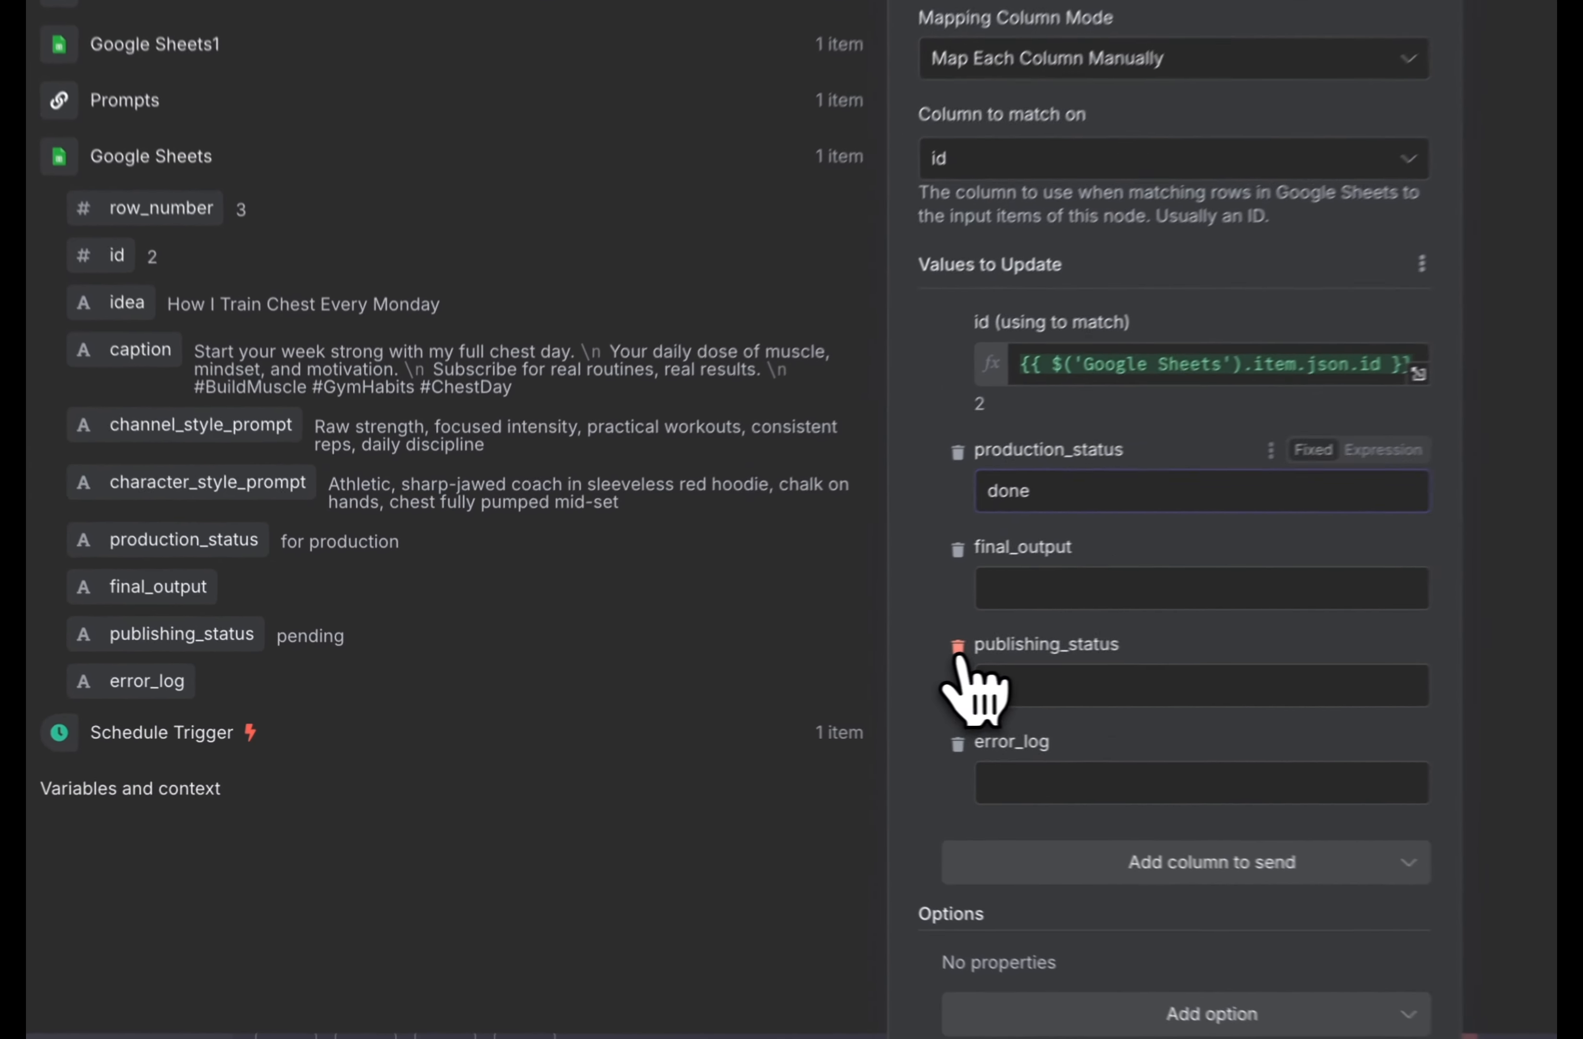
click(676, 681)
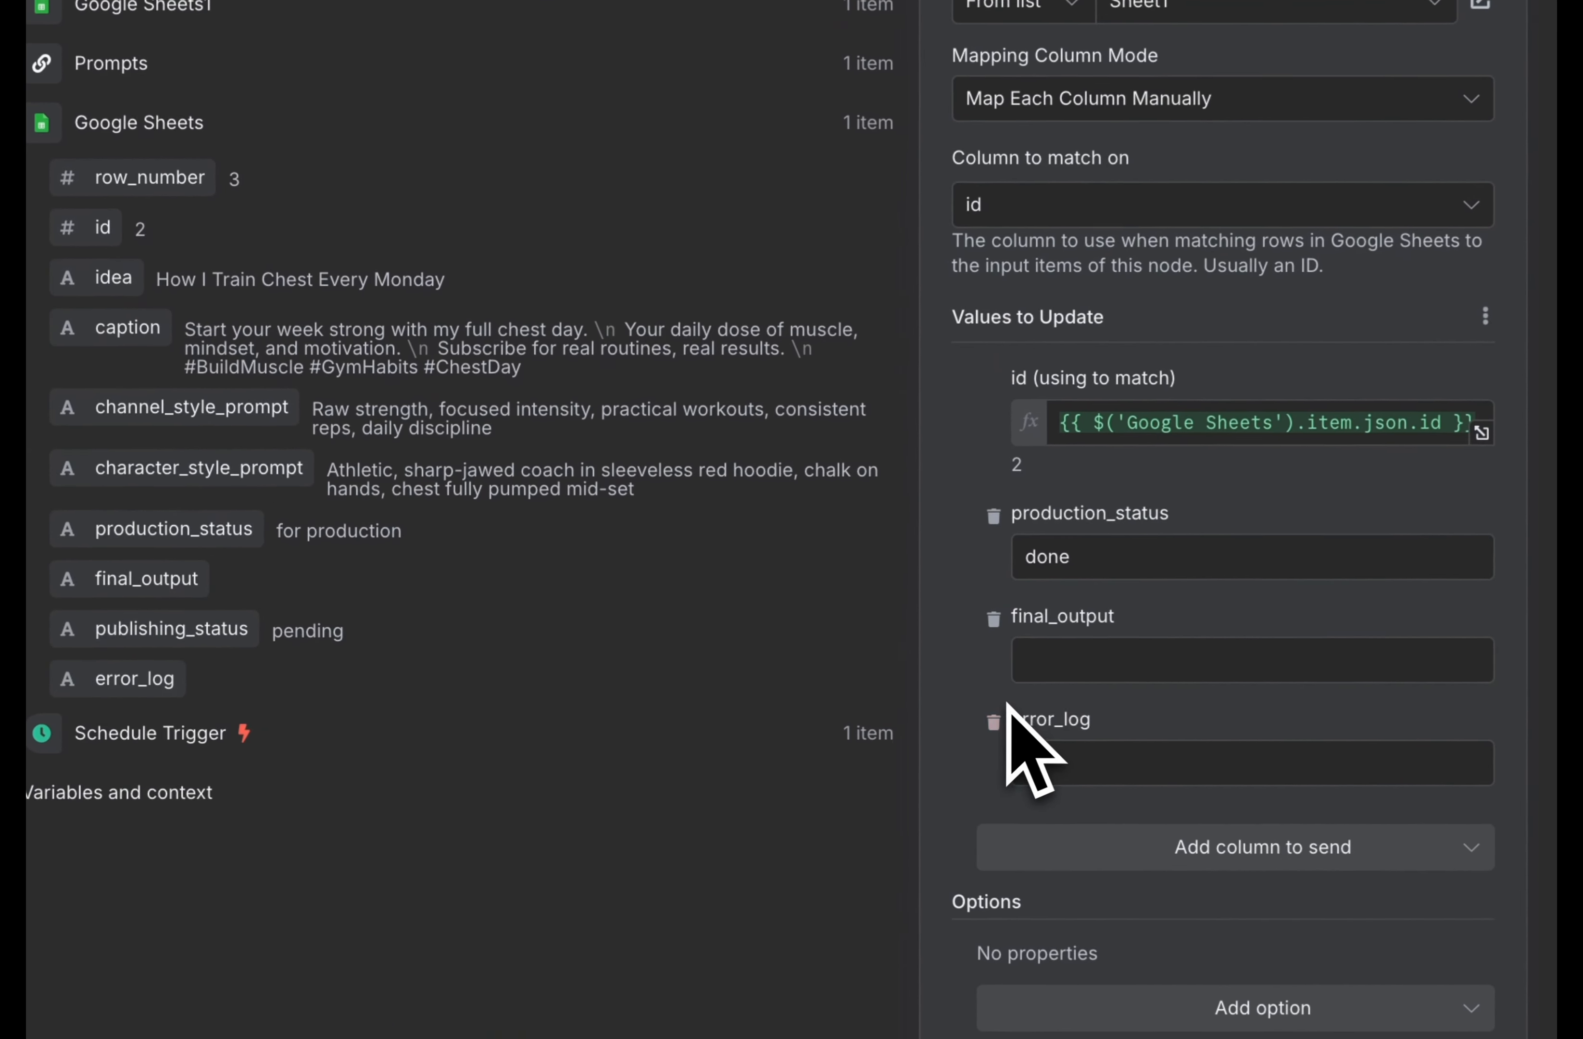
Remove the error_log column and map final_output to movies[0].url from the HTTP Request1 node's output
click(998, 721)
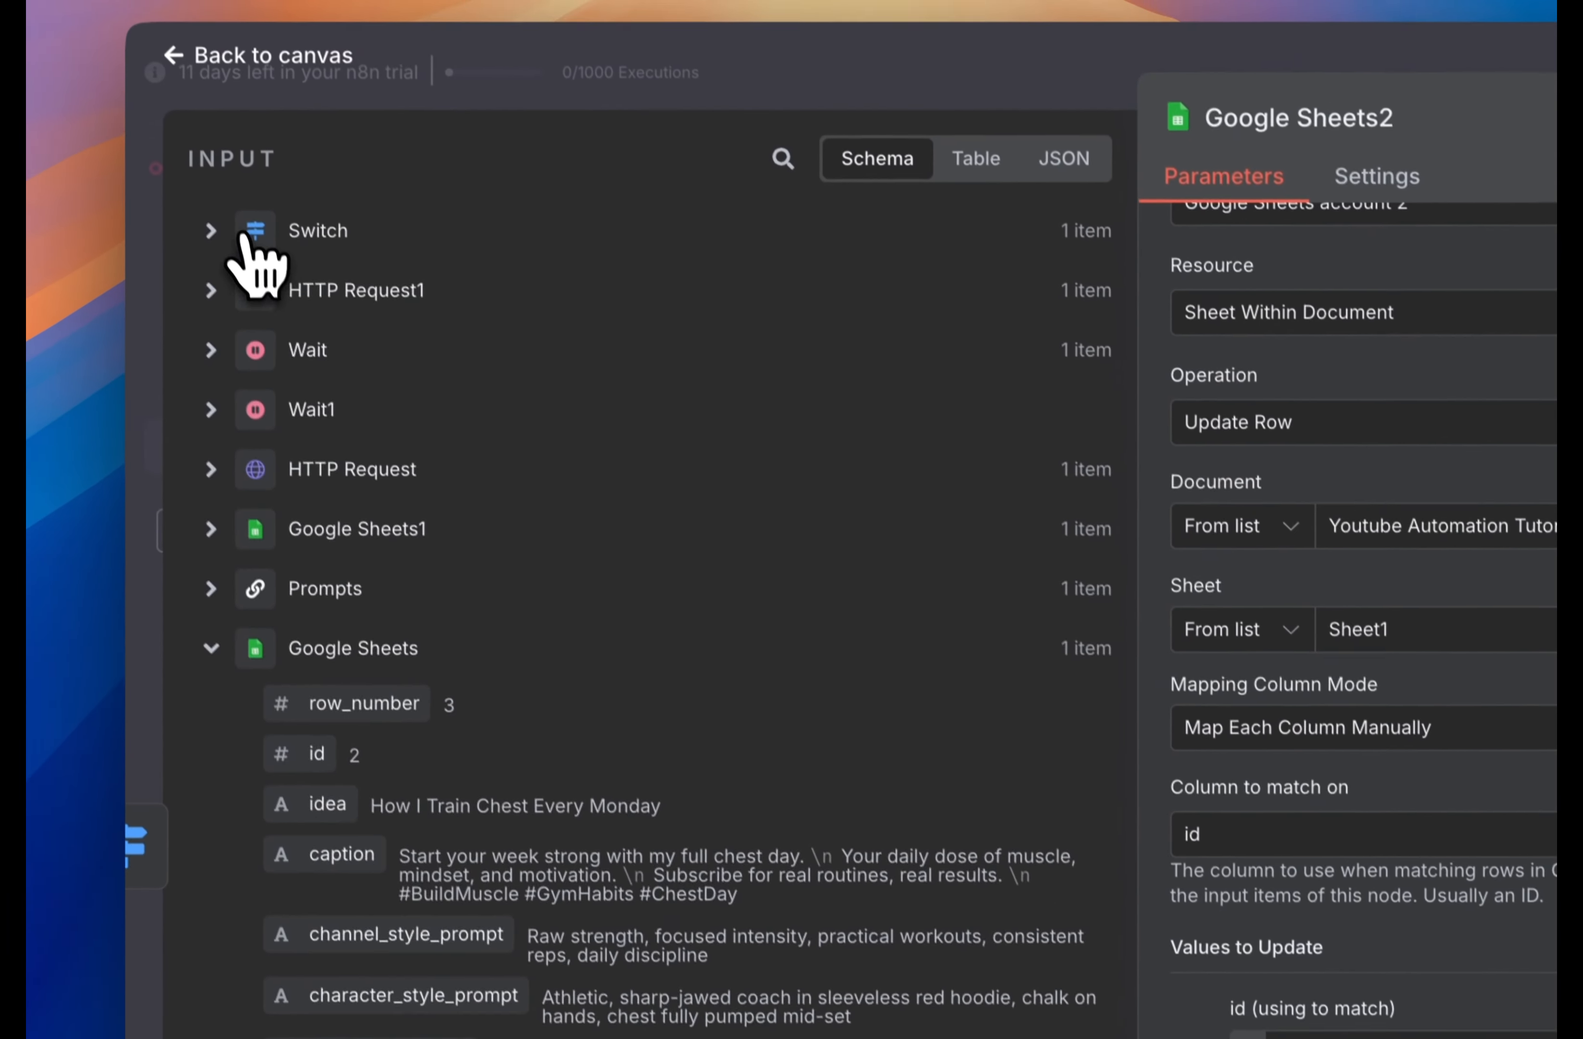
click(251, 241)
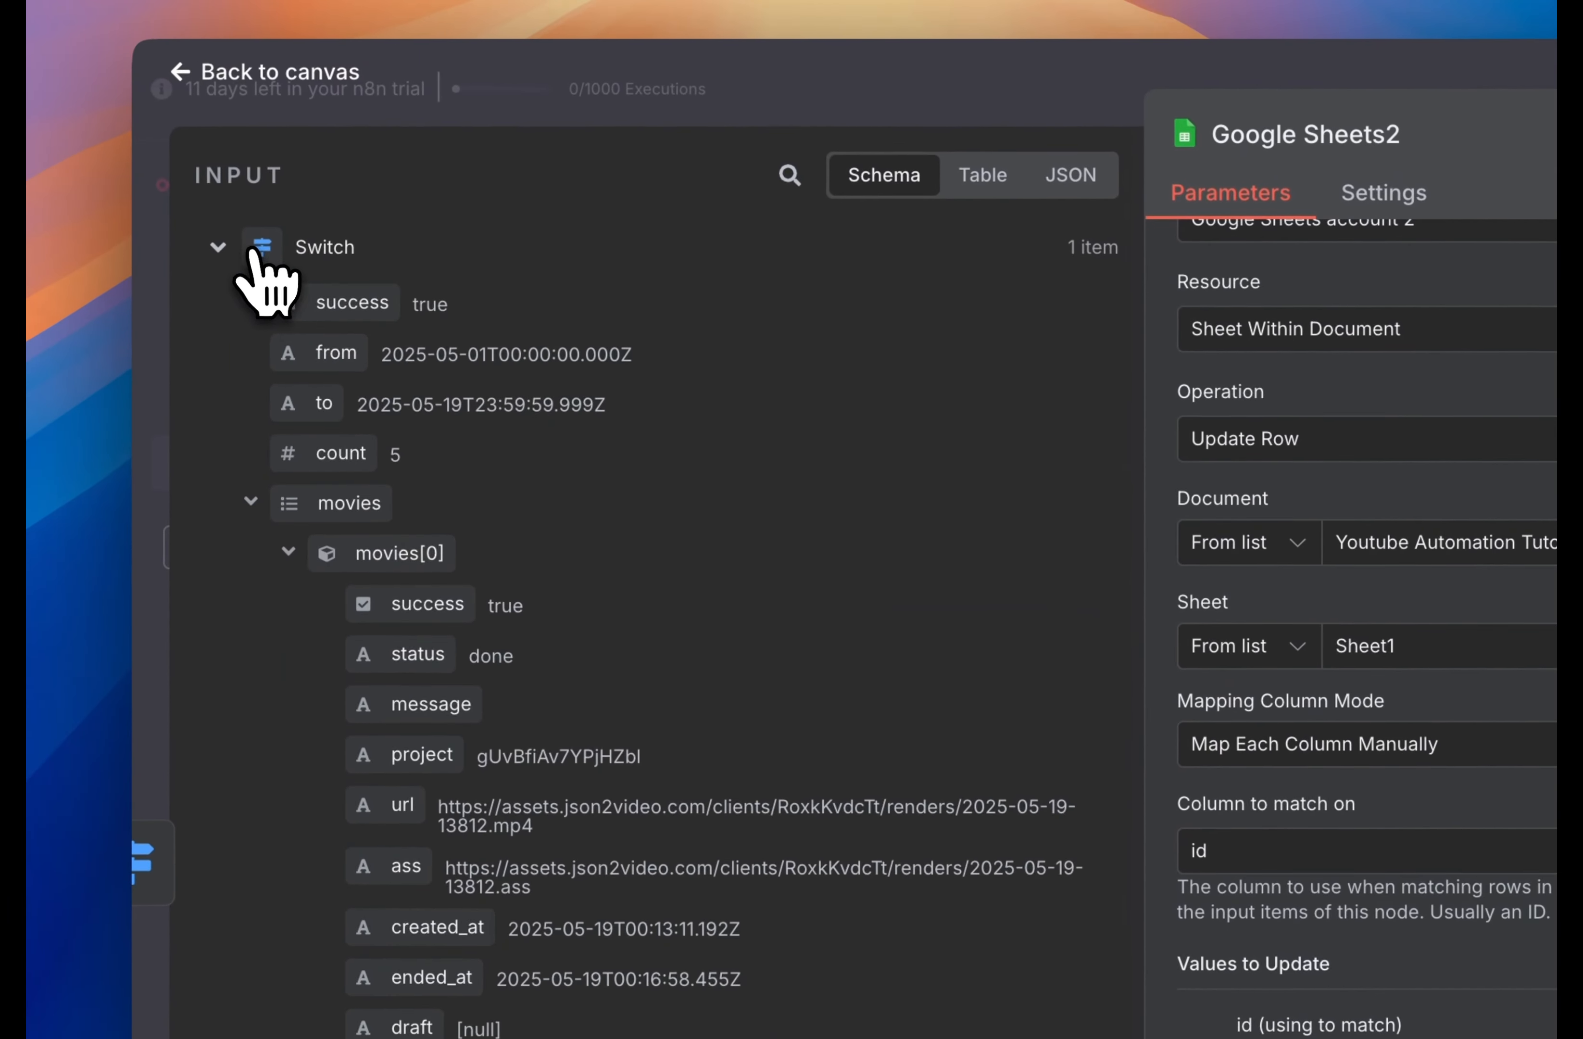
click(255, 250)
click(244, 325)
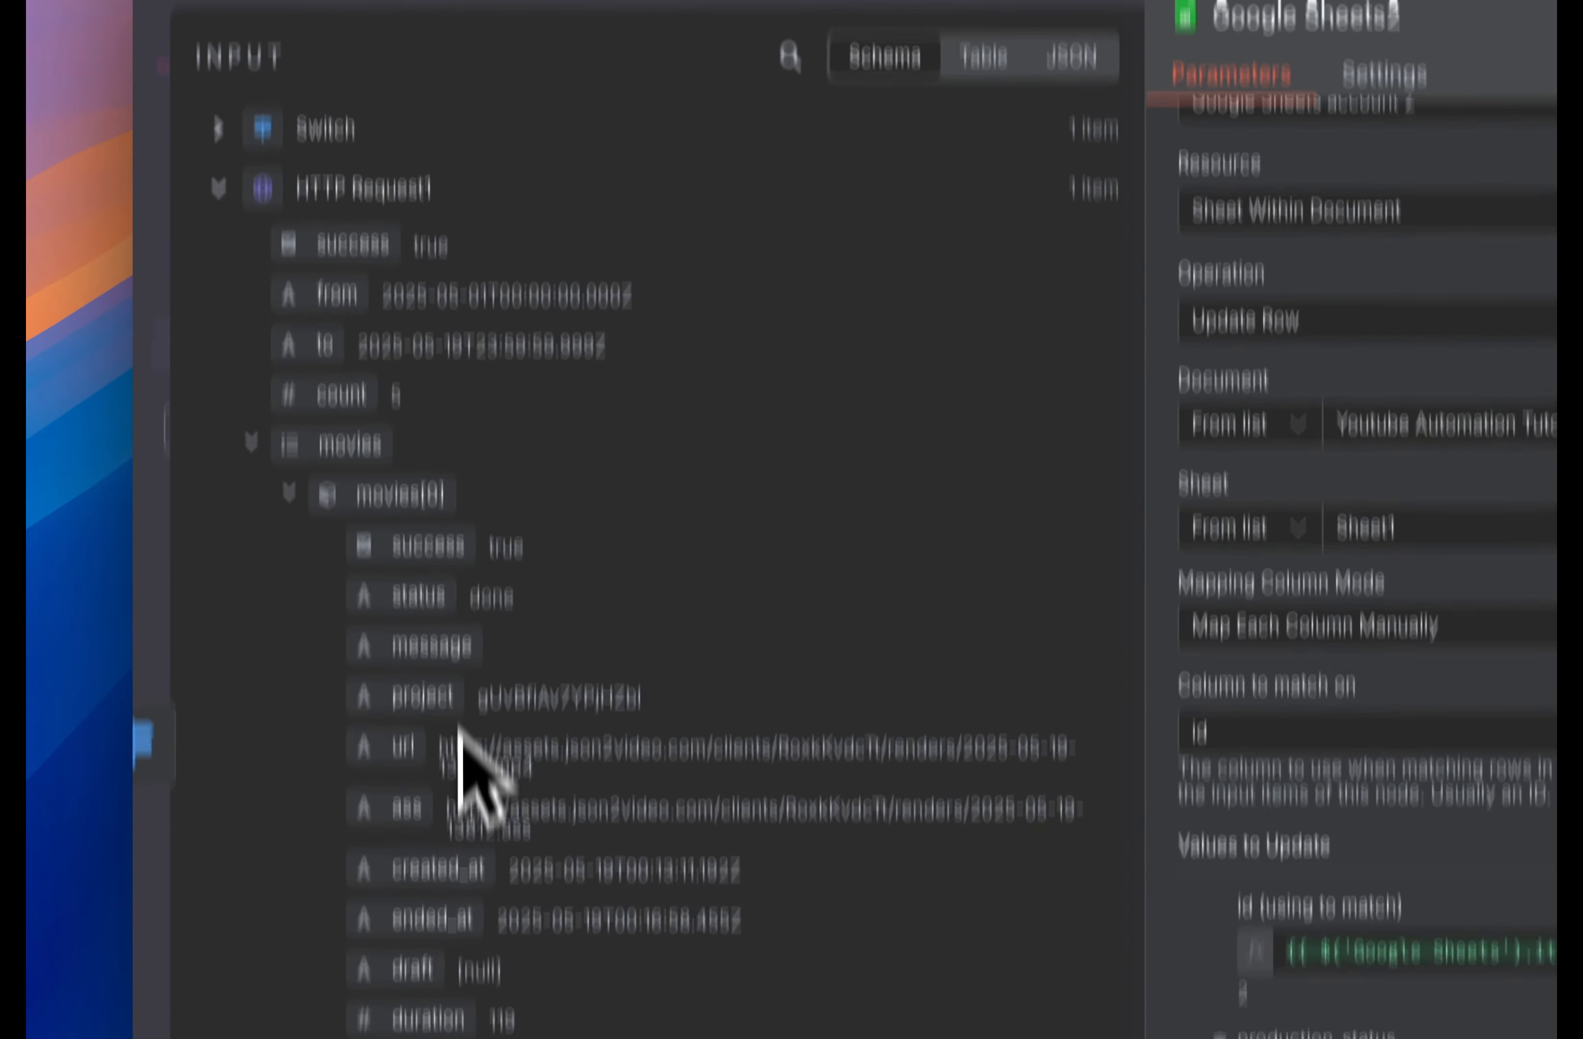
scroll(460, 877, down, 1)
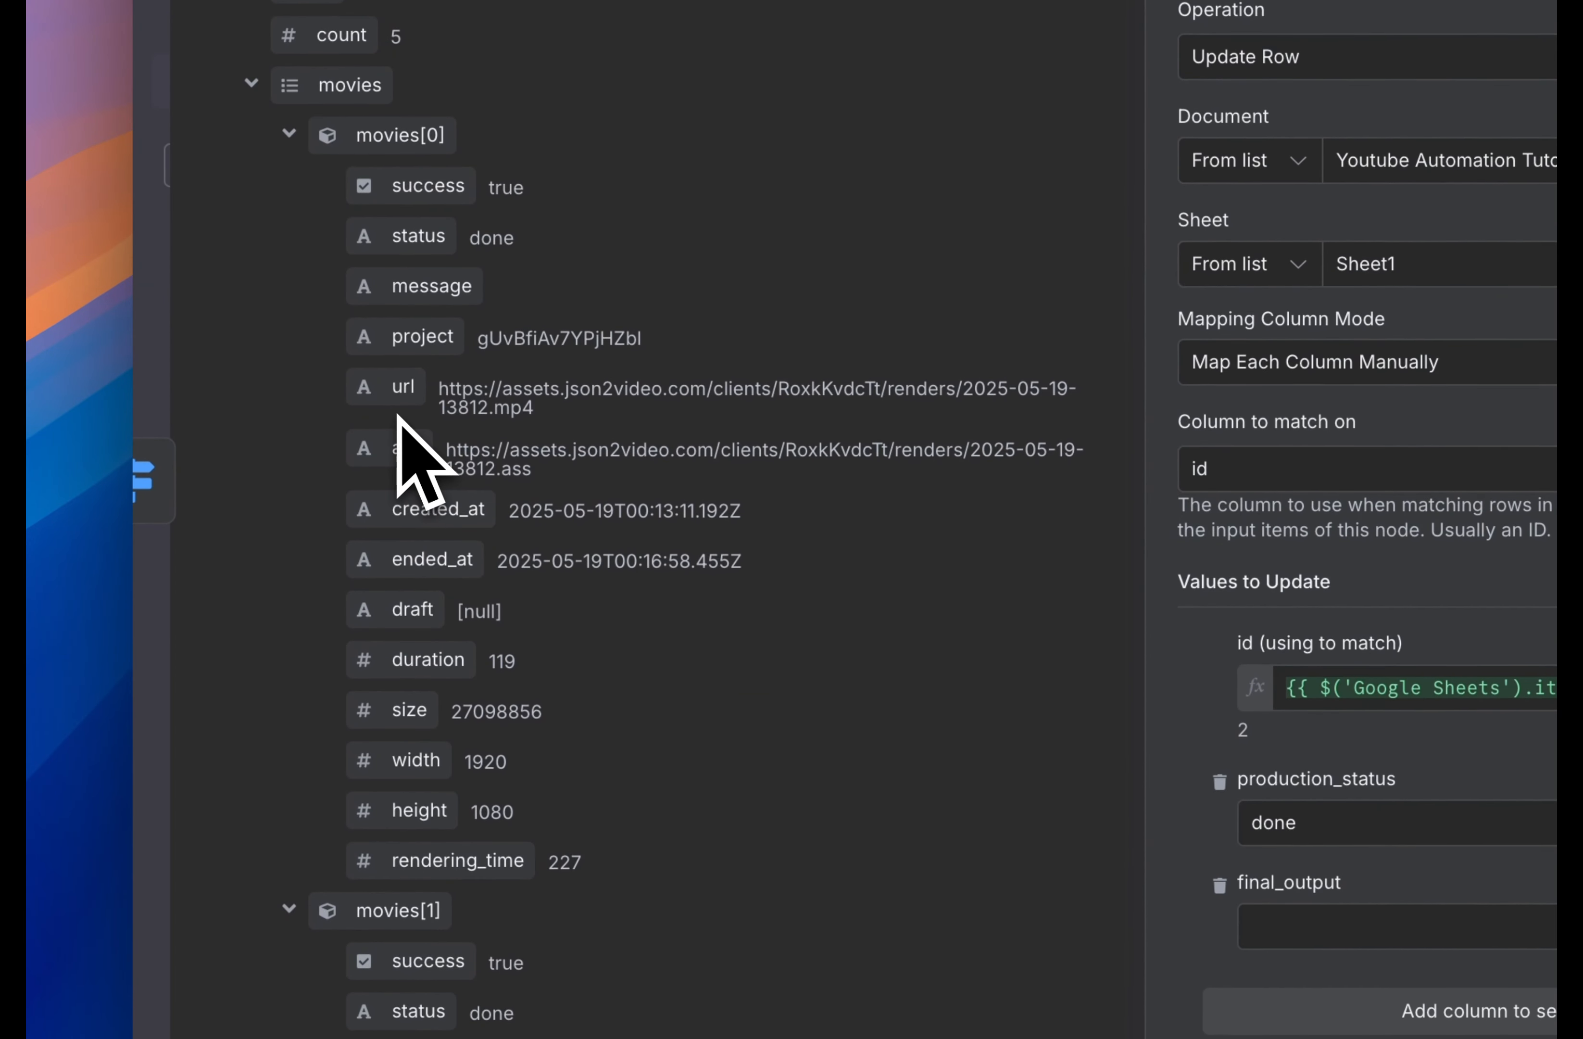
drag(399, 402, 826, 735)
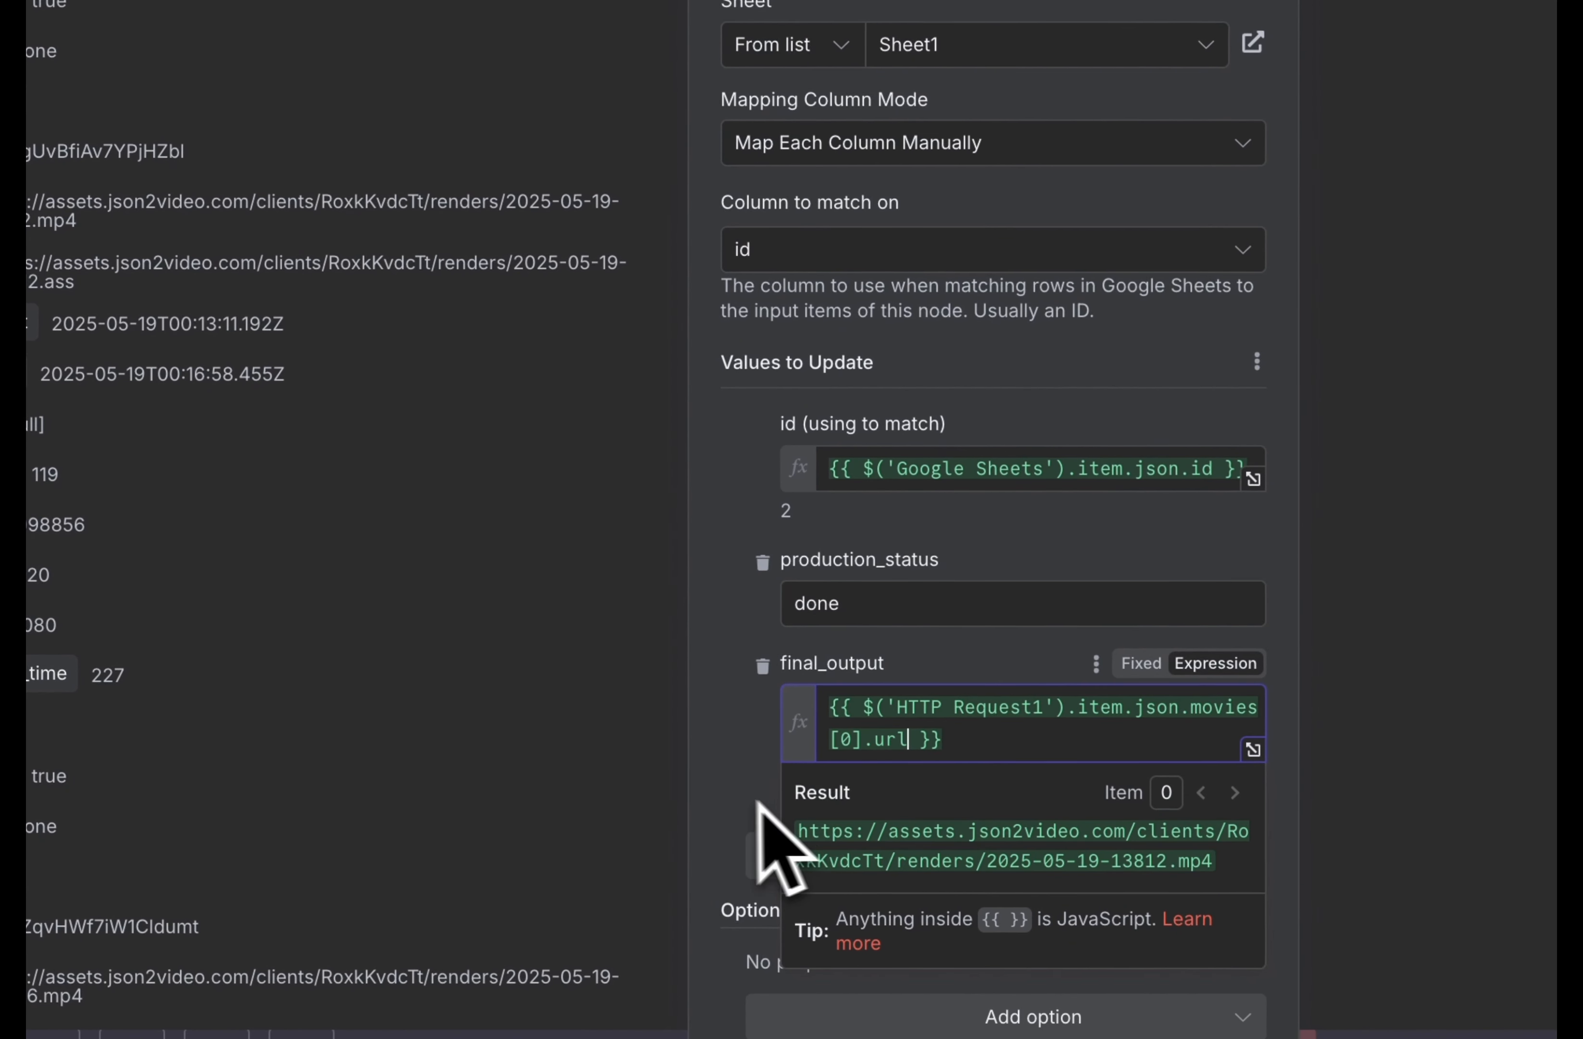
click(723, 763)
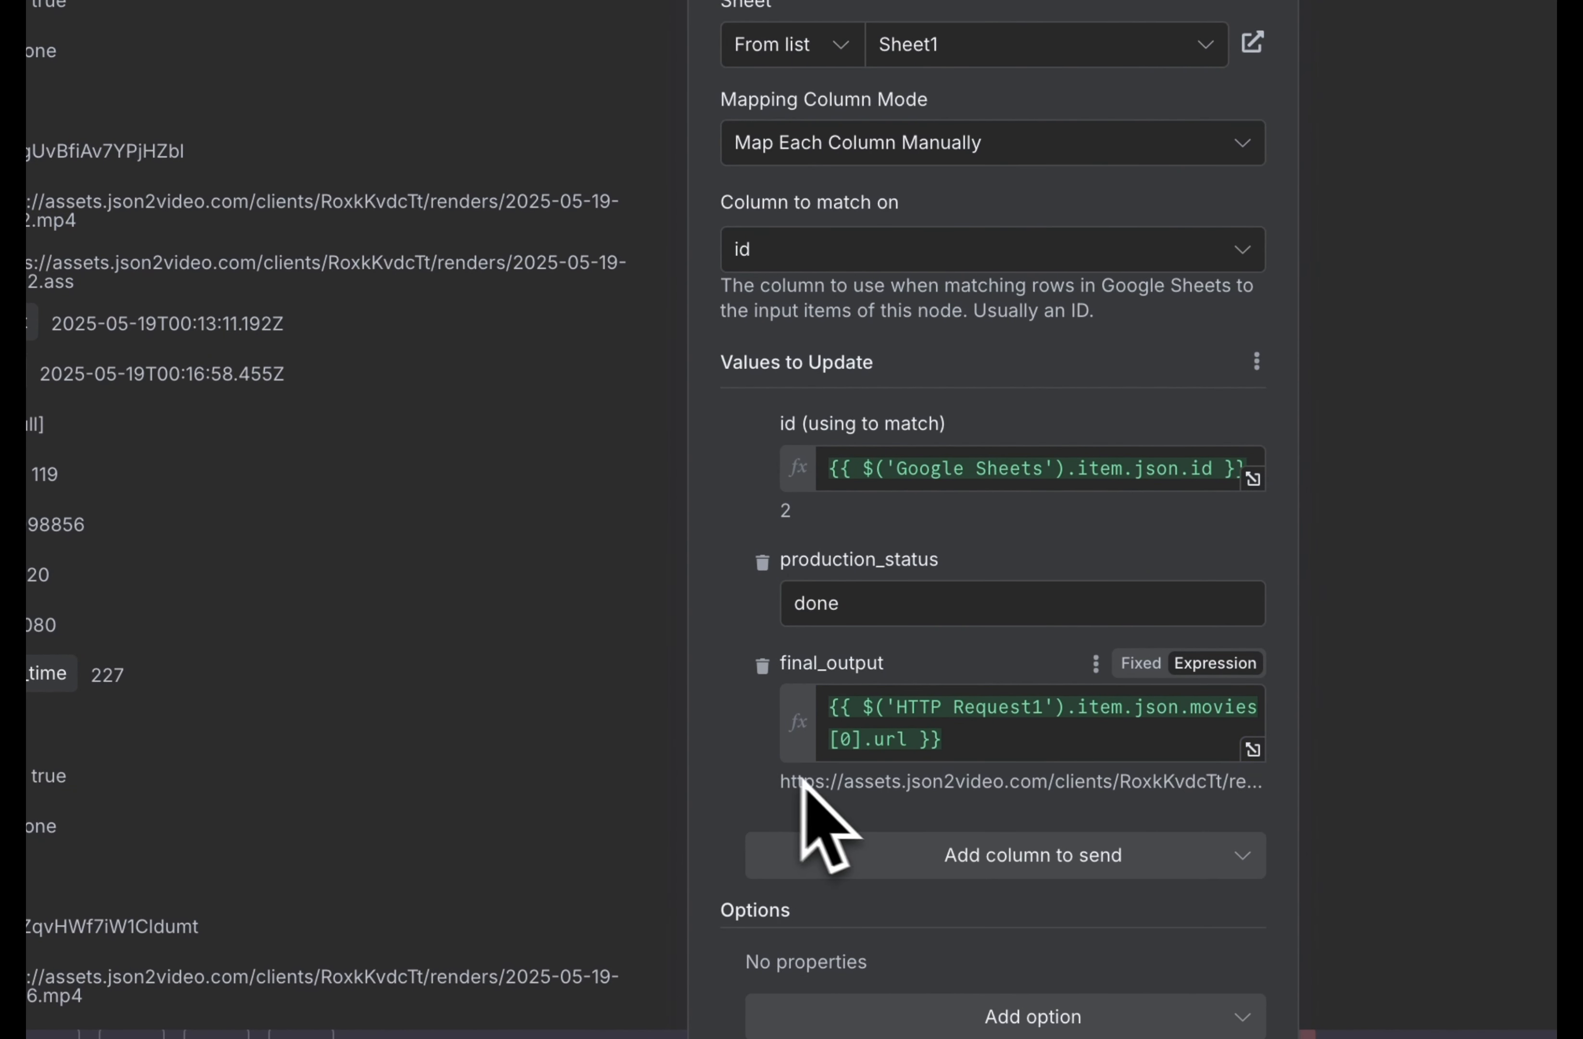
Test the Google Sheets2 update node and return to the workflow canvas
scroll(902, 503, up, 3)
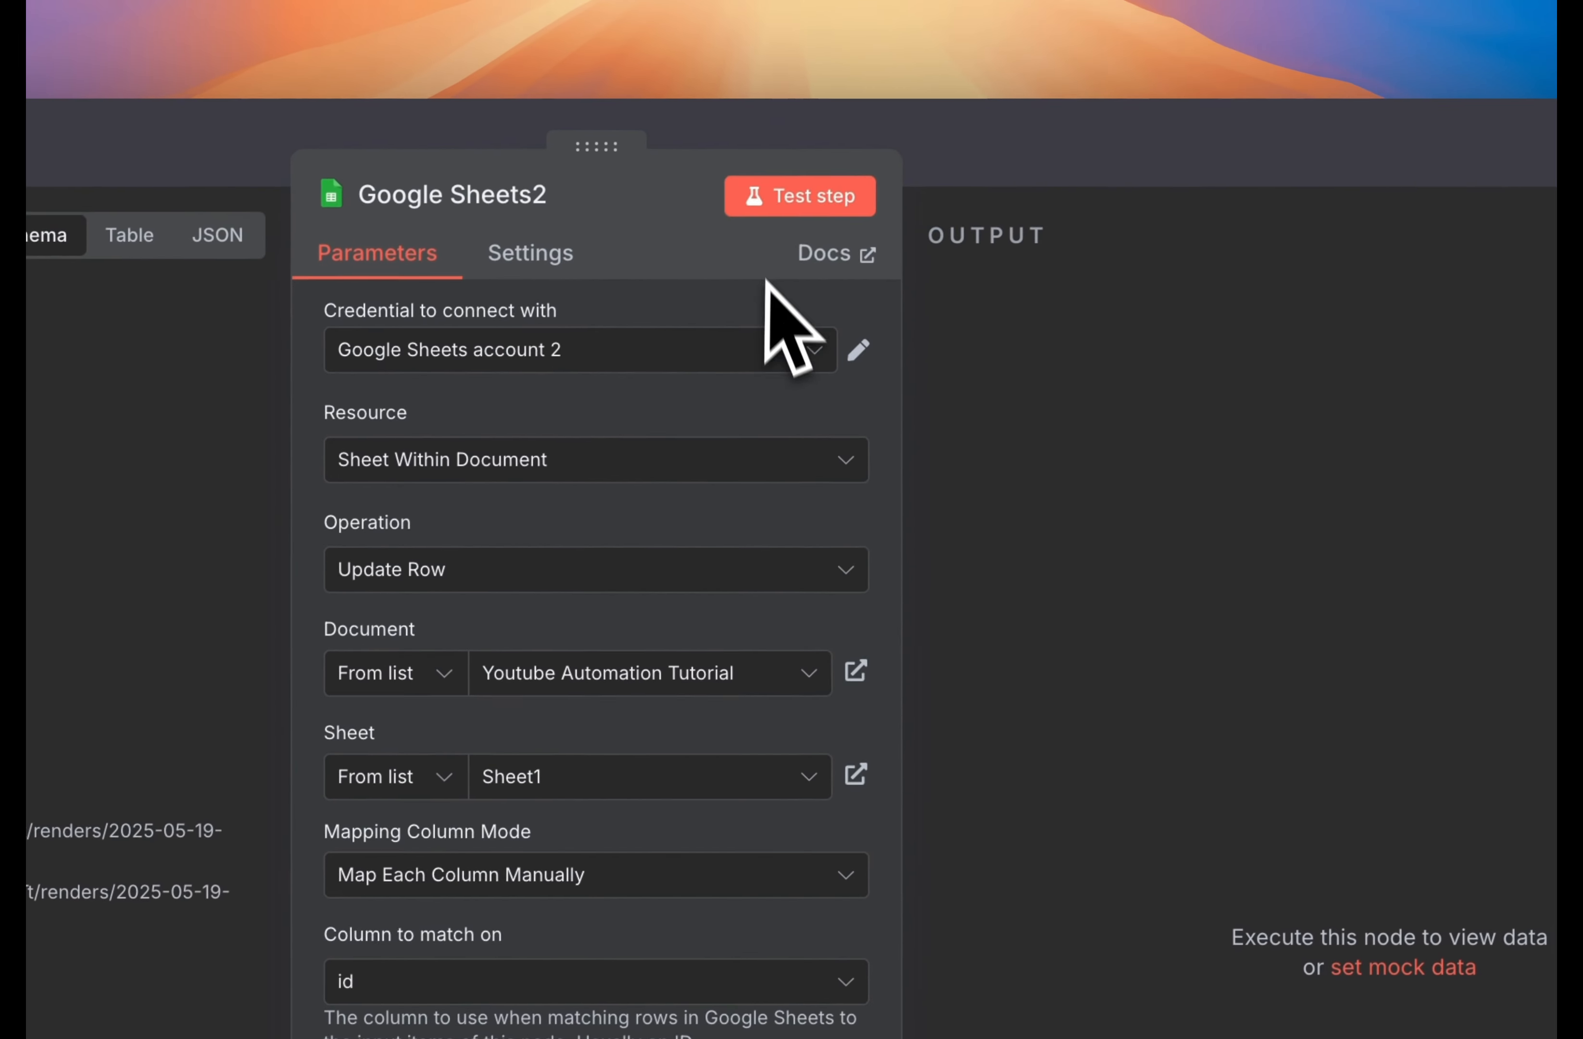
click(781, 200)
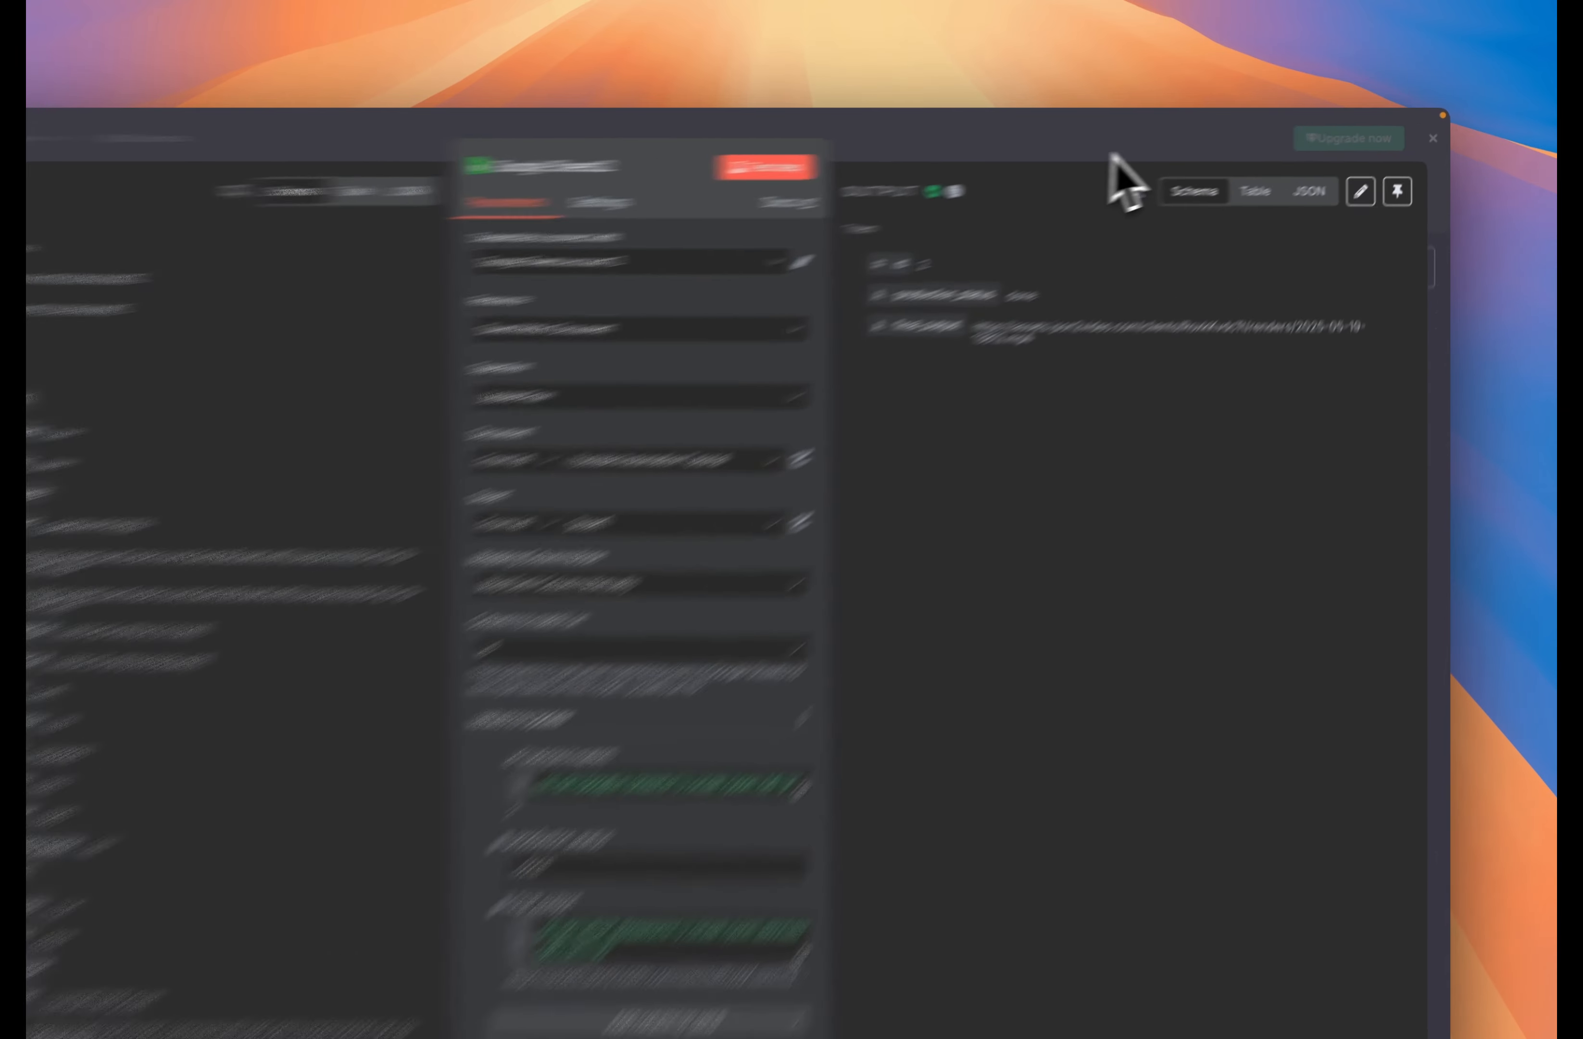
click(1181, 140)
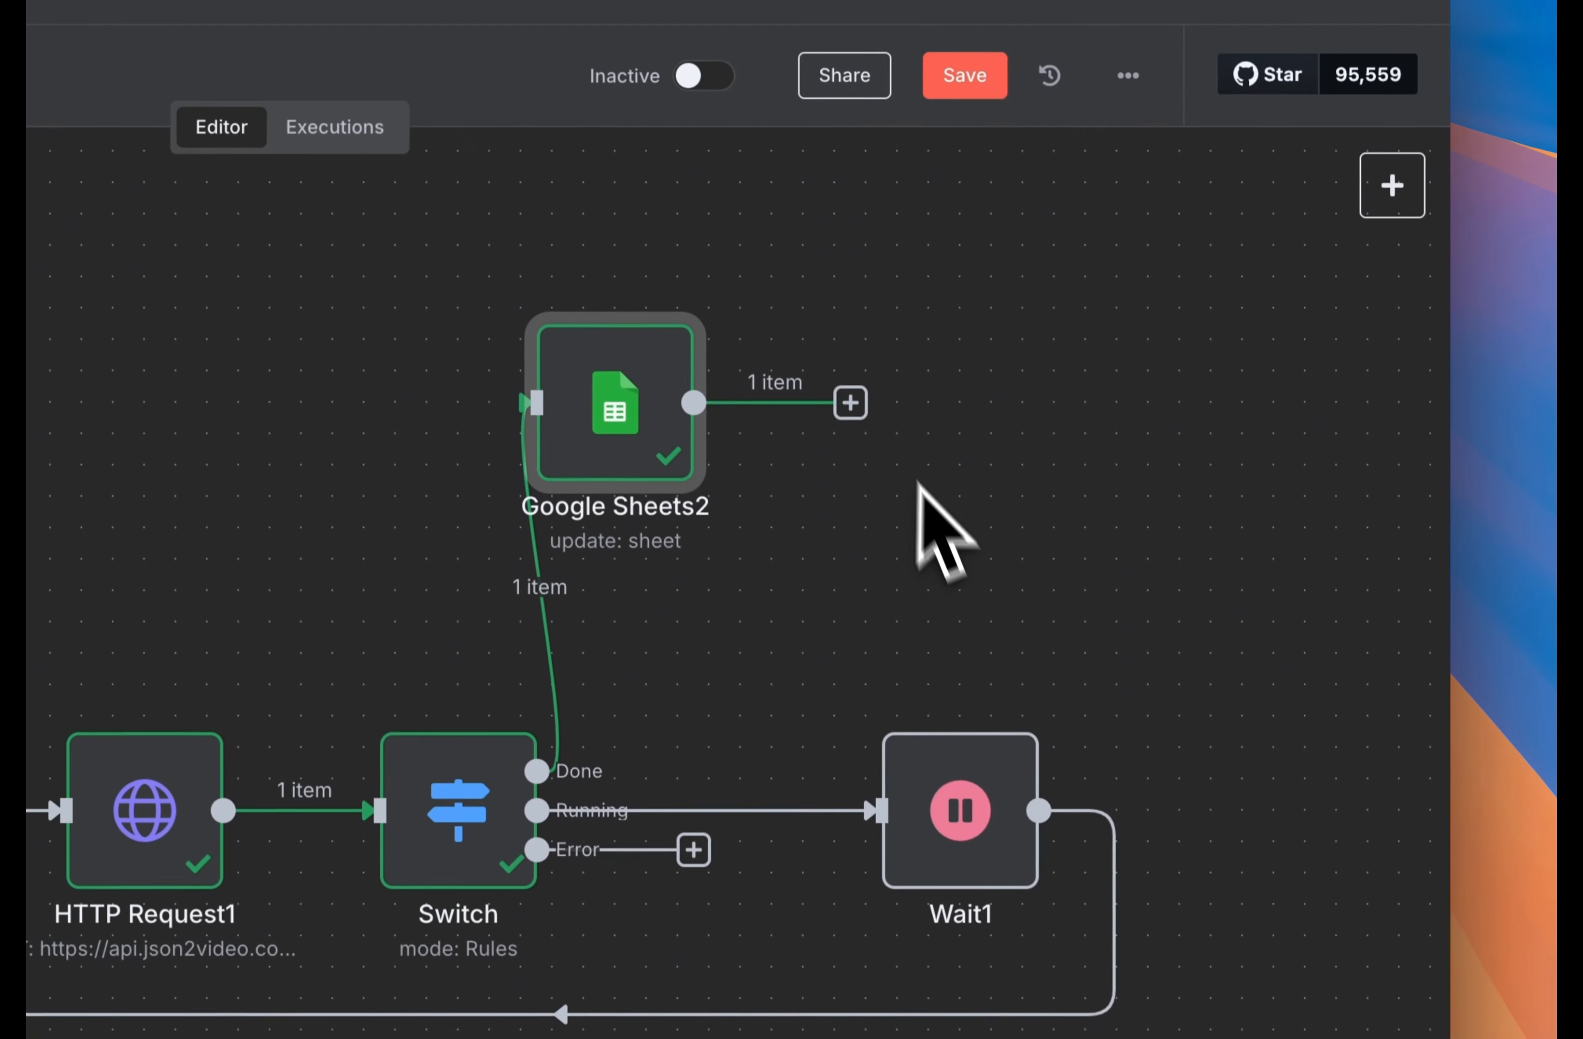
Shift the Google Sheets2 node away from the Switch node and add an HTTP Request node after it
drag(612, 380, 768, 367)
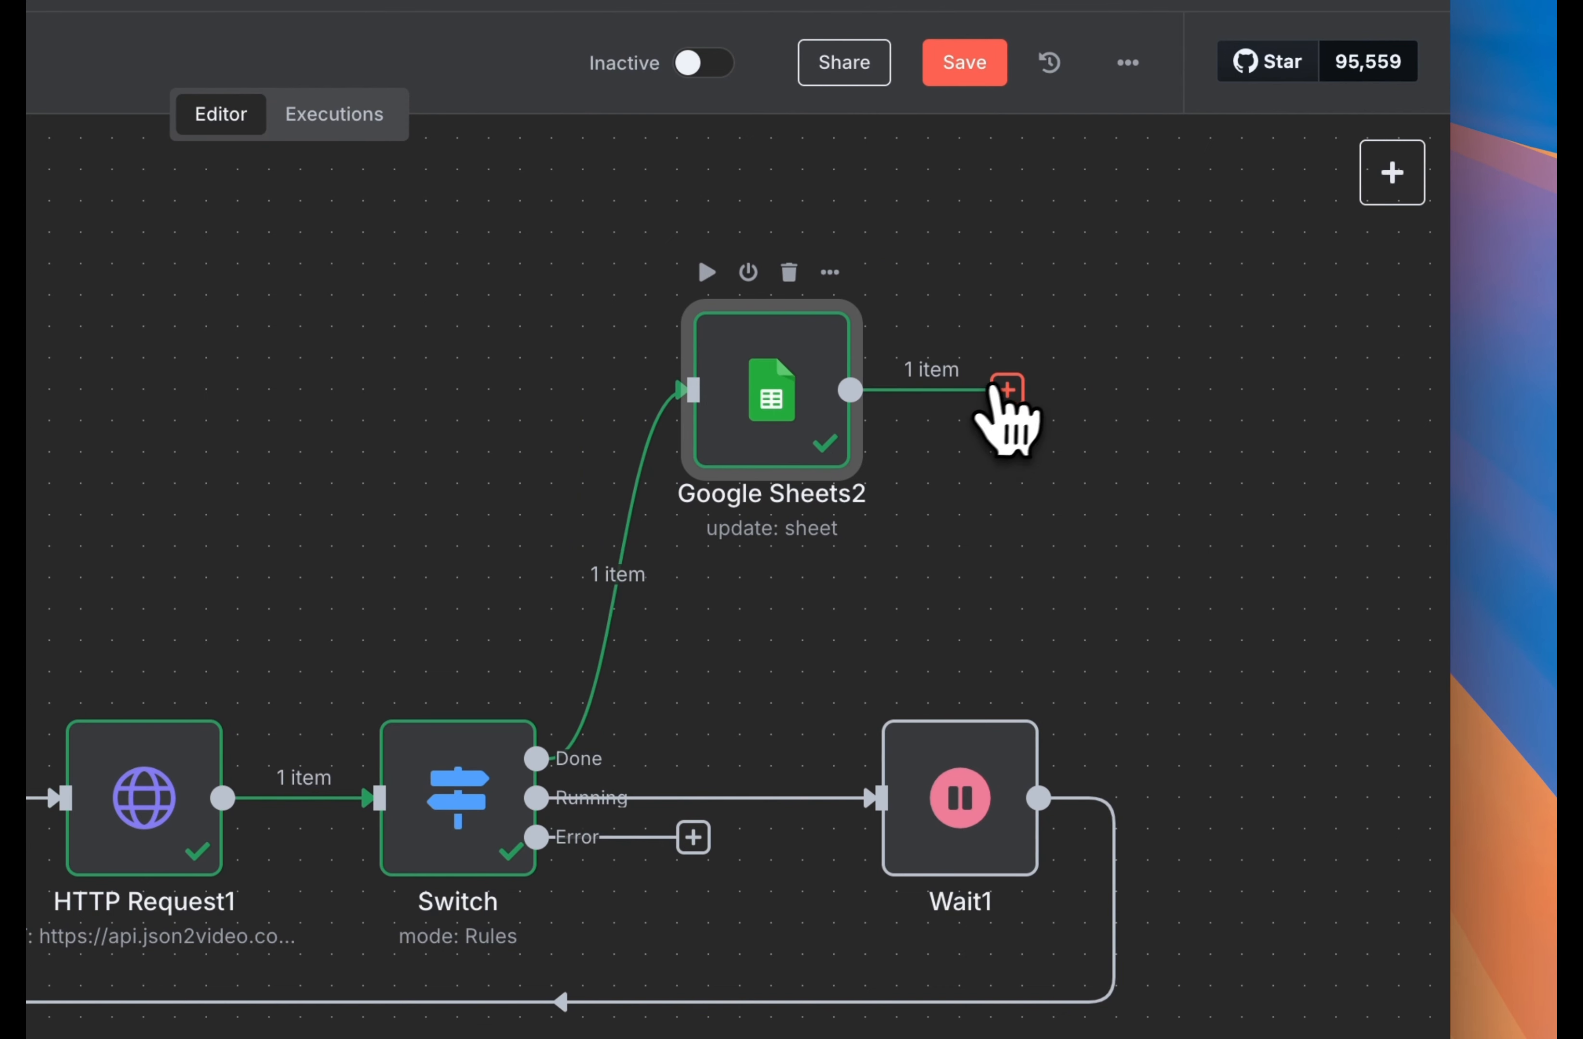
click(1006, 390)
text(http)
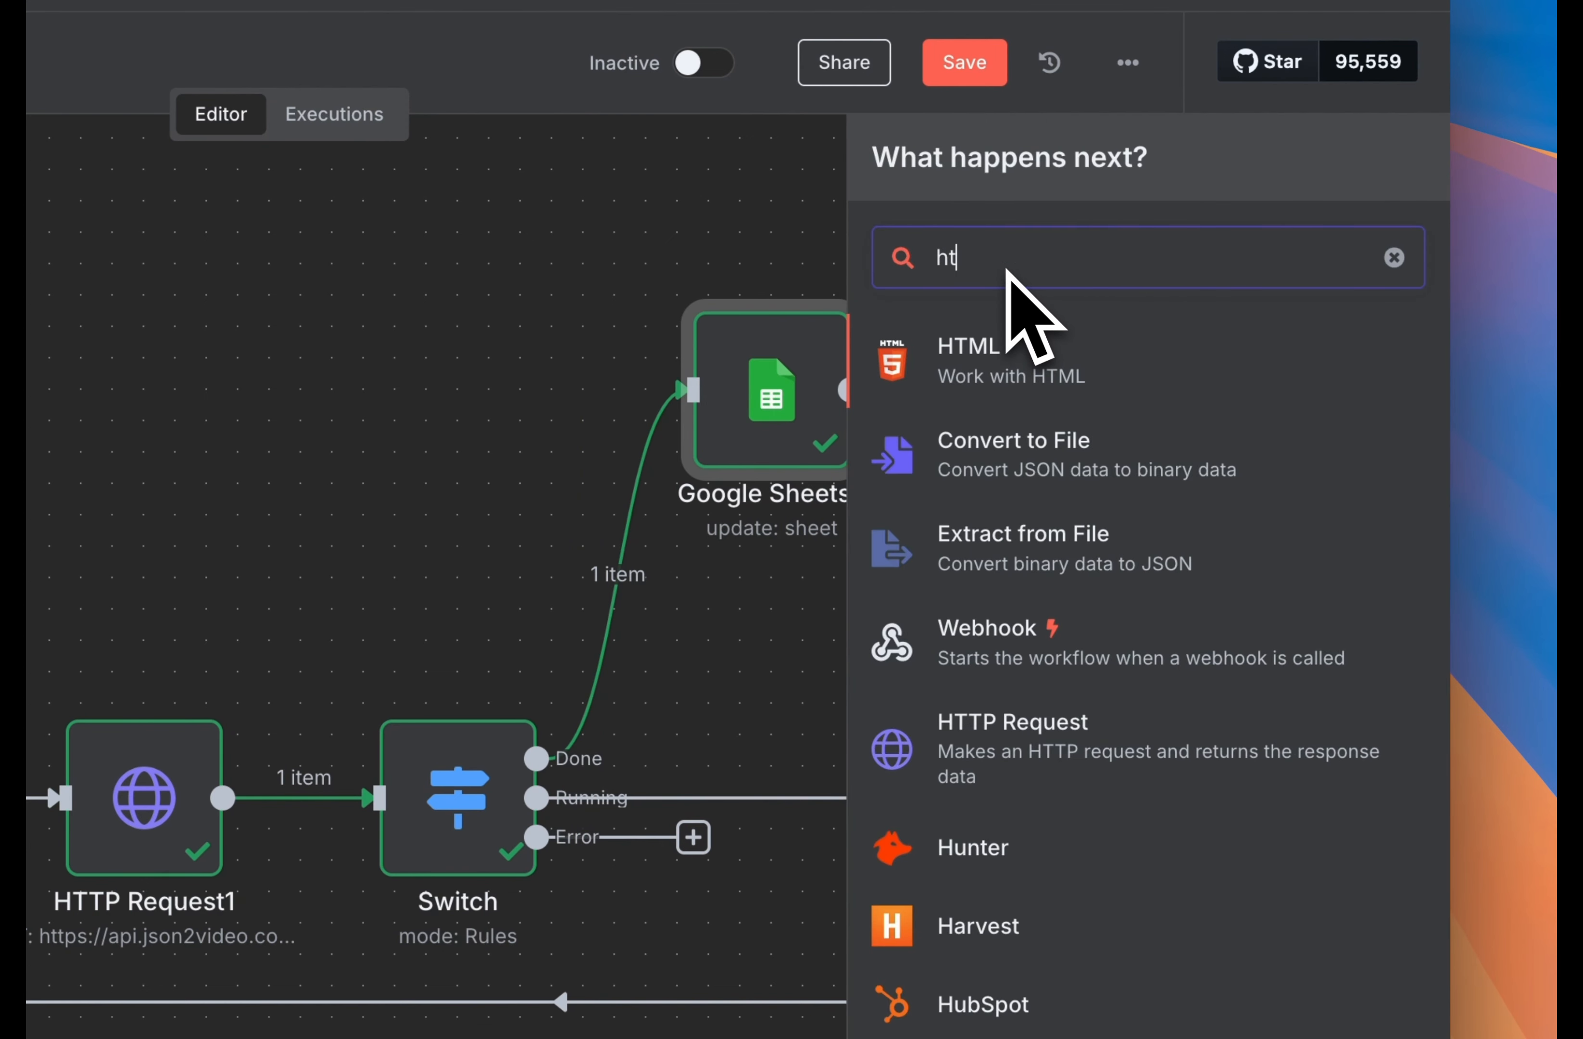
click(1038, 368)
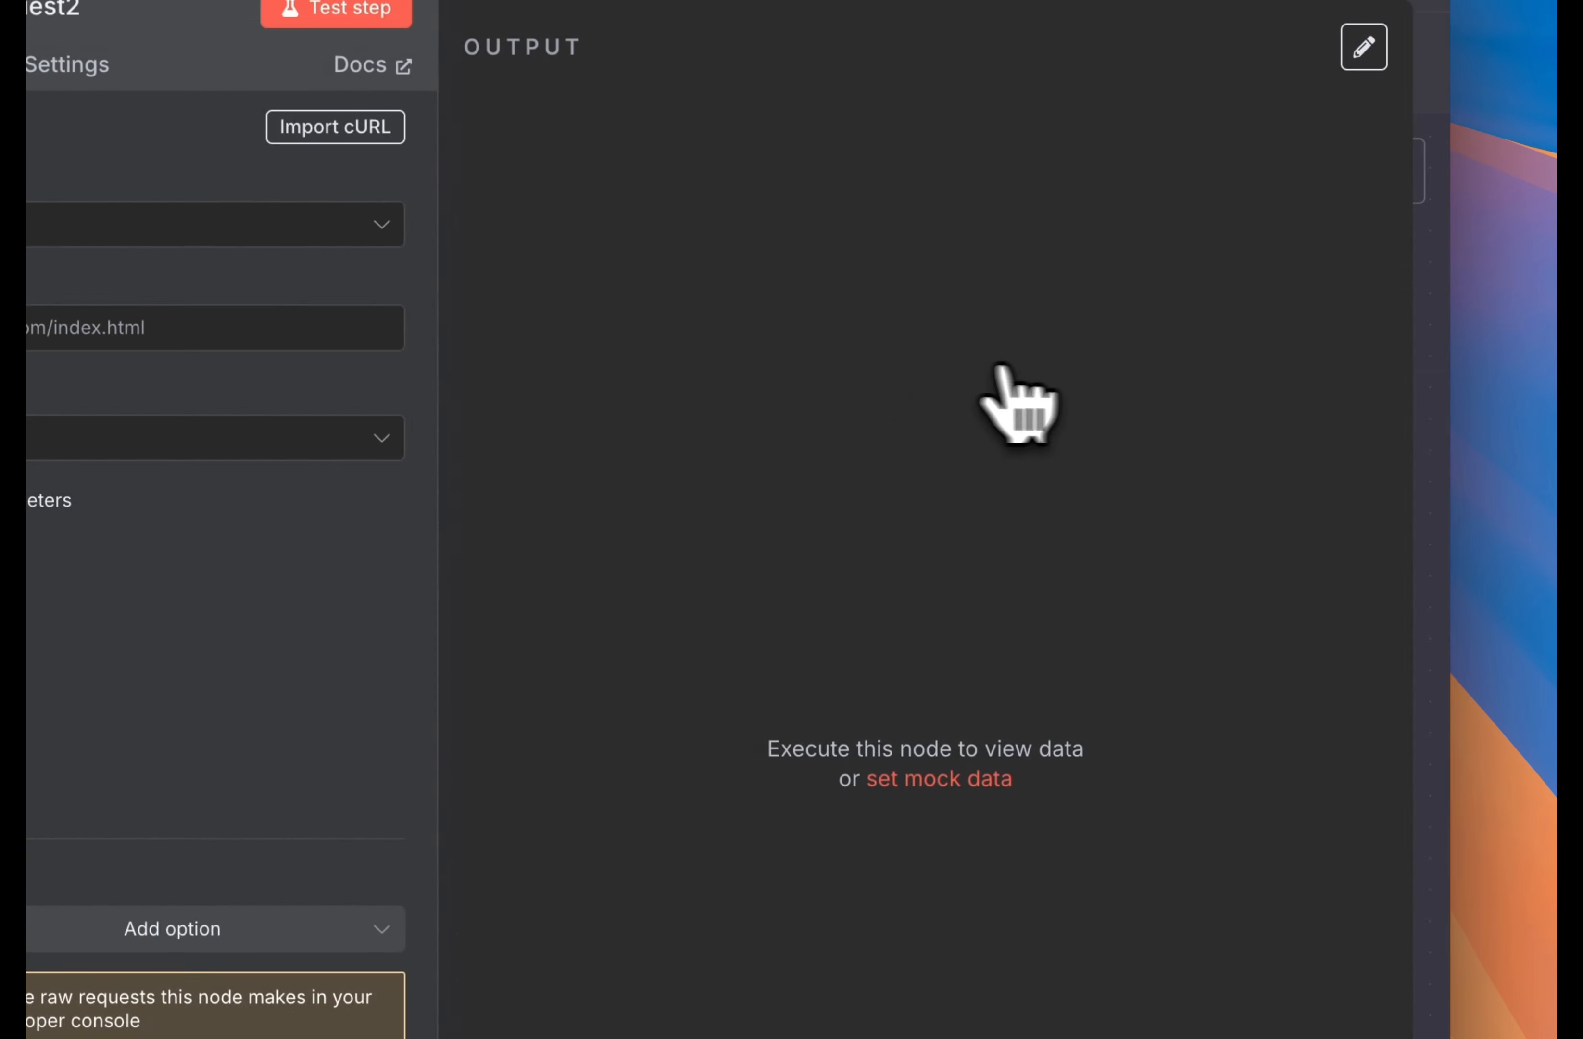
Map the new HTTP Request node's URL to the final_output field from Google Sheets2
click(618, 521)
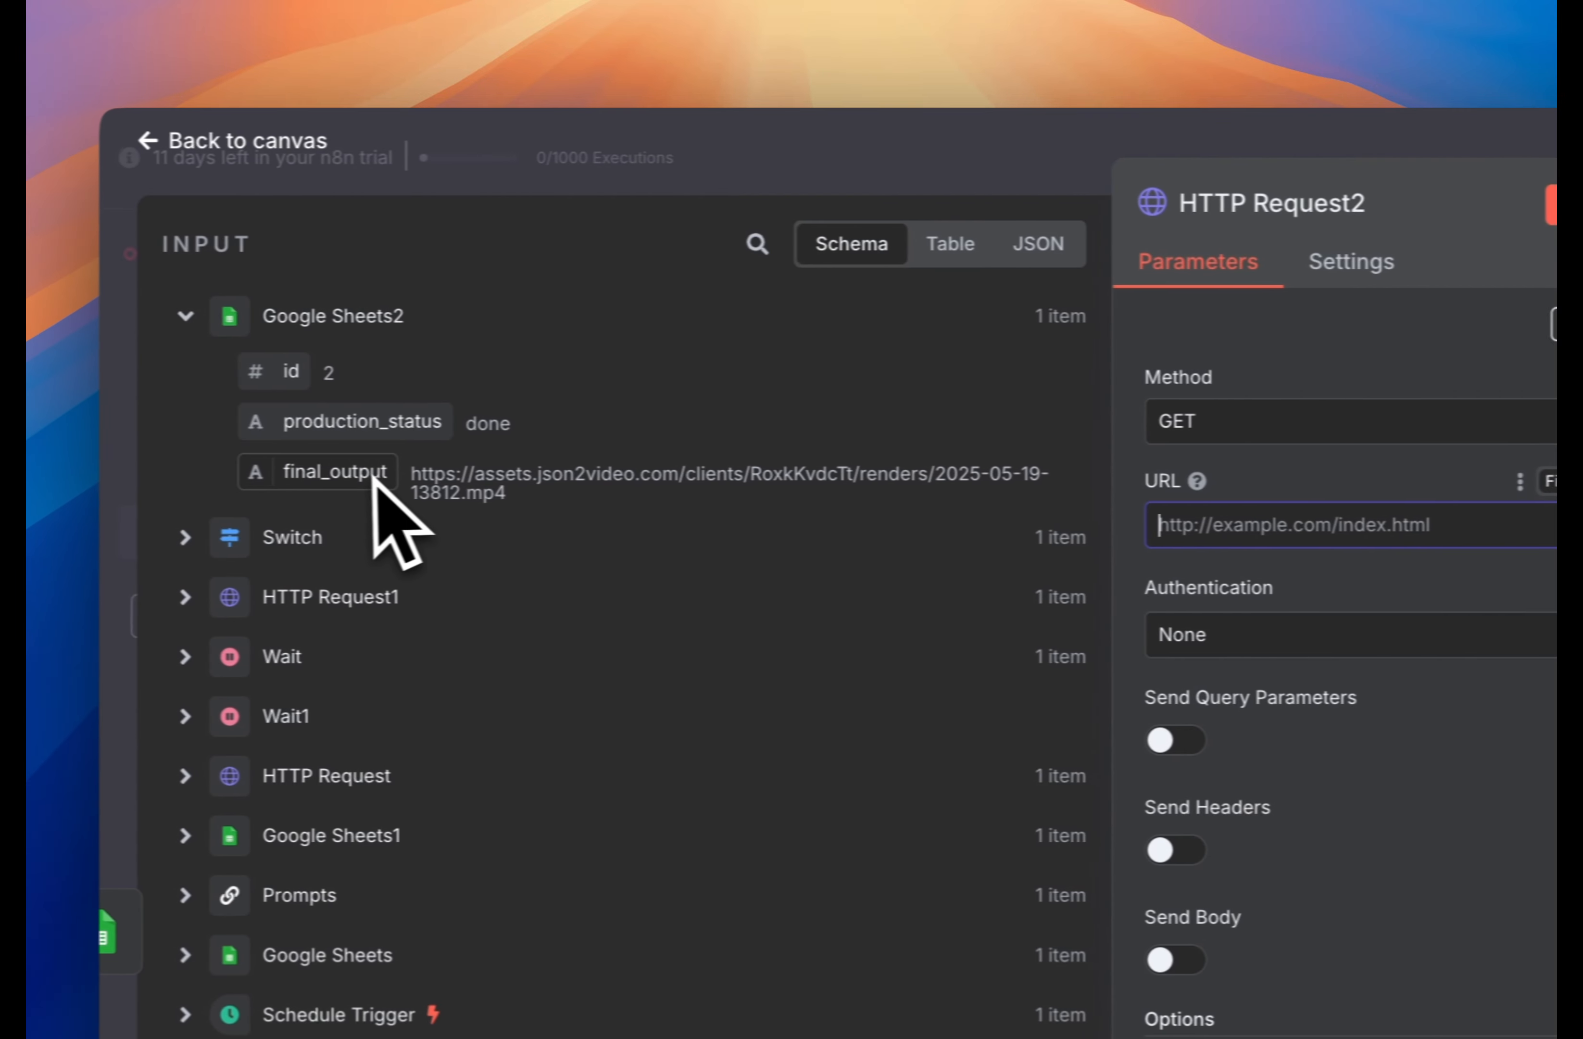
drag(376, 476, 995, 292)
mouse_move(911, 601)
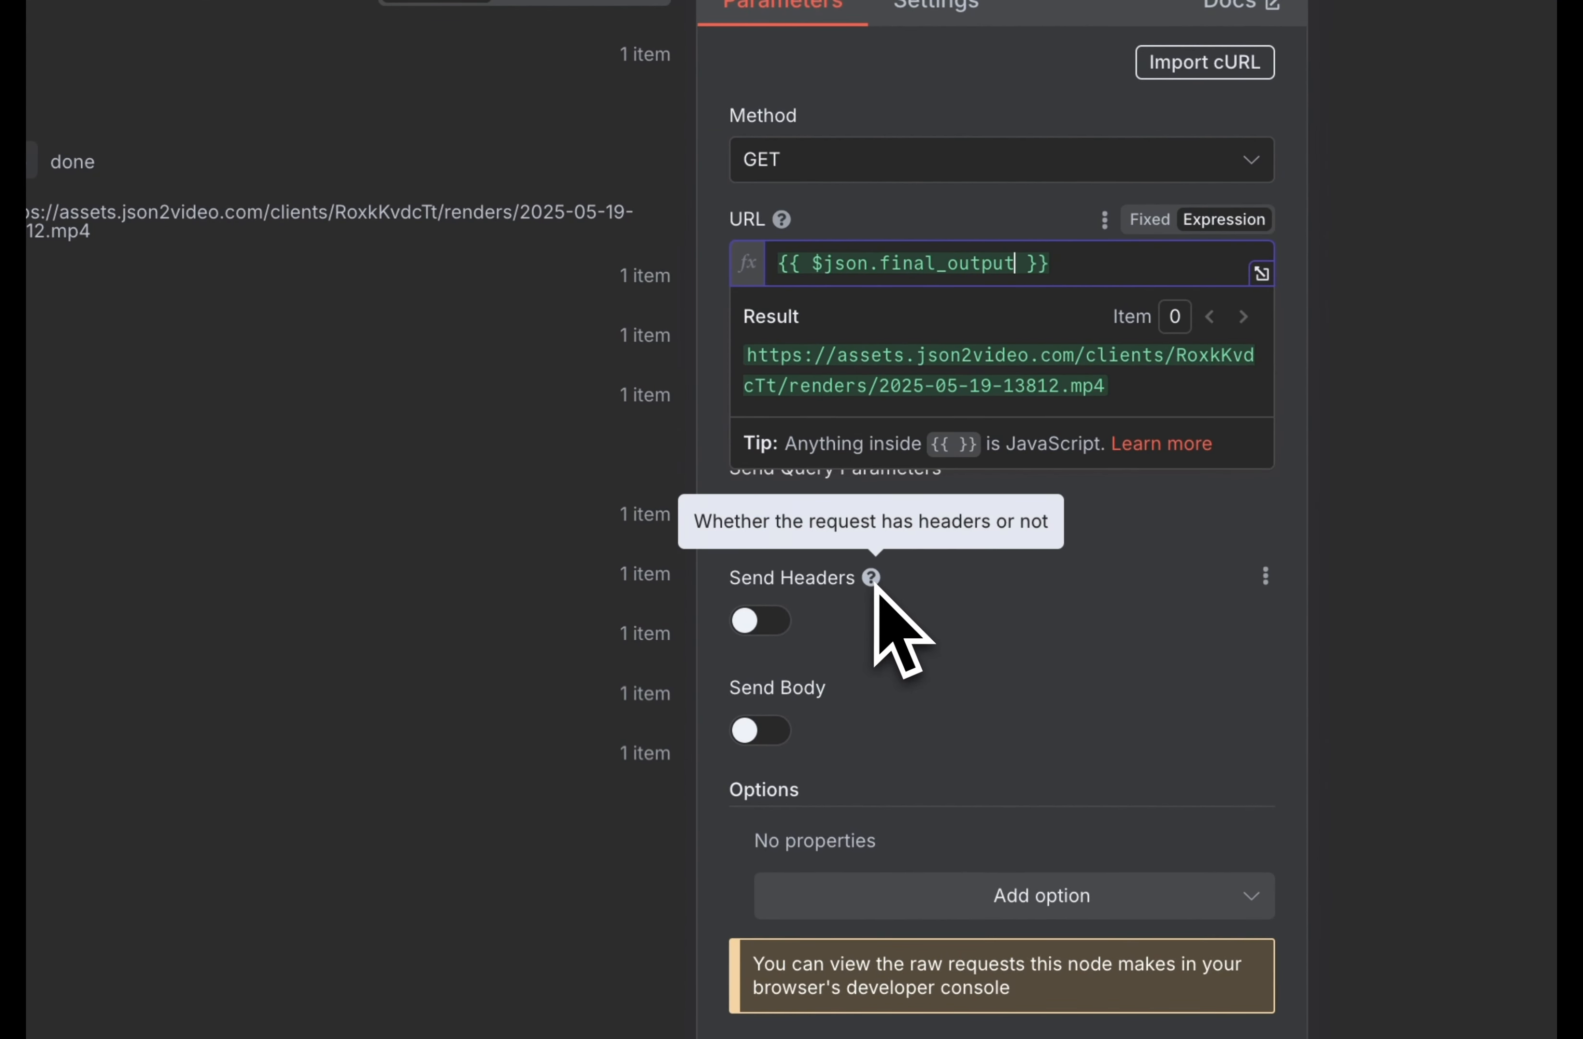
click(960, 754)
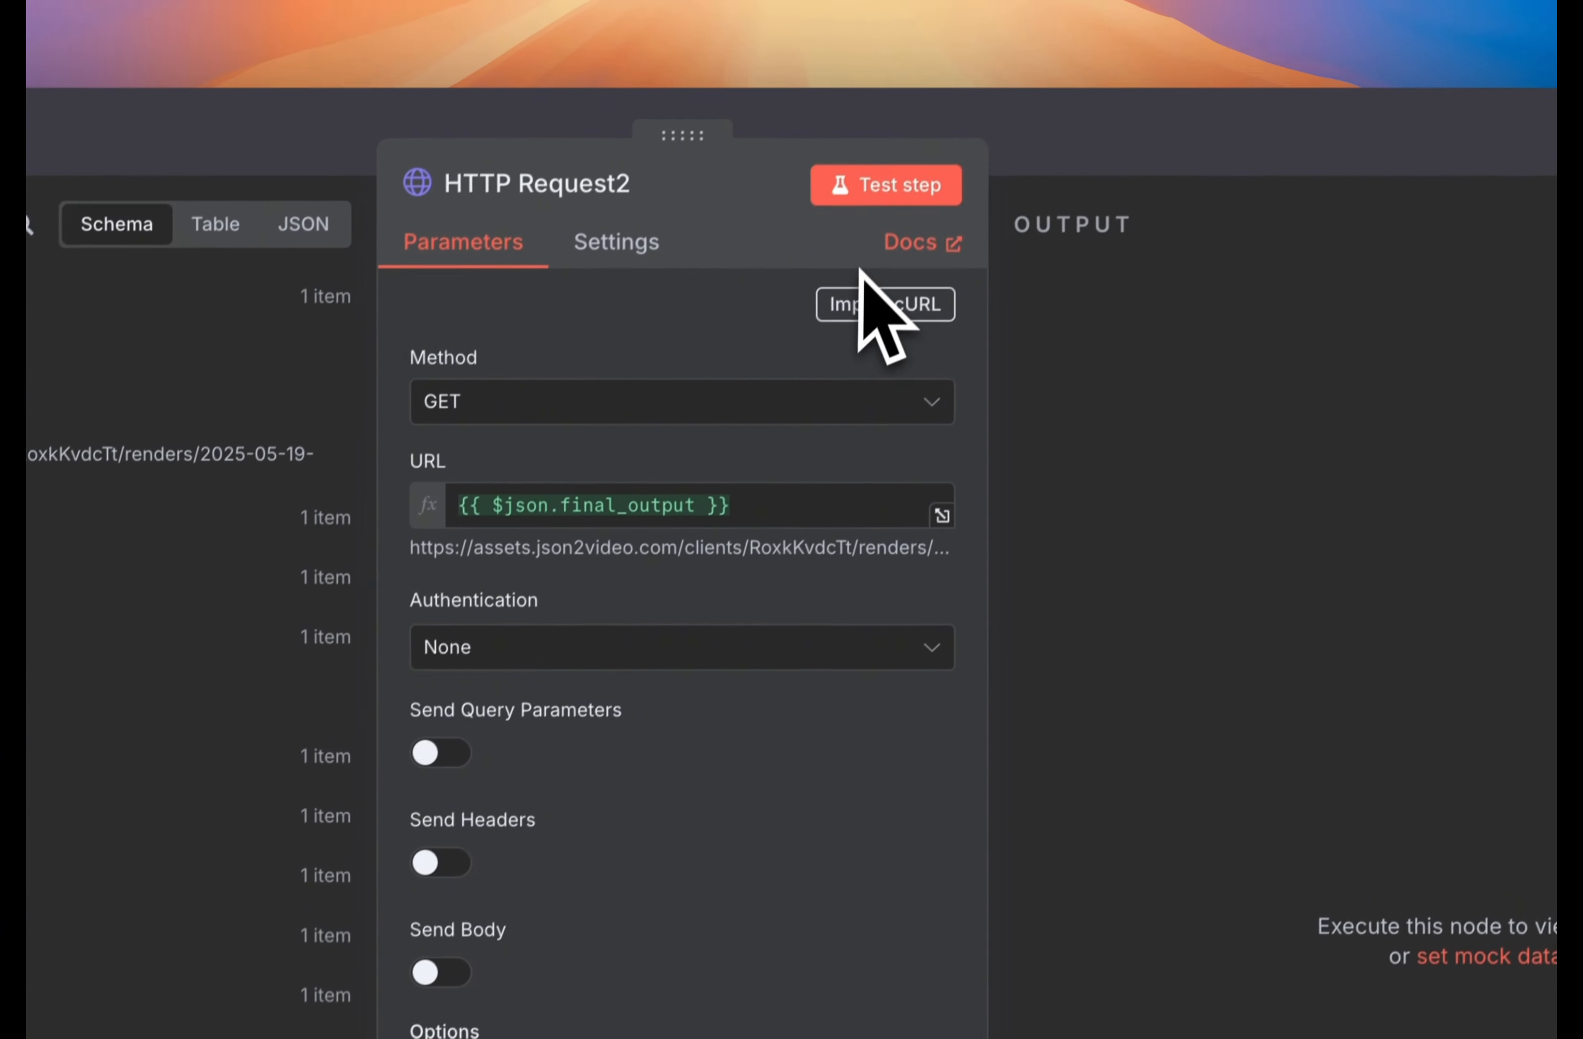
Test the HTTP Request2 node to fetch the rendered video file, then return to the canvas
click(853, 195)
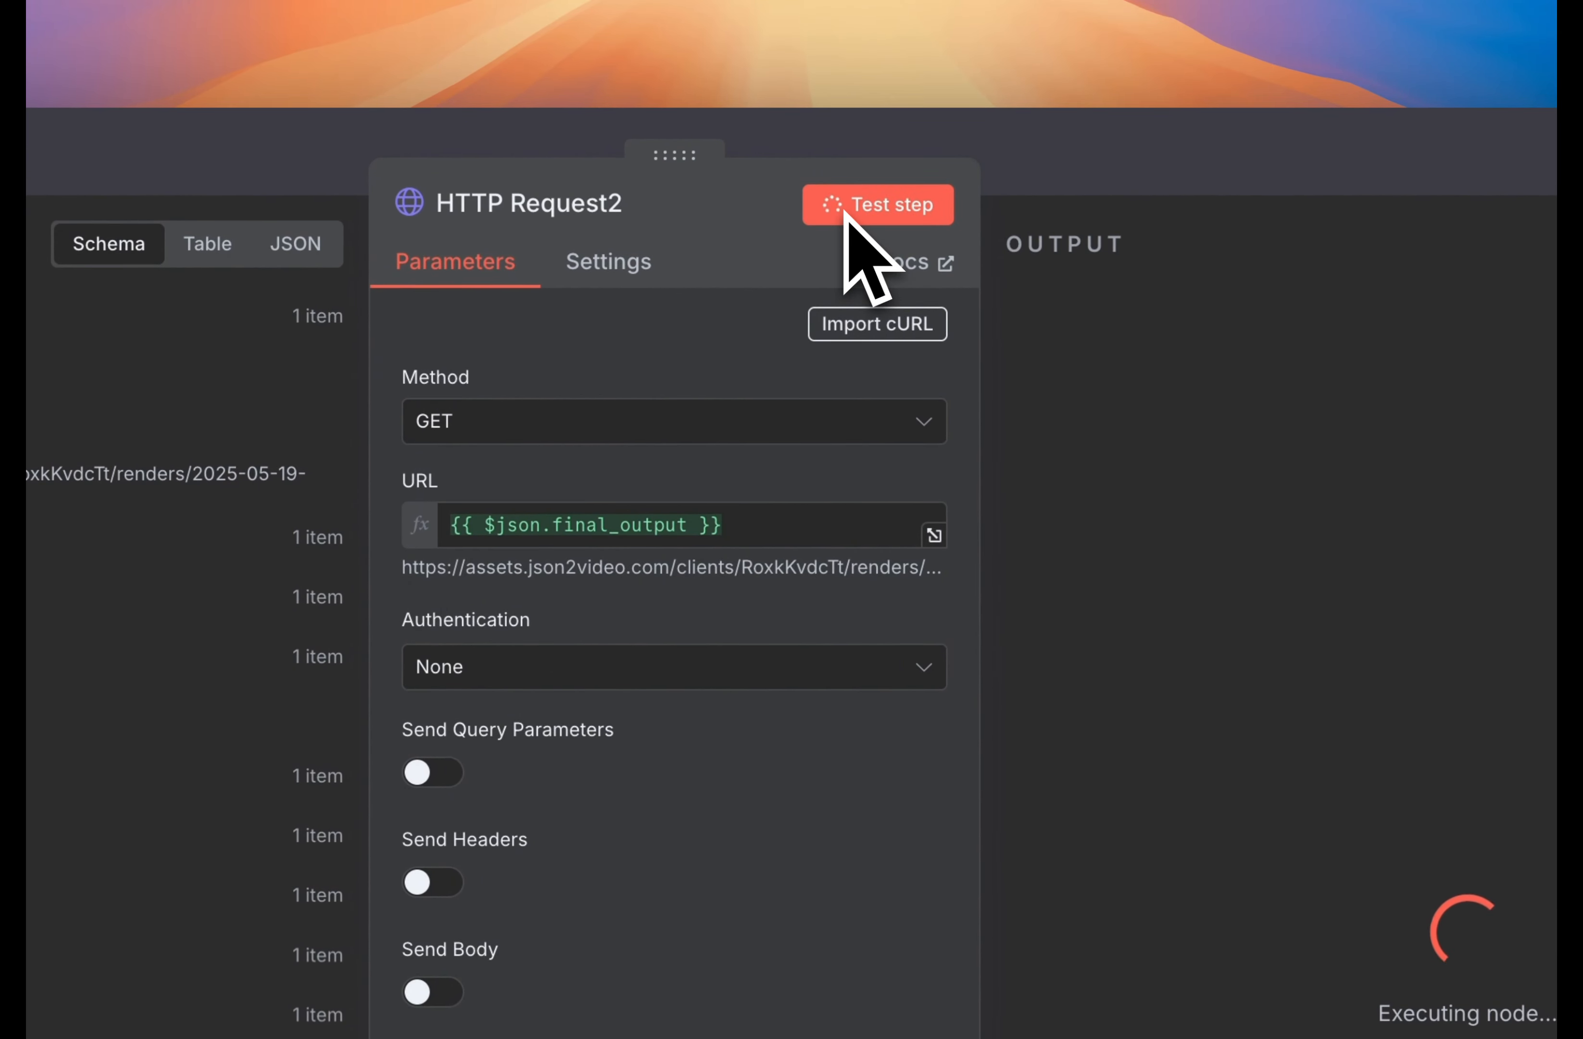
drag(768, 523, 442, 518)
click(769, 295)
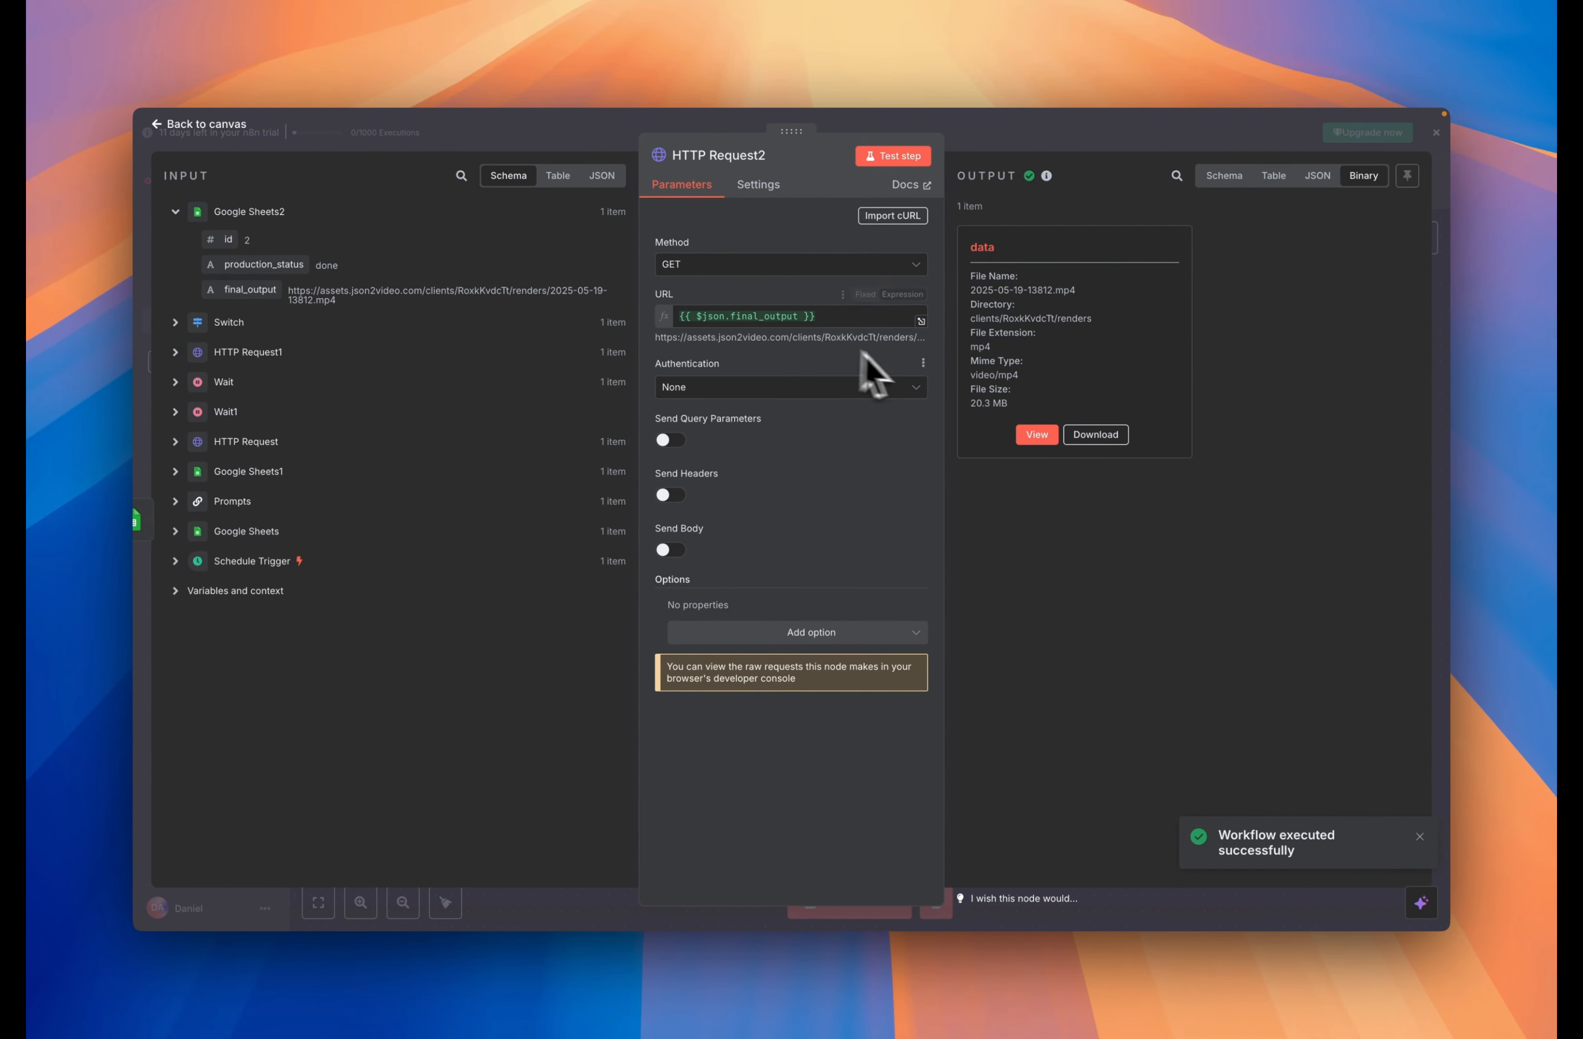
drag(853, 317, 728, 317)
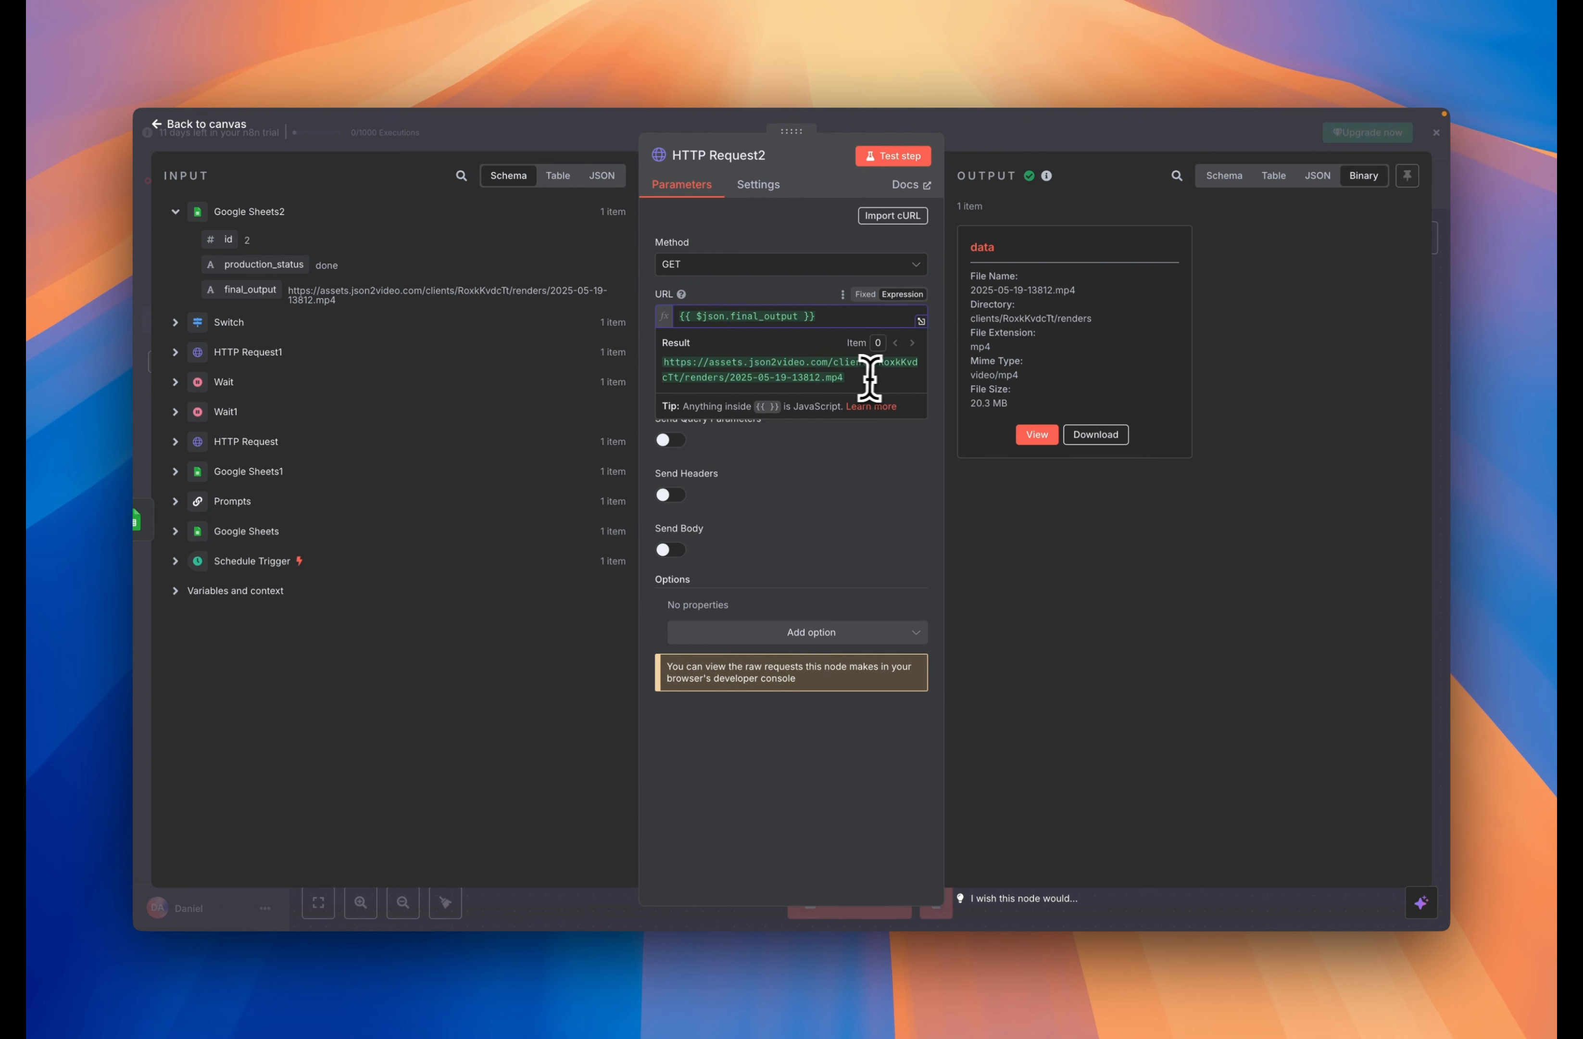
click(1170, 149)
Add a YouTube node with the Upload a video action after HTTP Request2
scroll(1249, 355, right, 5)
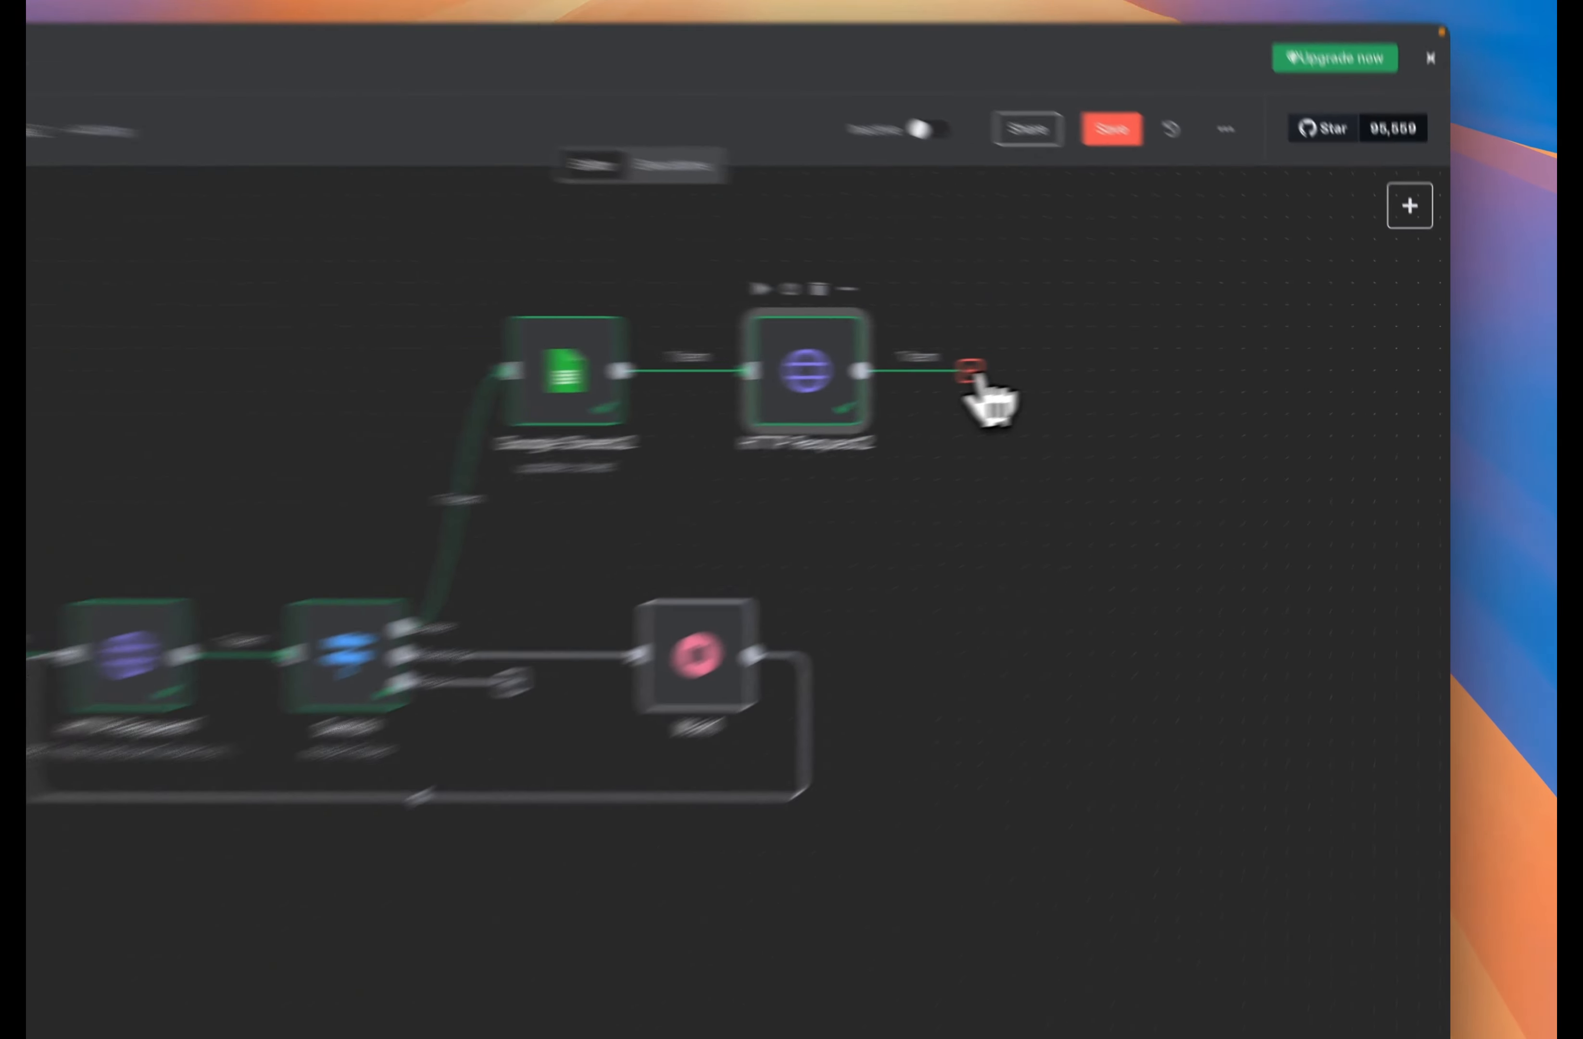
click(1105, 356)
text(you)
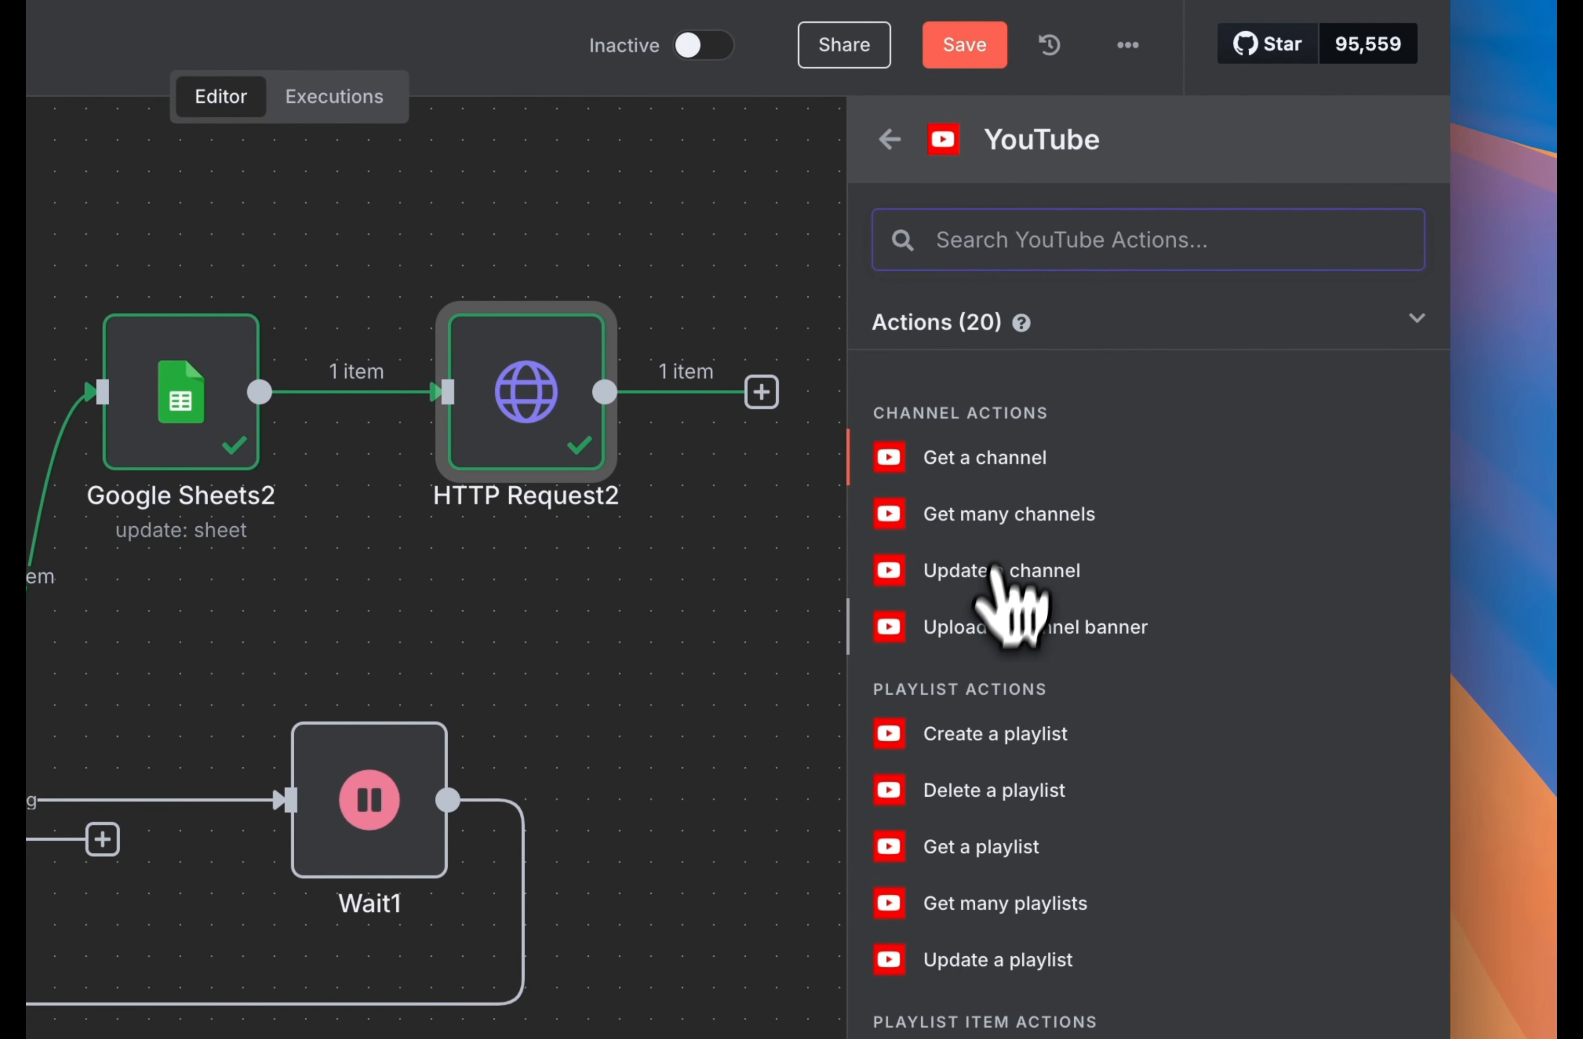
scroll(1011, 958, down, 4)
scroll(998, 755, up, 1)
scroll(1004, 769, down, 4)
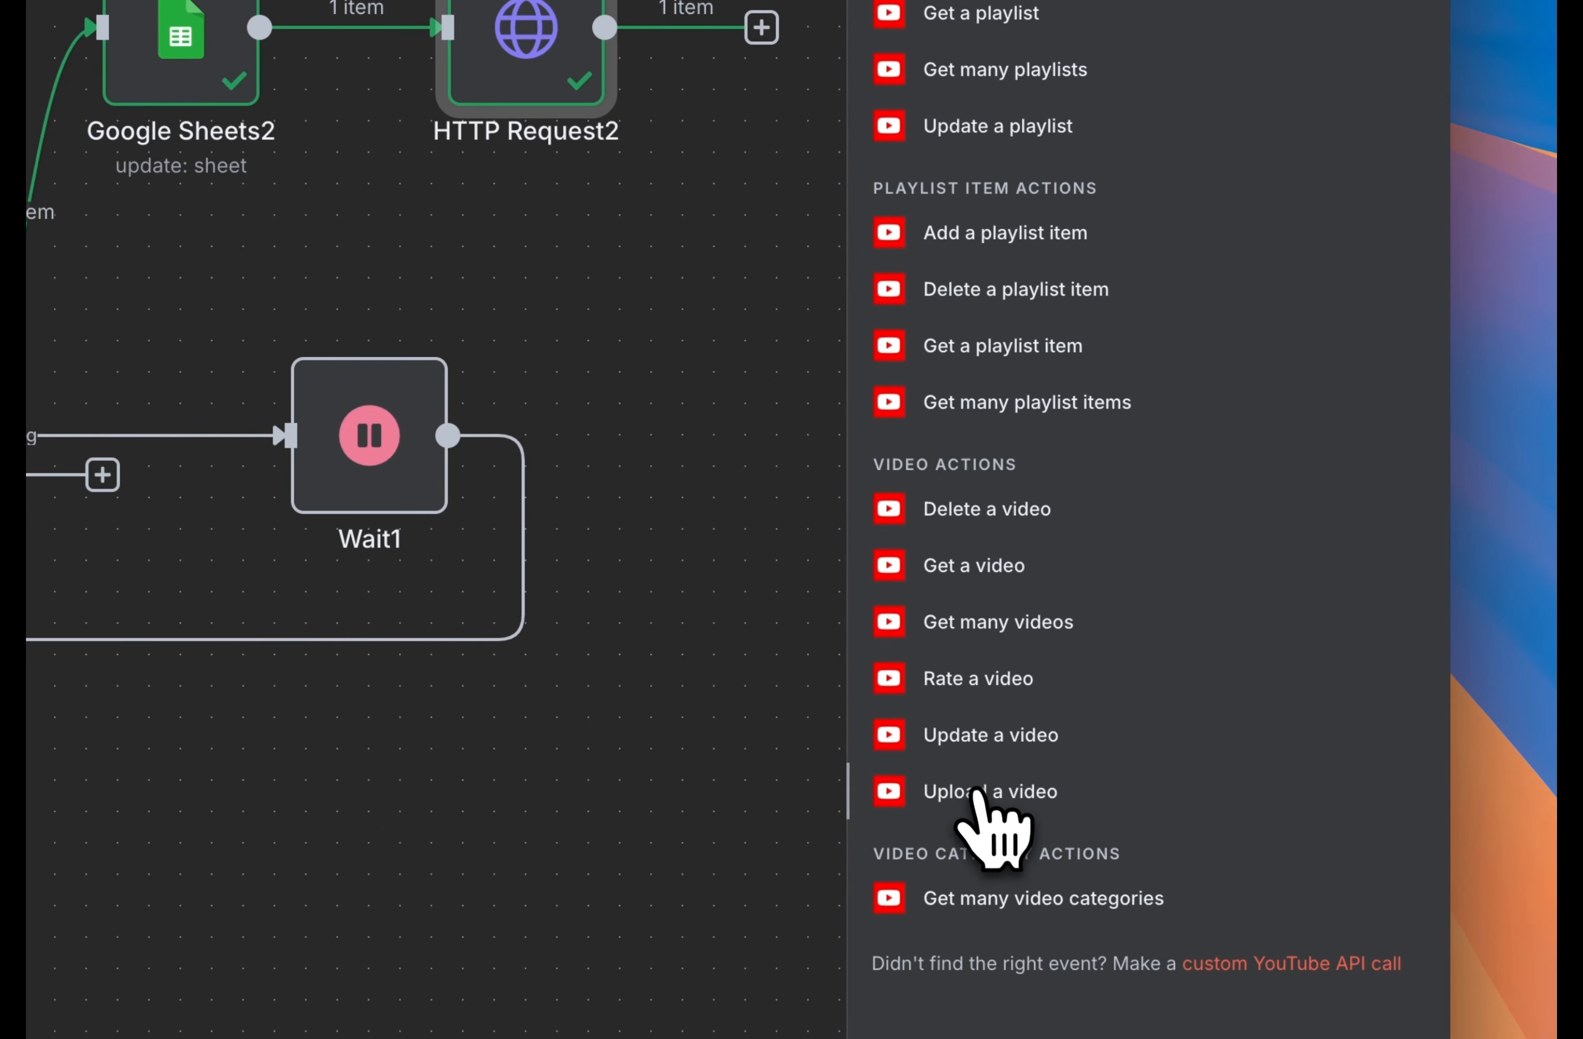
click(981, 782)
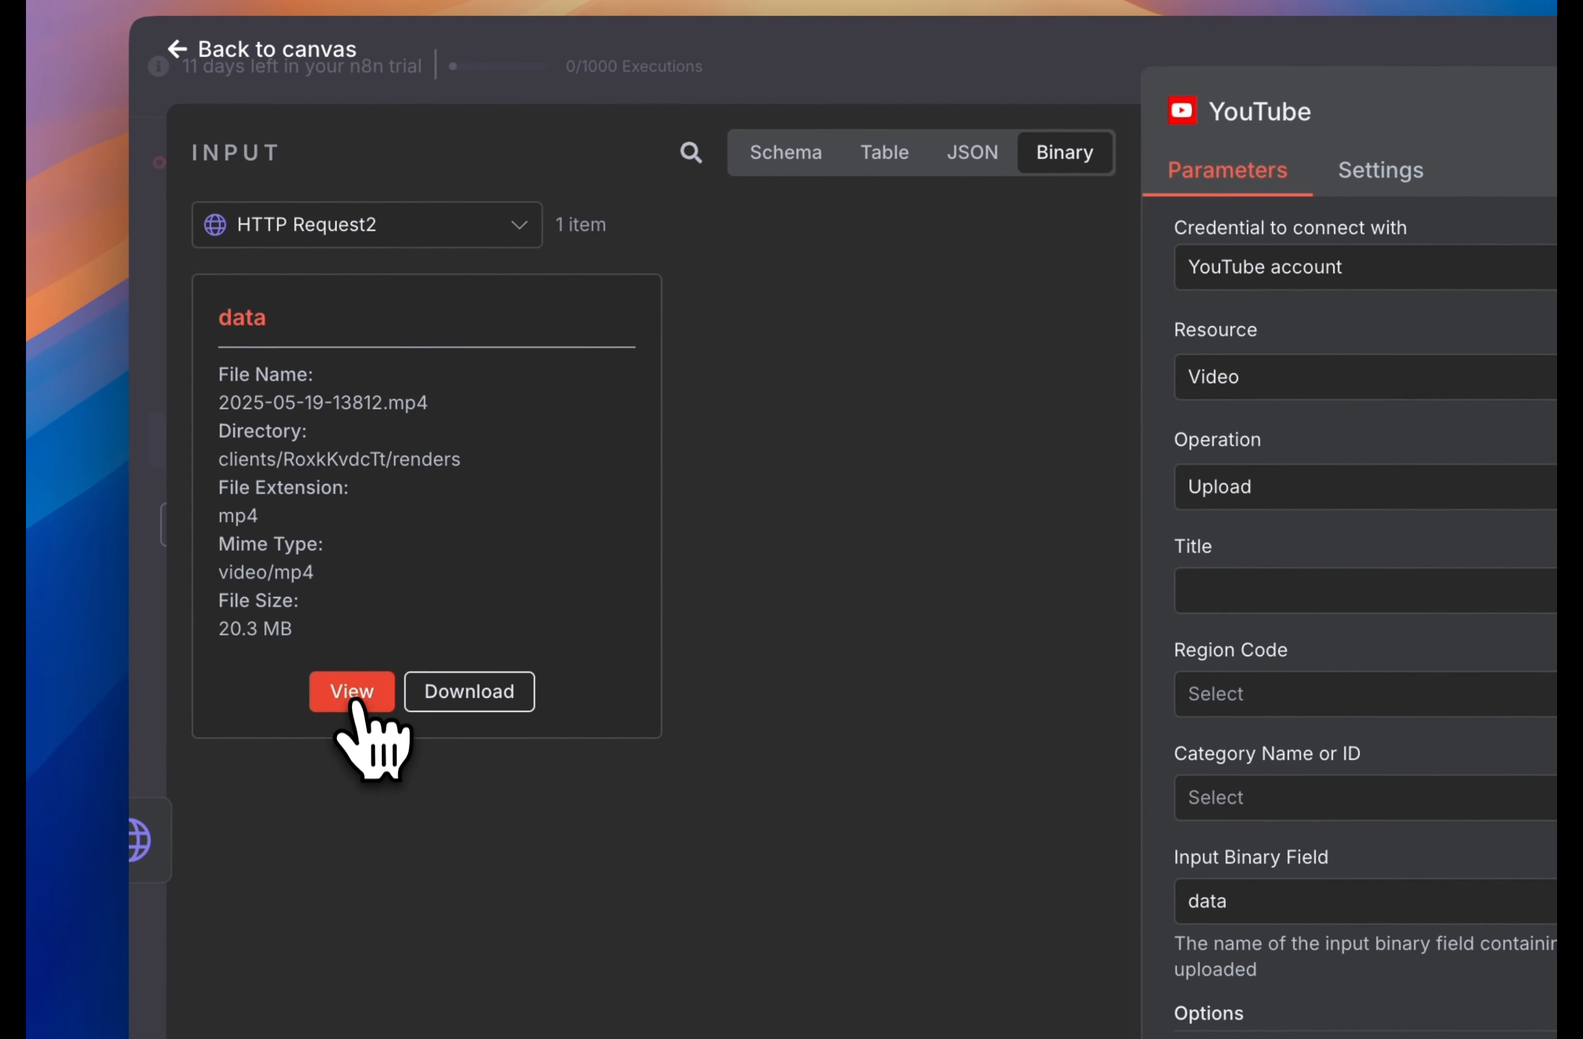
Preview the input video and map the YouTube title to the idea field from the Google Sheets node
click(352, 695)
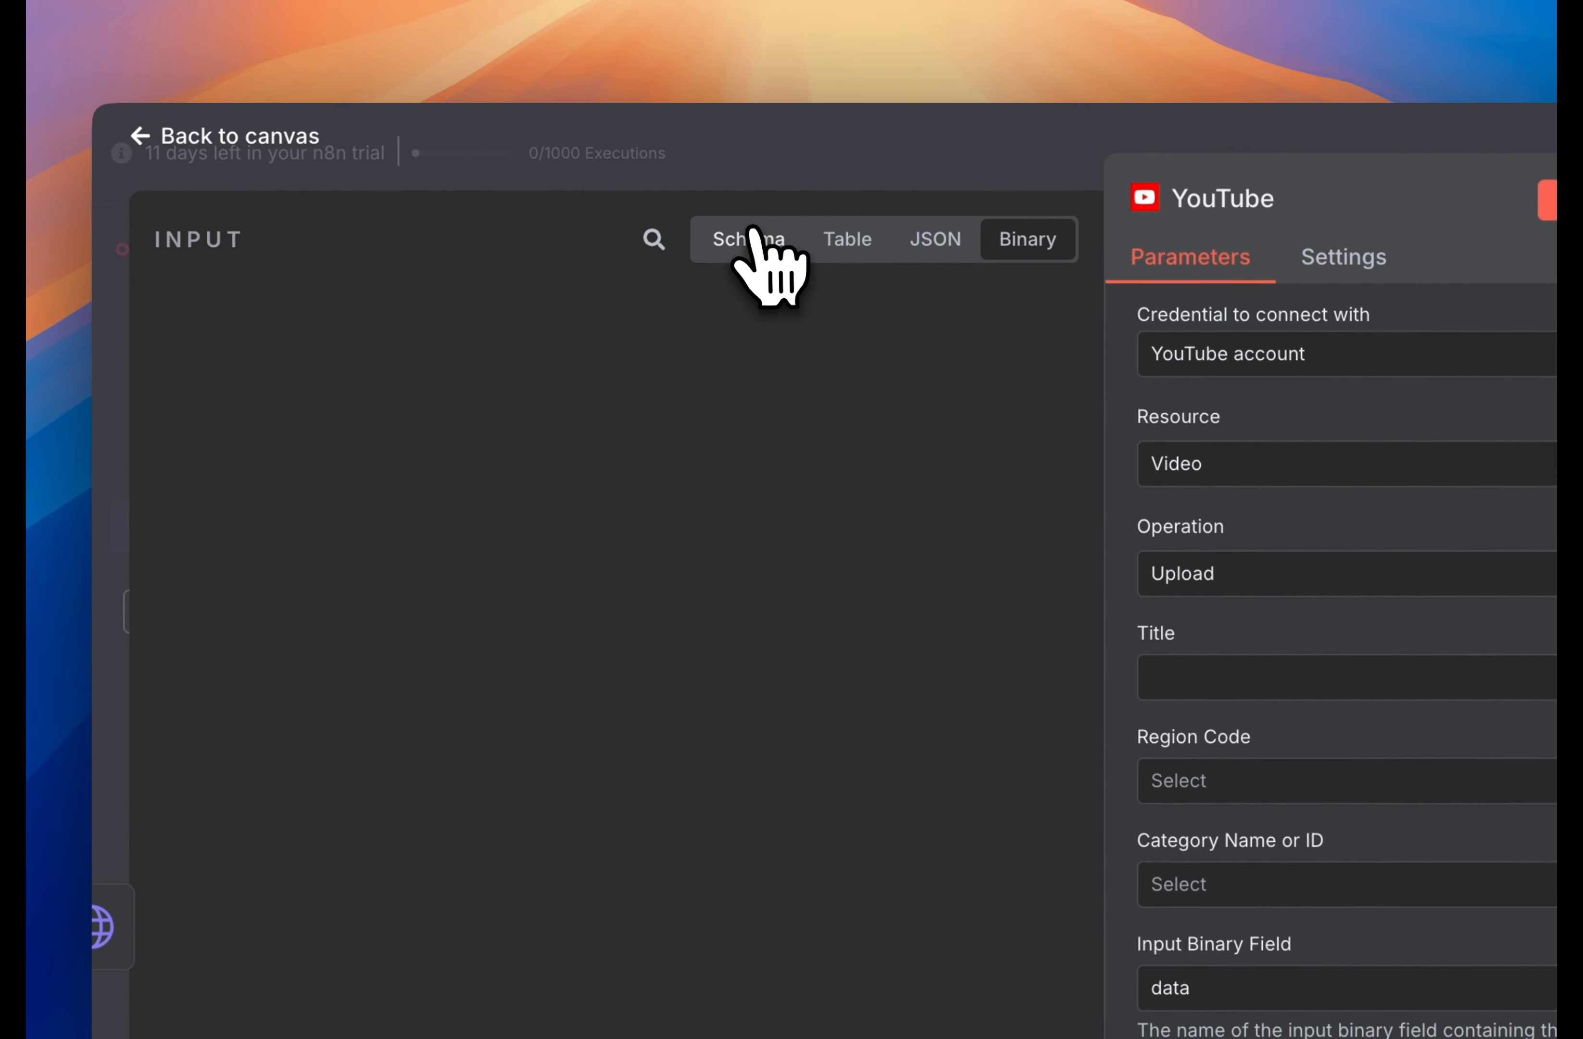
click(751, 232)
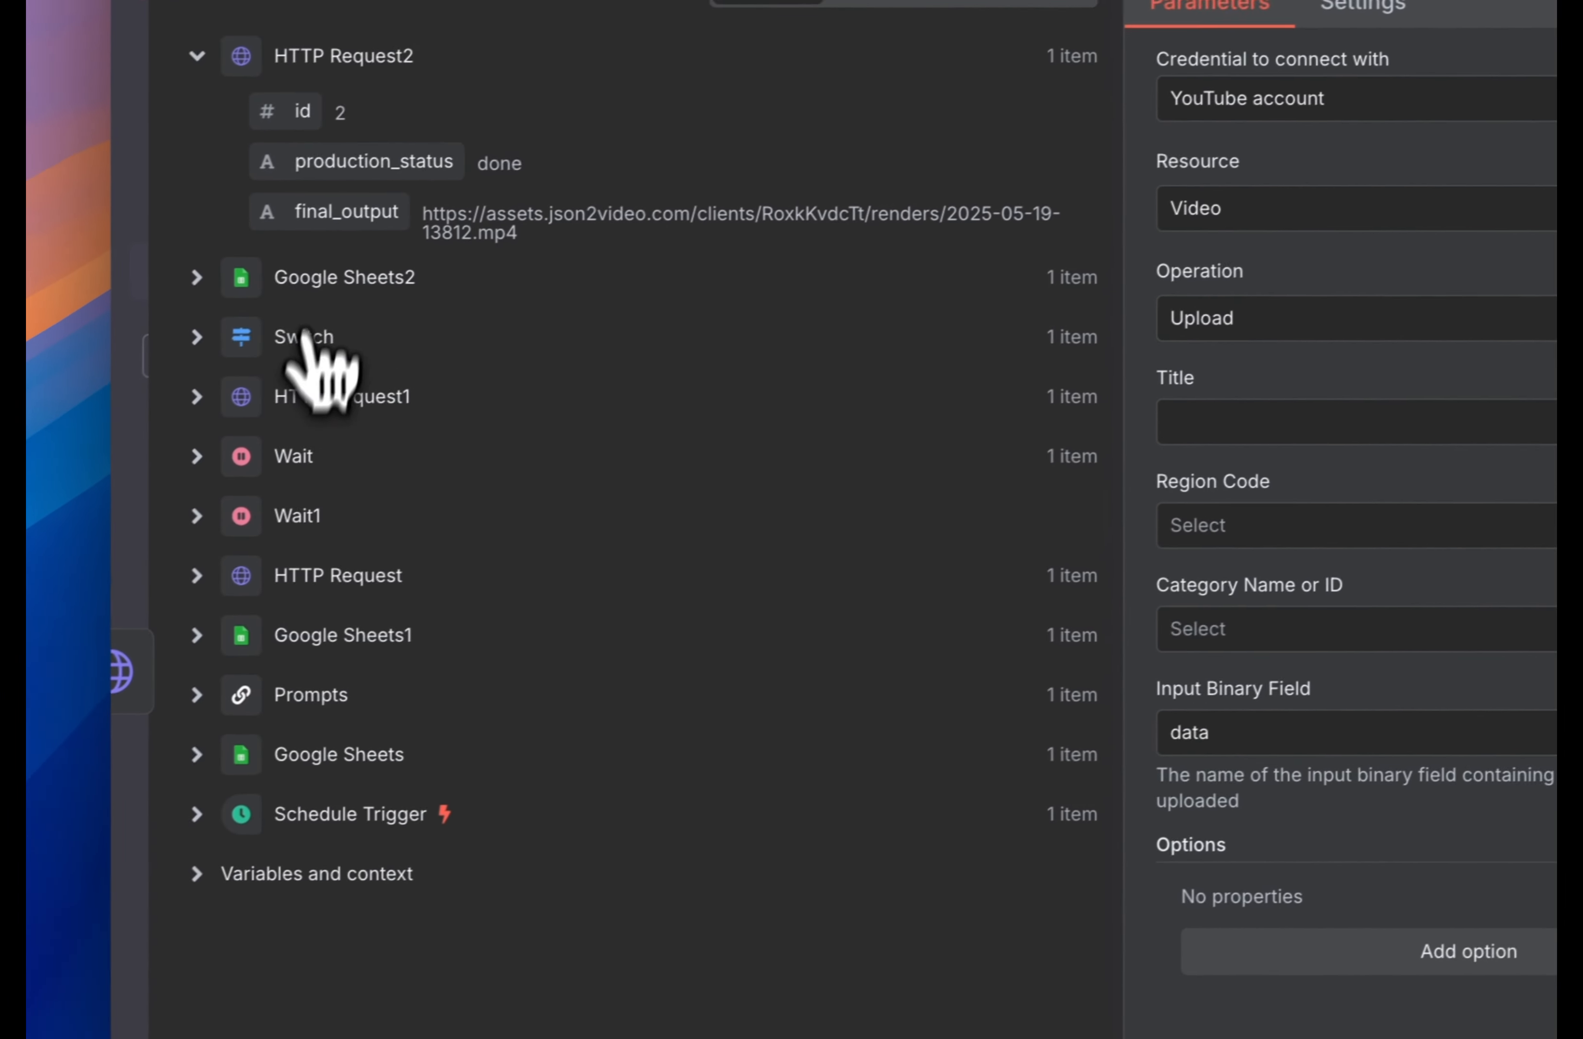
click(258, 631)
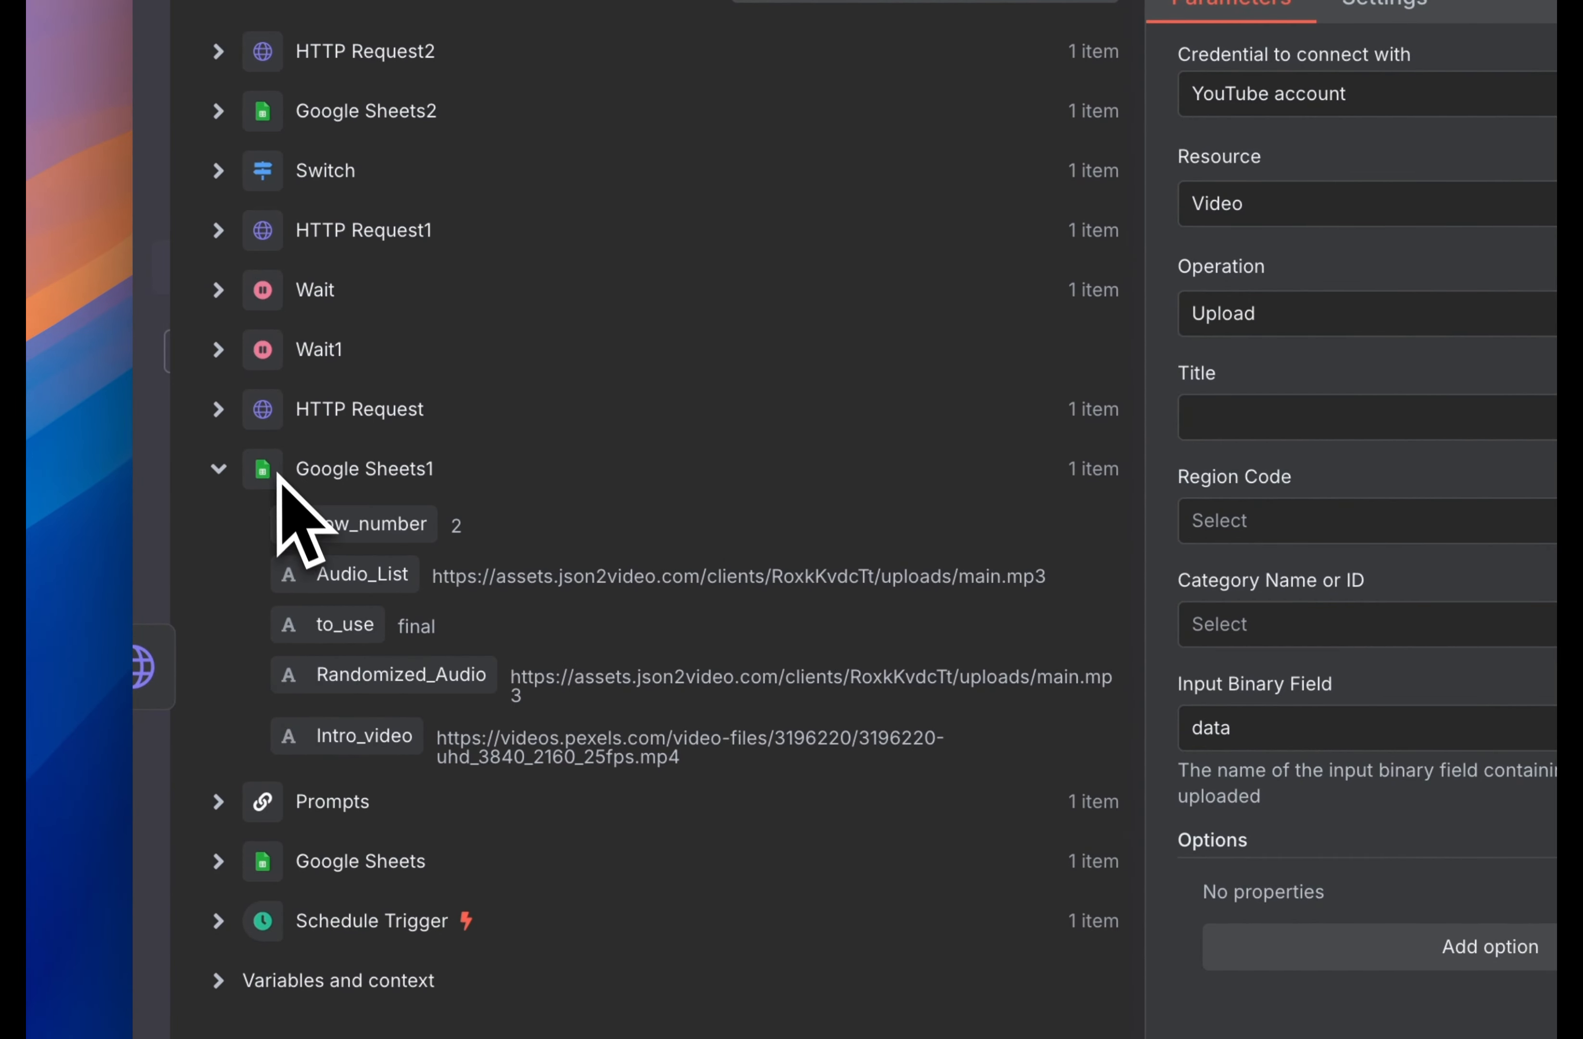
scroll(300, 405, down, 3)
click(337, 563)
scroll(336, 424, down, 5)
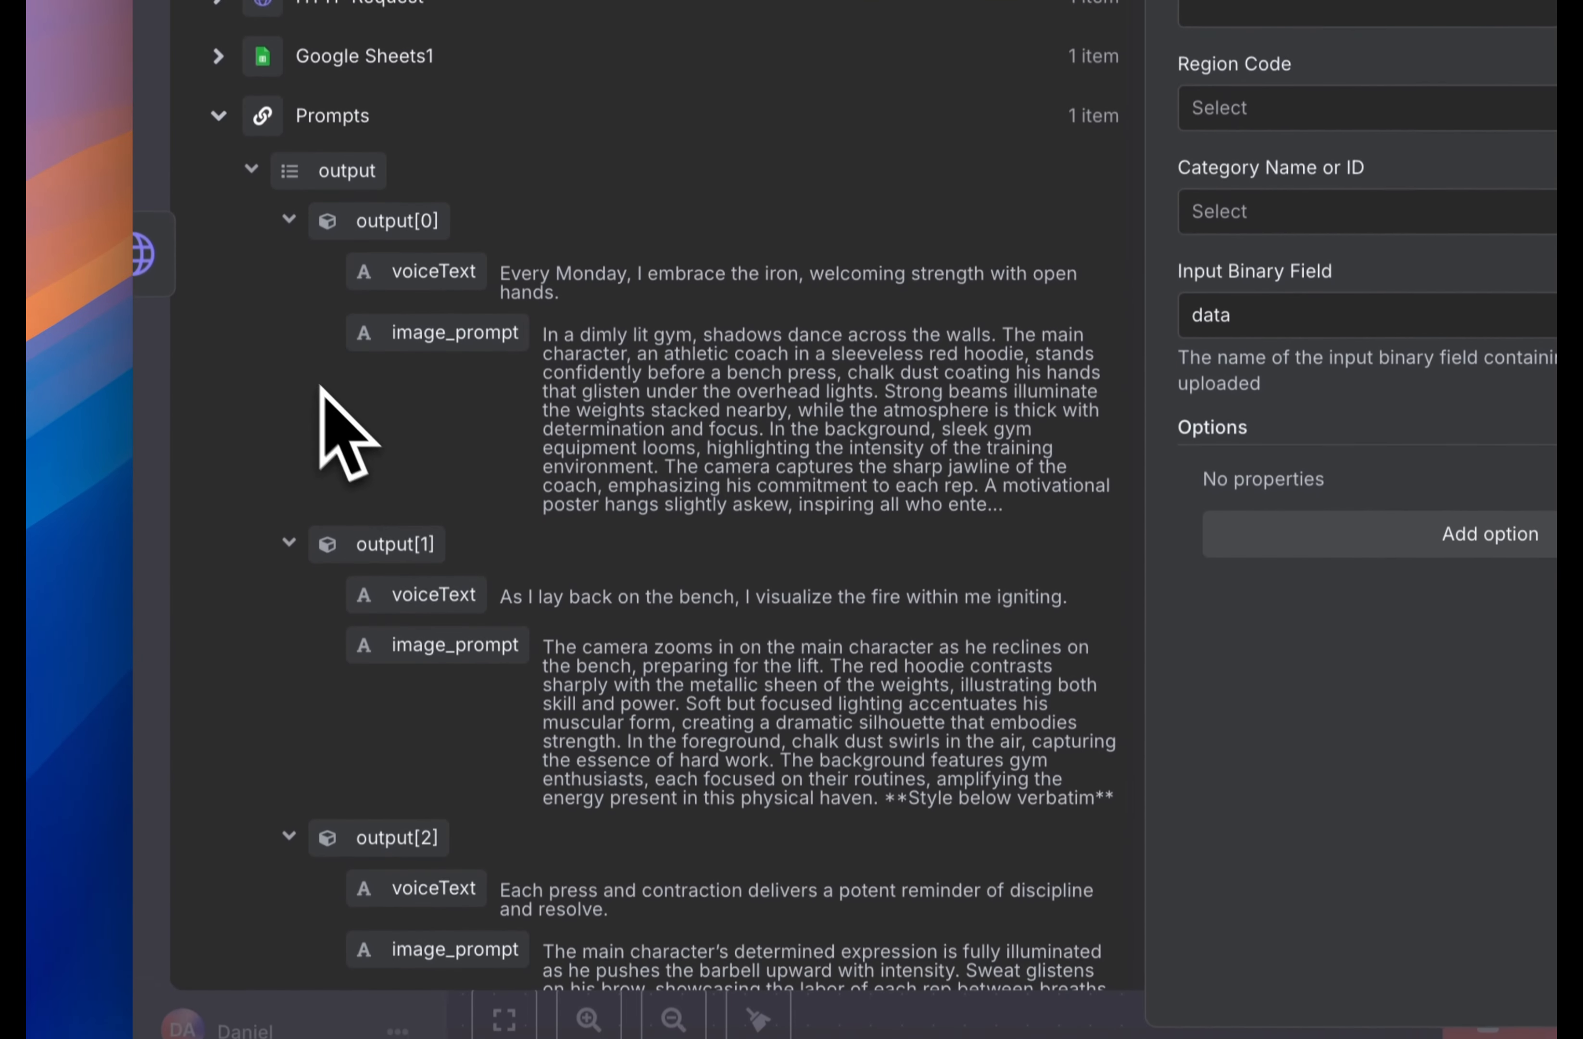
scroll(401, 483, down, 20)
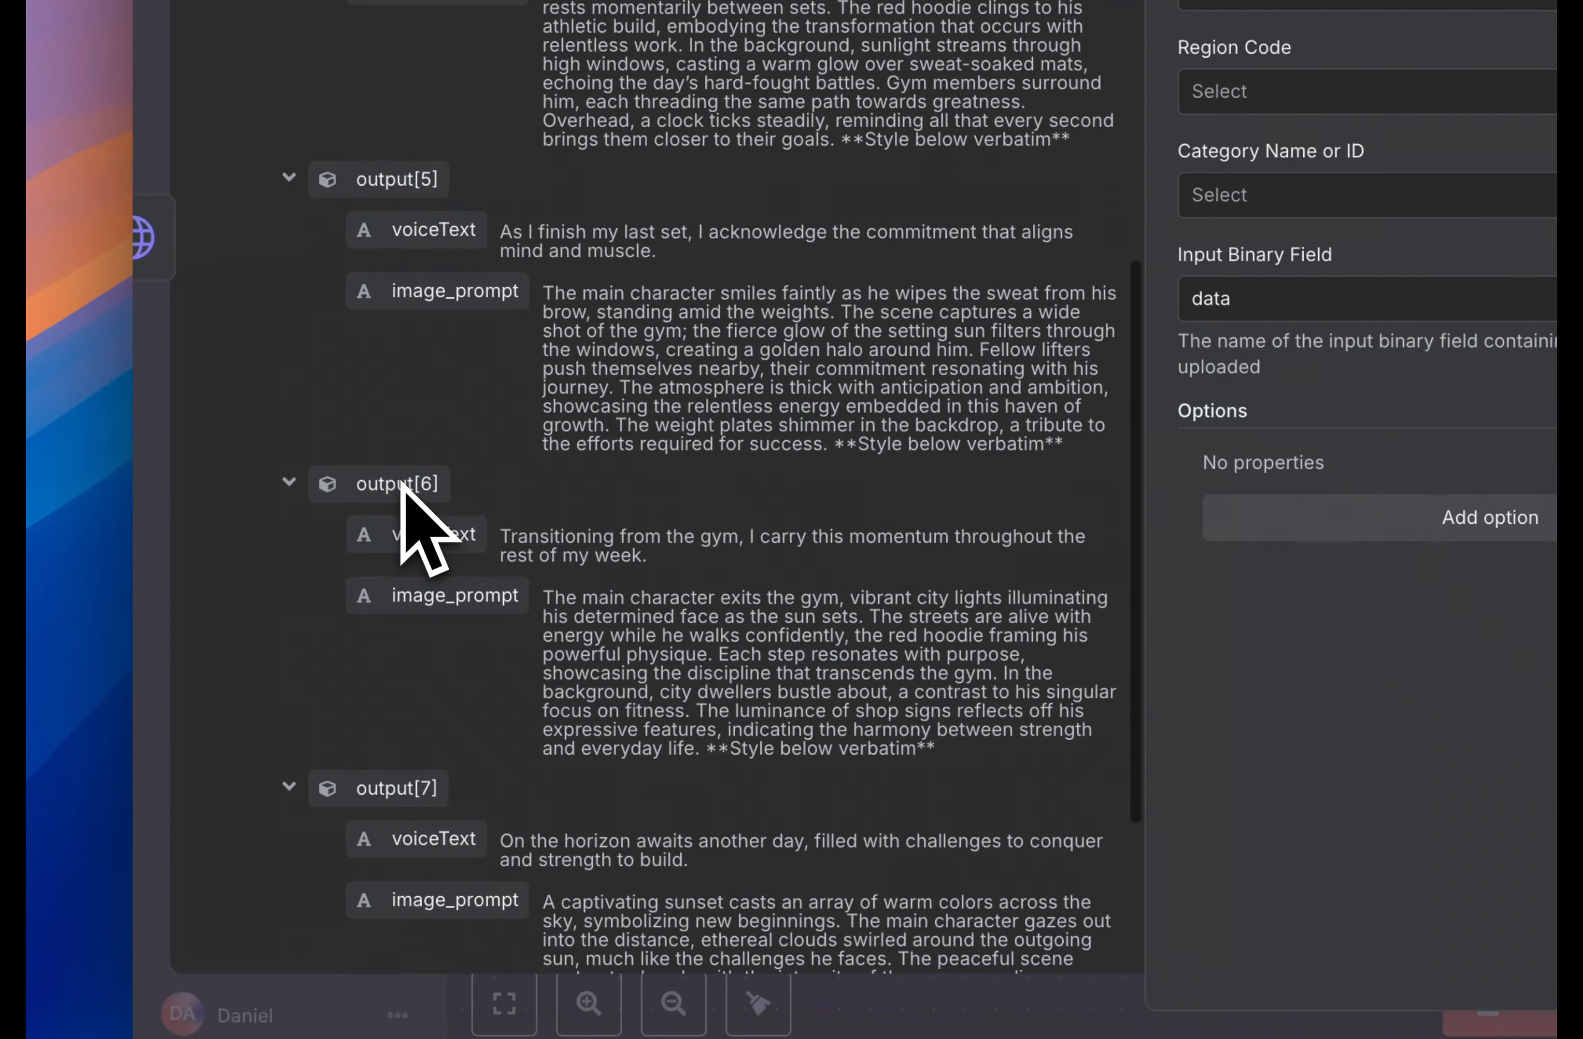
click(338, 745)
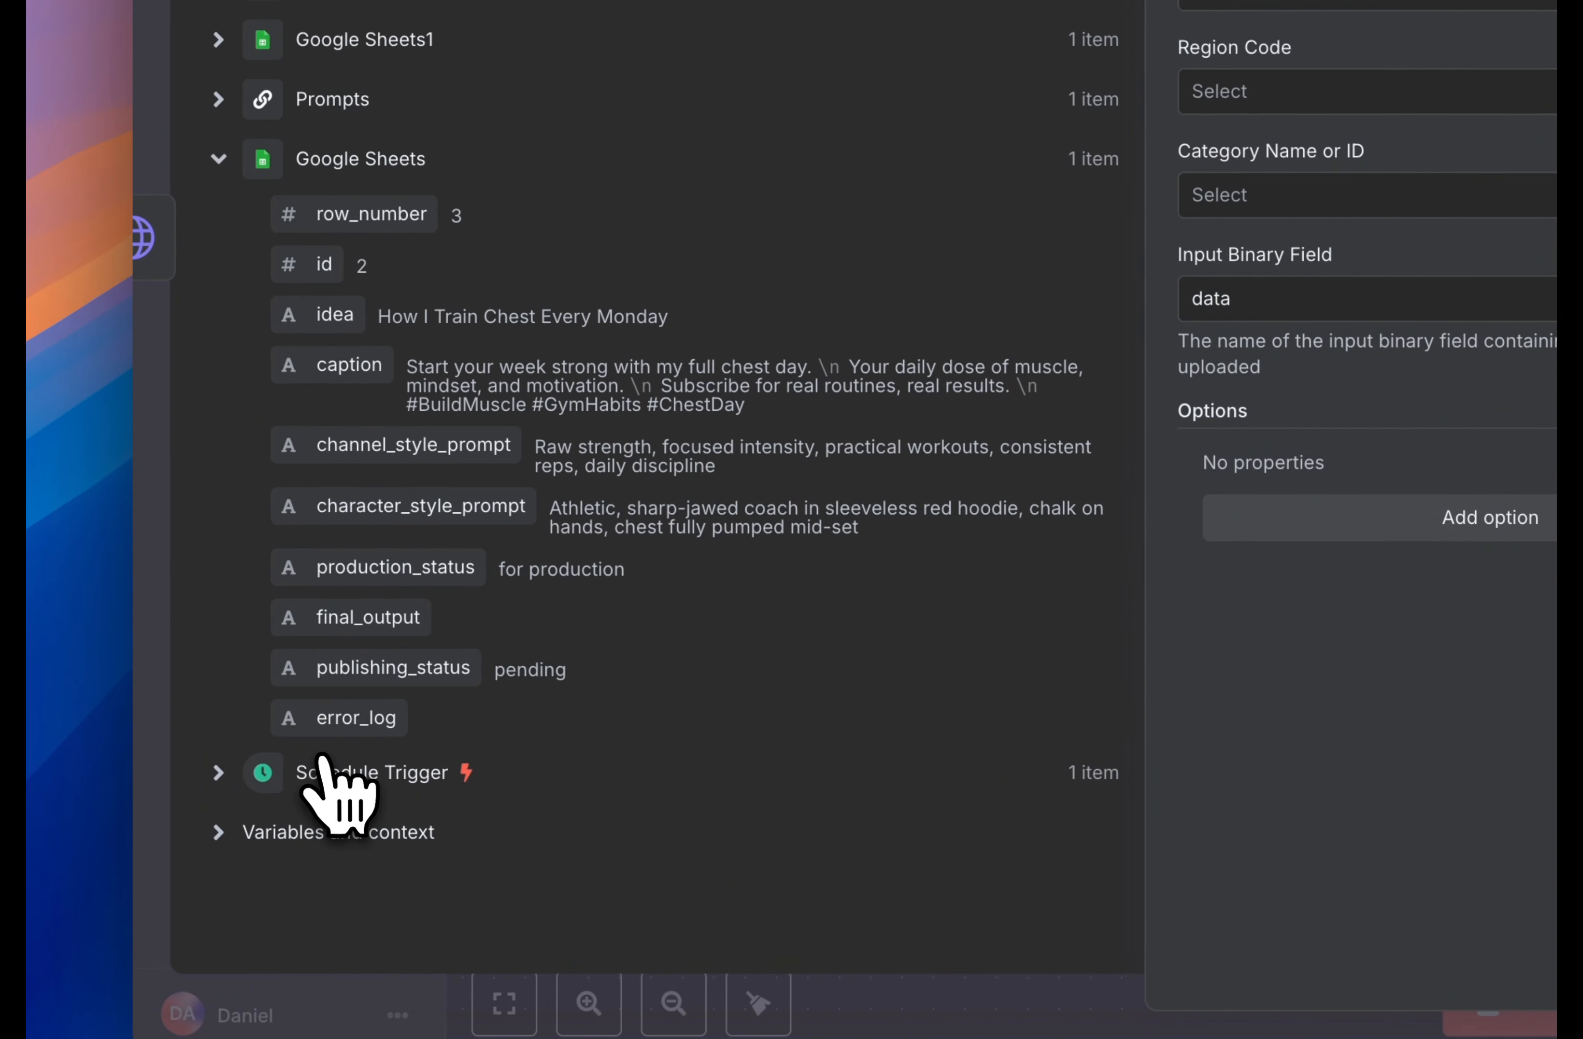
drag(335, 315, 1367, 4)
Set the upload's region code to Nigeria - NG and its category to Film & Animation
click(1368, 91)
click(1367, 168)
click(1367, 195)
click(1367, 269)
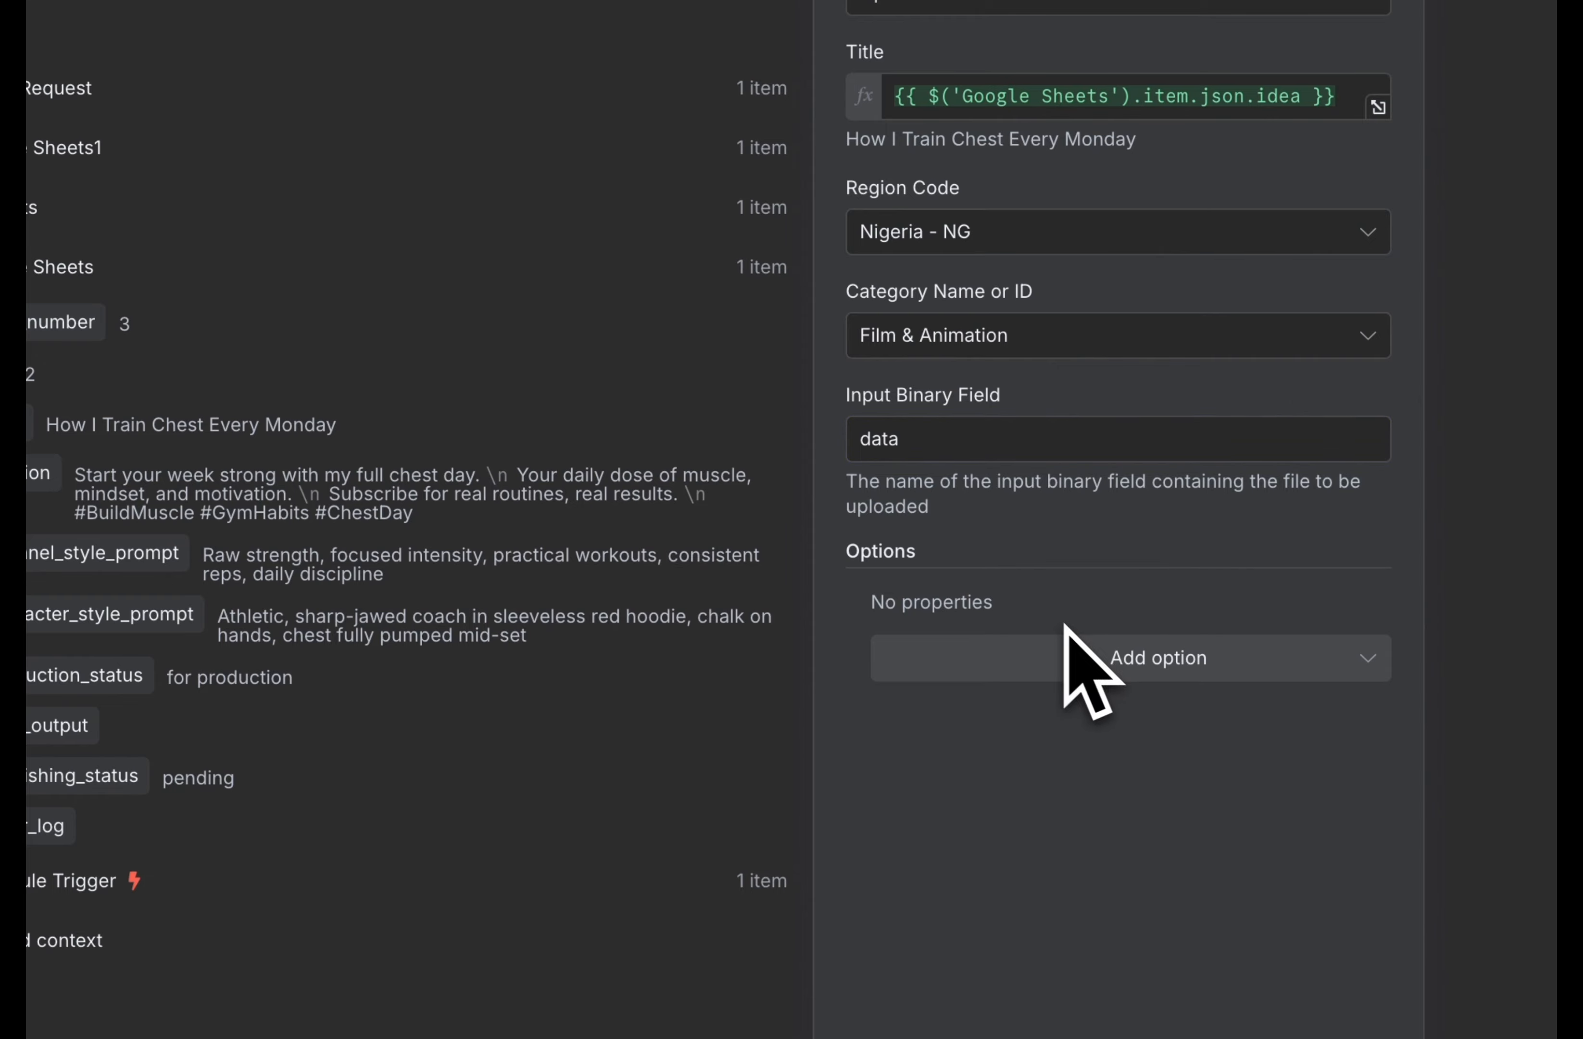
Add a Description option to the YouTube upload and map it to the Google Sheets caption field
click(988, 795)
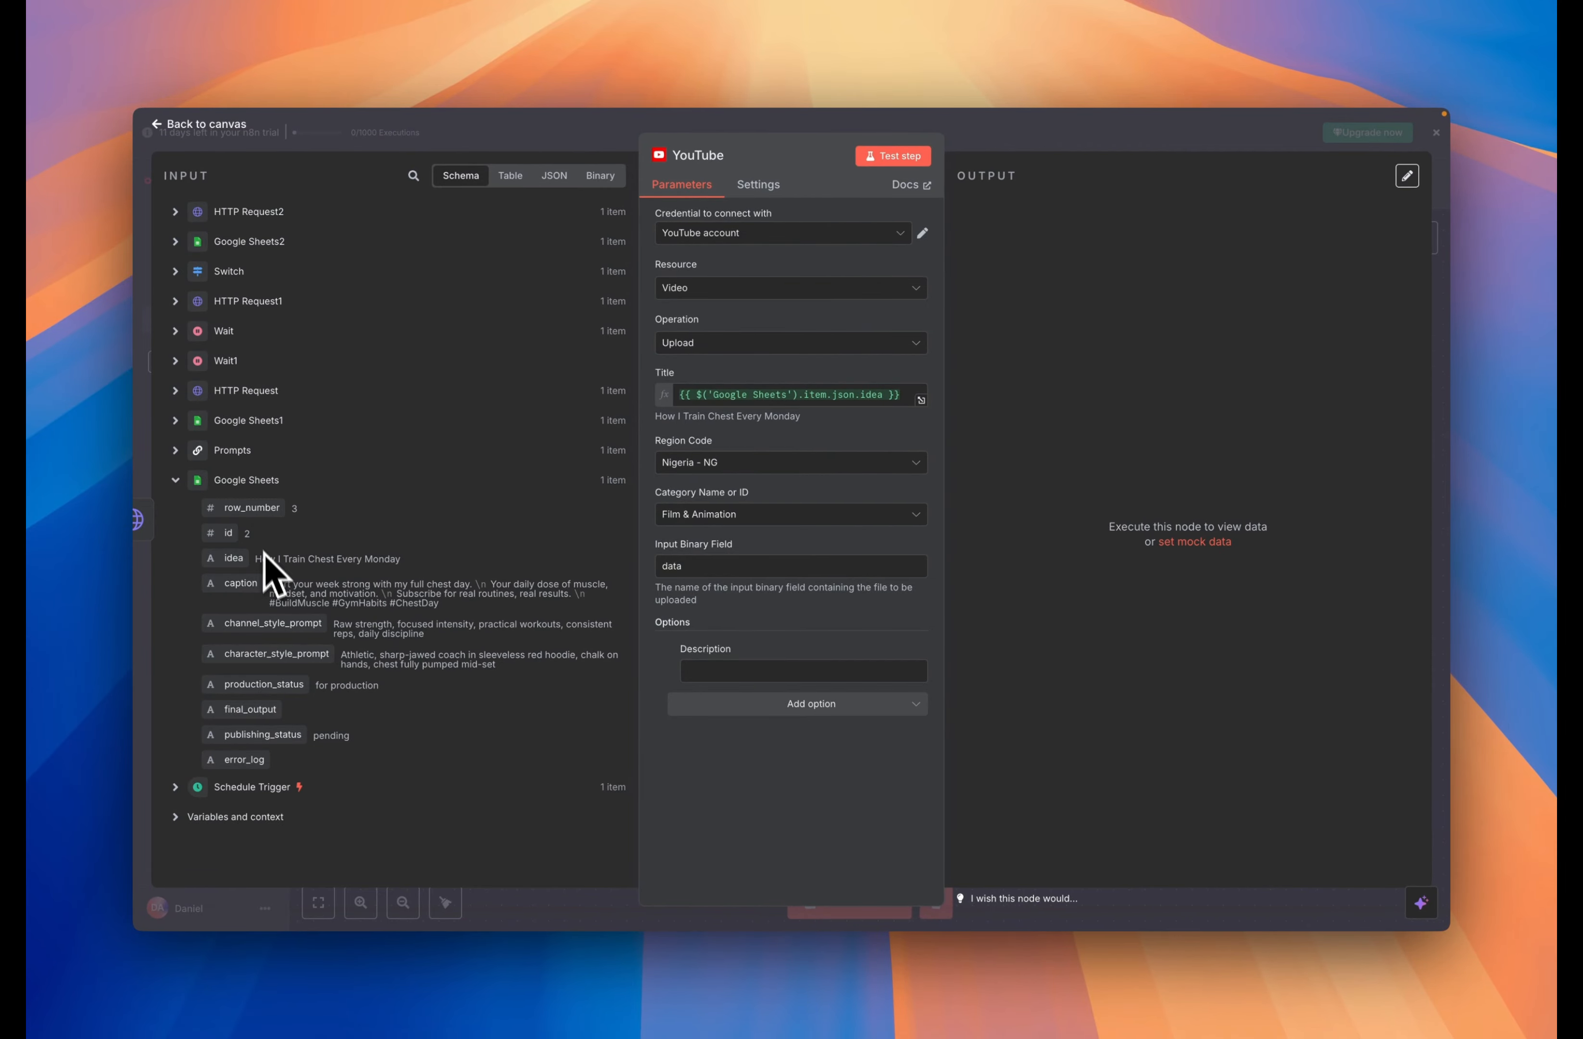
drag(229, 581, 741, 692)
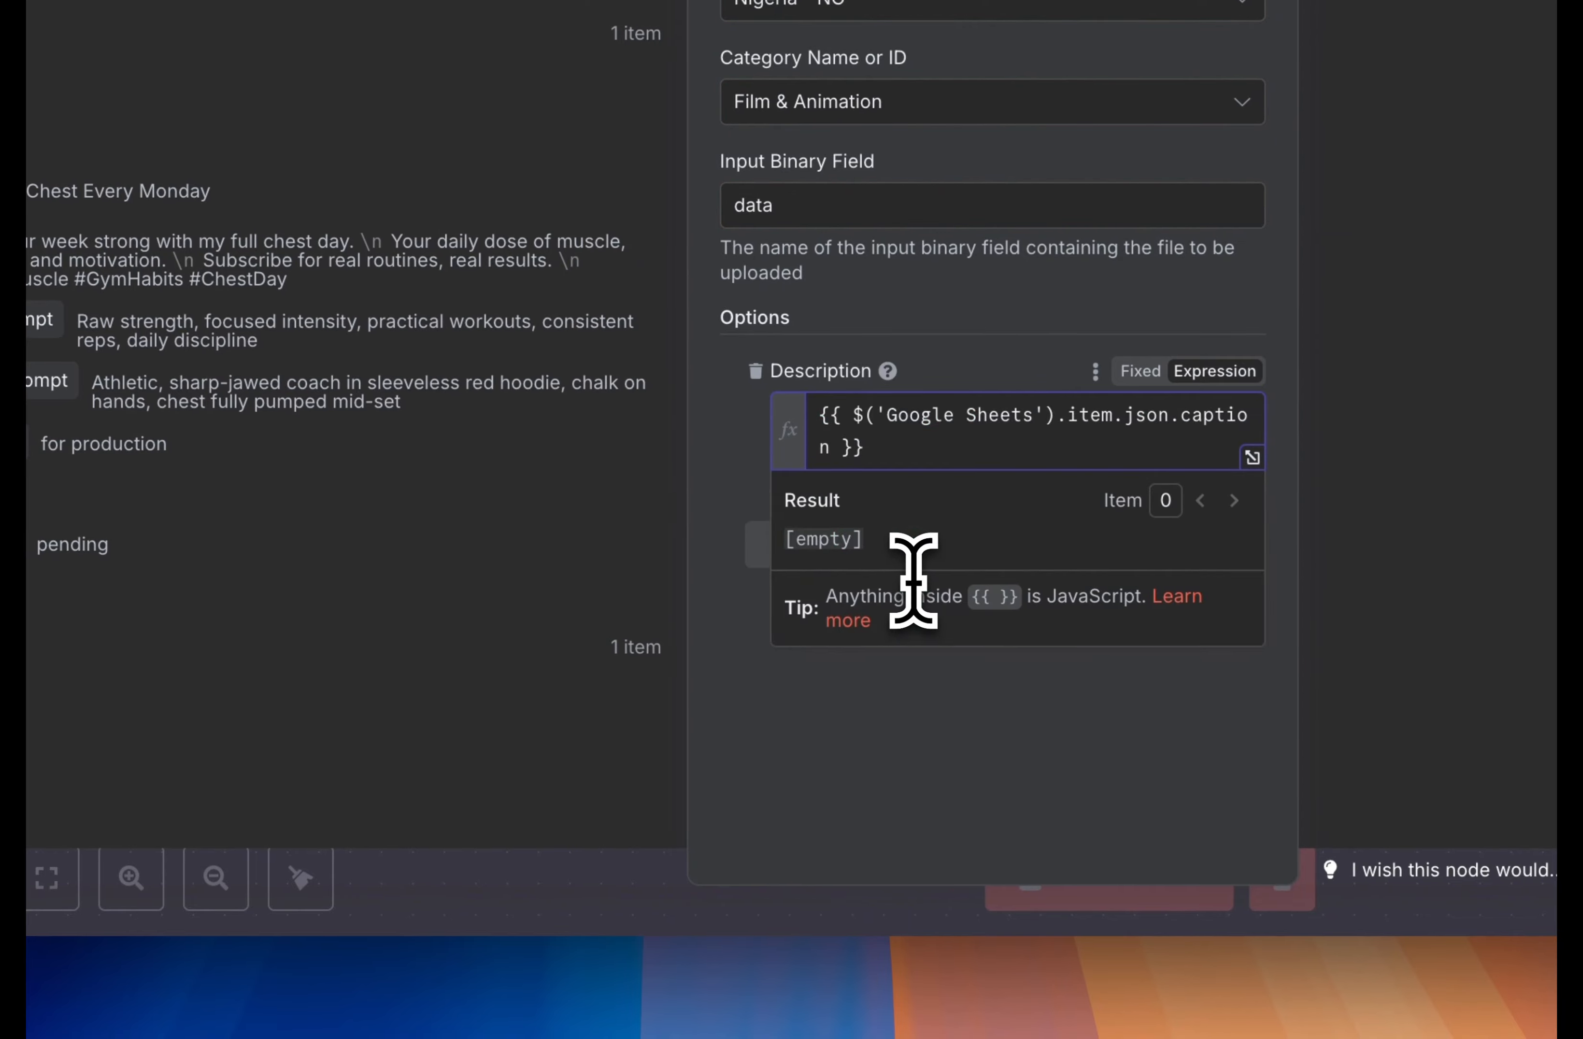
click(1023, 804)
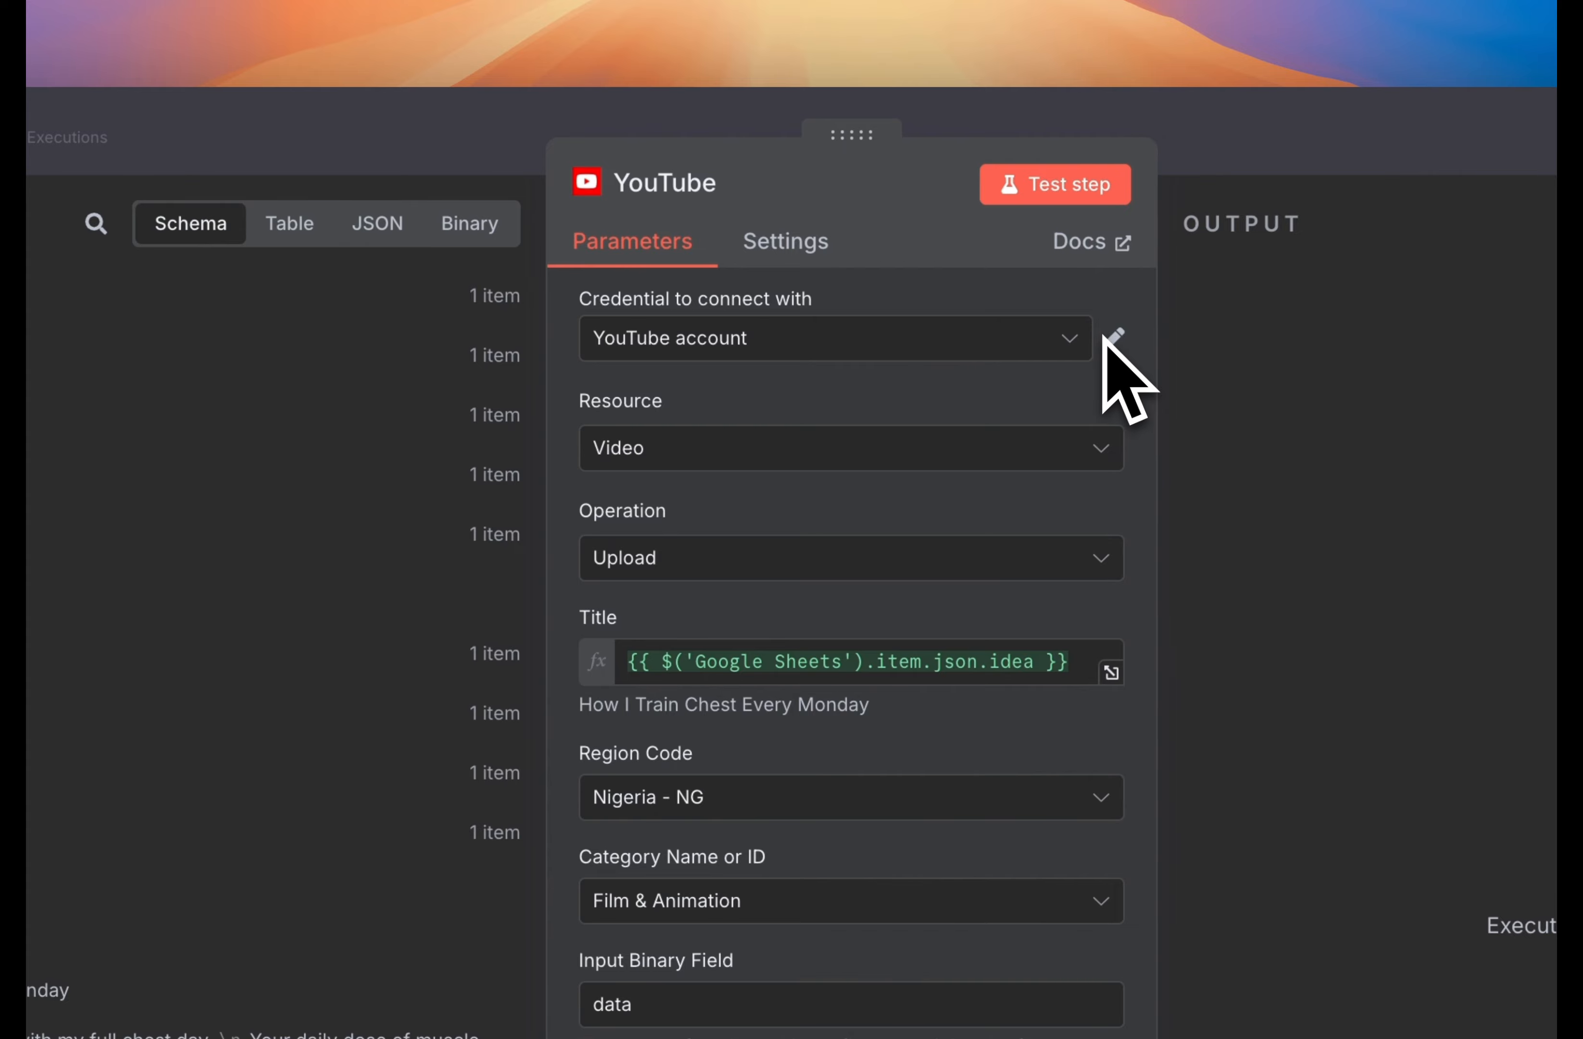
Review the YouTube account credential and test the video upload node
click(1114, 340)
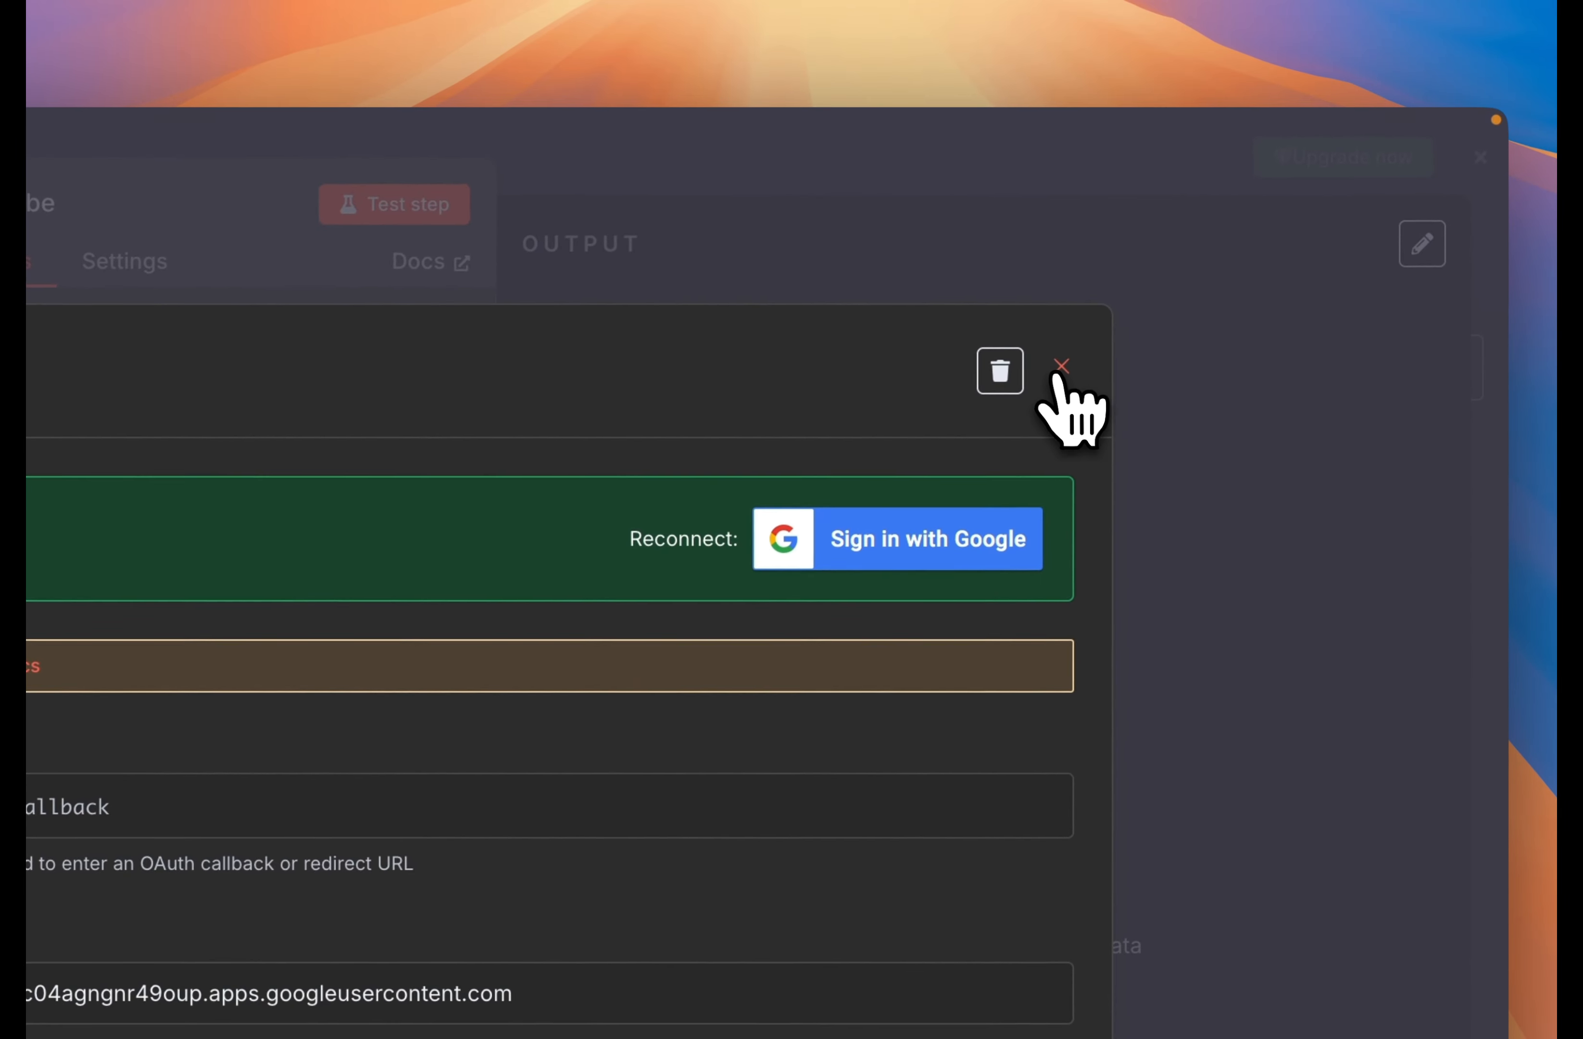
click(1064, 370)
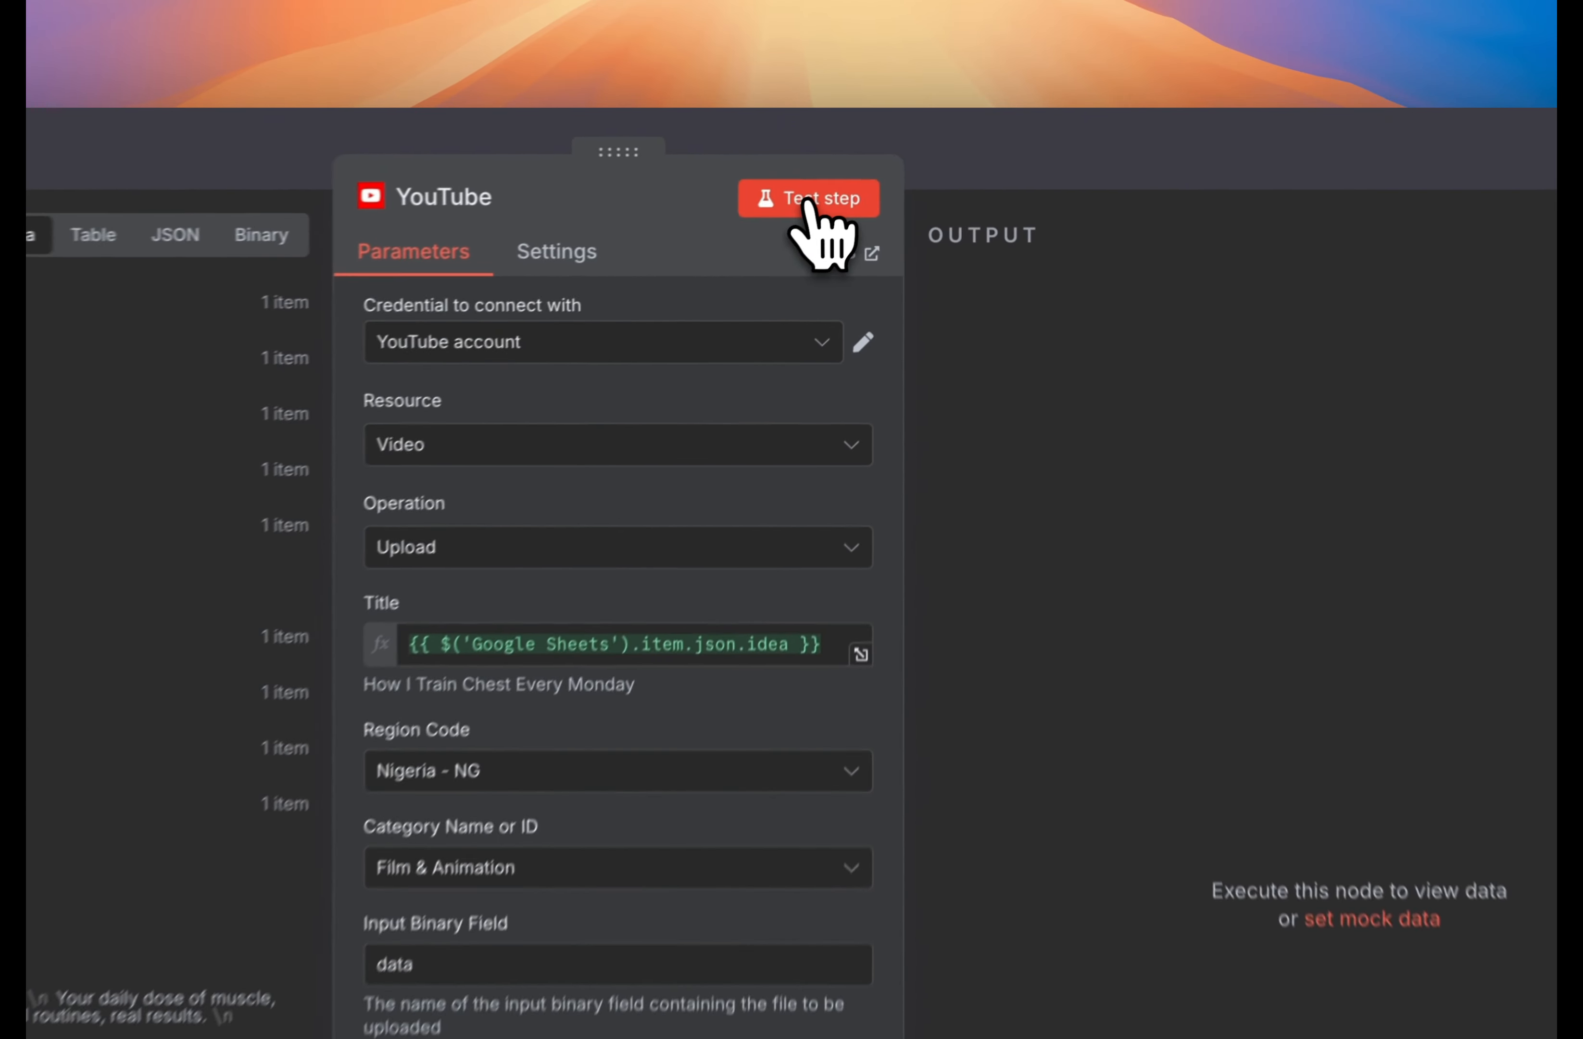
click(894, 156)
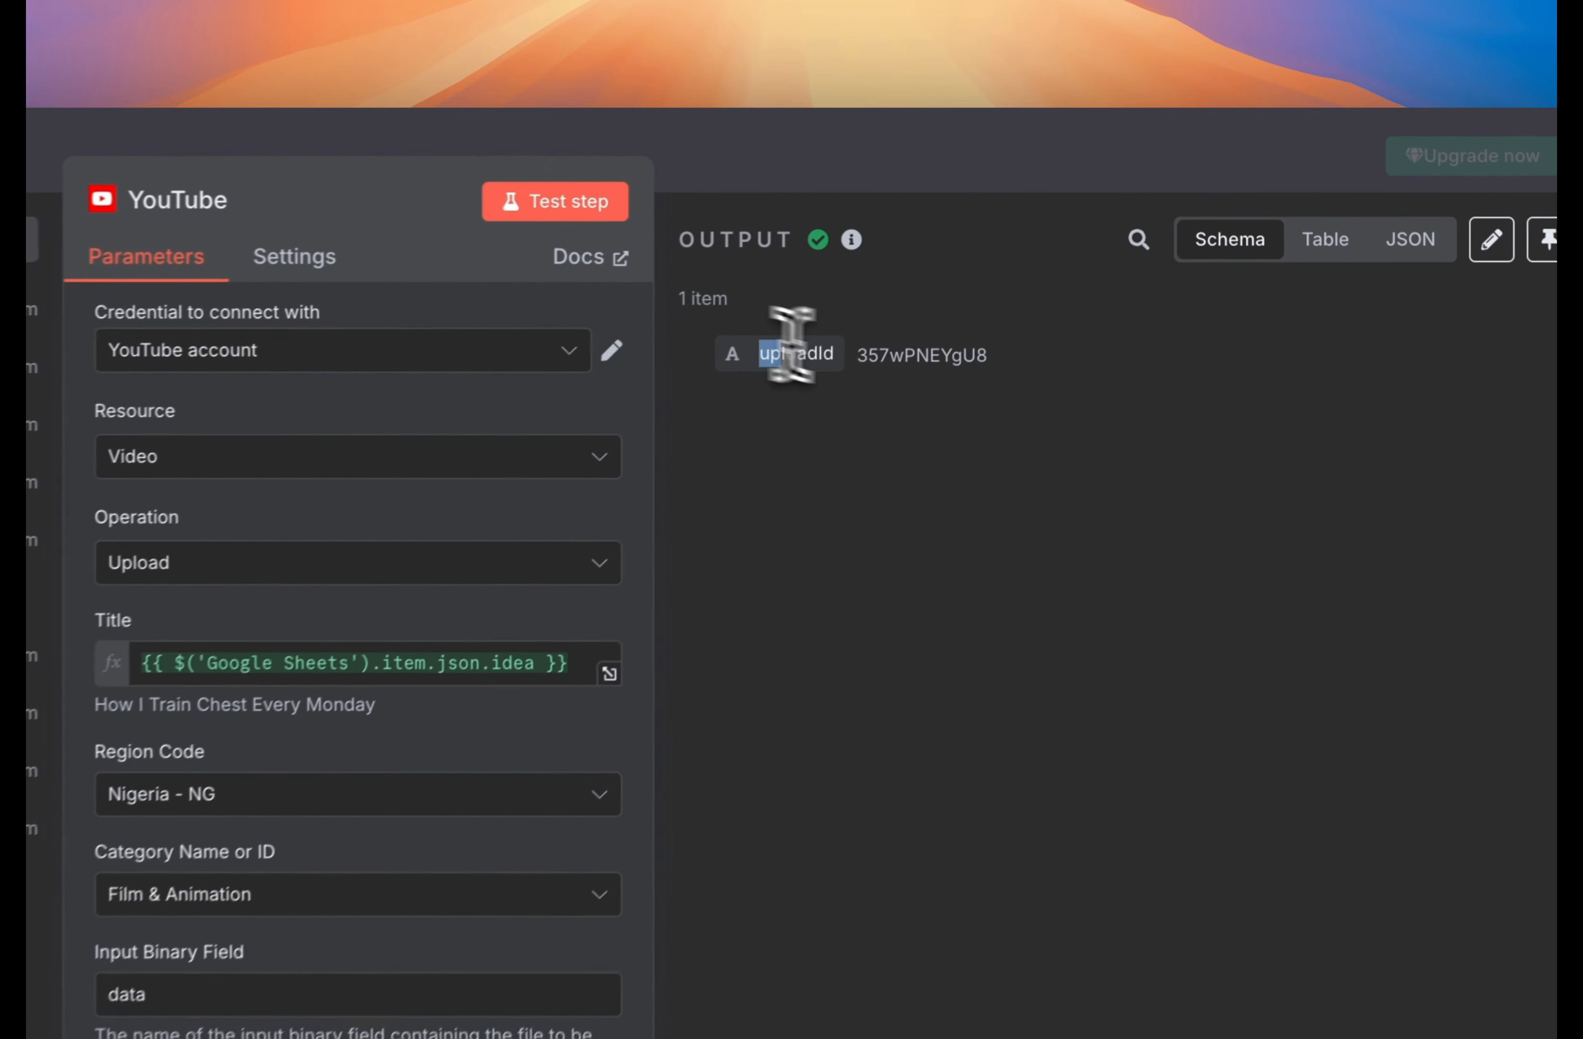
Examine the upload ID in the YouTube node's output and return to the workflow canvas
drag(1003, 237, 1061, 239)
click(805, 459)
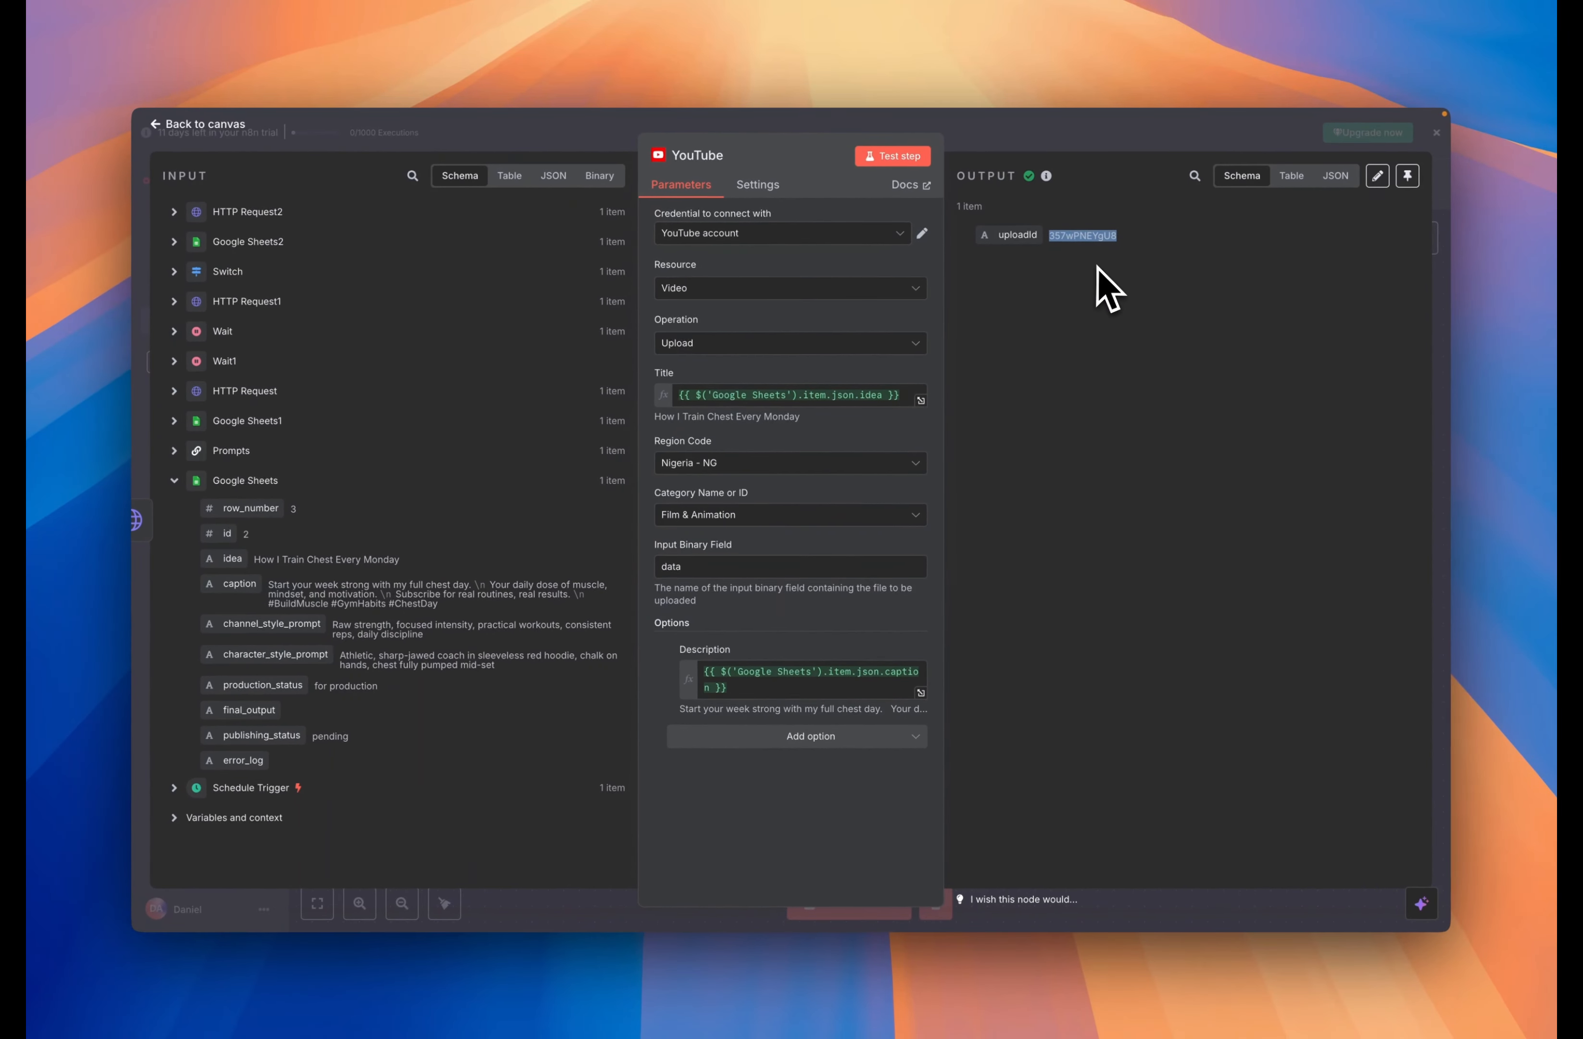
key(Escape)
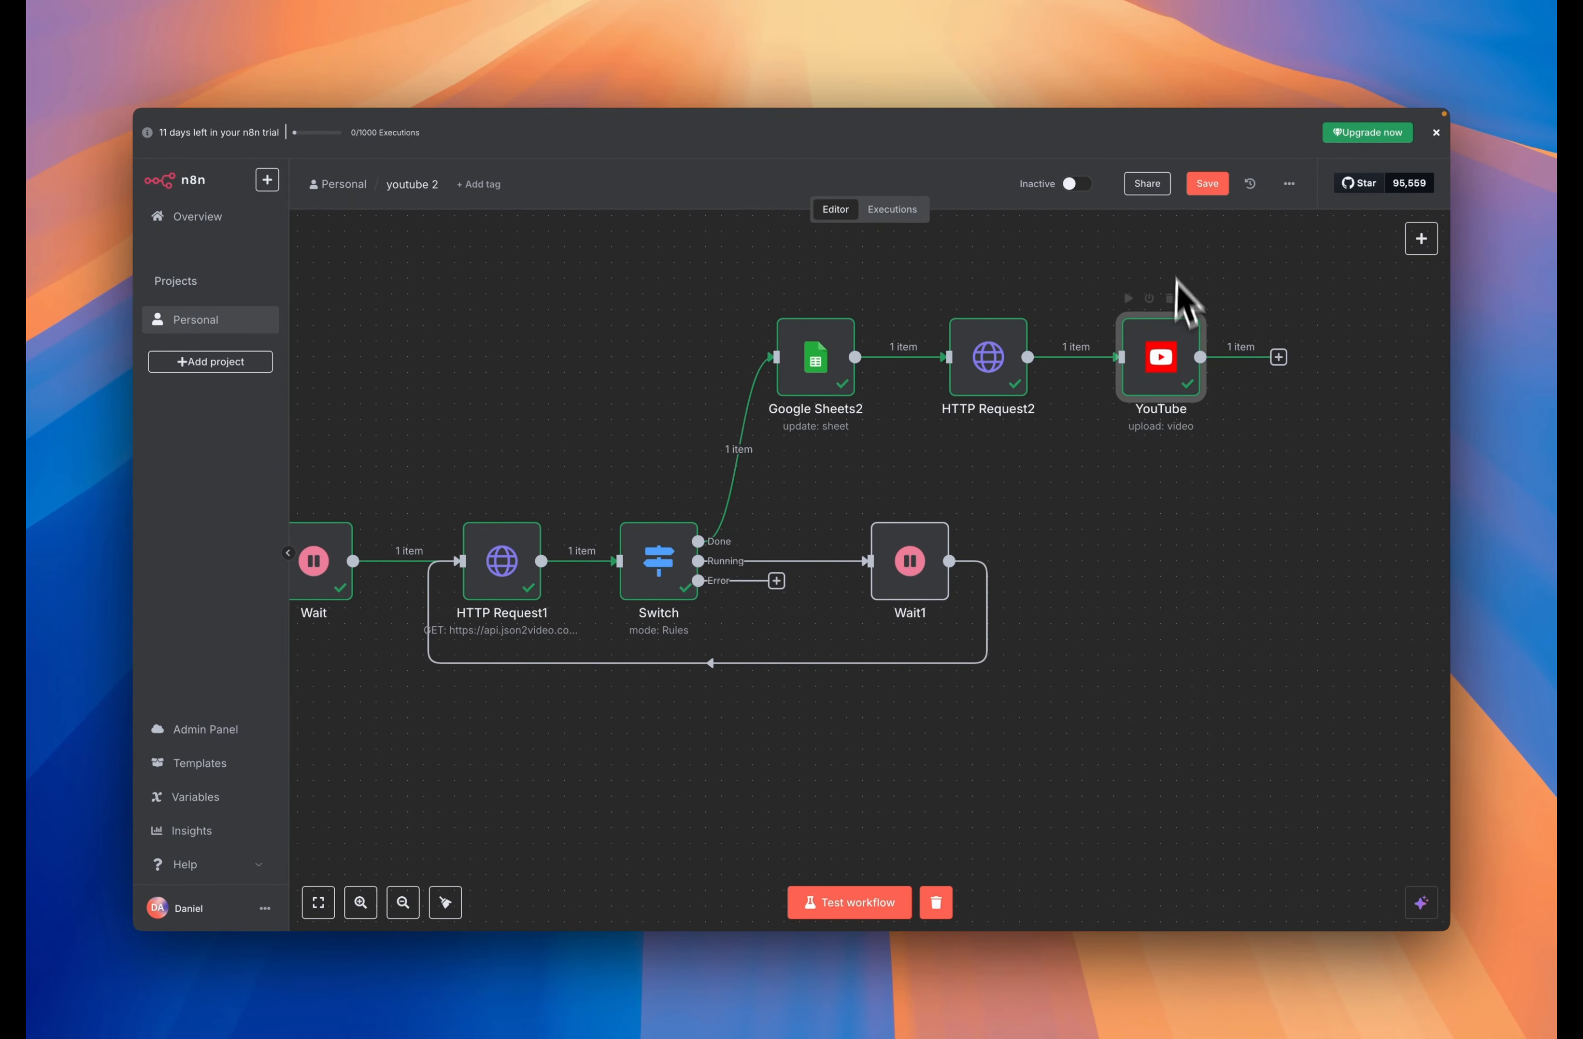
Add a Google Sheets node with the Update row in sheet action after the YouTube node
scroll(1180, 323, right, 3)
scroll(1187, 360, right, 5)
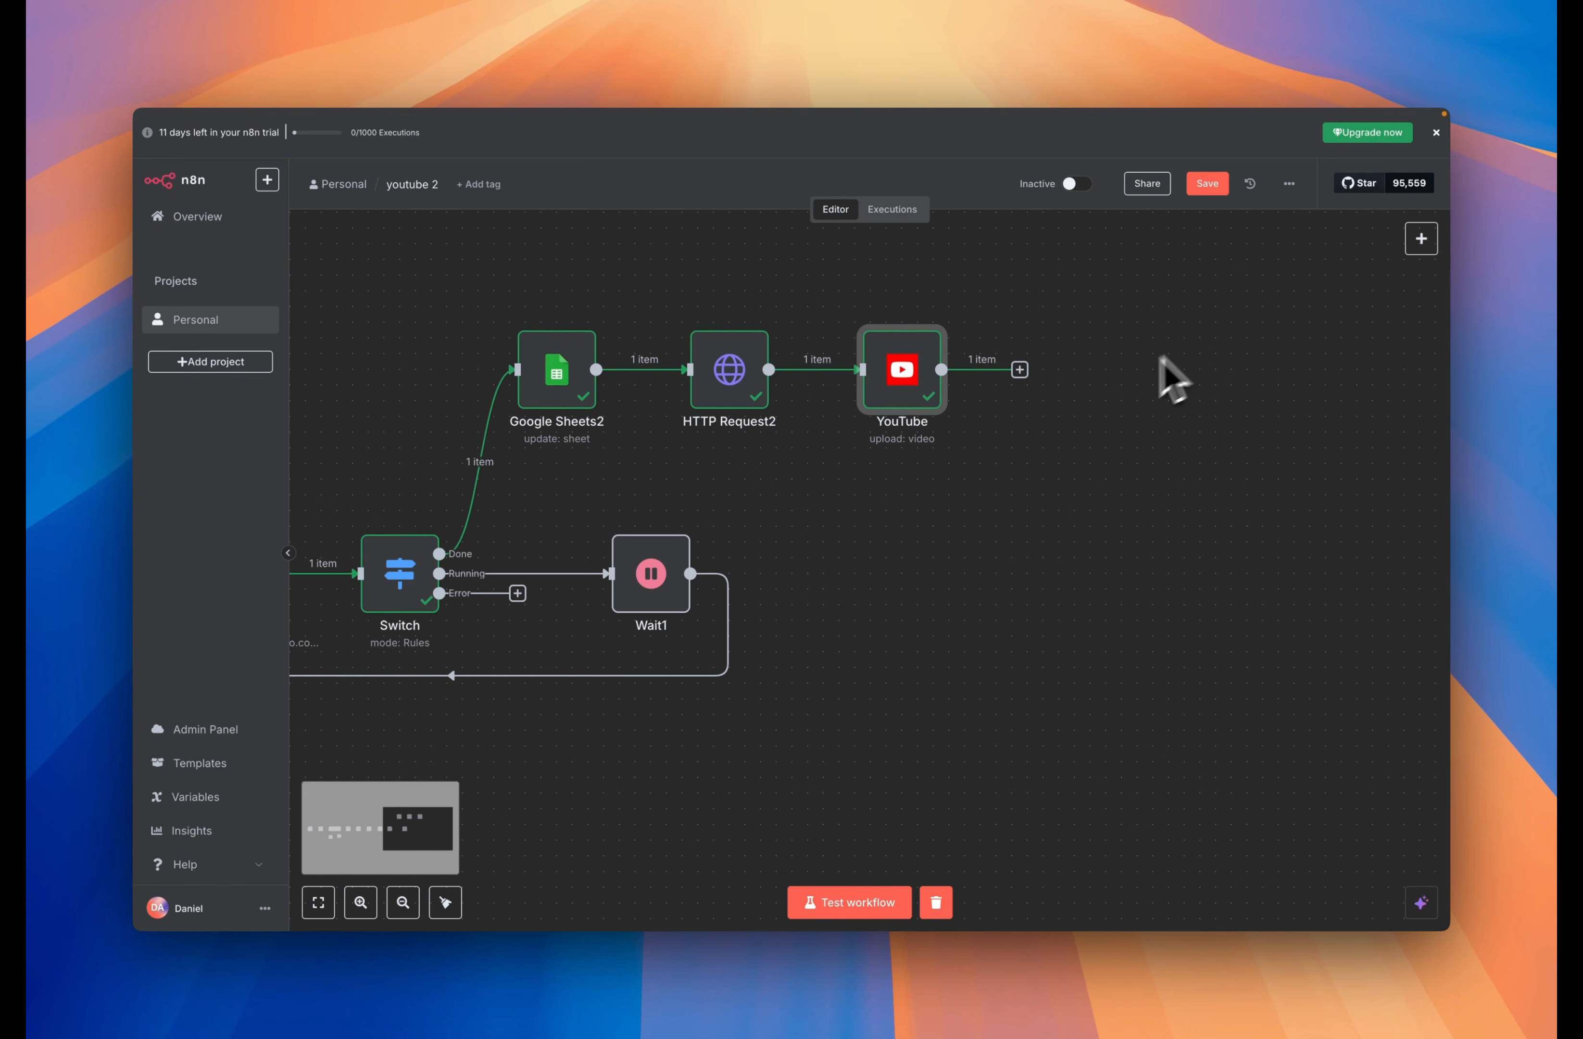
click(1019, 370)
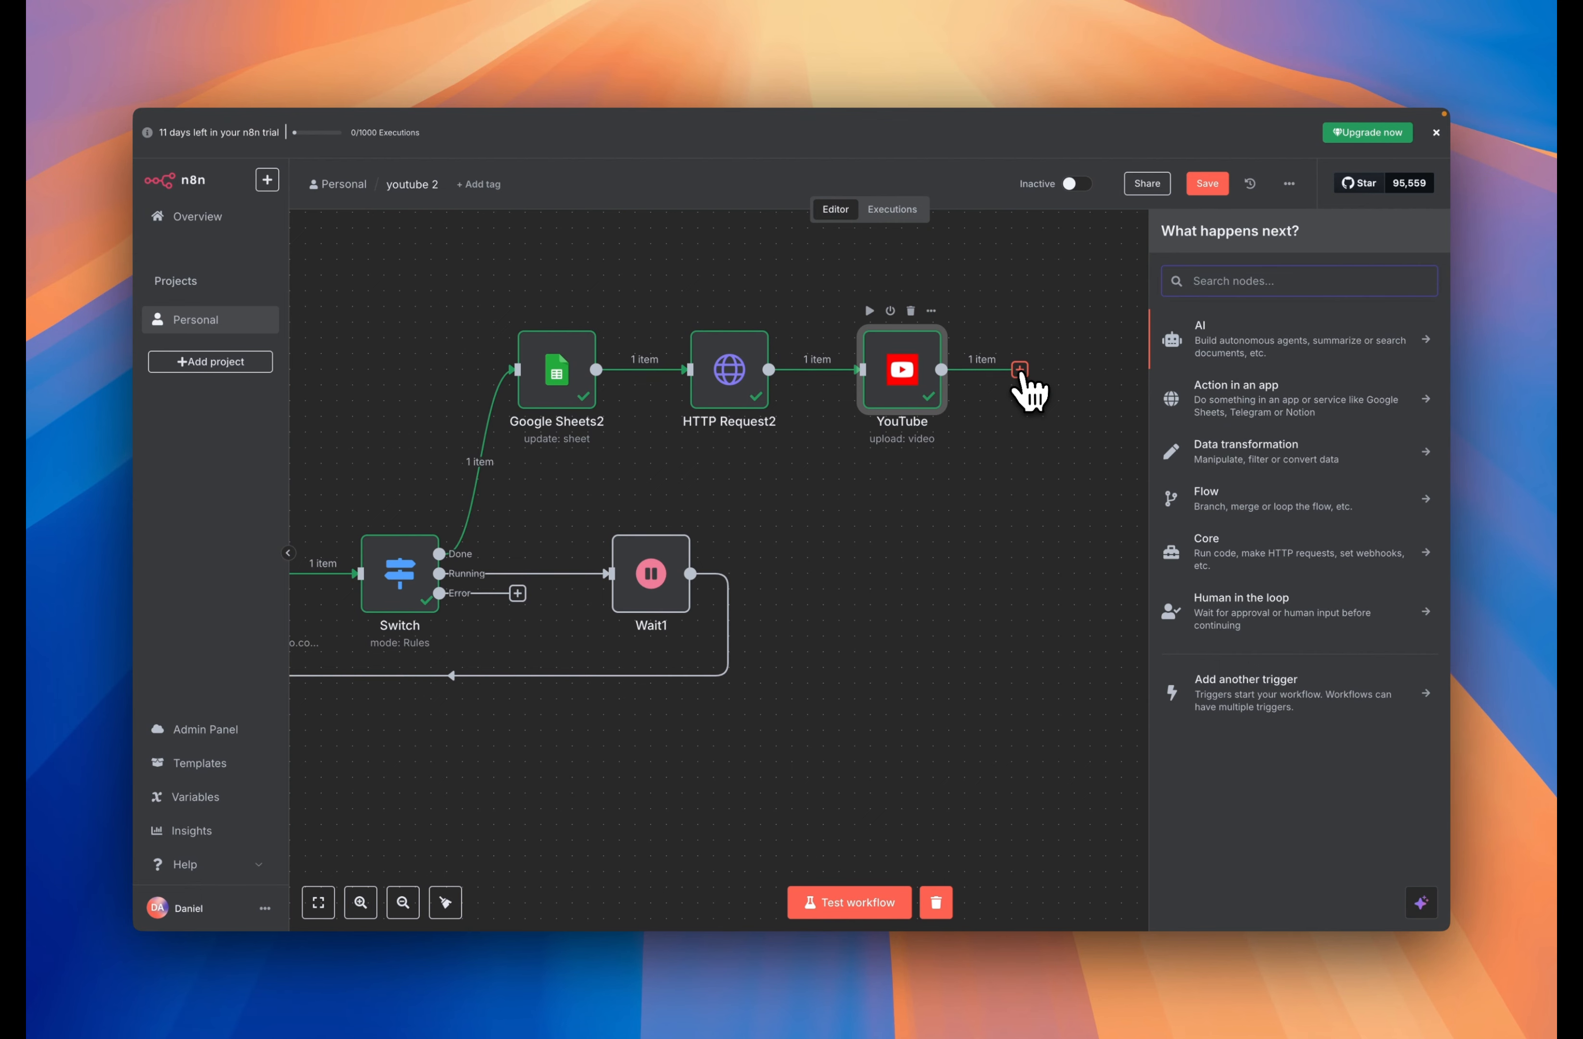
text(shee)
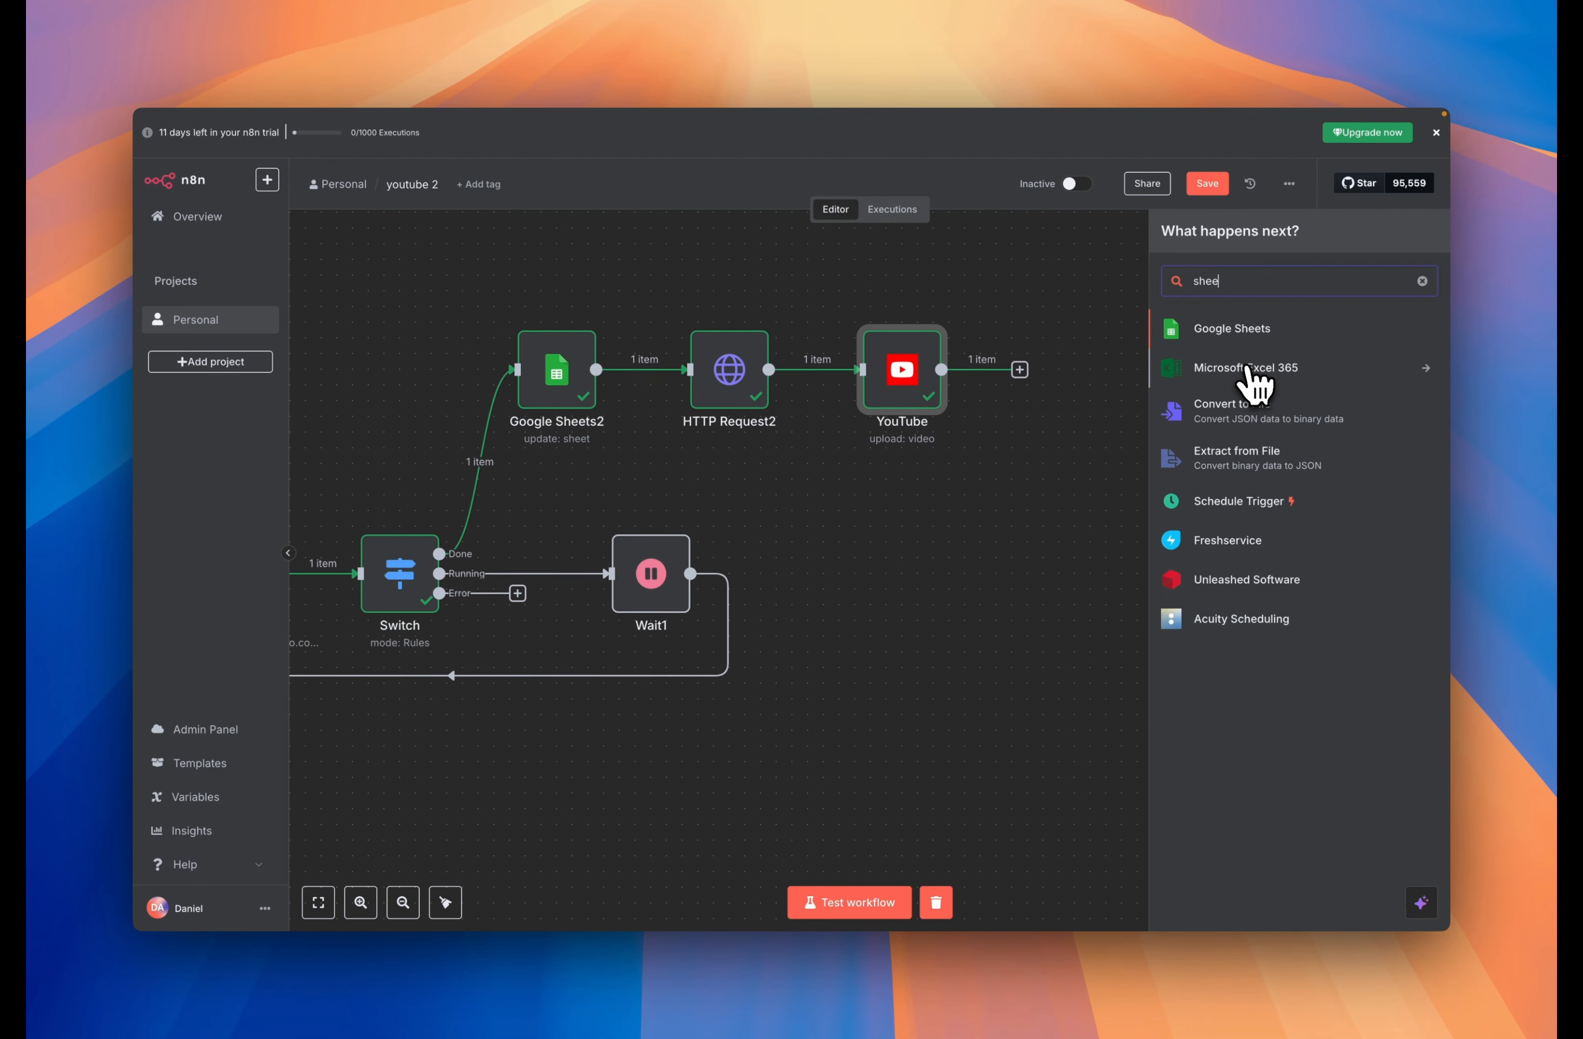
click(1305, 331)
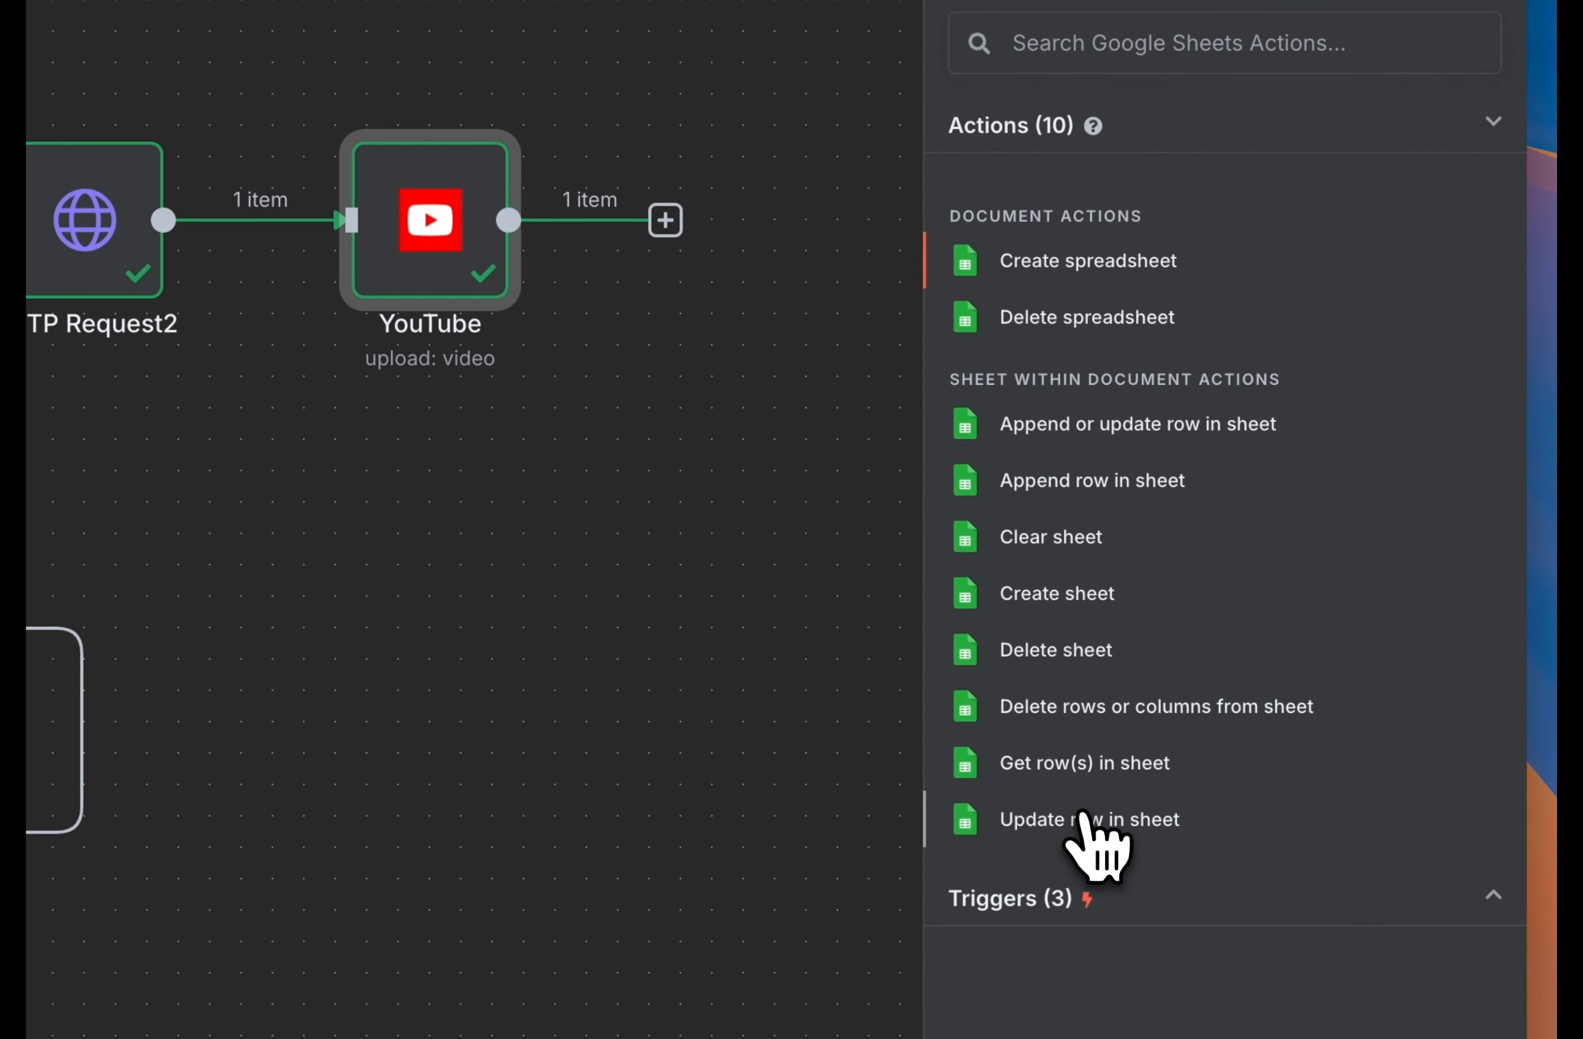
click(1032, 879)
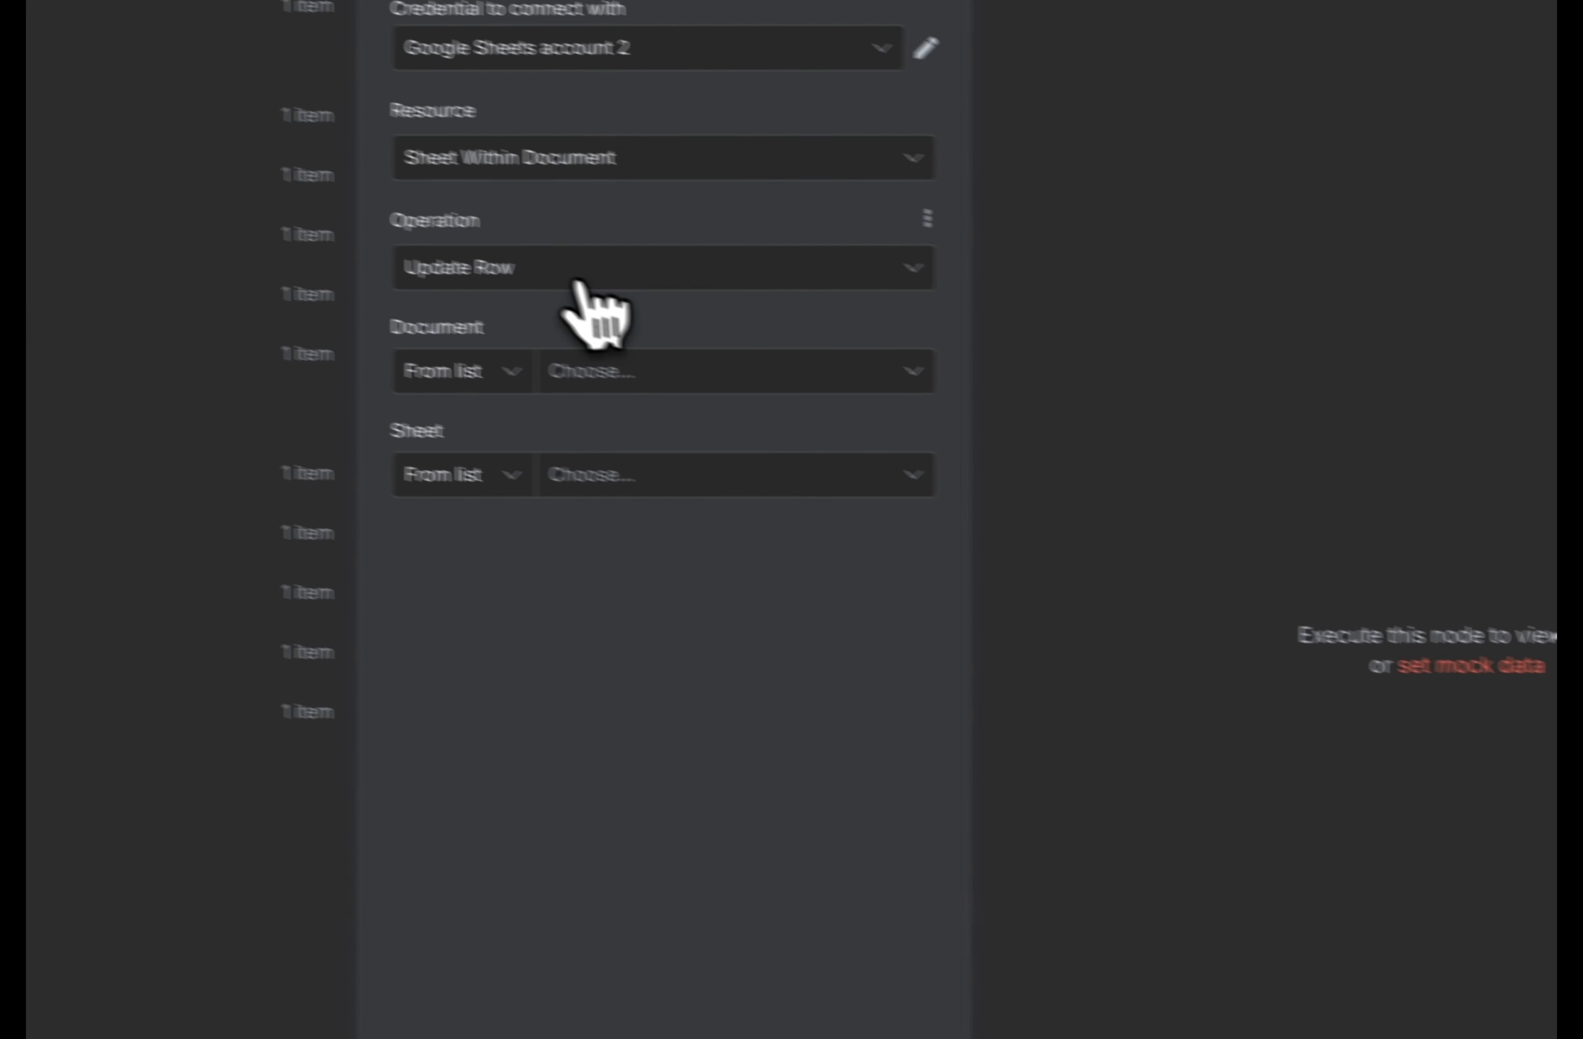
Point the new Google Sheets node to the Youtube Automation Tutorial document and its Sheet1
click(74, 166)
click(182, 156)
click(175, 270)
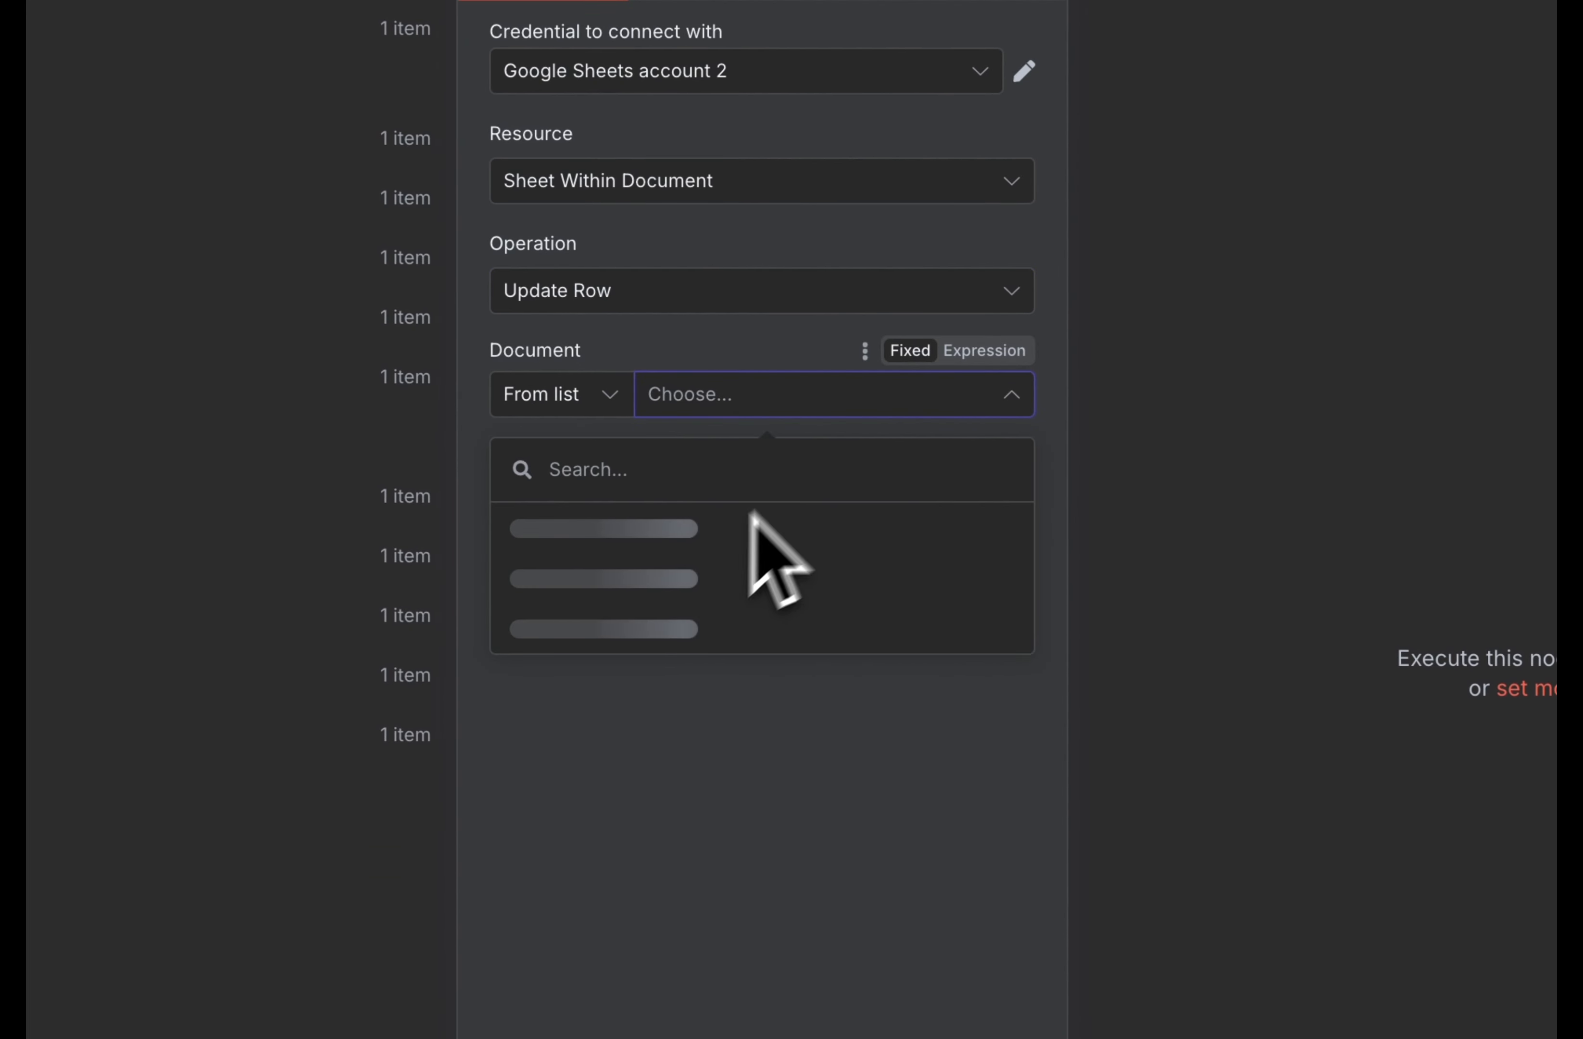
click(640, 530)
click(688, 505)
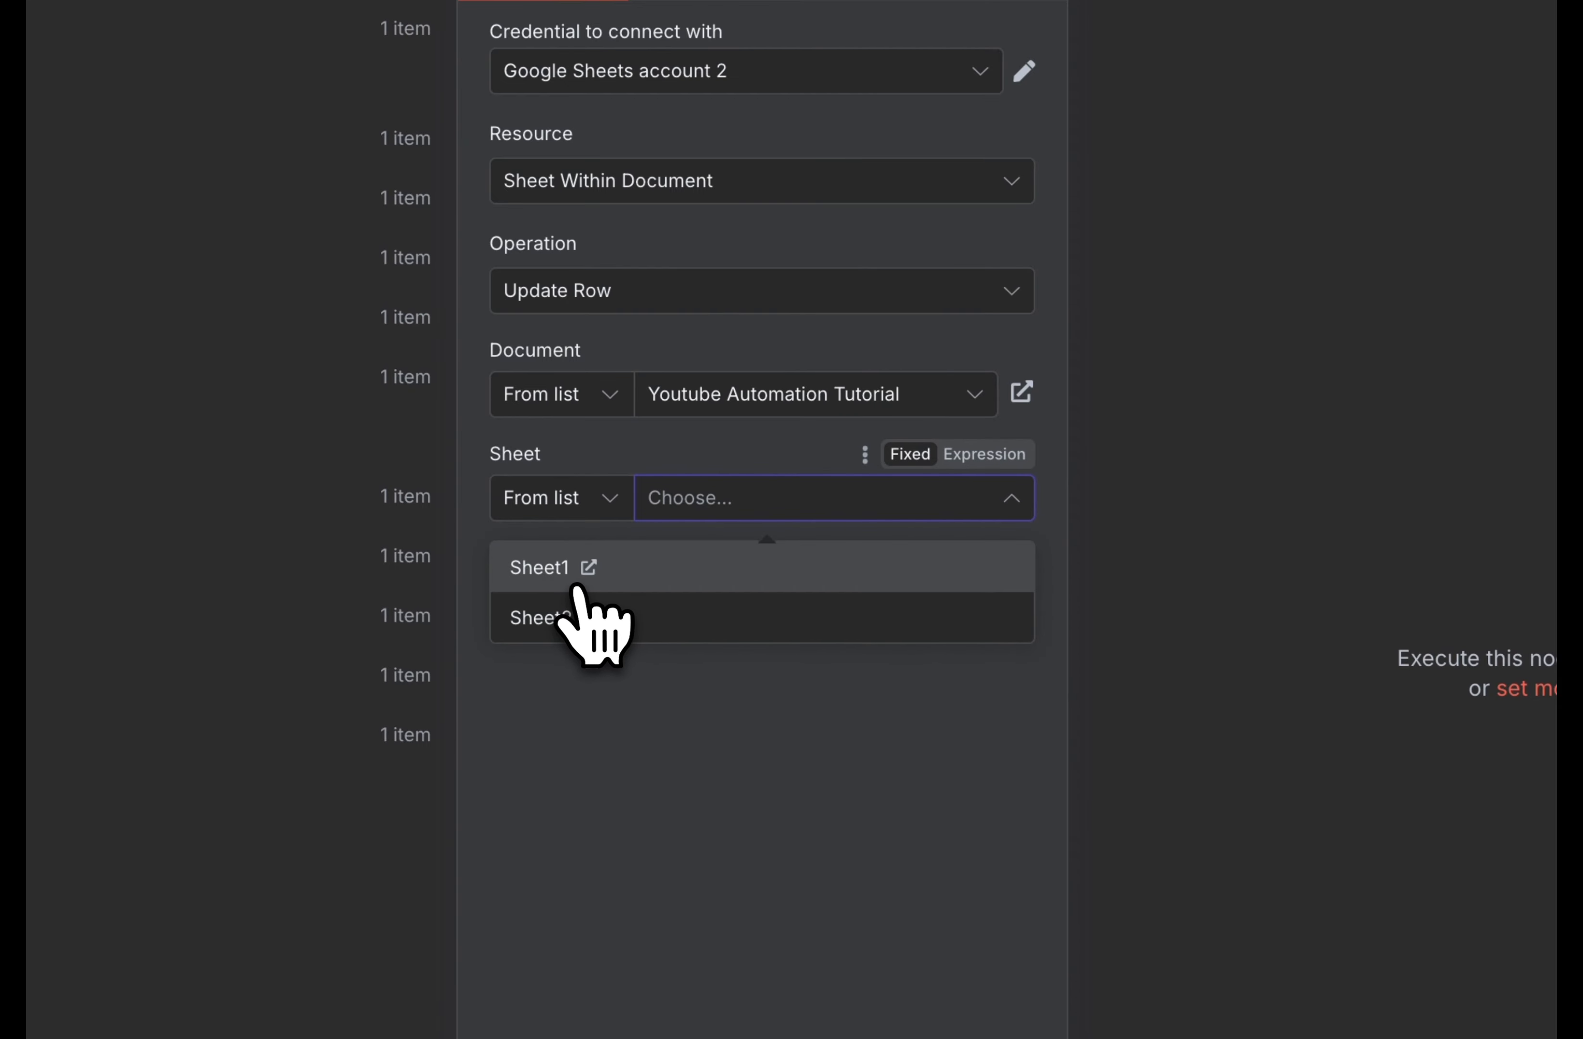
click(654, 581)
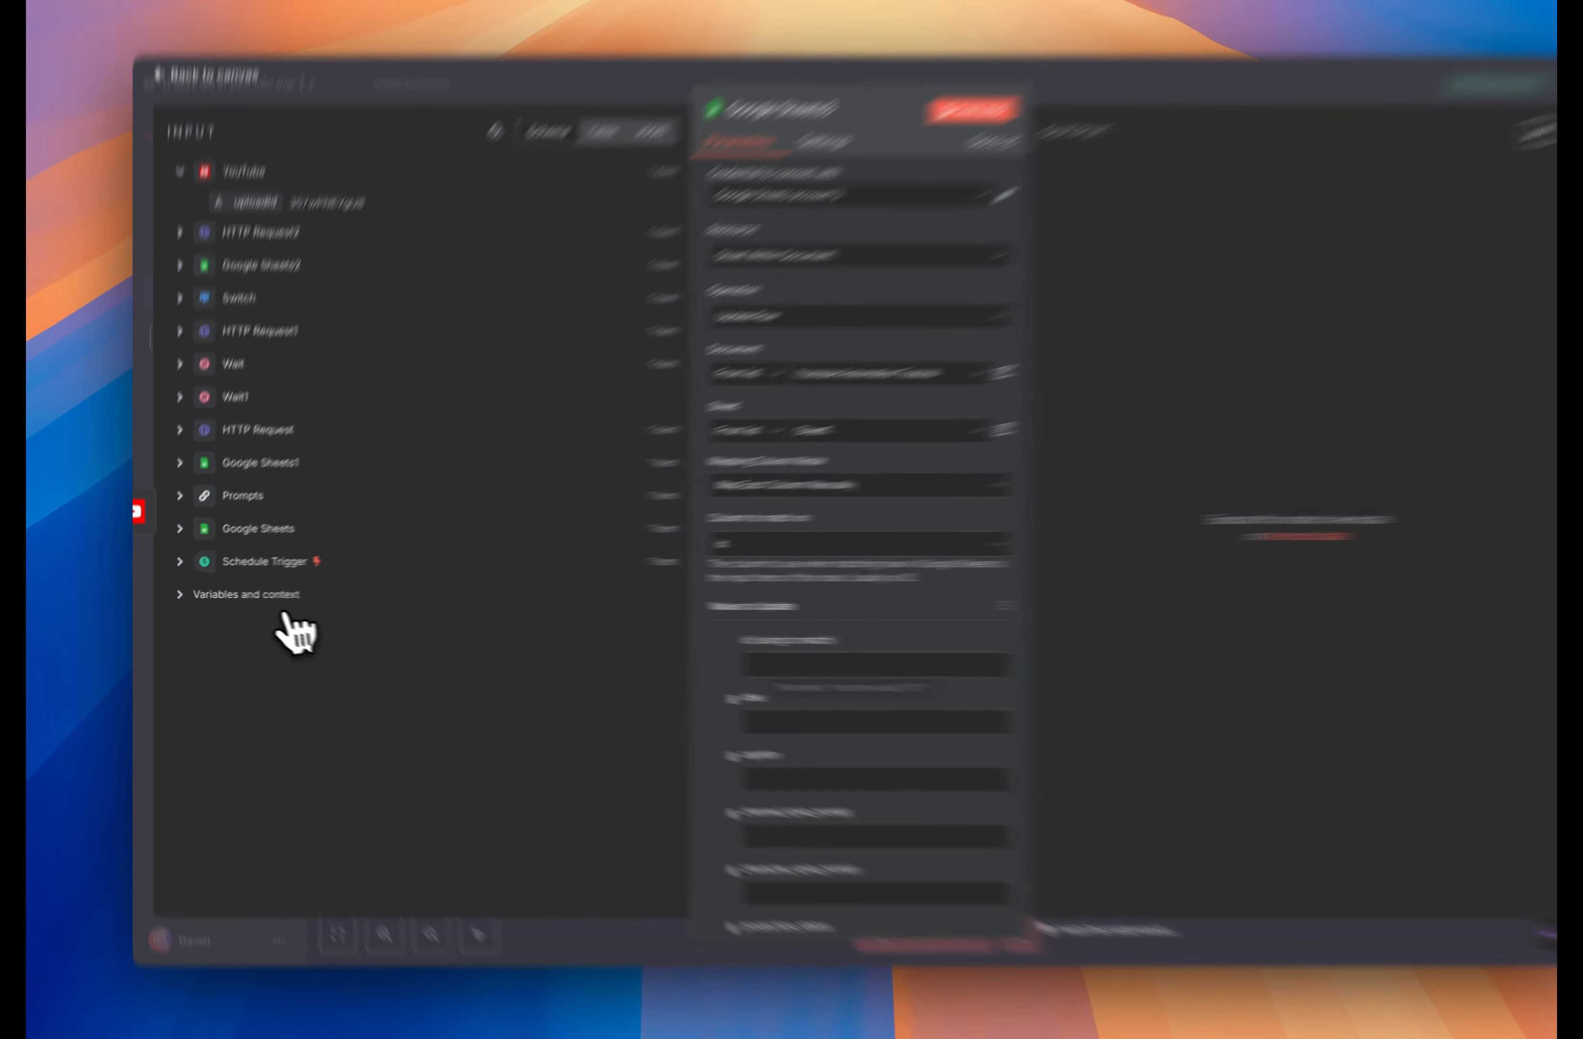
Map the id used for matching to the id field from the first Google Sheets node
click(246, 535)
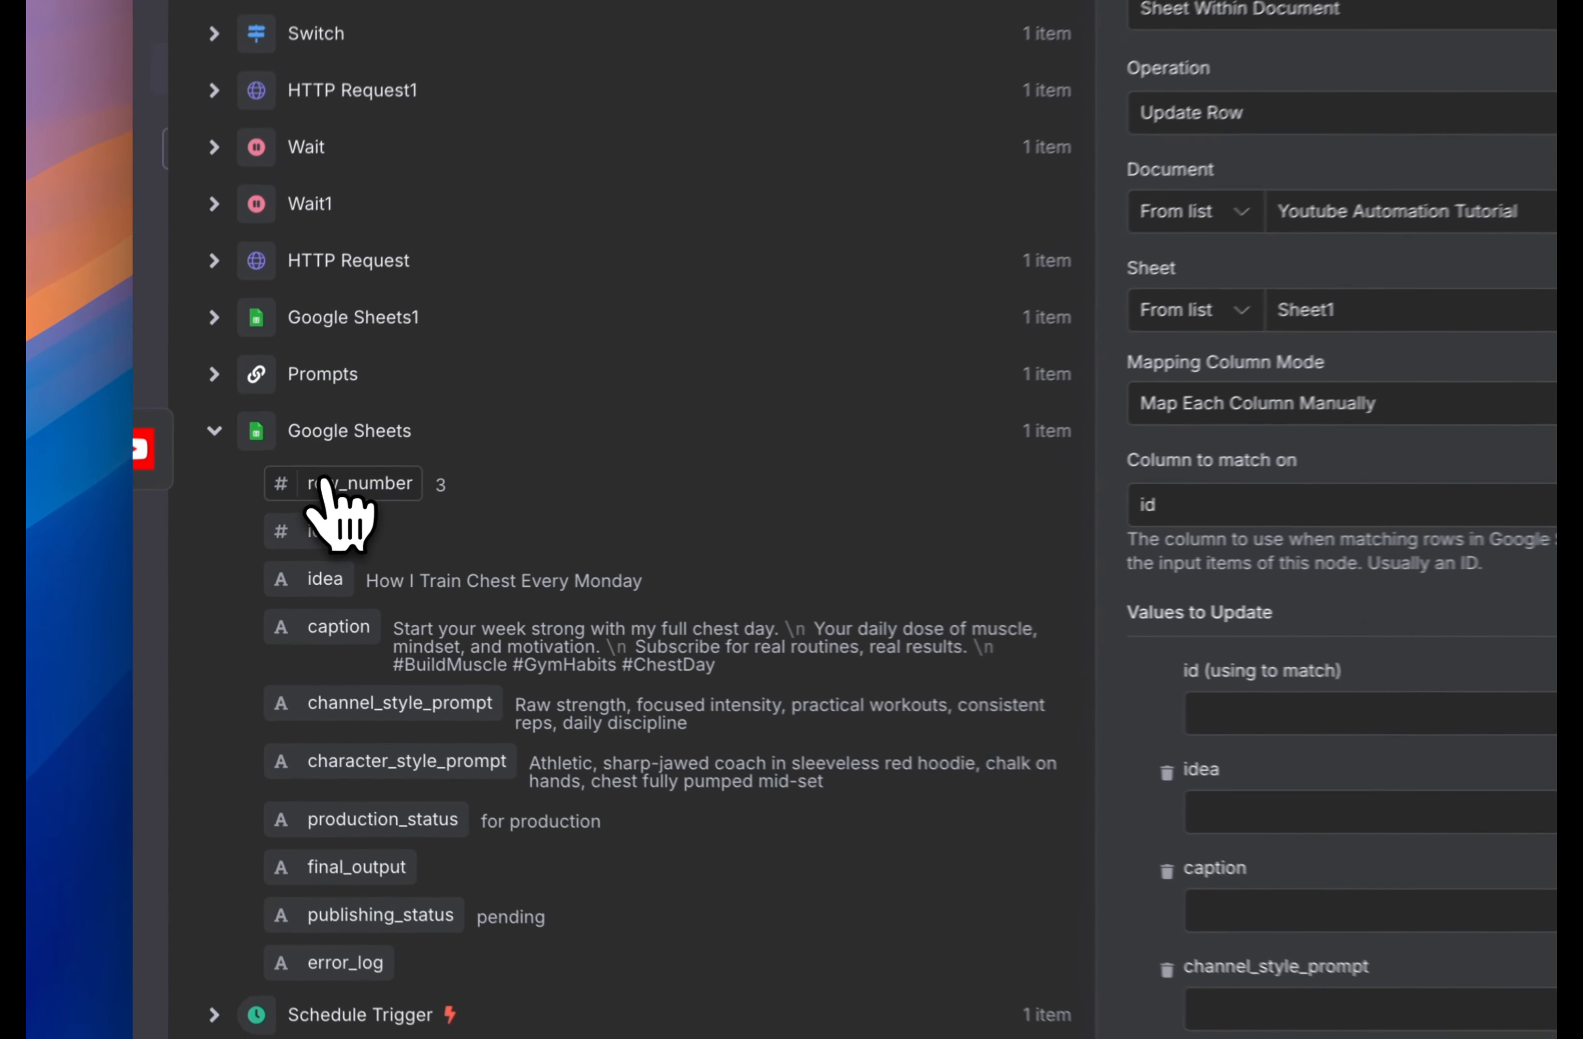
drag(322, 540, 1485, 768)
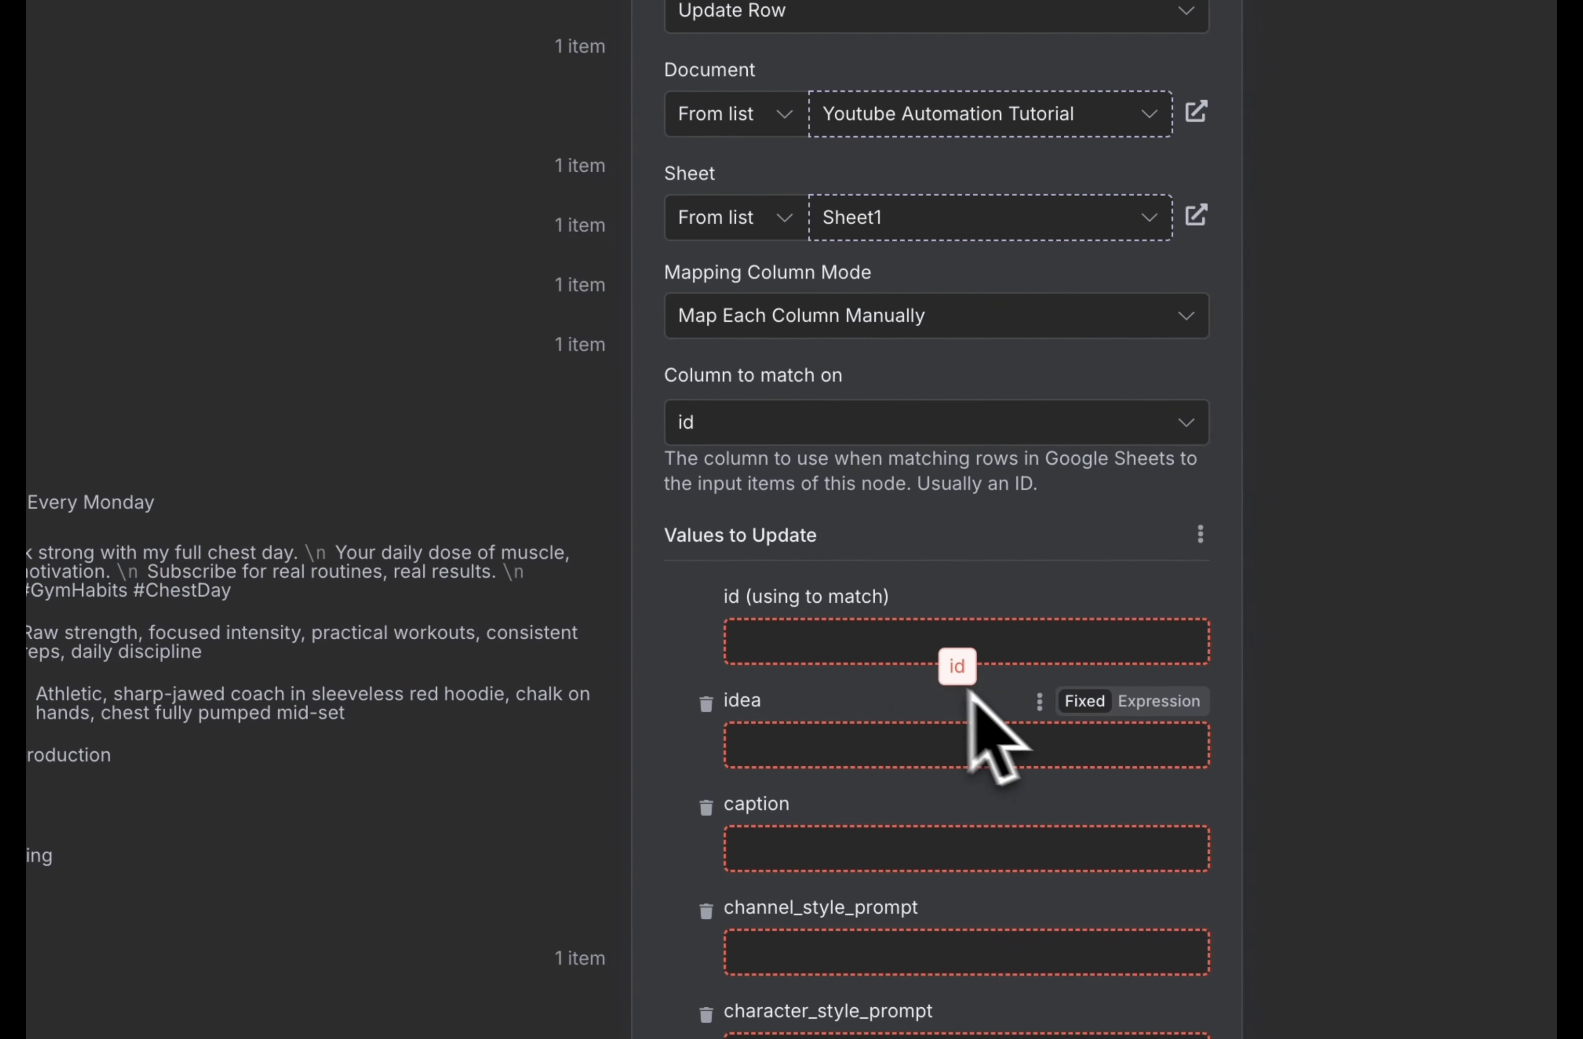
drag(969, 690, 847, 651)
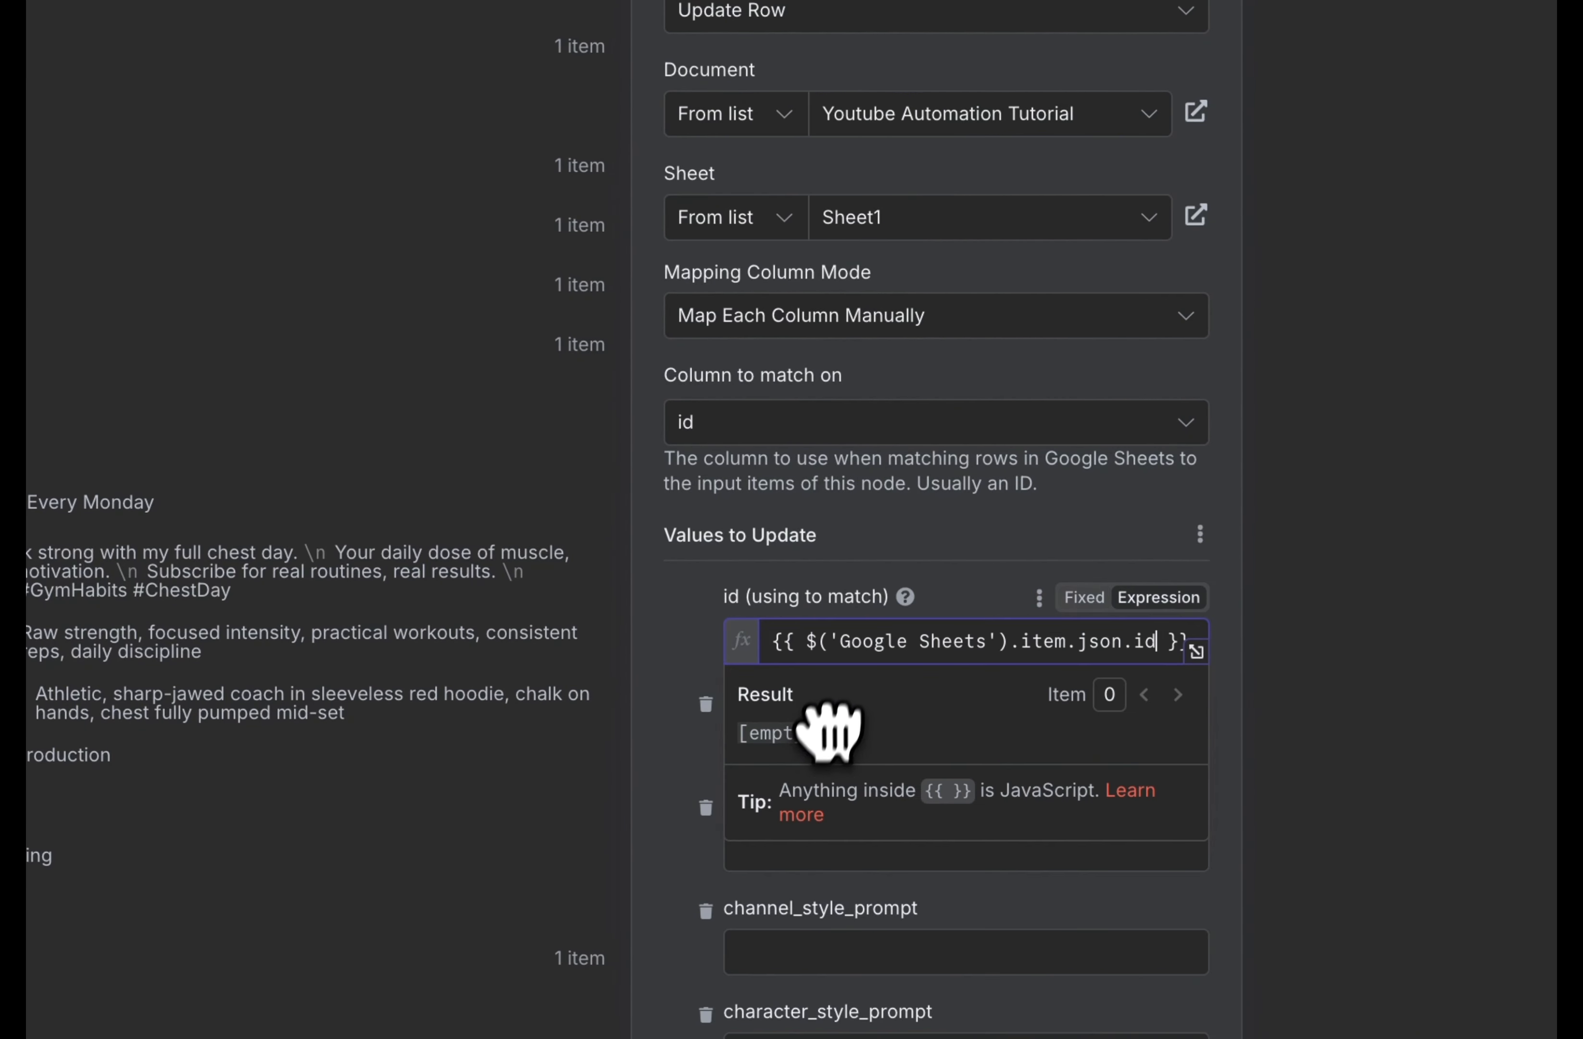
Remove the idea, caption, channel_style_prompt, character_style_prompt, production_status and final_output columns from the values to update
scroll(827, 755, down, 2)
click(706, 591)
click(705, 591)
click(705, 592)
click(705, 591)
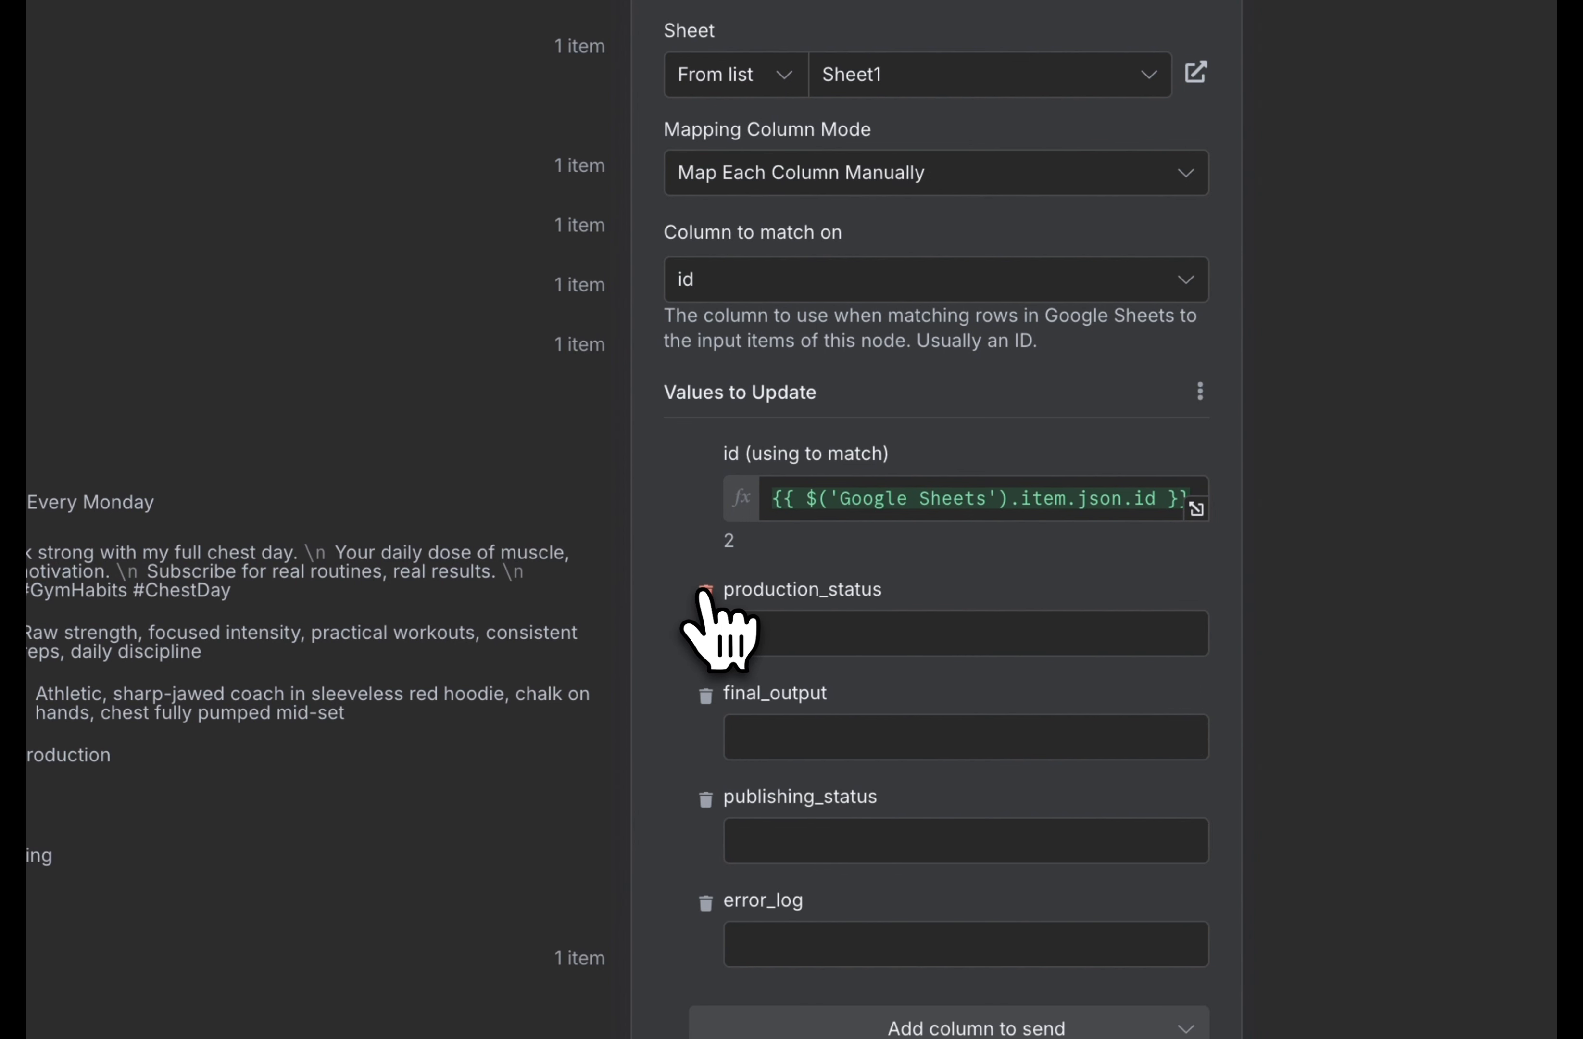
click(706, 592)
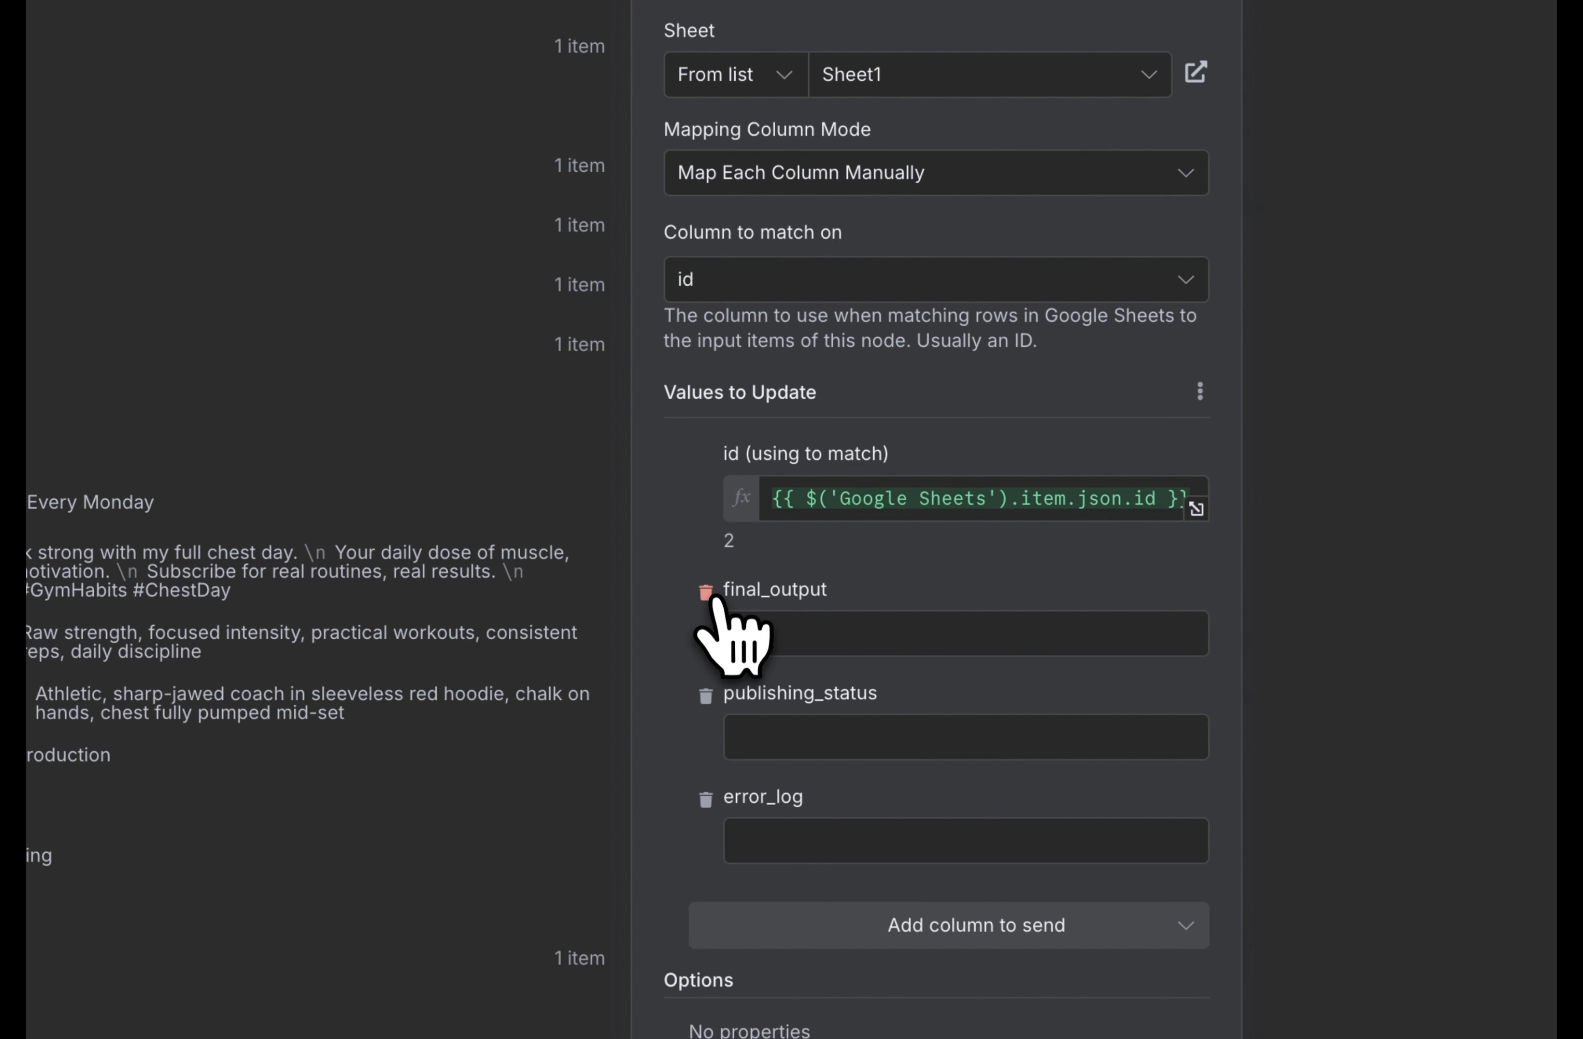
click(706, 591)
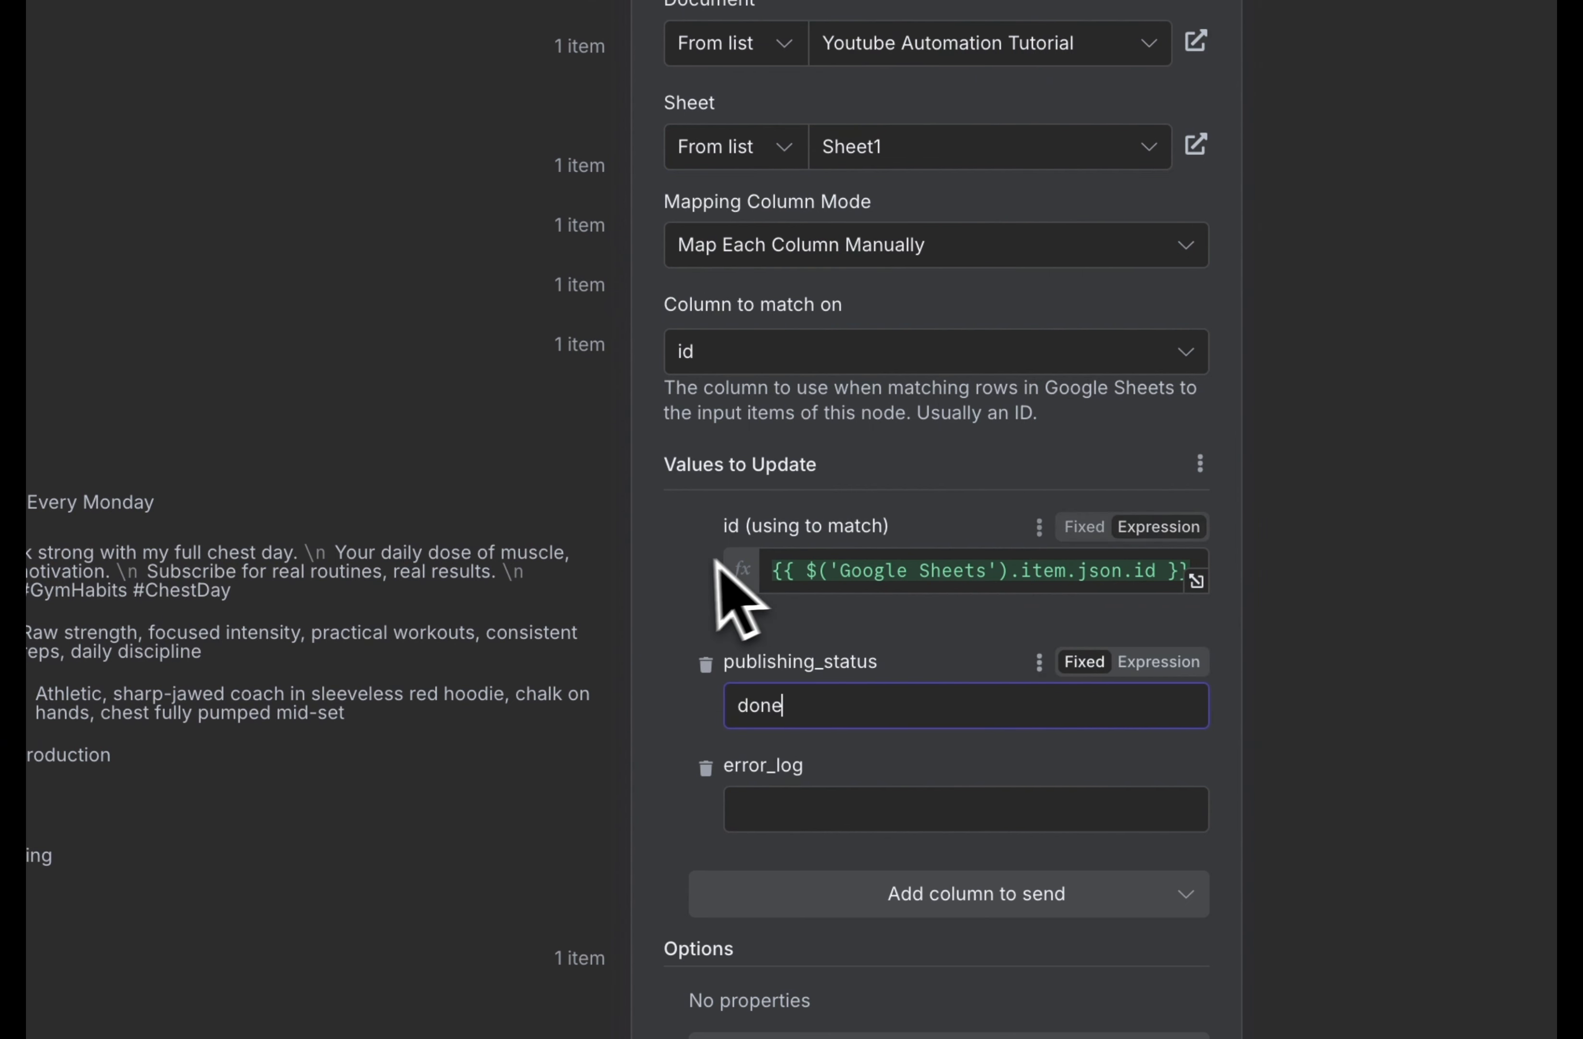
Set publishing_status to done and remove the error_log column from the values to update
click(684, 565)
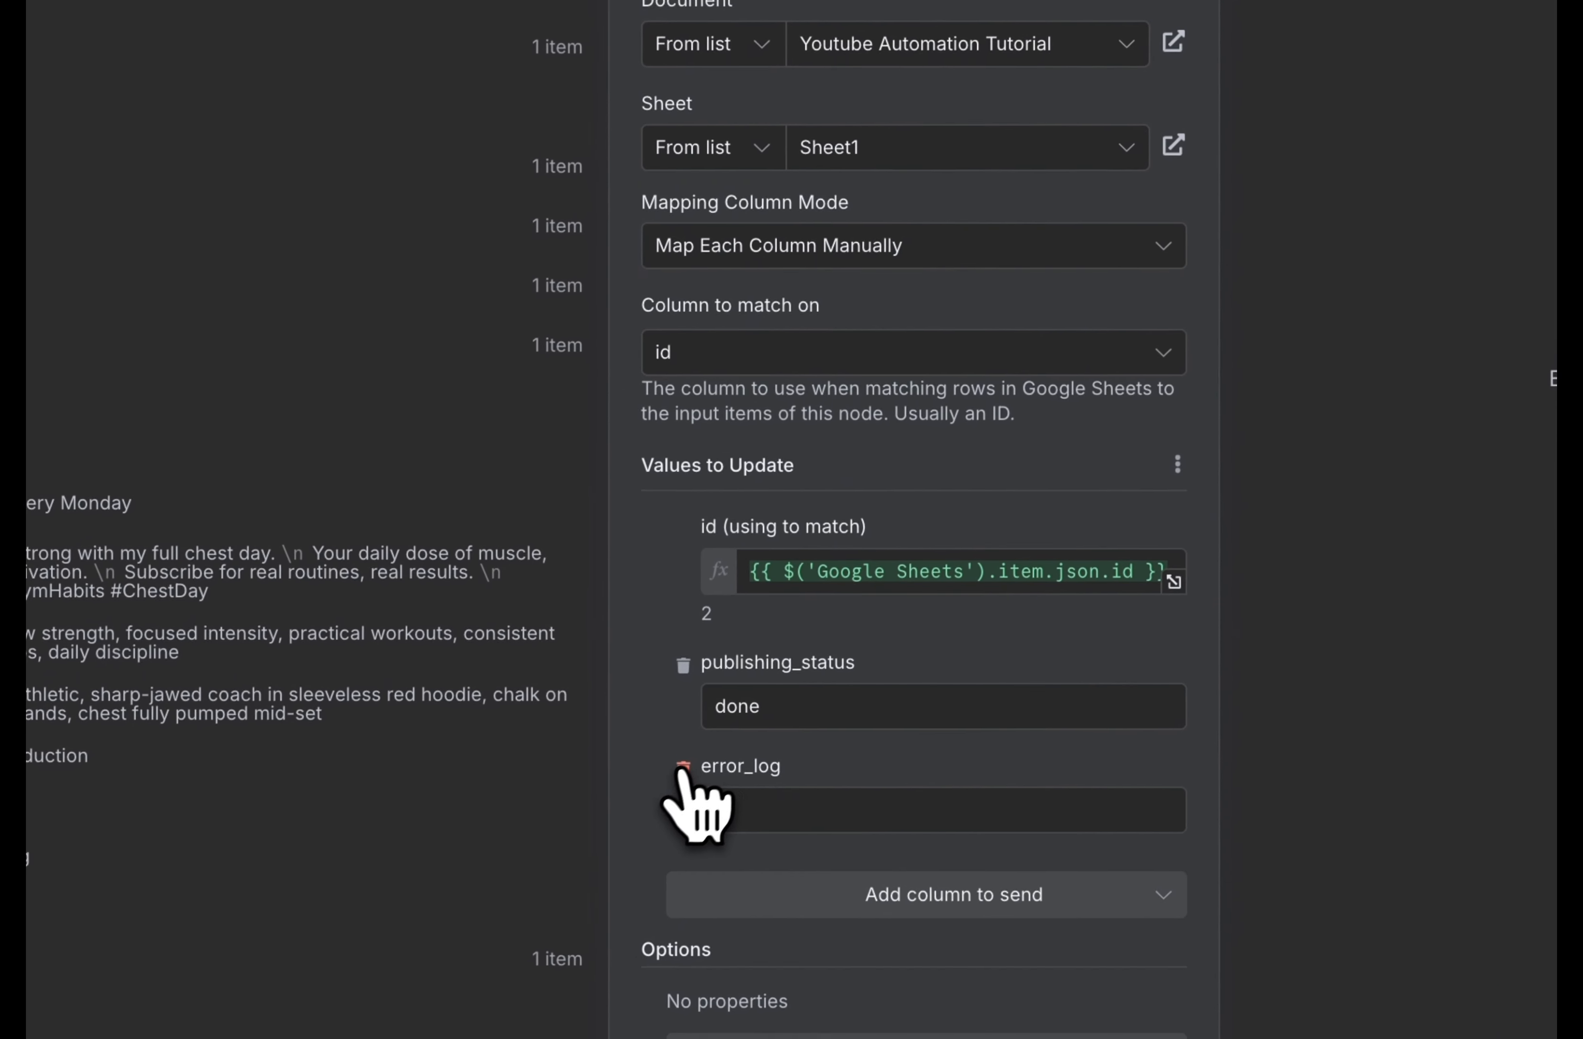
click(684, 770)
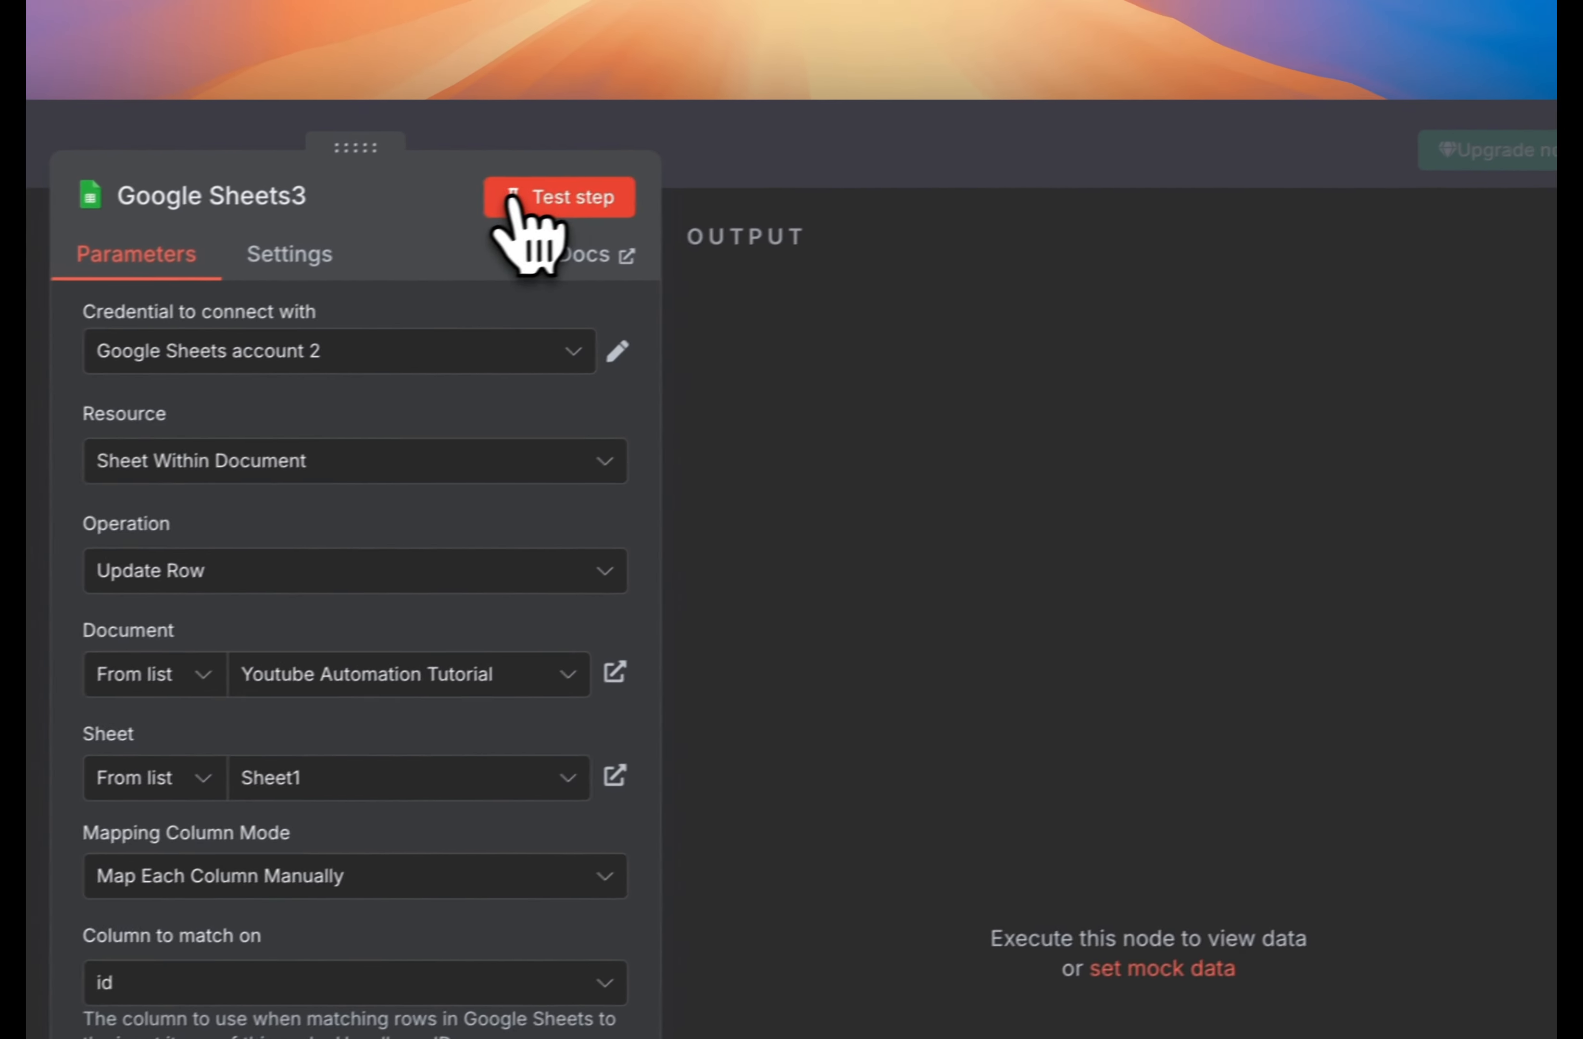
Test the Google Sheets row update and check the publishing status in the Youtube Automation Tutorial spreadsheet
click(480, 206)
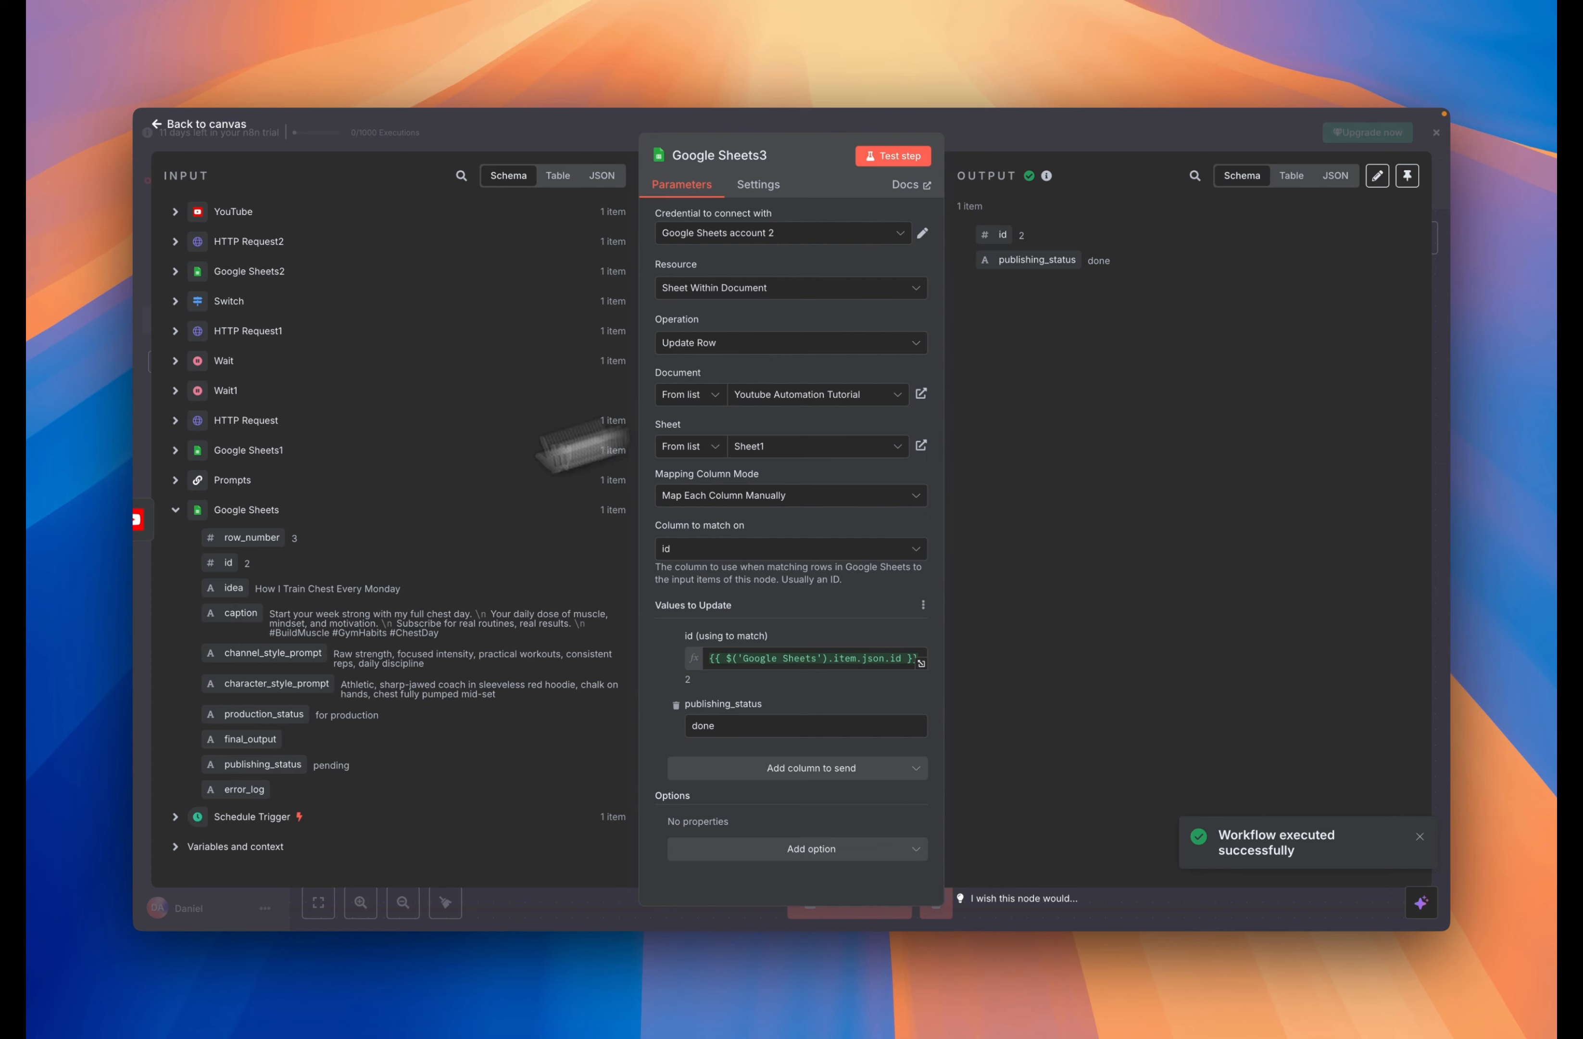
mouse_move(161, 551)
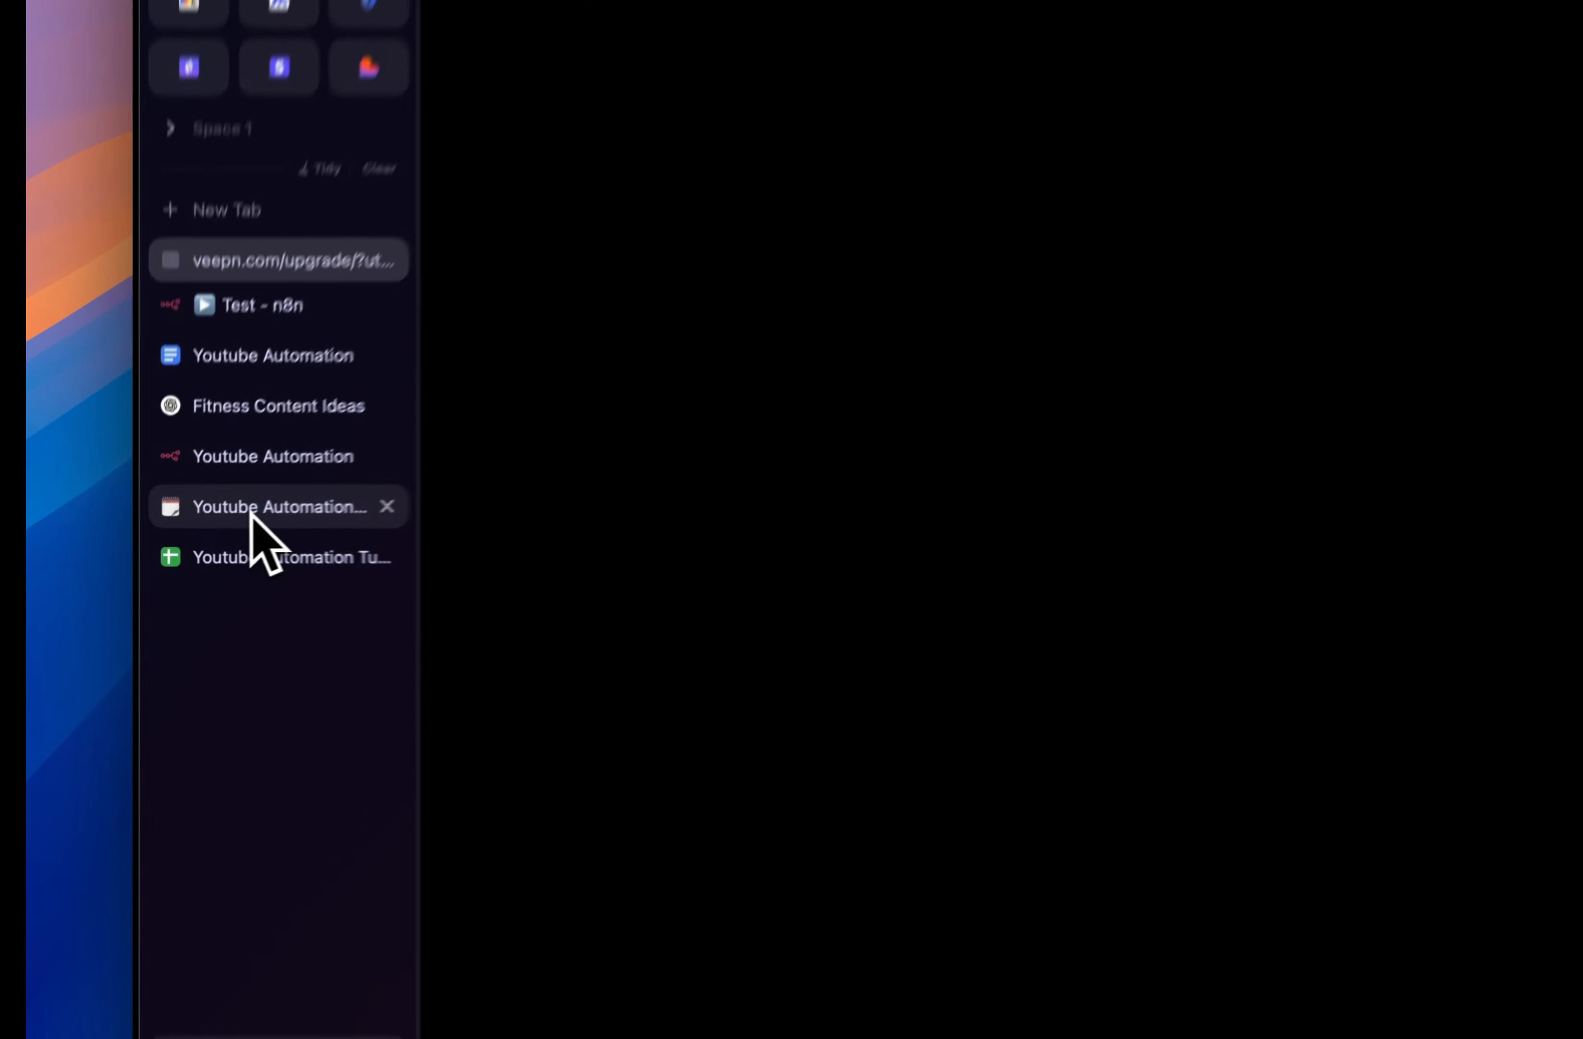
click(224, 526)
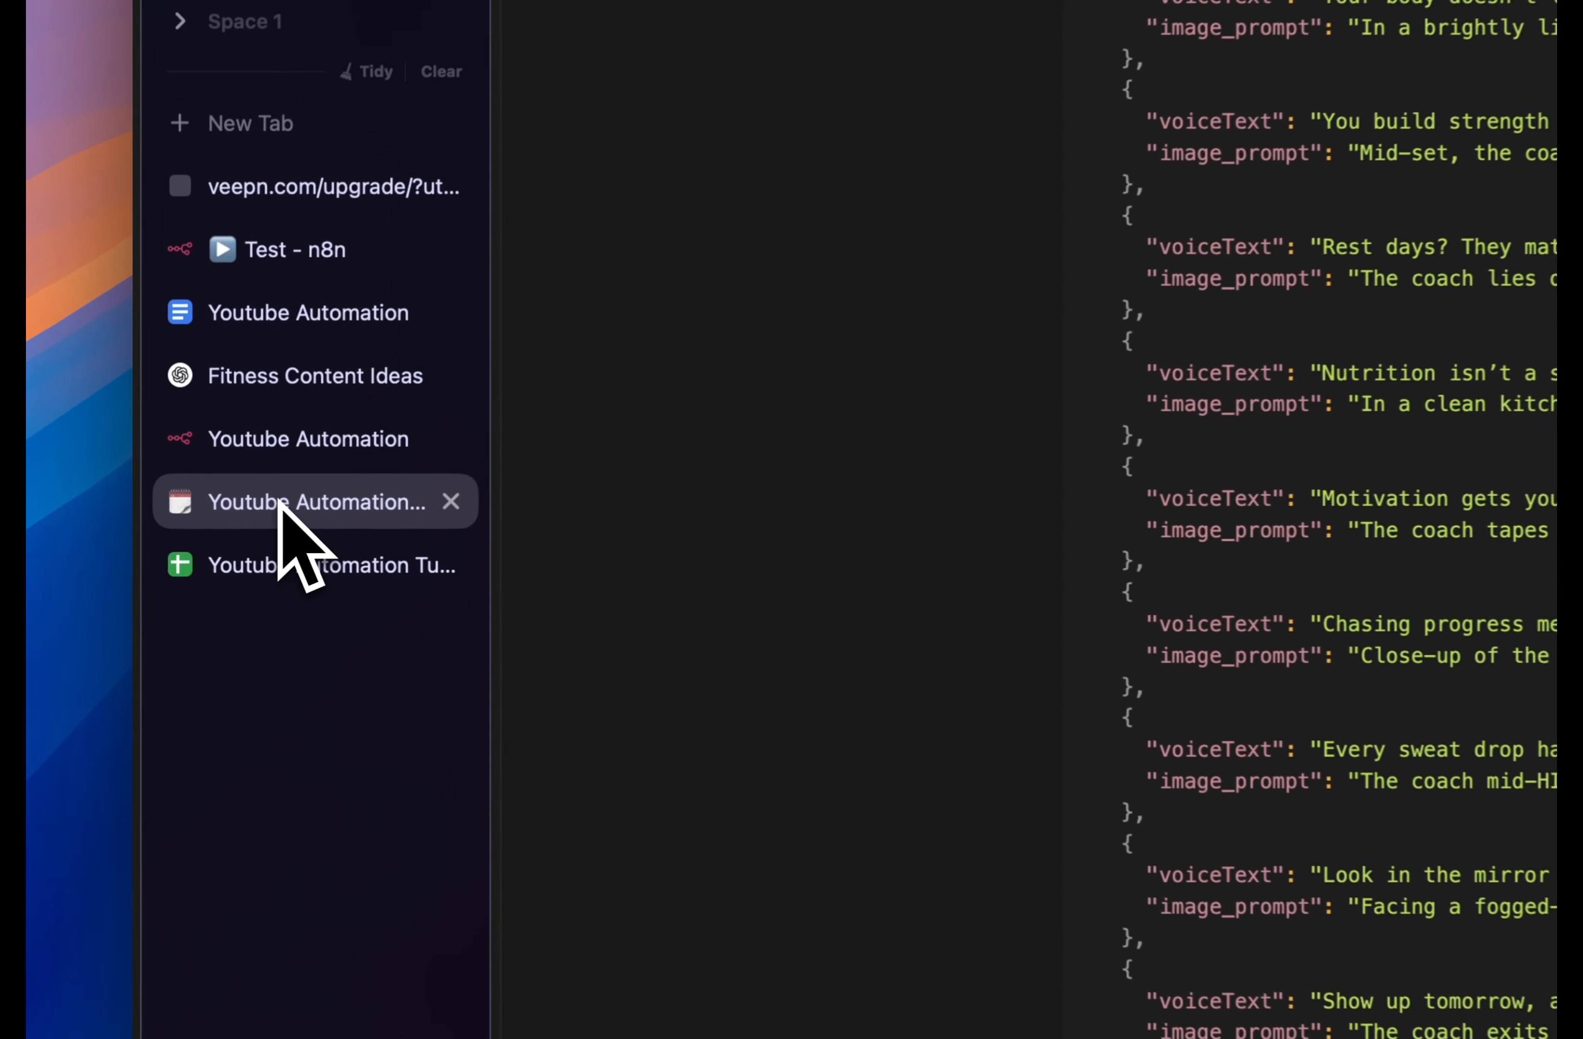
click(221, 548)
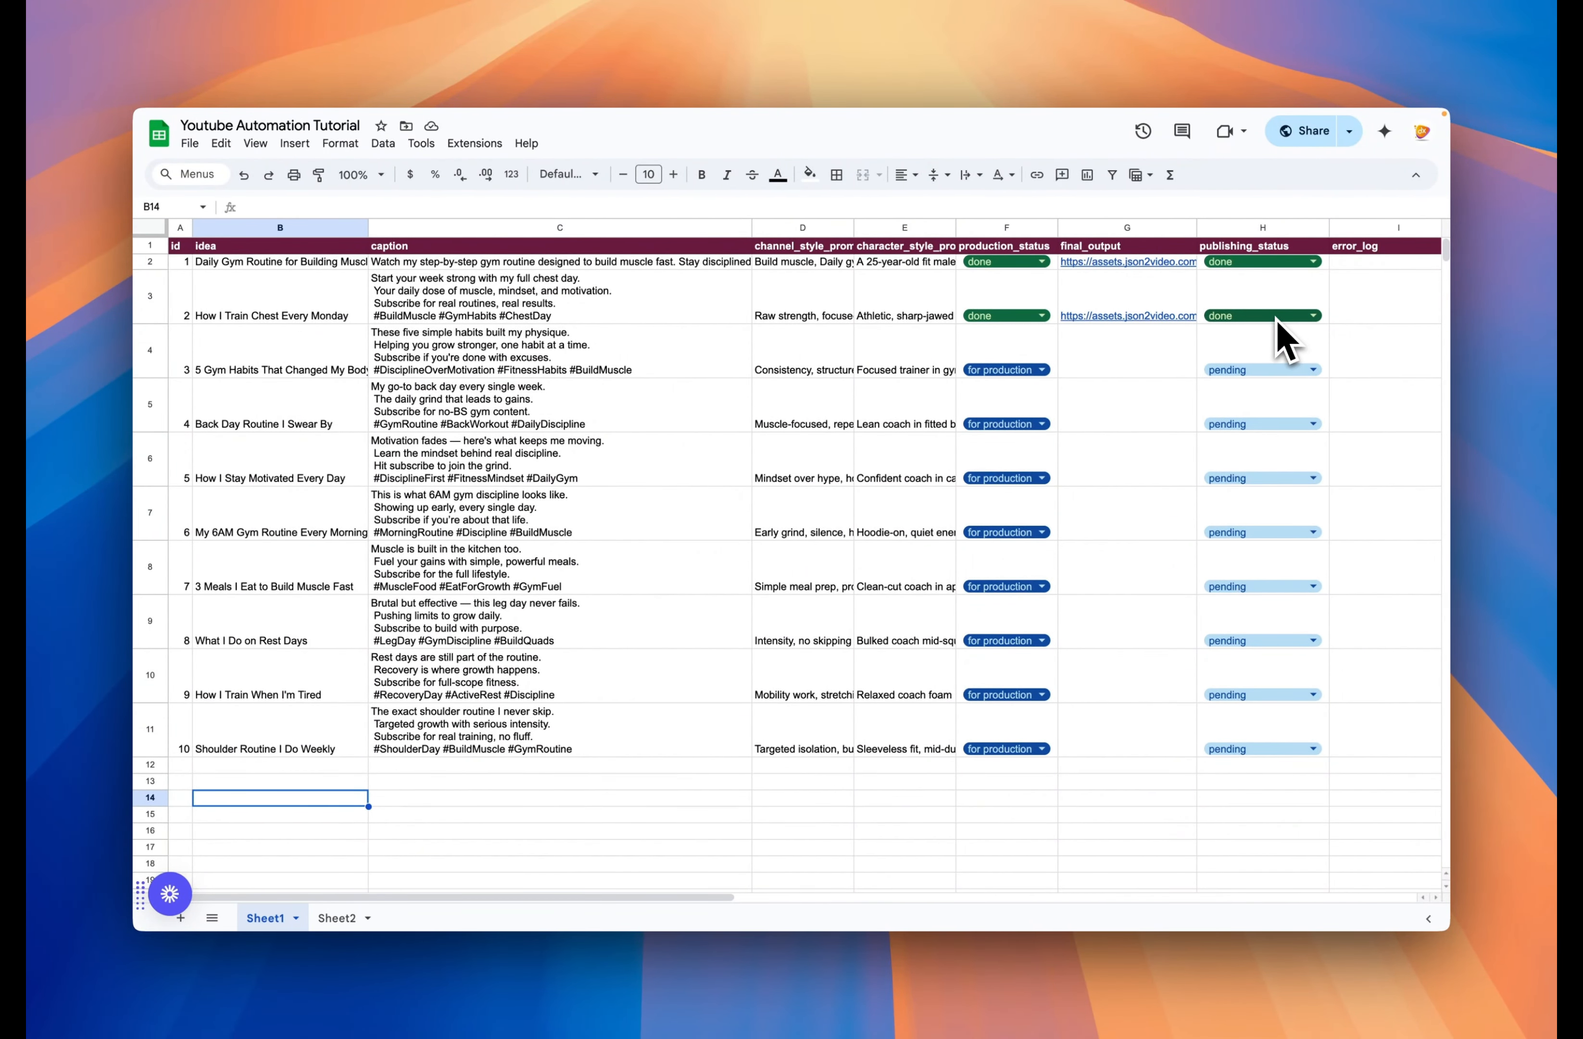
Open YouTube in a new tab, go to the account's channel and play the uploaded How I Train Chest Every Monday video
mouse_move(202, 405)
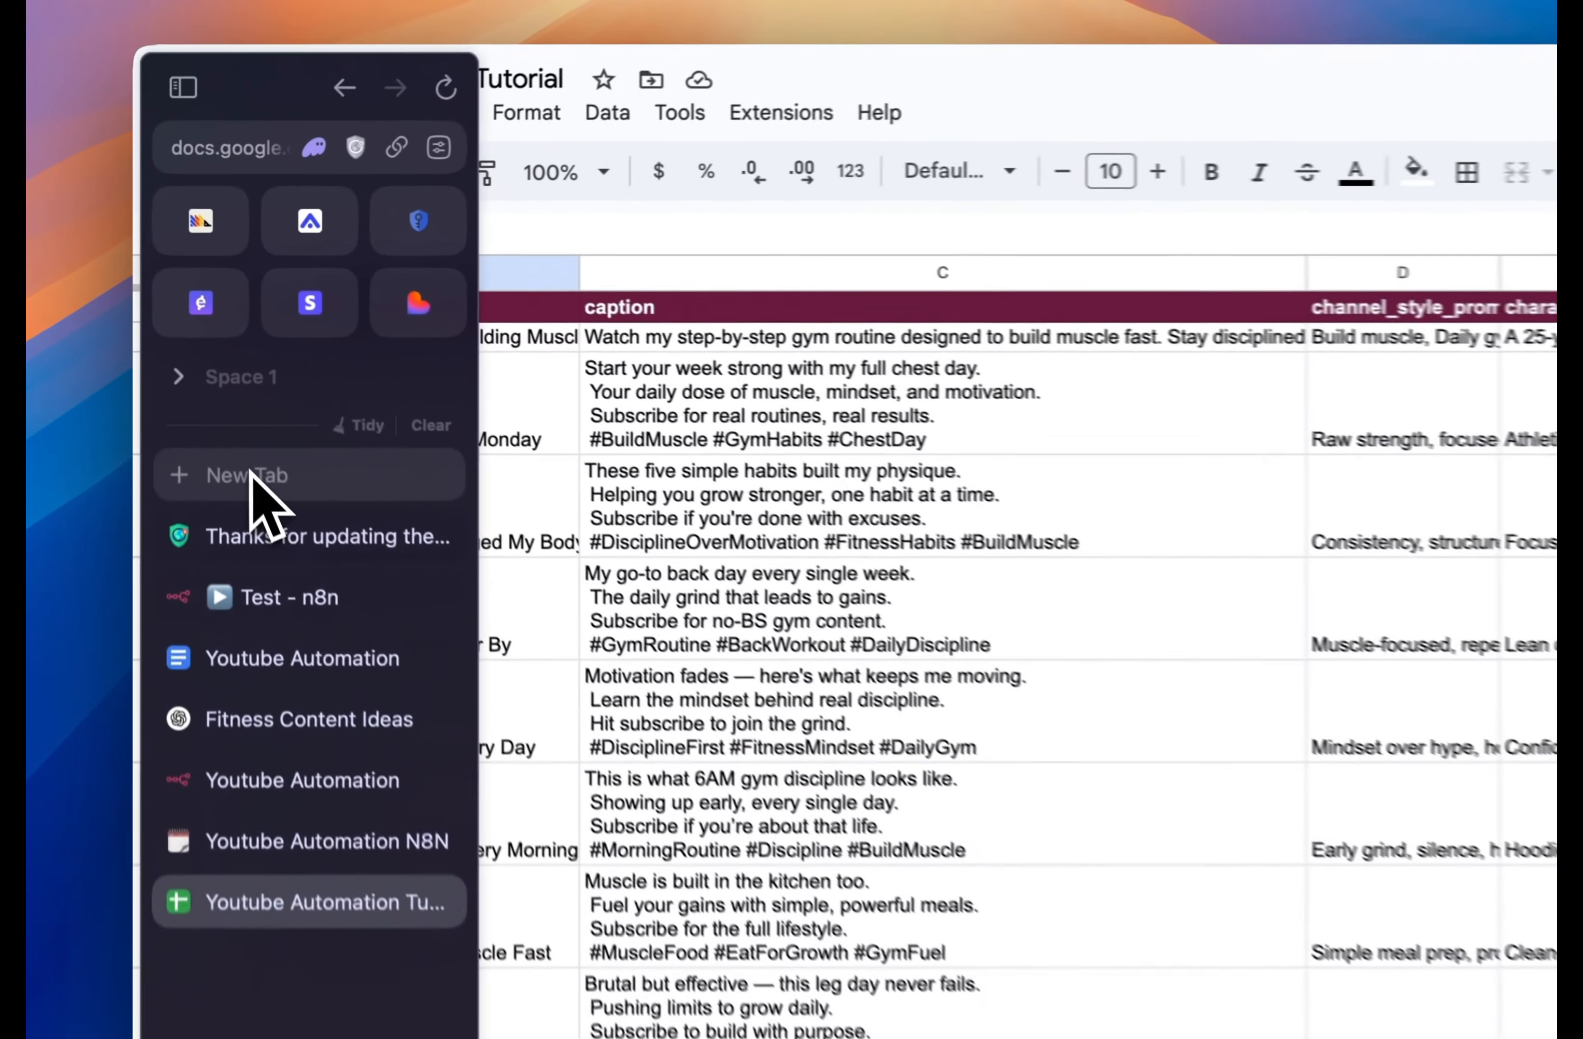
click(202, 357)
click(322, 394)
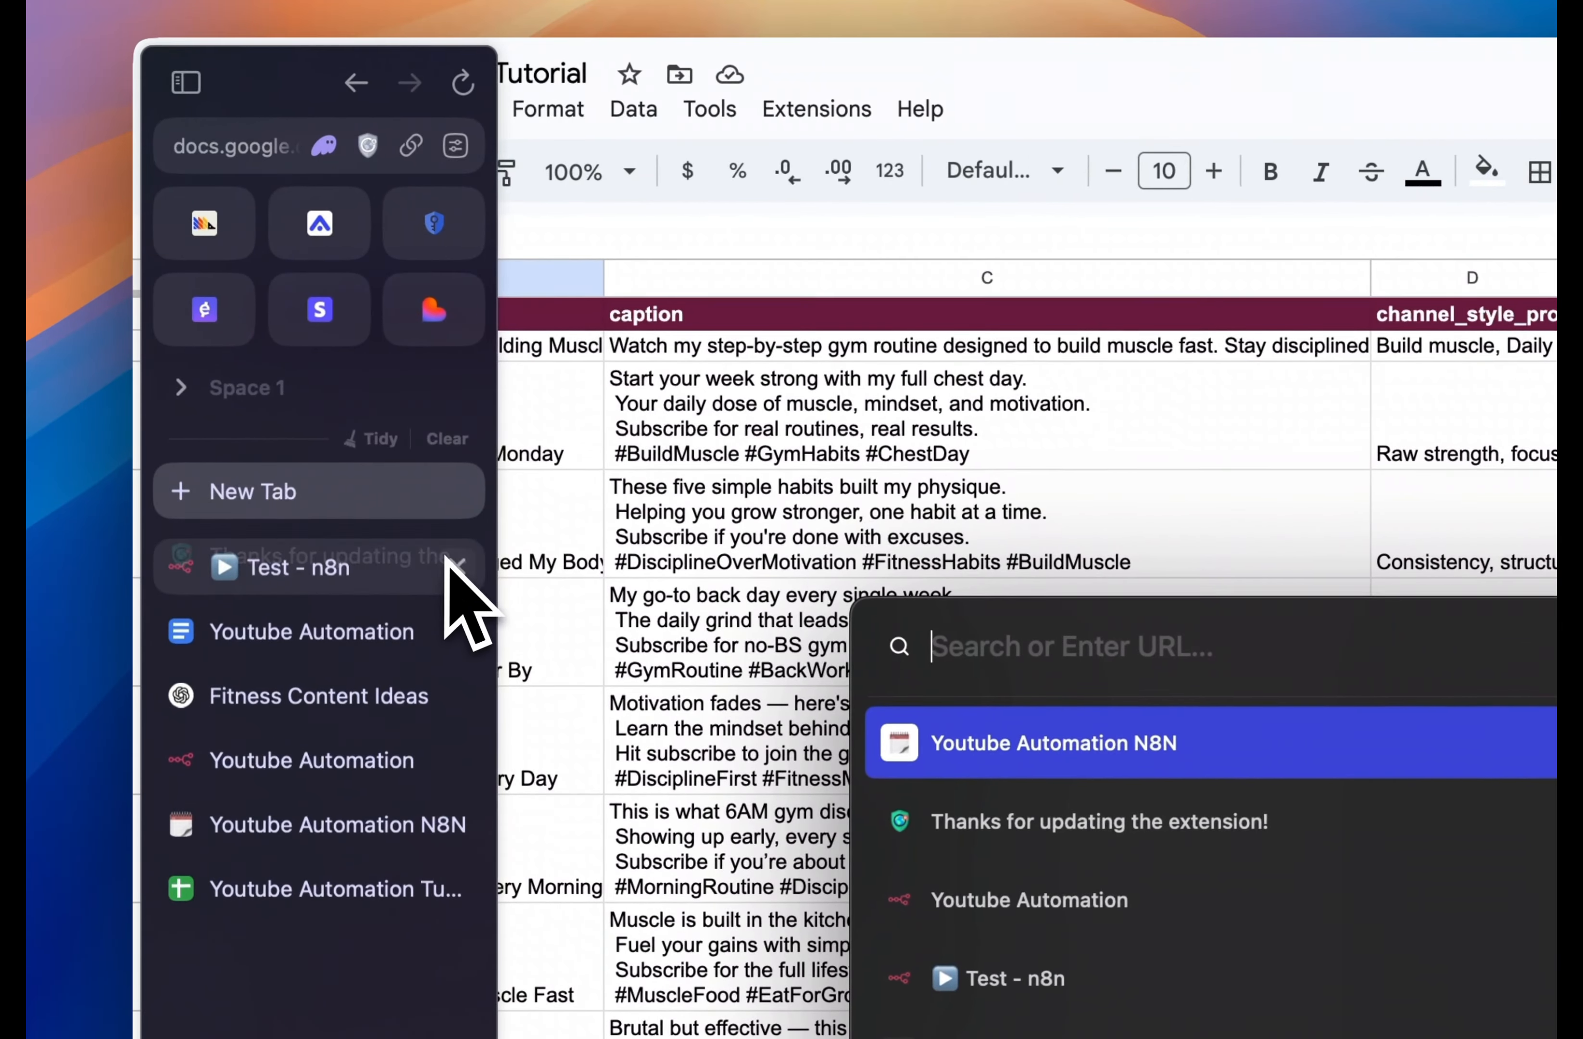
text(y)
key(Return)
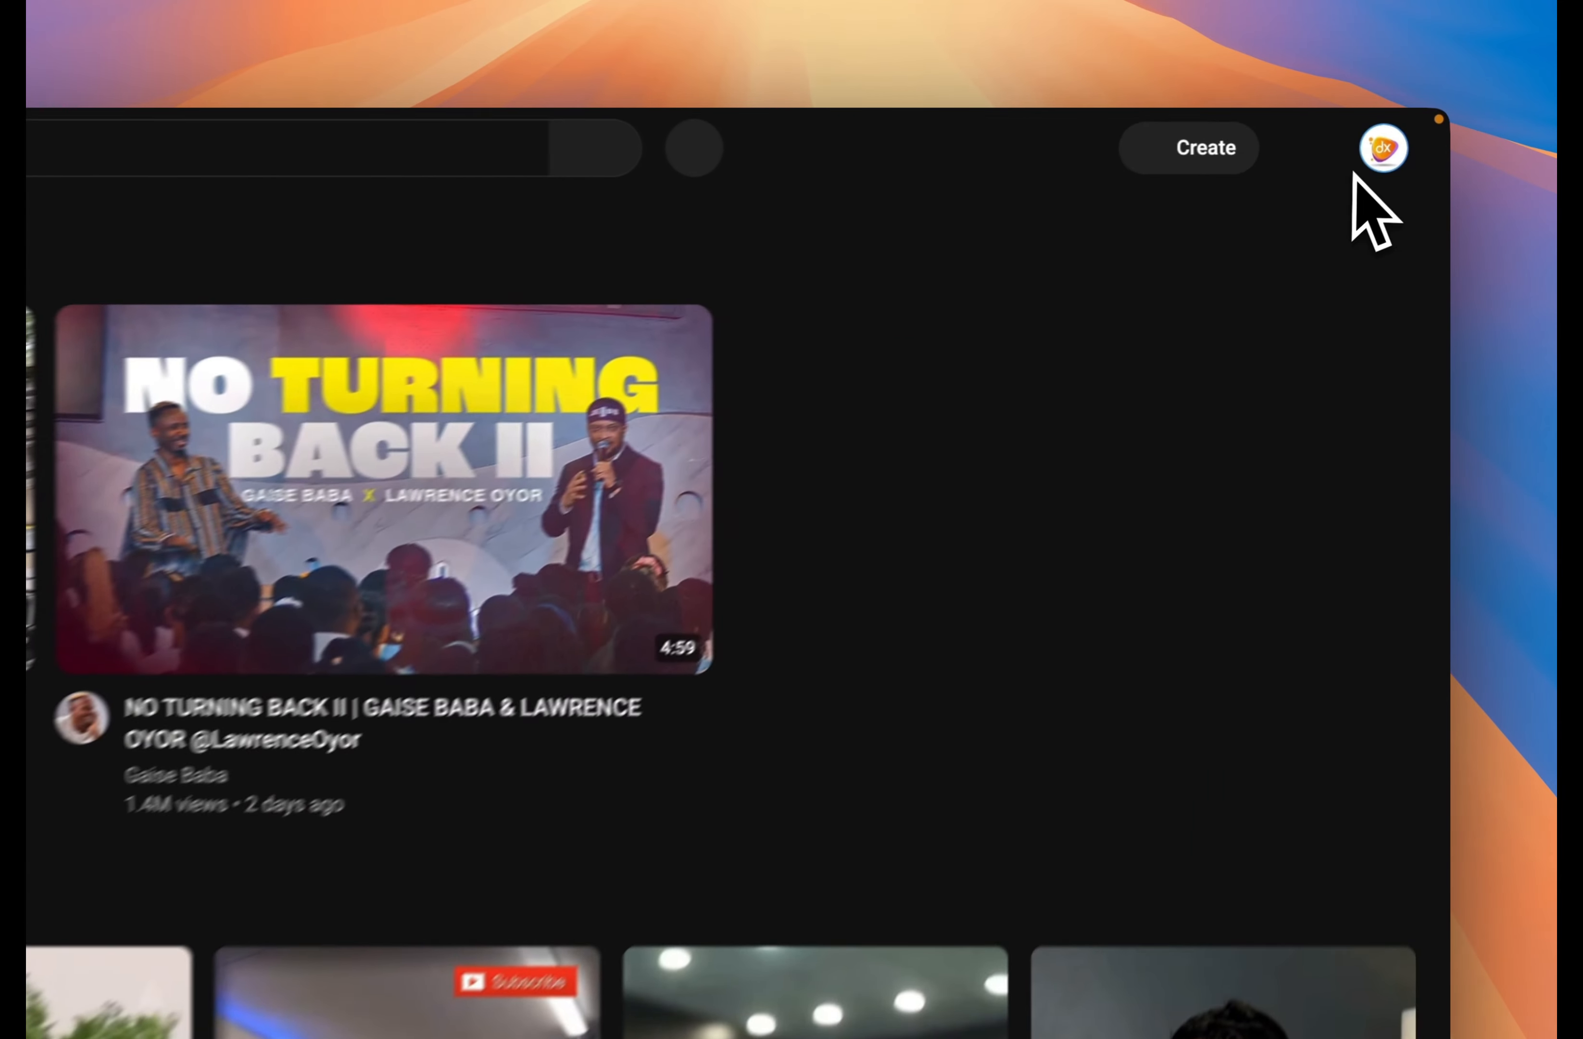
click(1418, 131)
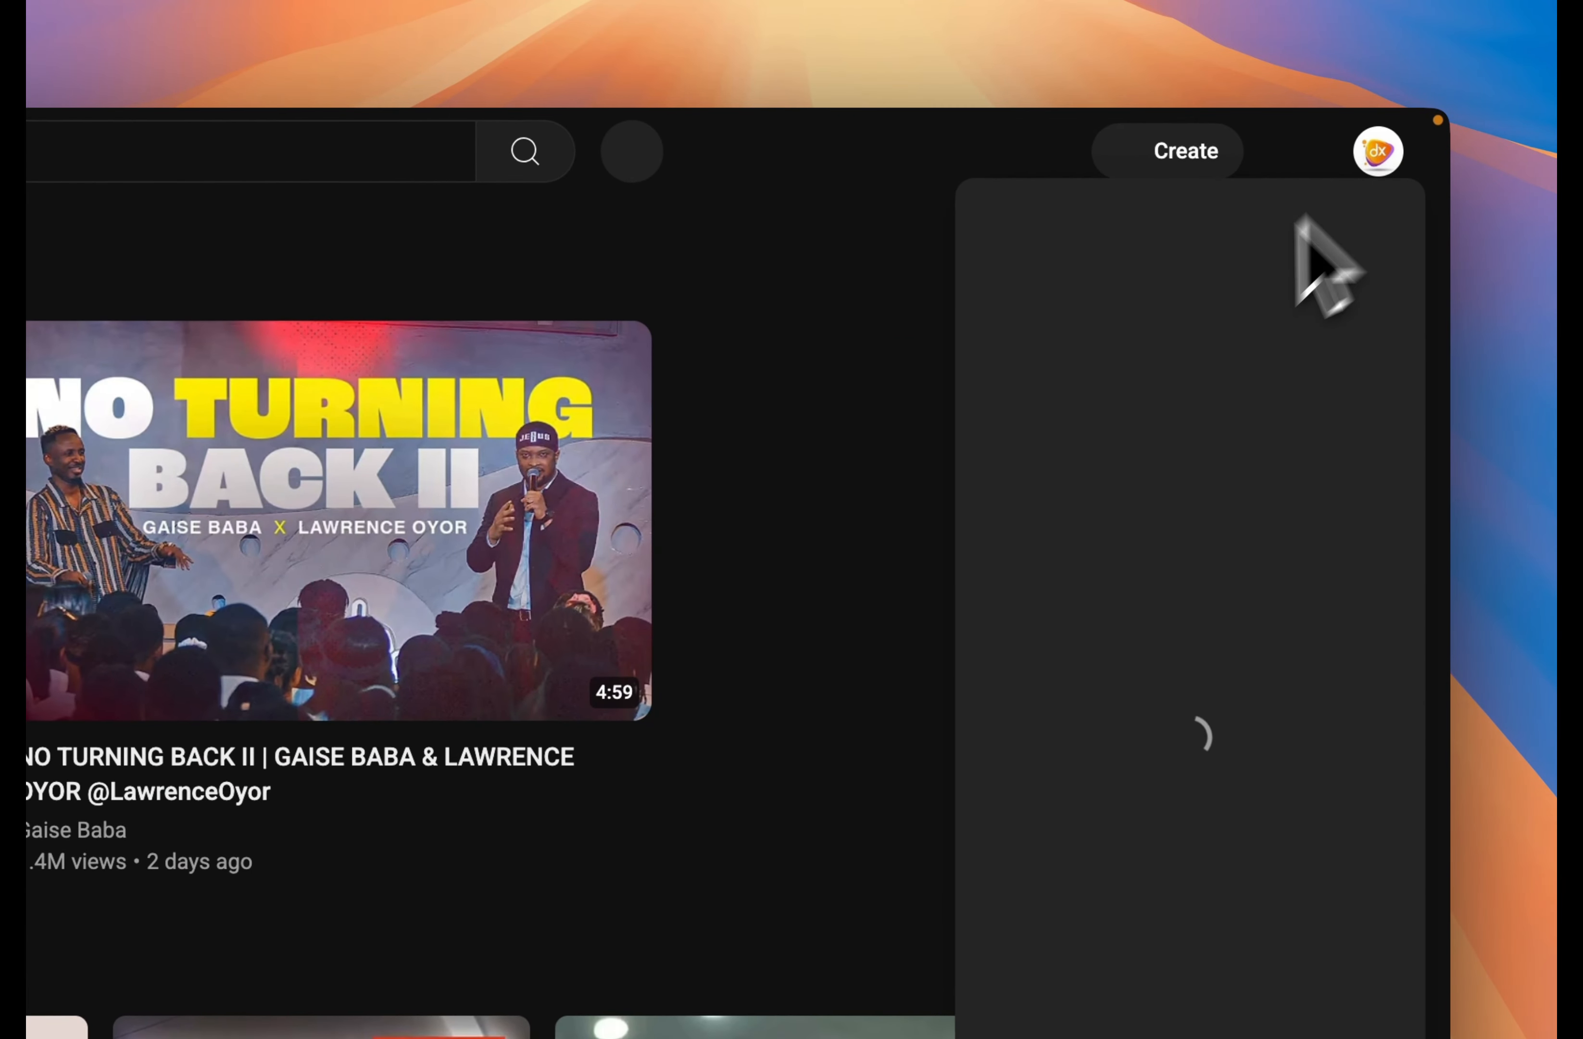
click(1154, 314)
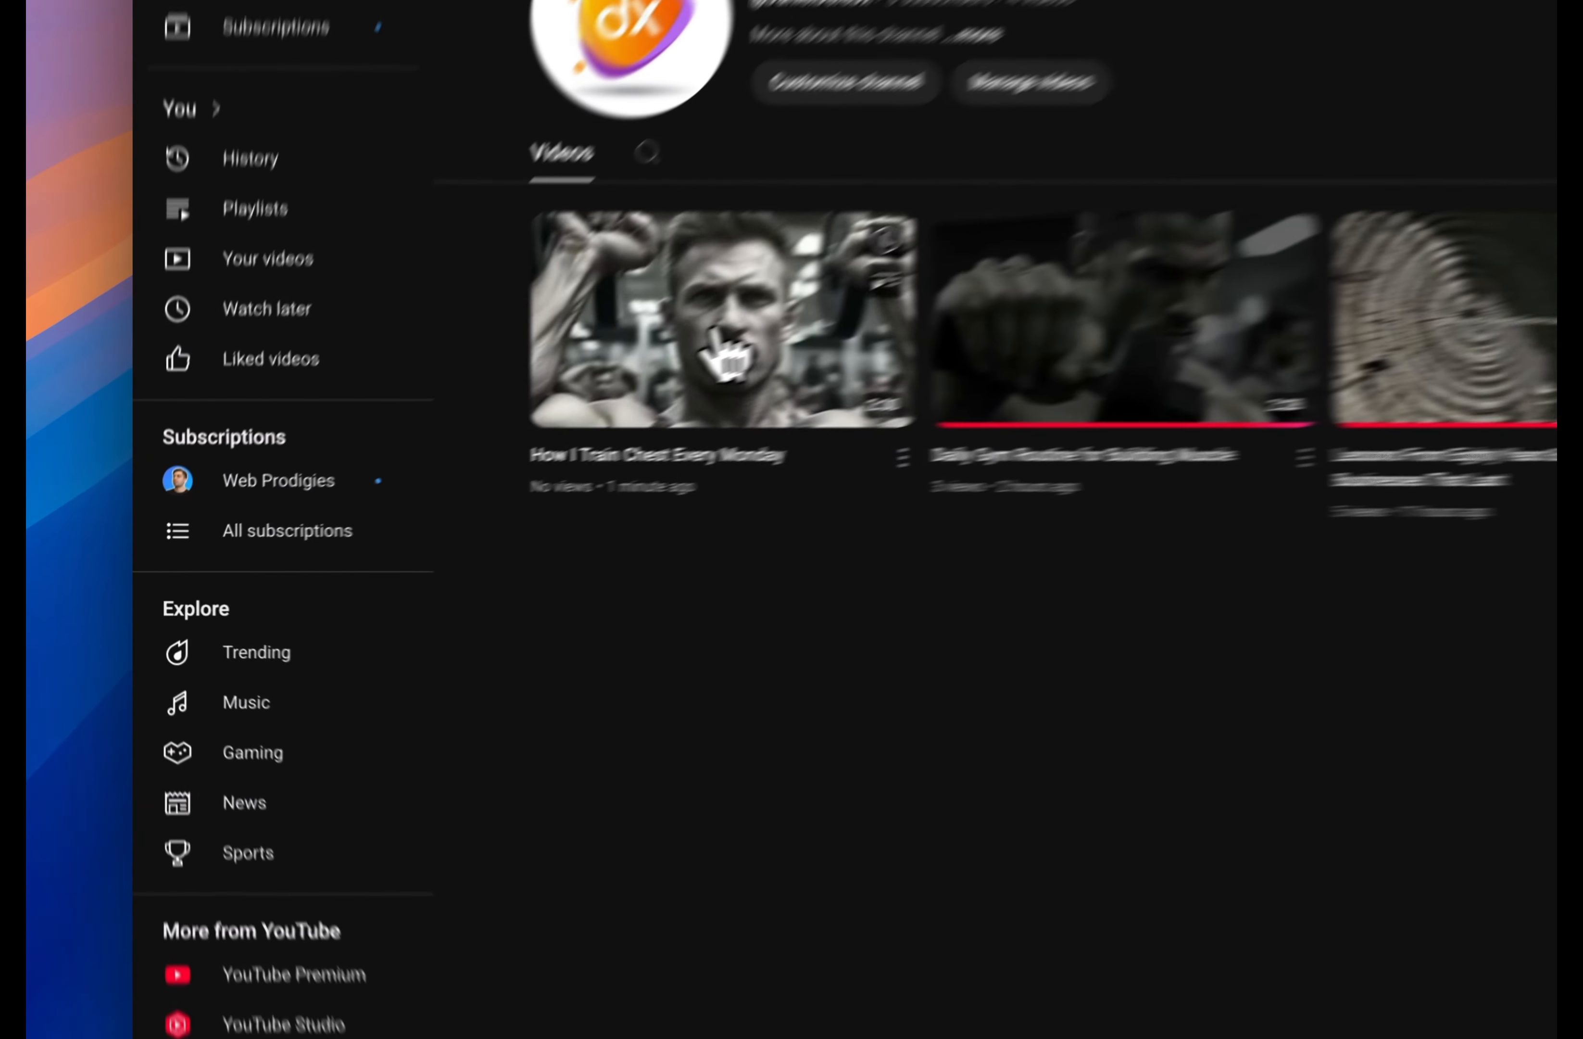
click(499, 435)
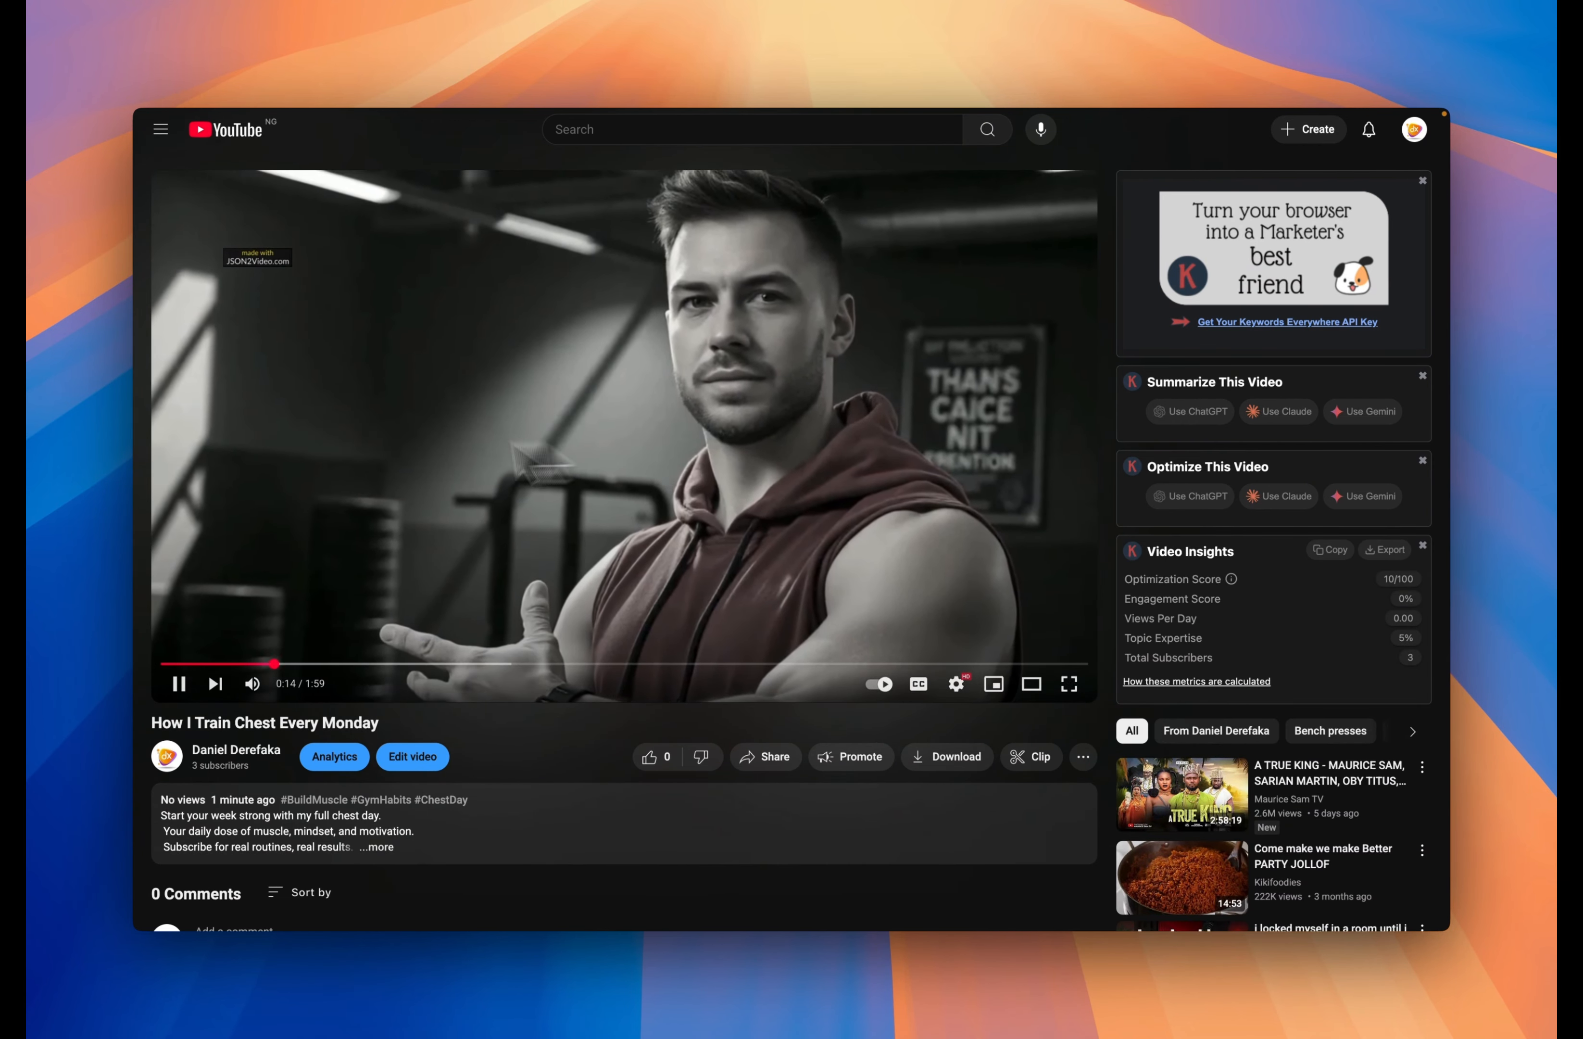
Switch to the Test workflow in n8n, close the open HTTP Request node and examine the complete node chain
mouse_move(148, 484)
click(209, 399)
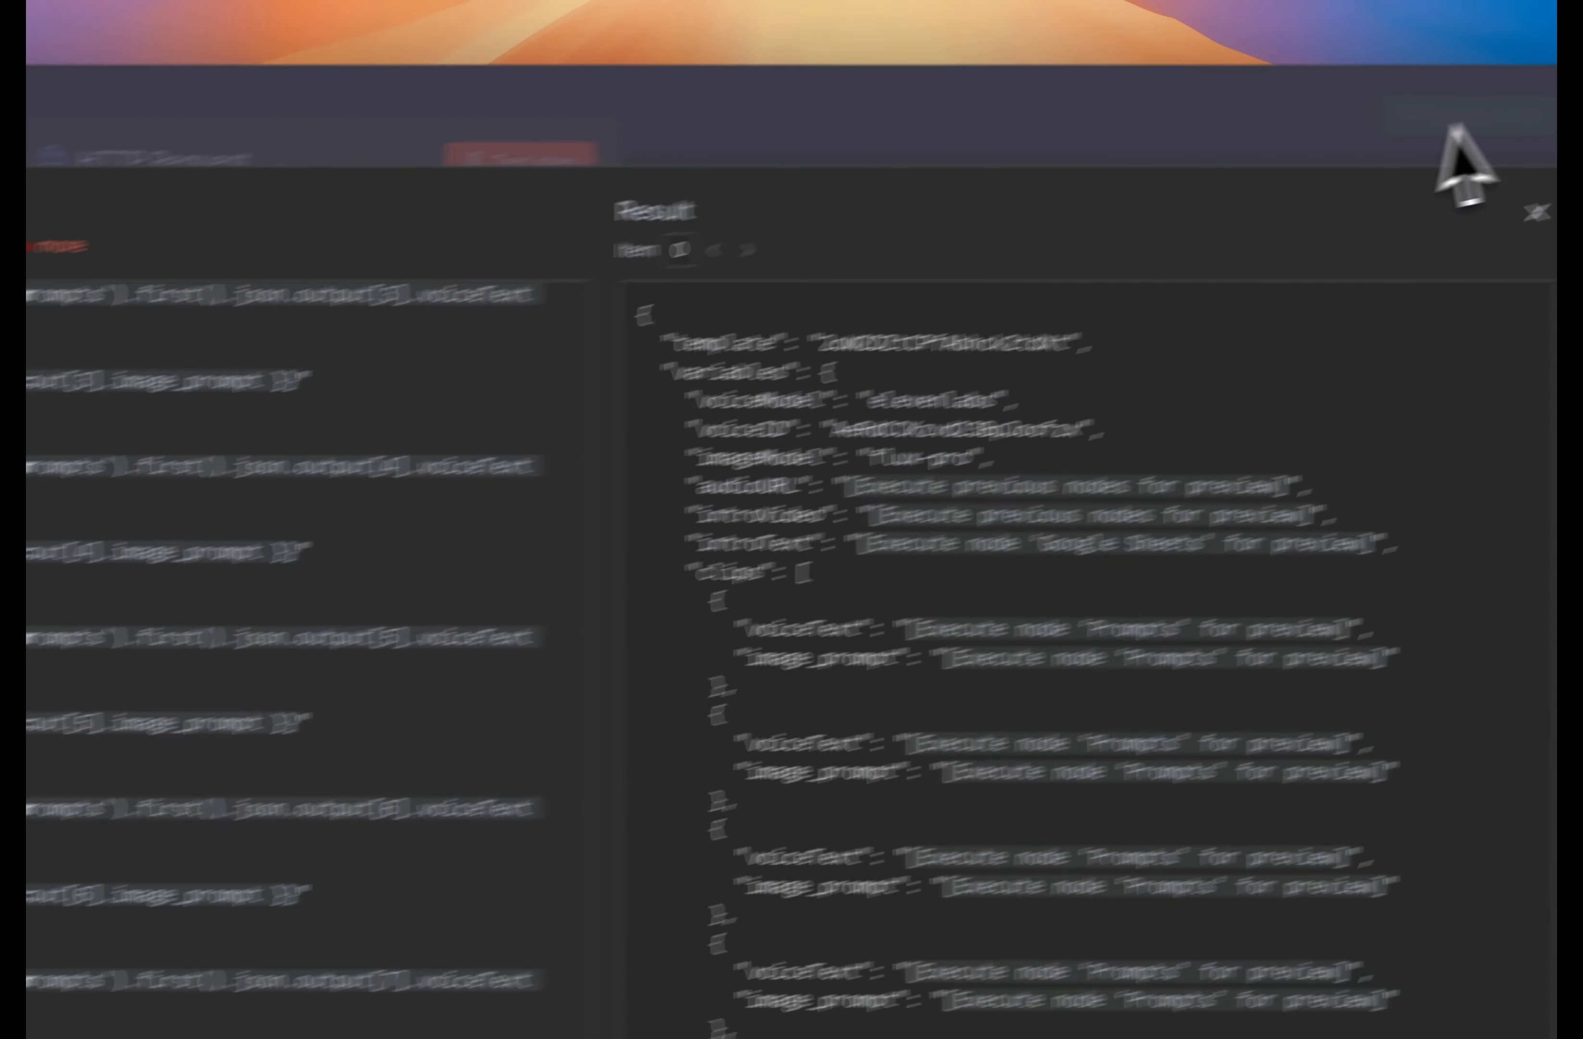
click(1450, 129)
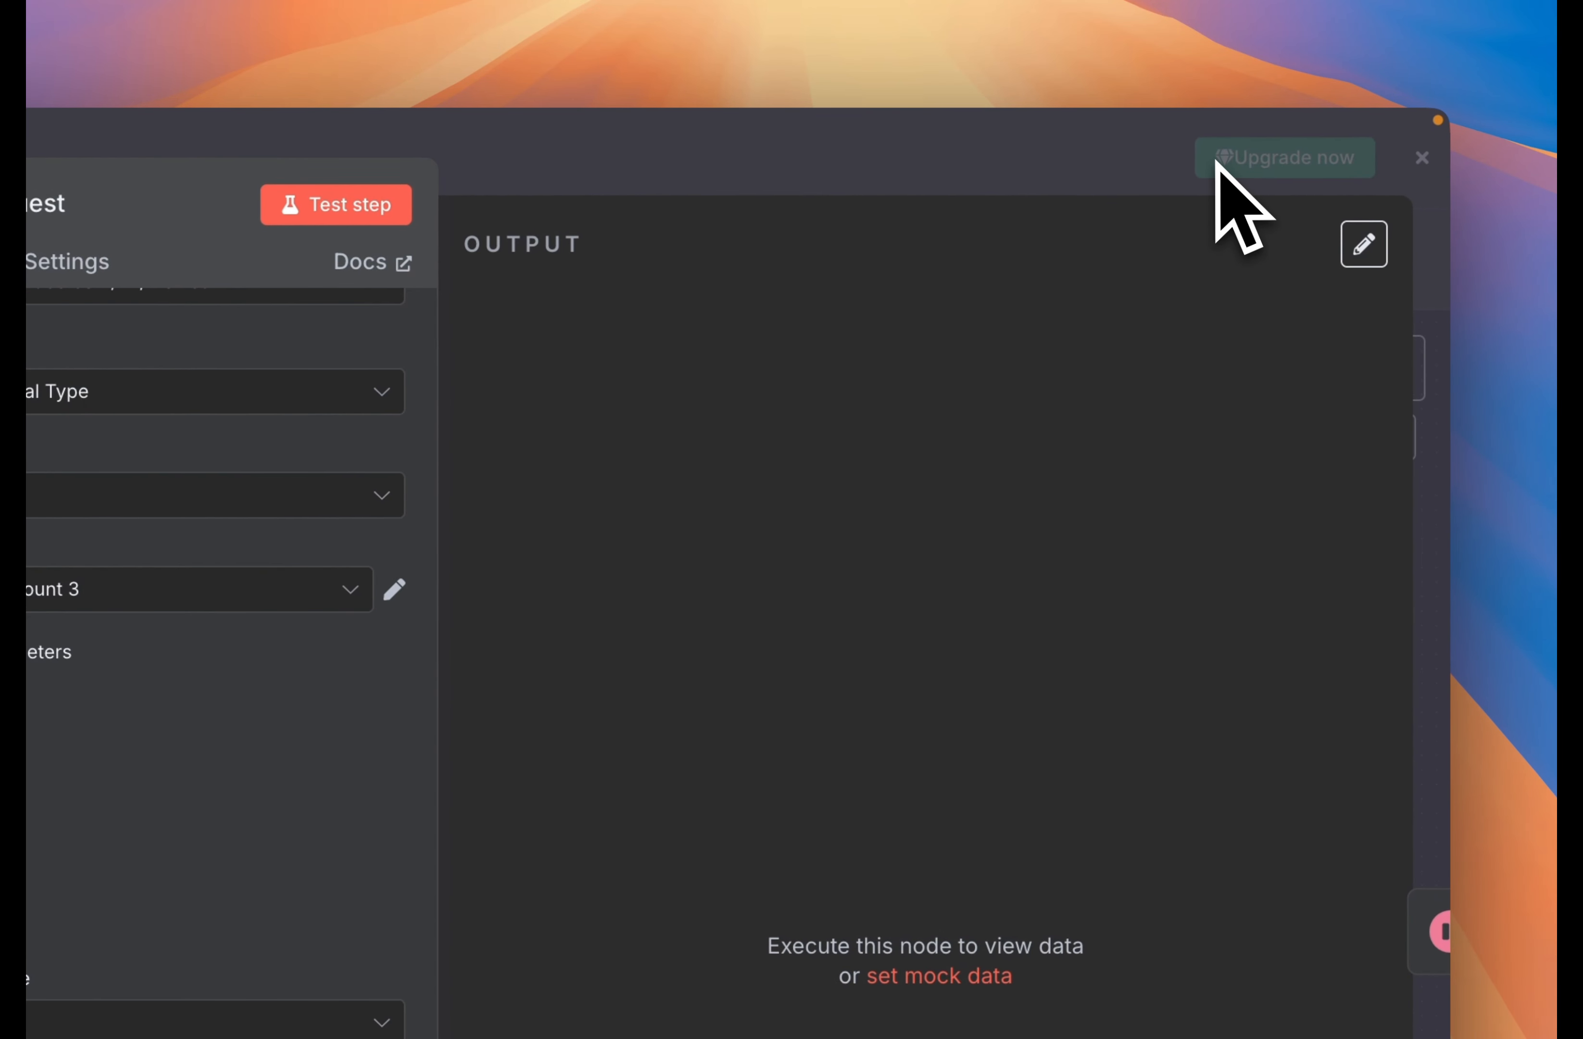
click(1216, 161)
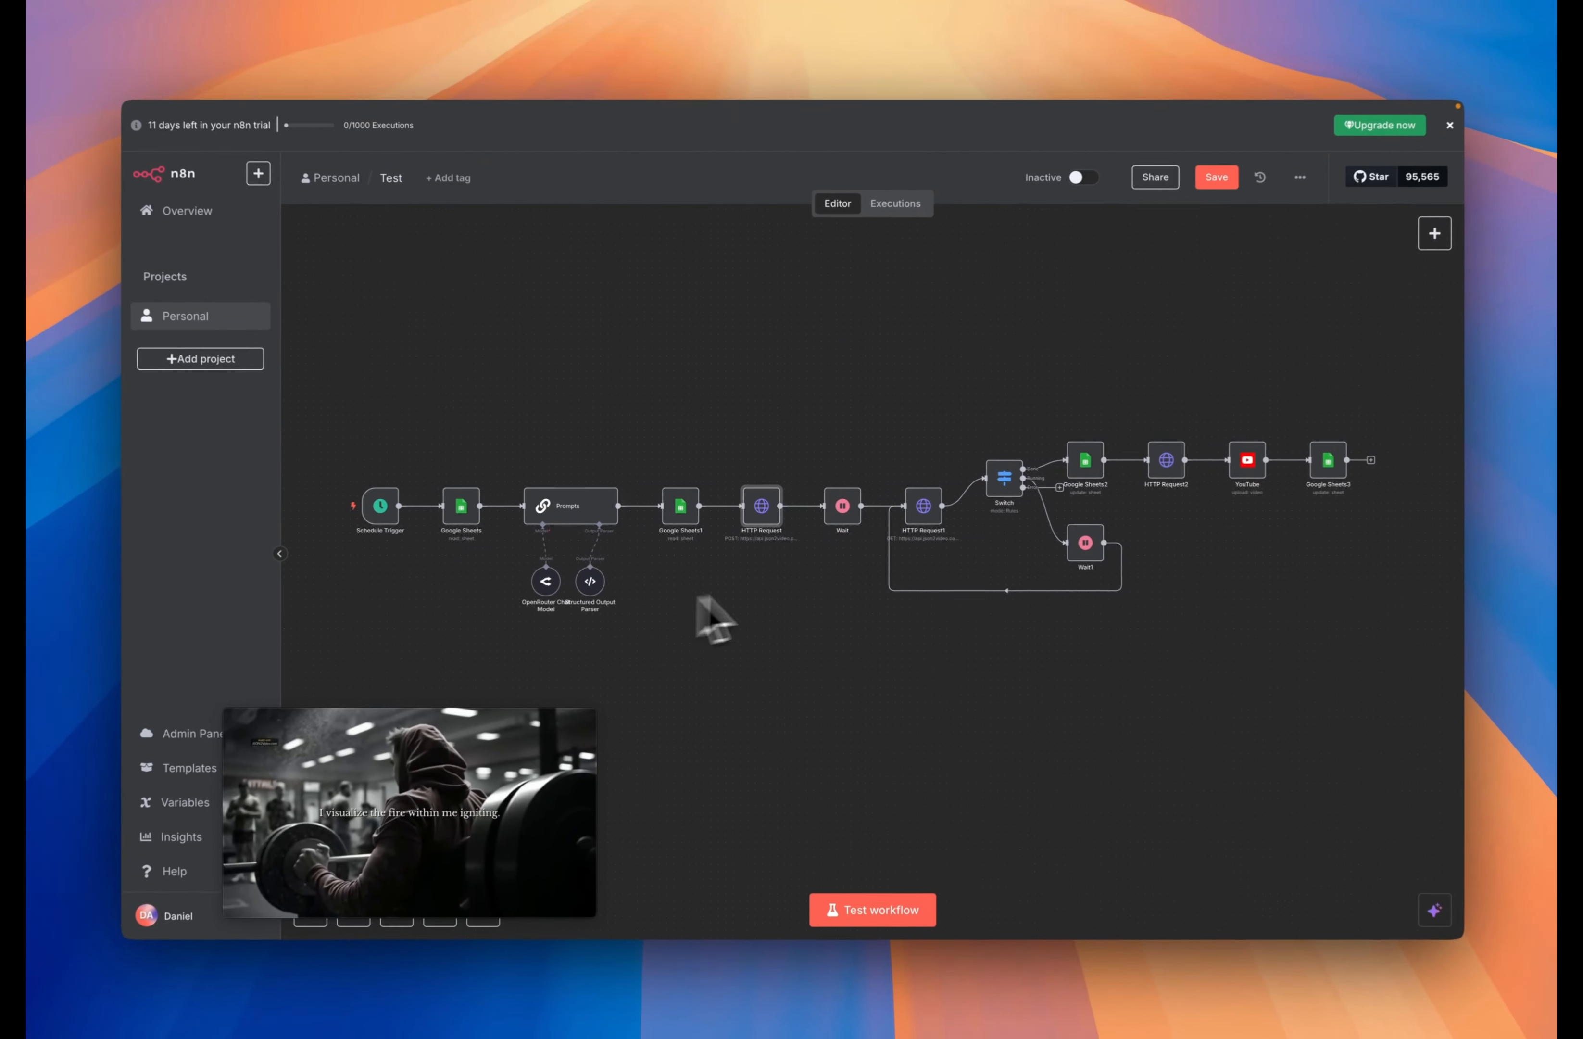
scroll(902, 630, down, 2)
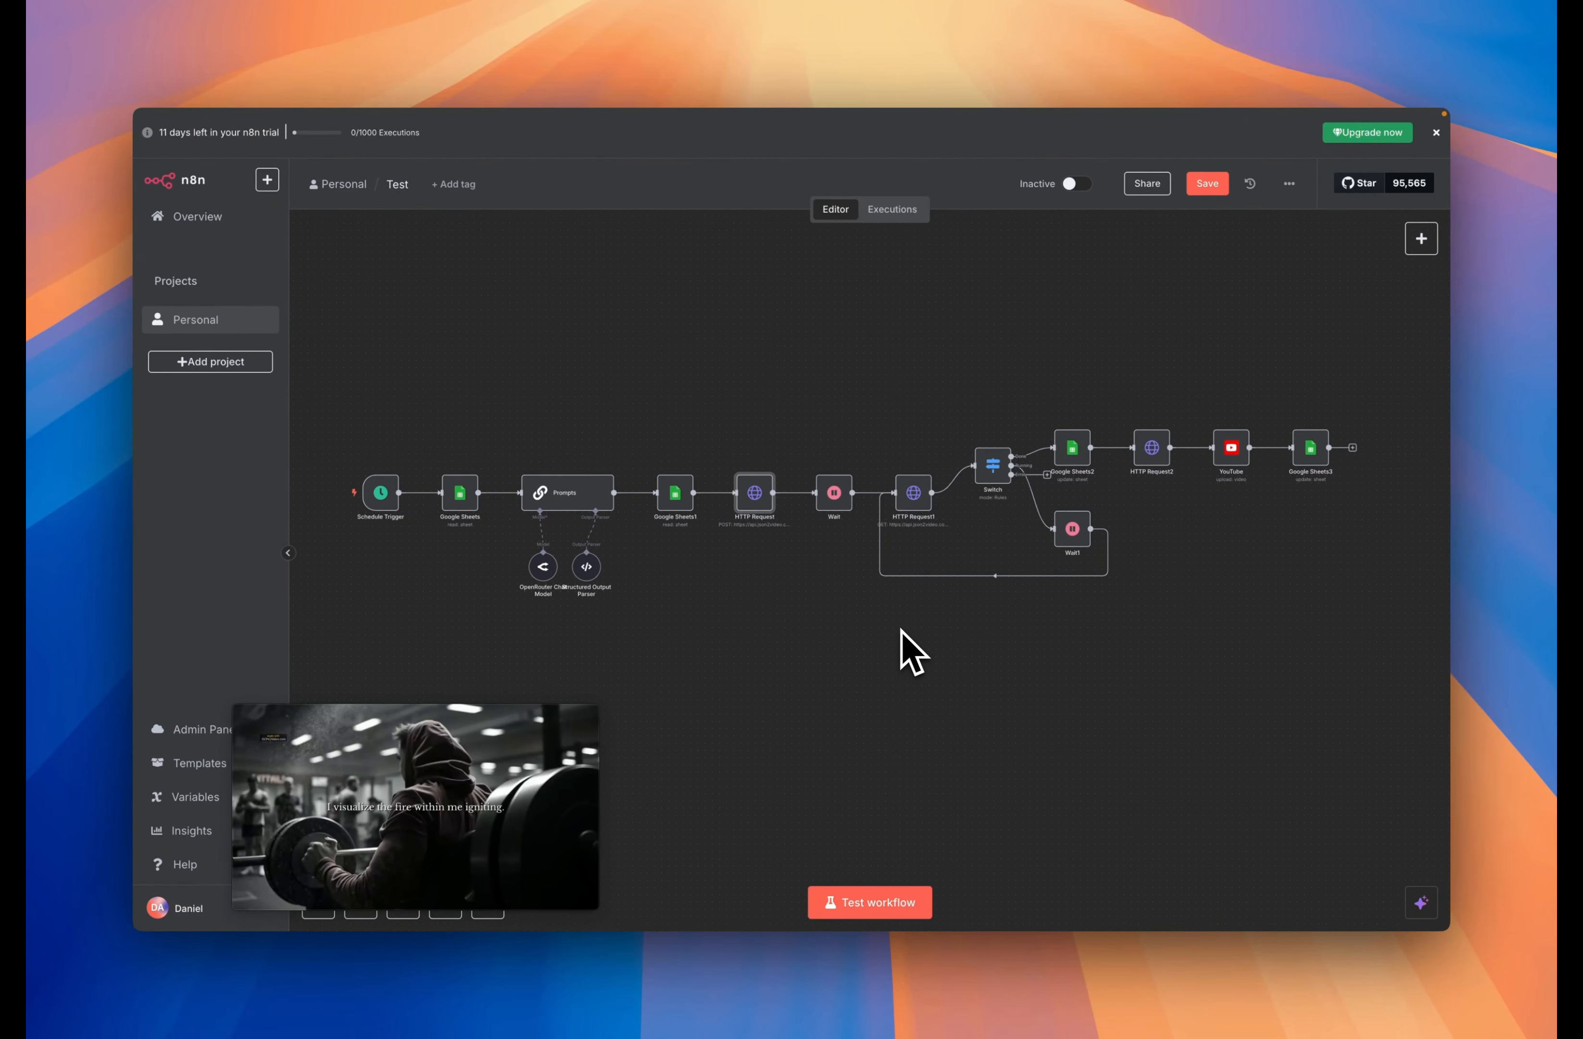